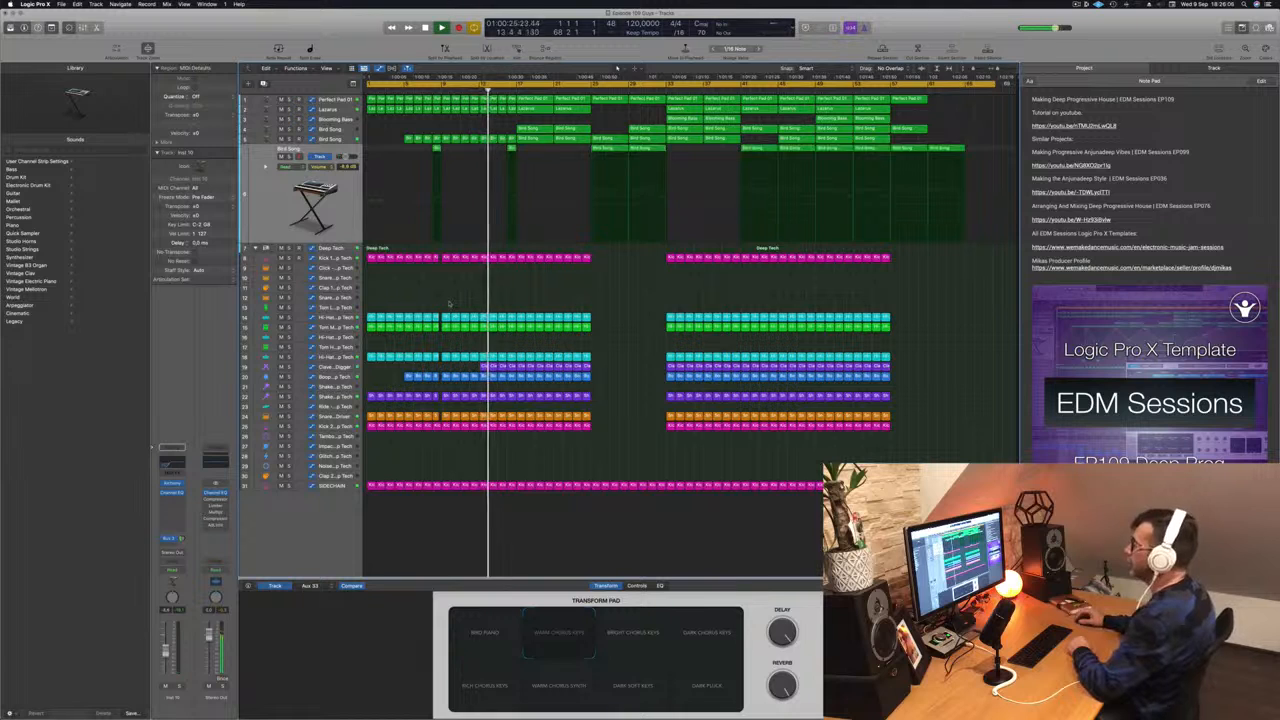
- Audition the Clave and both Bird Song tracks during playback, then hide the note pad
click(326, 367)
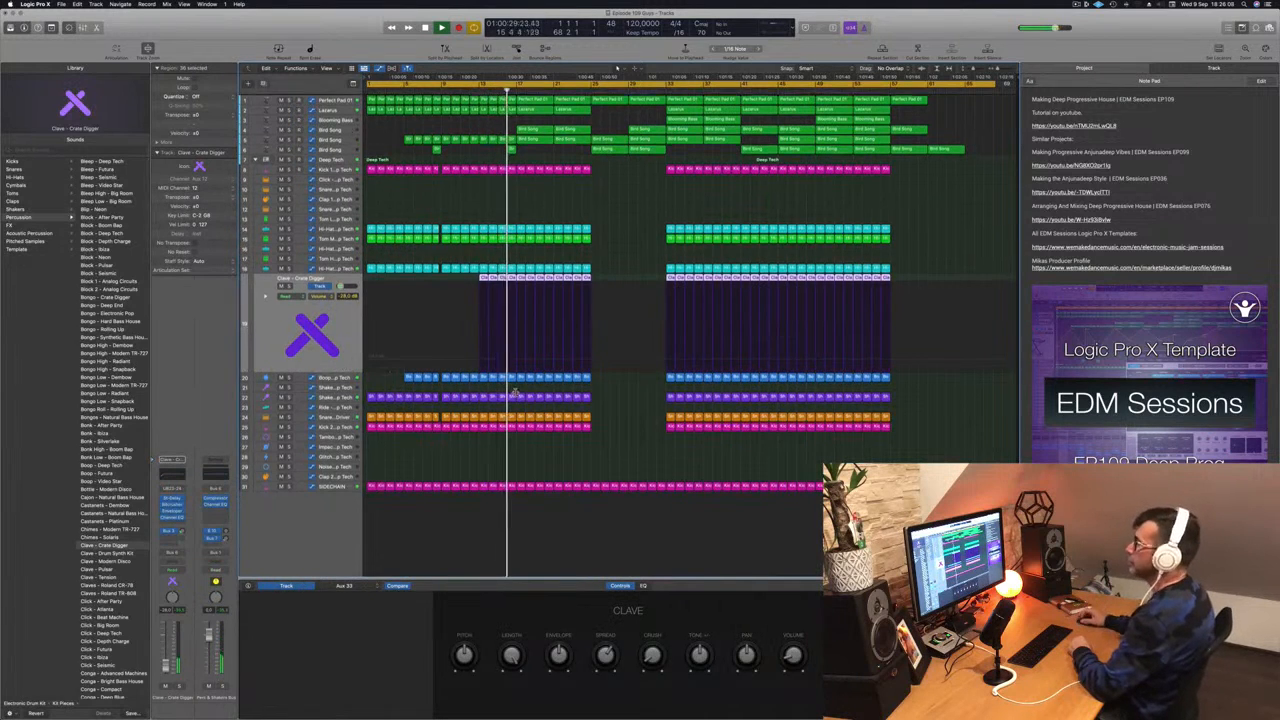
click(599, 207)
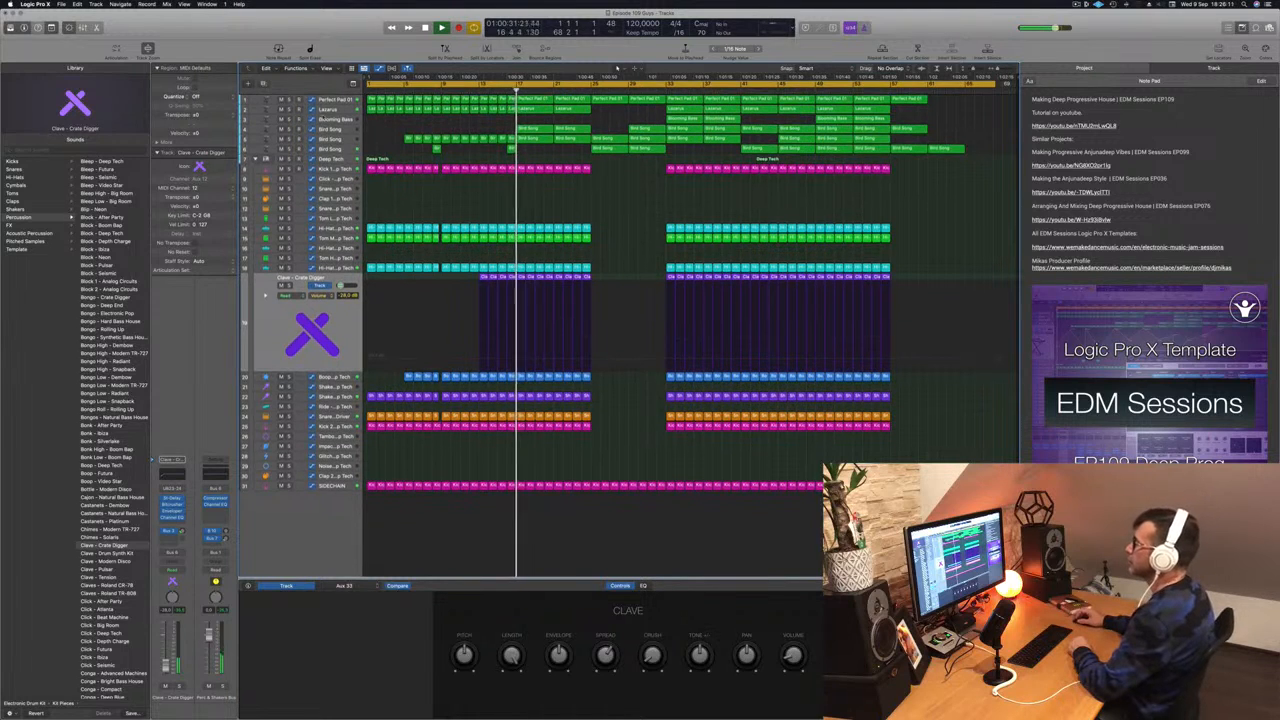
click(338, 130)
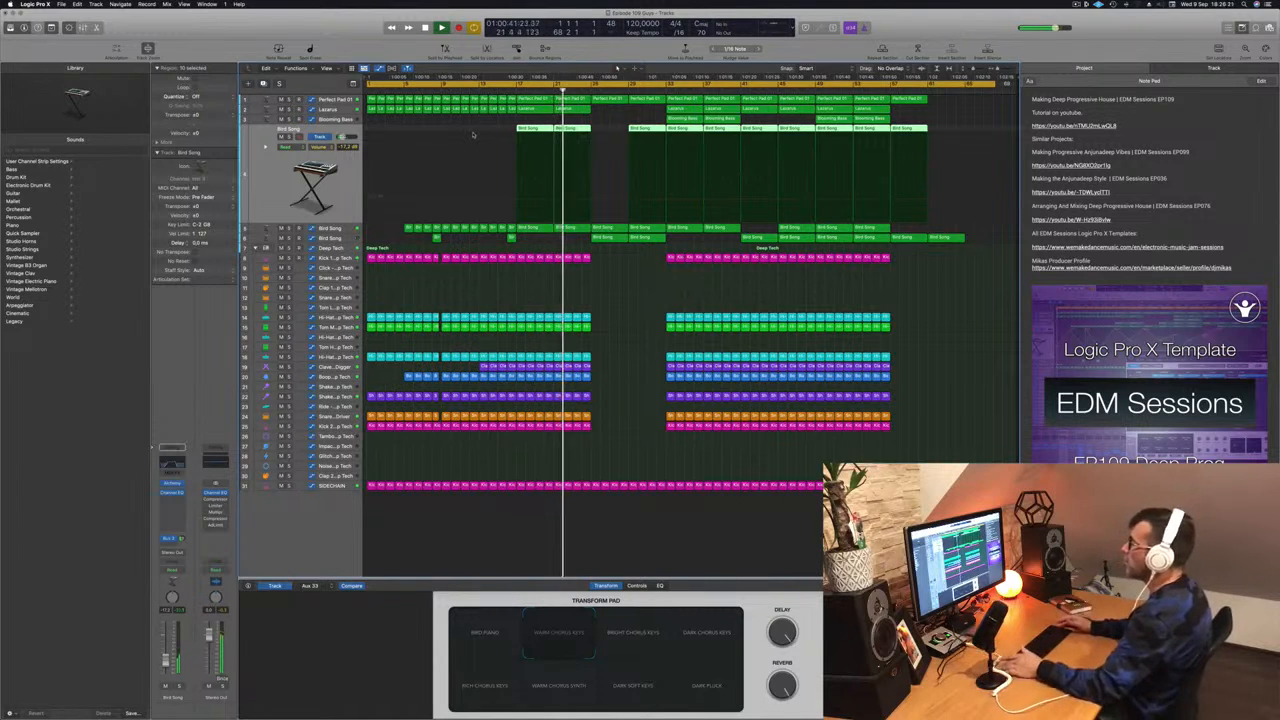
click(496, 300)
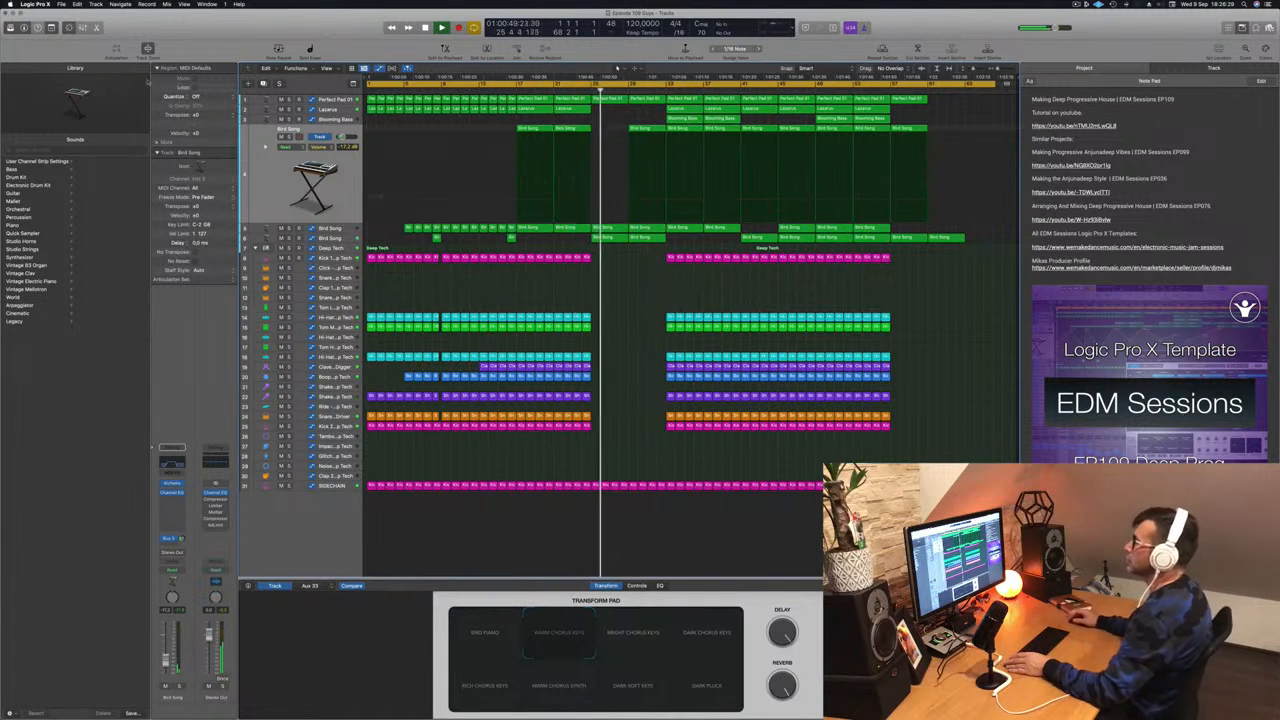
click(349, 239)
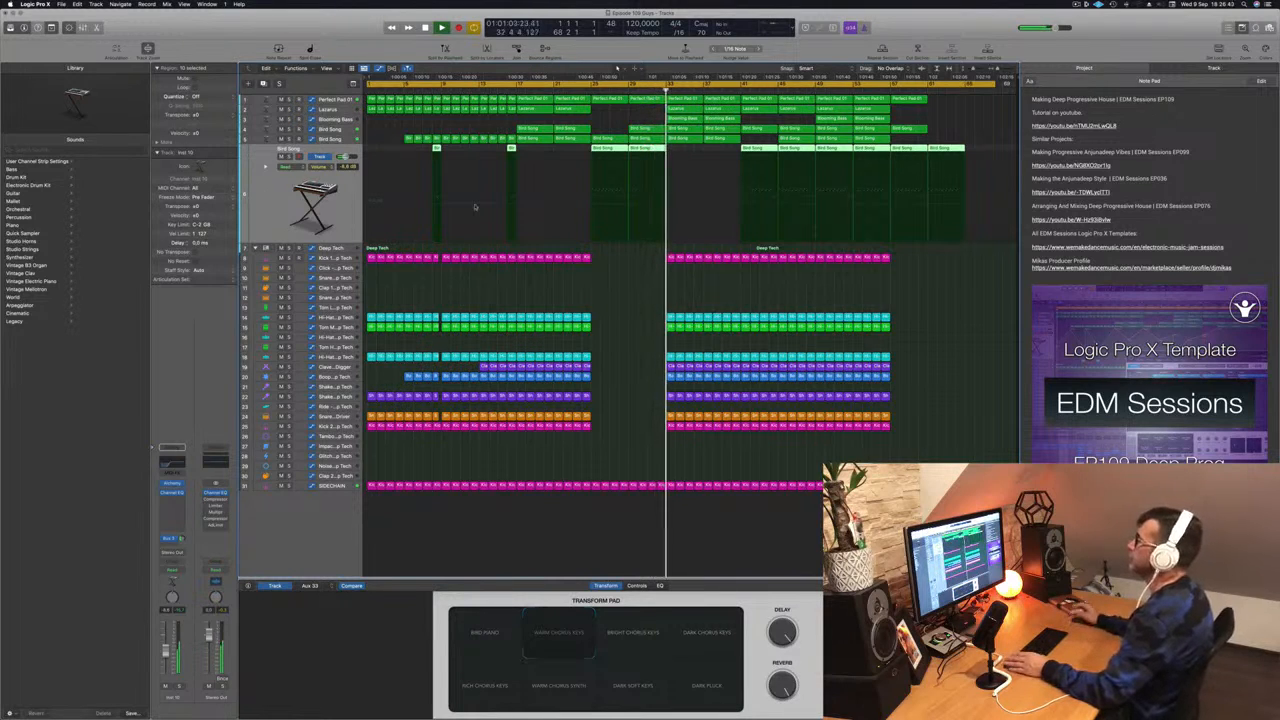
click(625, 320)
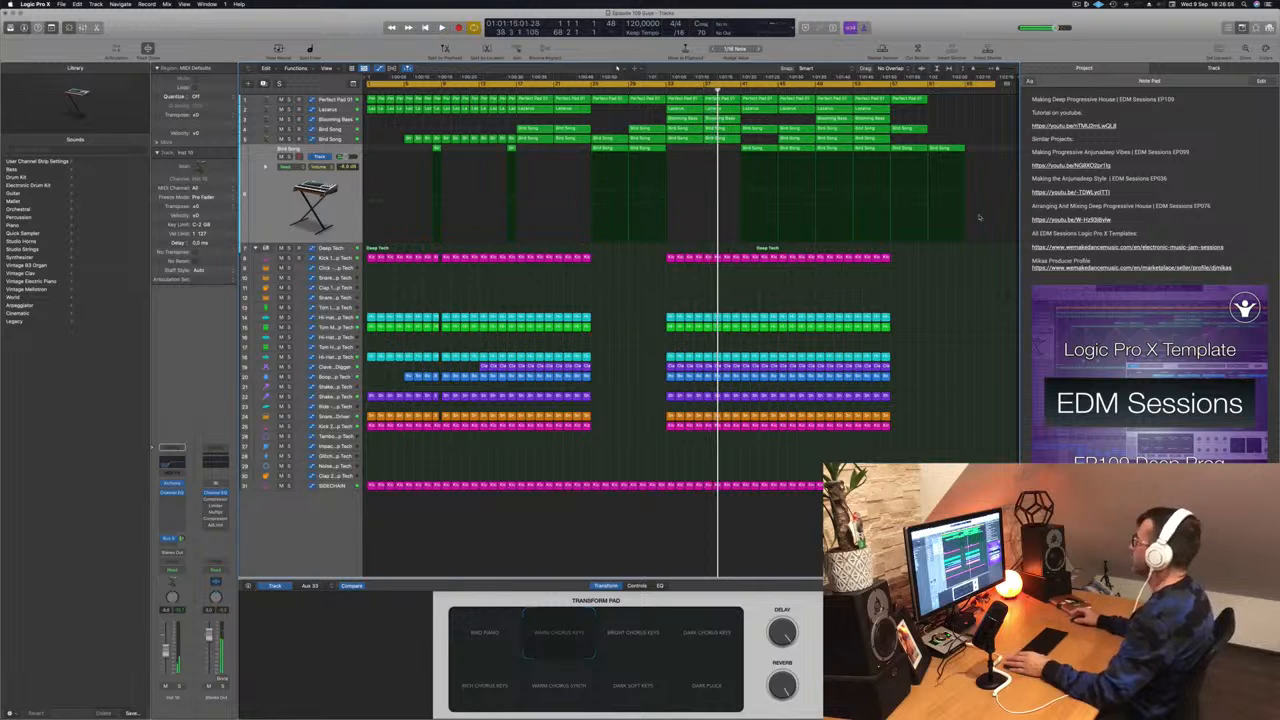
click(1242, 29)
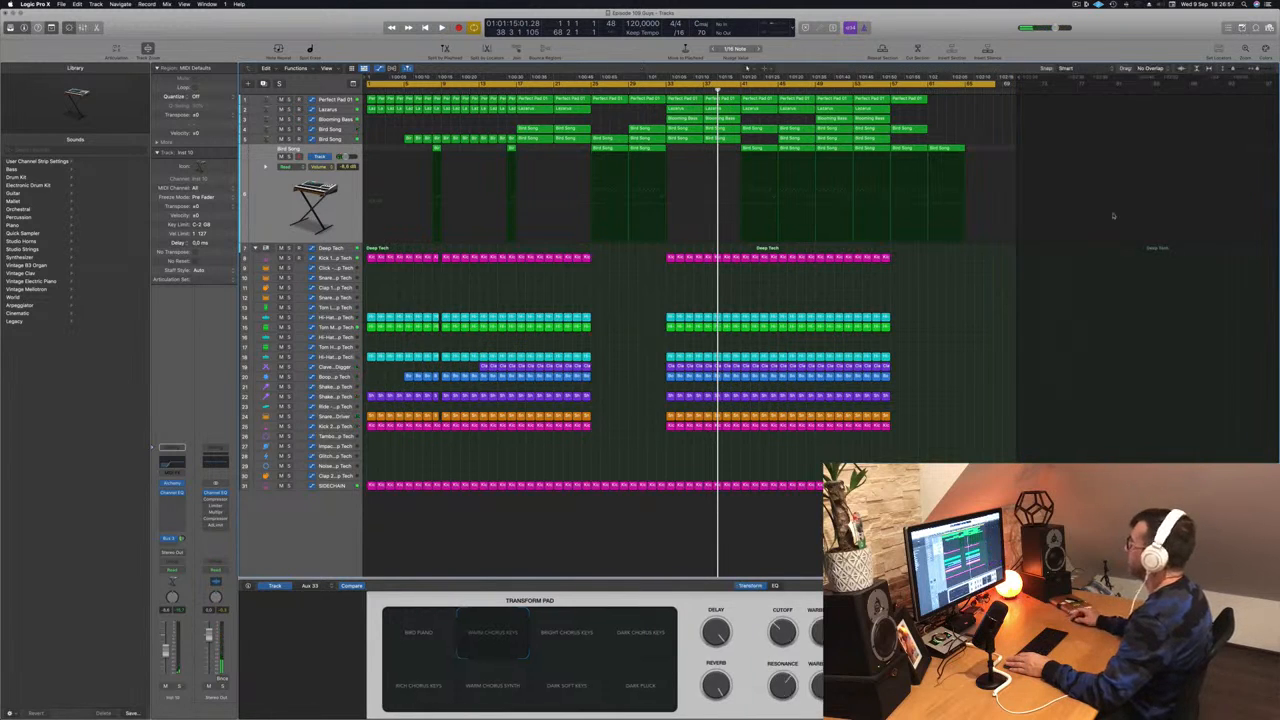
- Return to the project start and narrow the cycle range to bars 1–5
scroll(968, 303, up, 5)
scroll(968, 303, down, 3)
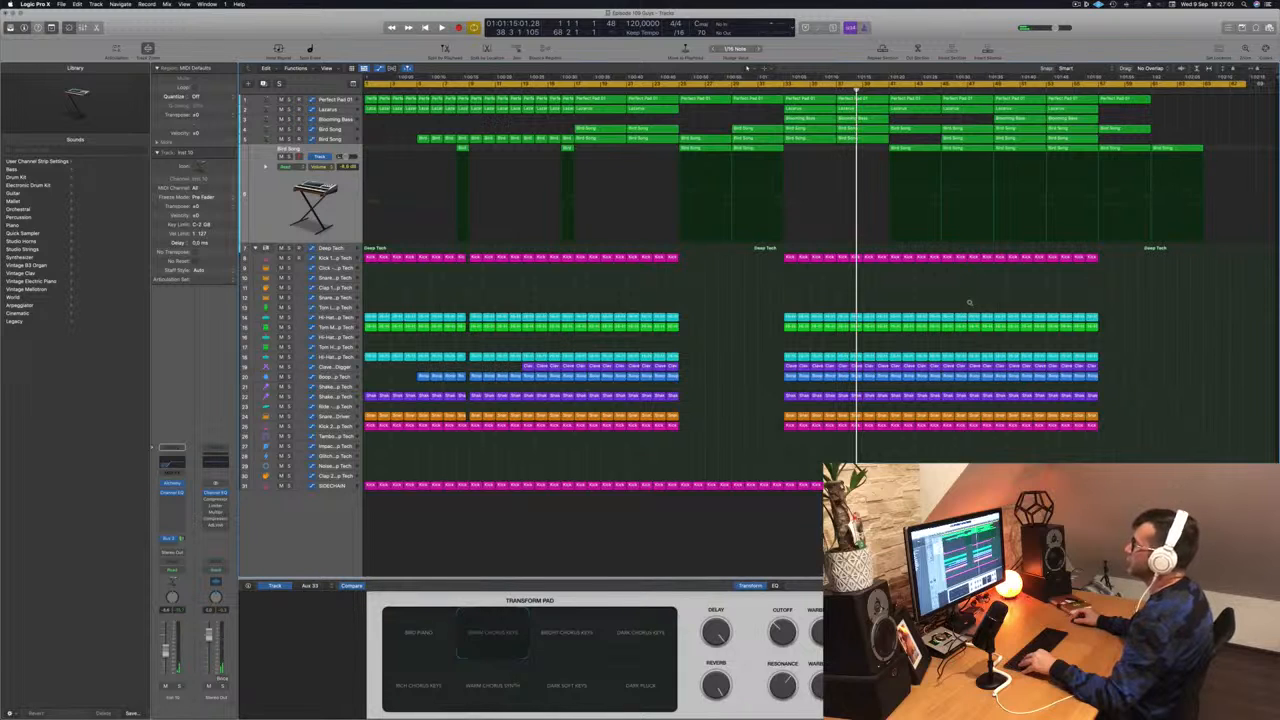
scroll(969, 303, left, 1)
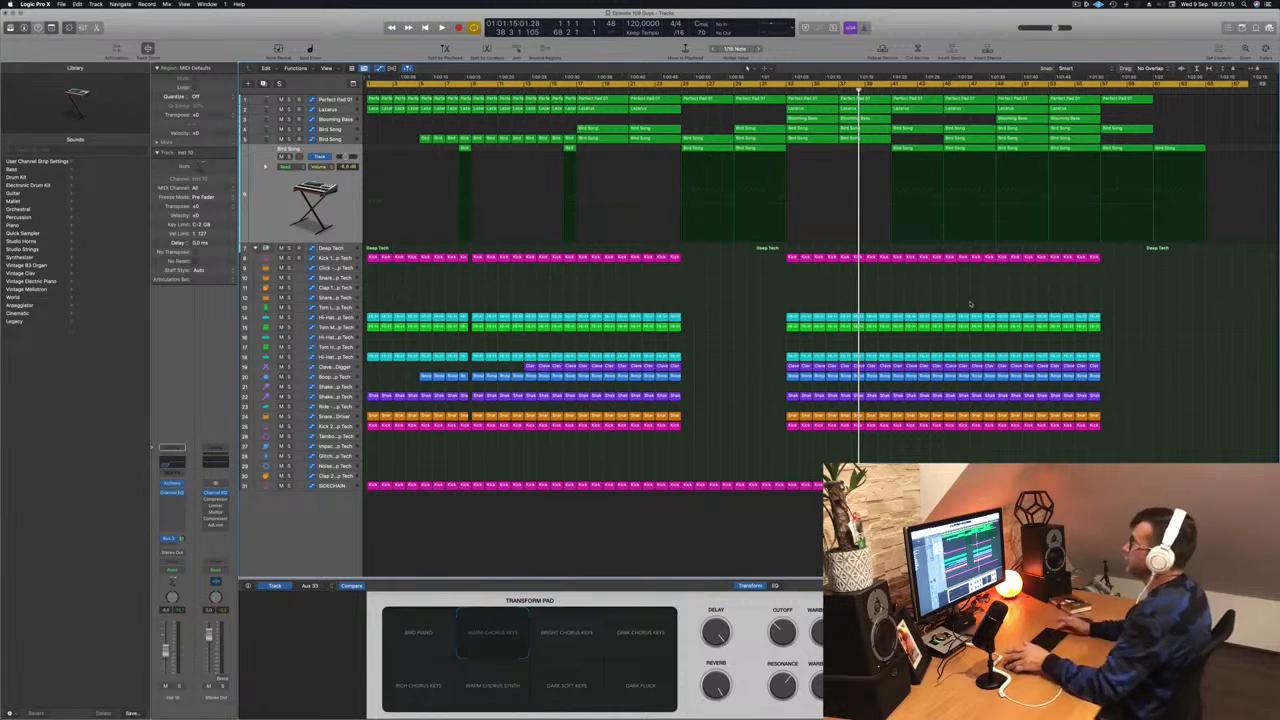
key(Return)
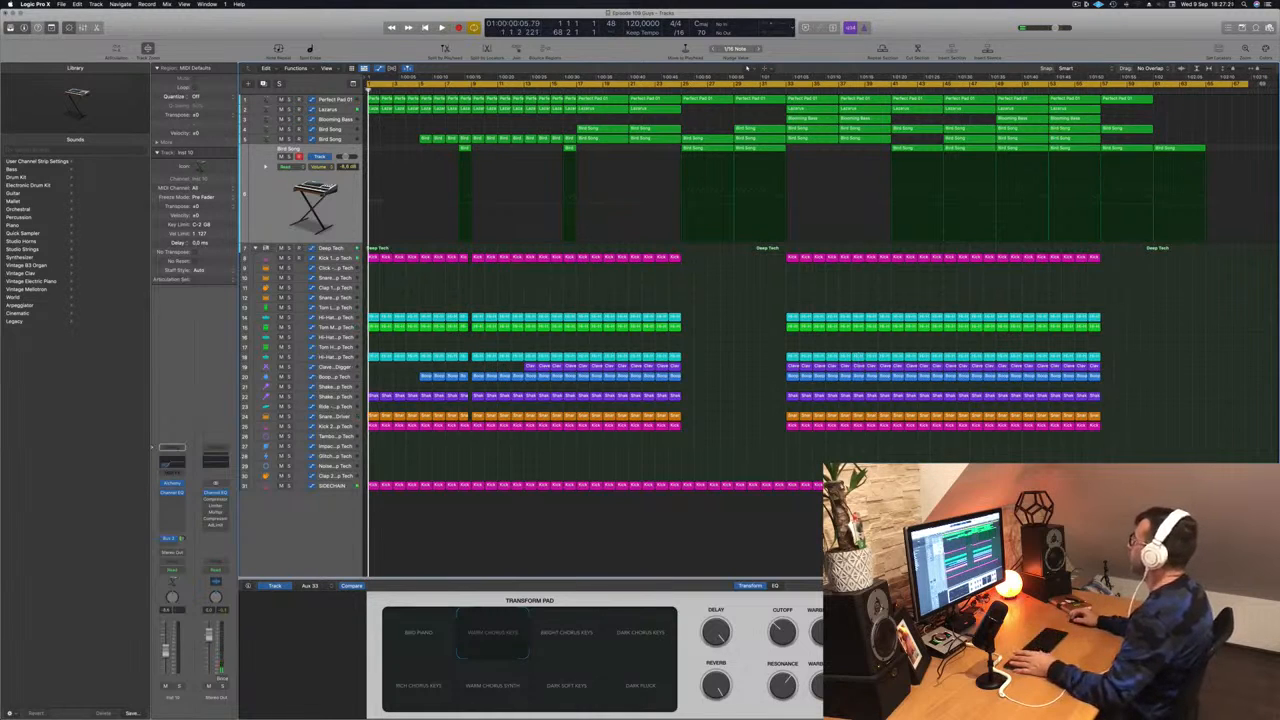
drag(1248, 83, 469, 128)
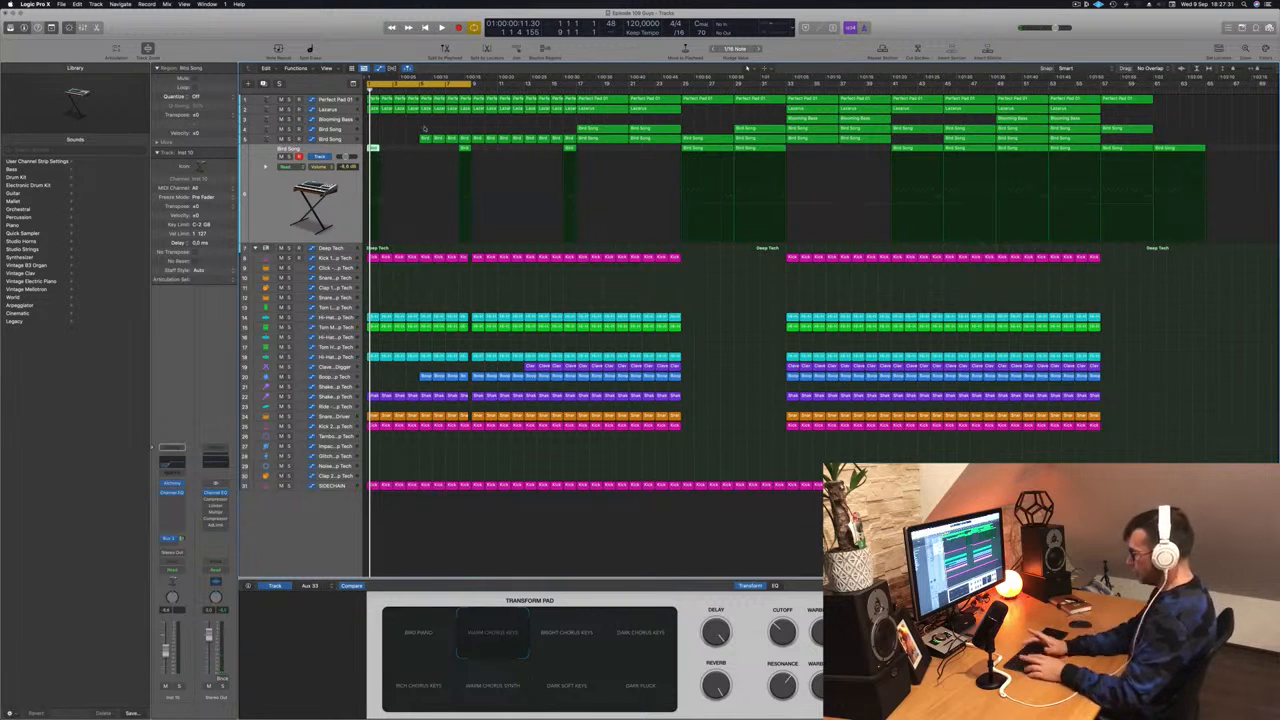
- Repeat the bars 1–5 cycle section twice with Cmd-R and play it back
key(ctrl+super+r)
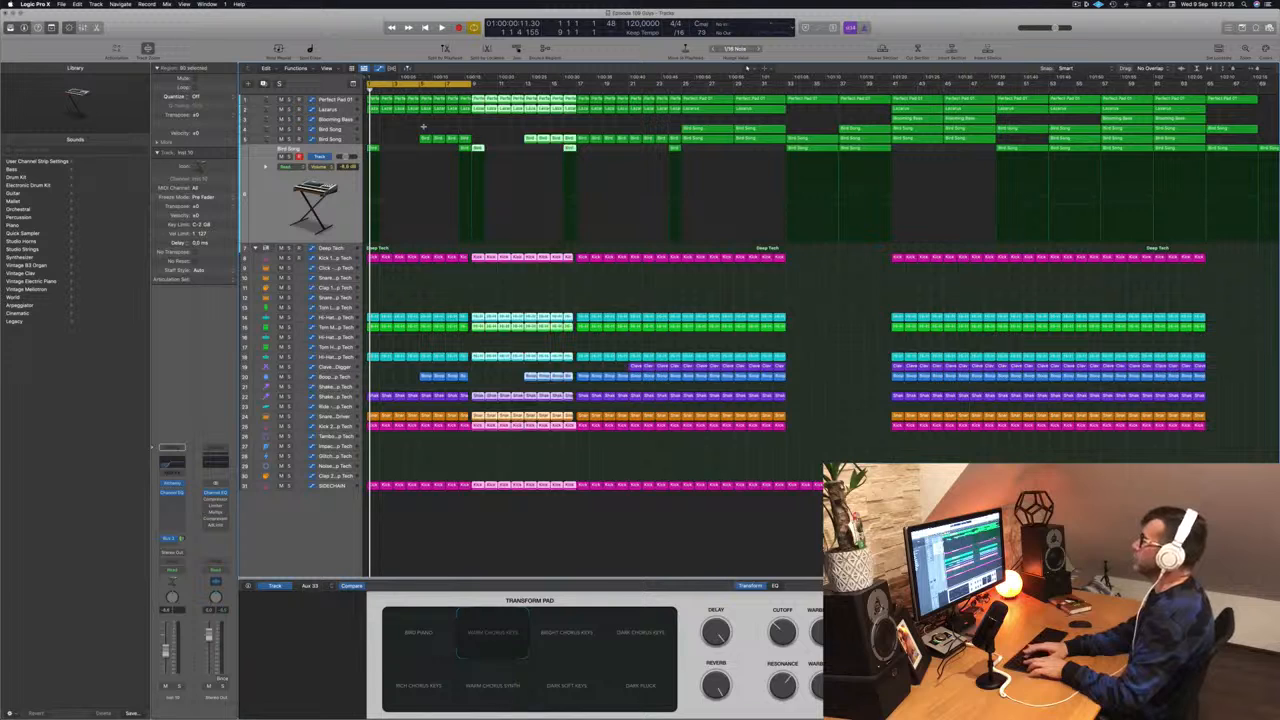
key(ctrl+super+r)
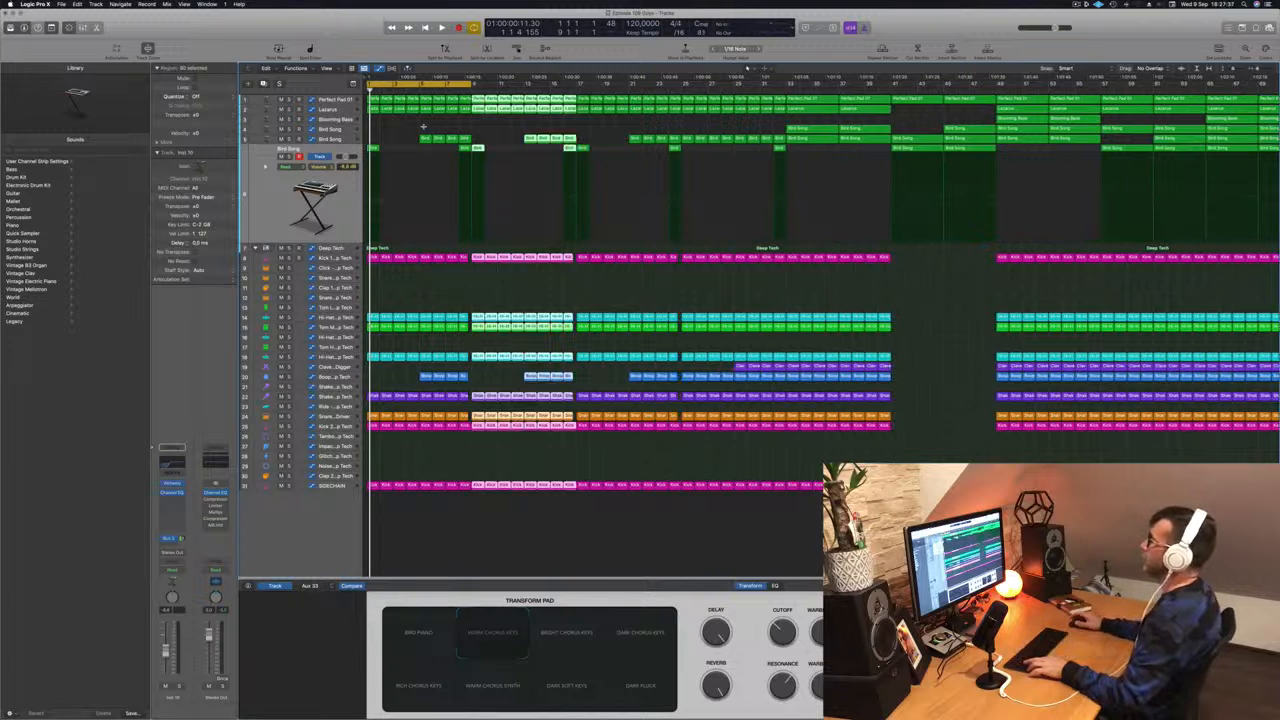
key(space)
key(super+Left)
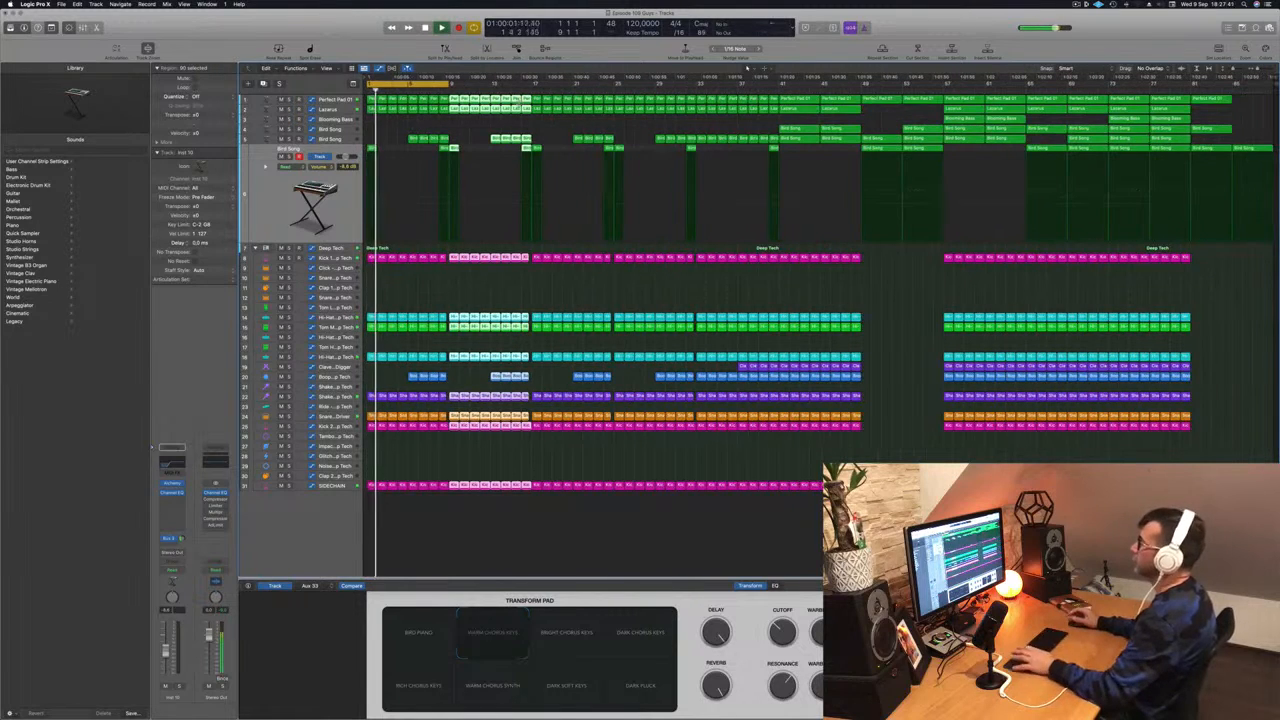
key(space)
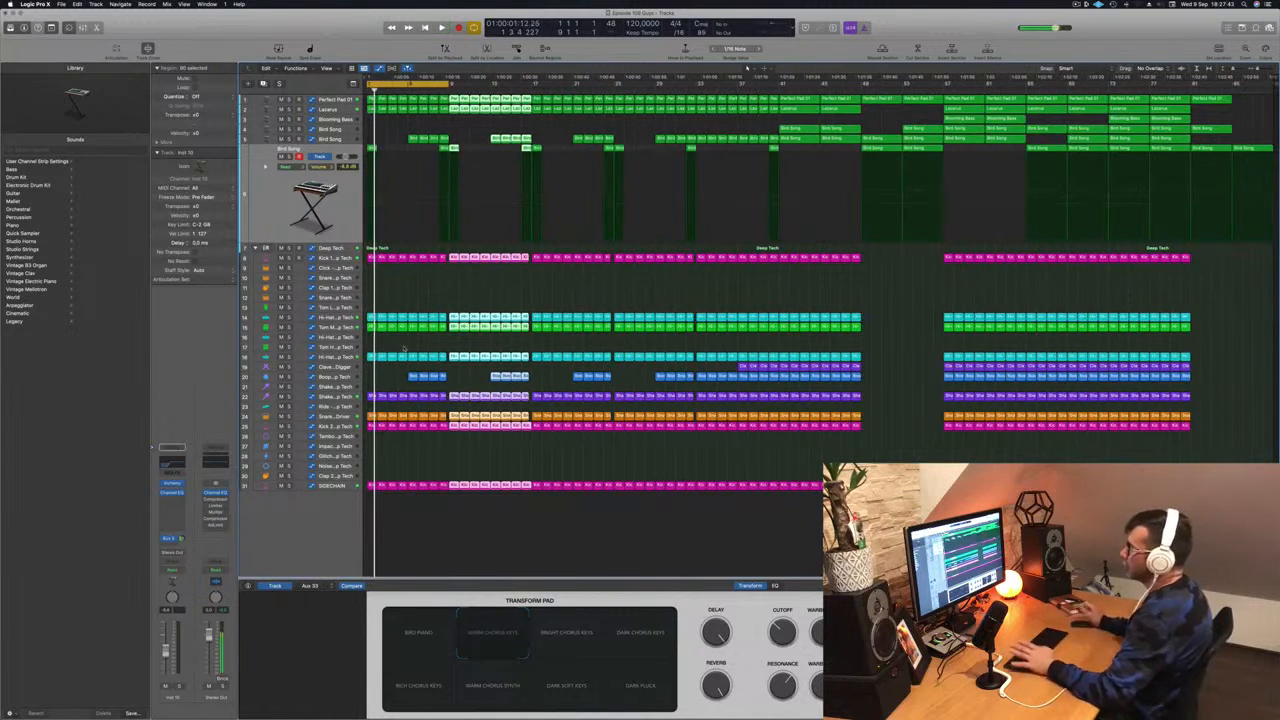
- Mute Hi-Hat track 18 to compare, then delete its regions in the opening bars
click(282, 358)
key(space)
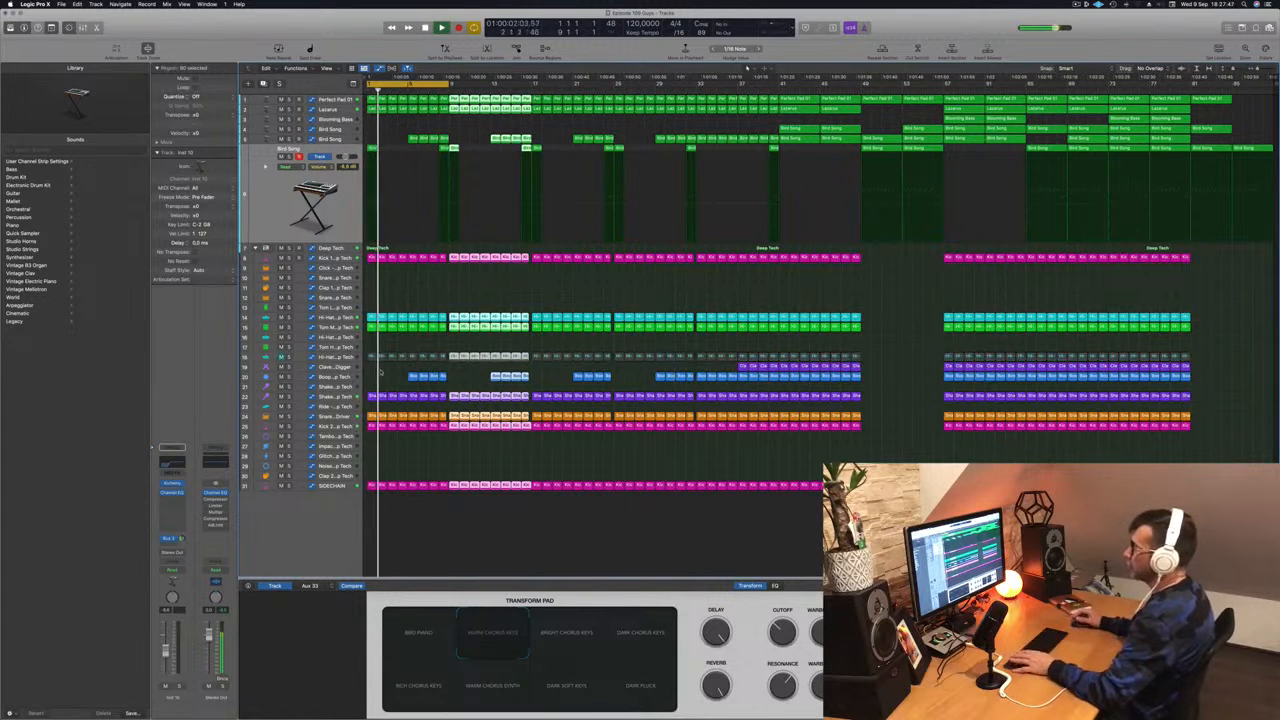
key(space)
key(super+Right)
key(super+Right)
key(super+Right)
key(super+Right)
key(space)
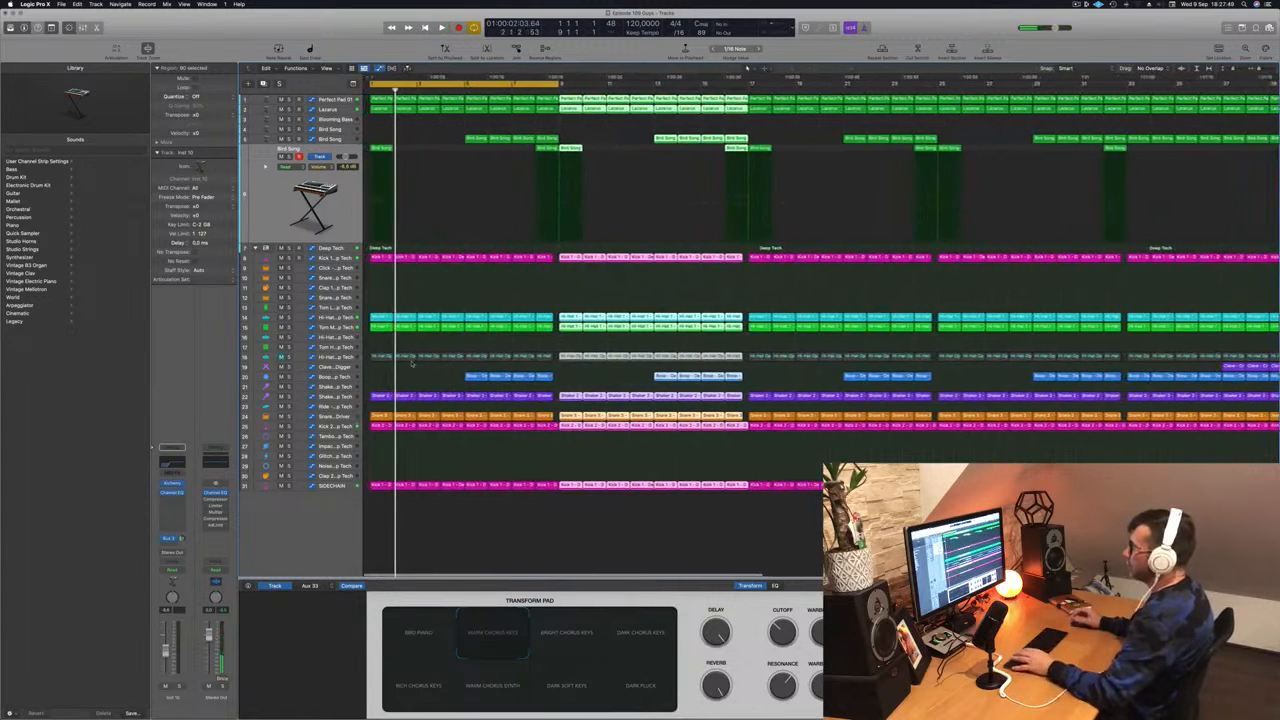
drag(383, 345, 541, 357)
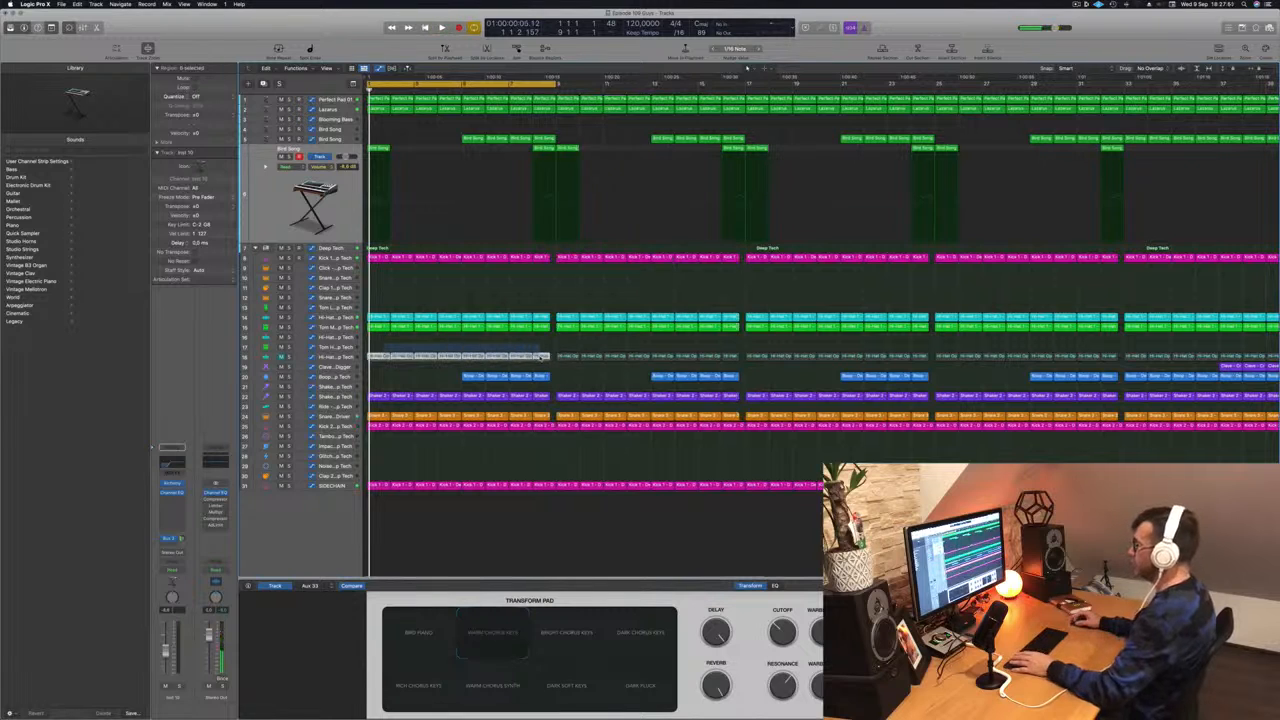
click(281, 357)
key(Delete)
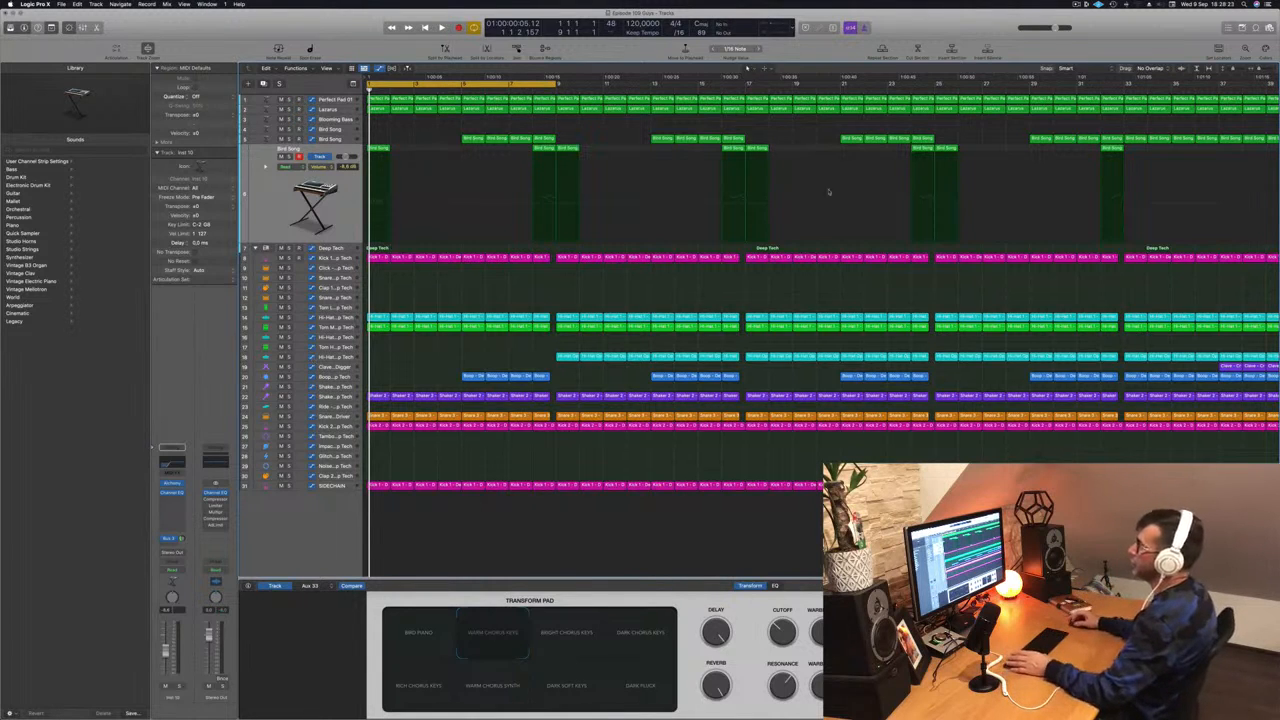
- Delete the first Bird Song region from the intro
key(space)
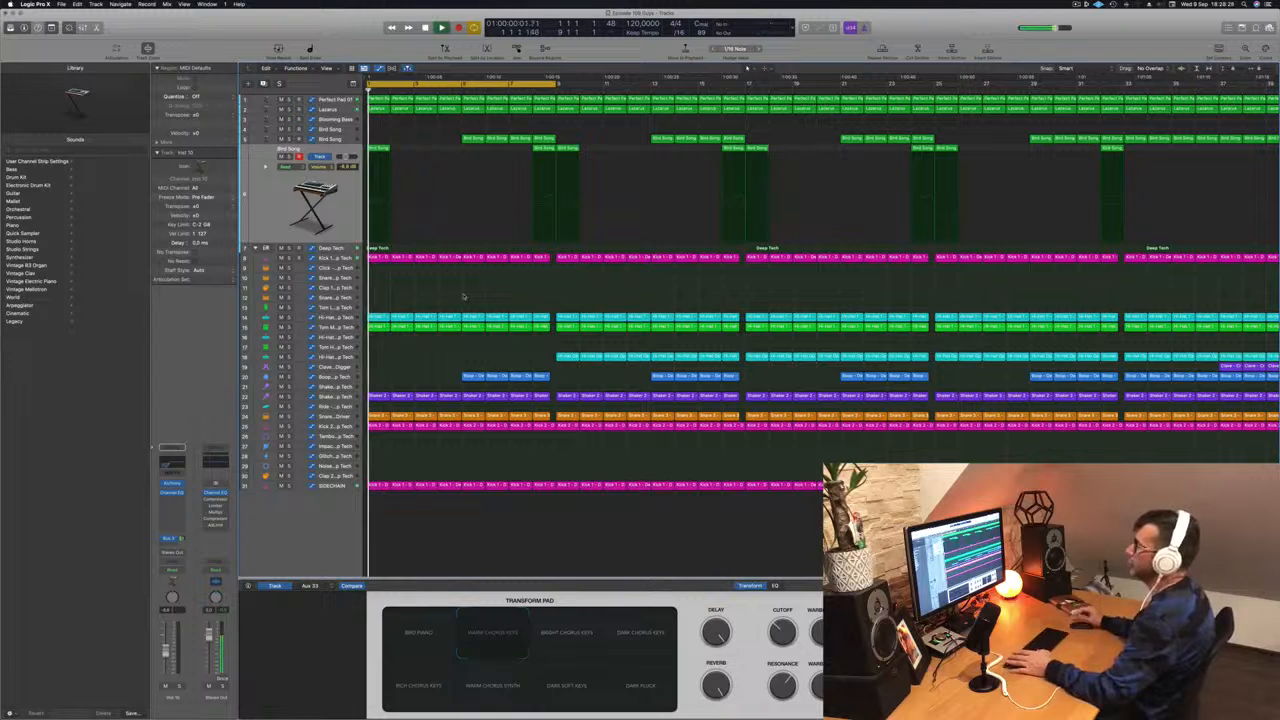
drag(425, 147, 358, 157)
key(space)
key(space)
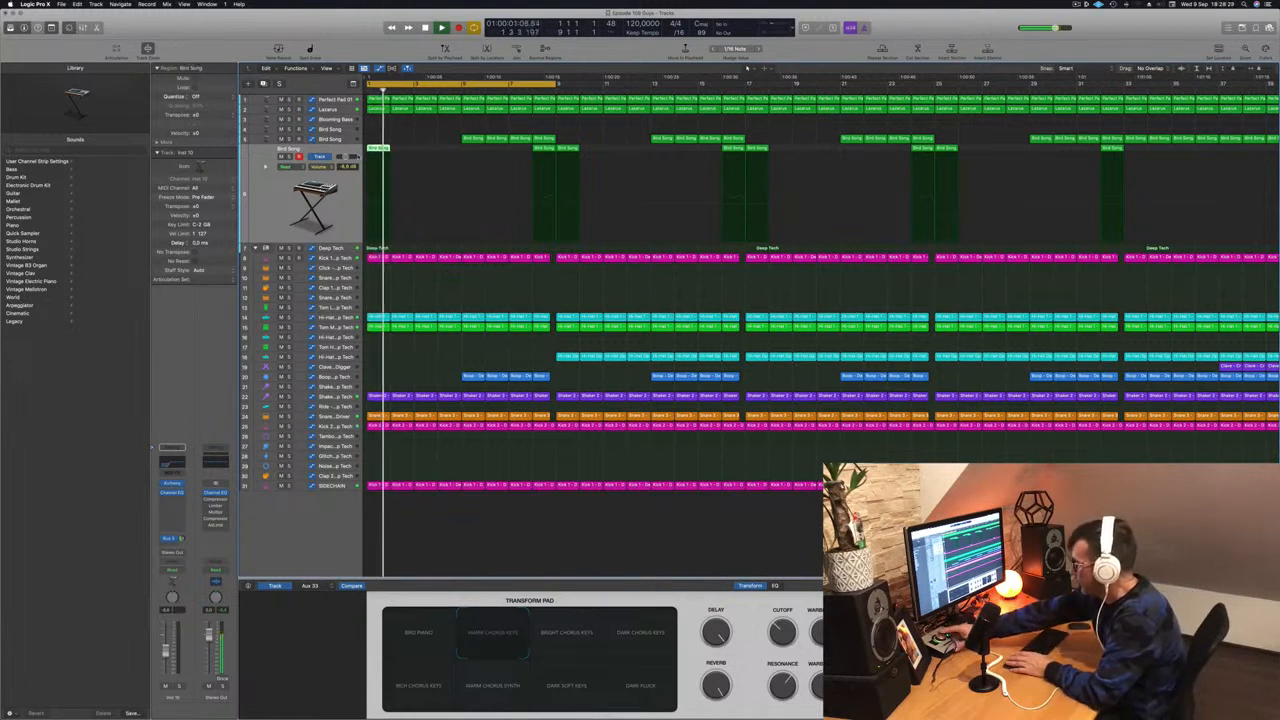
key(space)
key(space)
key(Delete)
key(space)
key(space)
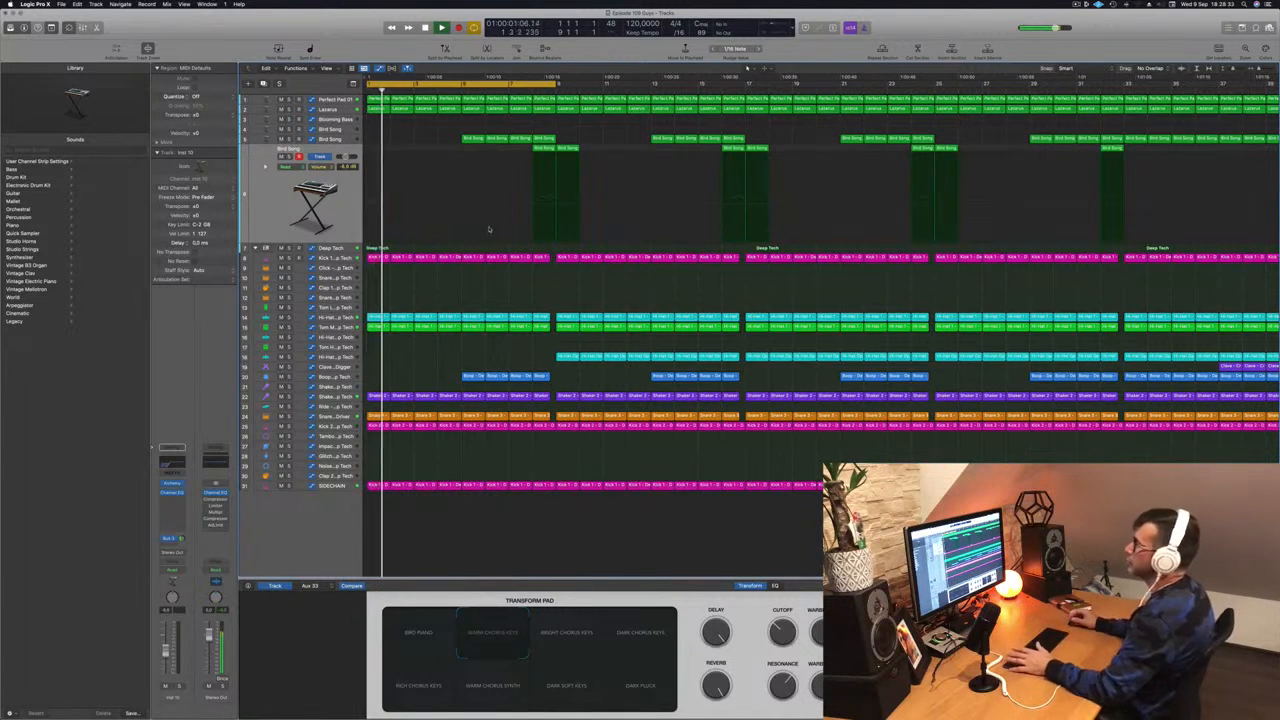
key(space)
key(space)
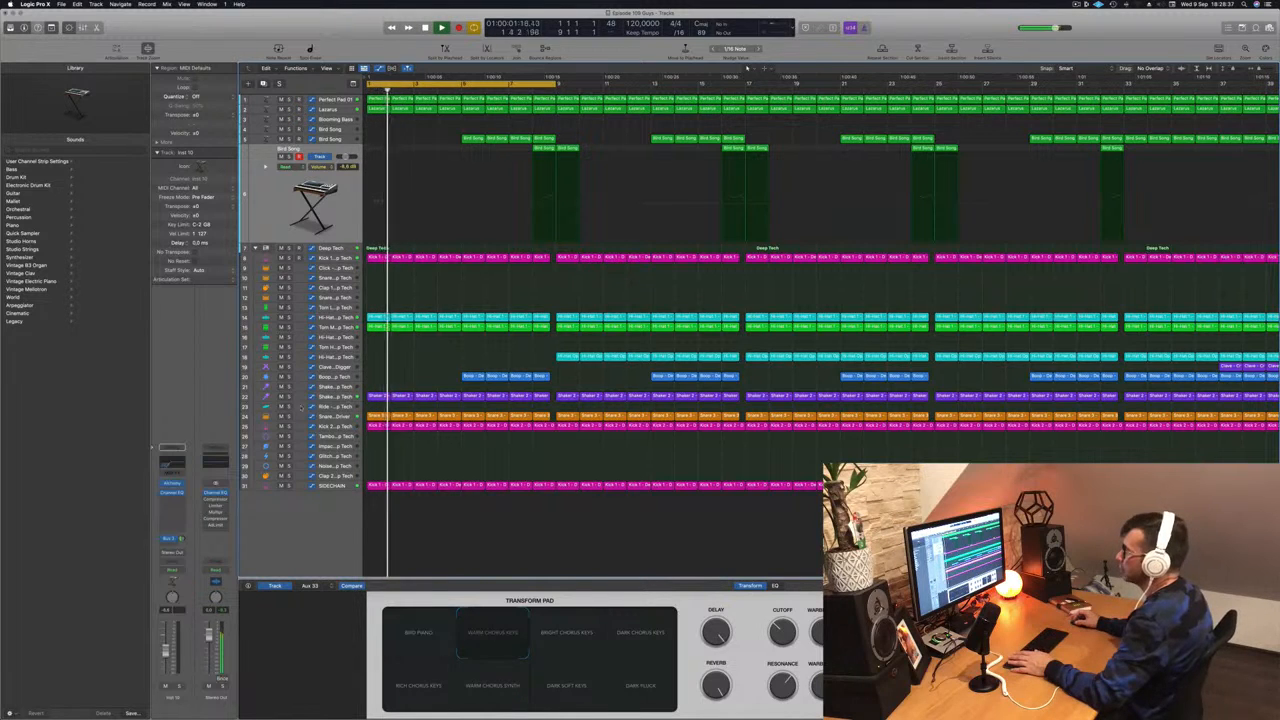
- Solo Snare 1 and briefly solo the Hi-Hat to check the intro drums
click(340, 397)
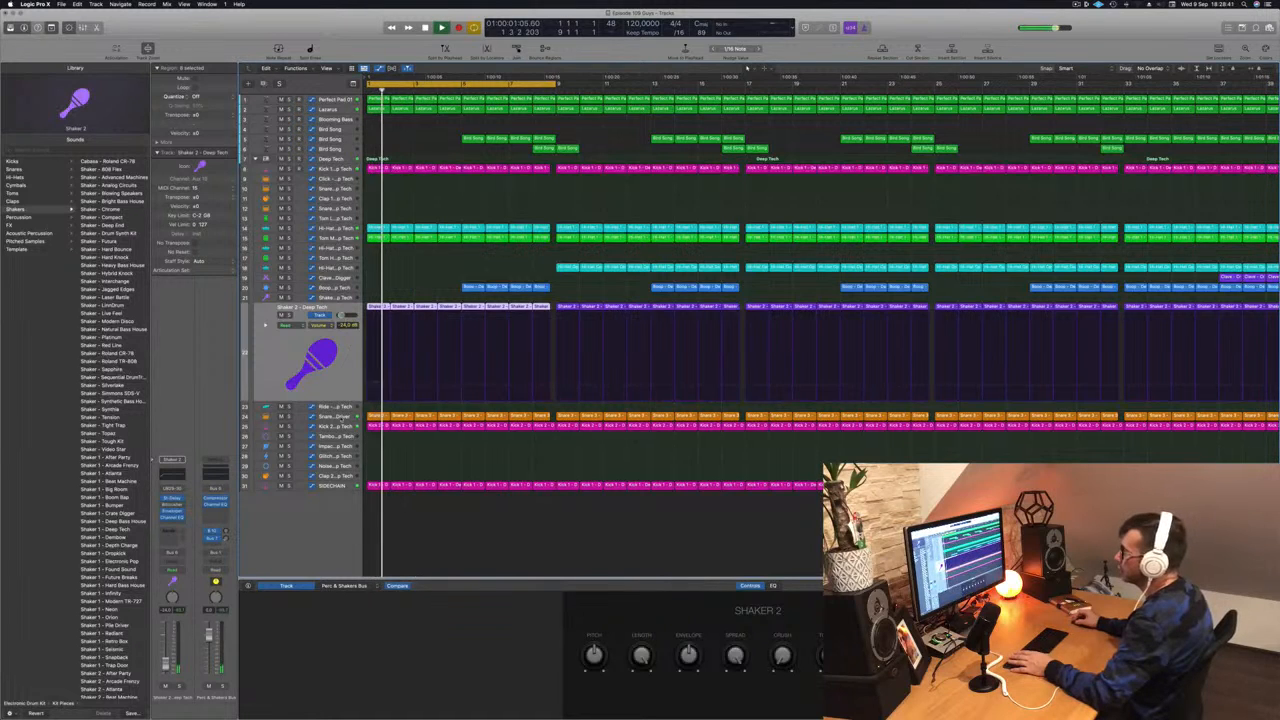
click(341, 416)
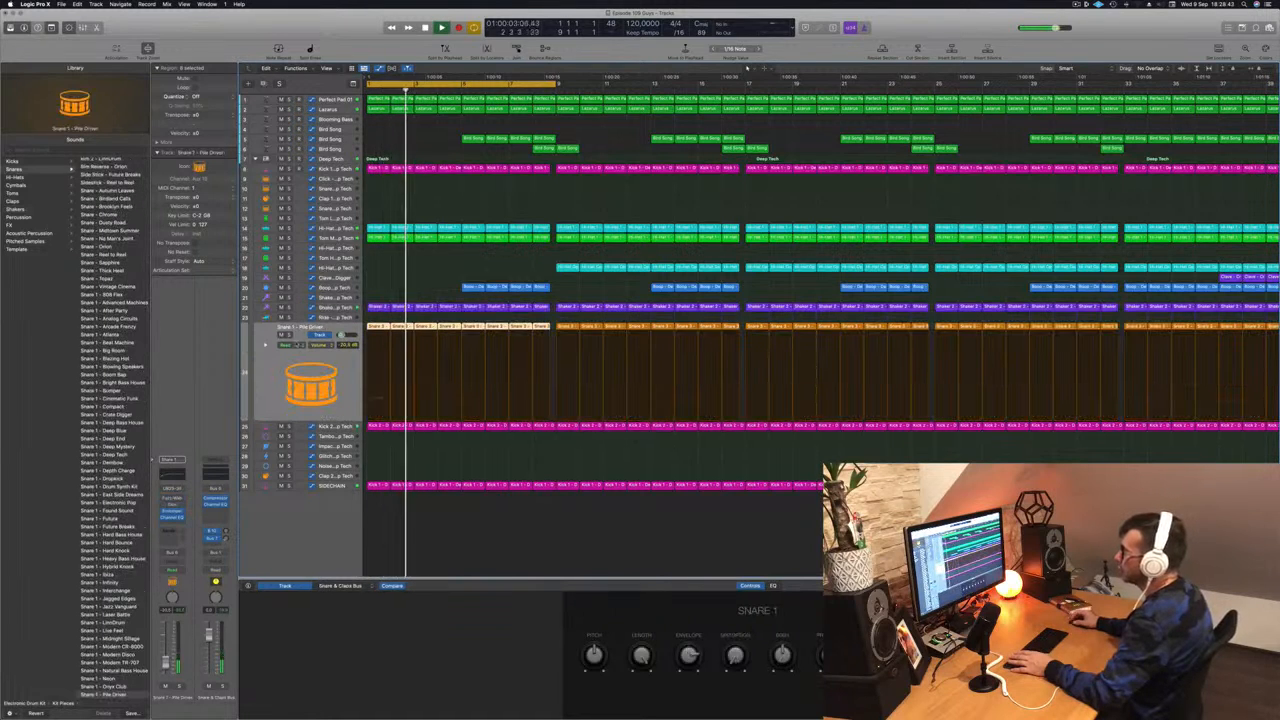
key(s)
key(s)
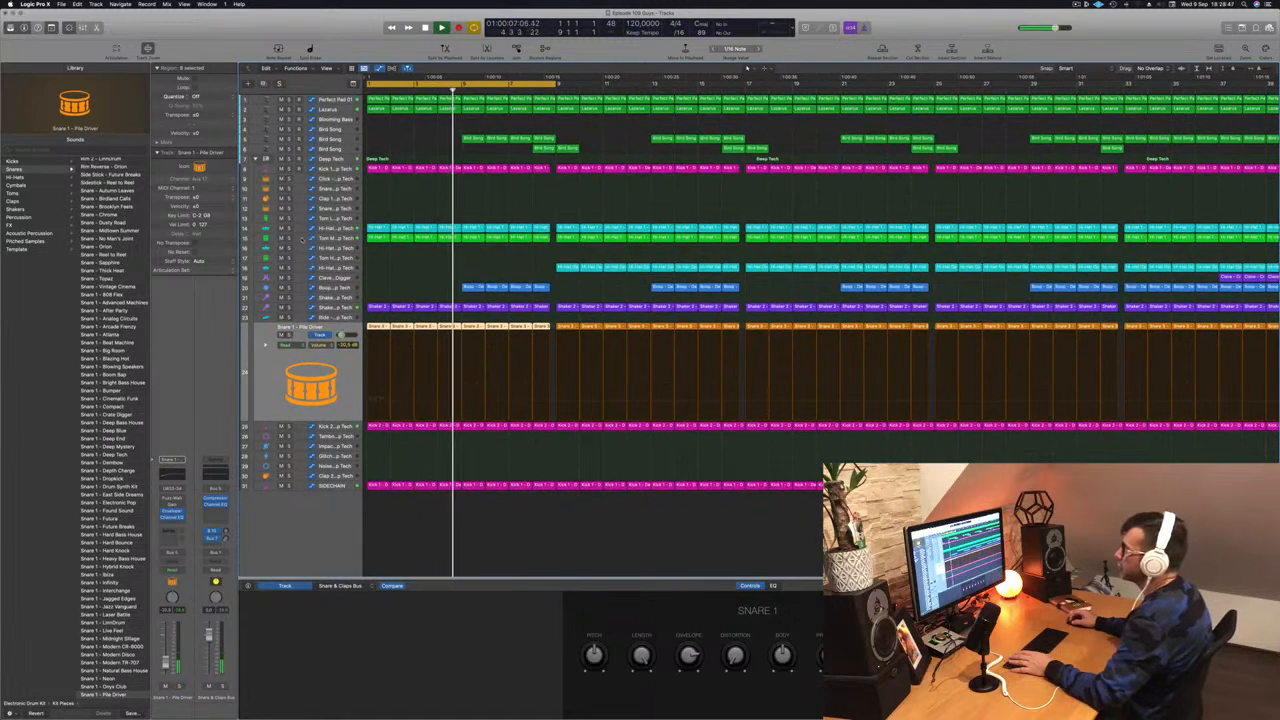
click(289, 239)
click(289, 239)
key(Return)
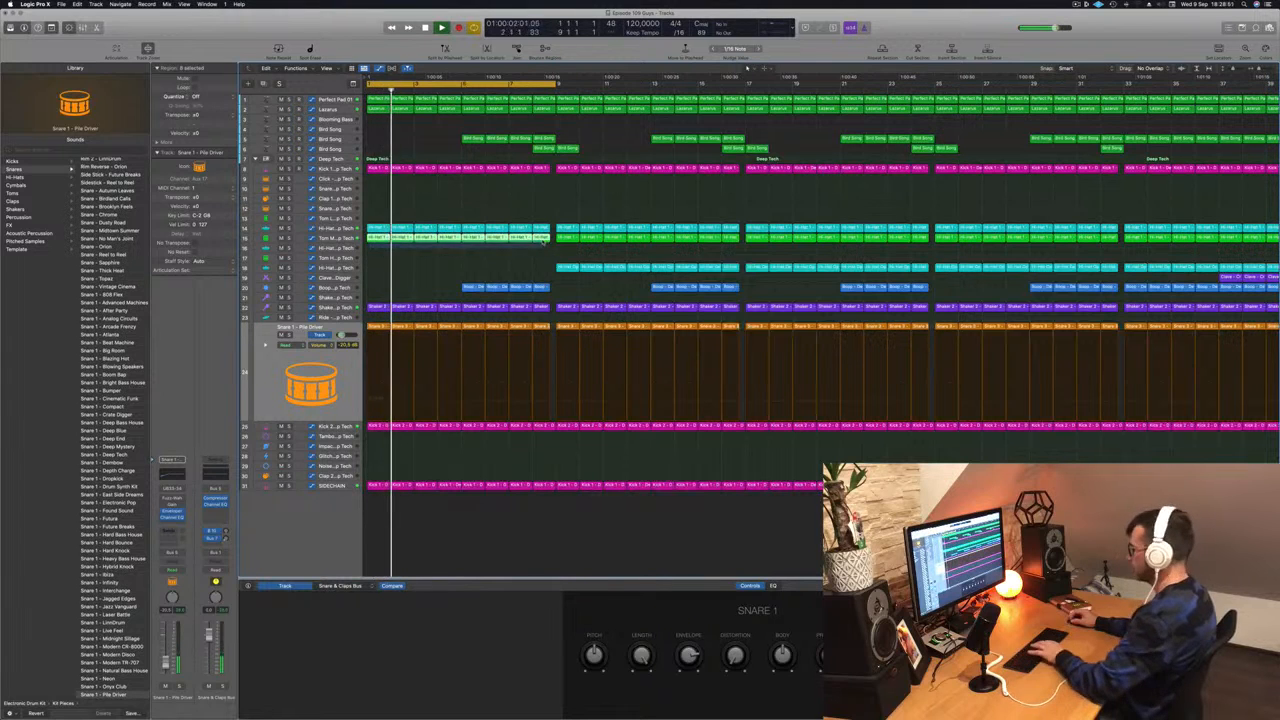
key(Return)
- Delete the remaining intro Bird Song regions and show the Lazarus track's automation
scroll(449, 299, down, 5)
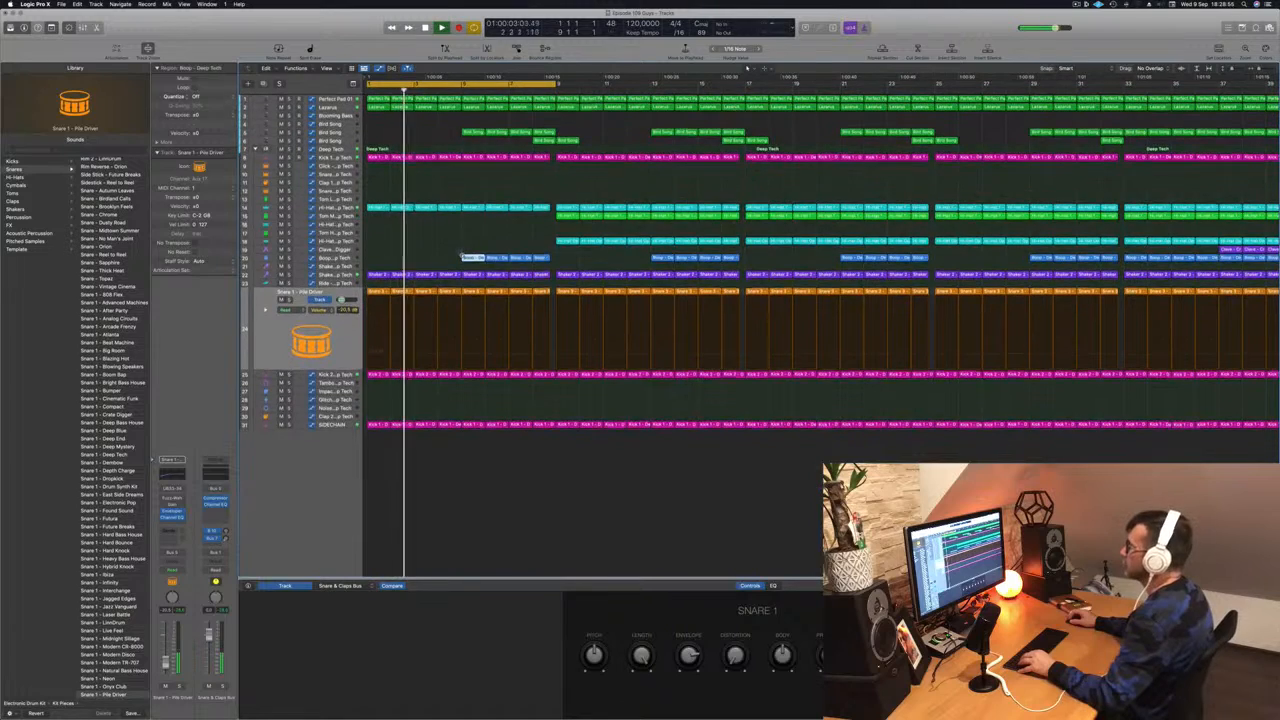
key(Return)
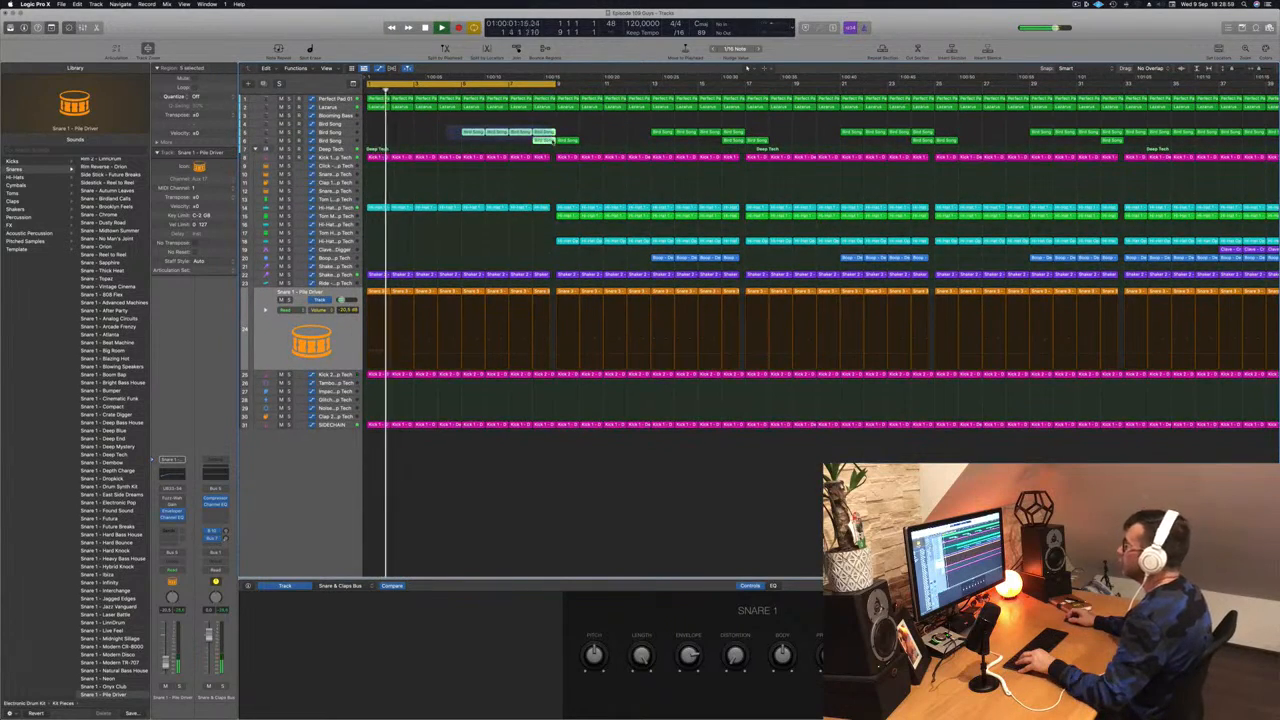
drag(555, 142, 556, 143)
key(Delete)
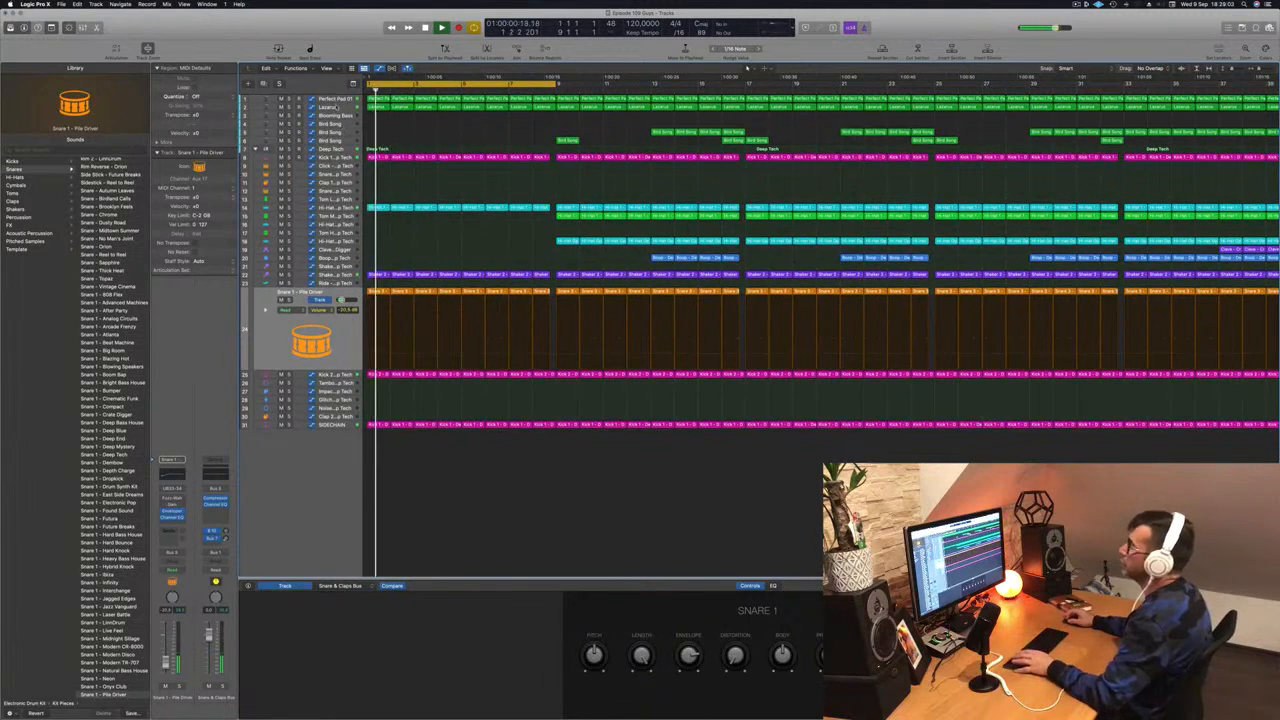
click(335, 108)
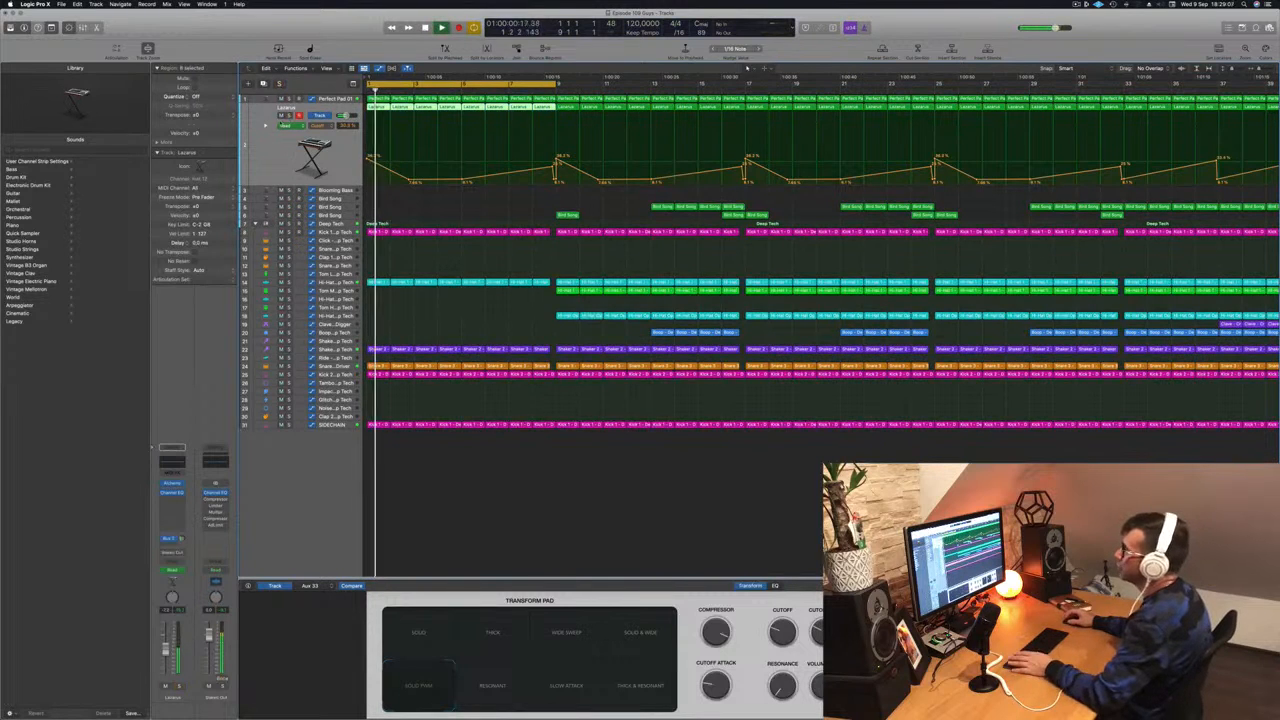
- Lower the Perfect Pad automation peak near bar 9
drag(556, 158, 549, 179)
click(329, 101)
key(Return)
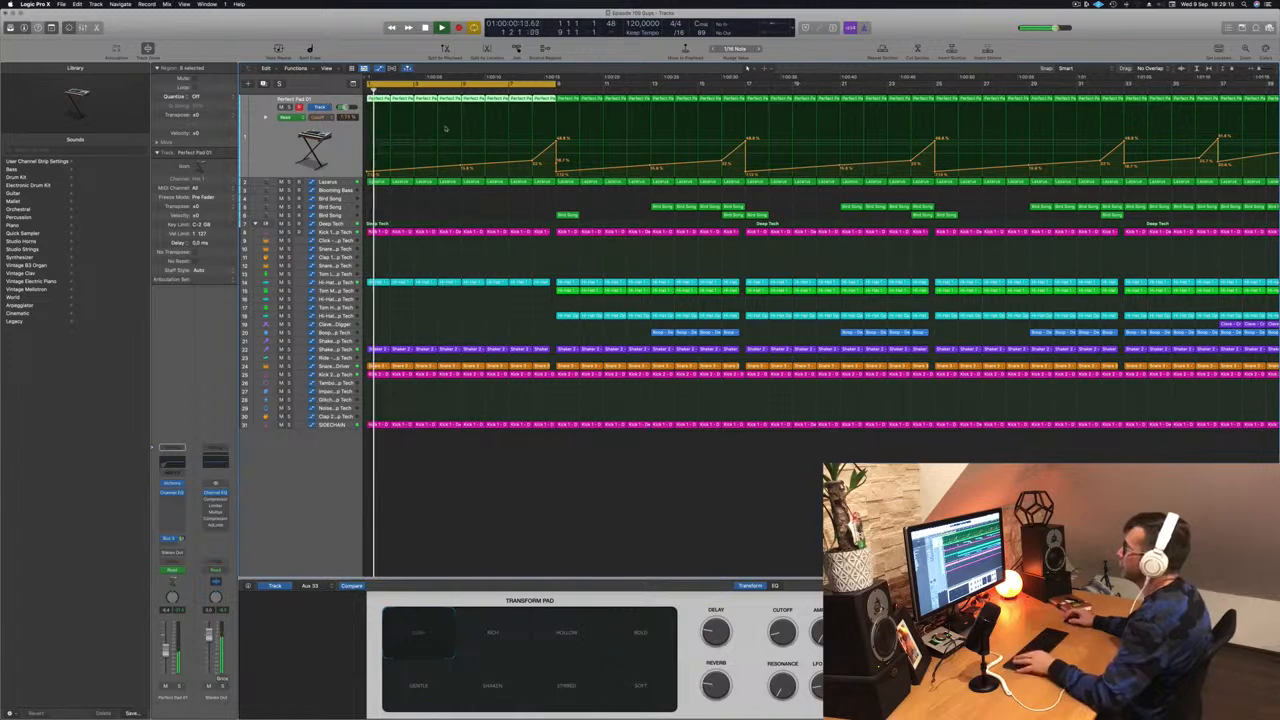
- Extend the cycle to about bar 15 and delete track 18's hi-hat regions in bars 9–17
drag(557, 84, 745, 86)
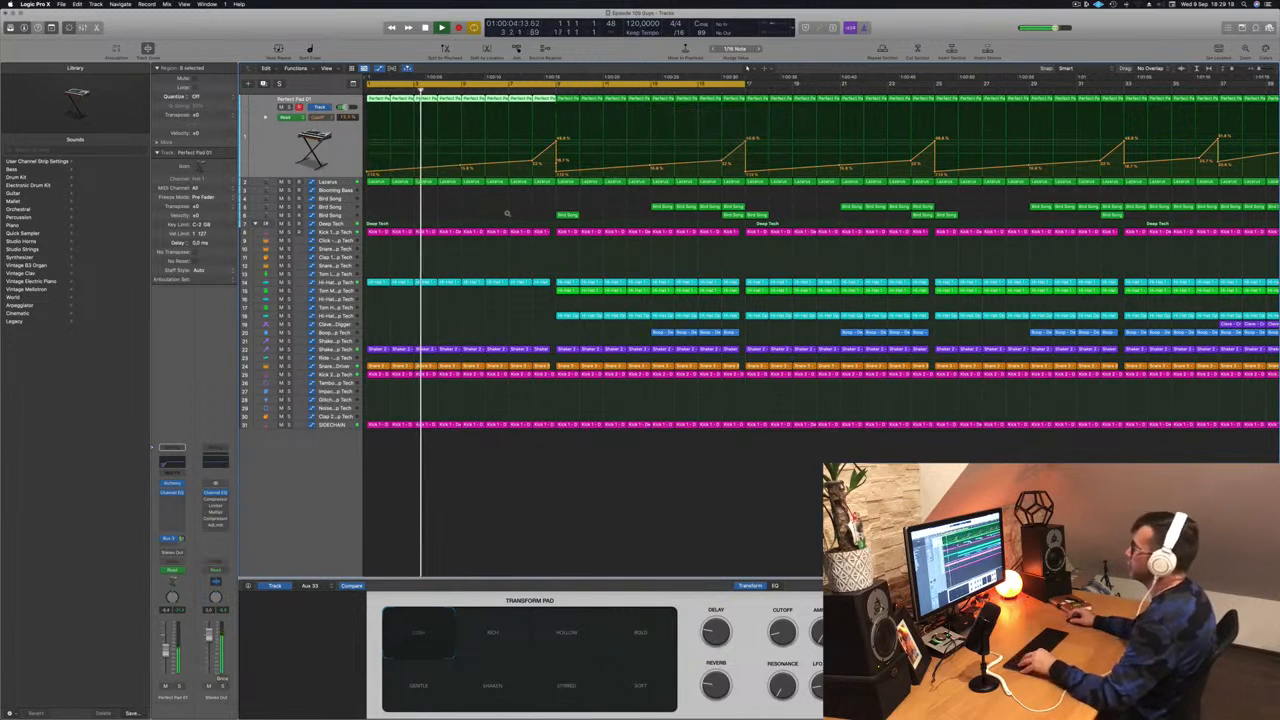
key(super+Left)
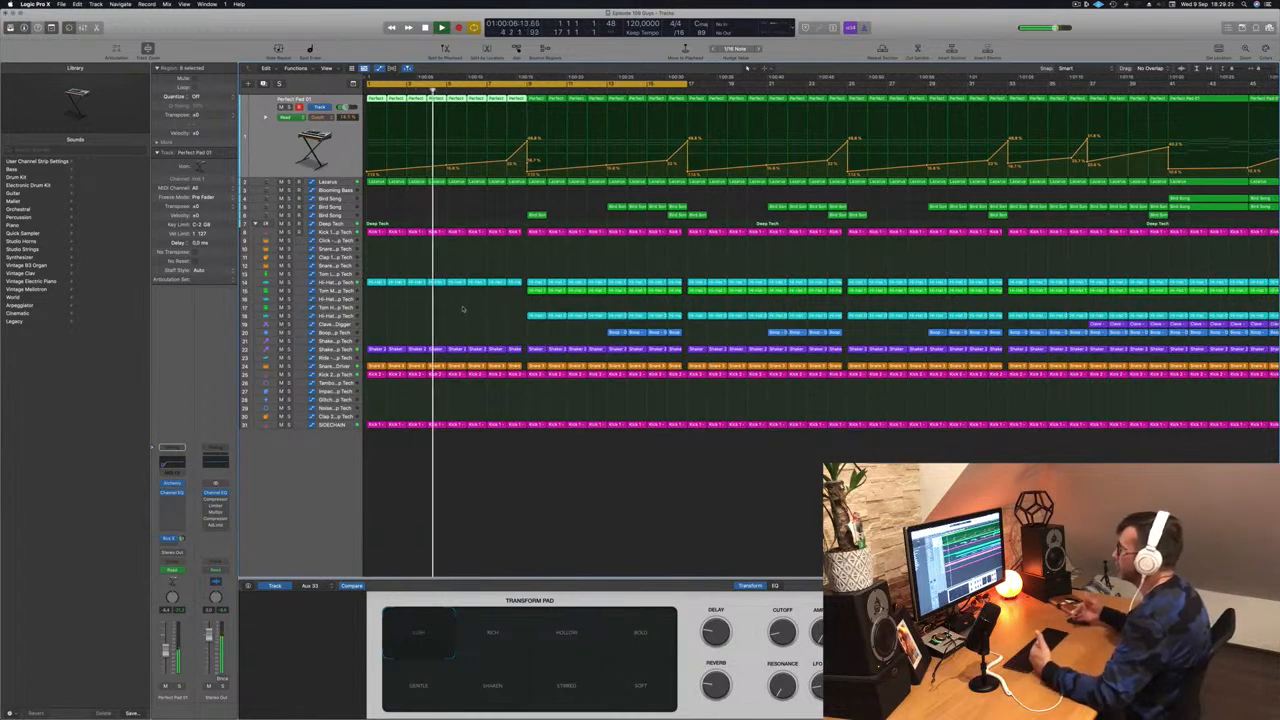
drag(517, 316, 678, 322)
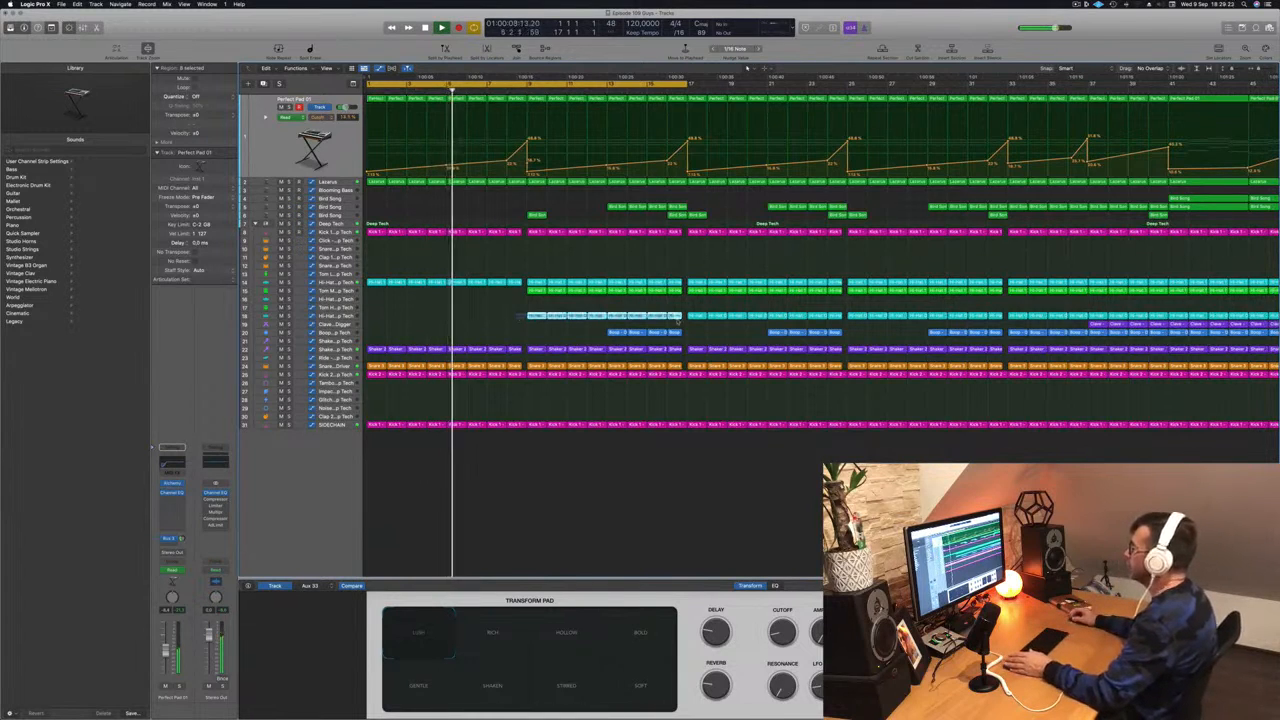
key(Delete)
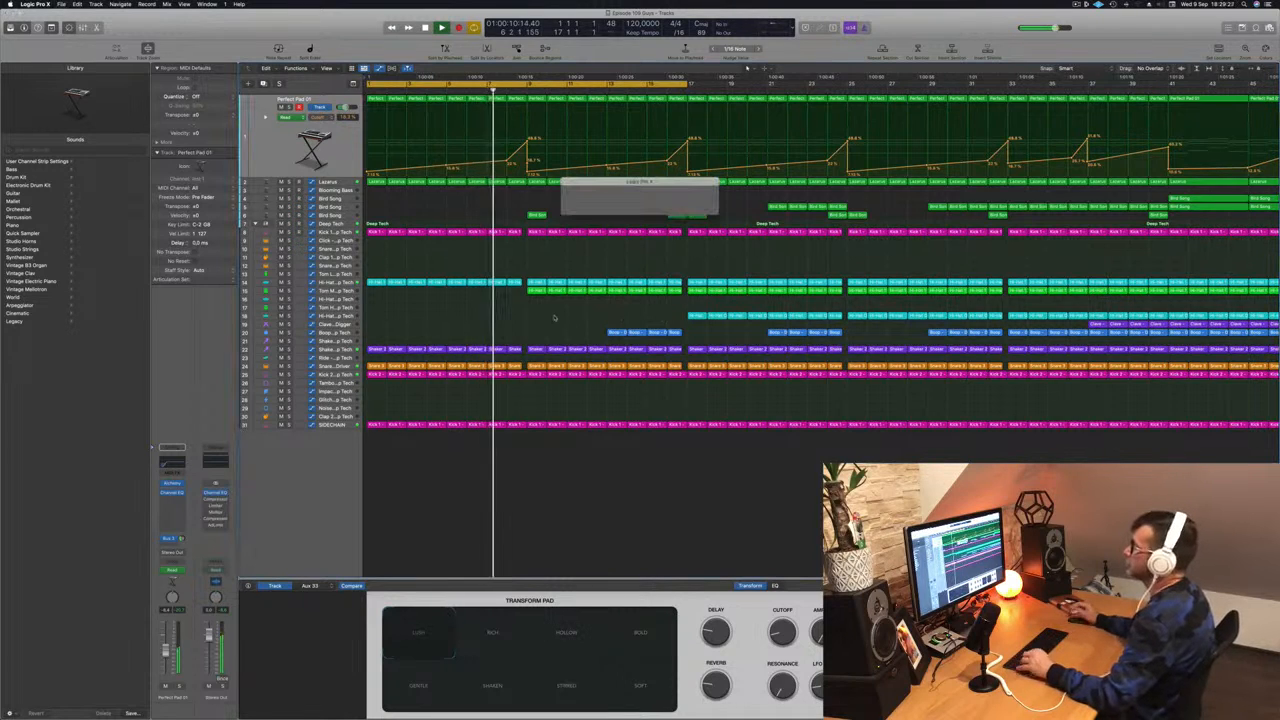
key(super+Left)
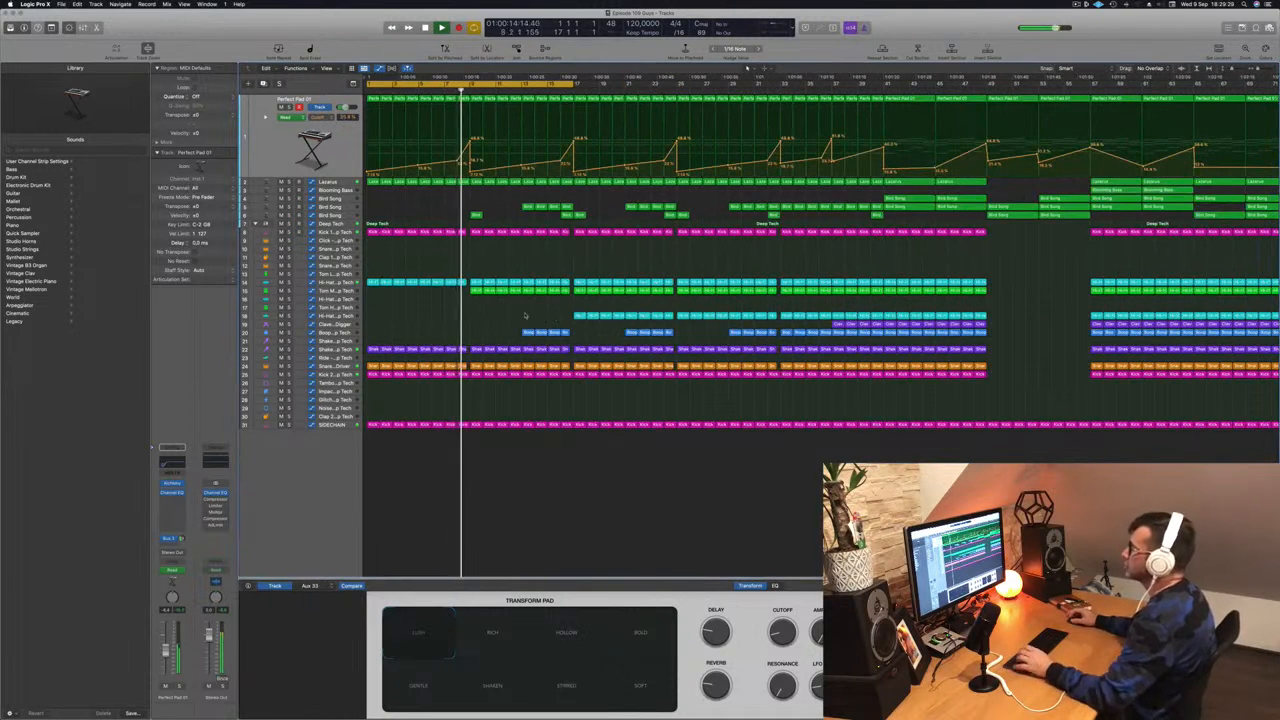
key(super+Right)
key(super+Right)
key(super+Right)
key(super+Right)
key(super+Left)
key(super+Left)
key(super+Left)
key(super+Left)
key(super+Left)
key(super+Left)
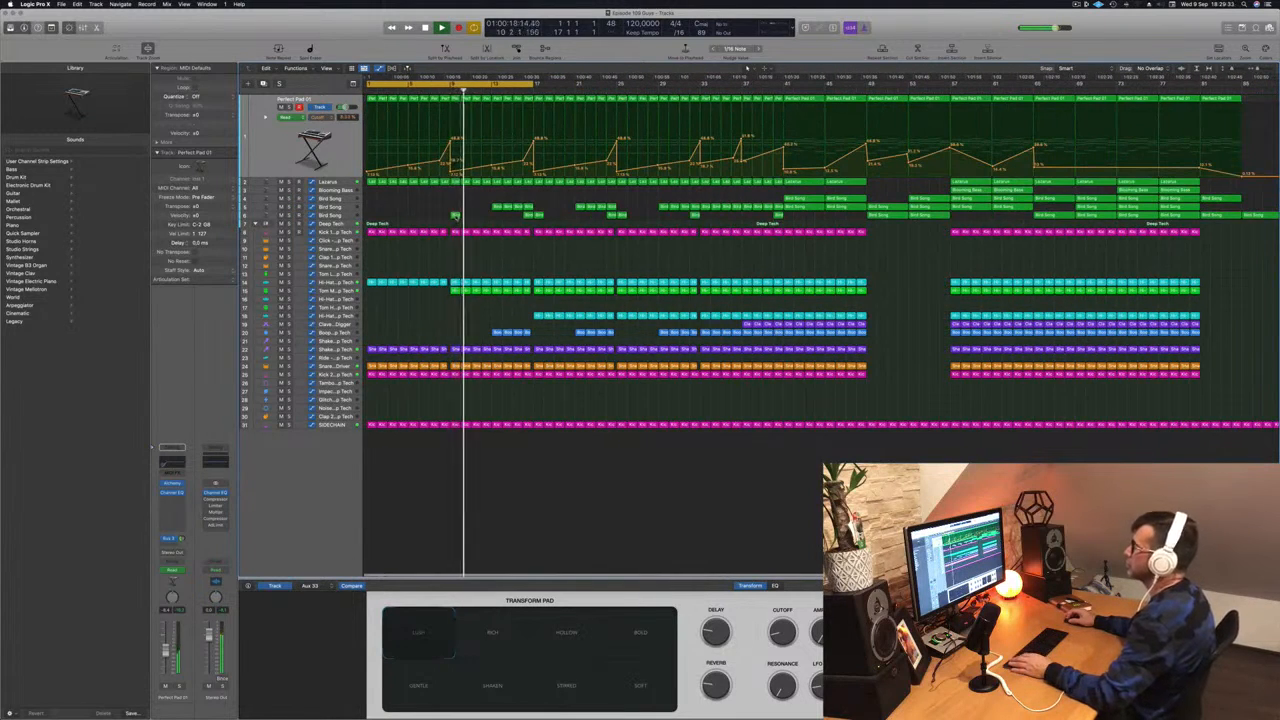
- Delete the first Bird Song region, then select the Tom Mid track
click(343, 215)
drag(438, 118, 461, 147)
key(Delete)
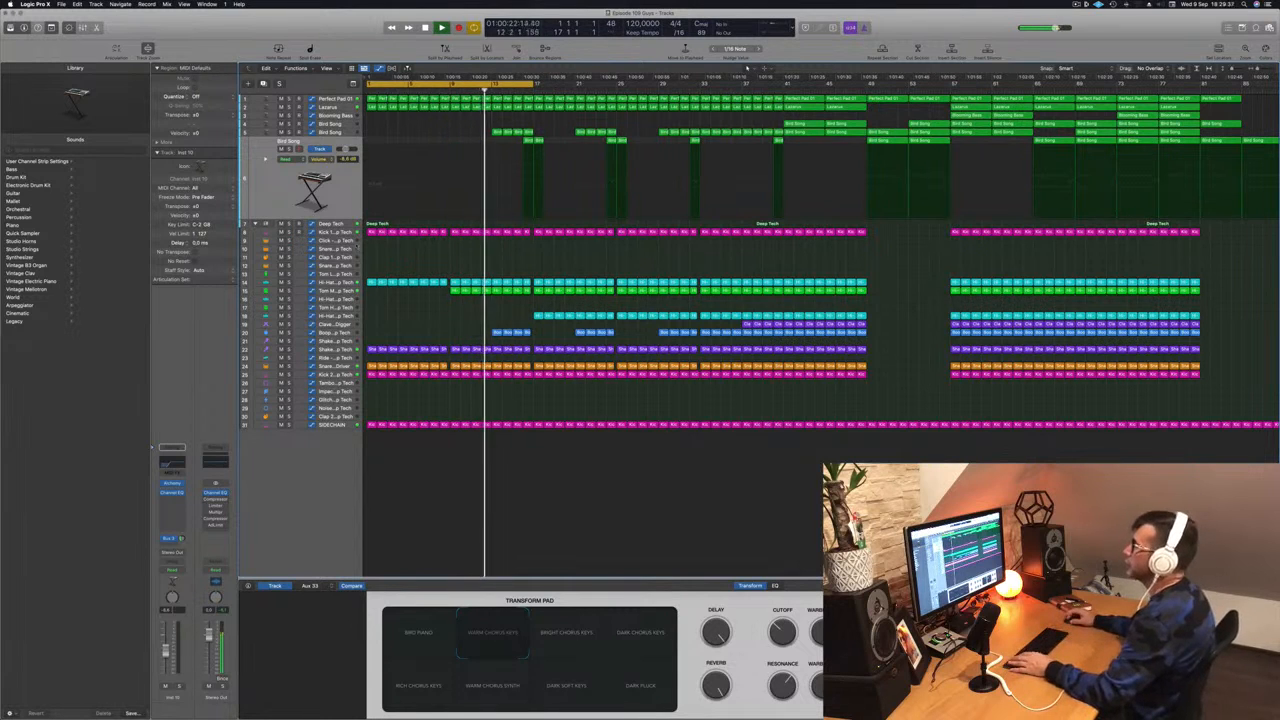
click(334, 291)
key(Return)
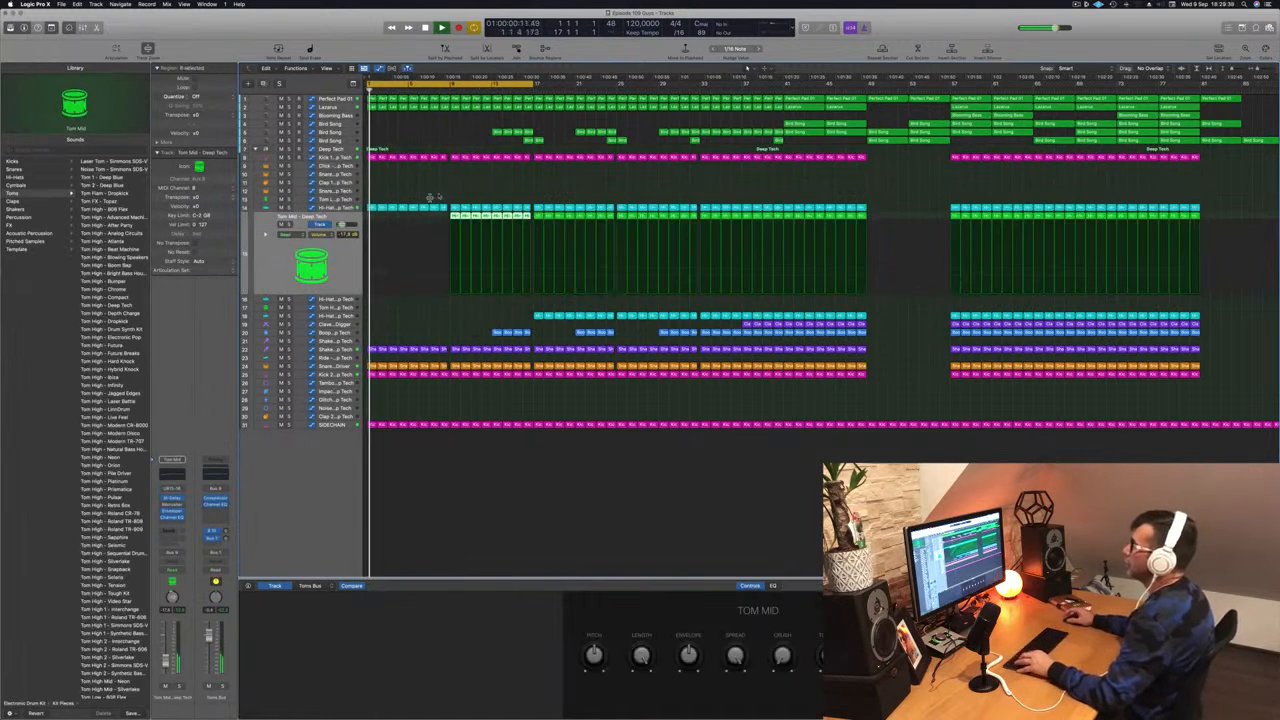
- Open the Kick 1 – Deep Tech Channel EQ, move it aside, and play from bar 1
click(326, 158)
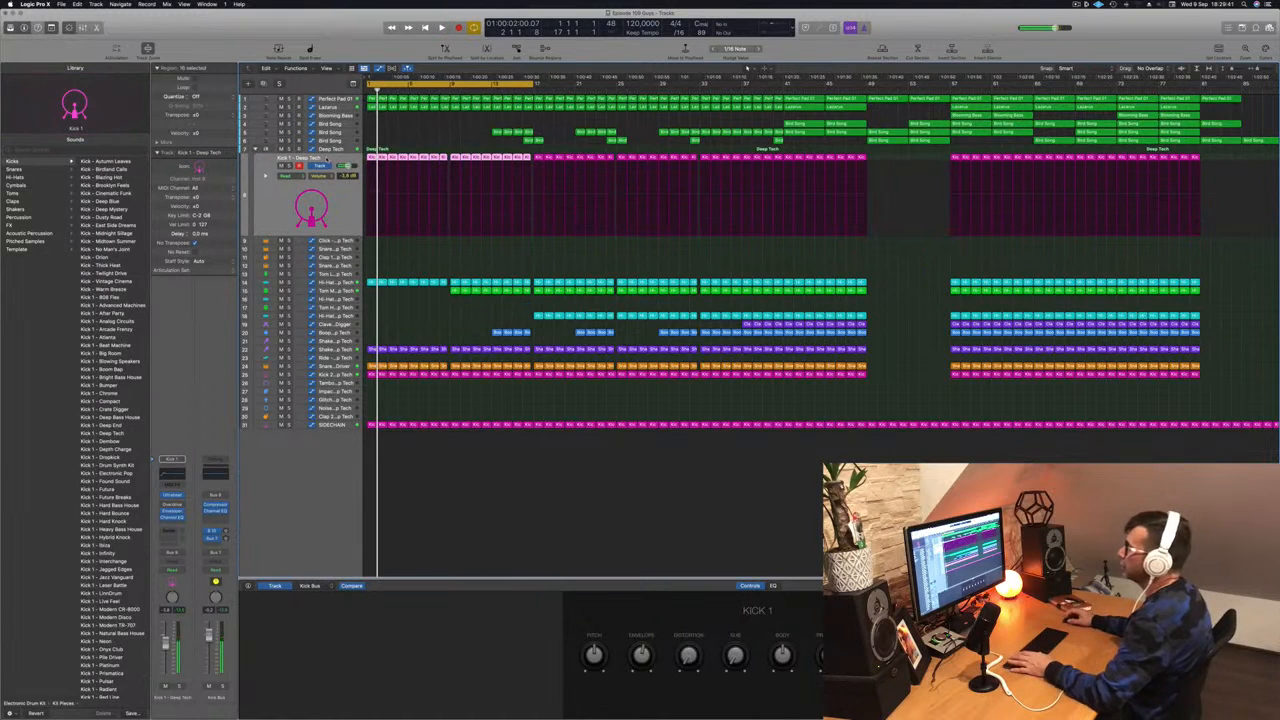
key(Return)
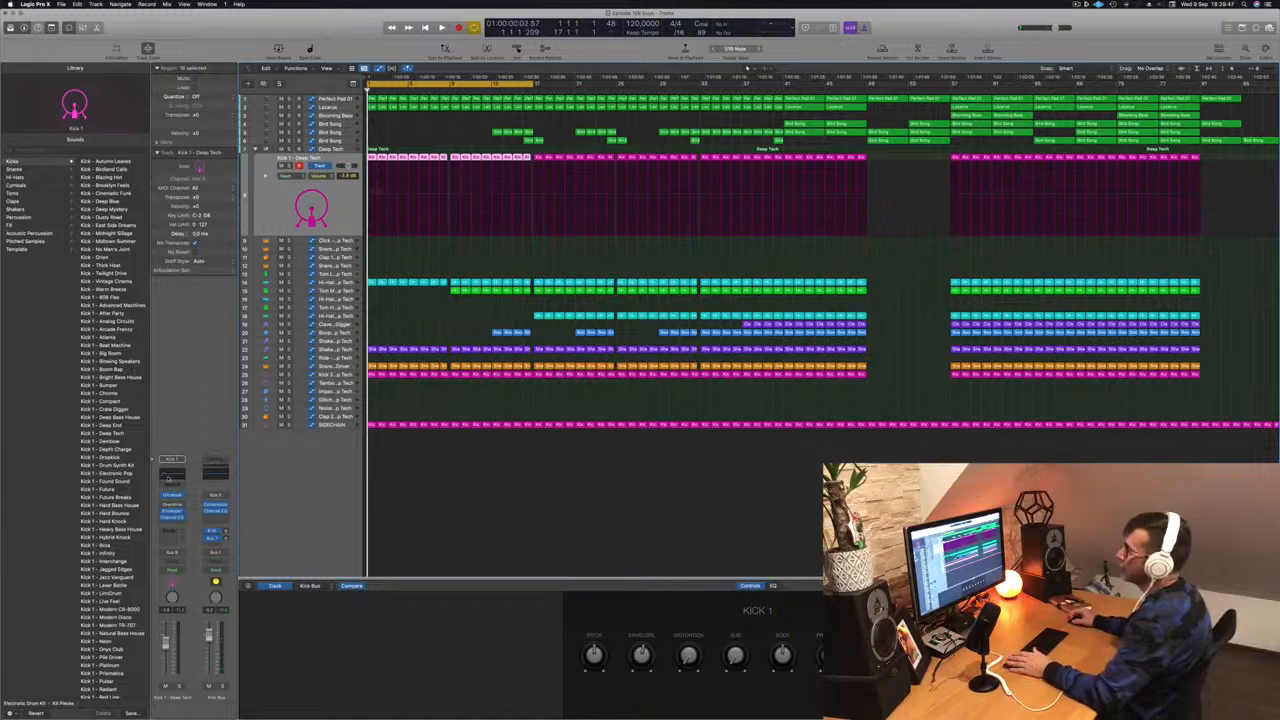
click(169, 478)
drag(596, 113, 822, 140)
key(space)
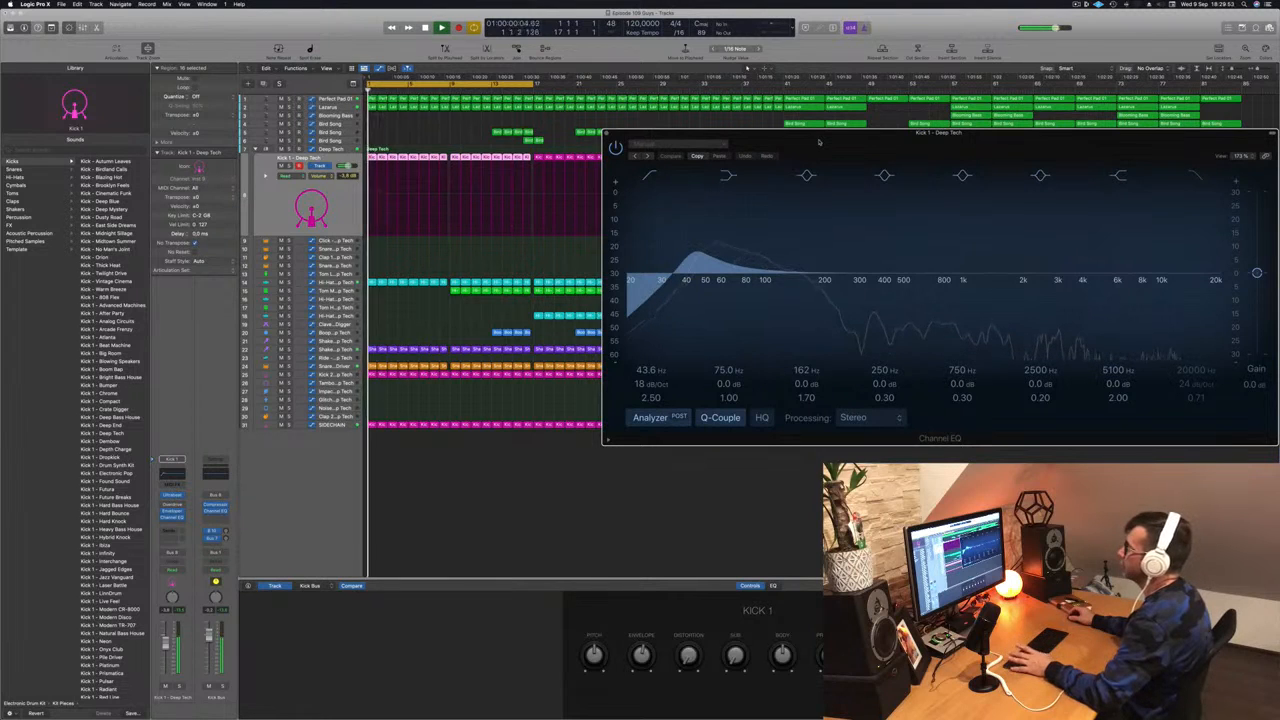
- Sweep the Kick 1 low cut up to audition, settle it near 40 Hz, and close the EQ
drag(693, 260, 830, 256)
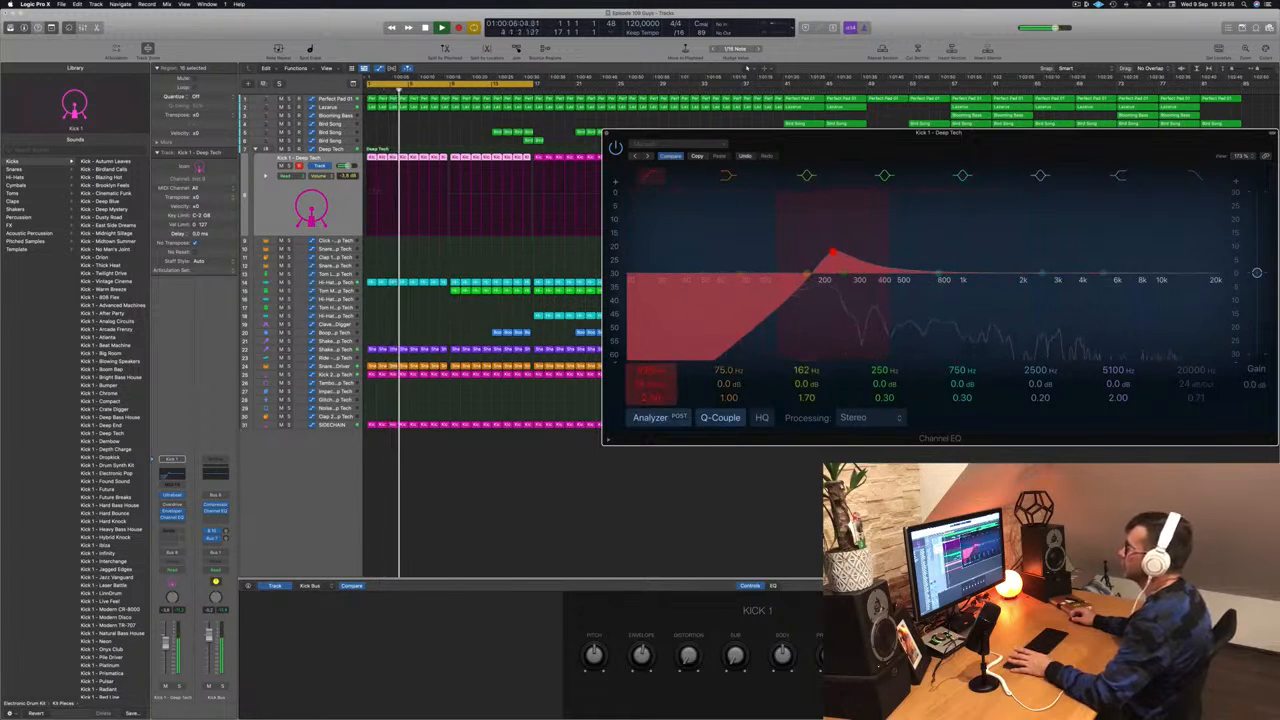
drag(830, 256, 687, 254)
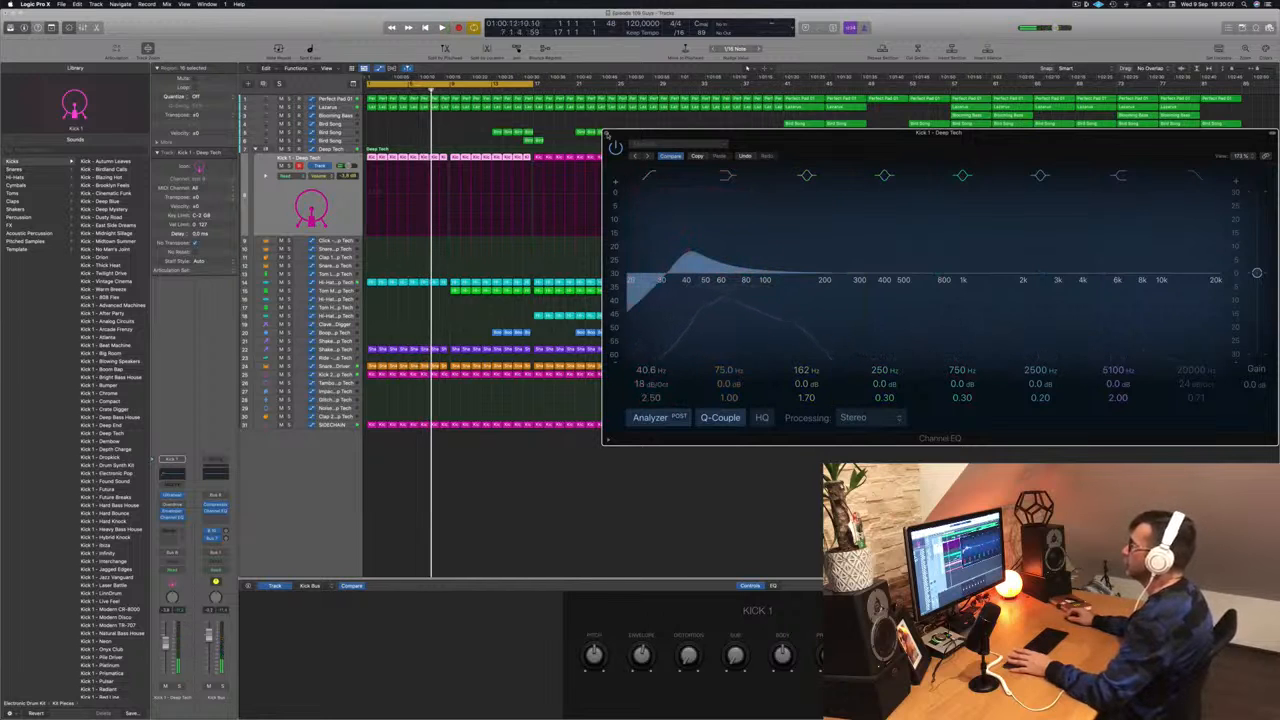
click(607, 134)
- Put Deep Tech in Touch mode and record a Low Cut Filter knob sweep from the start
click(334, 149)
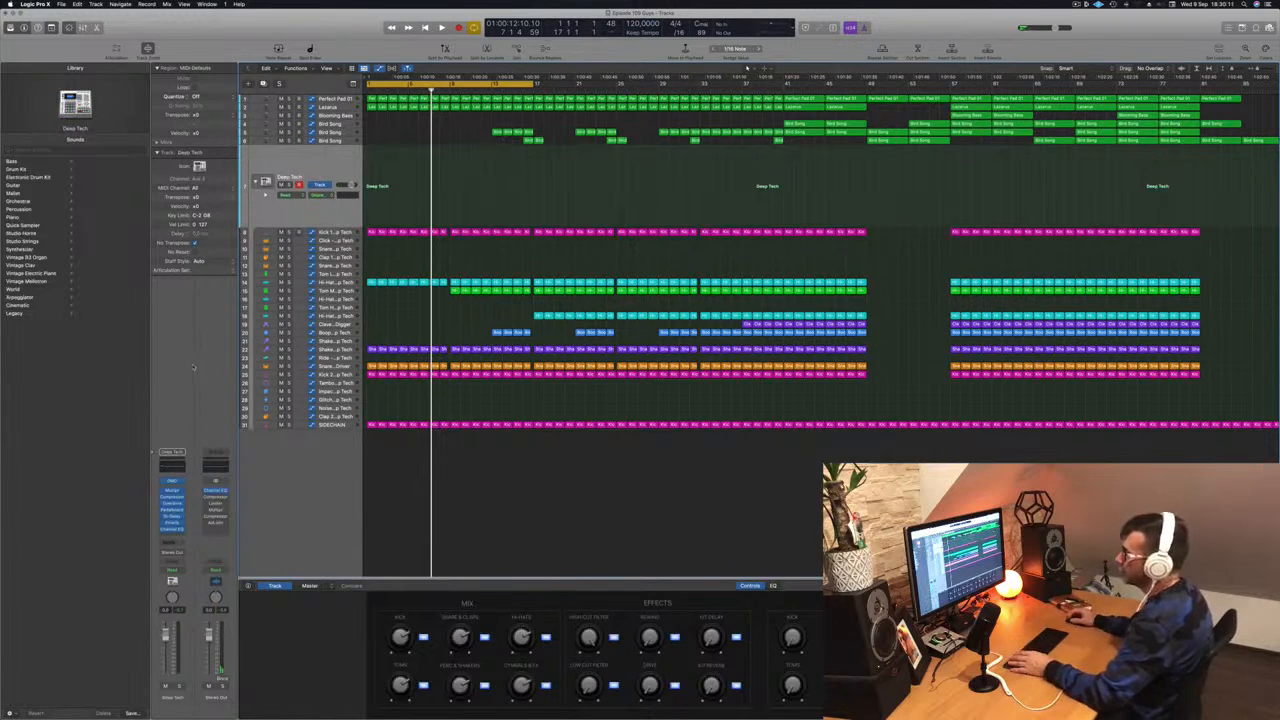
click(172, 483)
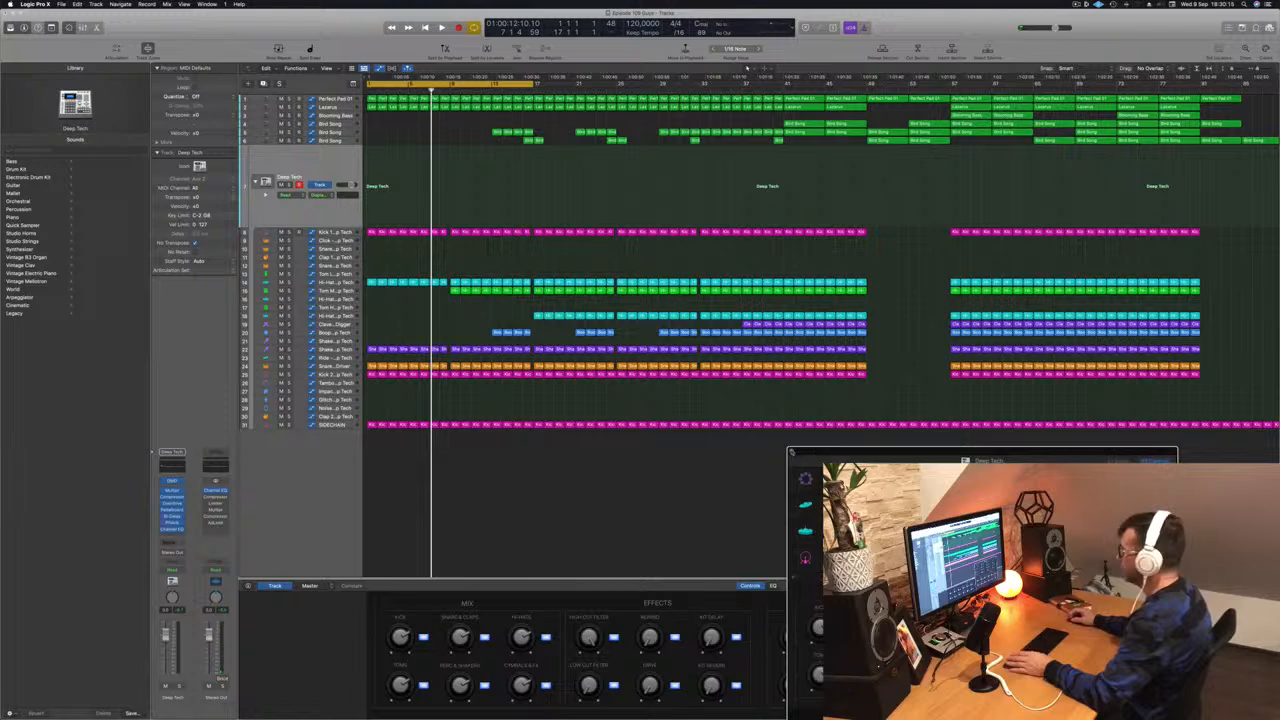
click(791, 451)
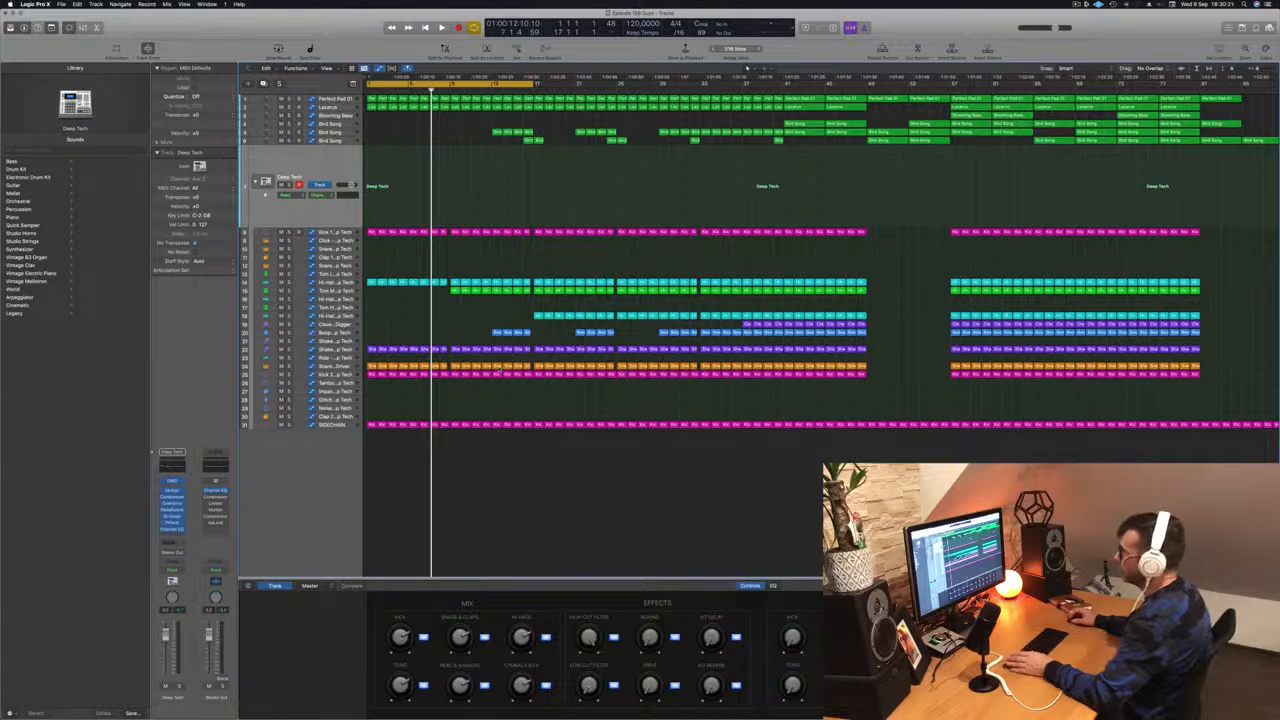
click(170, 577)
key(Return)
key(space)
drag(588, 687, 588, 662)
- Erase the recorded Low Cut curve and switch Deep Tech back to Read automation
key(space)
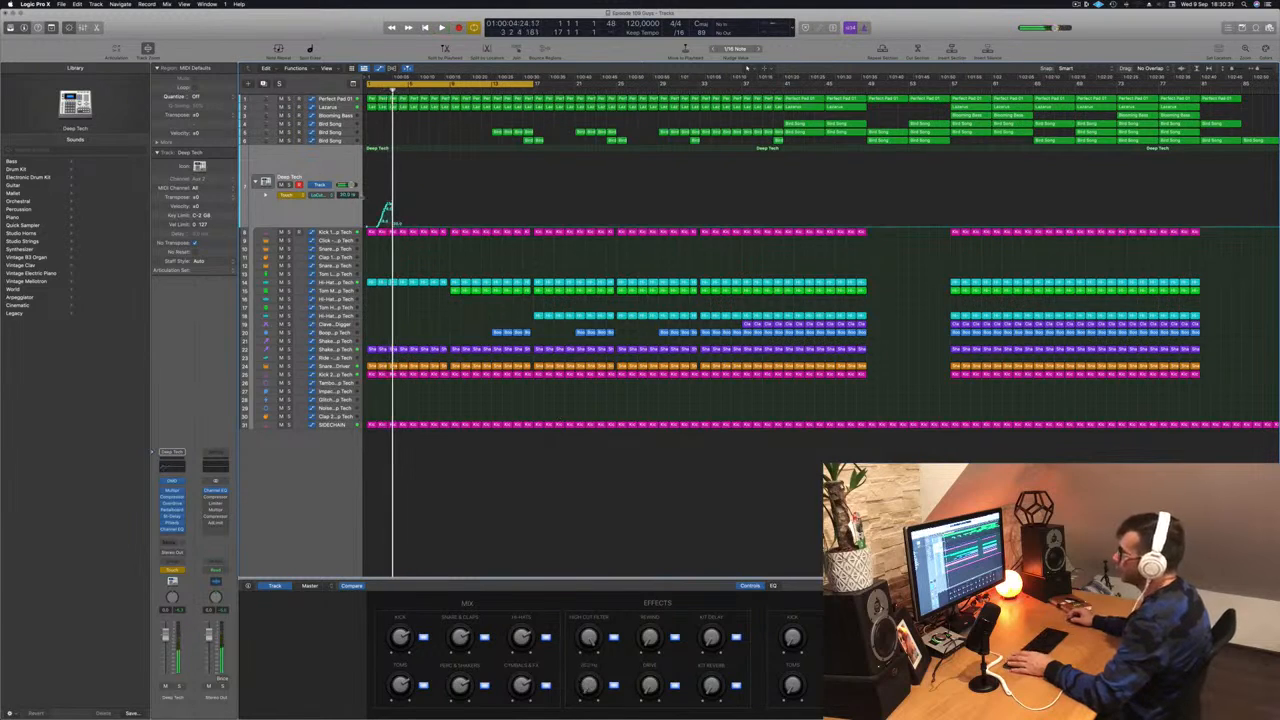
drag(395, 226, 371, 208)
click(367, 228)
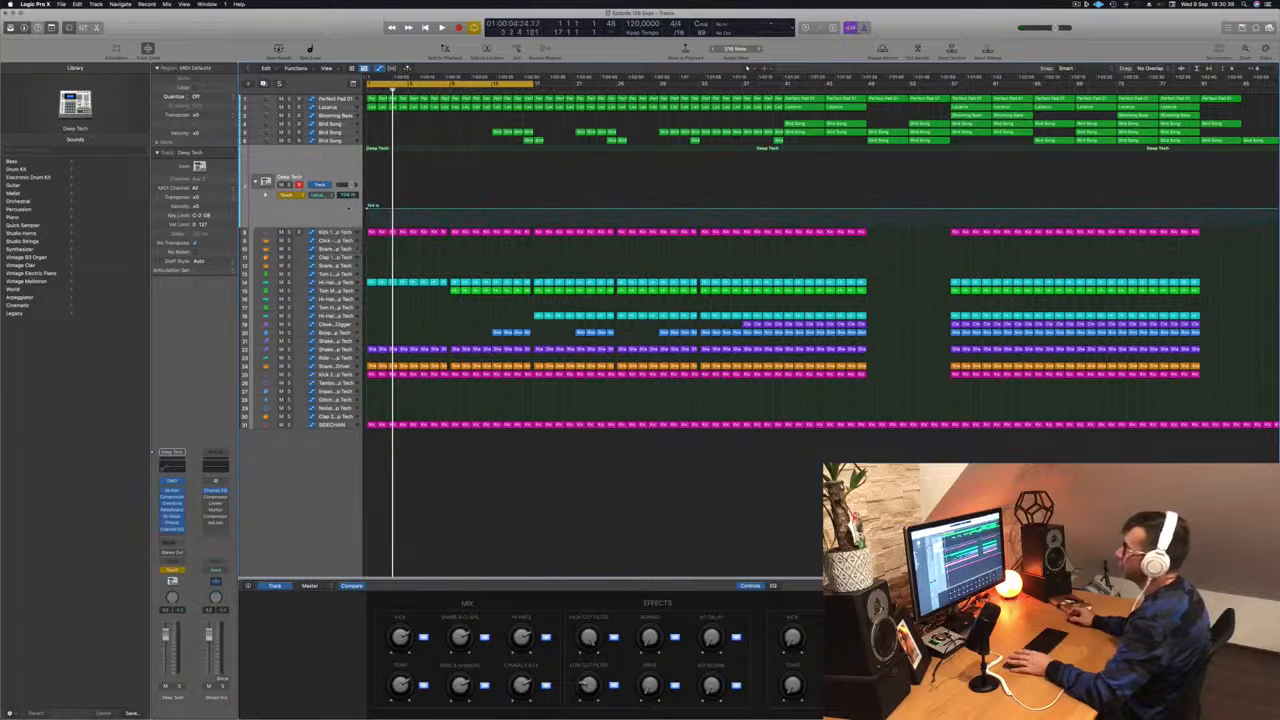
click(287, 194)
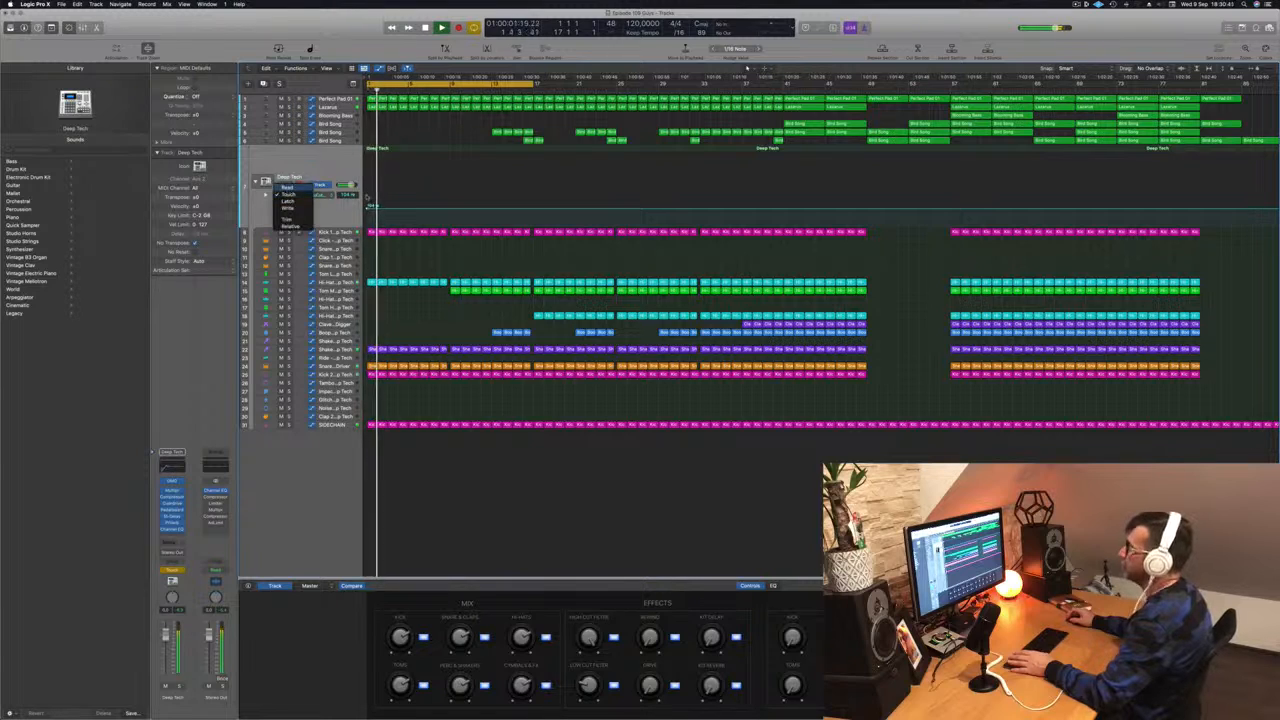
click(287, 187)
drag(368, 210, 368, 205)
- Draw a breakpoint ramping the Low Cut up across the intro and check it in playback
key(space)
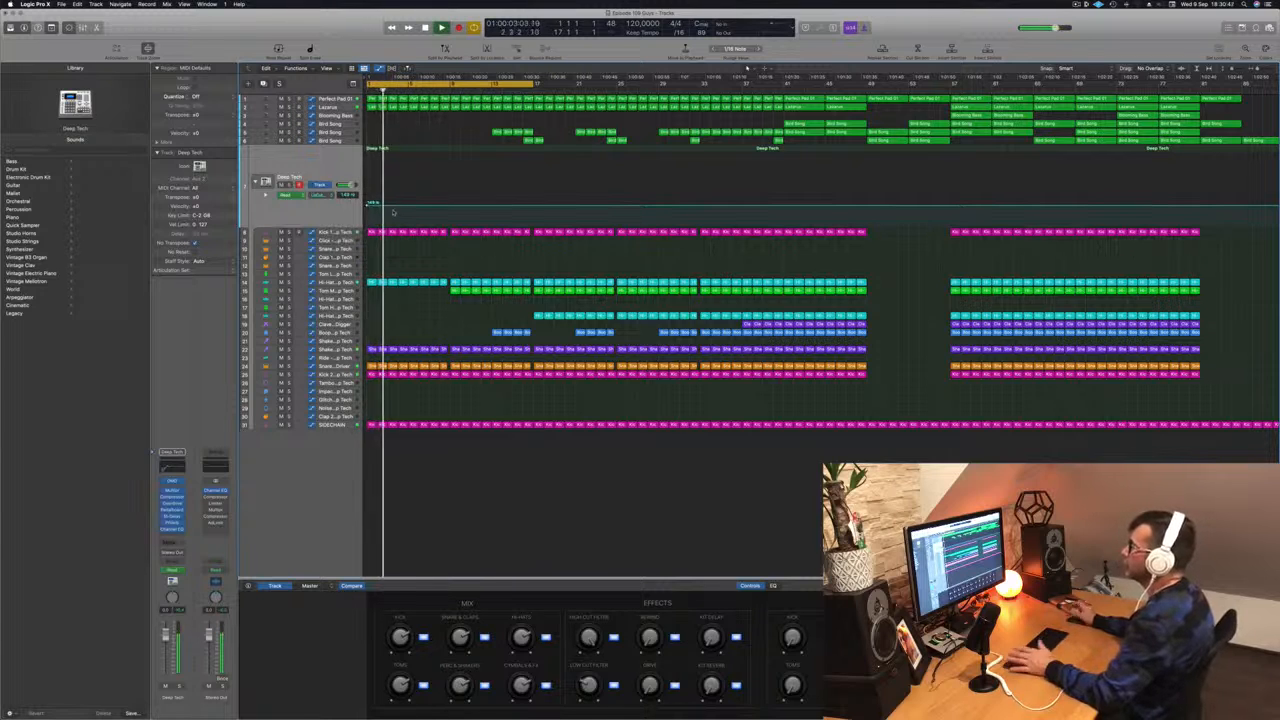
key(Return)
drag(451, 207, 451, 187)
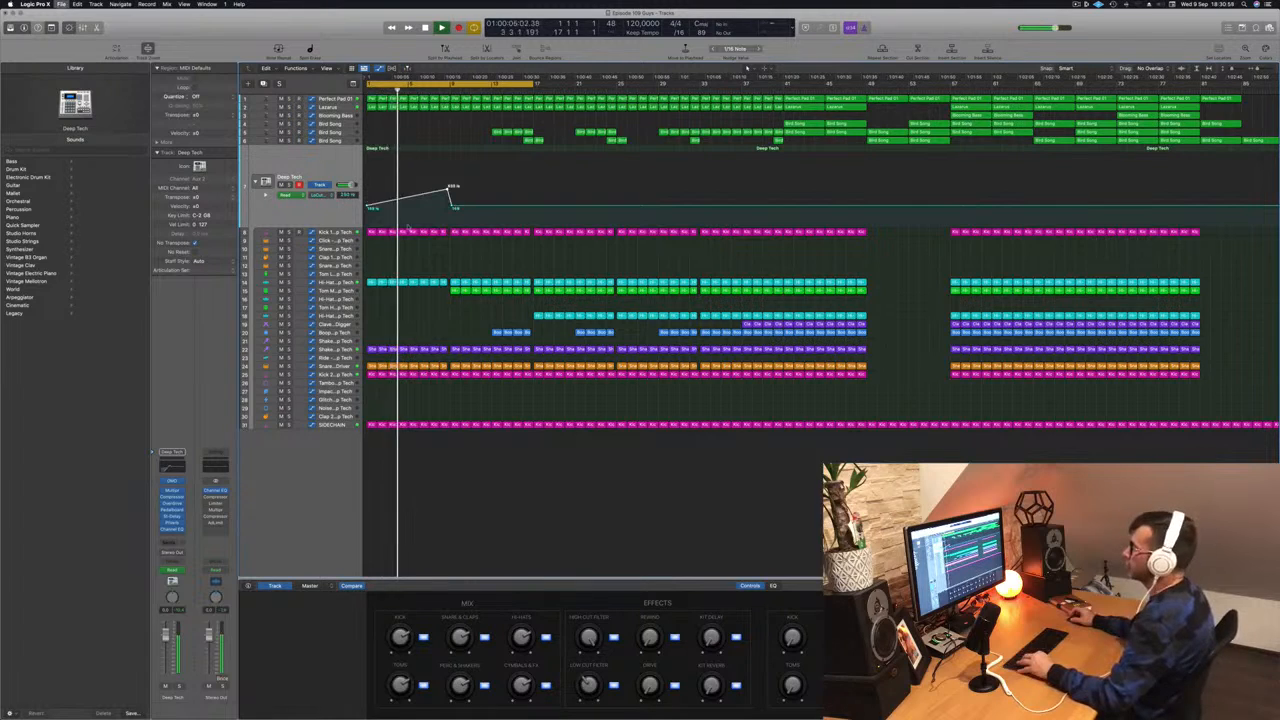
key(super+Right)
key(super+Right)
key(super+Right)
key(super+Right)
key(super+Right)
key(super+Right)
key(super+Left)
key(super+Left)
key(super+Left)
key(super+Left)
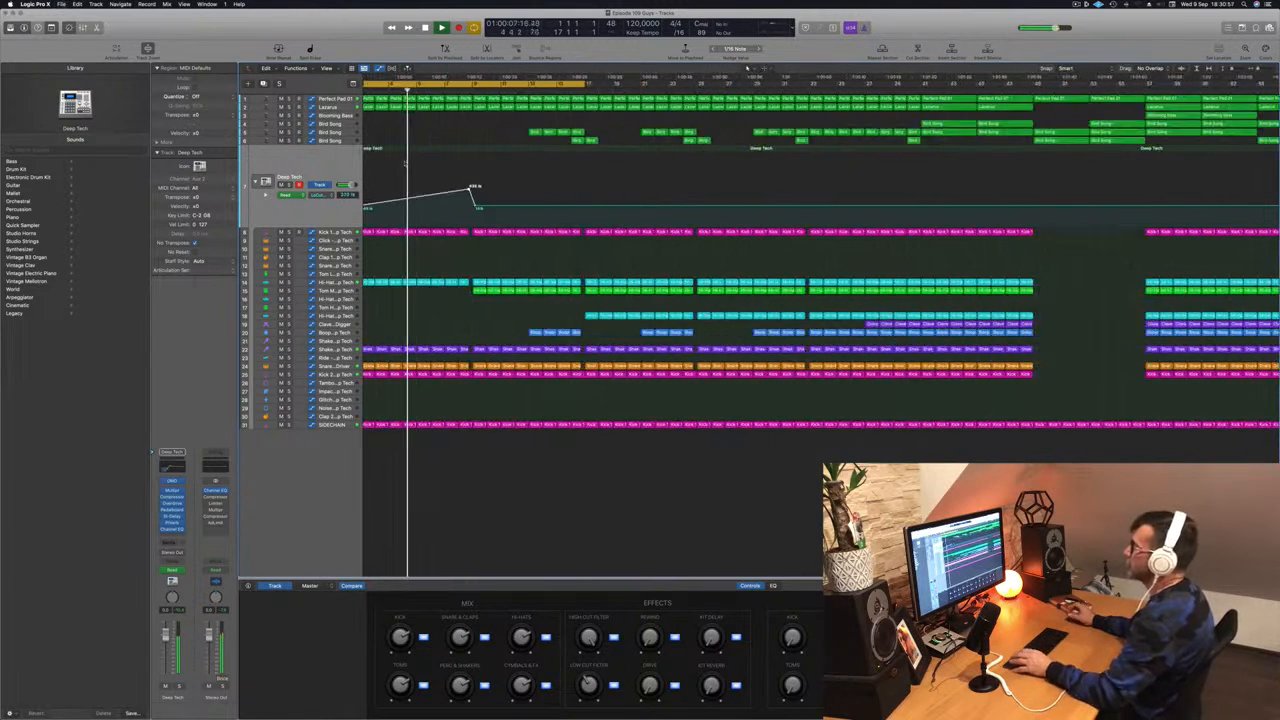
key(super+Left)
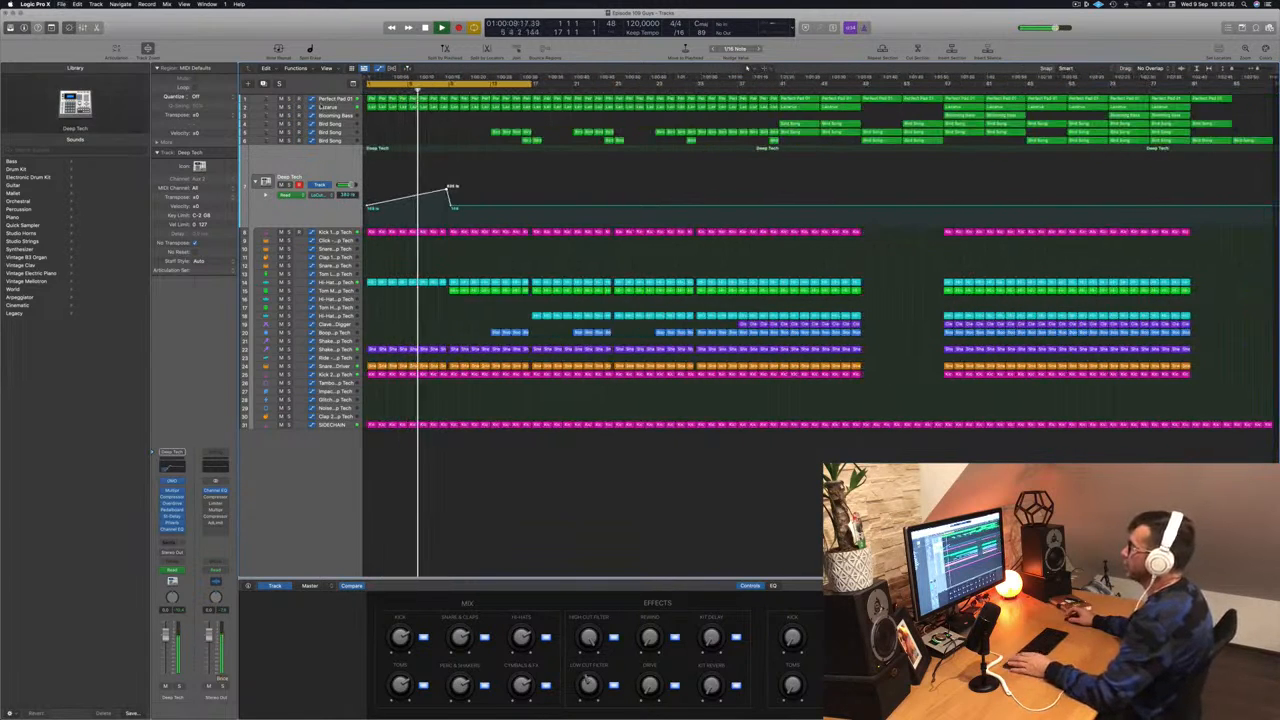
click(338, 100)
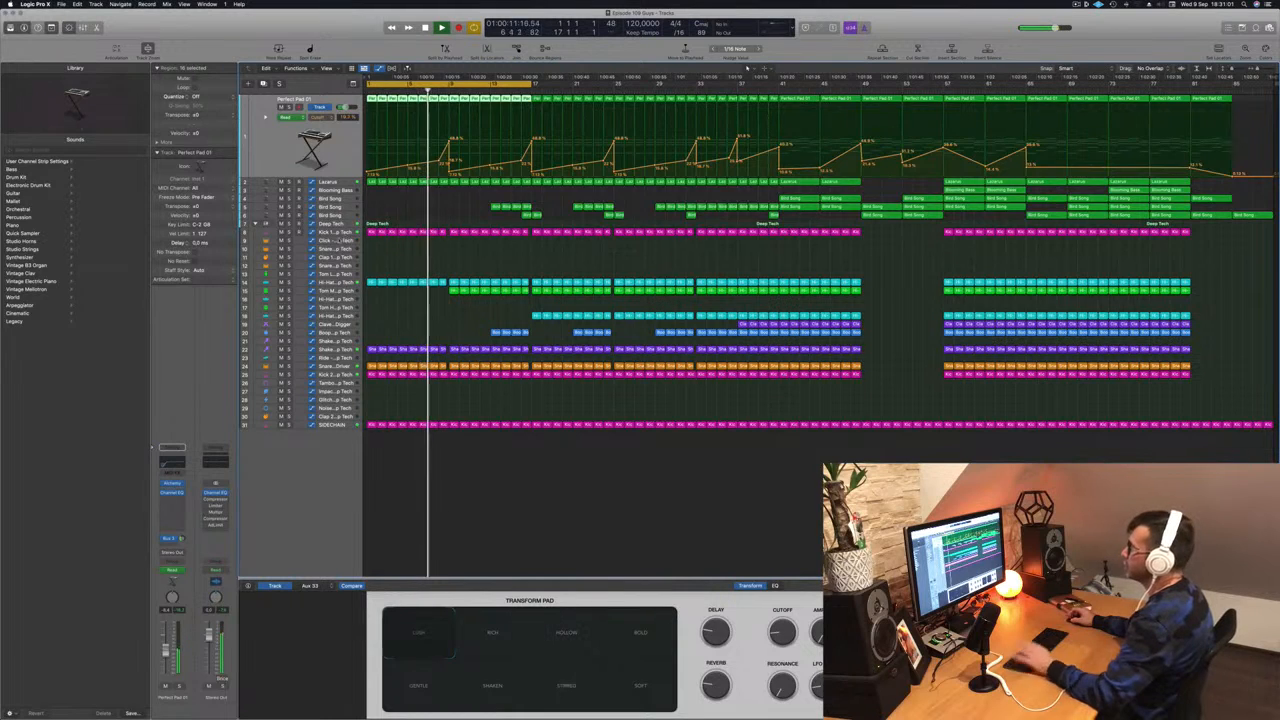
- Lower the Deep Tech low-cut automation point just after the peak and replay from bar 1
click(342, 233)
click(338, 148)
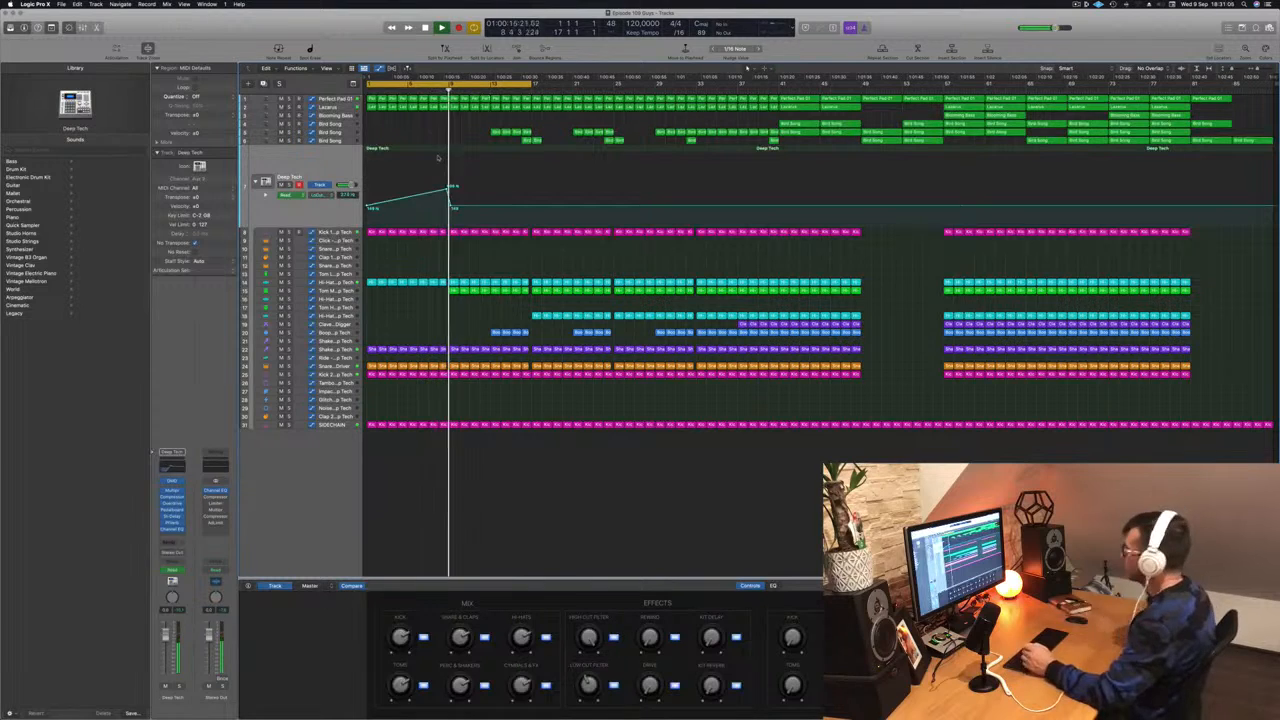
key(comma)
key(comma)
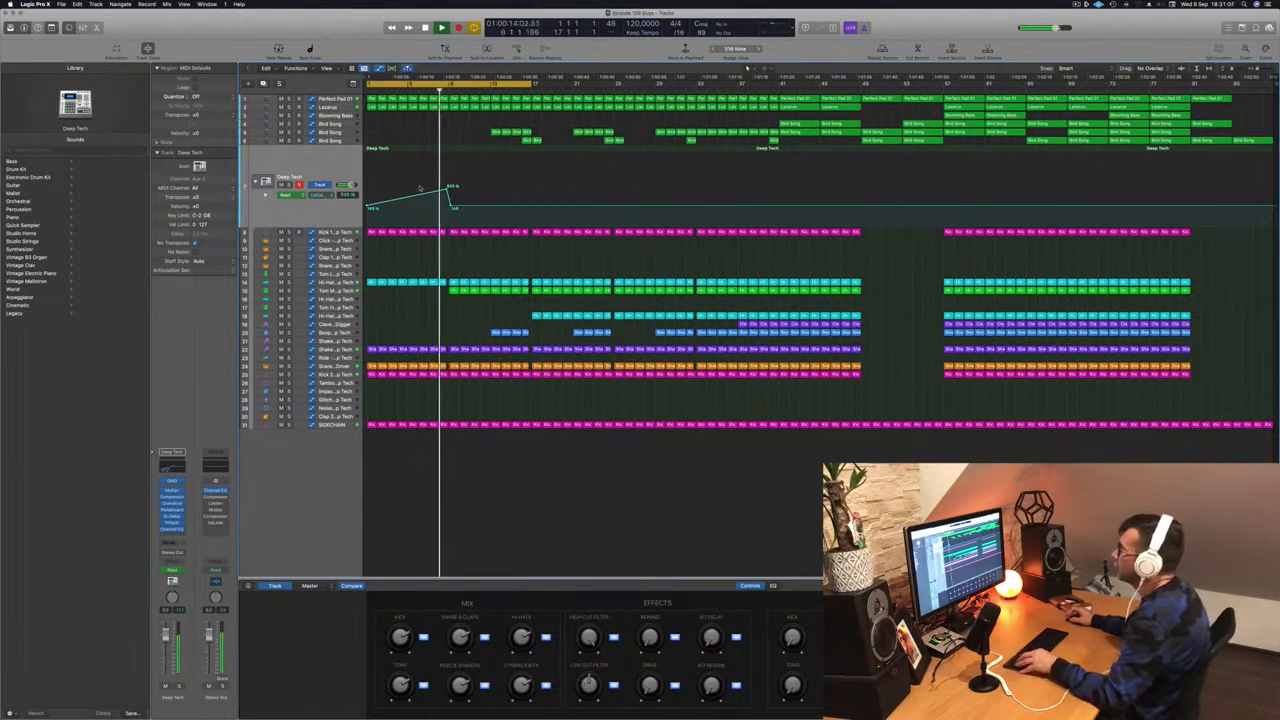
key(super+Right)
key(super+Right)
key(super+Right)
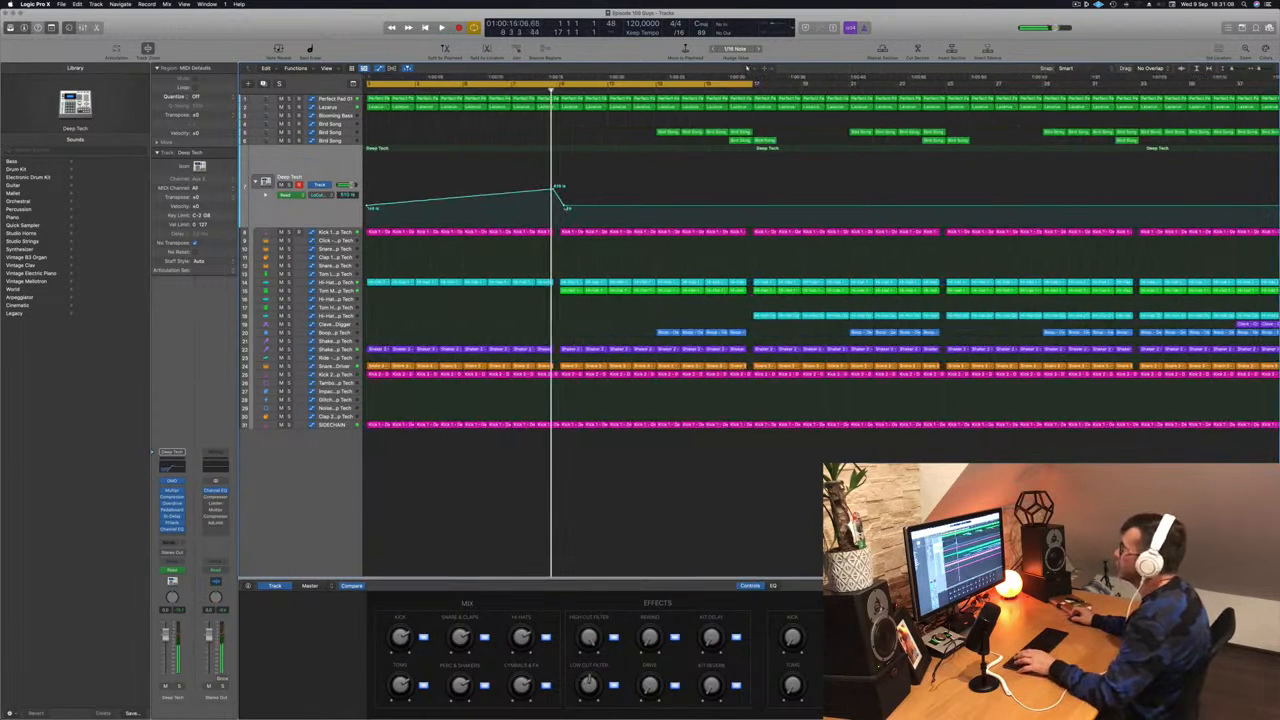
drag(562, 208, 562, 213)
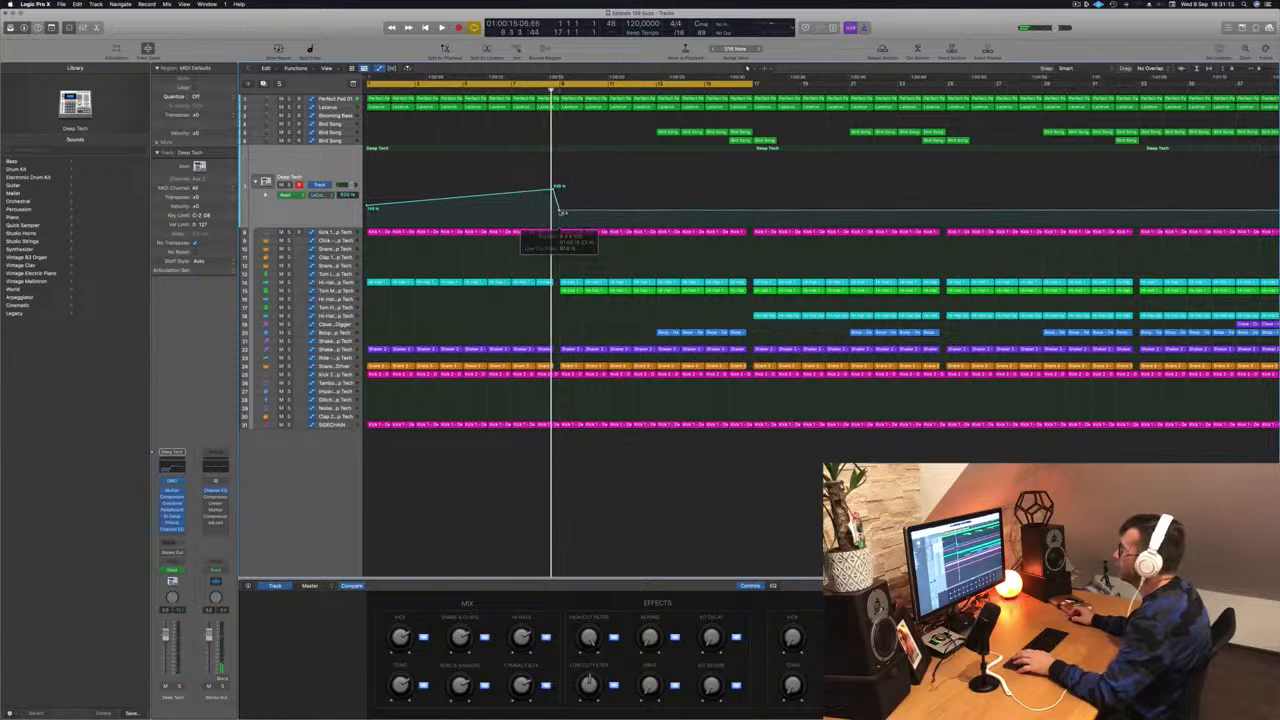
key(space)
key(super+Left)
key(super+Left)
key(super+Left)
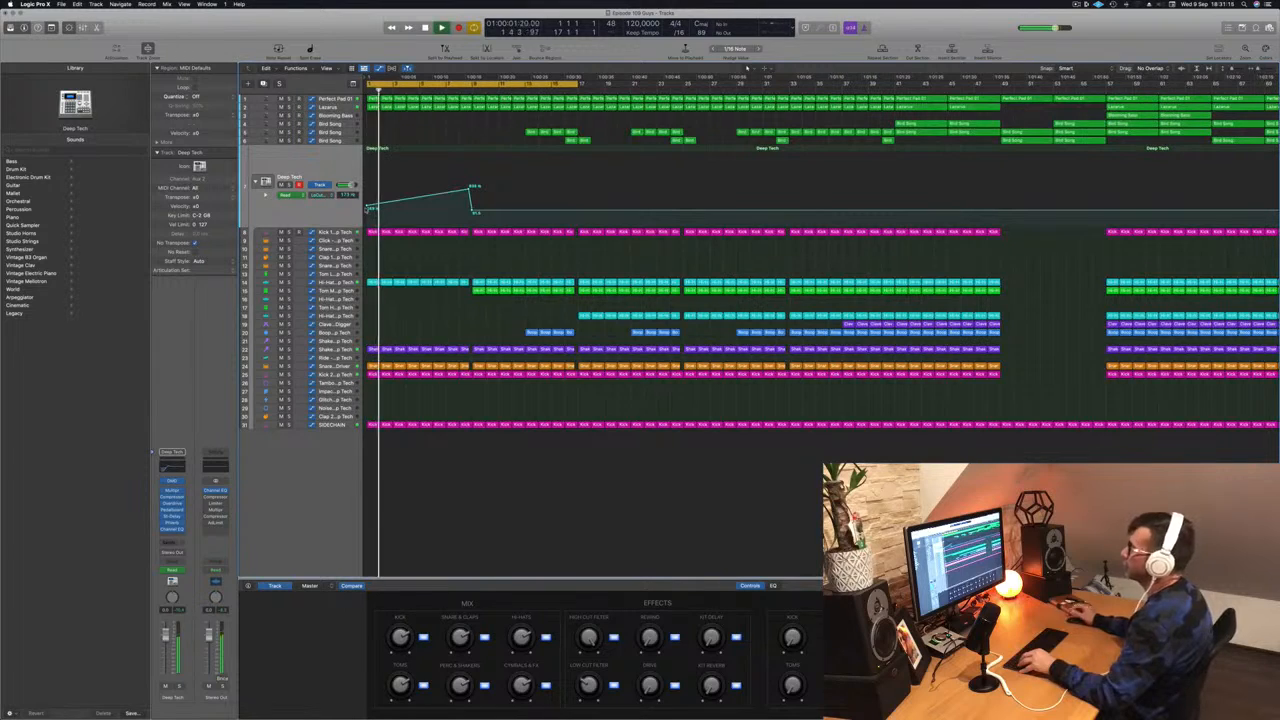
key(space)
key(space)
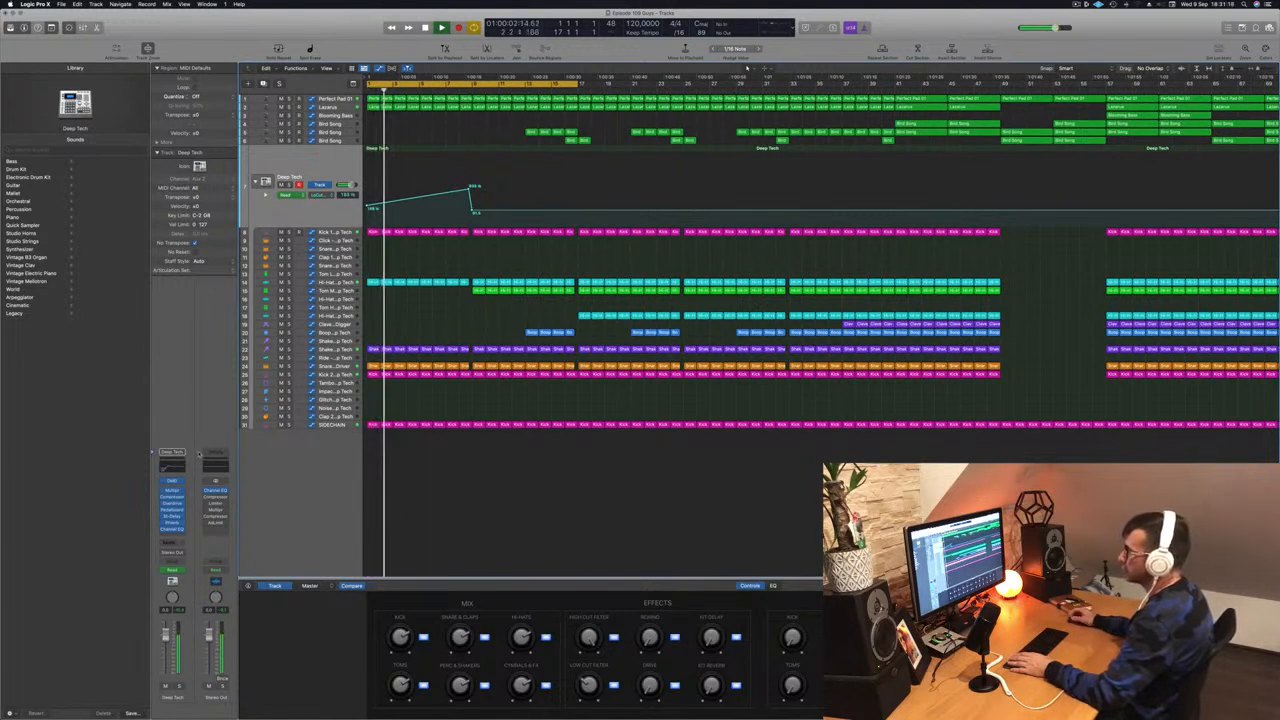
- Inspect the Deep Tech compressor, then show the Lazarus track's automation
click(173, 497)
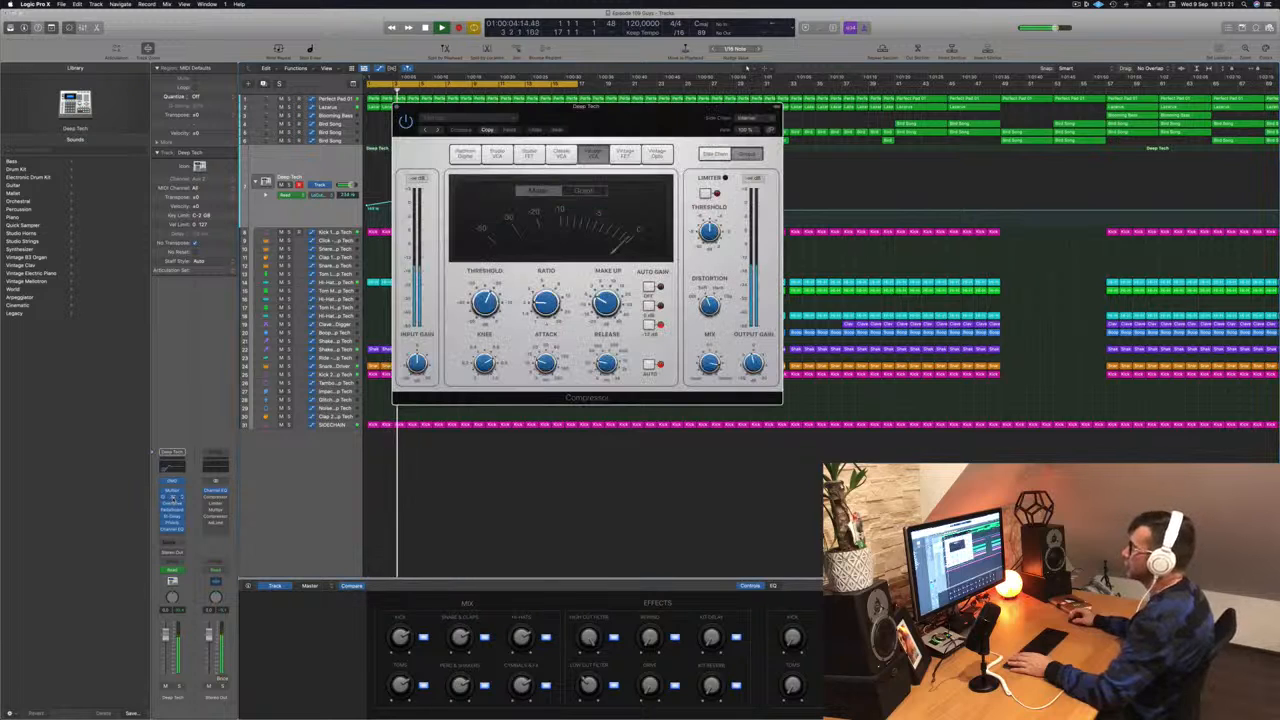
click(397, 107)
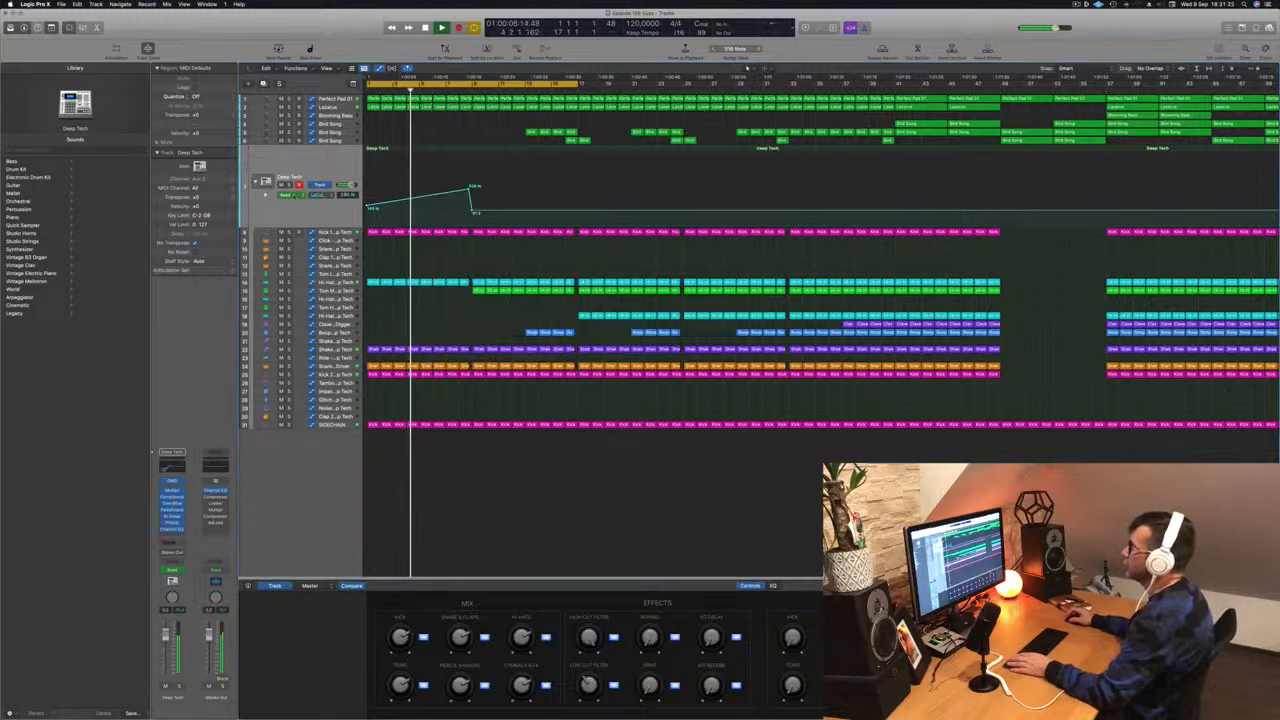
click(330, 107)
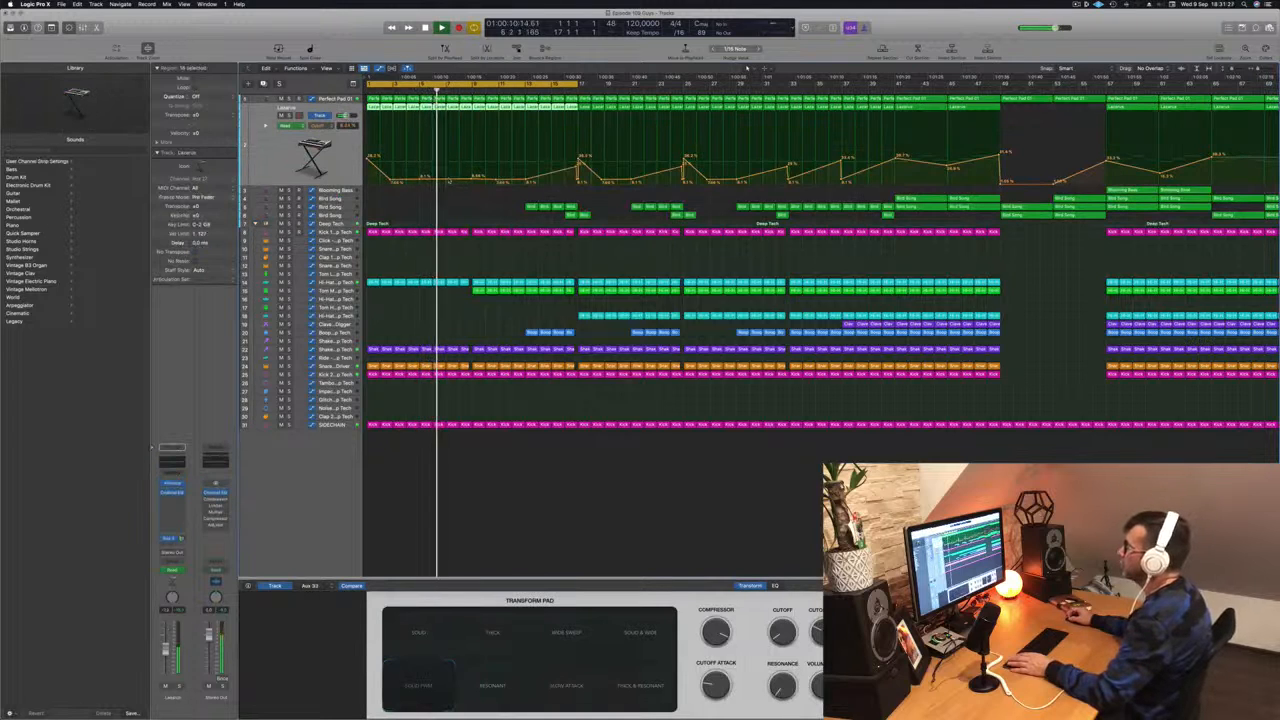
- Add a Lazarus automation point raised to 28.1% and undo the stray 9.68% point
click(448, 180)
drag(448, 178, 474, 178)
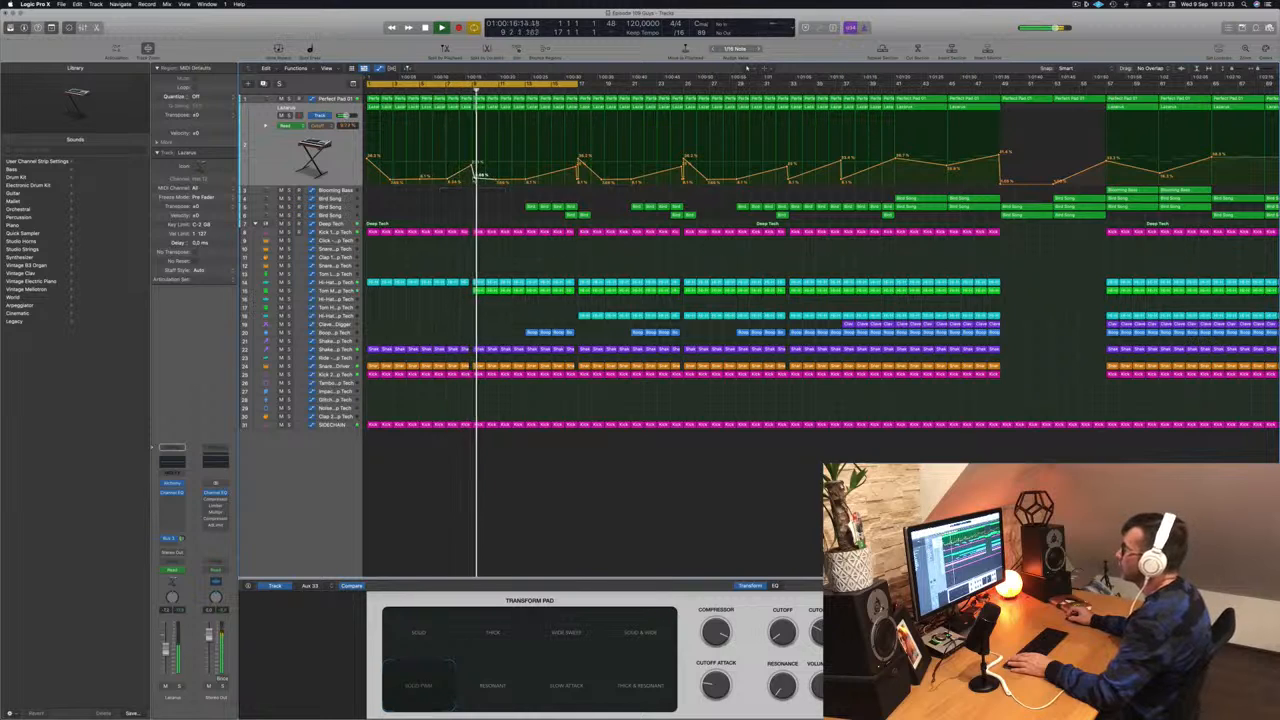
key(super+z)
- Delete the four blue regions on track 20 at bars 13–16, then show Bird Song's automation
click(472, 90)
key(Return)
key(super+s)
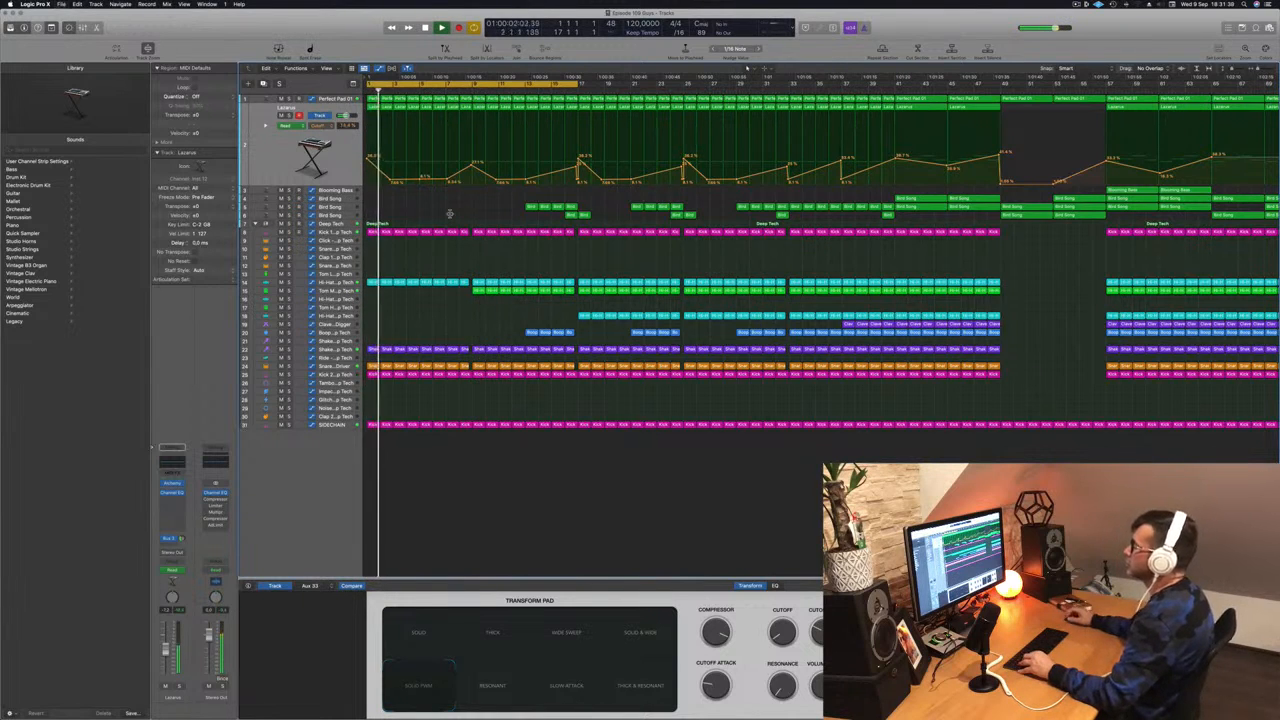
key(super+Left)
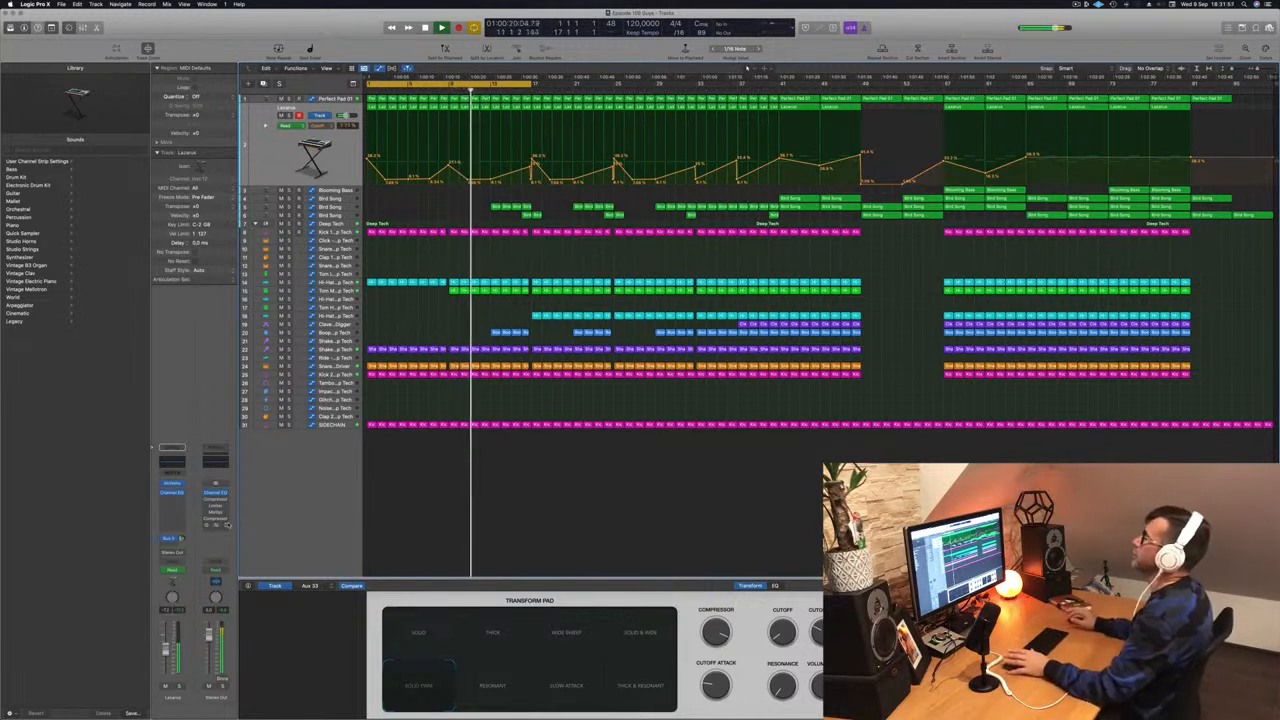
drag(464, 325, 524, 336)
key(Delete)
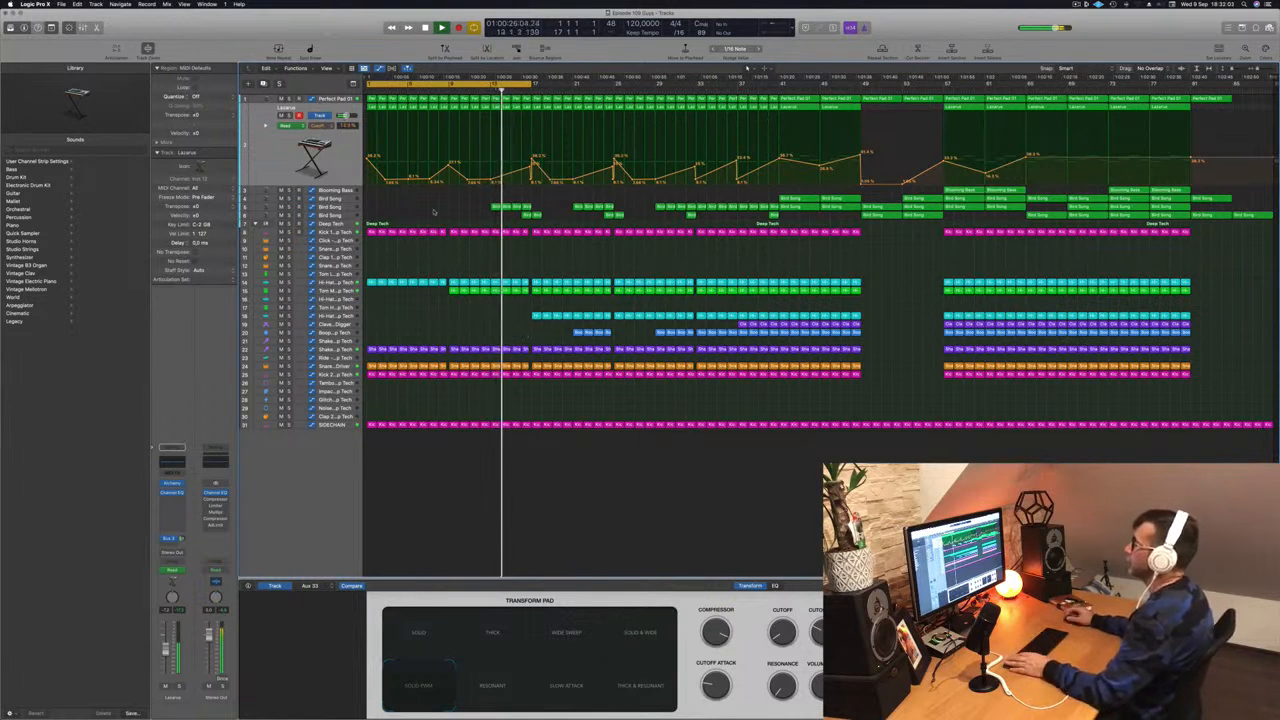
click(334, 207)
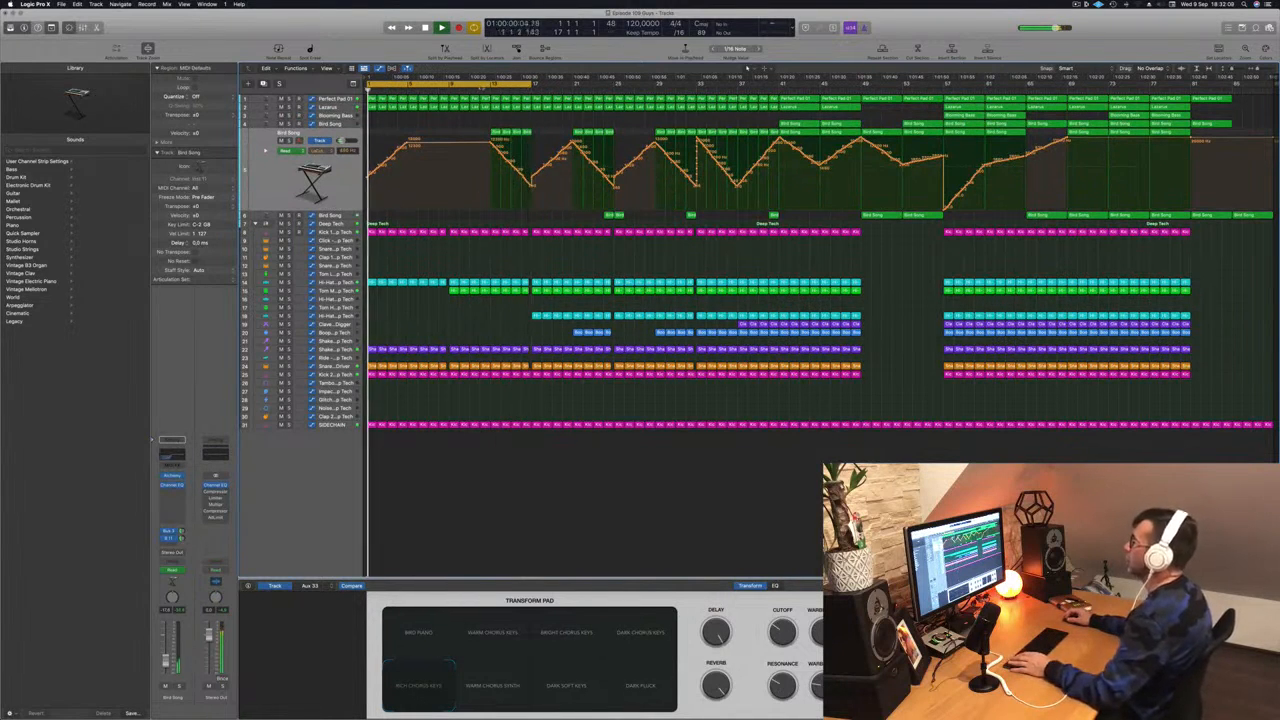
- Drag the yellow cycle area's right edge from bar 17 to bar 29 and replay from bar 13
click(484, 90)
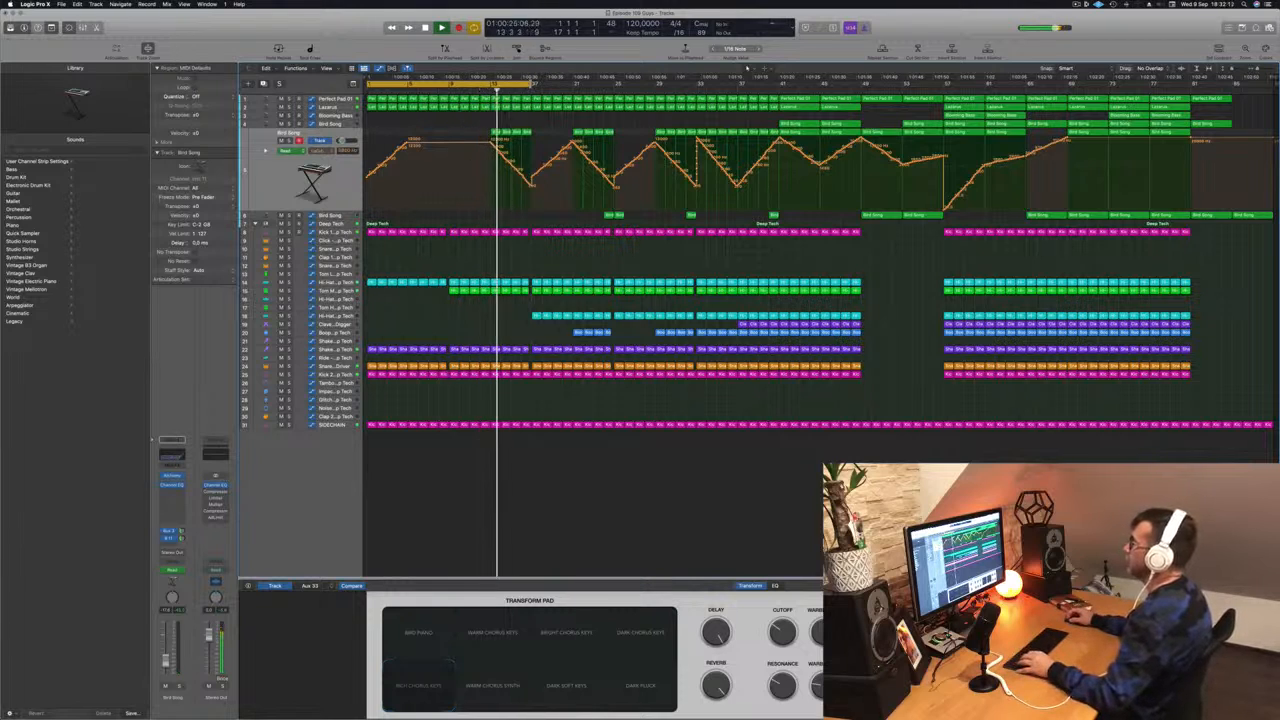
drag(530, 84, 655, 84)
scroll(603, 228, up, 3)
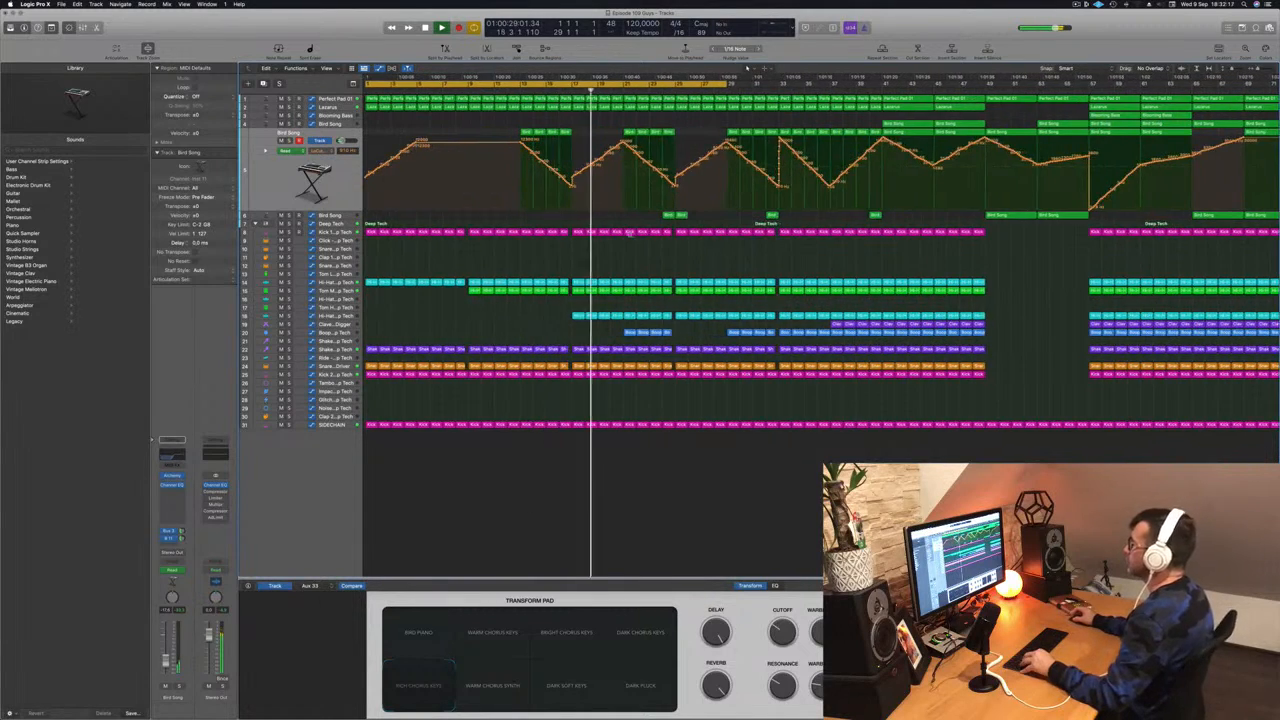
scroll(632, 257, down, 2)
scroll(594, 266, up, 2)
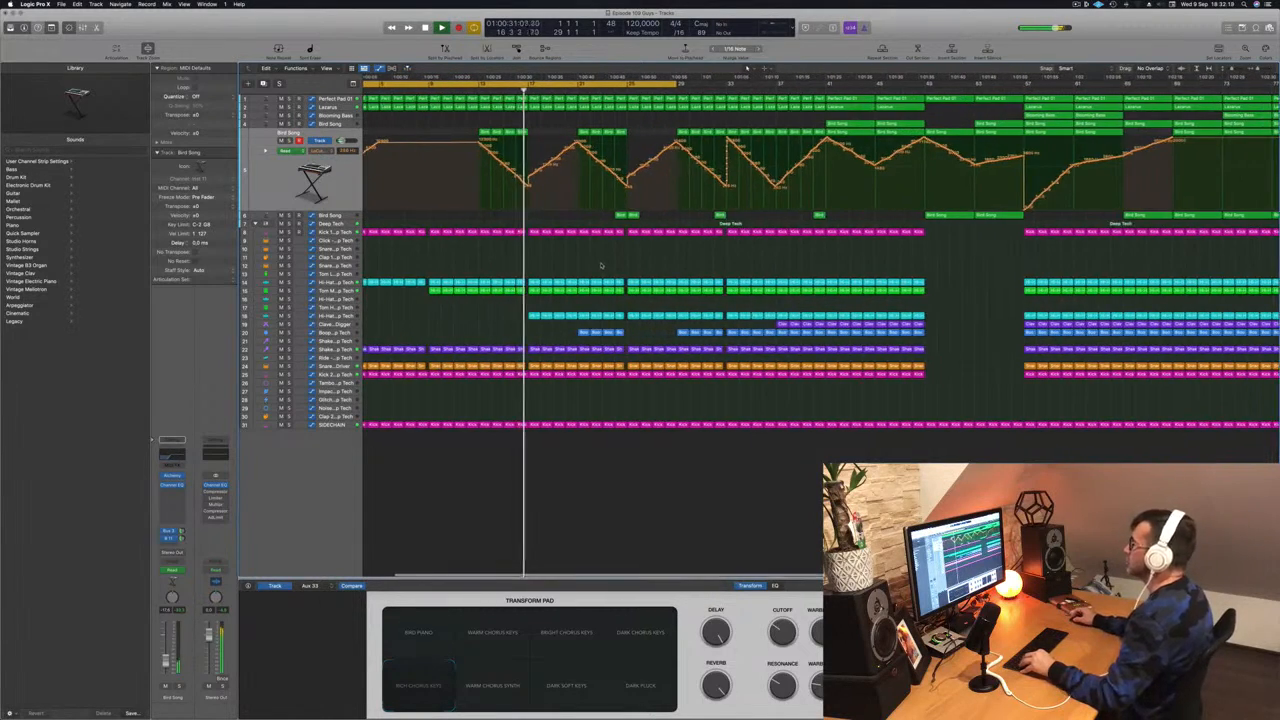
scroll(573, 251, down, 2)
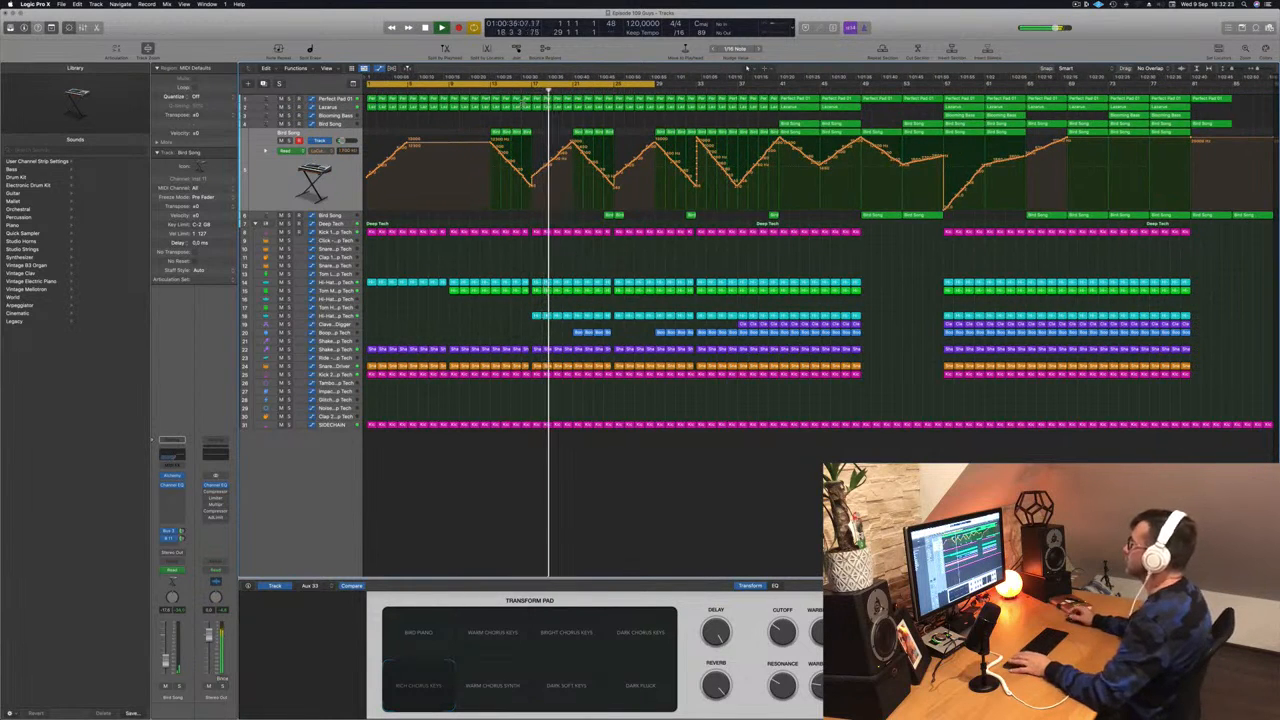
click(490, 91)
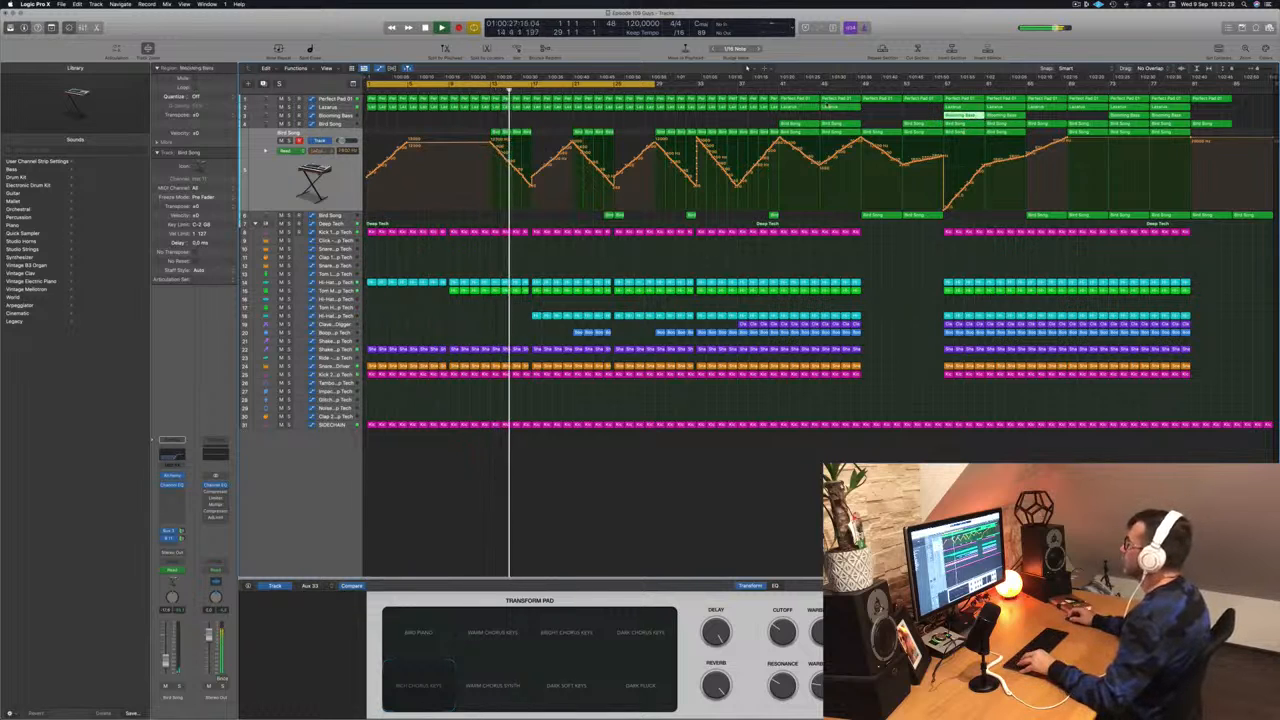
- Audition the Lazarus track by soloing it with S, then unsoloing it
click(315, 108)
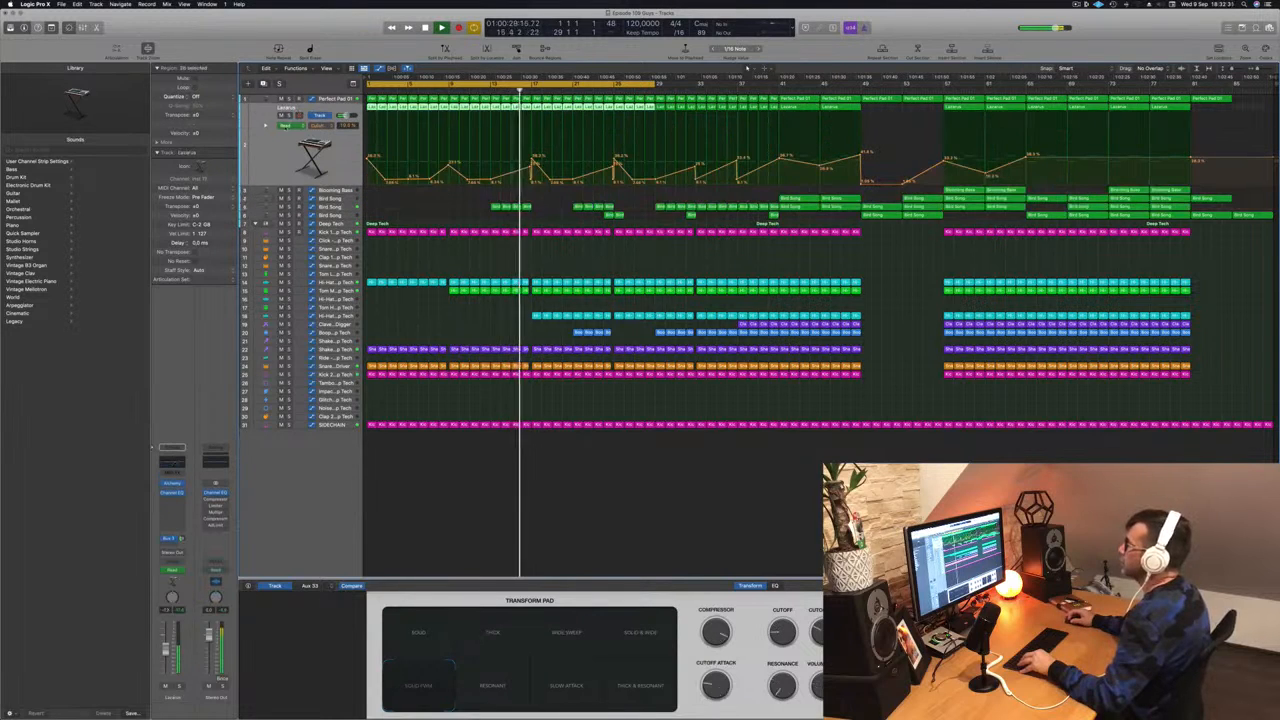
key(s)
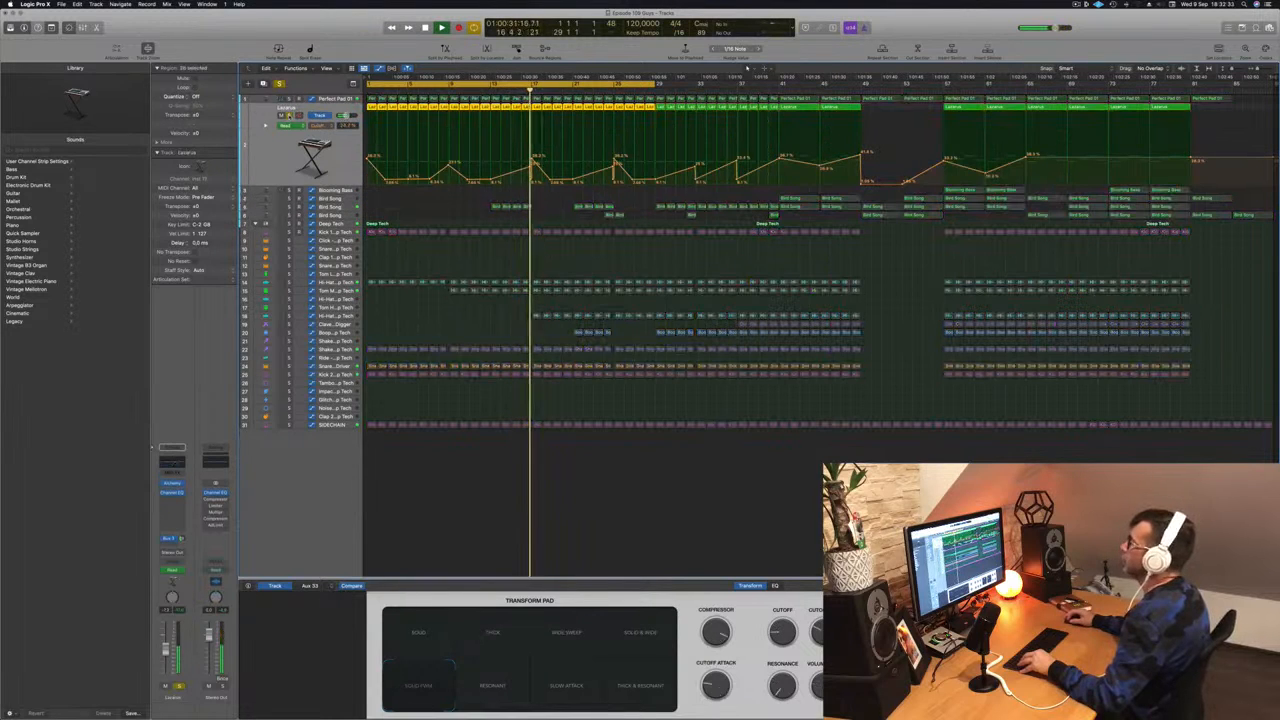
key(s)
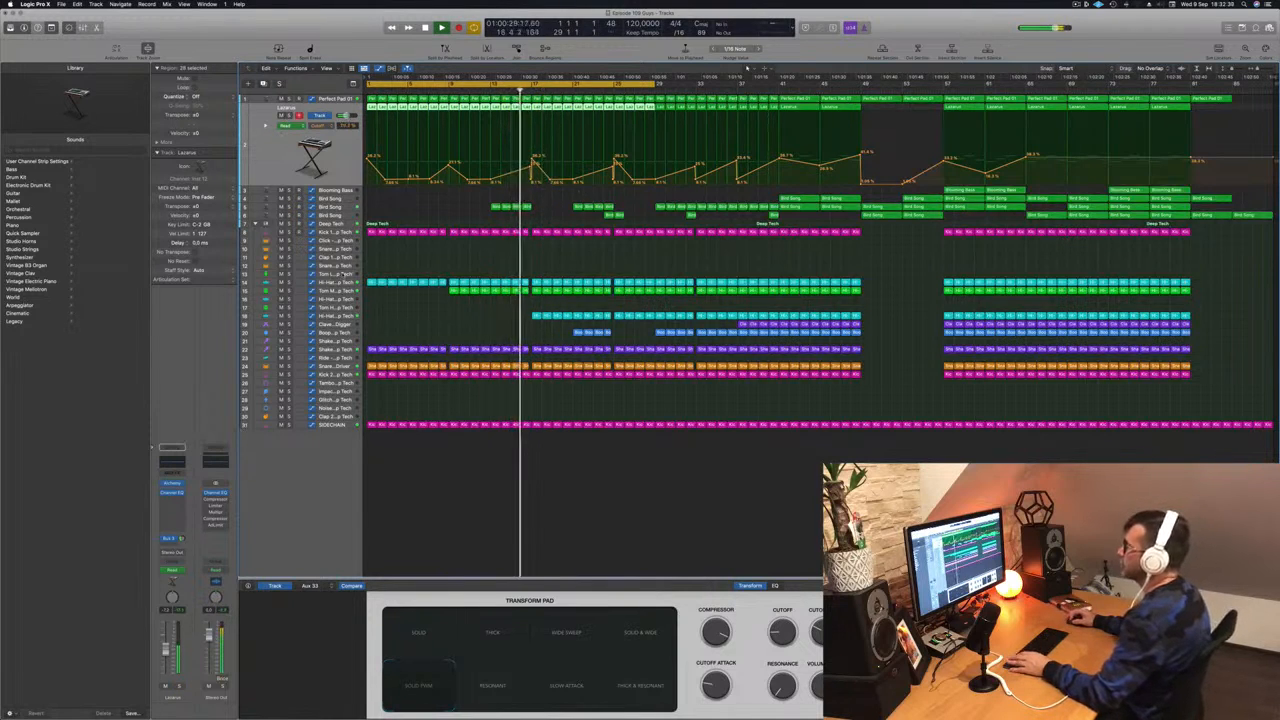
- Drop the Deep Tech automation point after the bar-17 peak to the lane's minimum and replay it
click(343, 224)
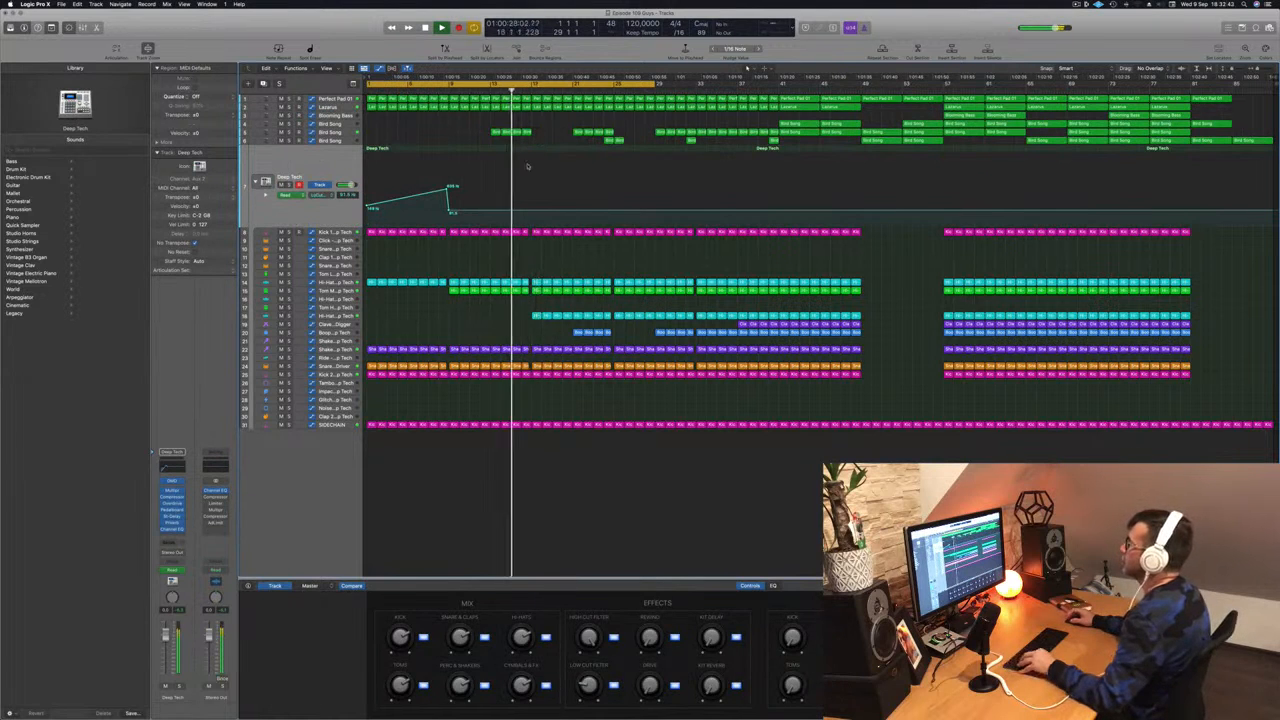
key(super+Right)
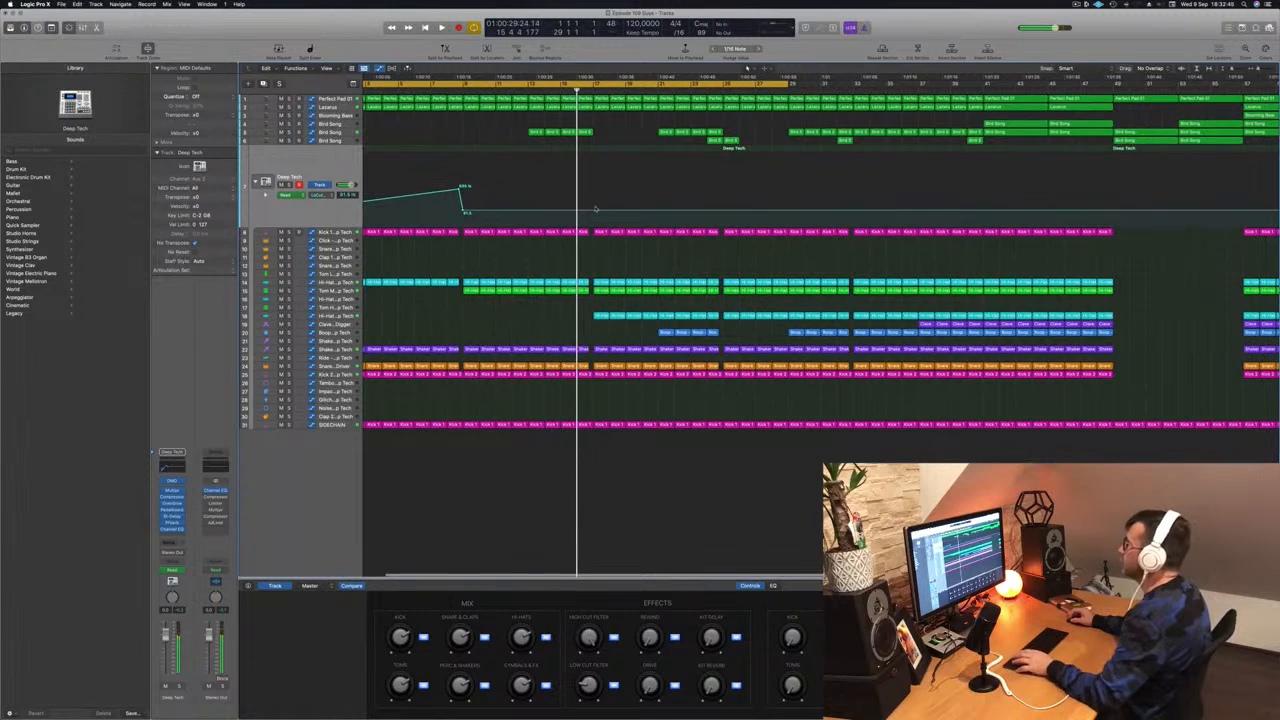
key(super+Right)
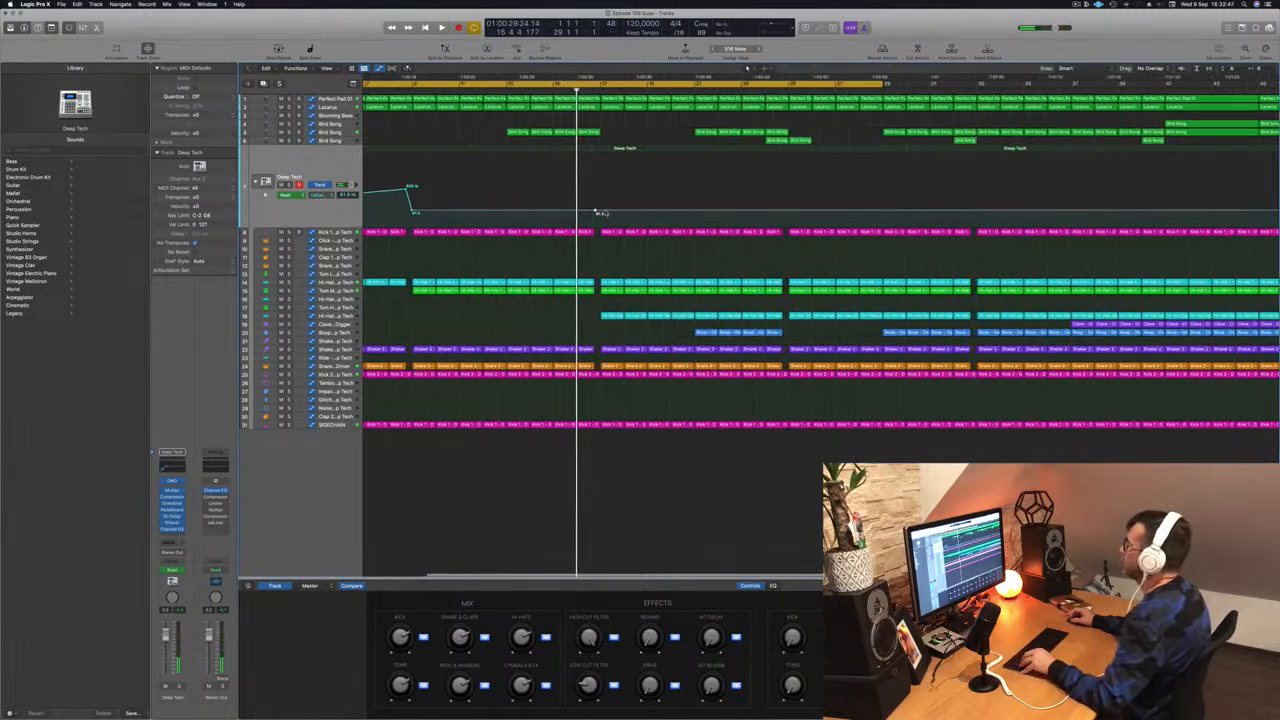
drag(600, 213, 600, 226)
click(588, 93)
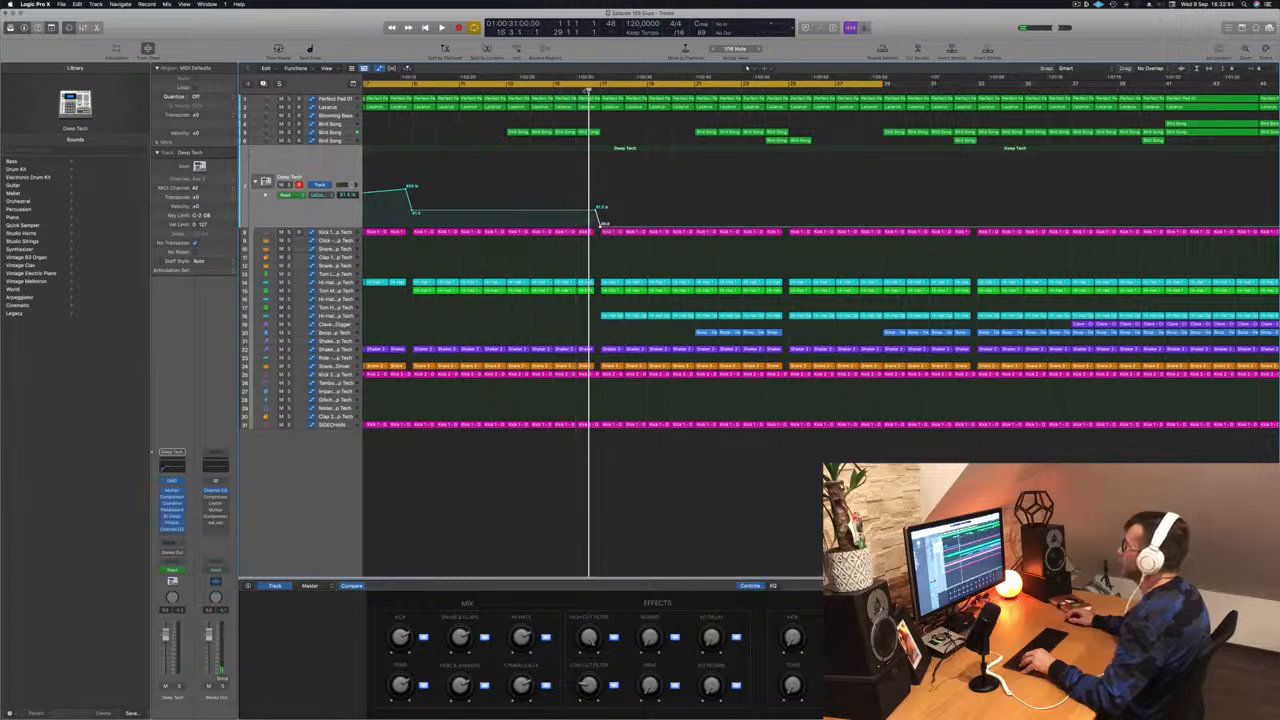
scroll(588, 93, left, 5)
key(space)
click(741, 93)
click(716, 93)
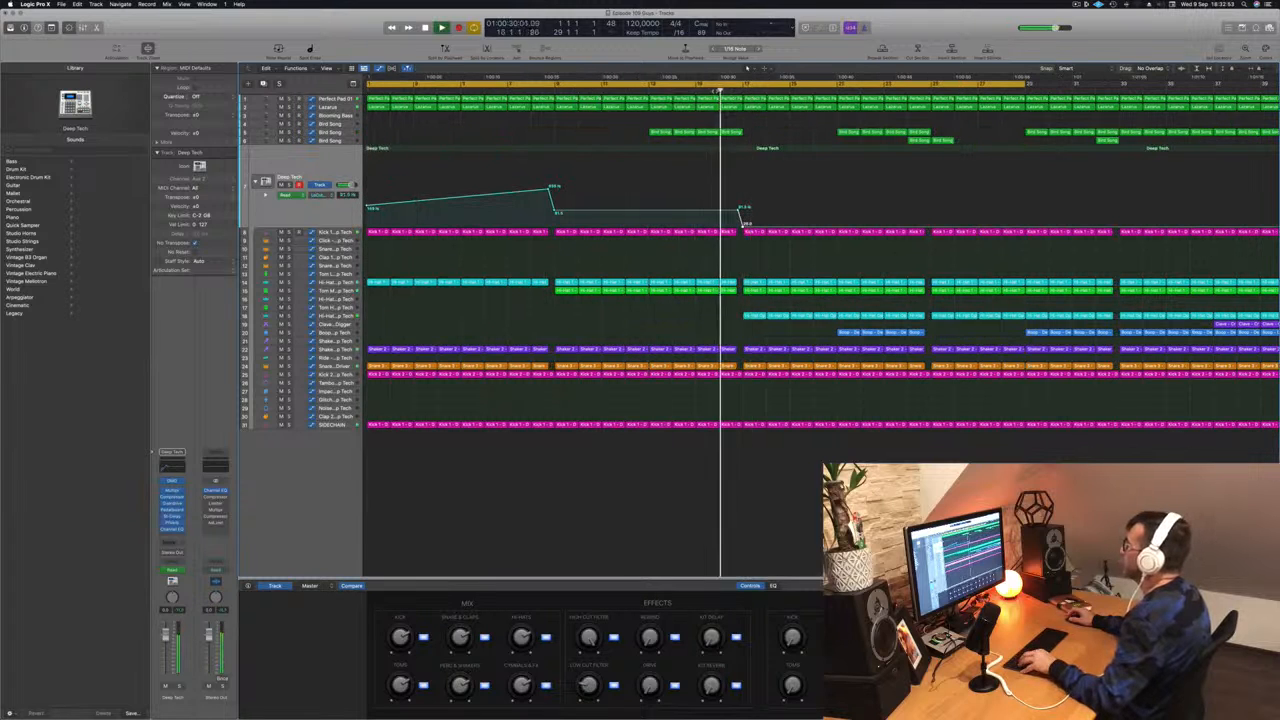
key(super+Left)
key(super+Left)
key(super+Left)
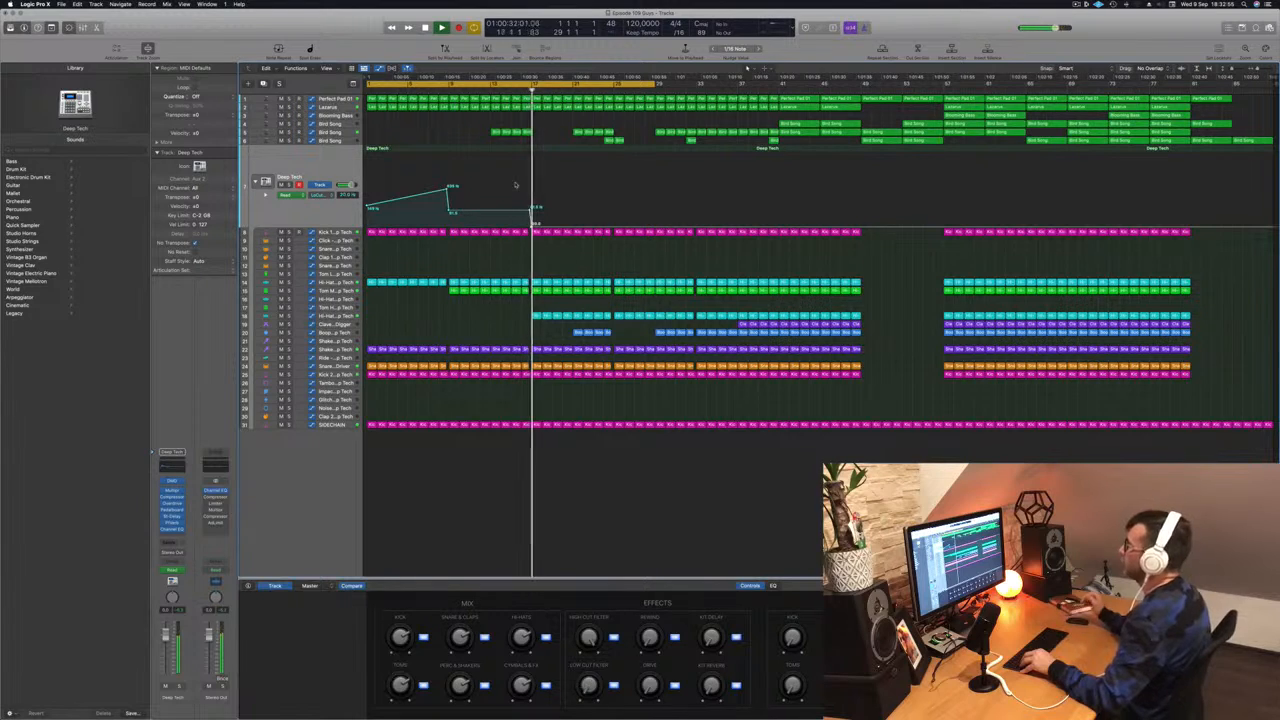
click(327, 108)
- Add a Lazarus automation point near bar 16 raised to about 80%
click(521, 92)
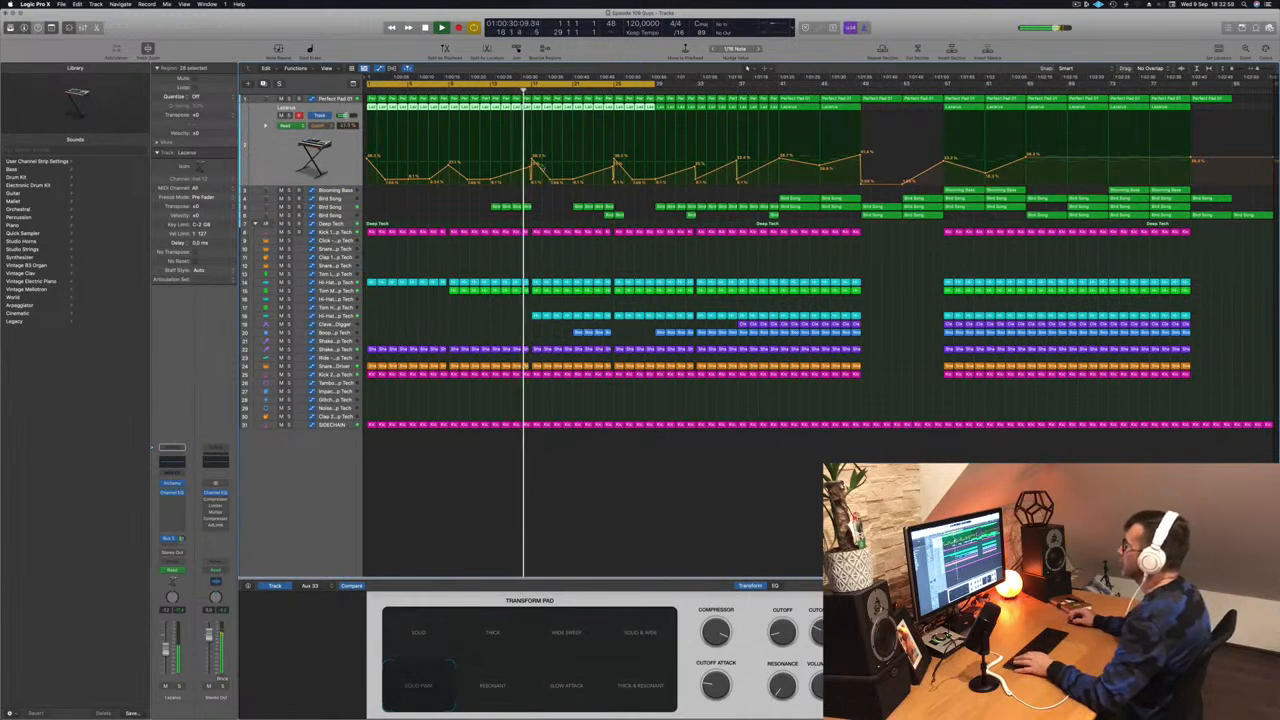
drag(550, 168, 553, 156)
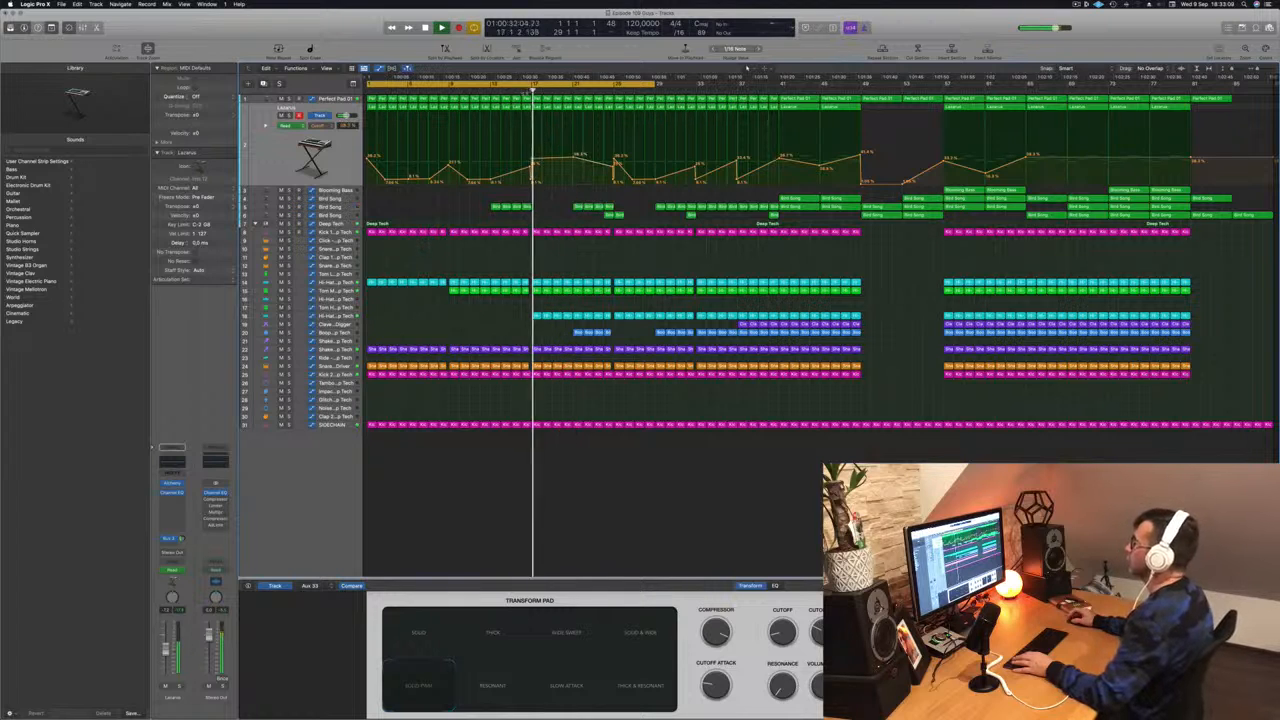
click(481, 91)
- Copy the Bird Song regions near bar 13 one bar later, including their automation
click(455, 198)
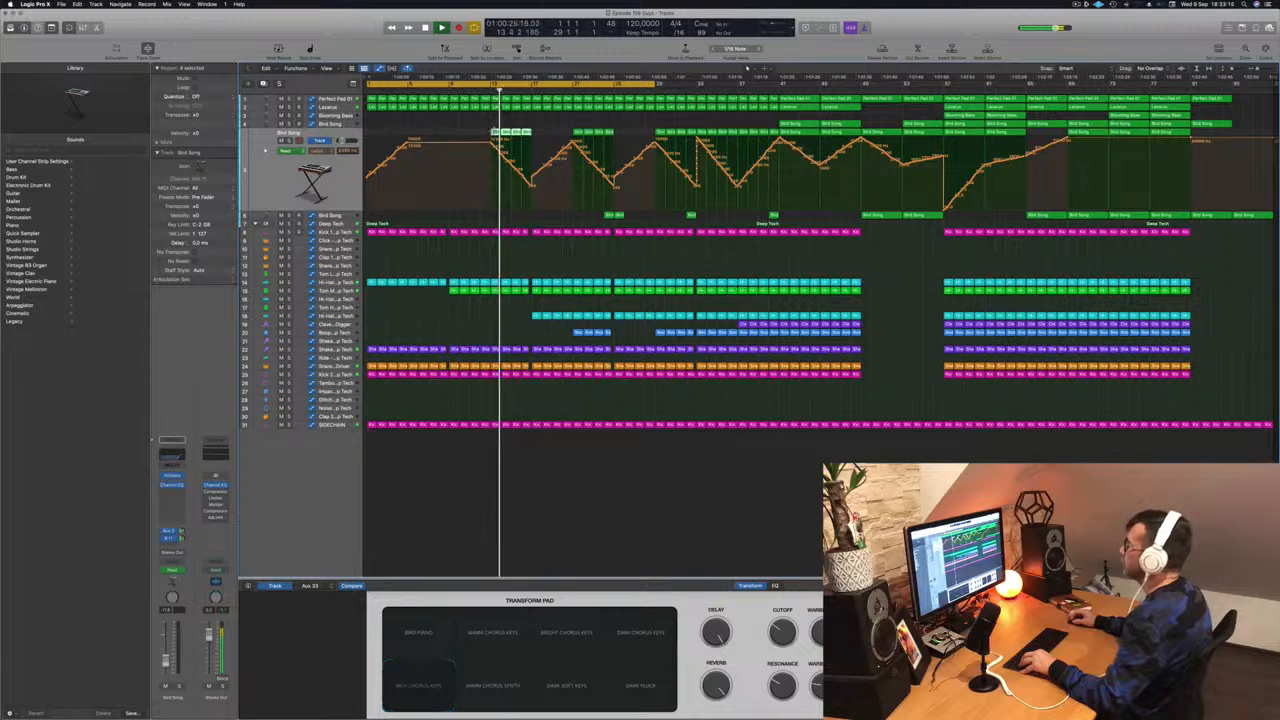
drag(503, 133, 540, 125)
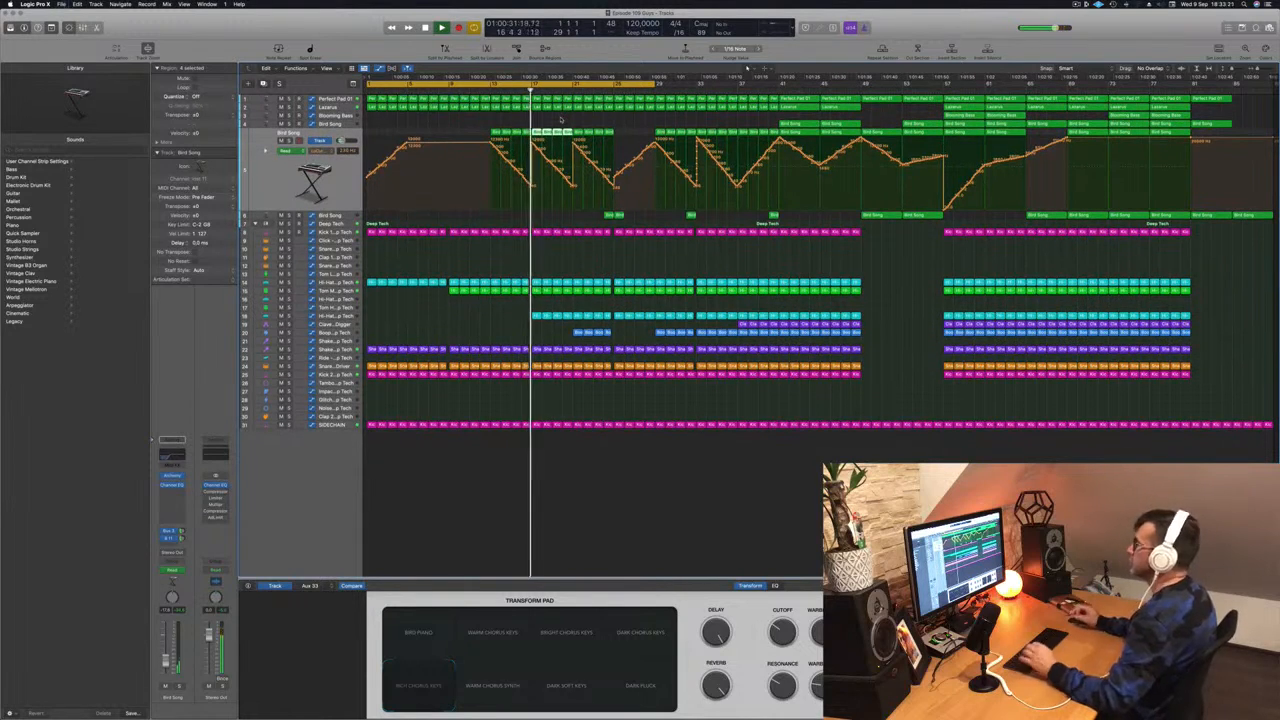
key(super+Right)
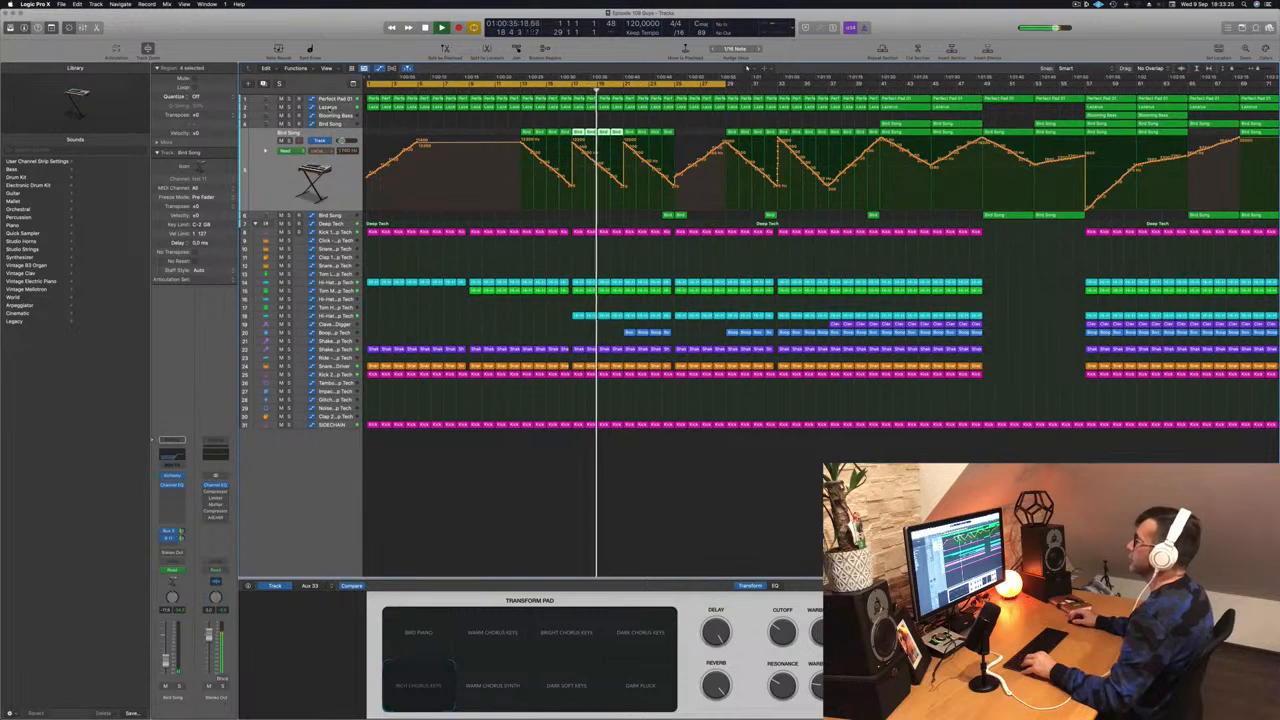
click(331, 108)
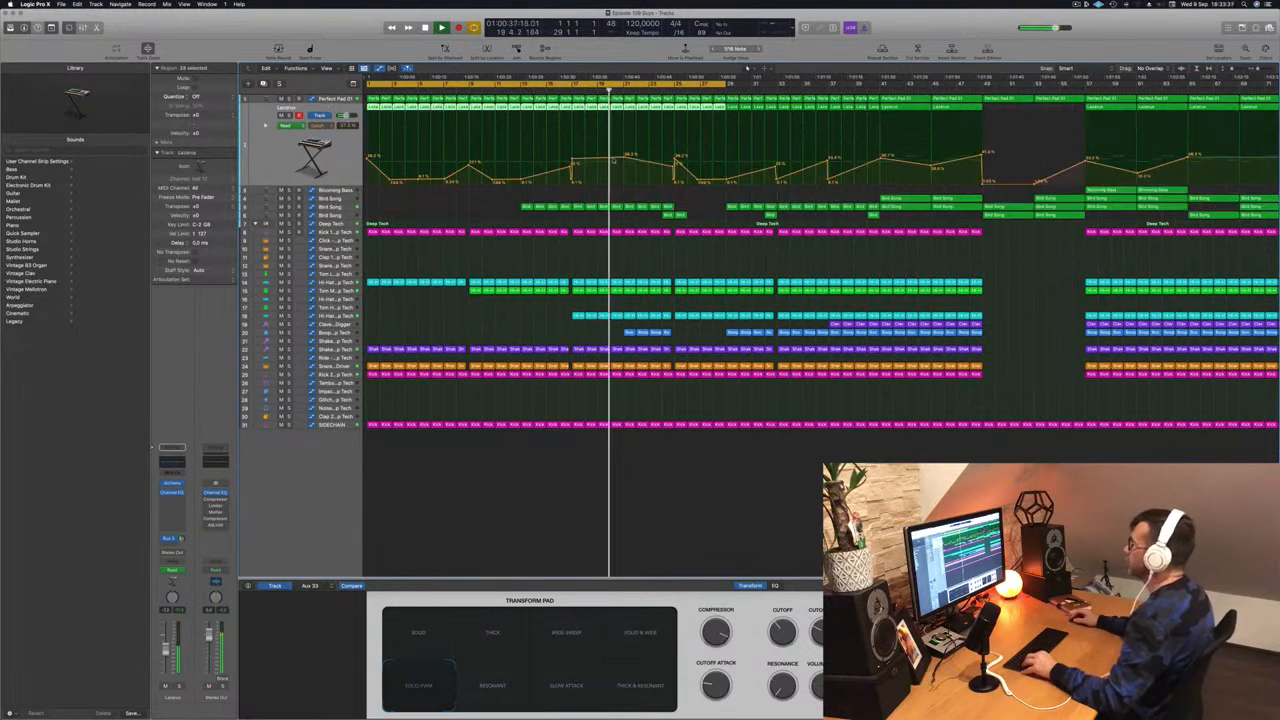
- Add a dip to the Lazarus automation and replay from bar 17
click(630, 183)
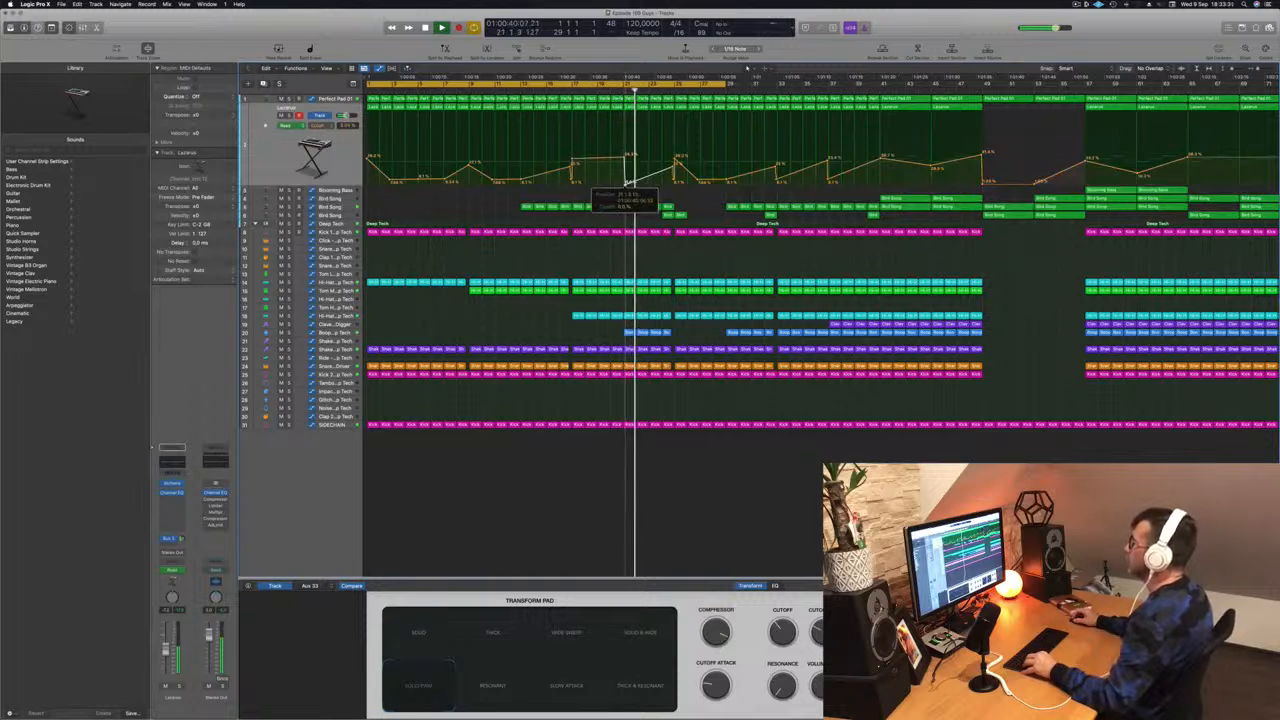
click(571, 90)
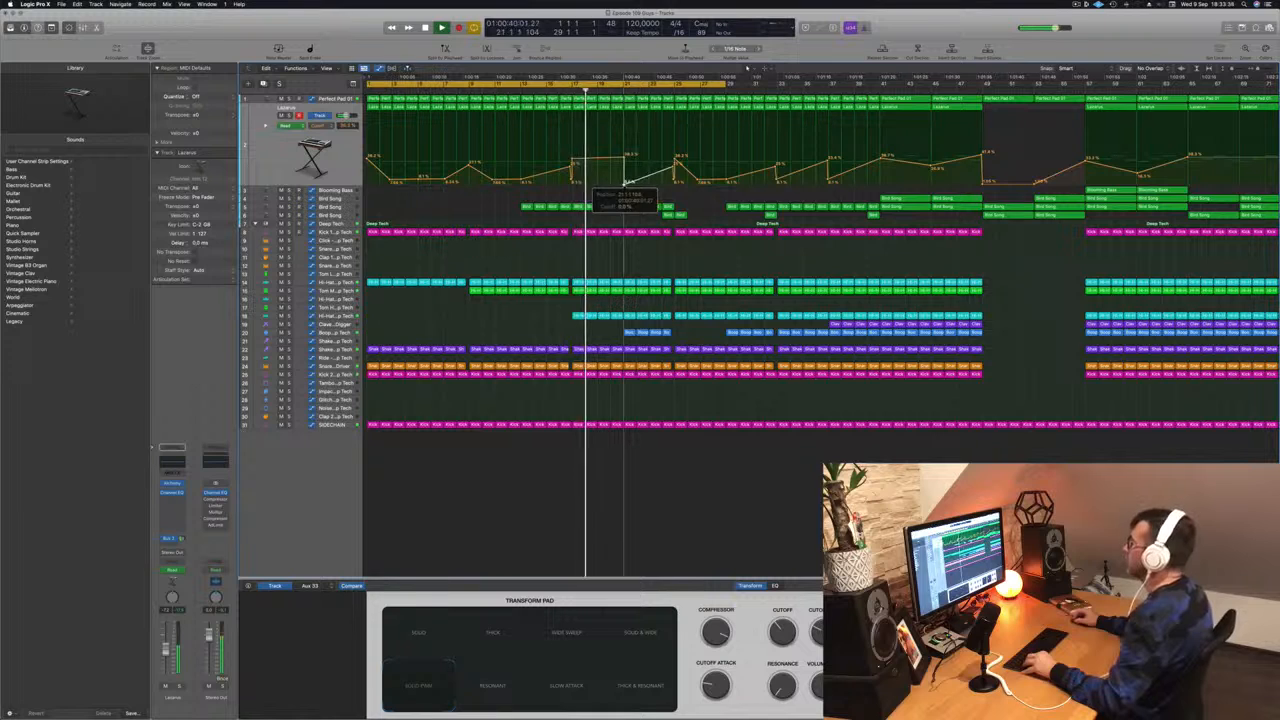
key(super+Left)
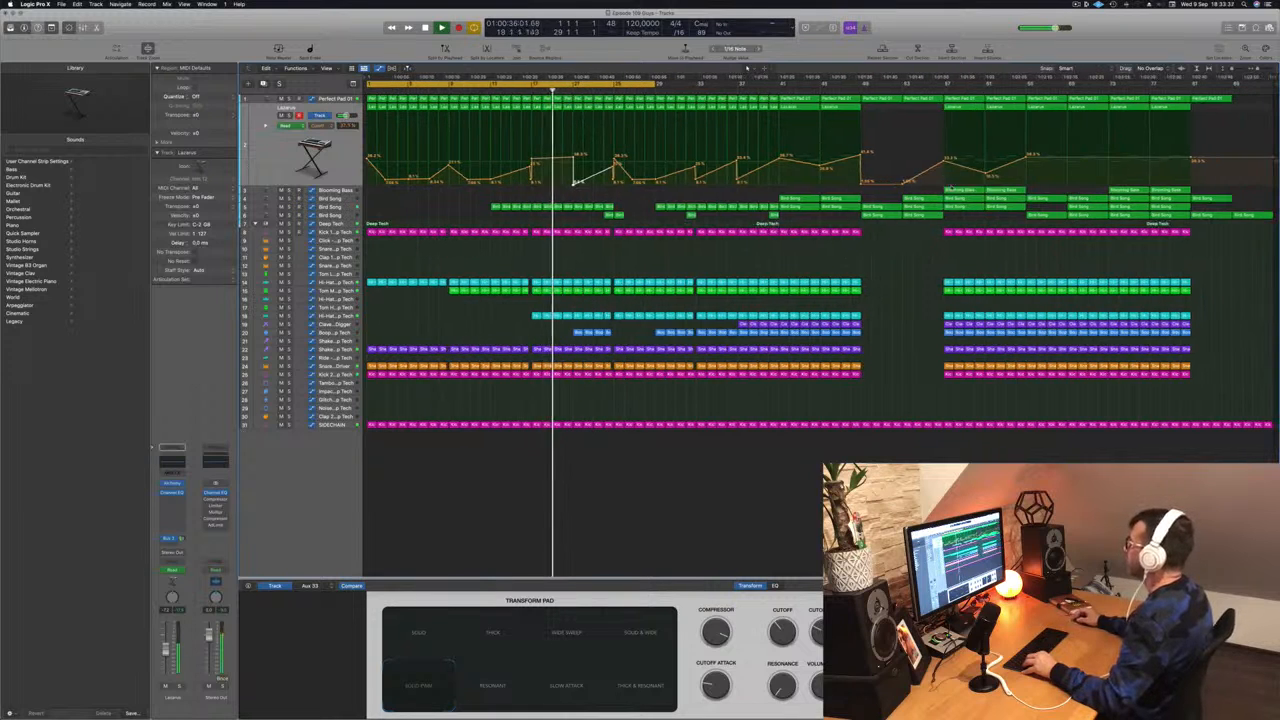
- Copy a Blooming Bass region earlier, split it at the playhead, and copy the piece slightly right
click(962, 190)
drag(962, 190, 595, 199)
key(super+Right)
key(super+Right)
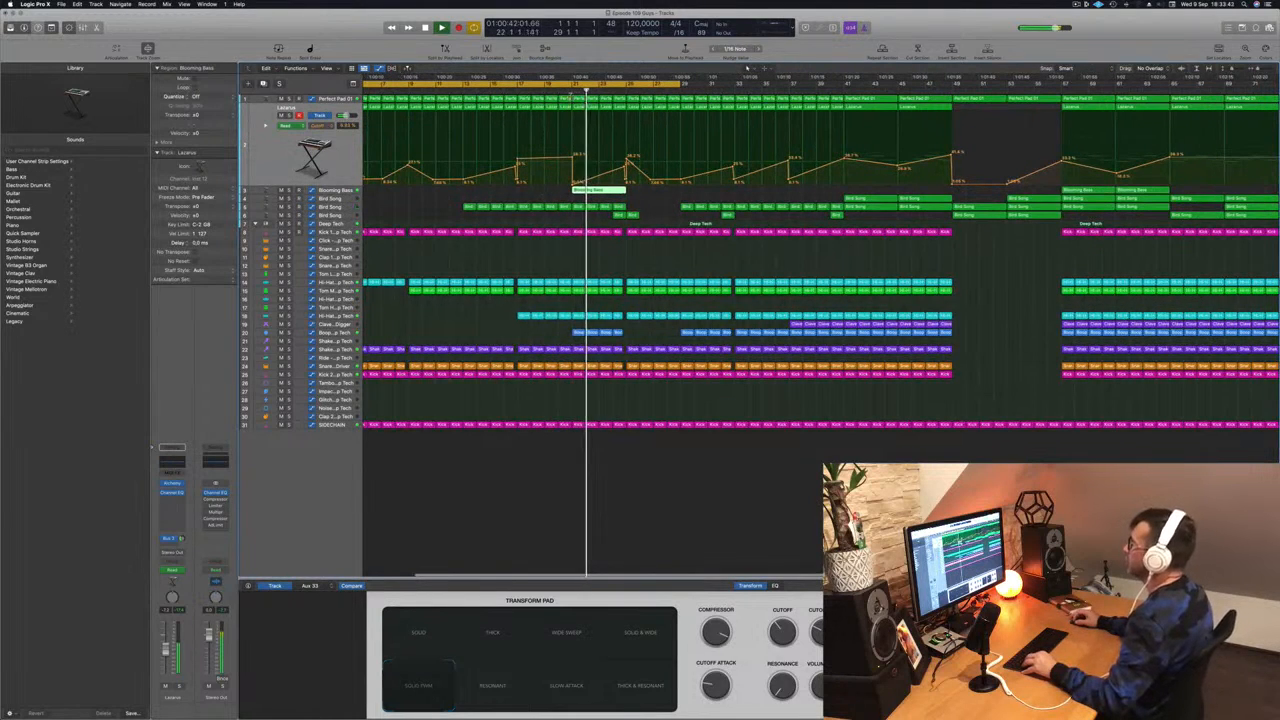
key(space)
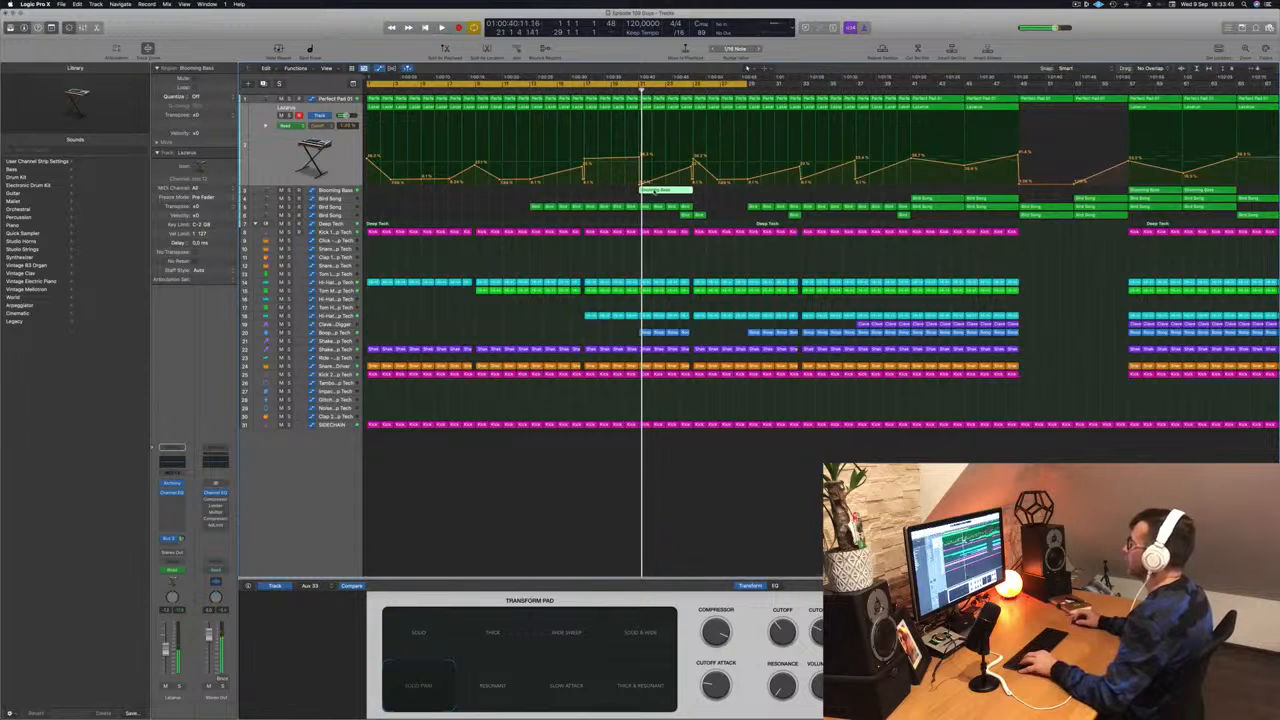
super+click(653, 190)
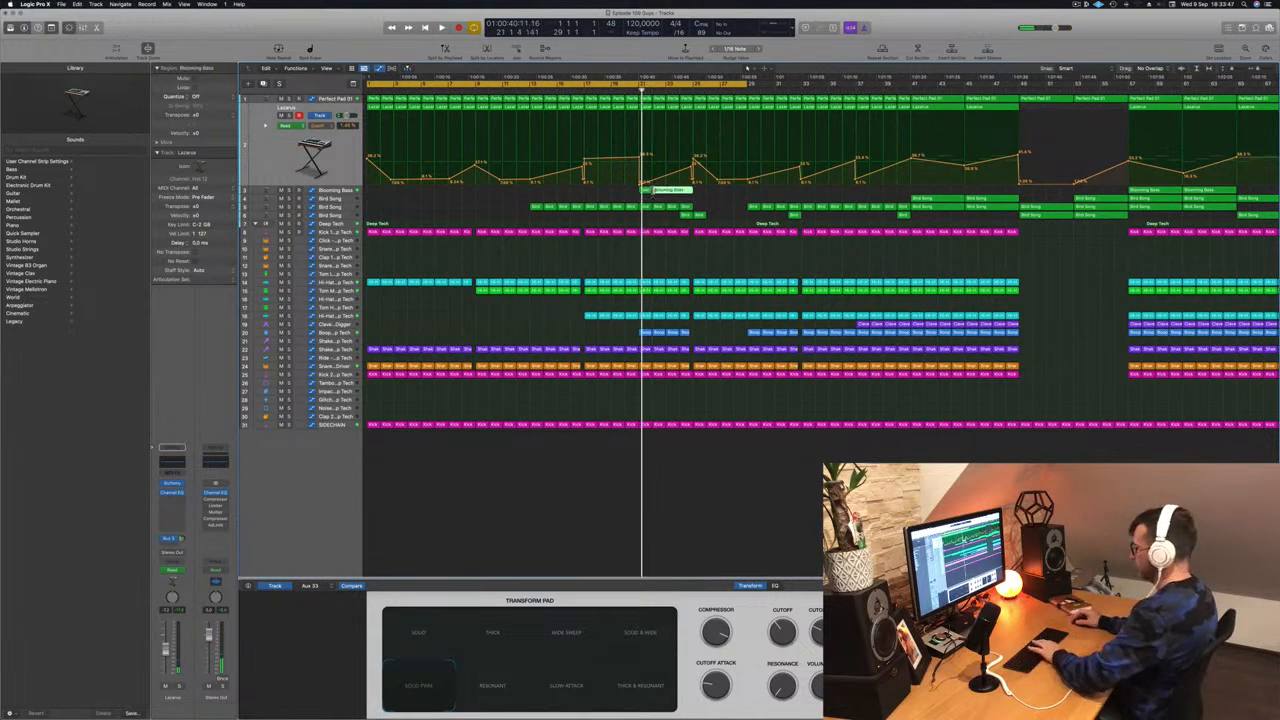
drag(645, 191, 673, 191)
key(space)
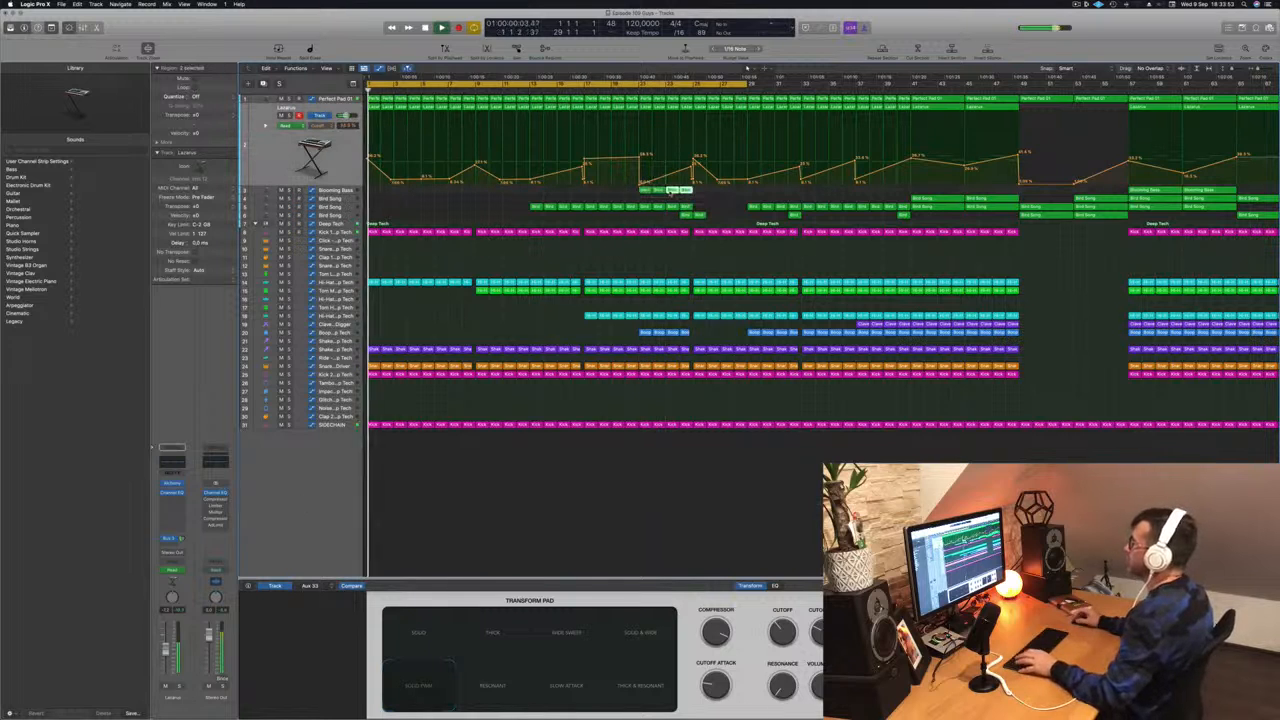
click(609, 80)
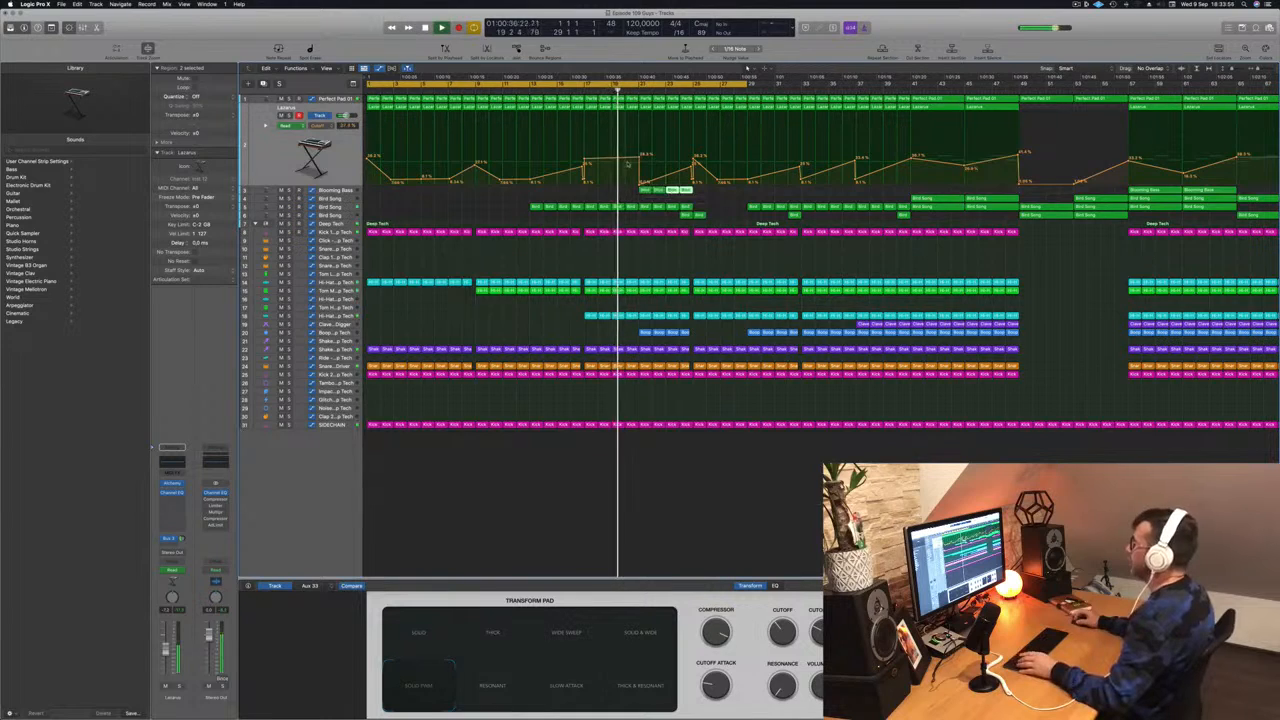
- Raise the low point in the pad's automation curve
scroll(646, 179, up, 4)
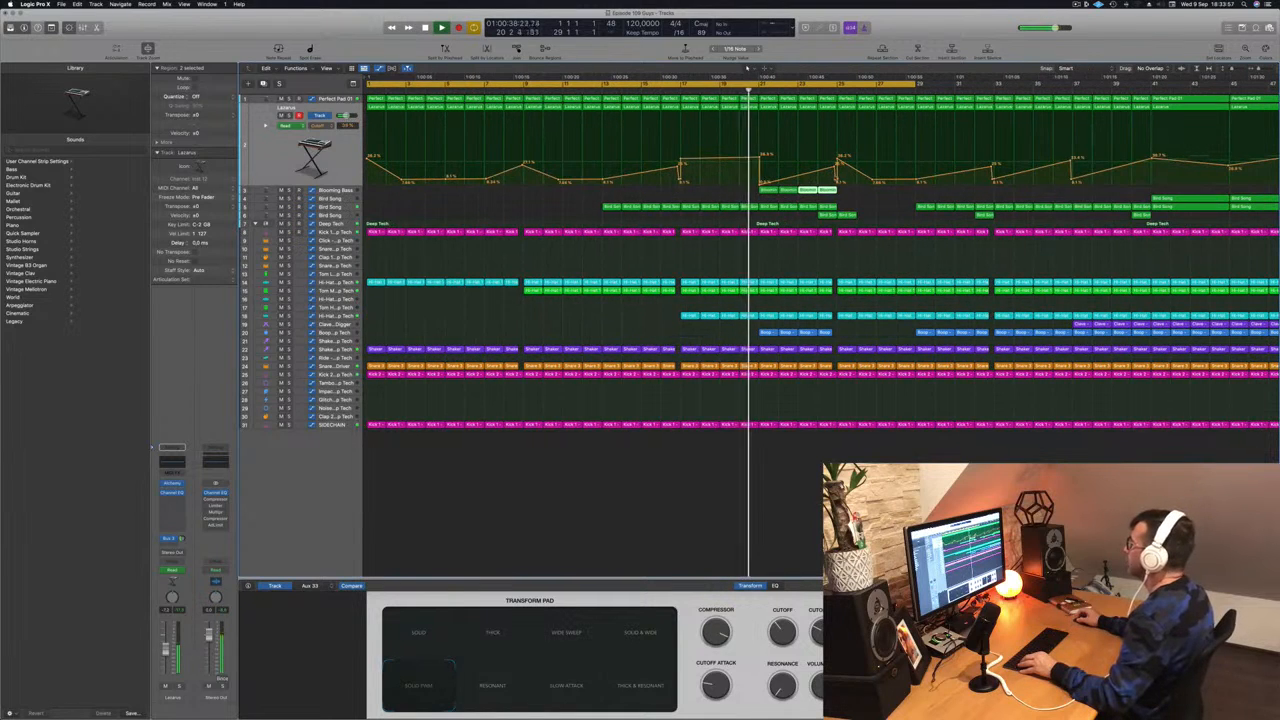
drag(836, 181, 790, 178)
scroll(790, 178, down, 5)
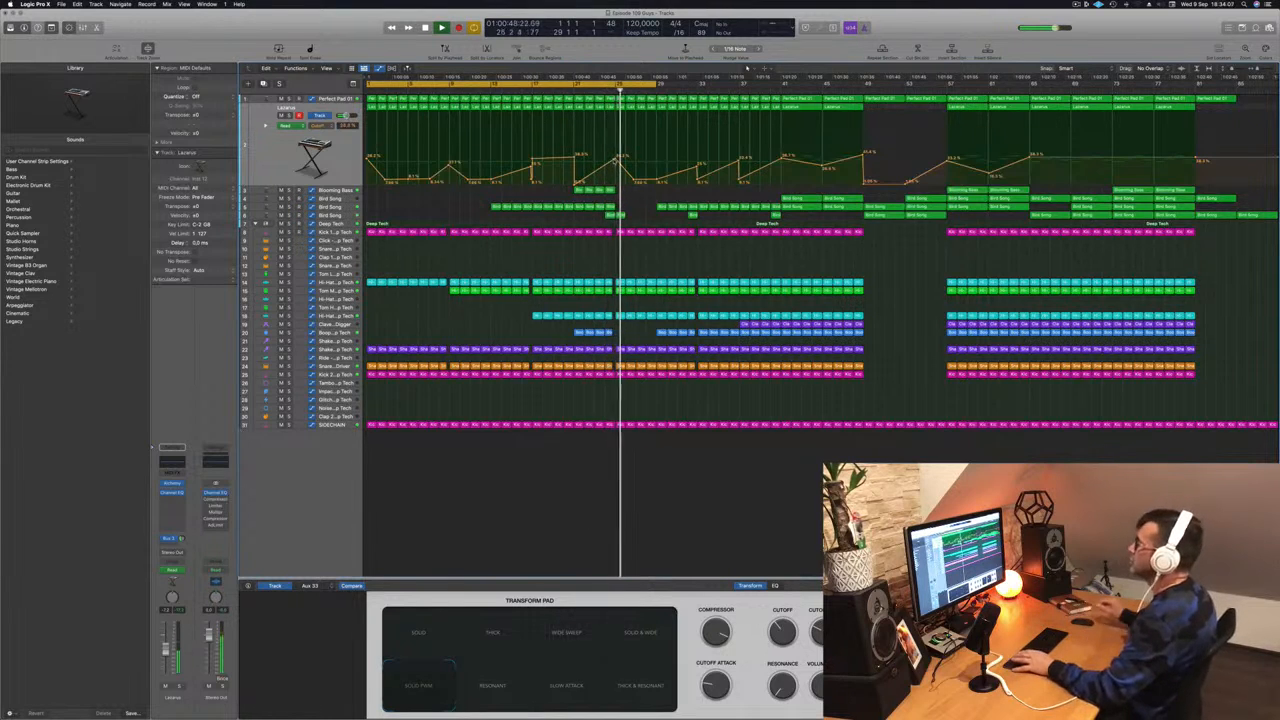
- Copy four Blooming Bass regions four bars later
click(562, 91)
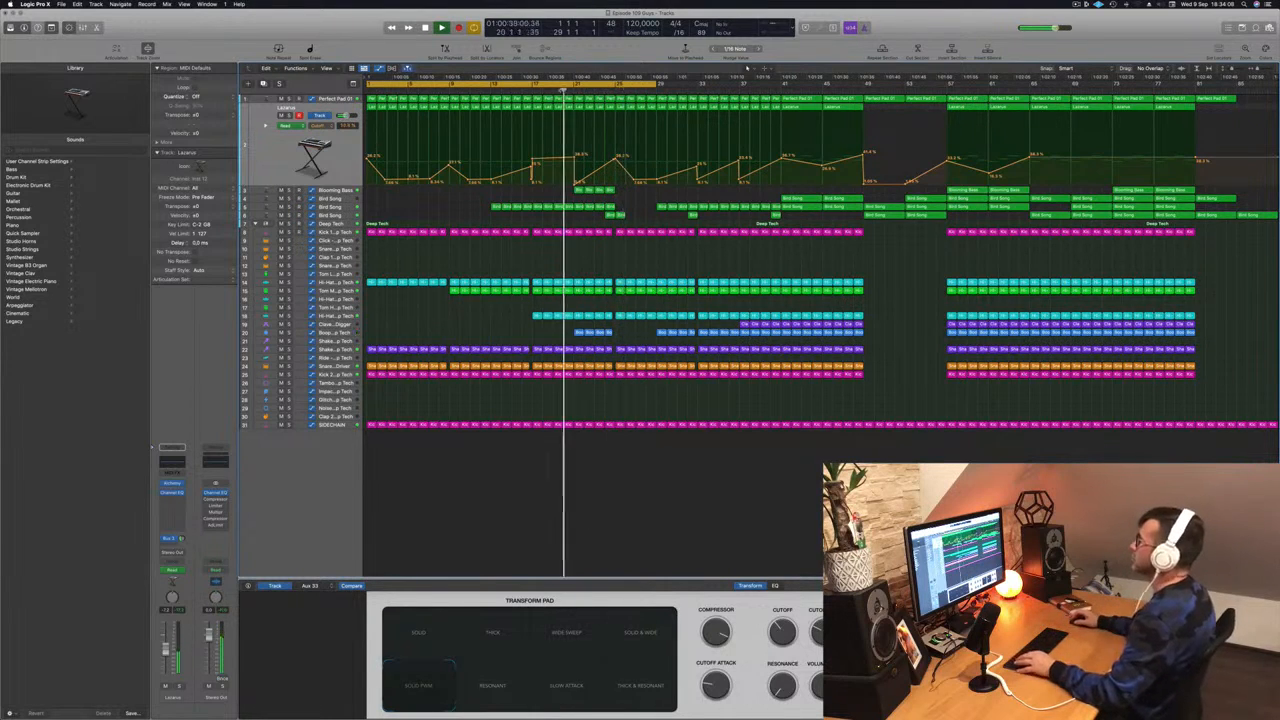
drag(559, 190, 620, 195)
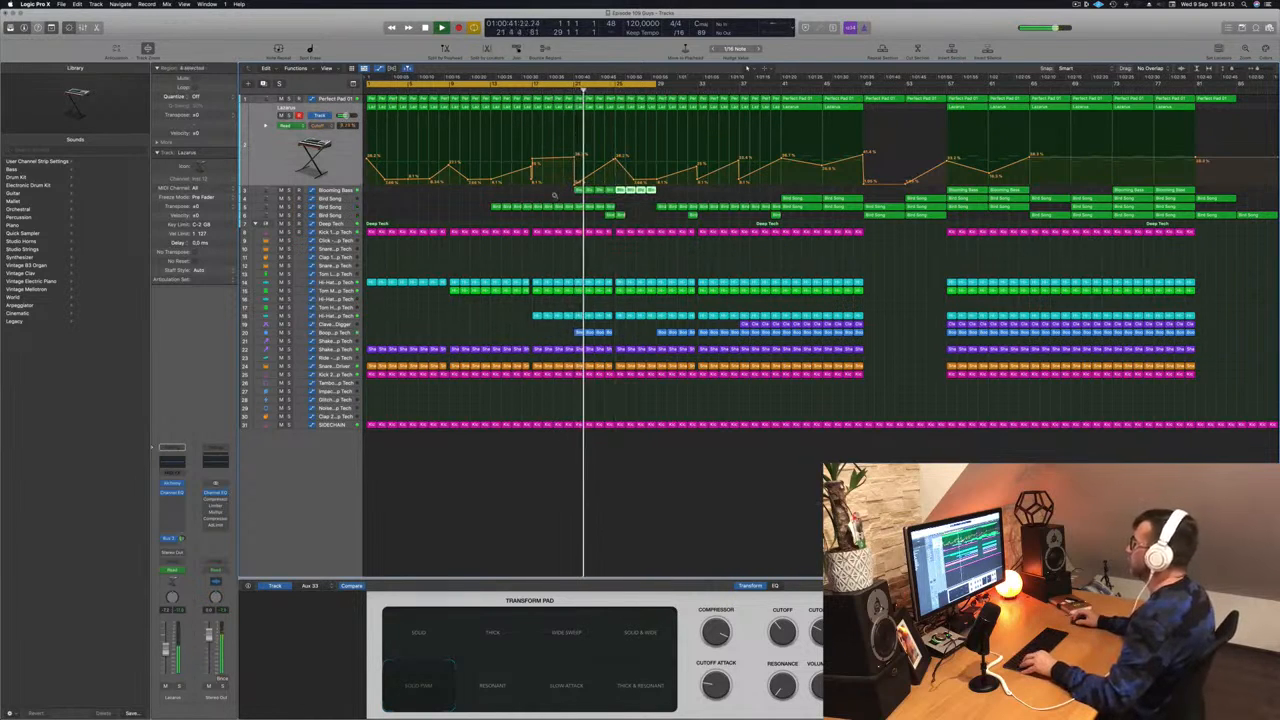
scroll(554, 197, left, 1)
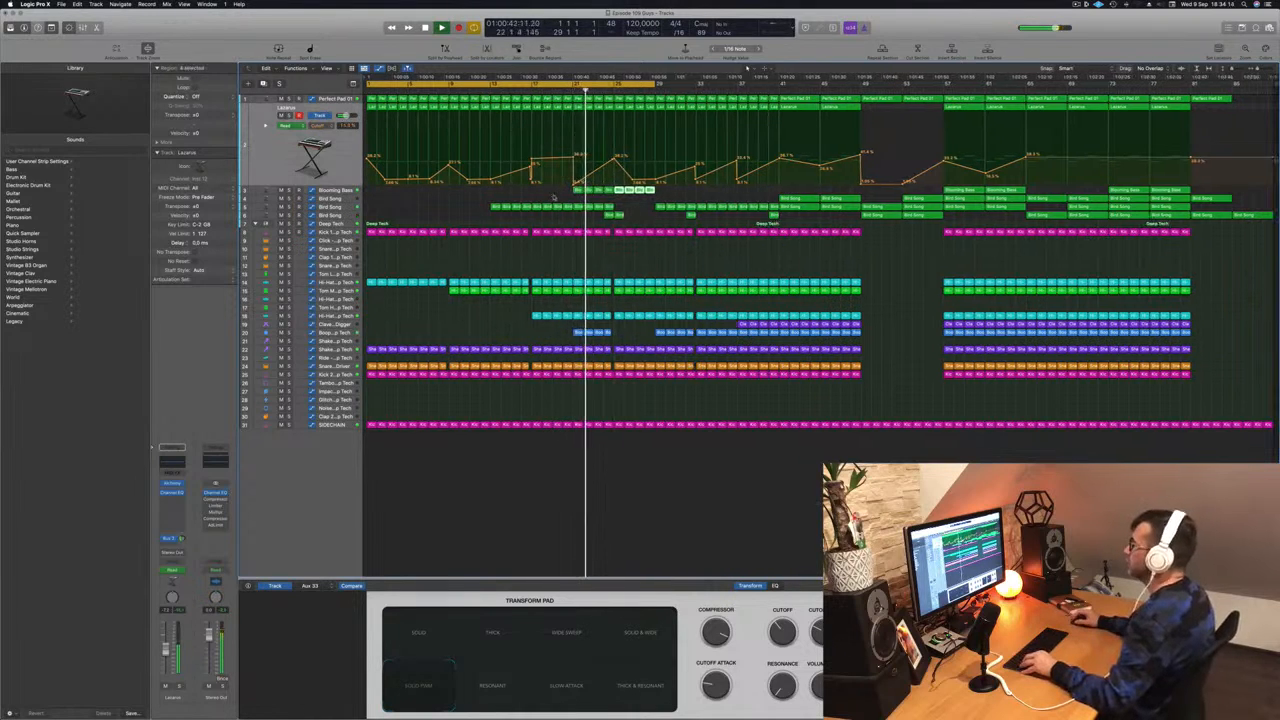
click(344, 208)
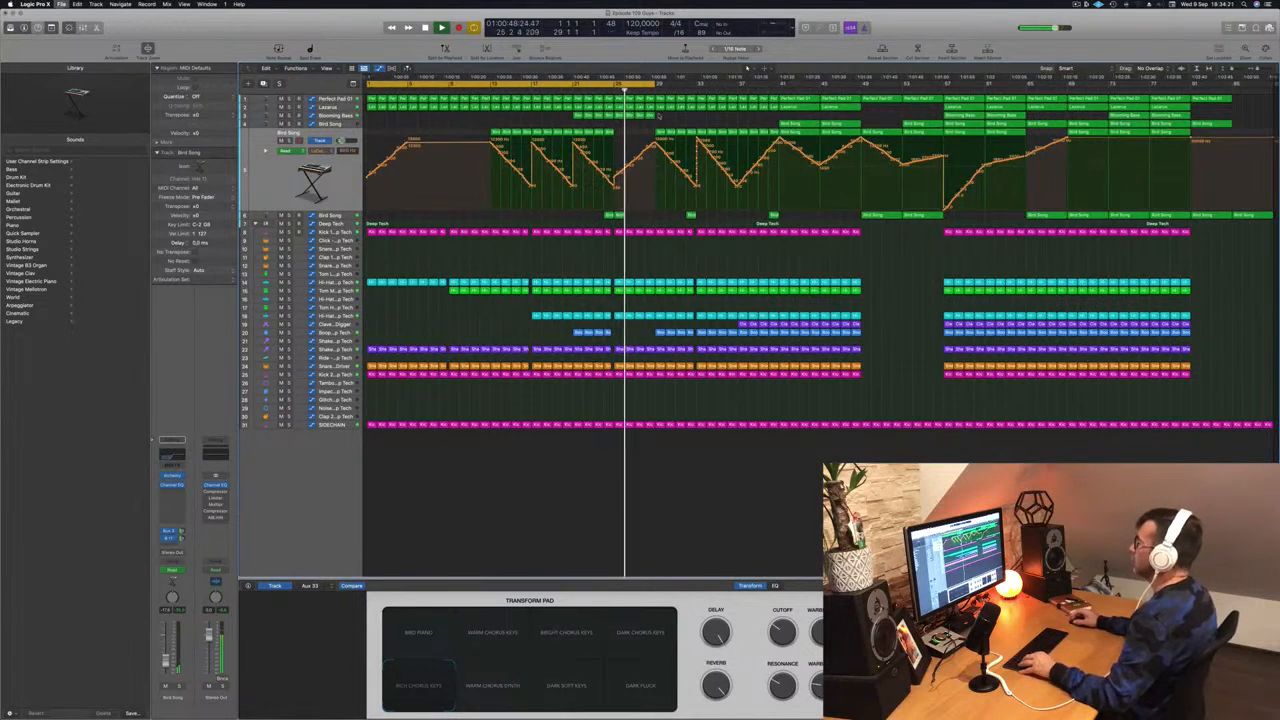
- Option-drag the track 20 drum regions to copy them earlier in the song
scroll(656, 122, right, 5)
scroll(587, 91, left, 5)
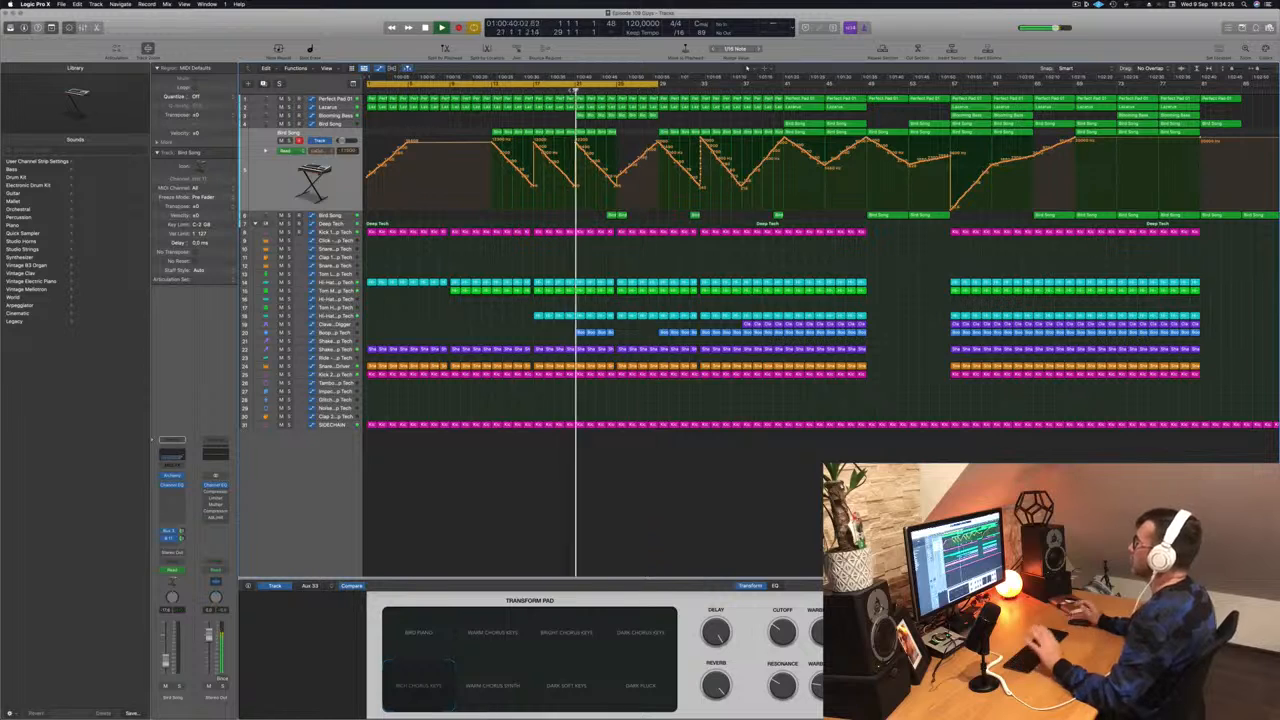
scroll(573, 91, left, 1)
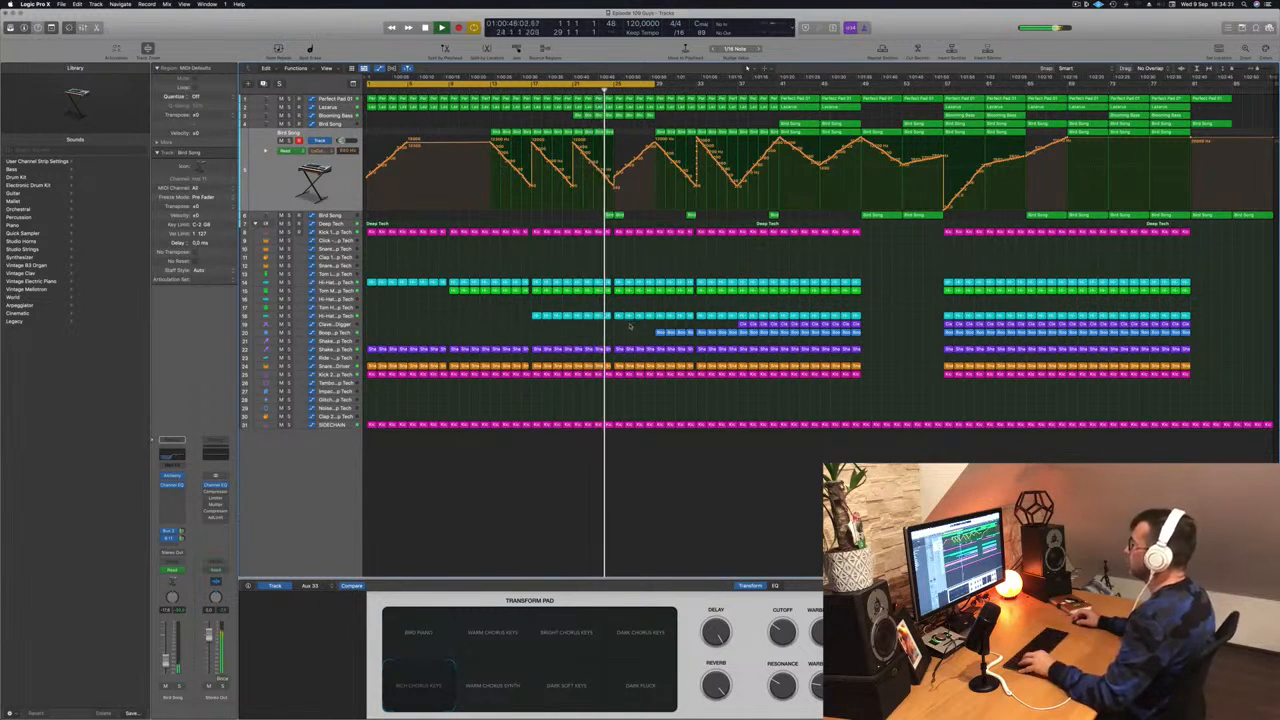
drag(668, 332, 622, 338)
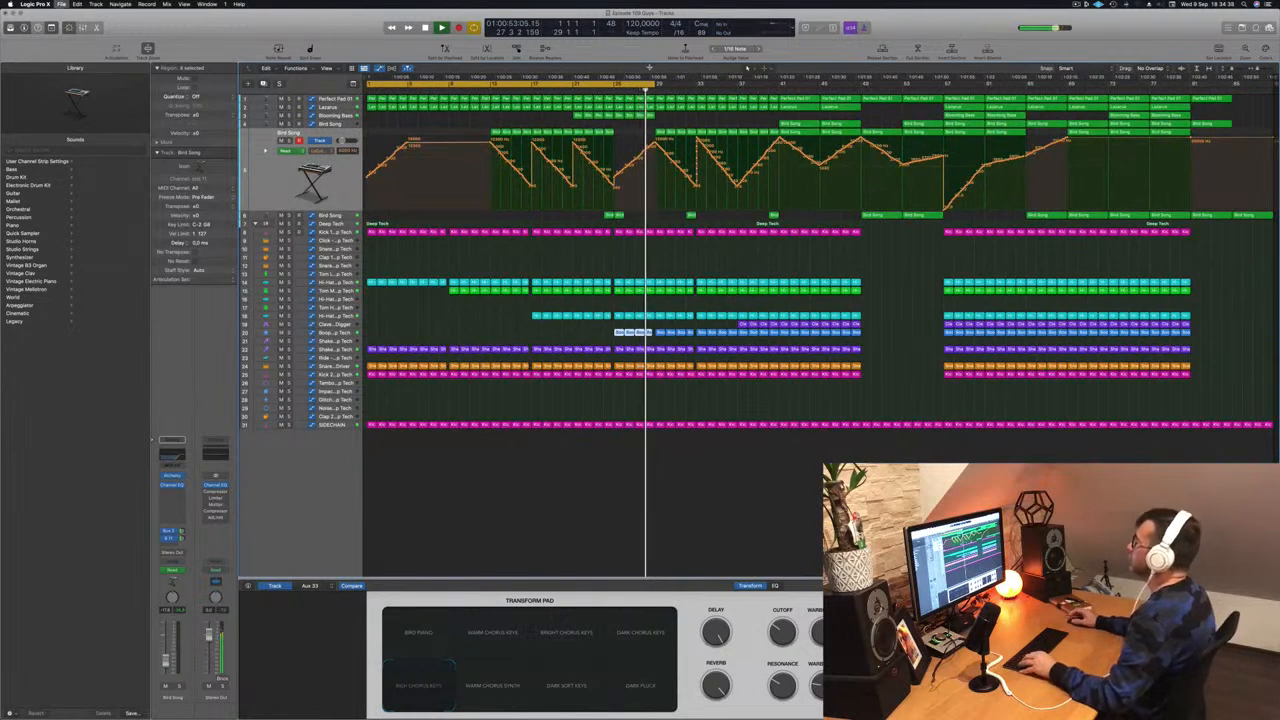
- Extend the cycle range's right edge out to bar 35
scroll(543, 106, up, 1)
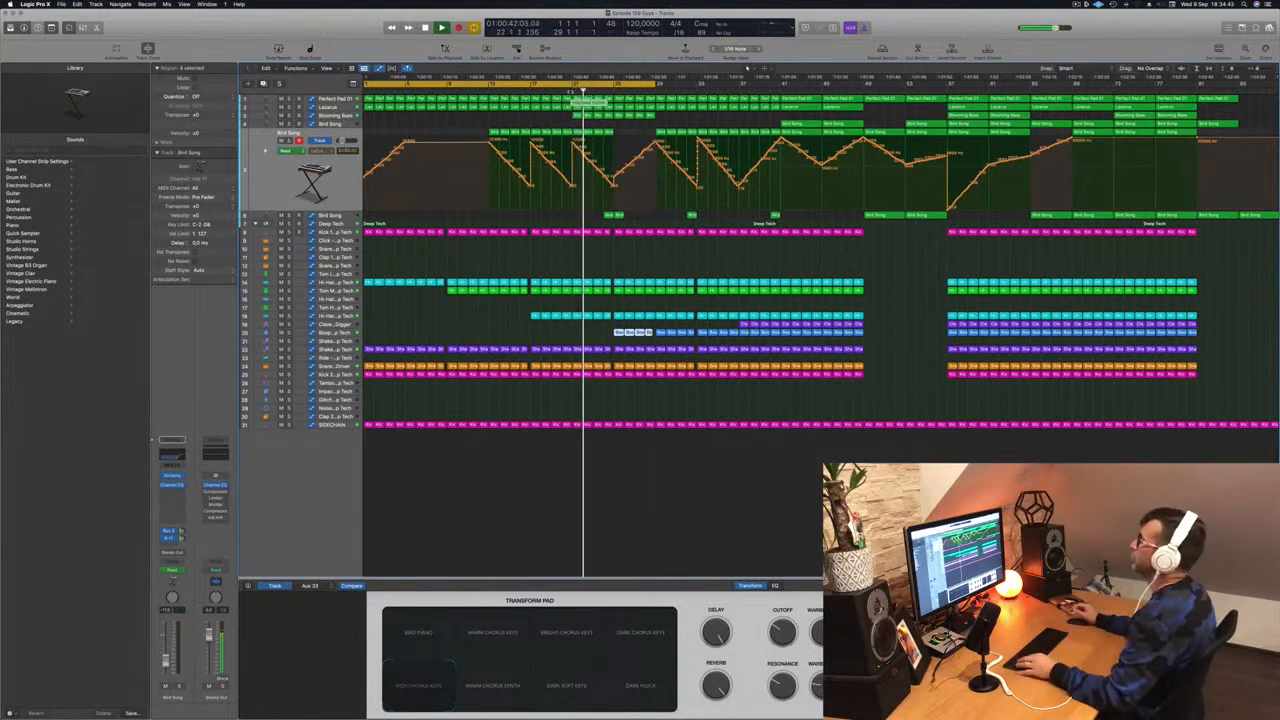
scroll(669, 188, up, 2)
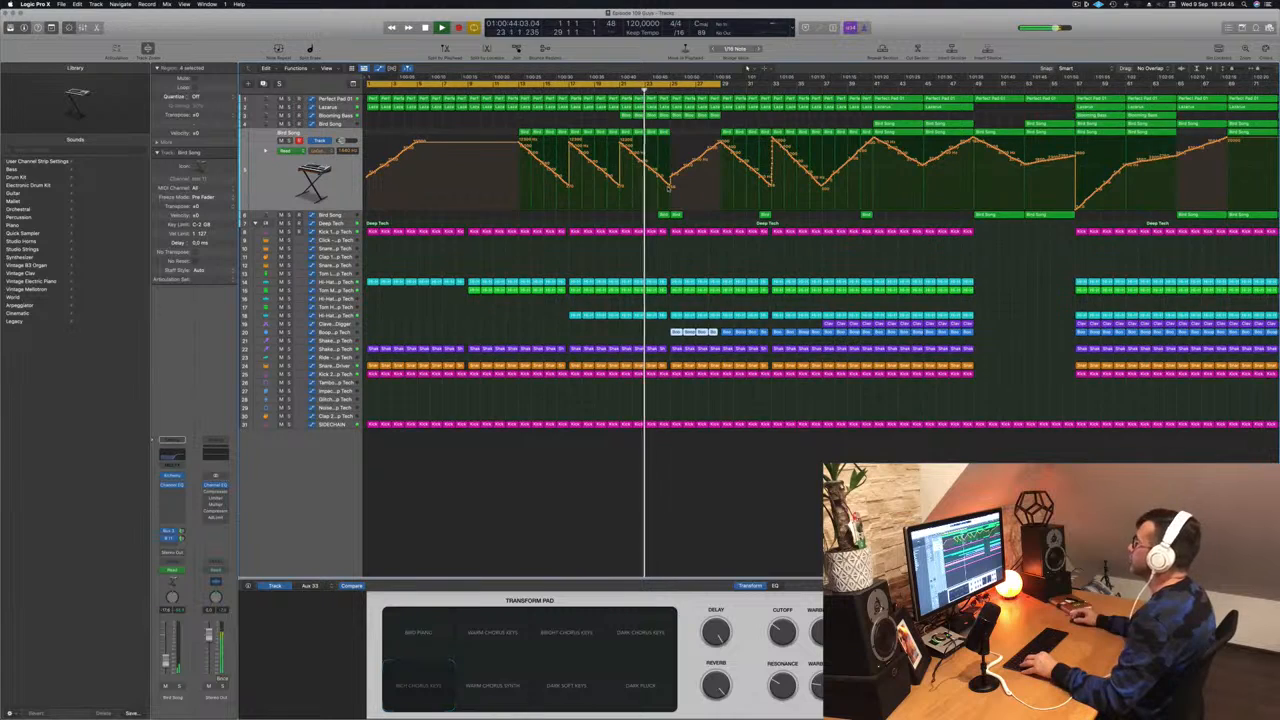
scroll(669, 188, down, 3)
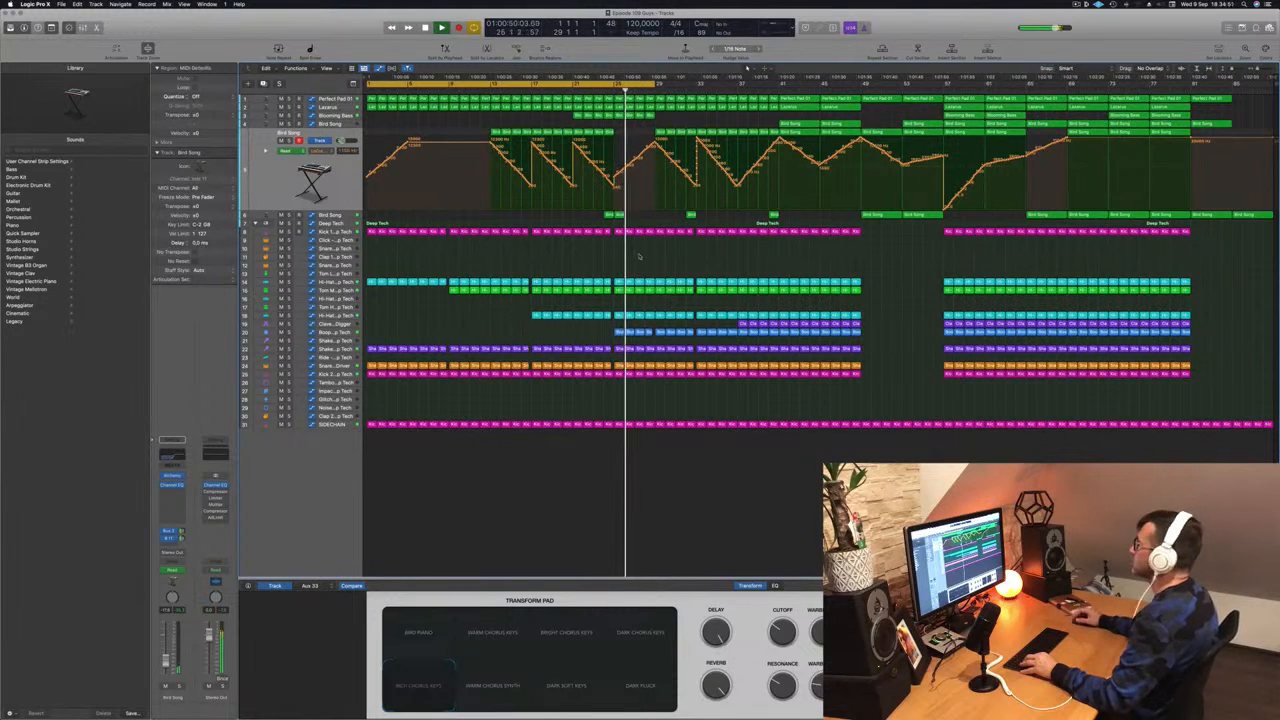
scroll(638, 258, up, 3)
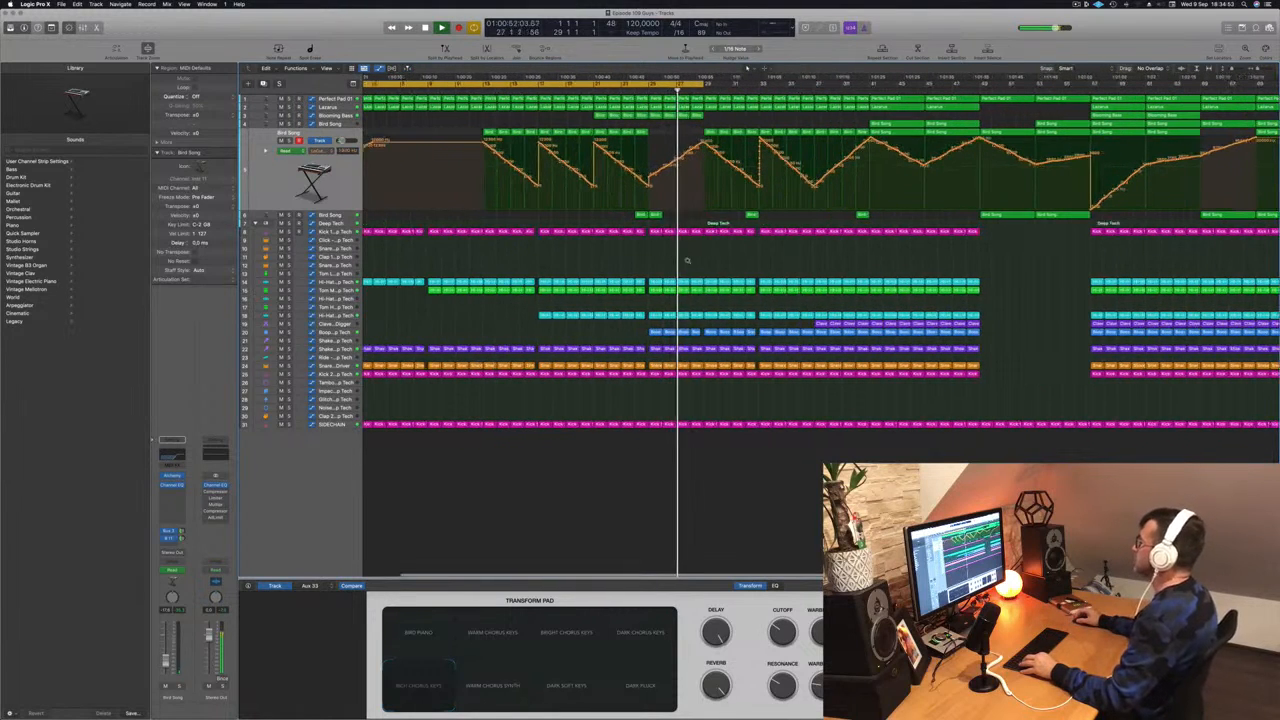
scroll(747, 76, down, 1)
scroll(747, 76, down, 1)
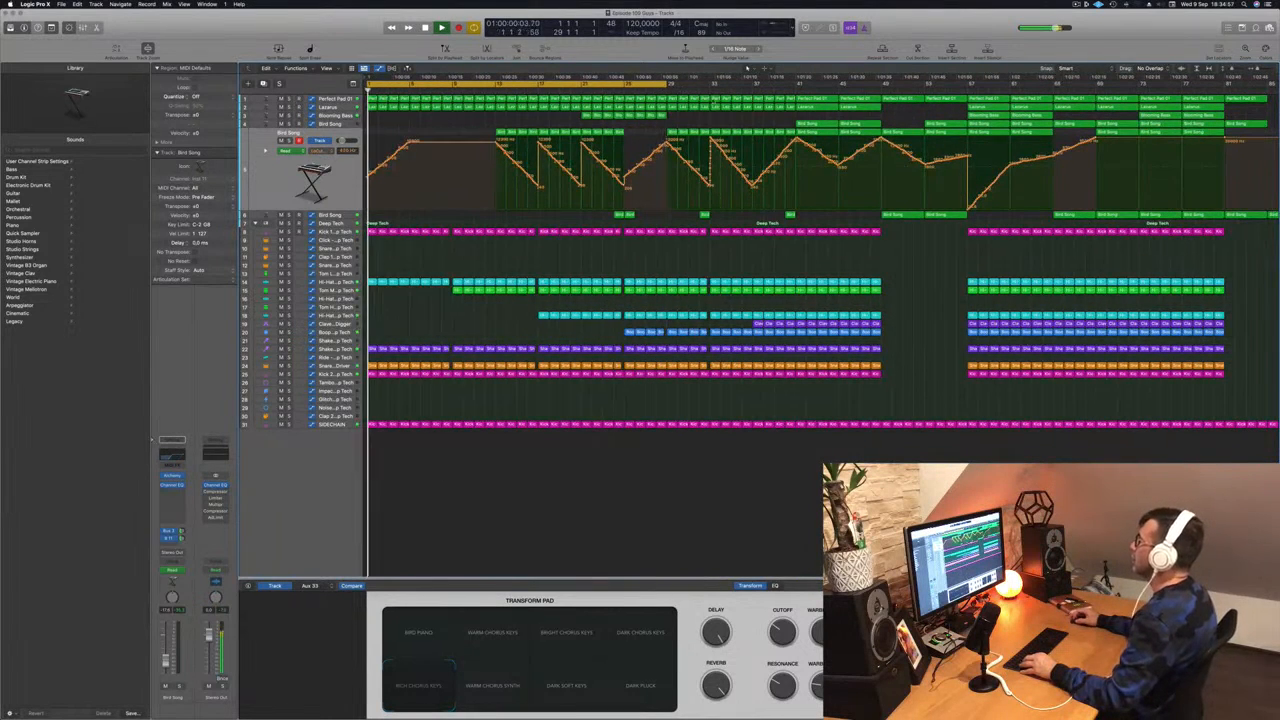
drag(664, 84, 751, 88)
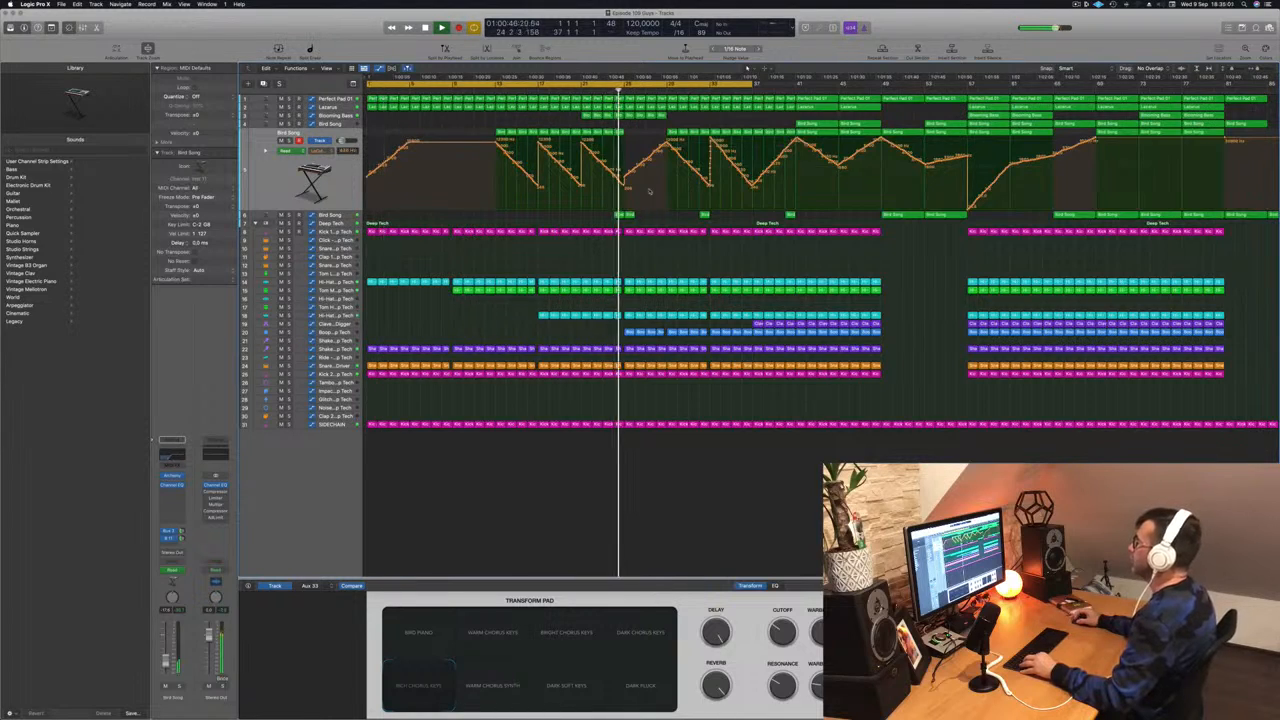
scroll(640, 180, up, 5)
scroll(541, 118, down, 5)
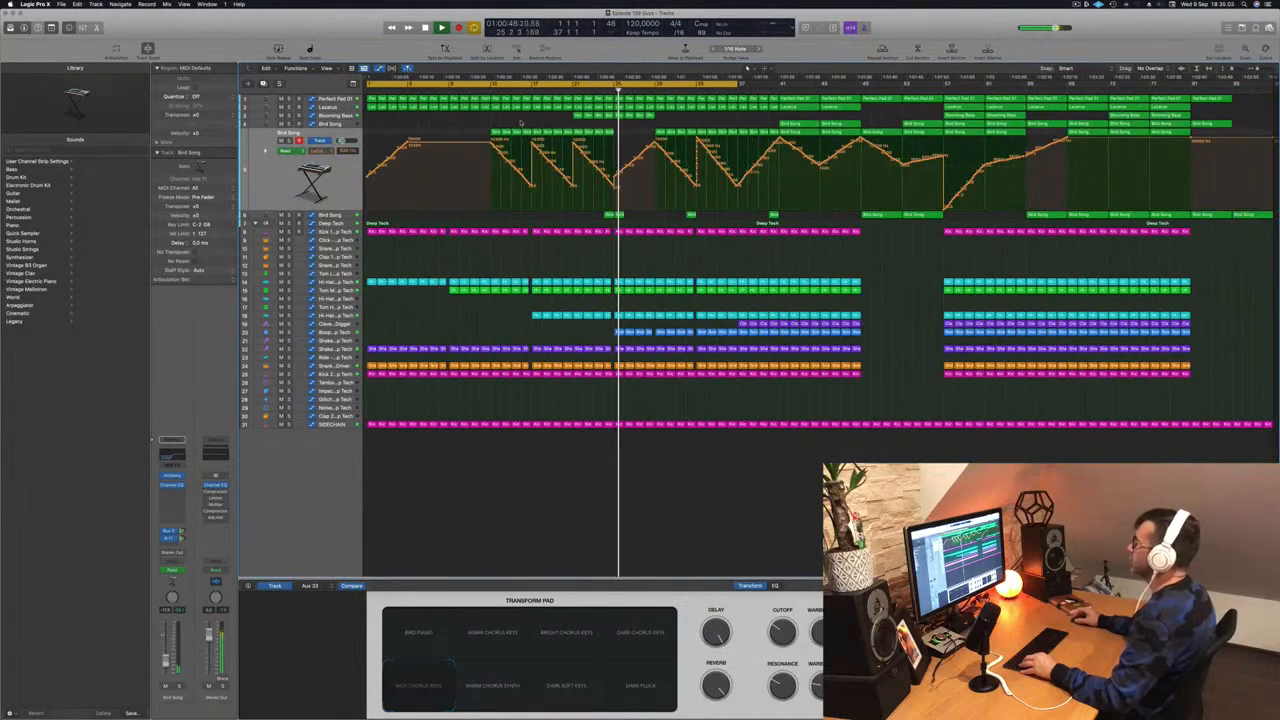
click(333, 100)
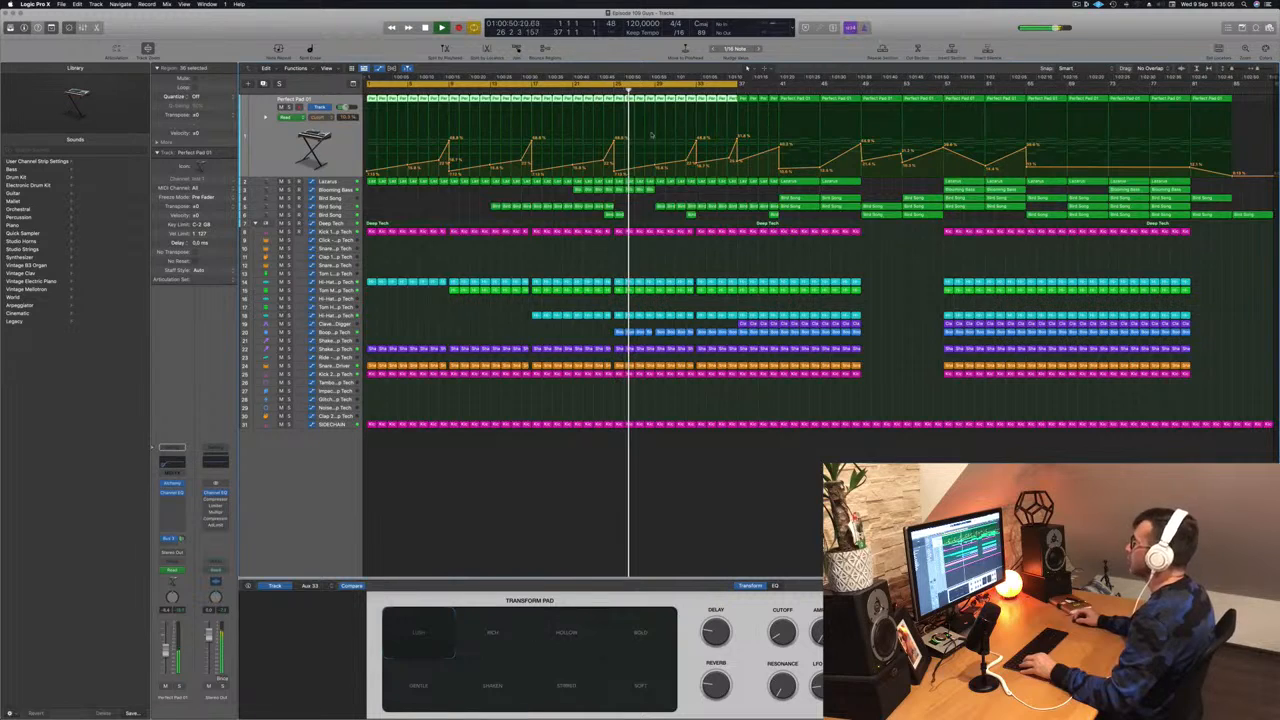
- Lower the Perfect Pad 01 automation point near bar 29
click(600, 90)
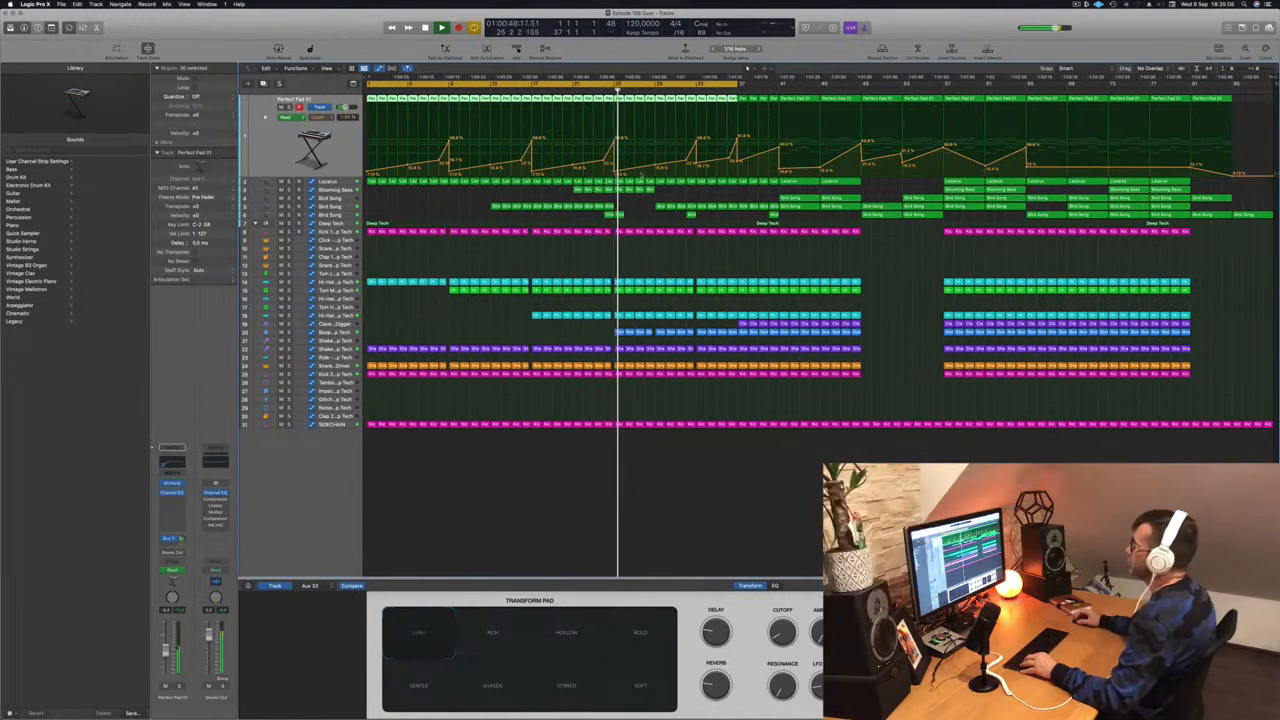
drag(656, 168, 655, 176)
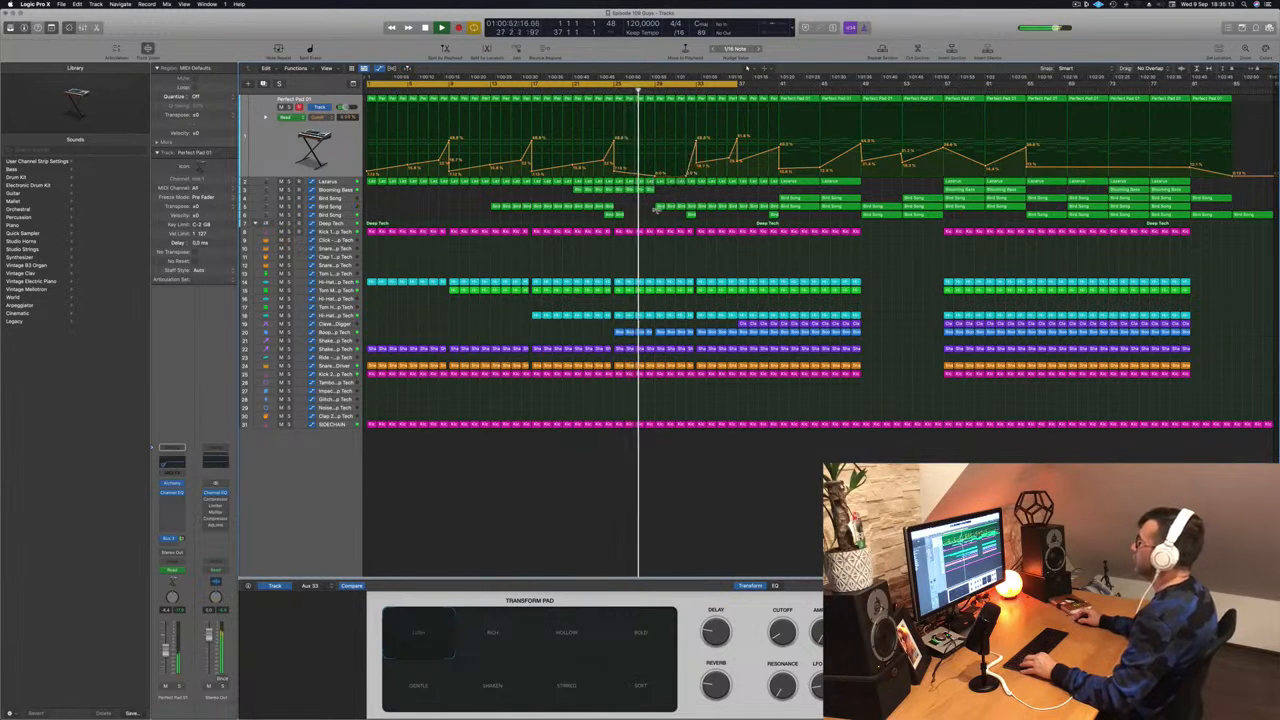
scroll(657, 210, up, 2)
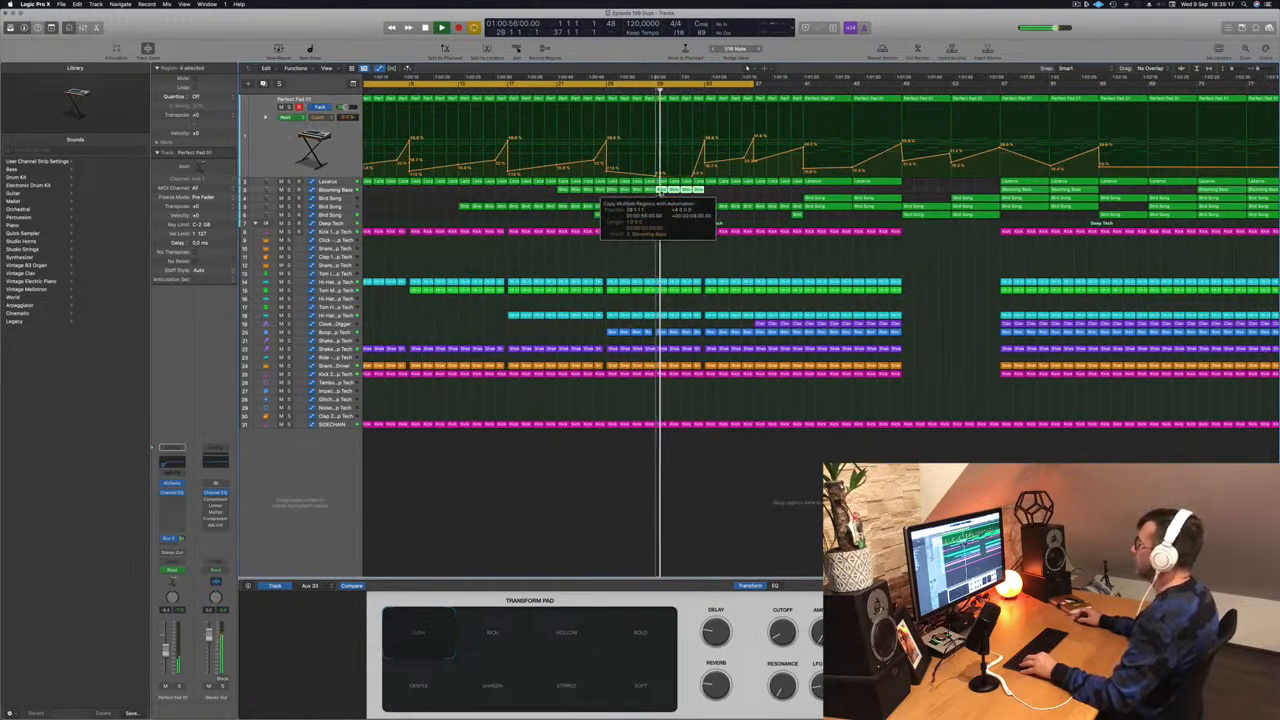
- Place copies of four Blooming Bass regions at bar 29
drag(661, 192, 662, 192)
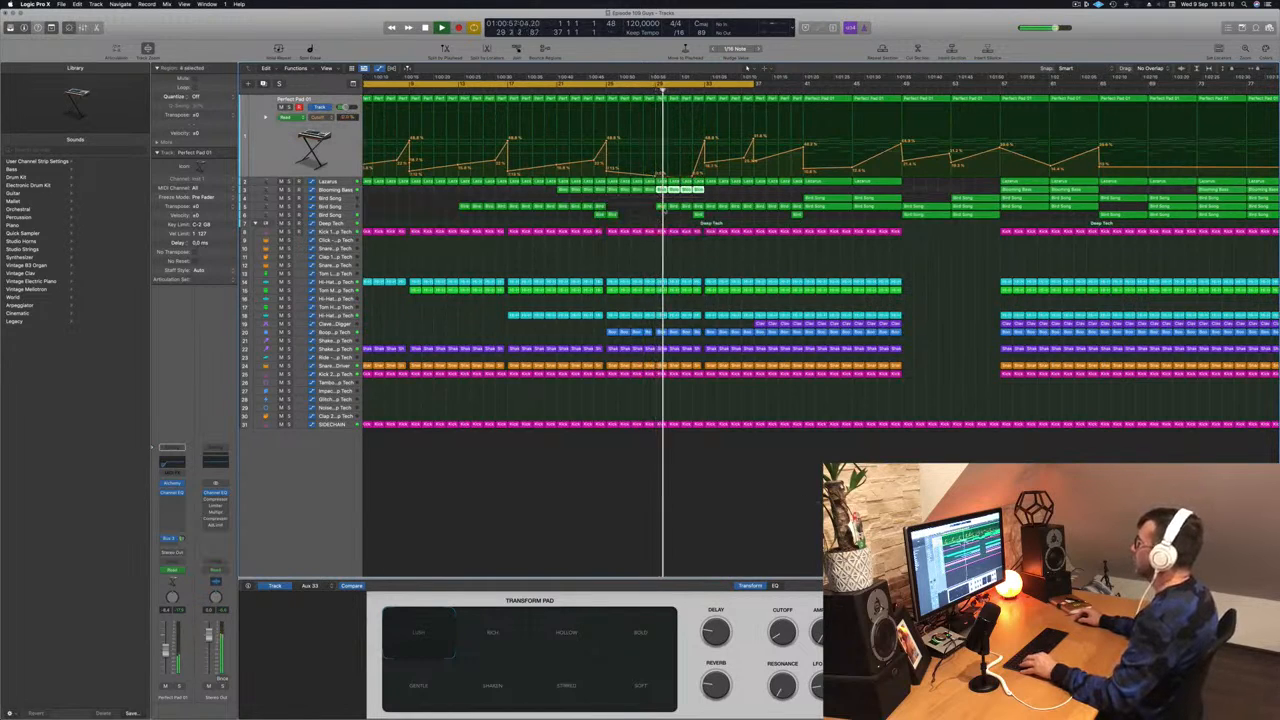
click(644, 91)
scroll(650, 150, left, 2)
scroll(661, 189, down, 2)
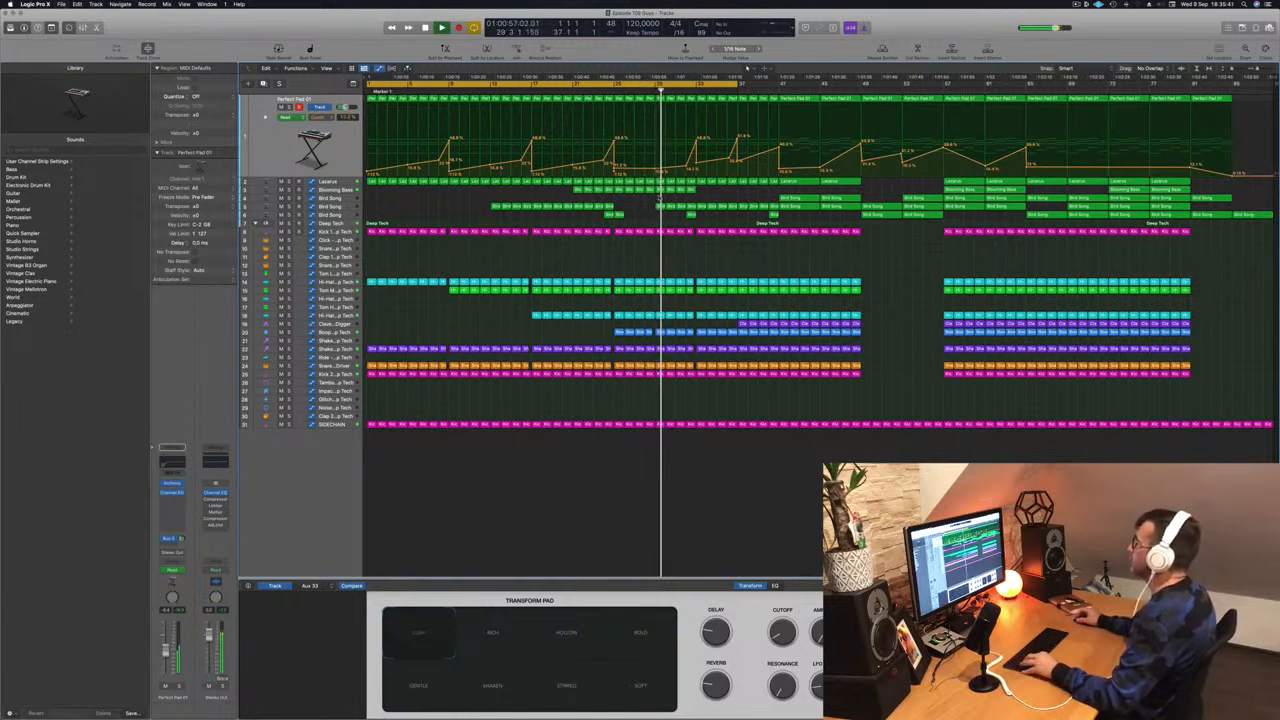
scroll(733, 196, up, 2)
scroll(733, 196, down, 2)
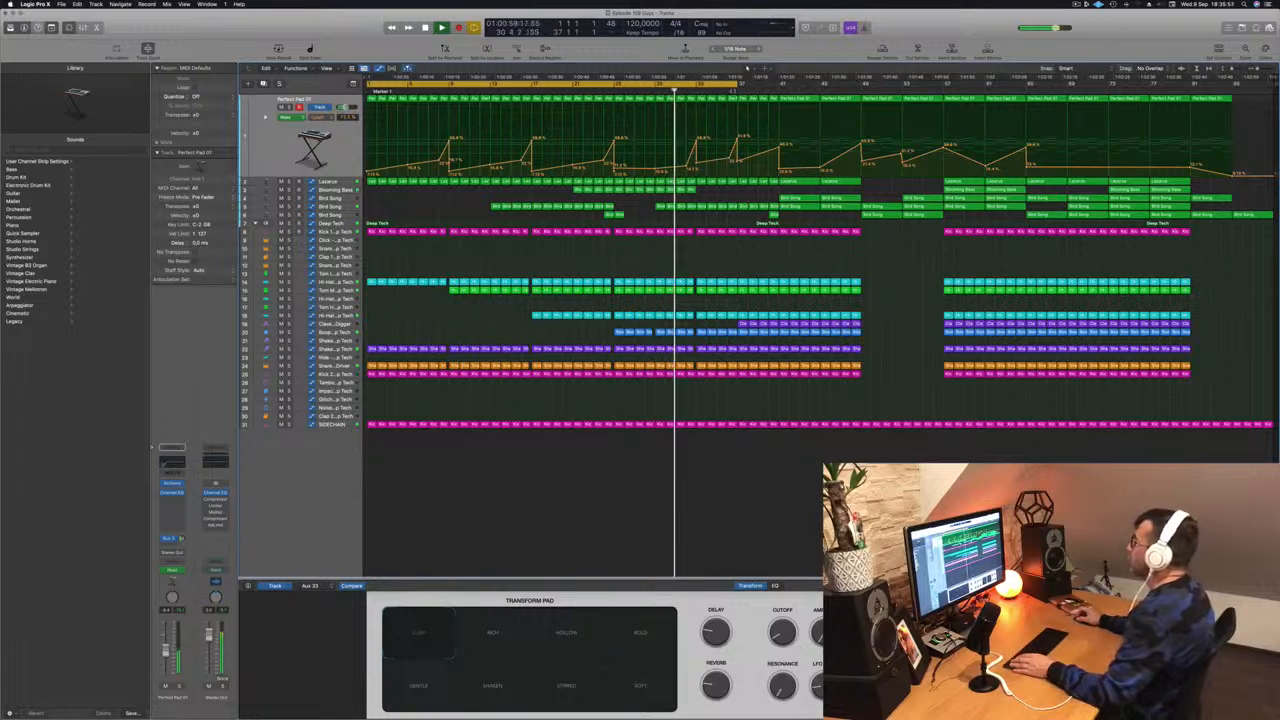
- Shorten the cycle range and replay the passage from around bar 25
drag(740, 84, 702, 86)
key(space)
key(space)
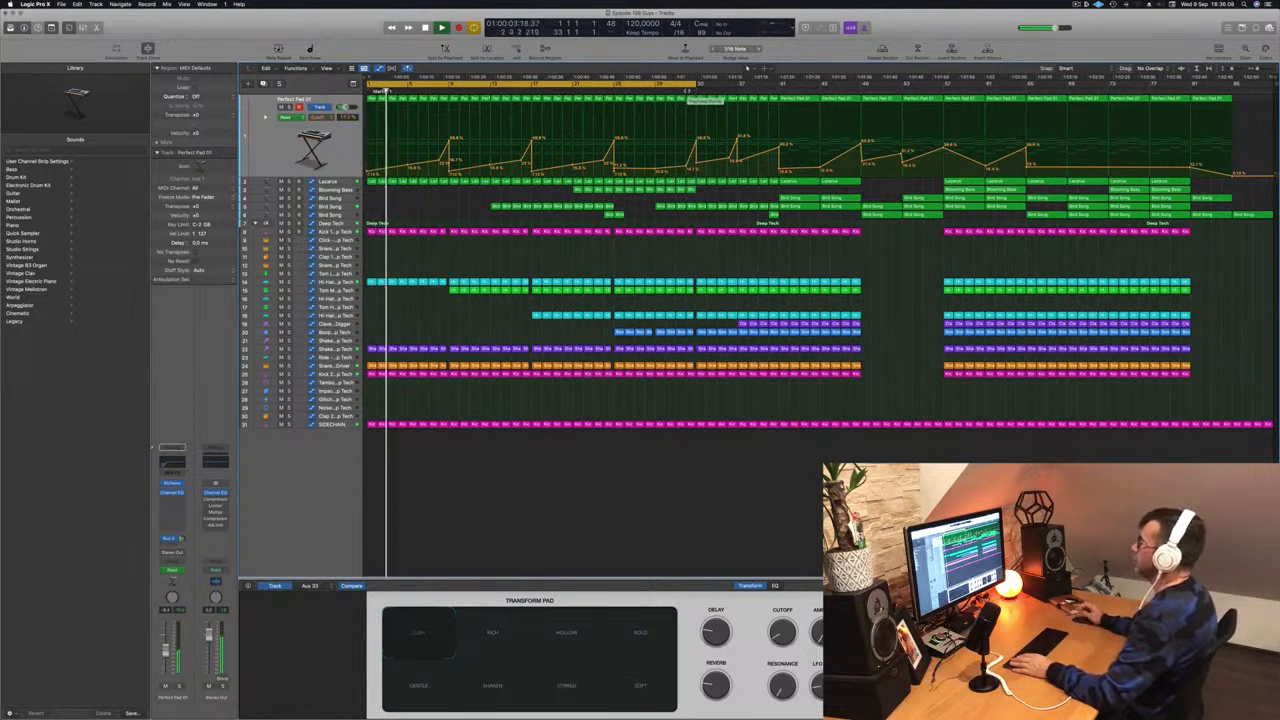
click(612, 91)
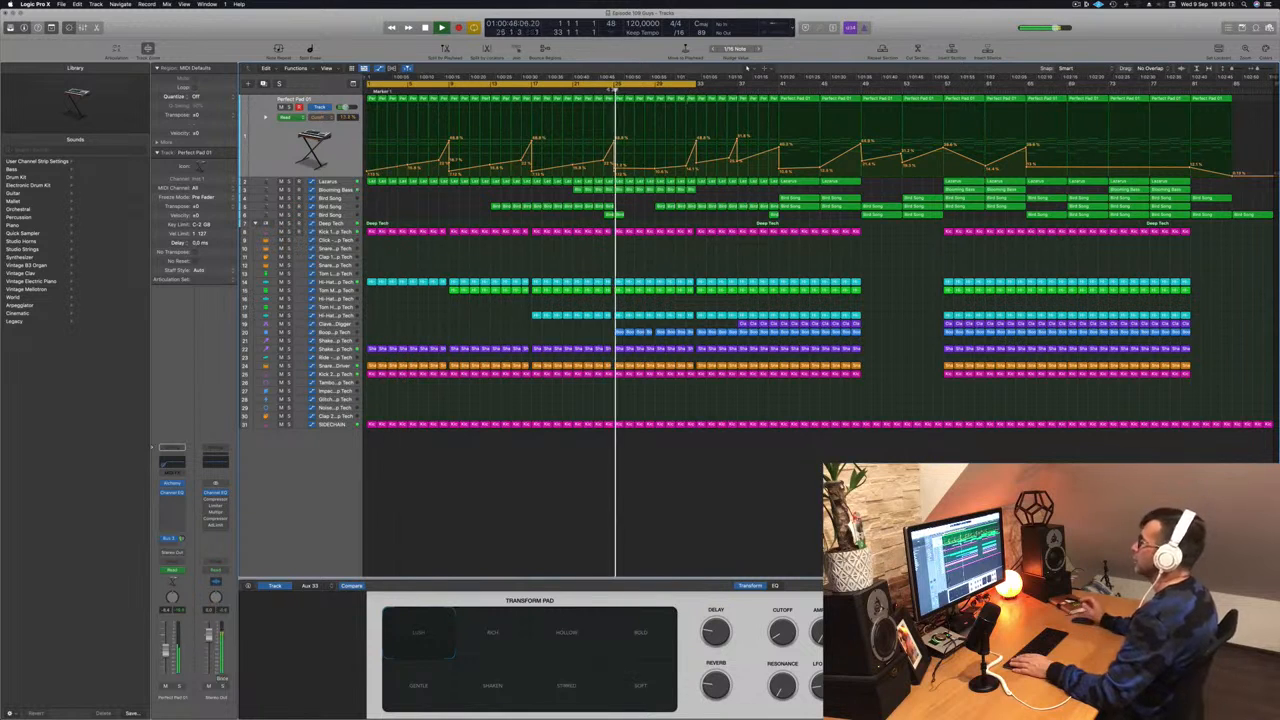
click(613, 91)
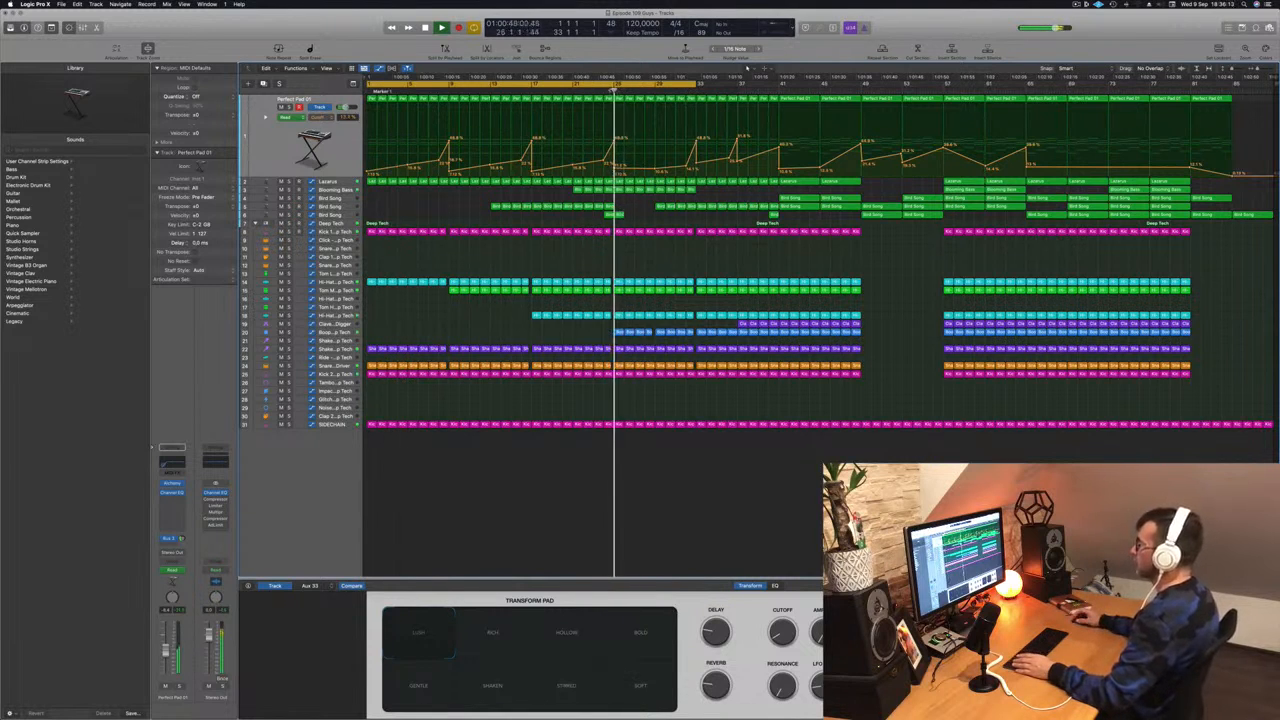
click(605, 90)
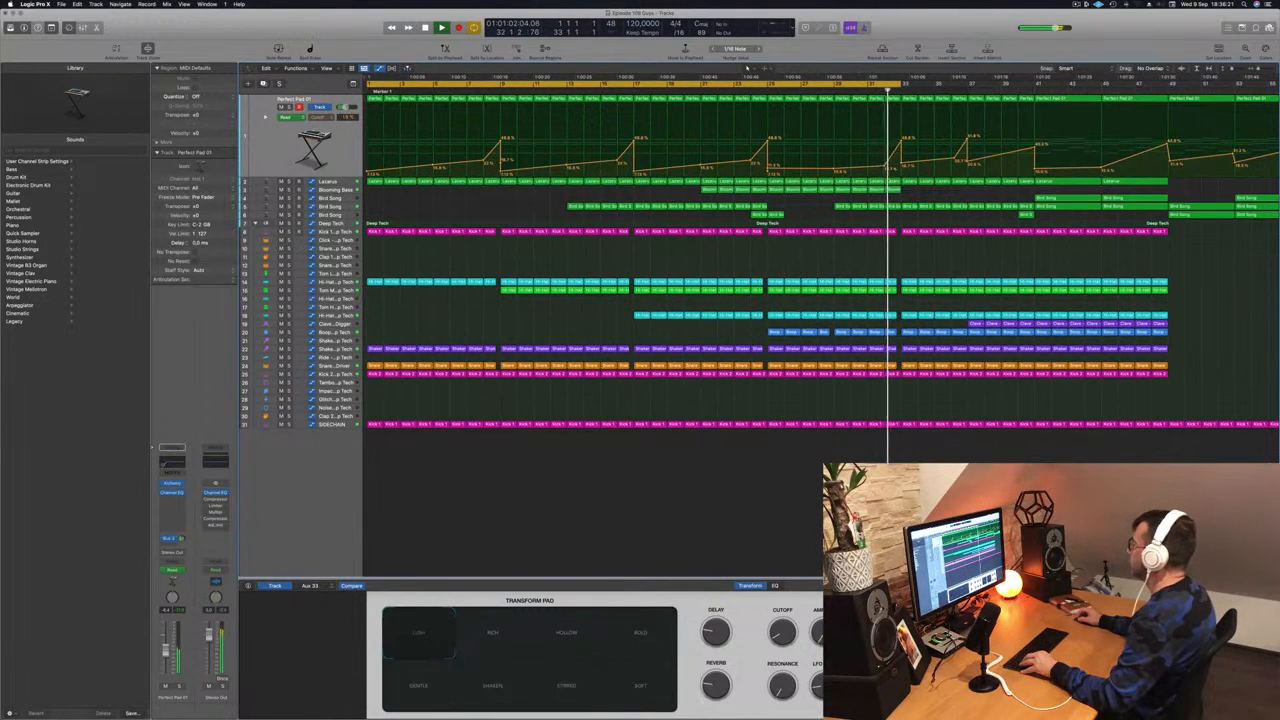
- Extend the loop range to end at bar 34 and replay it from bar 32
click(884, 91)
drag(900, 85, 938, 86)
click(885, 90)
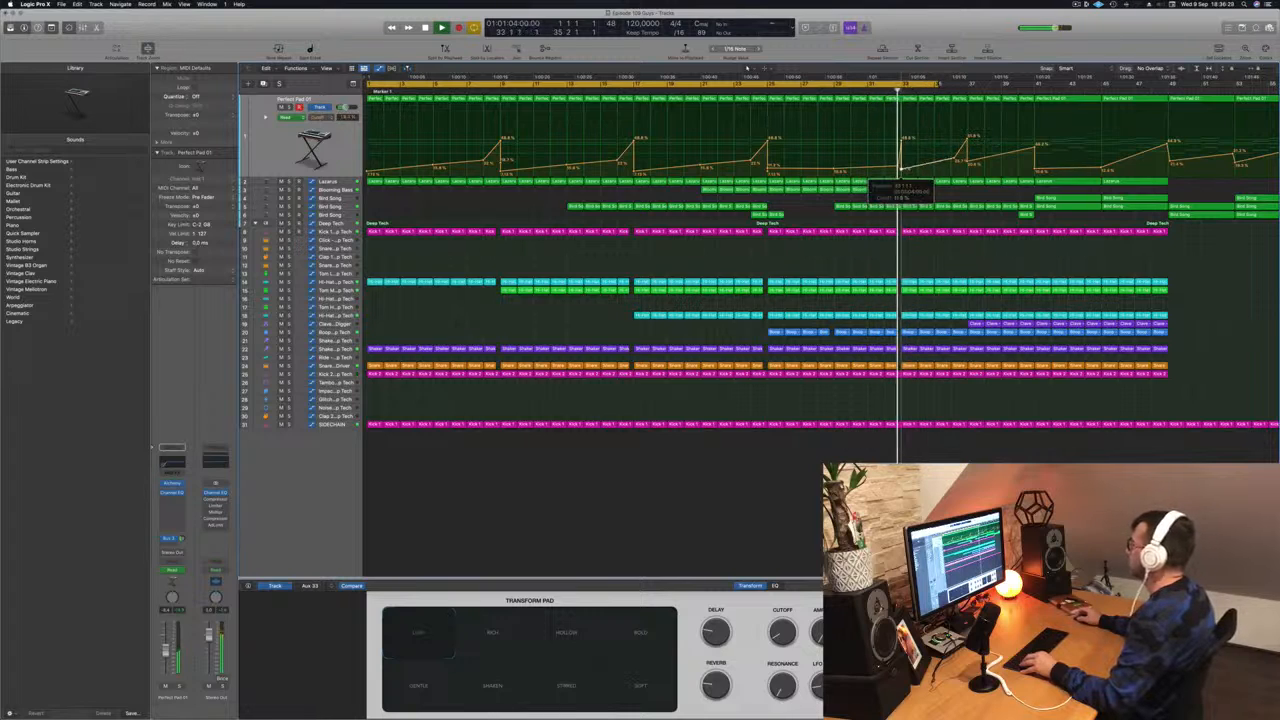
key(super+Right)
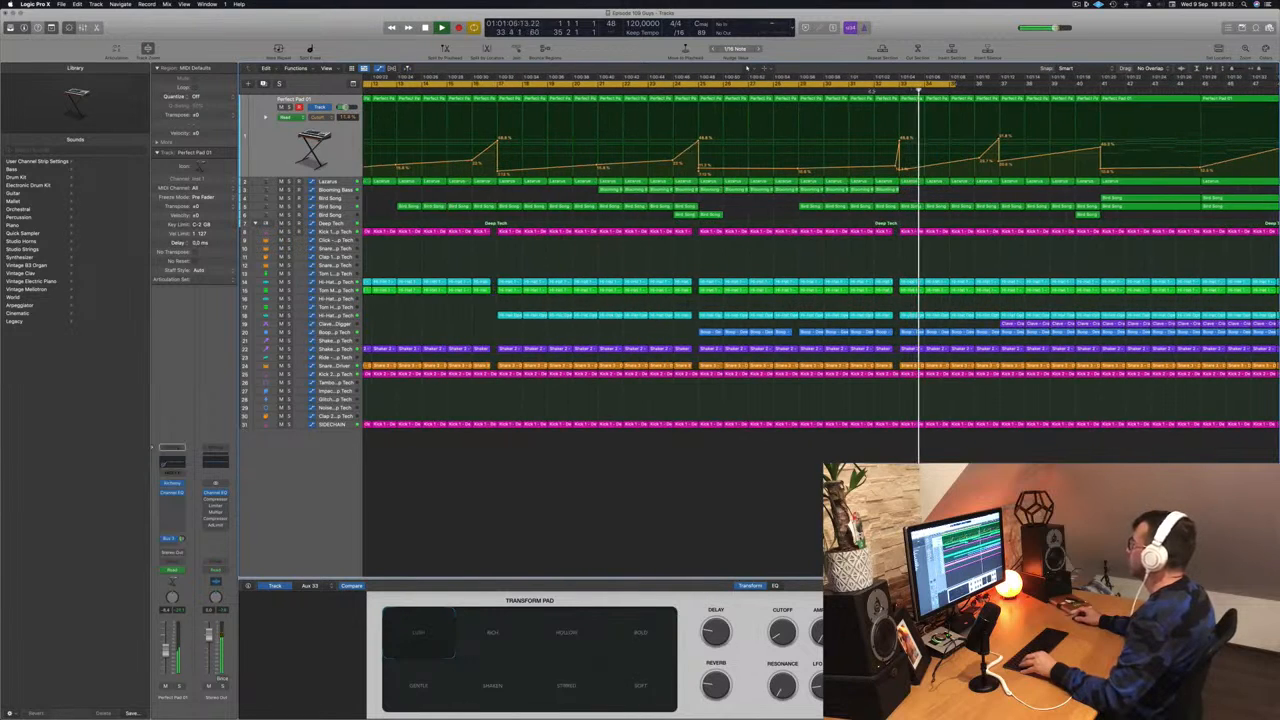
key(super+Left)
key(super+Left)
key(super+Left)
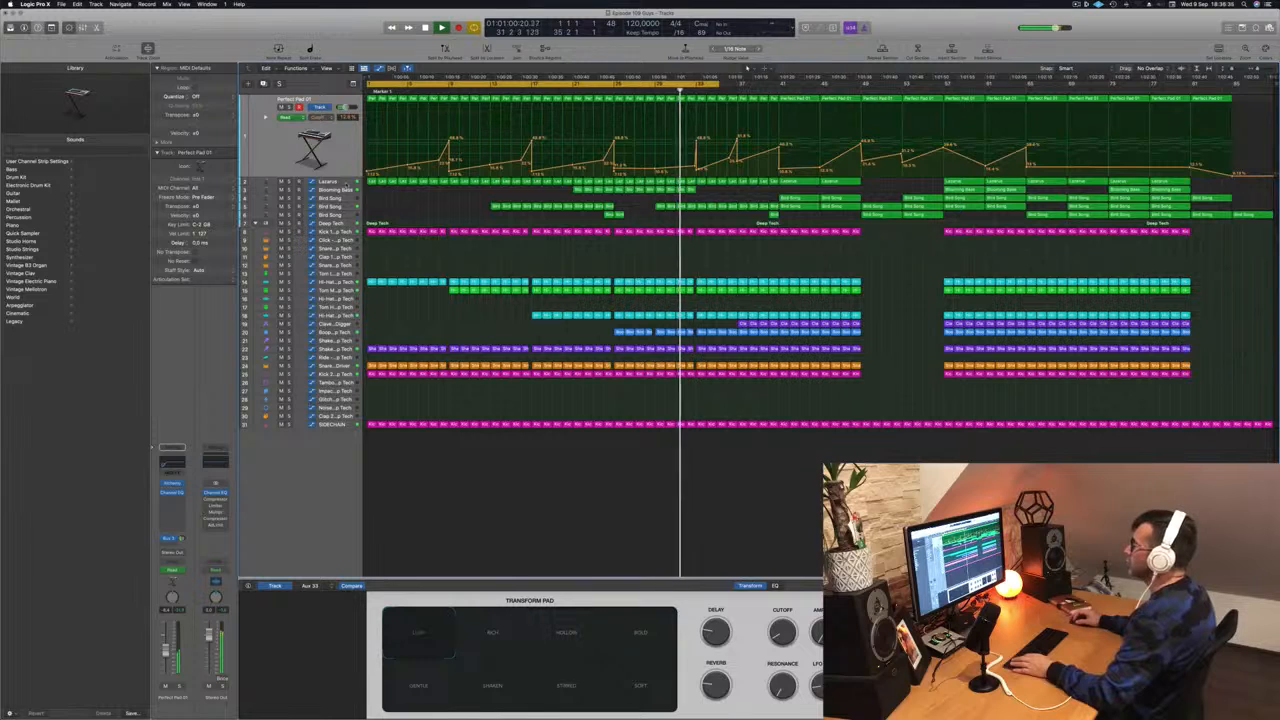
key(super+Right)
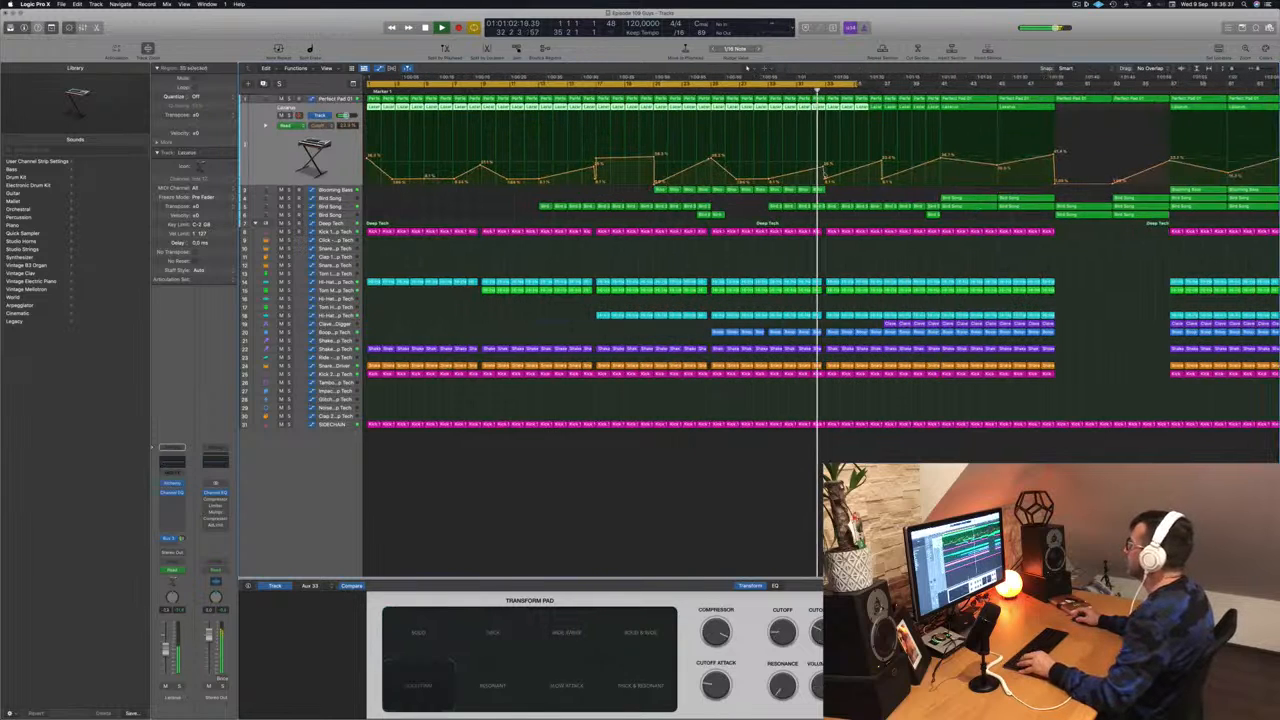
- Raise the Lazarus automation point near bar 33 to 66% and replay the change
mouse_move(828, 178)
mouse_down()
mouse_move(829, 142)
mouse_move(837, 181)
mouse_up()
key(comma)
key(comma)
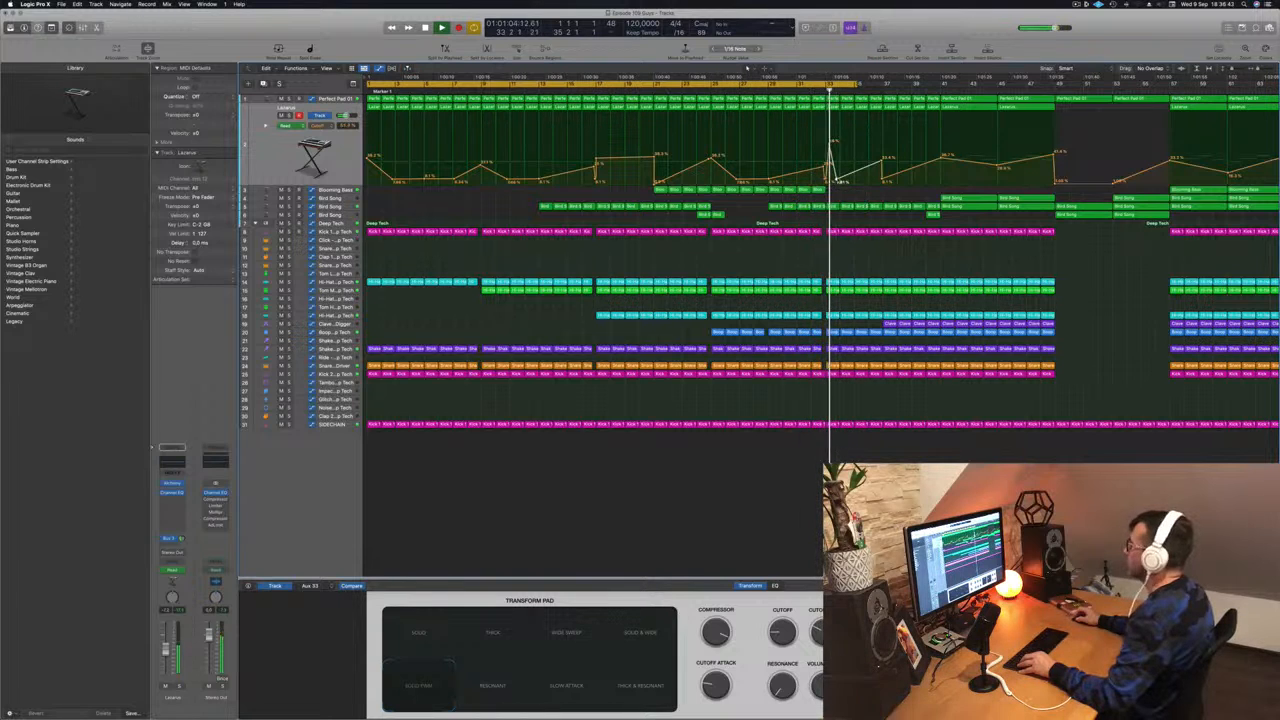
key(comma)
key(comma)
key(super+Left)
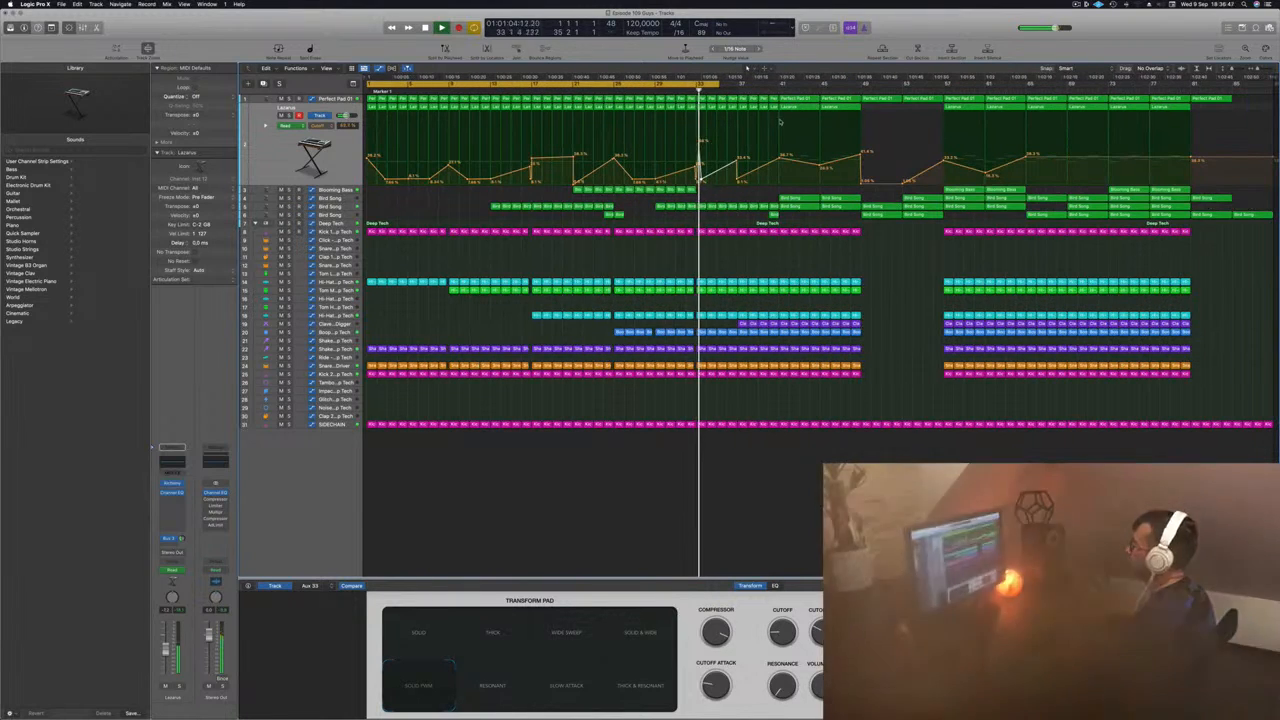
key(comma)
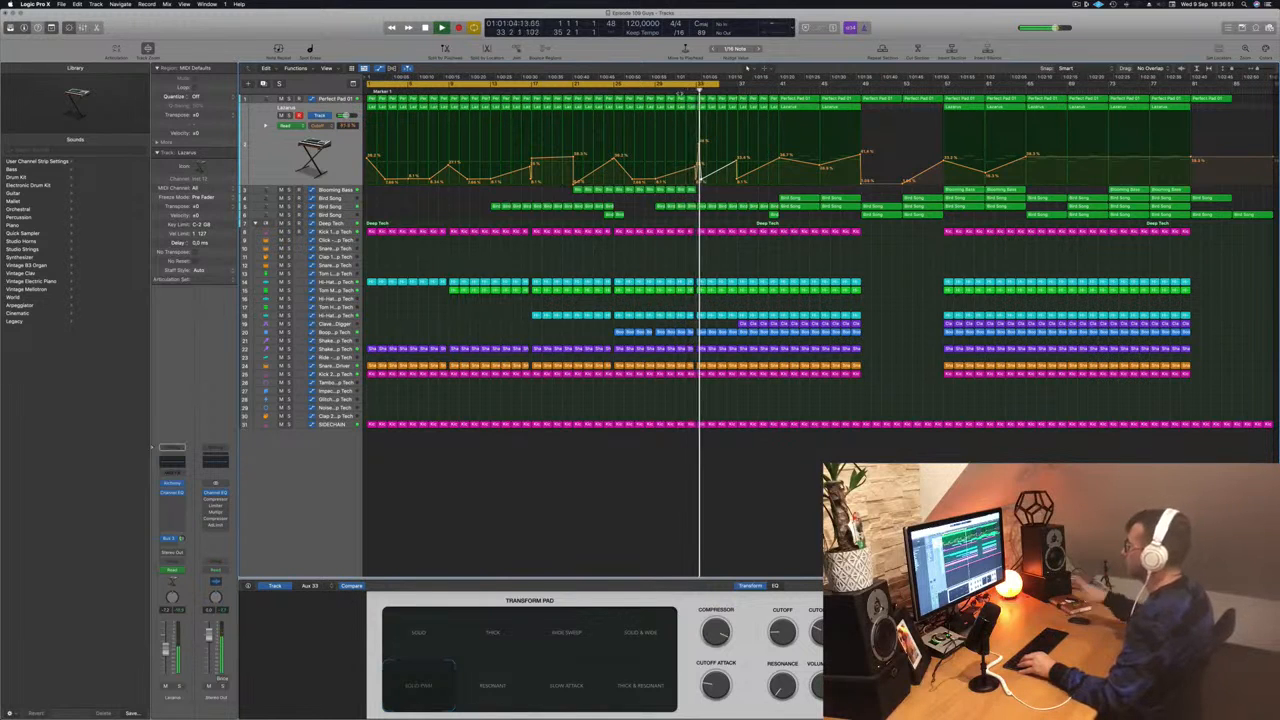
key(super+Right)
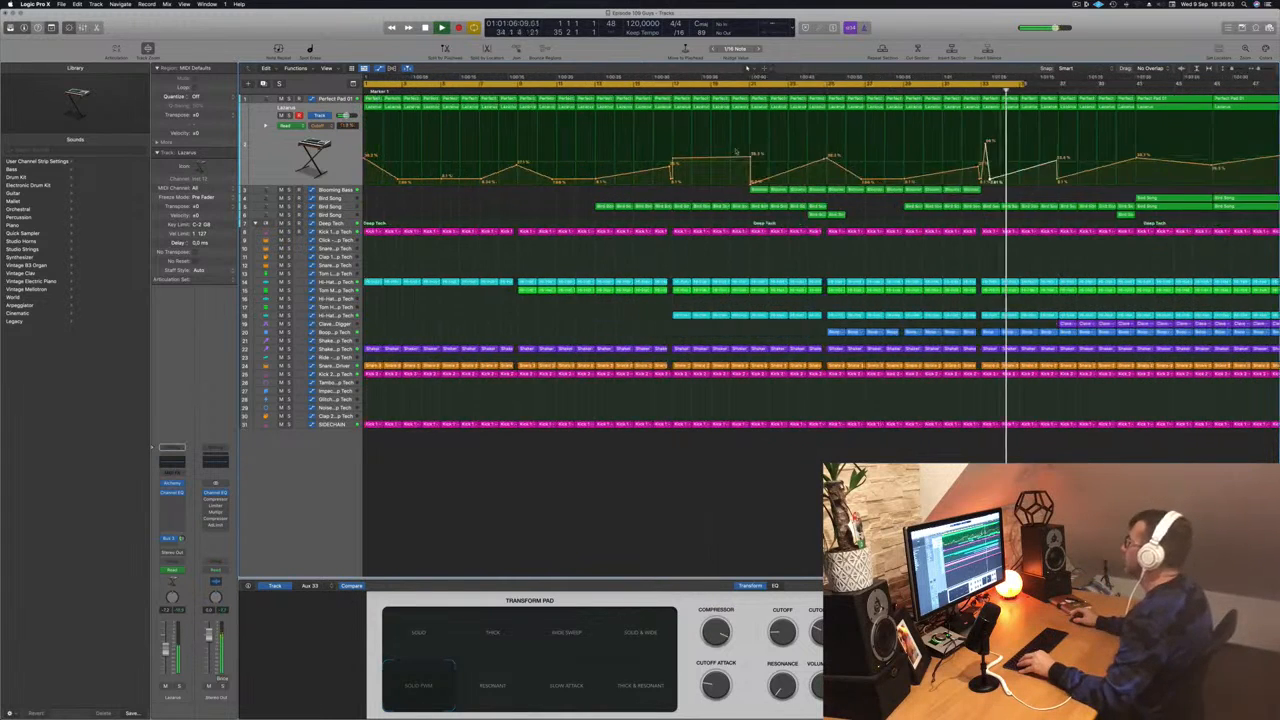
- Nudge the 7.81% automation point slightly later and set the loop range to bars 31–35
drag(1024, 180, 1028, 181)
drag(976, 84, 1055, 91)
key(space)
key(space)
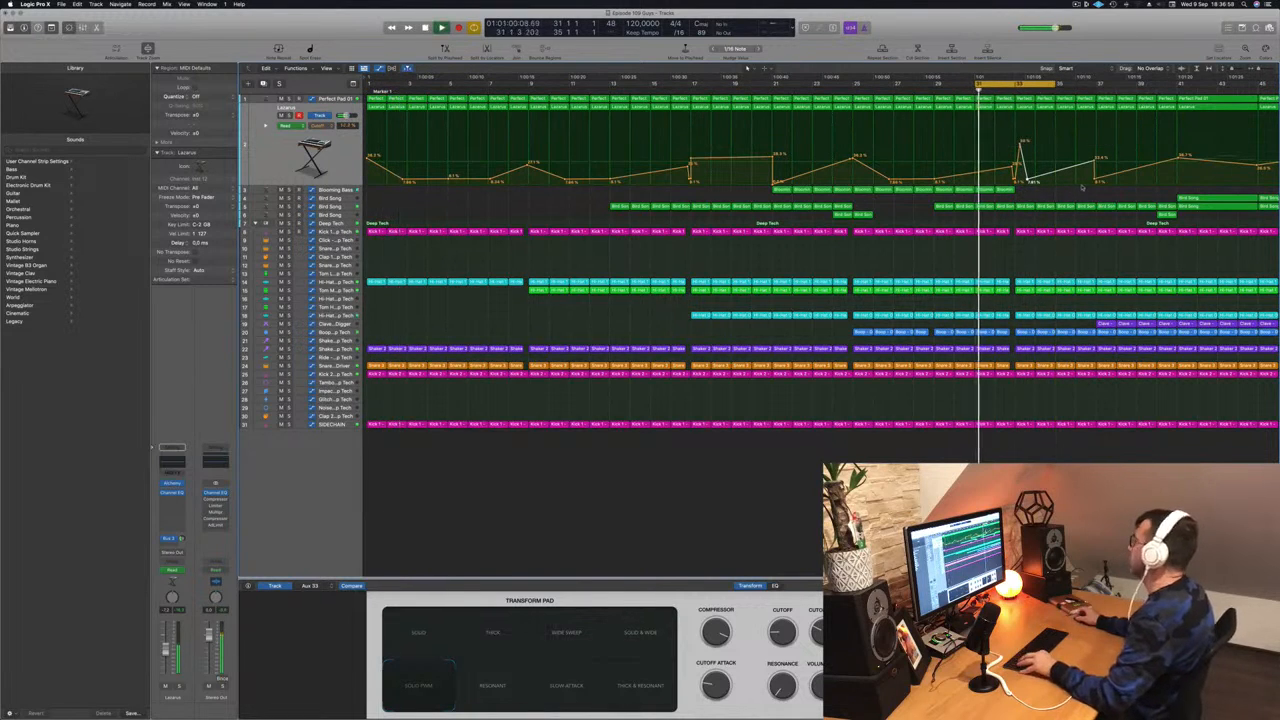
key(super+Right)
key(super+Right)
key(super+Left)
key(super+Left)
key(super+Left)
key(super+Left)
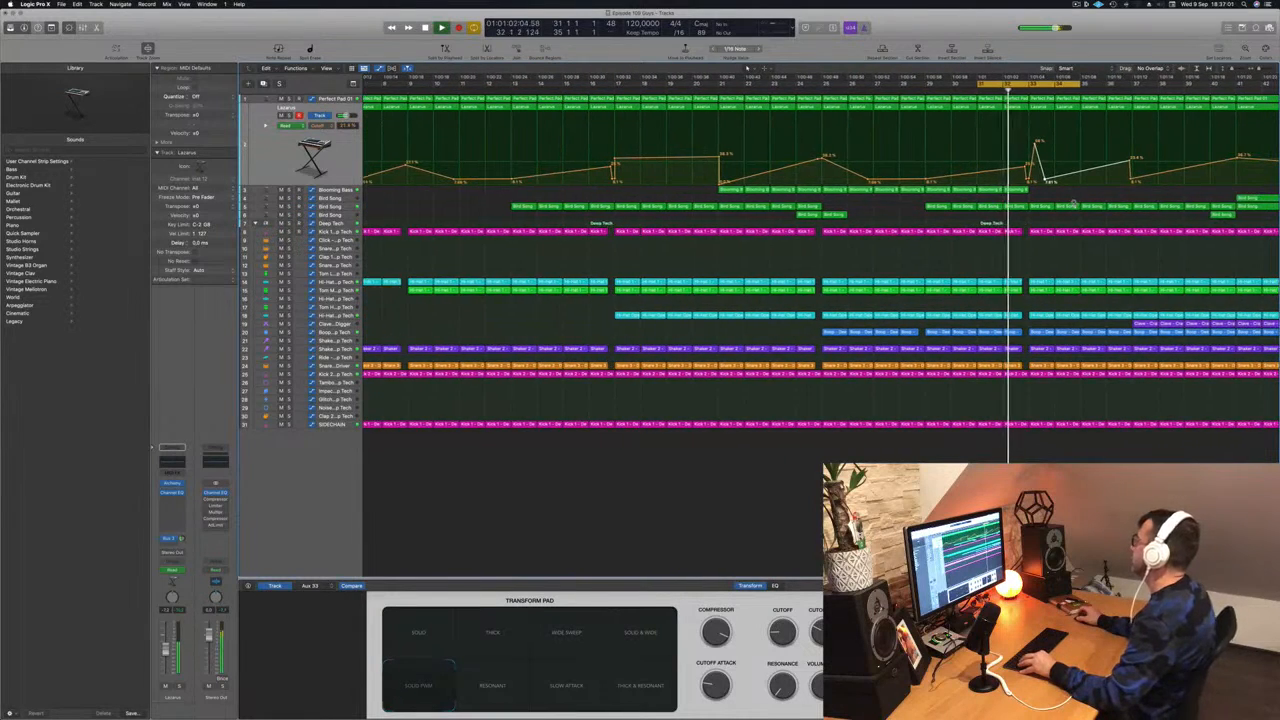
key(super+Right)
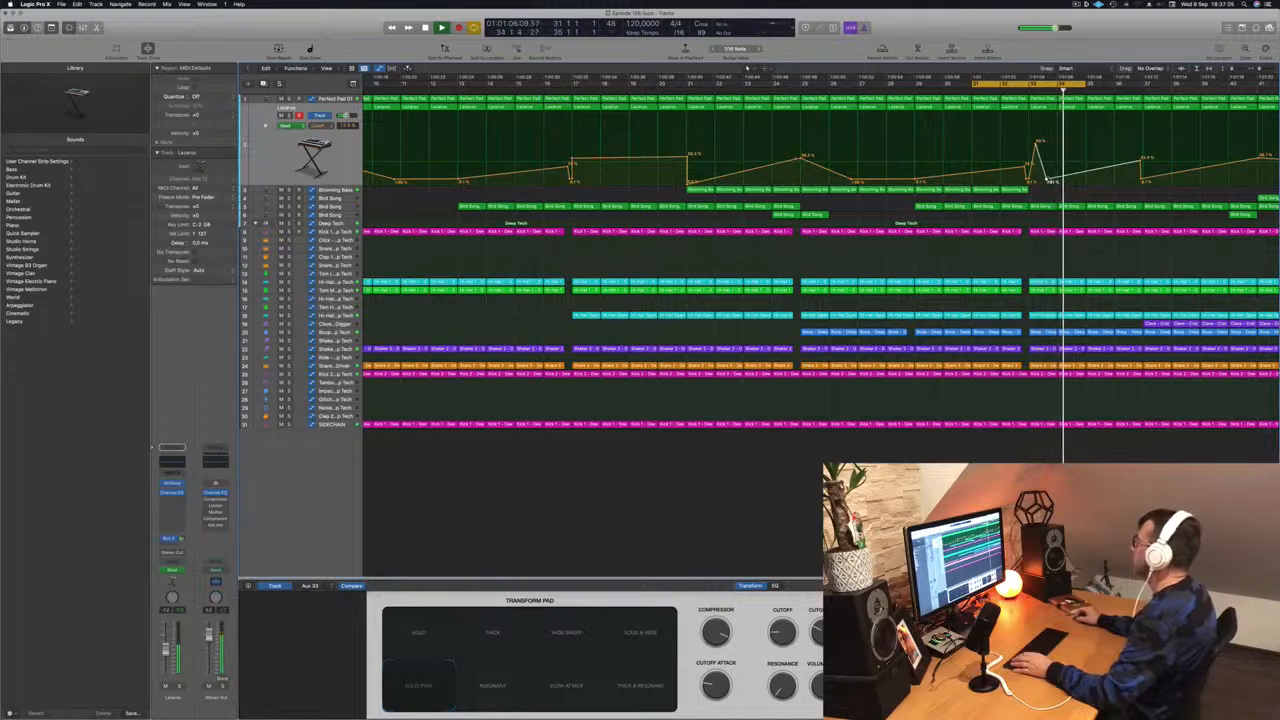
- Fine-tune the Lazarus automation point near bar 33
drag(1047, 180, 1045, 181)
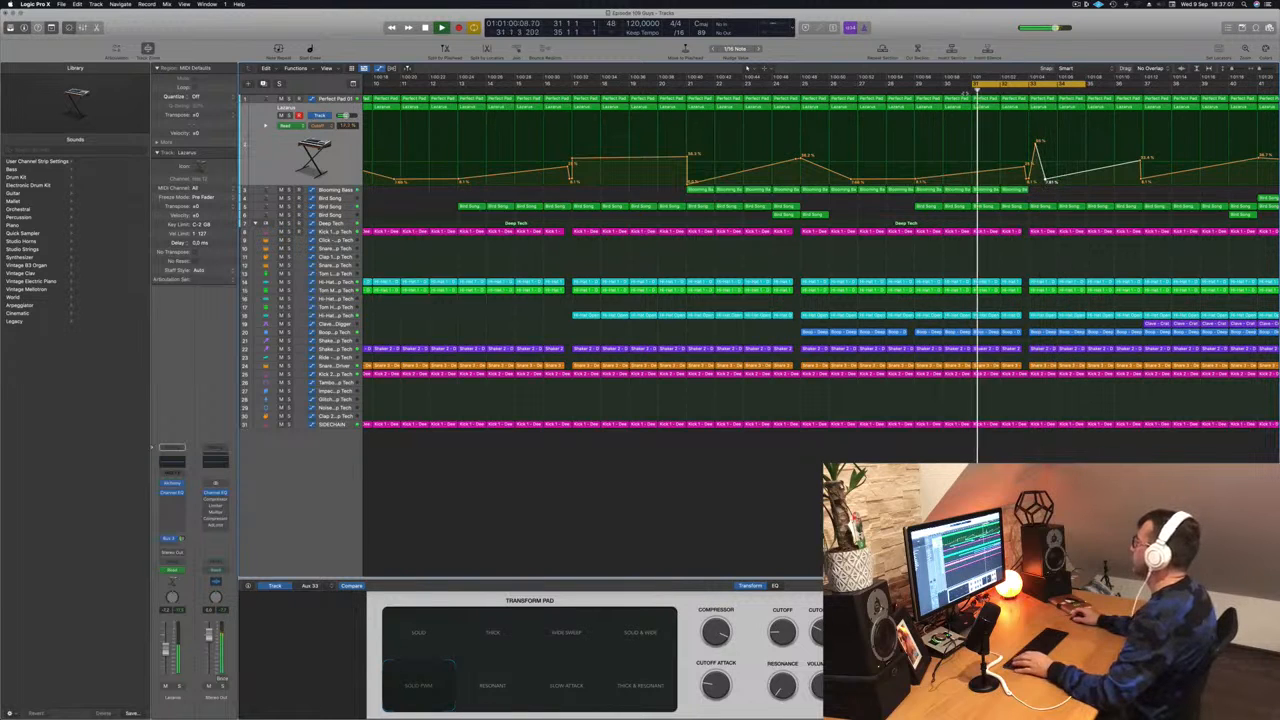
key(super+Left)
key(super+Right)
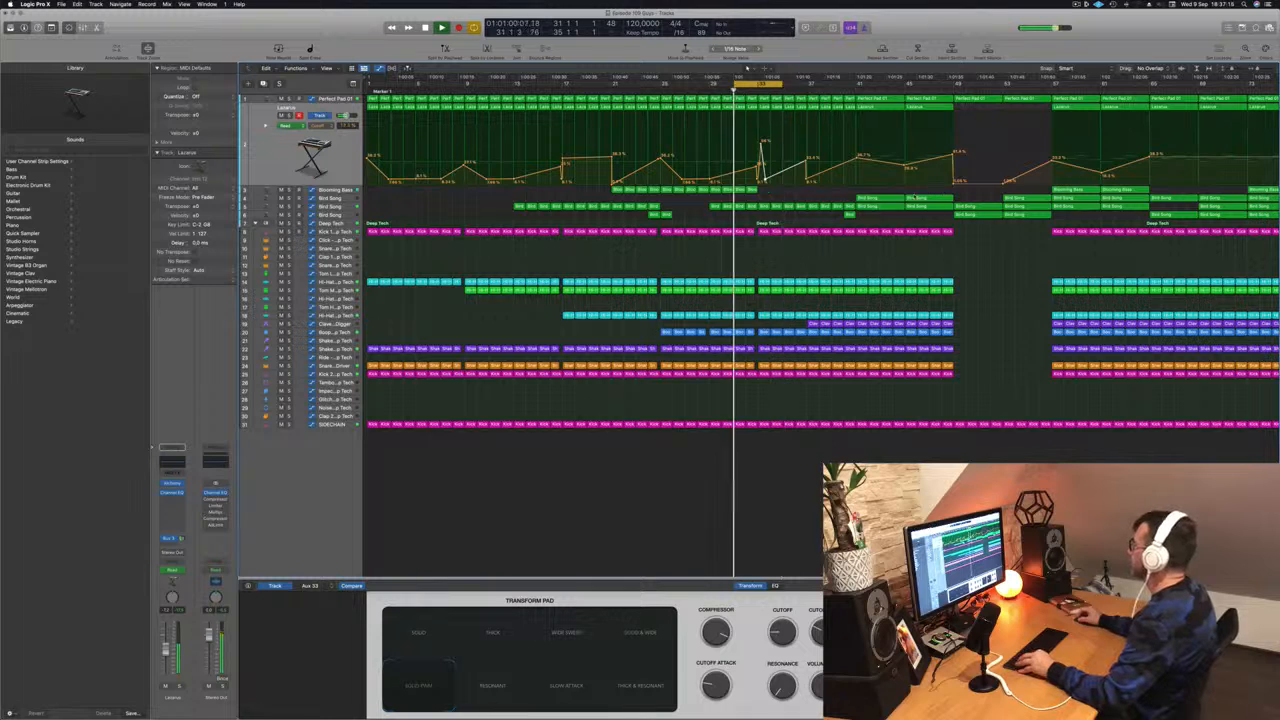
key(super+Left)
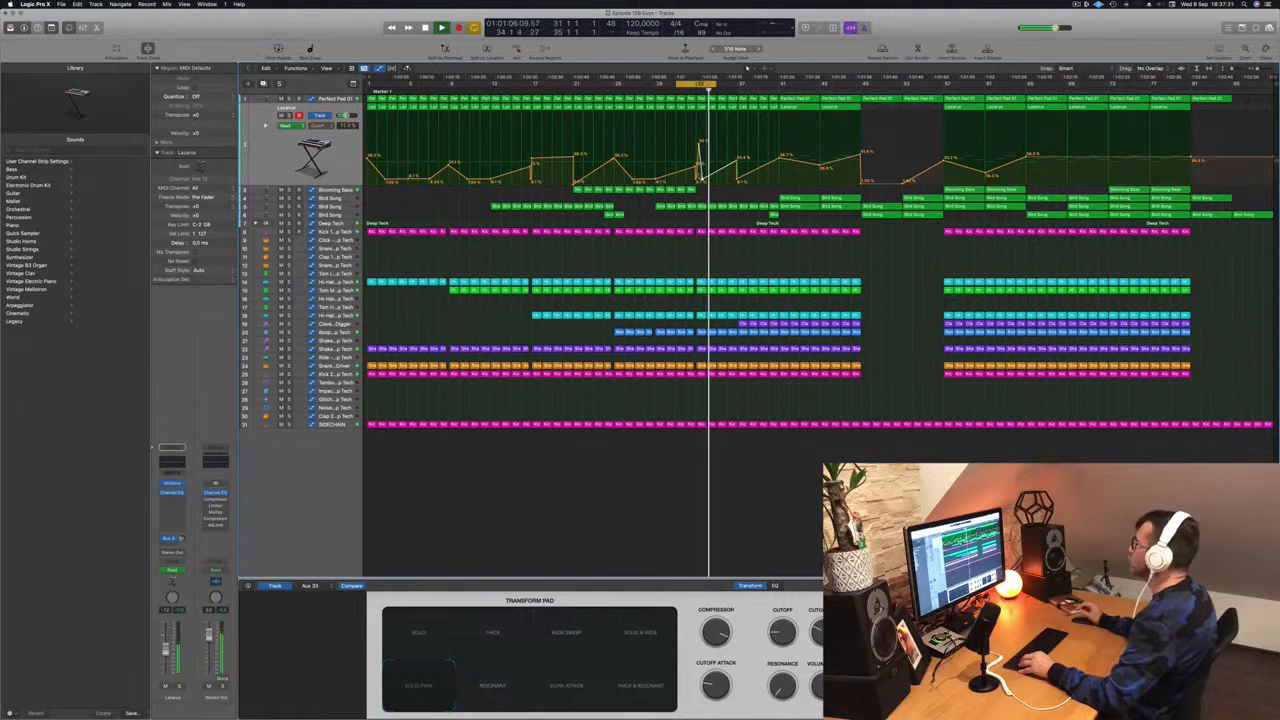
key(super+Right)
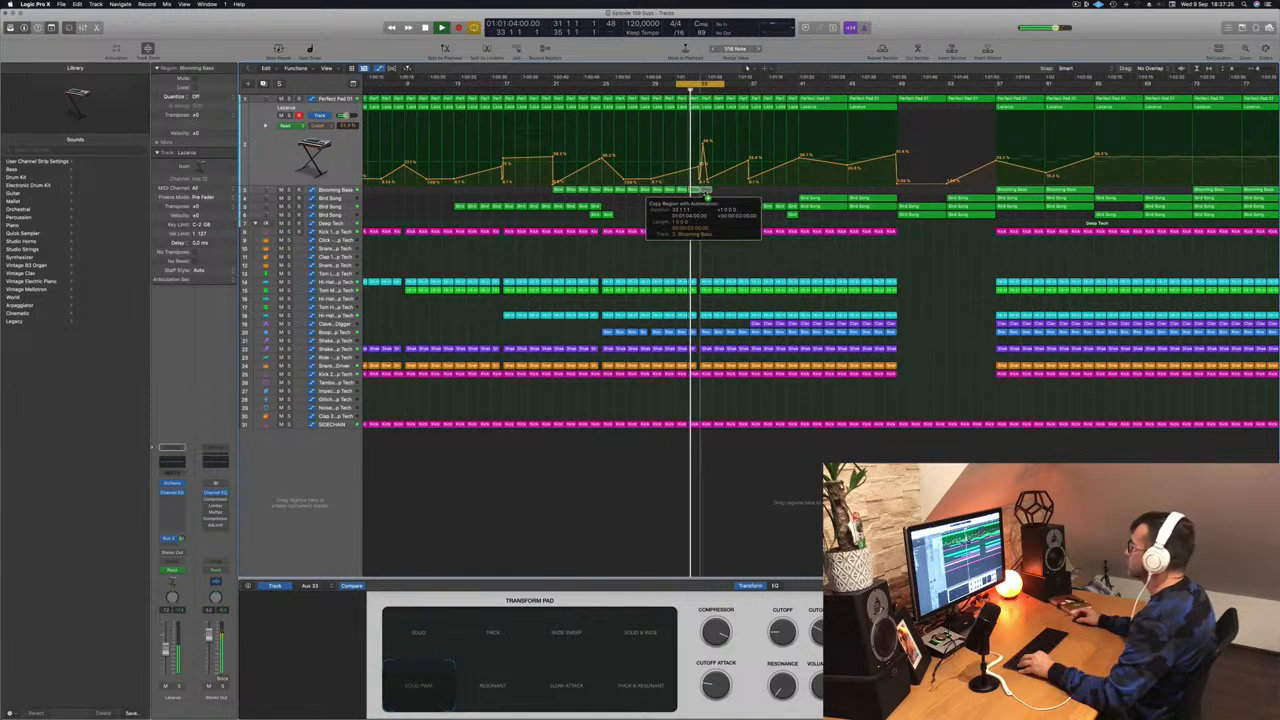
- Copy the Blooming Bass regions with automation to bar 33 and further along
drag(704, 193, 705, 193)
click(342, 191)
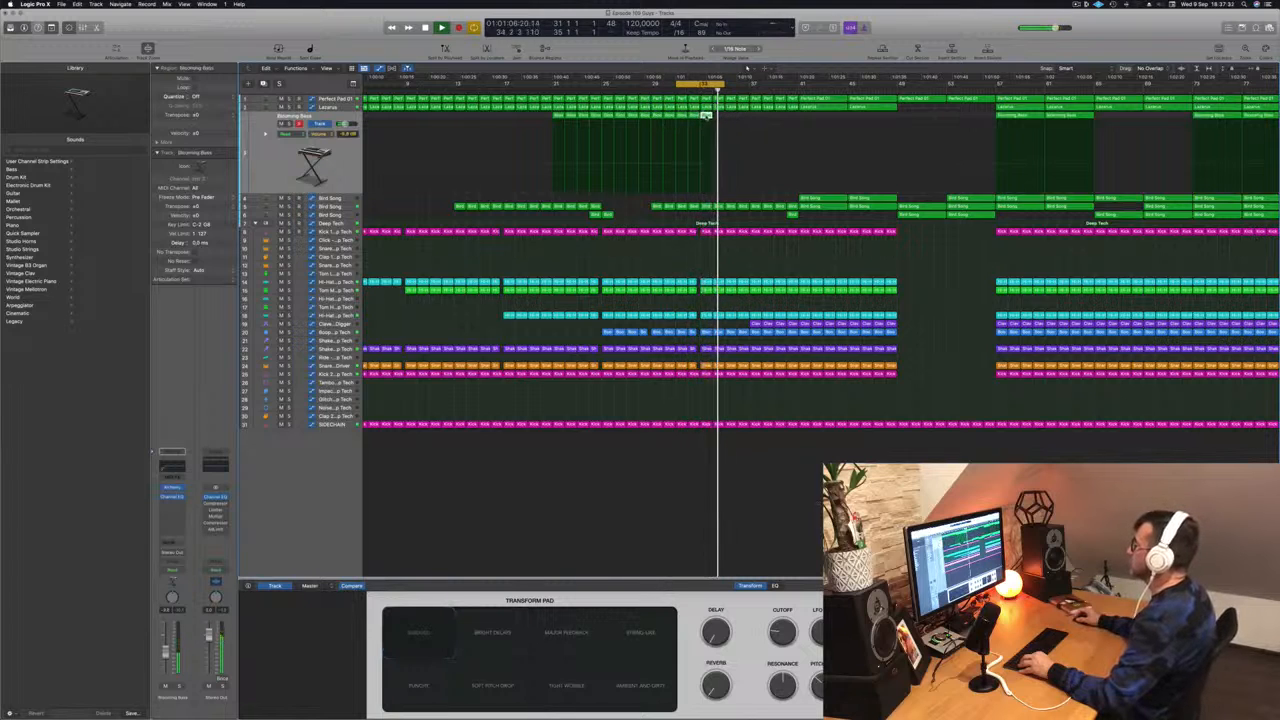
drag(713, 118, 720, 117)
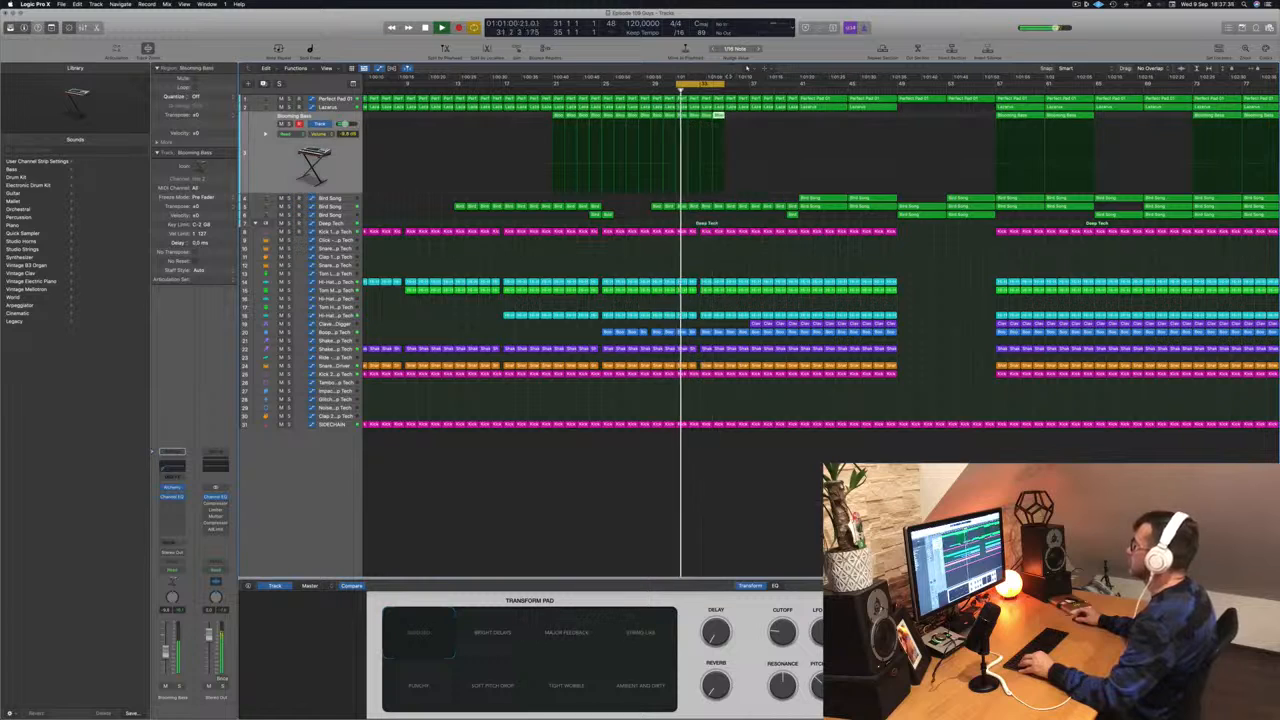
scroll(724, 118, down, 5)
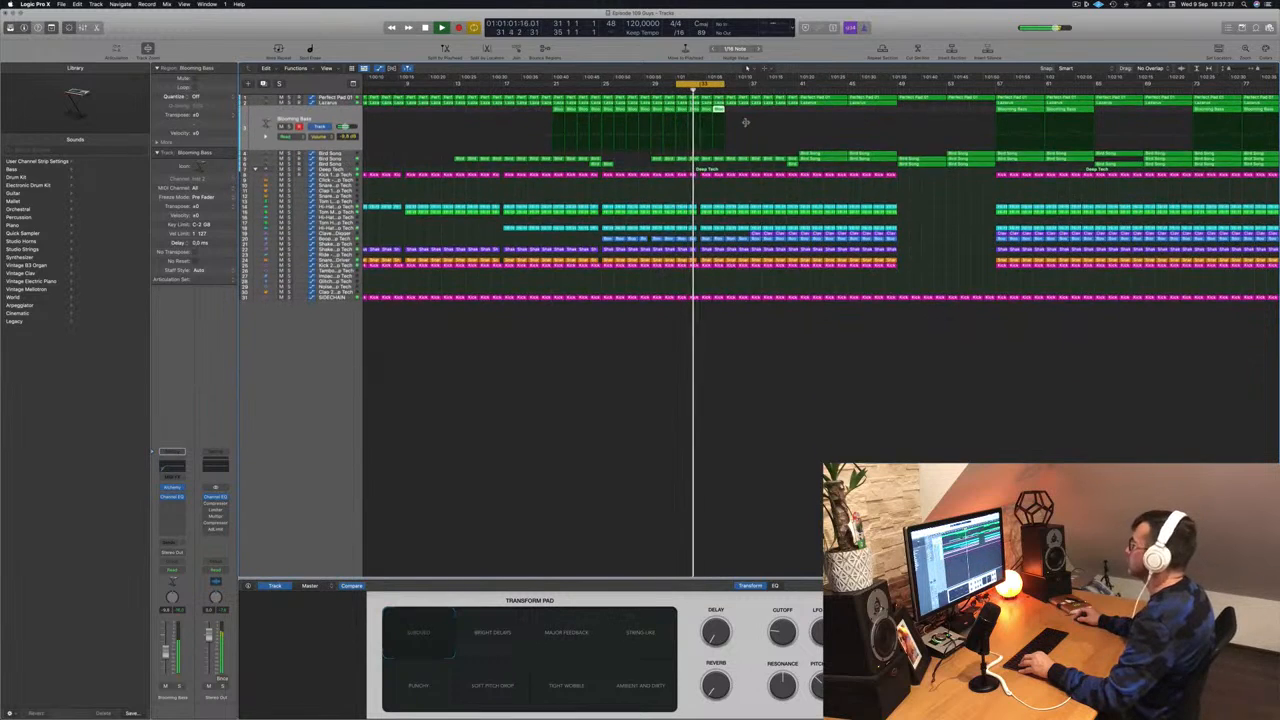
scroll(746, 124, up, 2)
scroll(746, 124, up, 8)
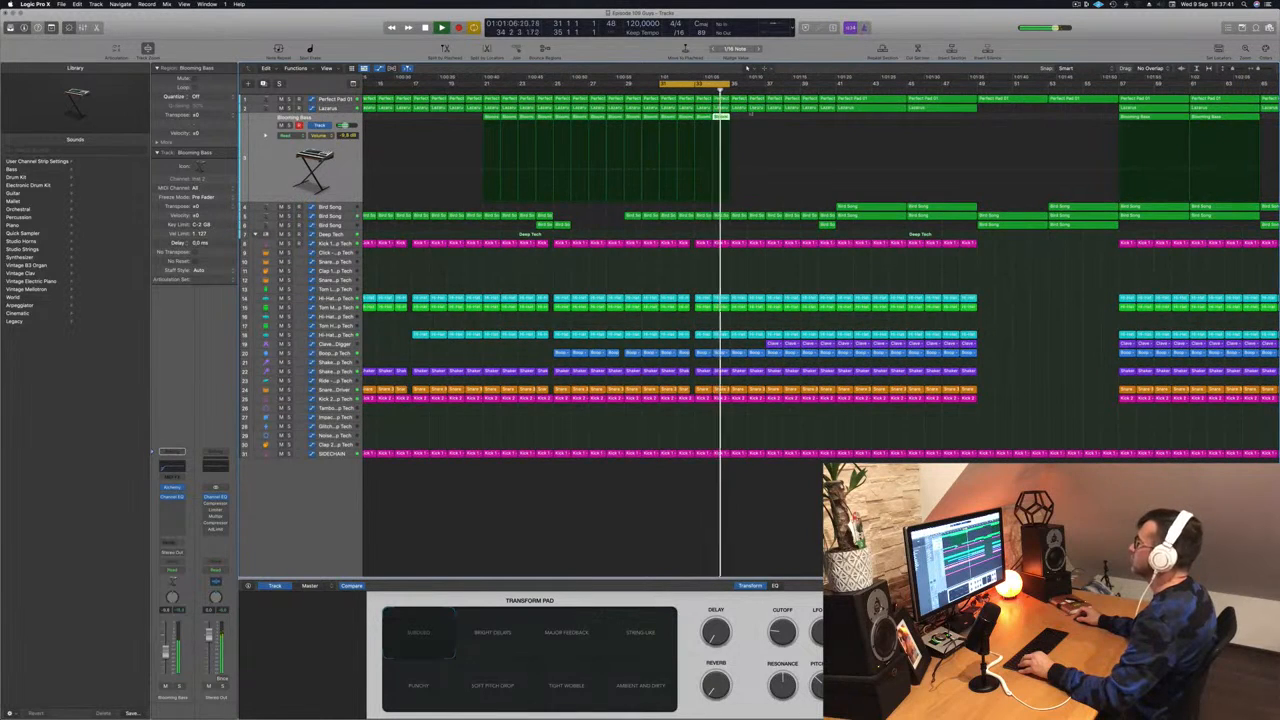
key(Up)
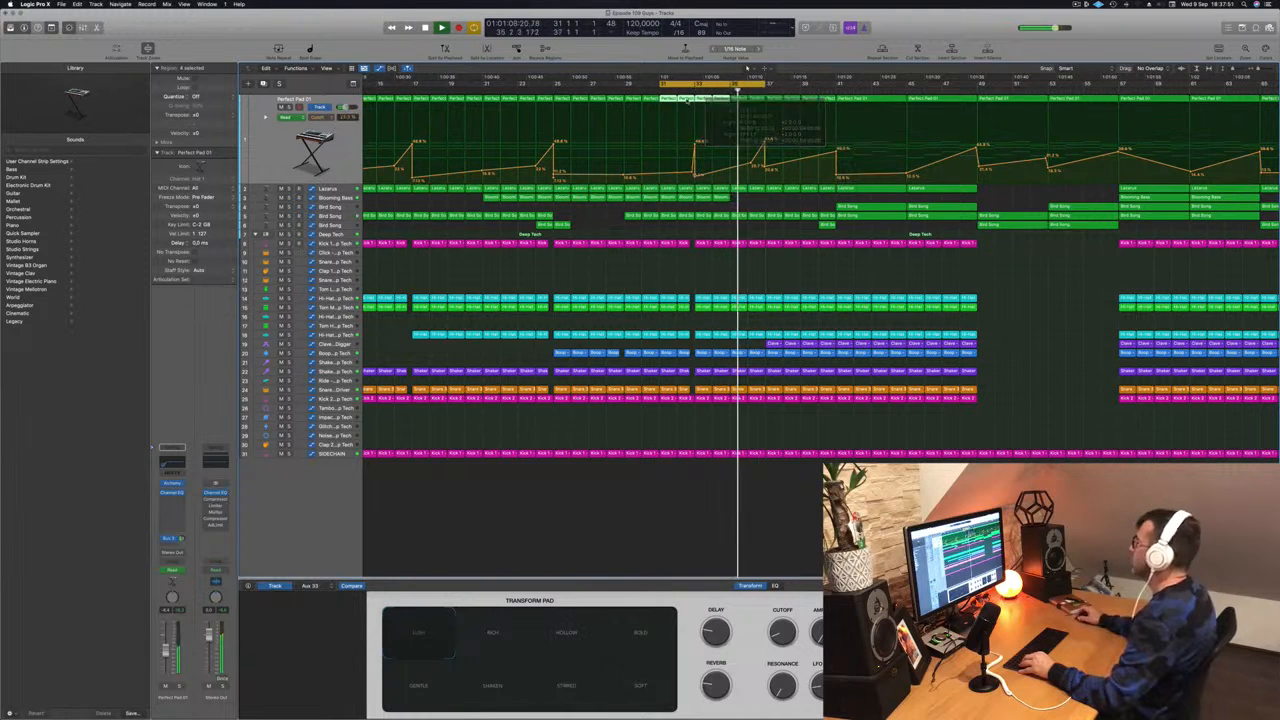
- Zoom out to see more bars and switch to the Lazarus track's automation lane
key(super+Left)
key(super+Left)
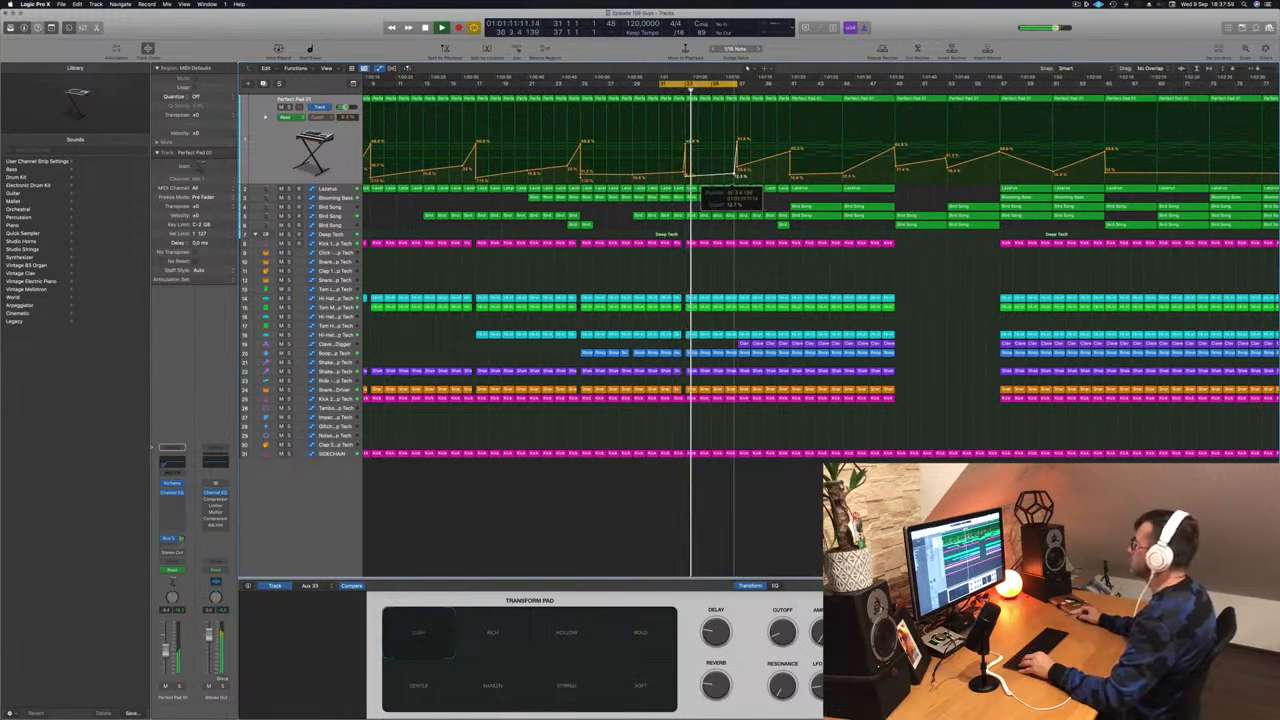
click(342, 189)
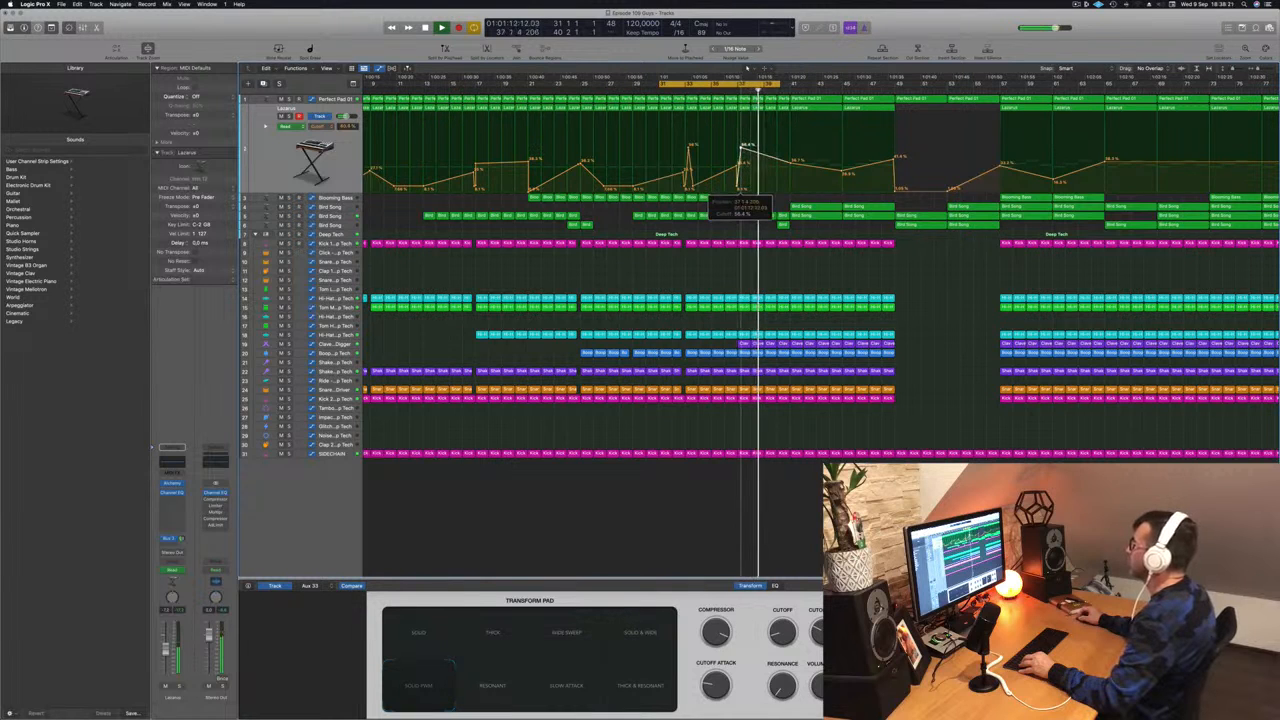
- Nudge the automation point near bar 37 later and extend the cycle to end at bar 43
click(735, 89)
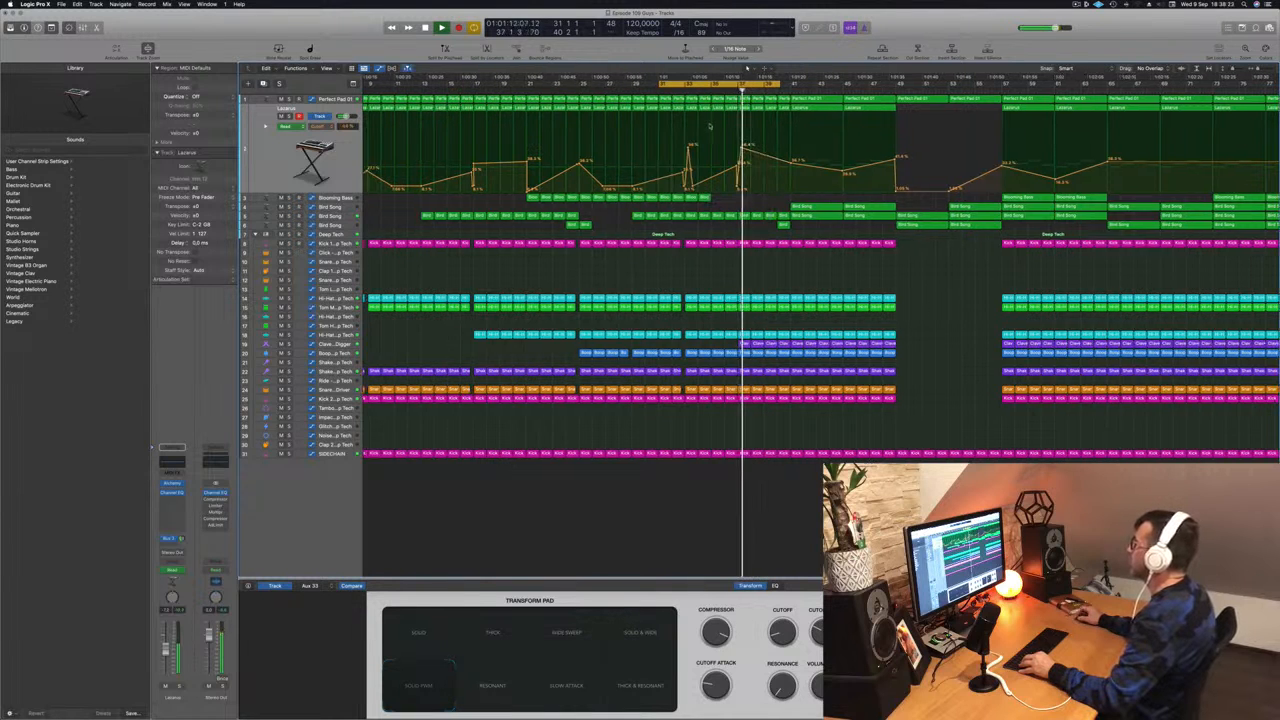
scroll(710, 123, right, 6)
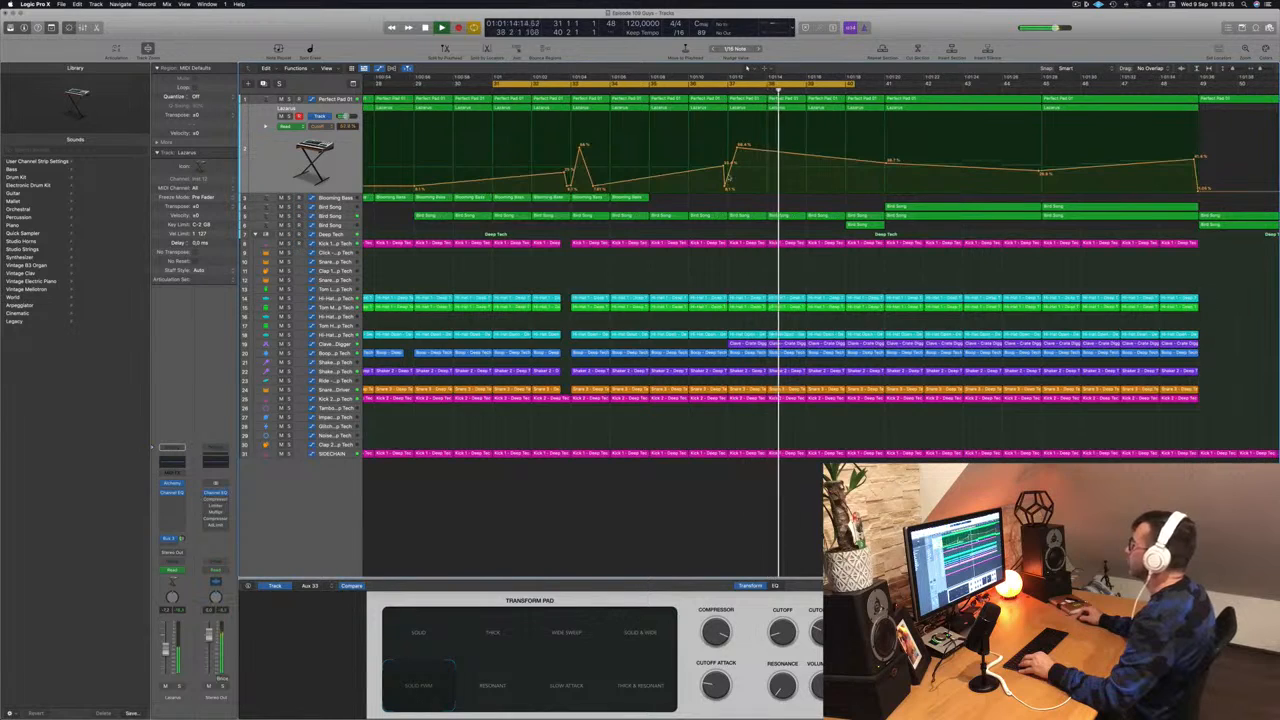
drag(725, 188, 728, 189)
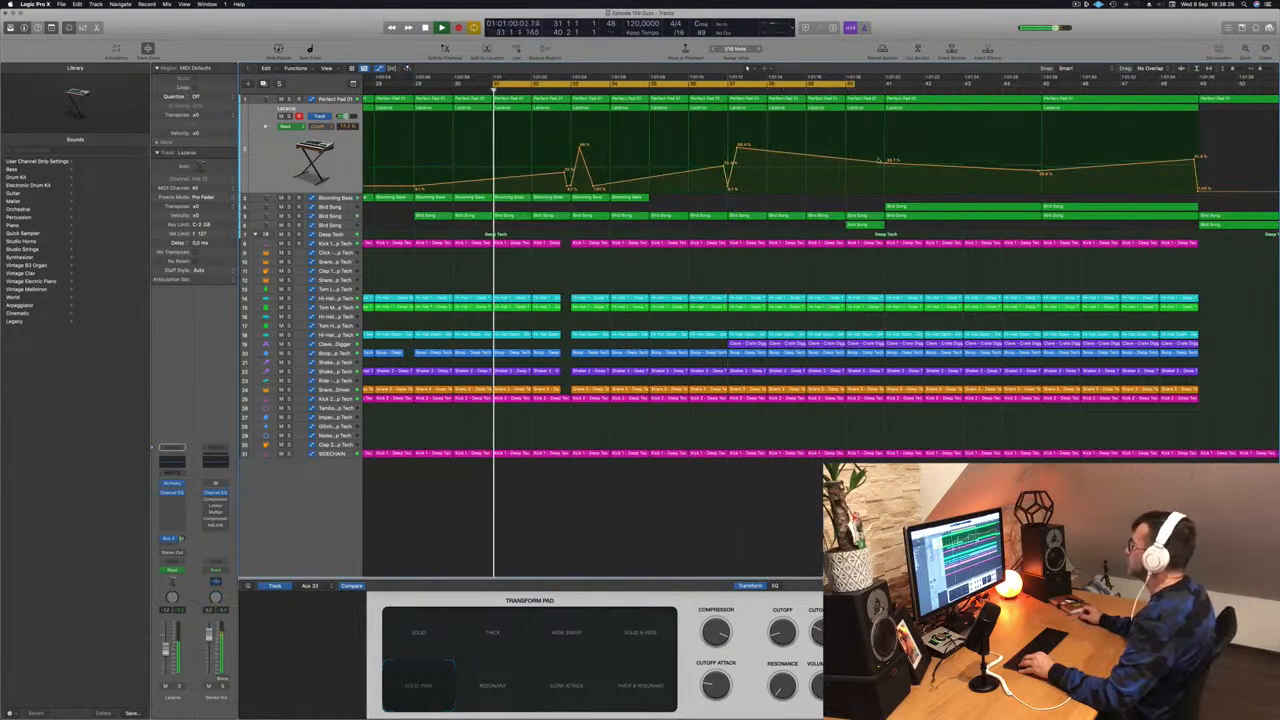
drag(855, 85, 964, 85)
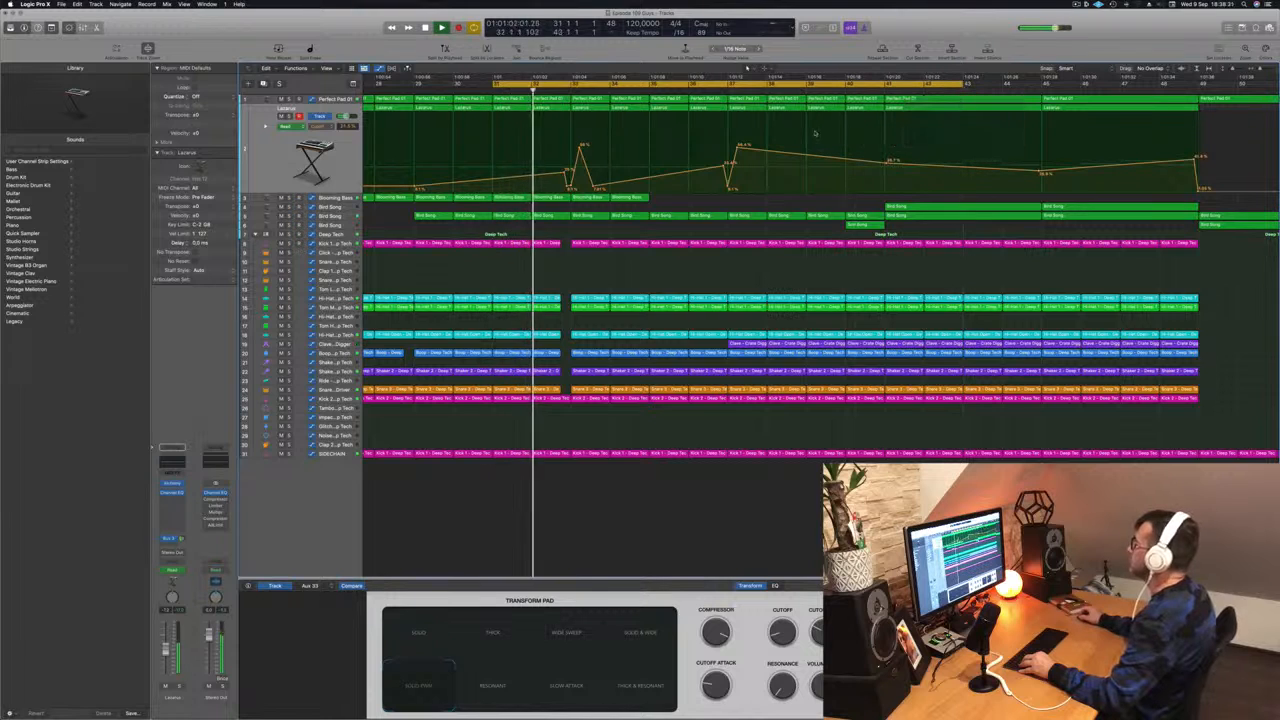
- Copy two Blooming Bass regions with automation later, save, and add an empty Lazarus duplicate track
key(super+Left)
key(super+Left)
key(super+Left)
key(super+Left)
key(super+Left)
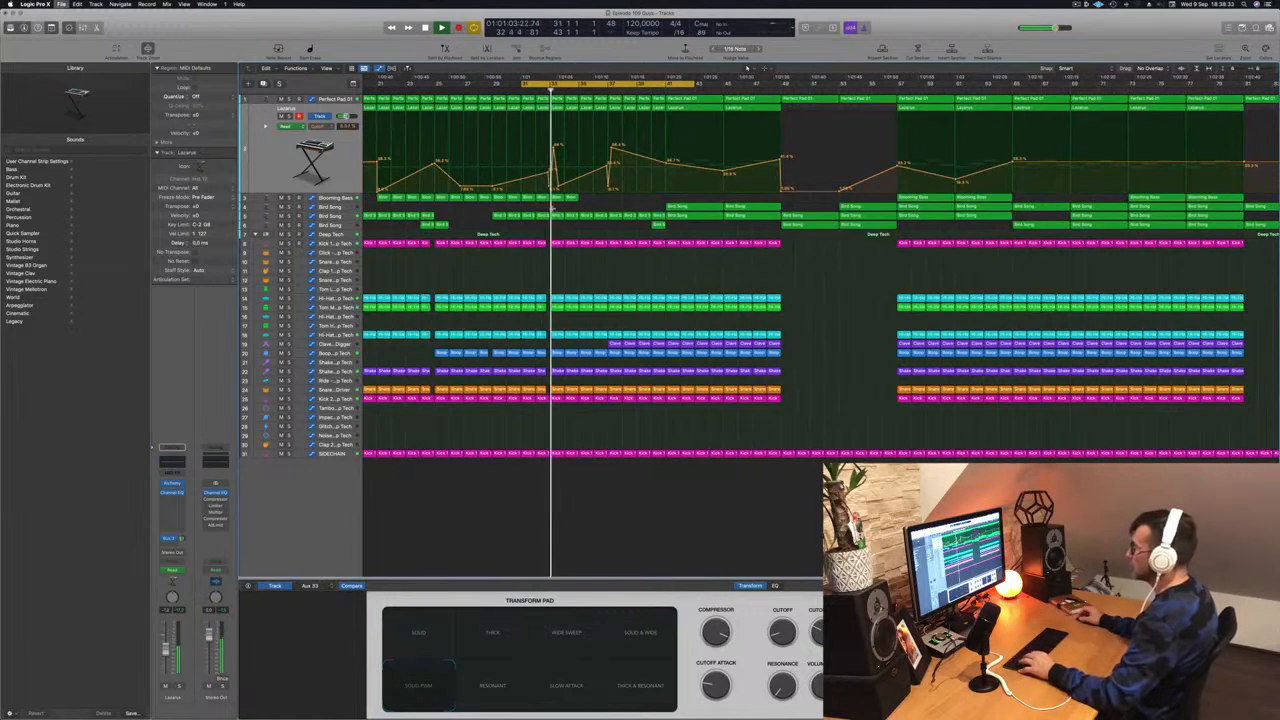
drag(588, 200, 646, 201)
scroll(630, 205, down, 3)
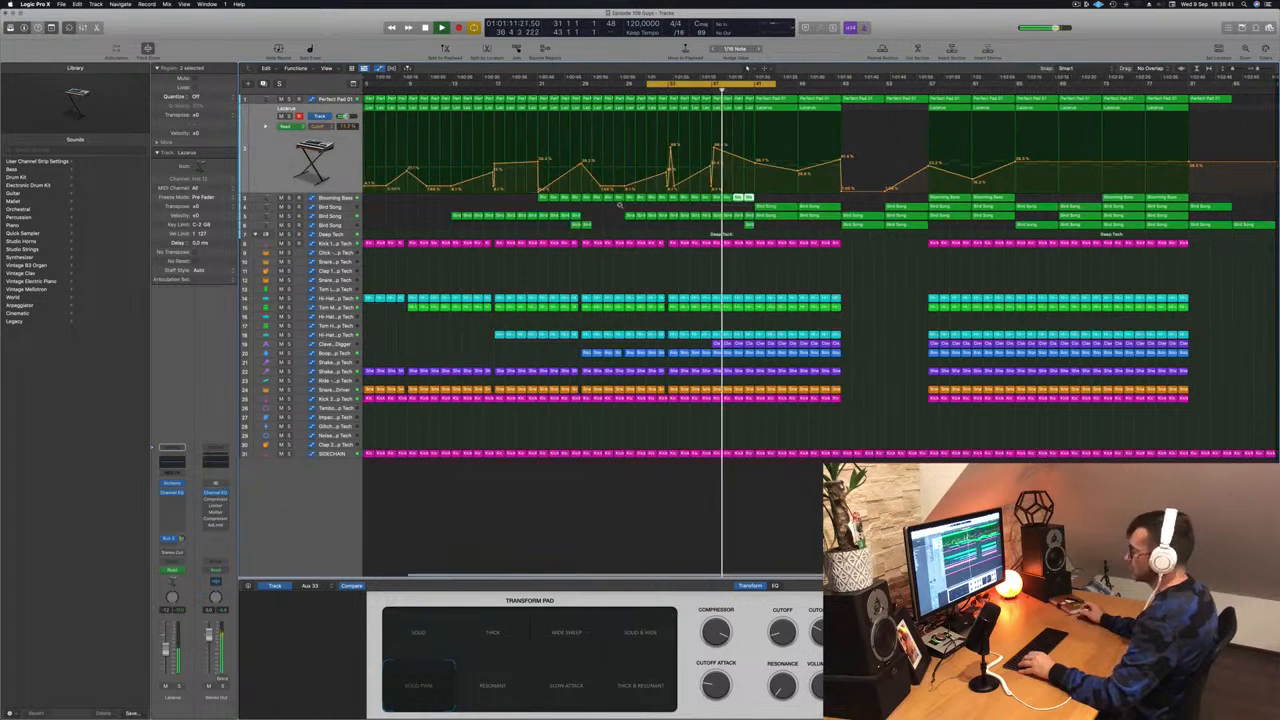
key(super+s)
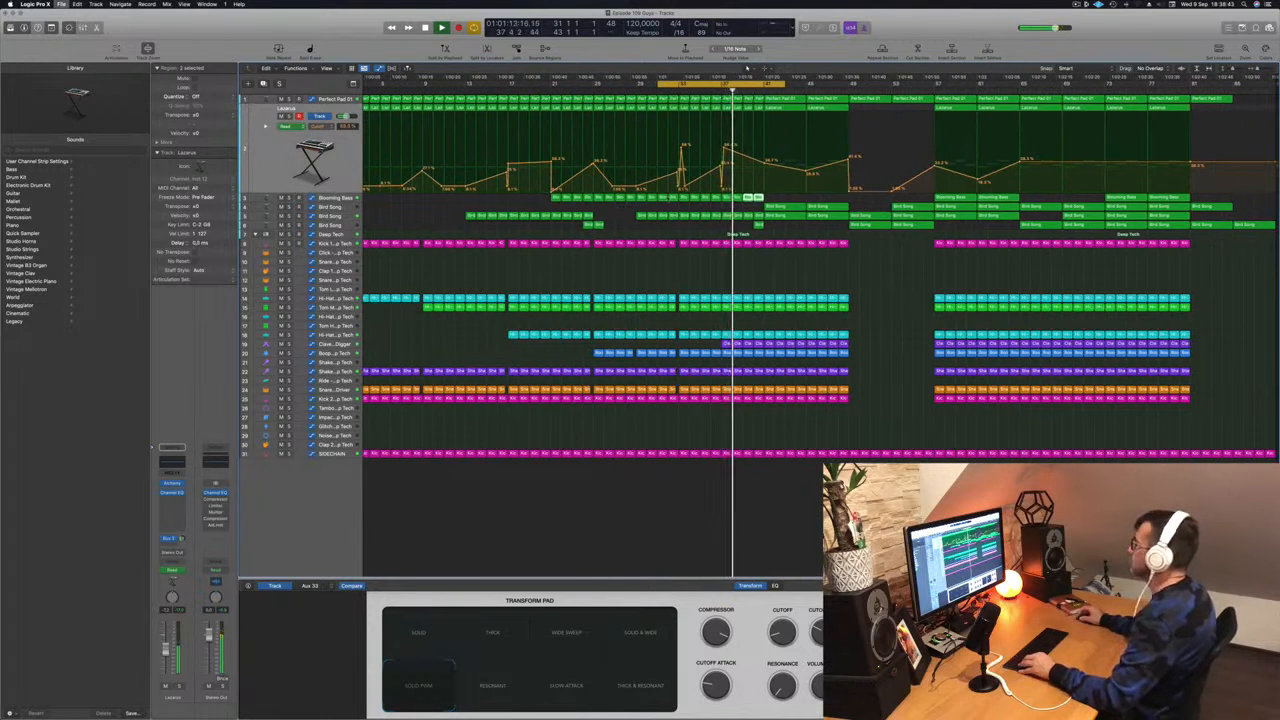
key(super+d)
key(a)
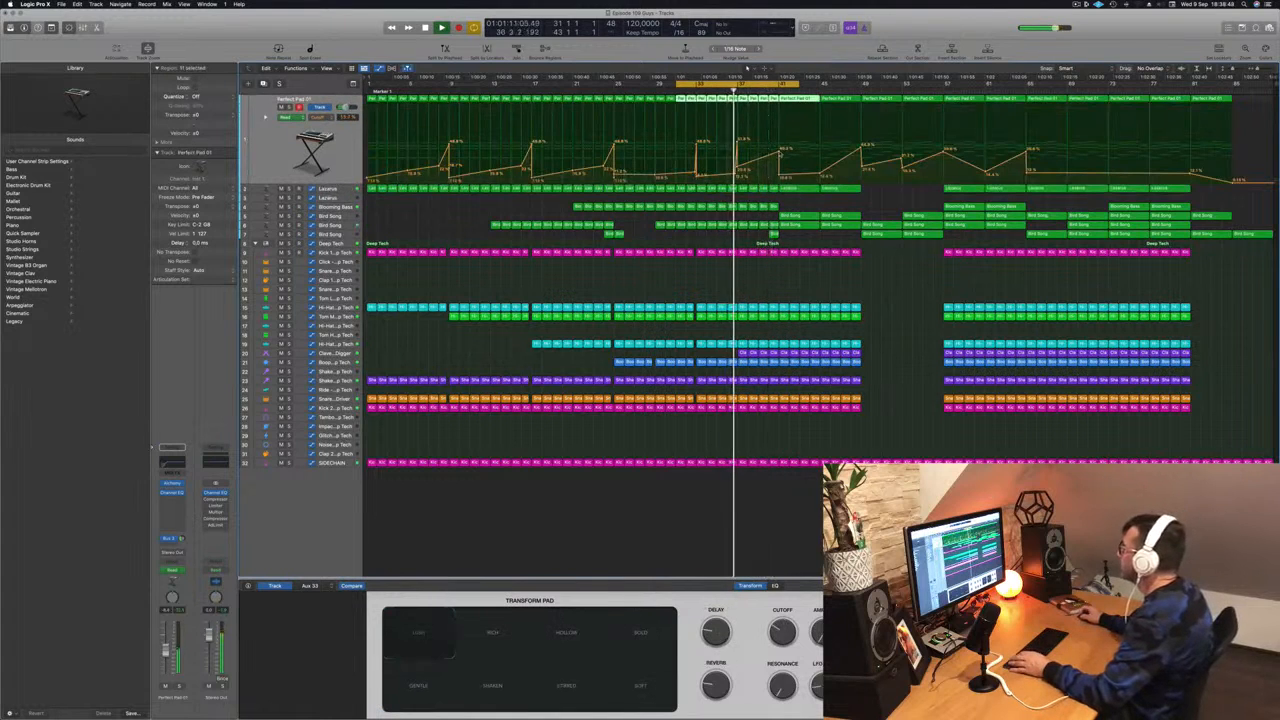
- Add a point to the Perfect Pad automation and copy a Bird Song region to bar 33
click(781, 149)
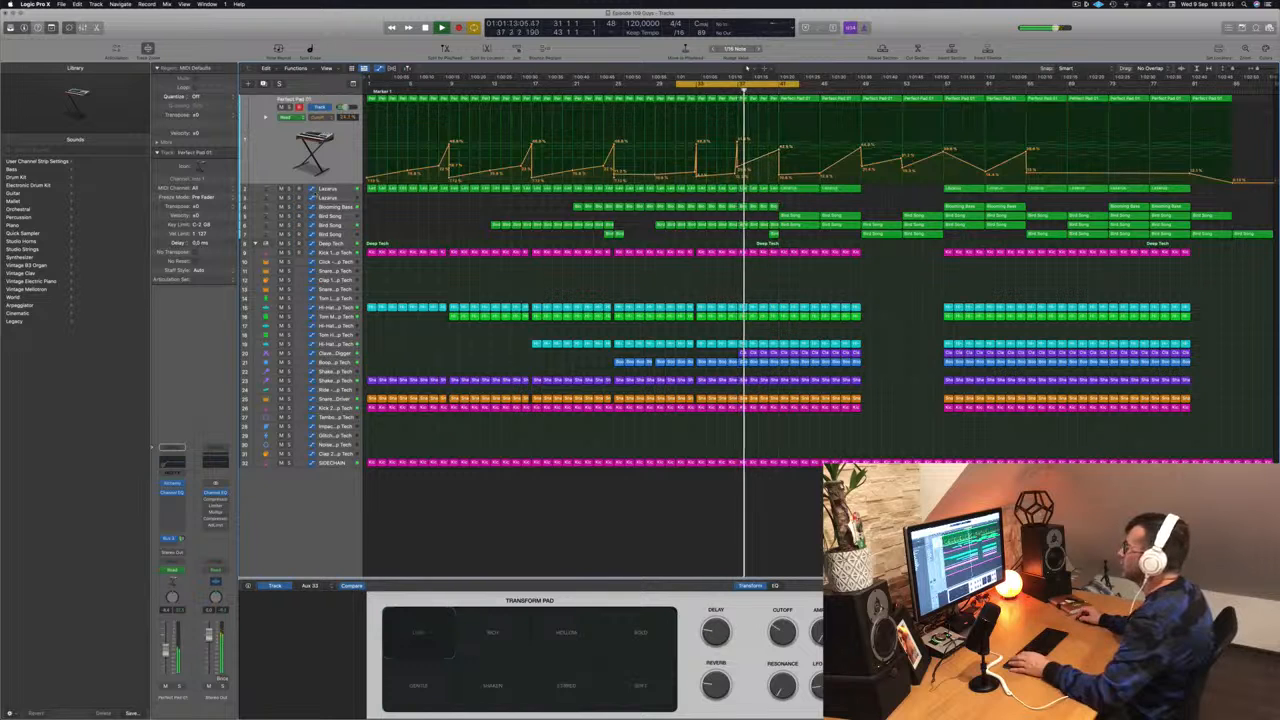
click(298, 188)
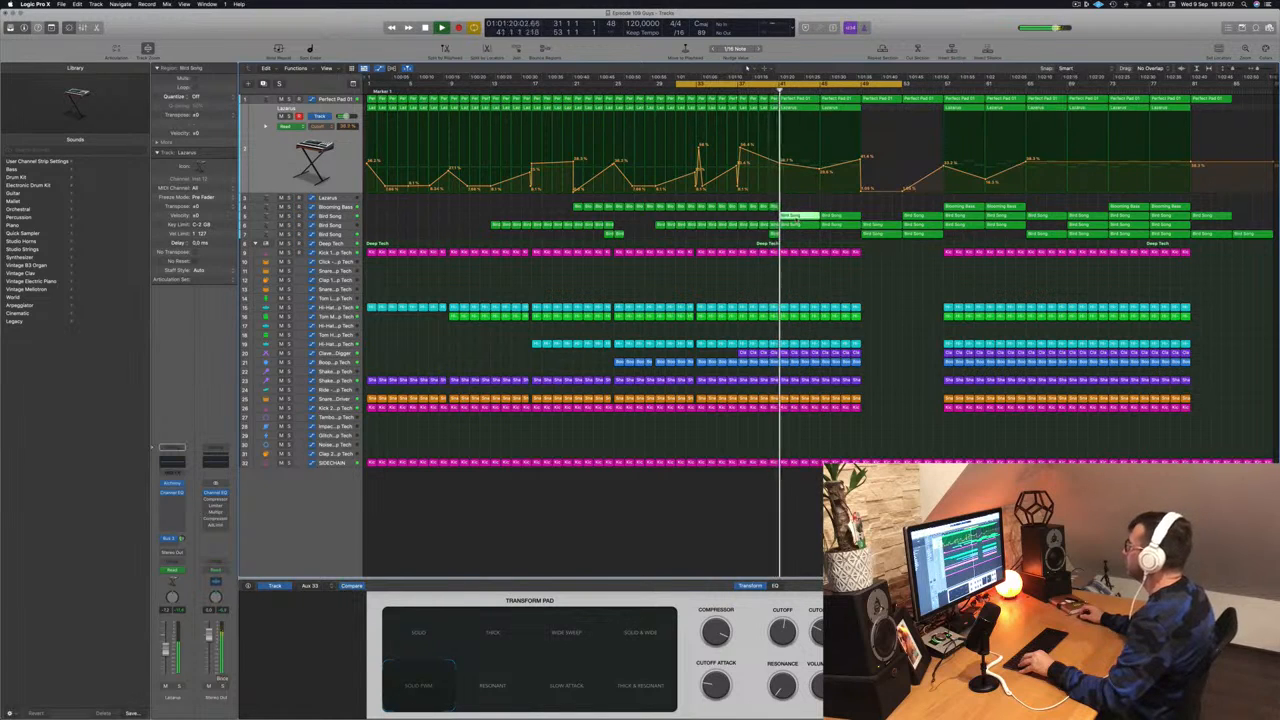
drag(796, 219, 713, 217)
- Split the copied Bird Song region at bar 33 and select the Bird Song track
super+double_click(717, 218)
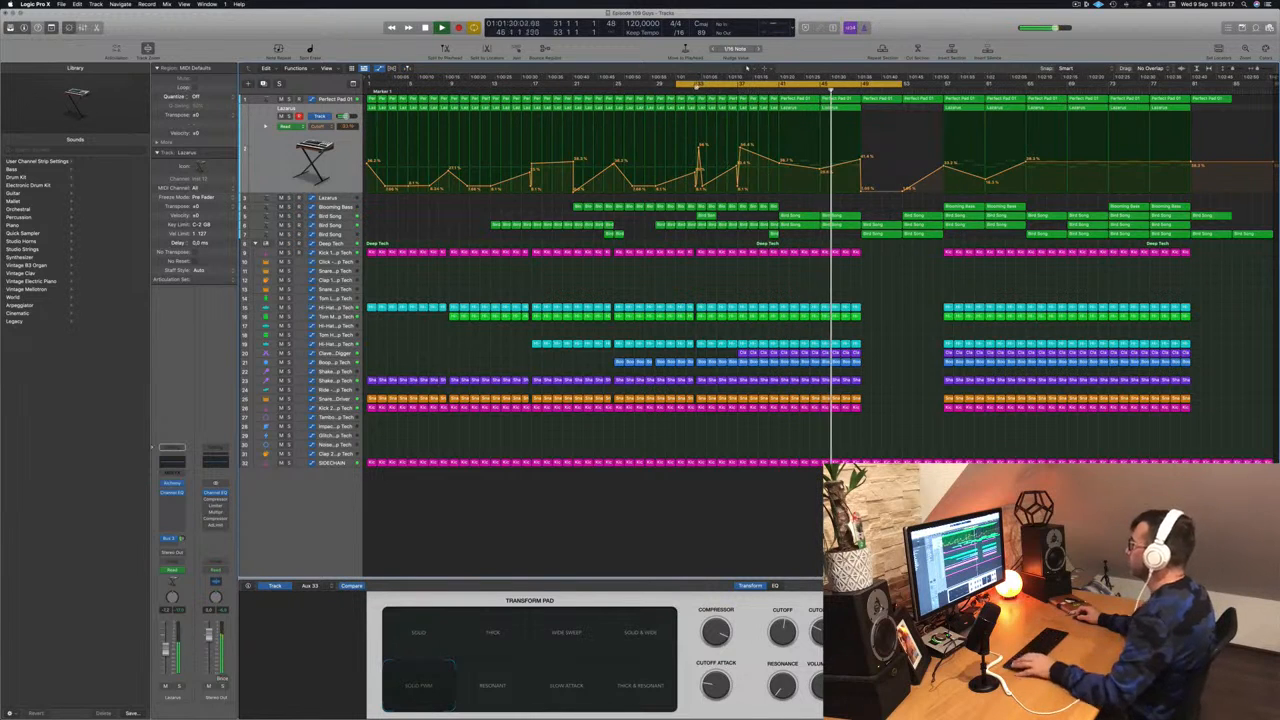
scroll(687, 139, up, 5)
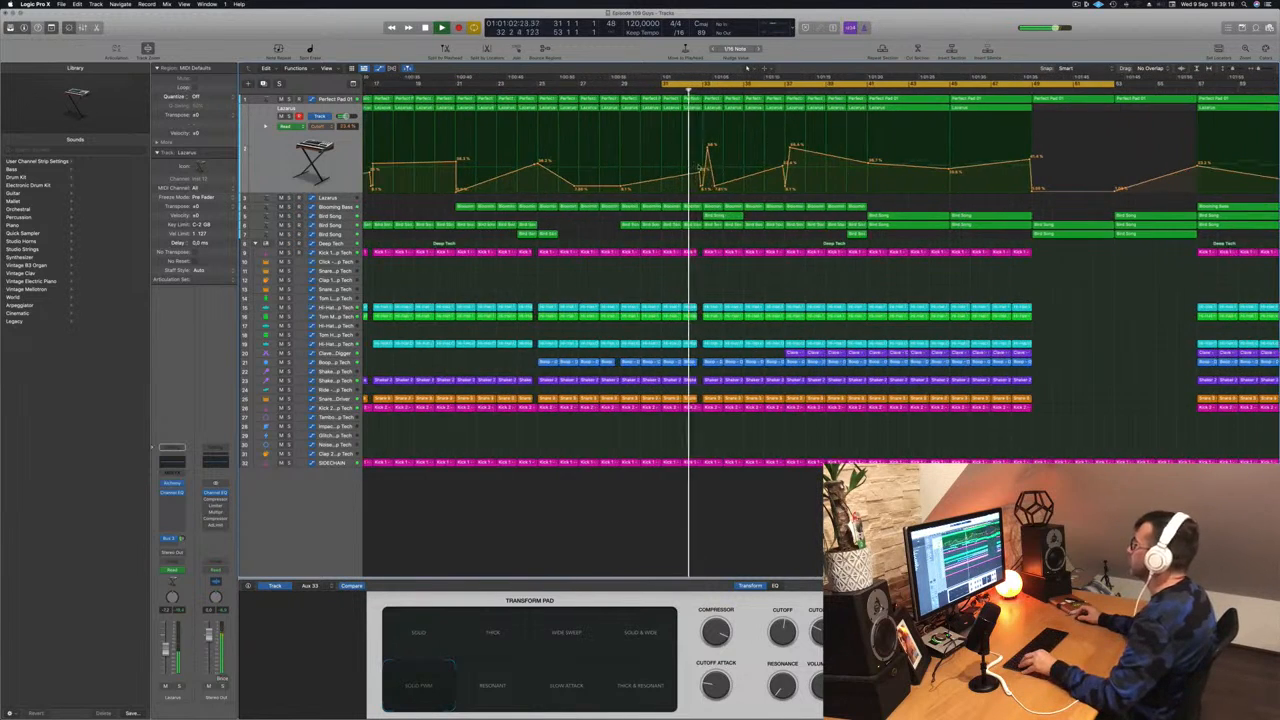
scroll(677, 165, down, 3)
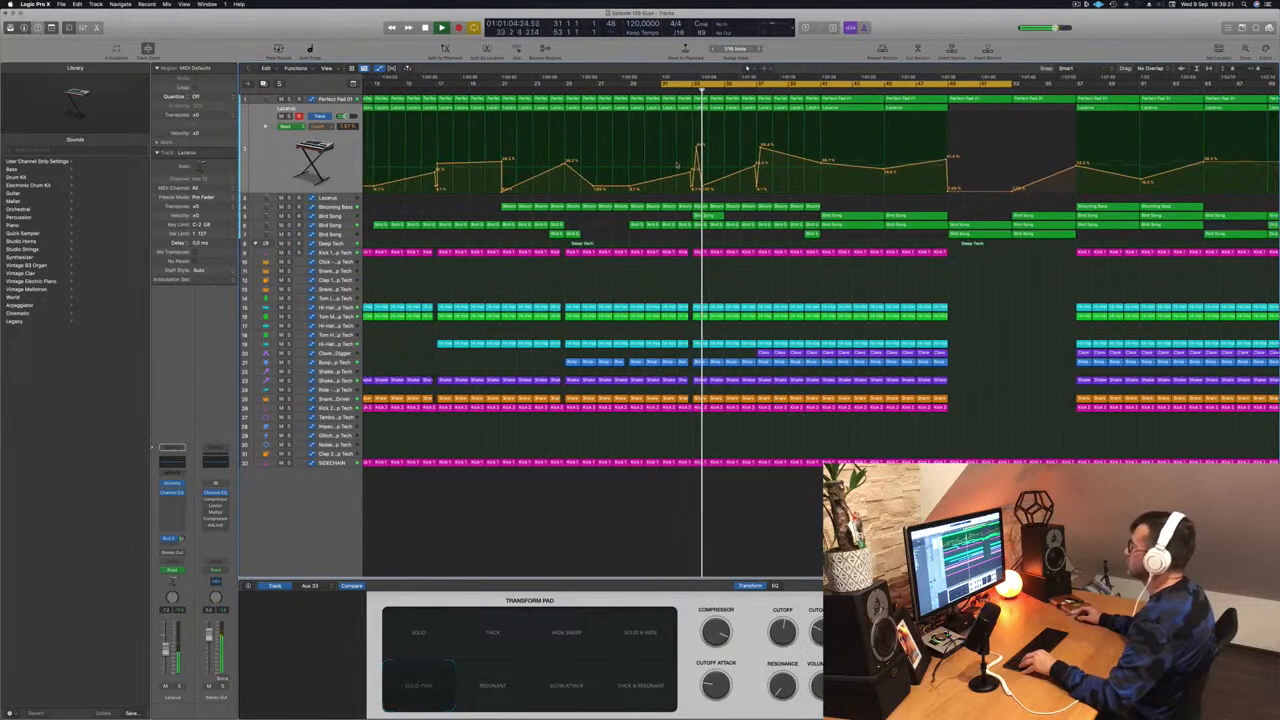
click(707, 216)
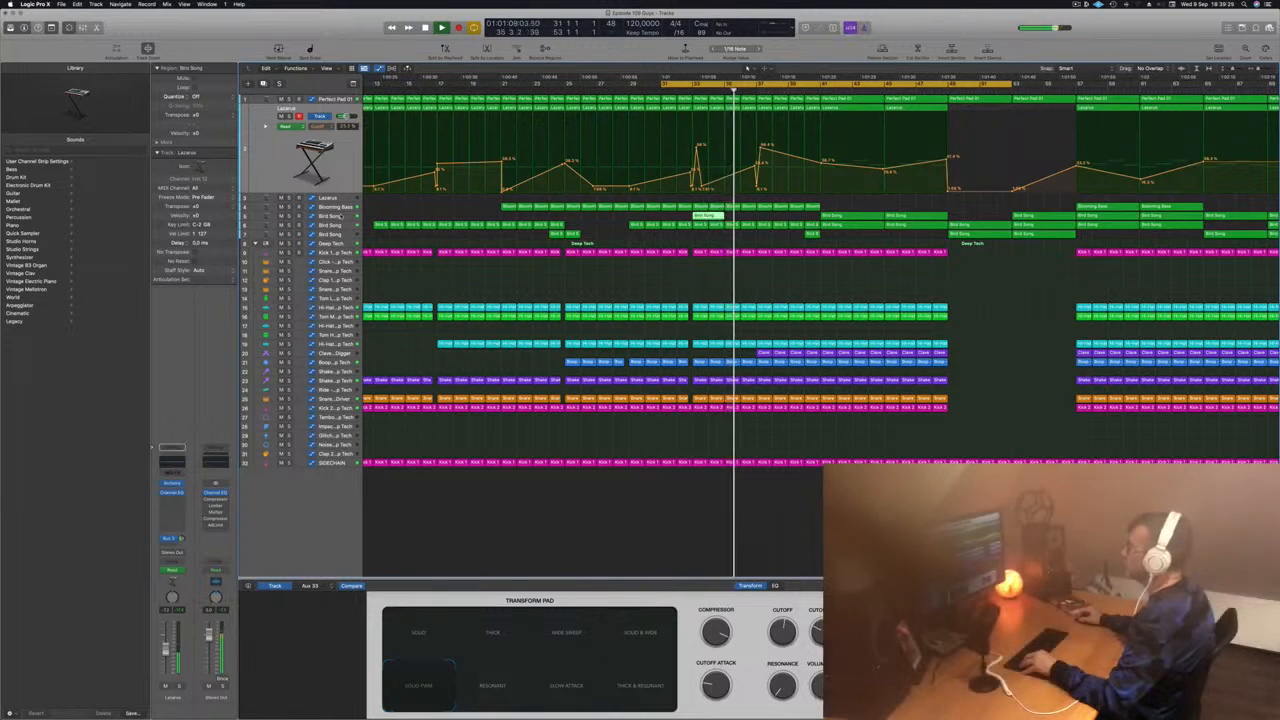
click(346, 217)
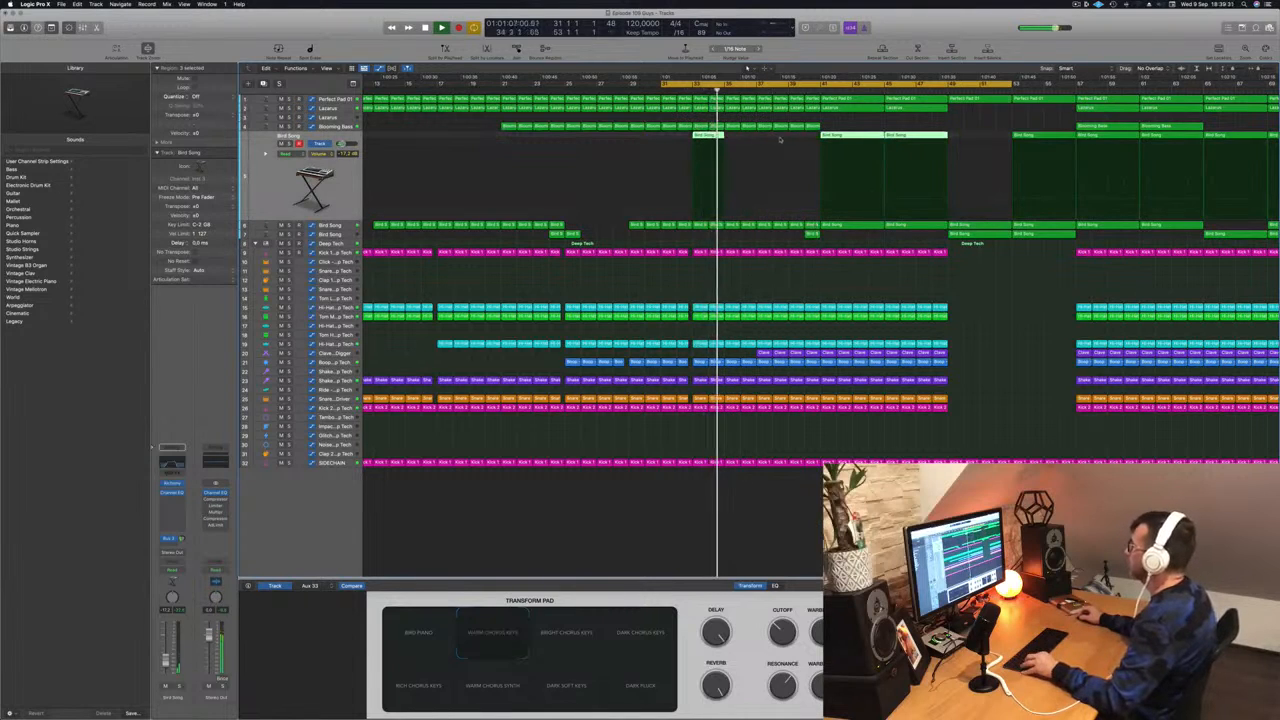
- Copy the short Bird Song region on track 5, with its automation, to bar 37
click(759, 137)
drag(707, 136, 773, 144)
scroll(768, 145, left, 3)
scroll(767, 152, down, 4)
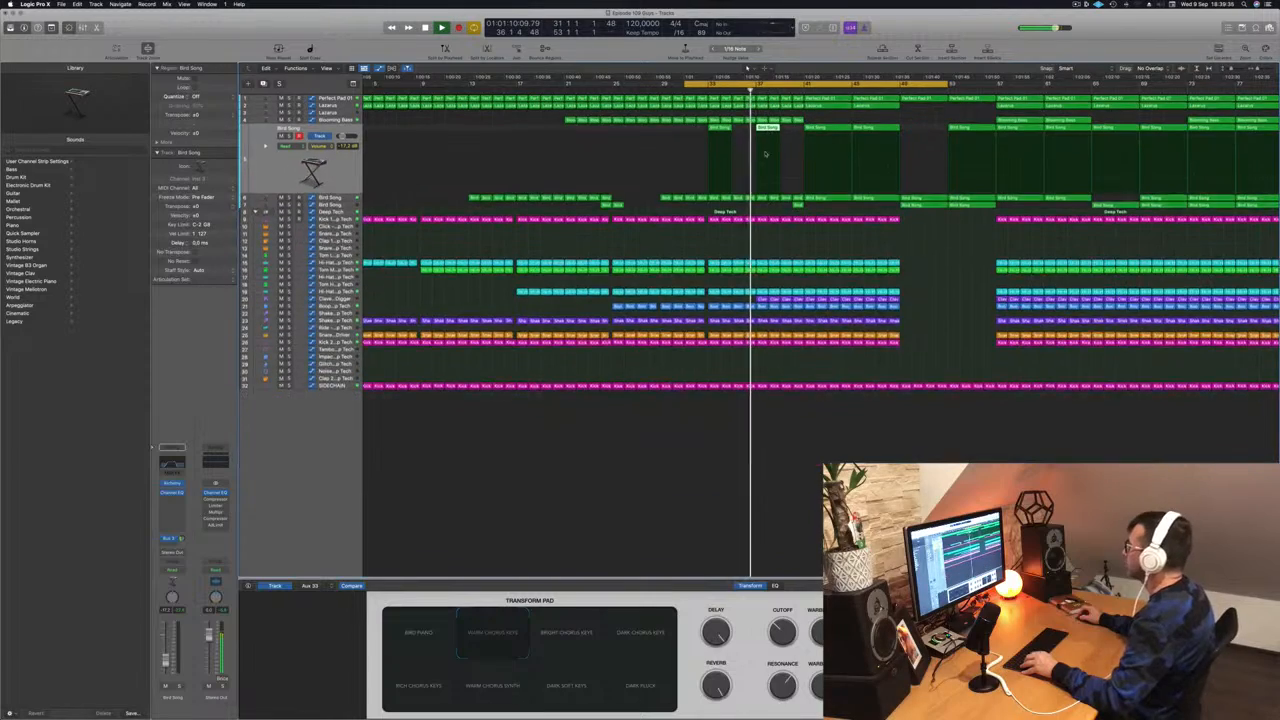
scroll(766, 153, down, 3)
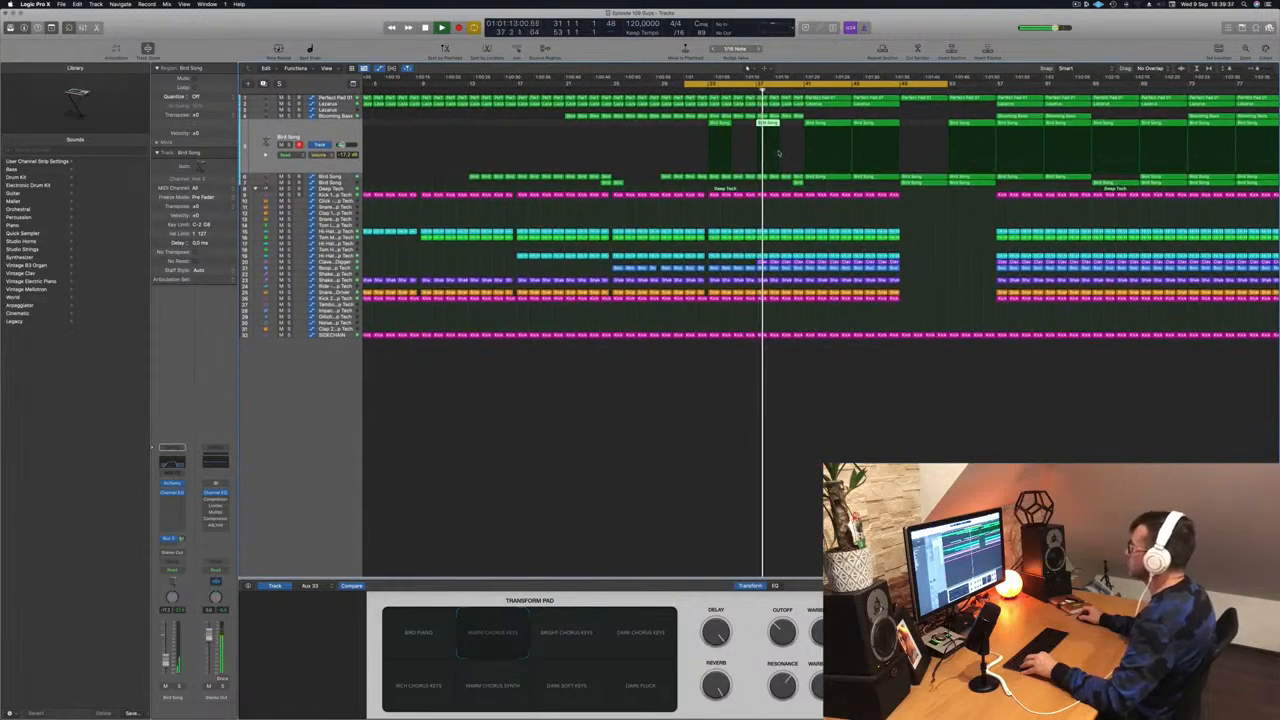
scroll(787, 153, right, 2)
scroll(787, 153, up, 3)
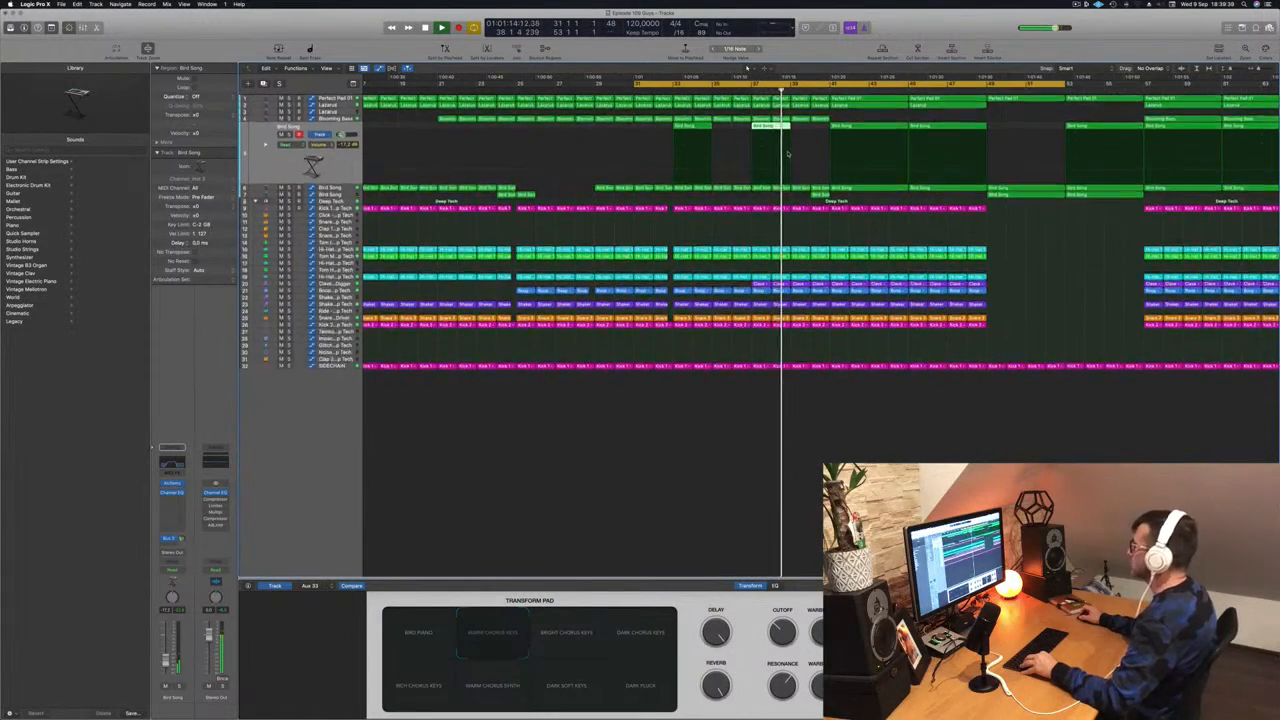
scroll(787, 153, up, 3)
scroll(760, 220, left, 2)
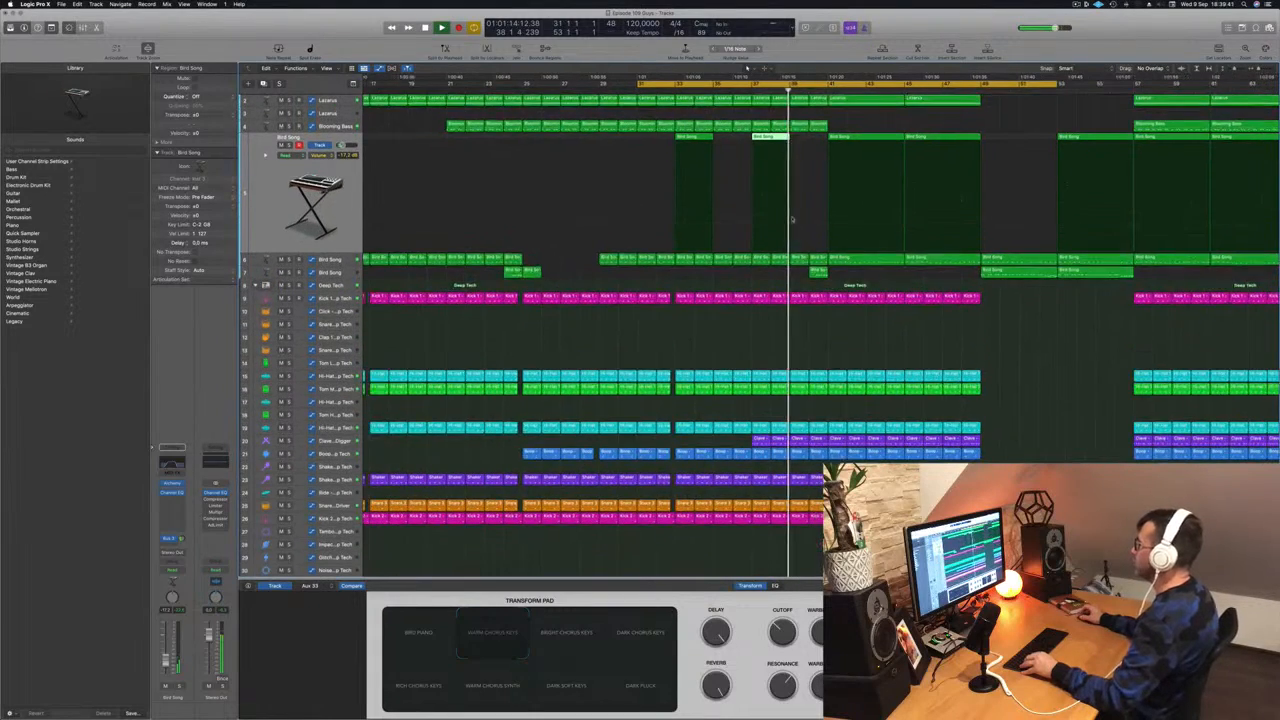
scroll(718, 277, left, 3)
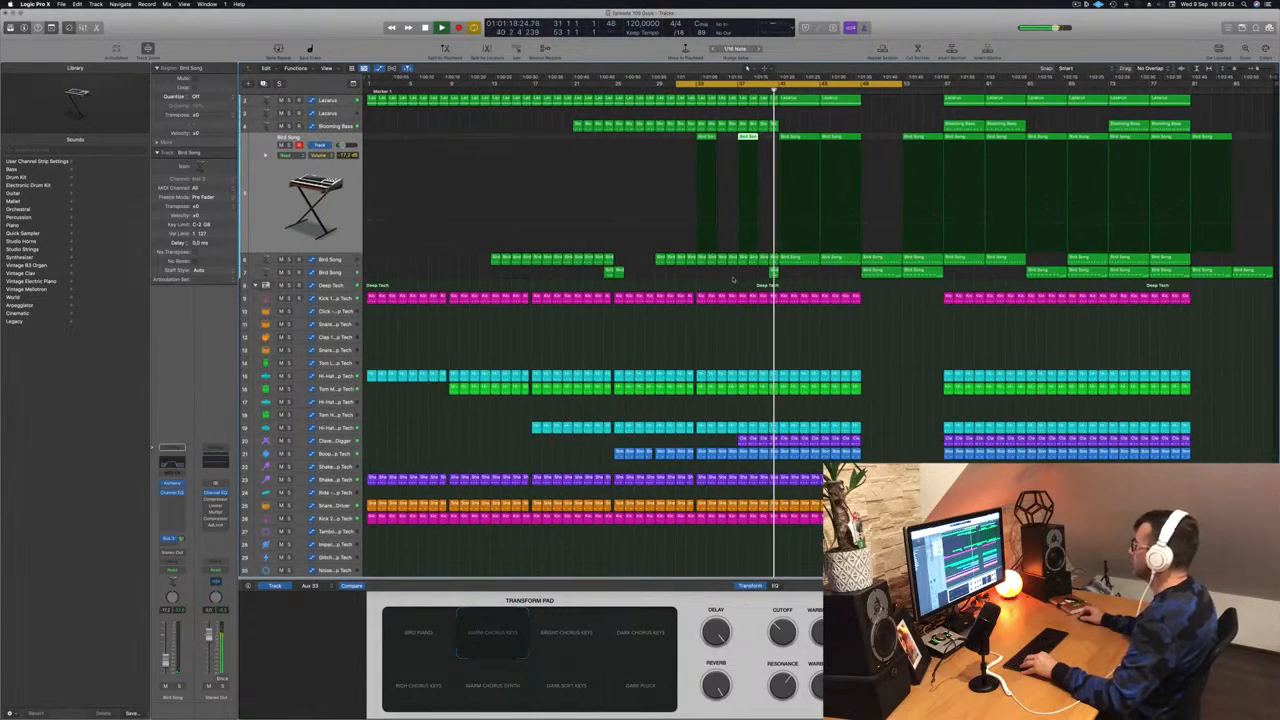
scroll(747, 280, right, 2)
scroll(831, 281, left, 2)
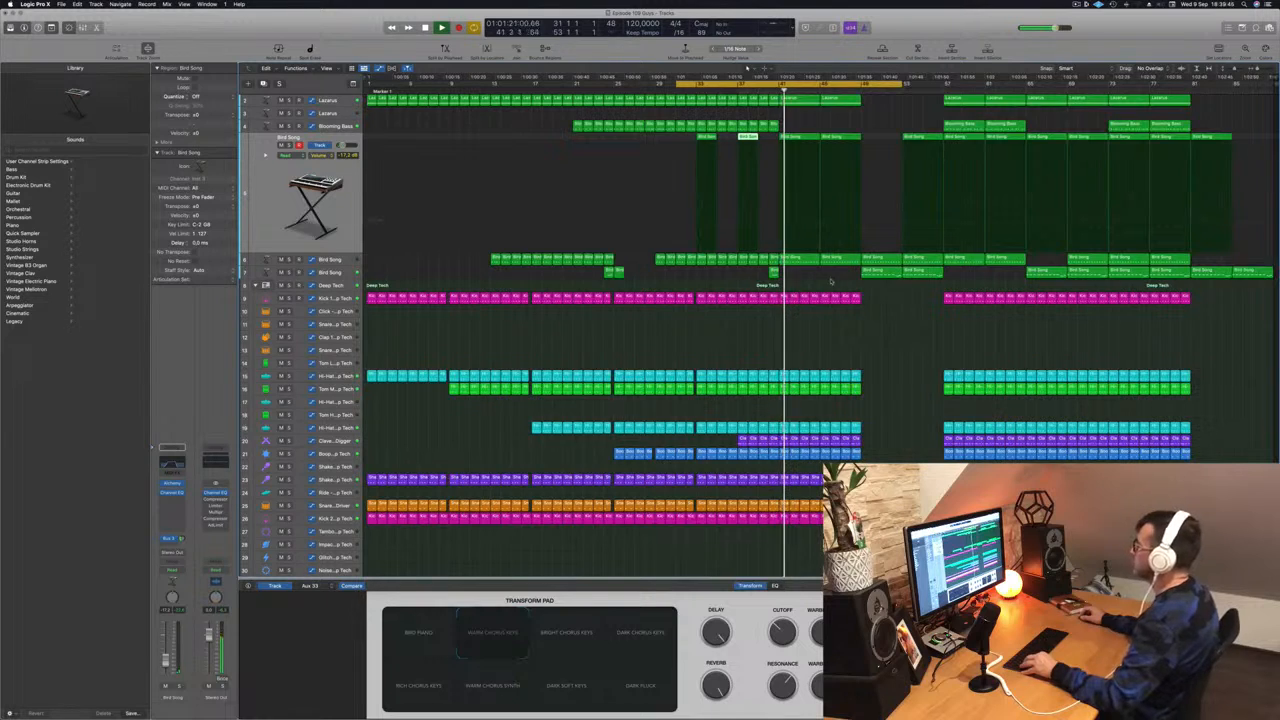
- Show the second Bird Song track's automation and move the playhead back to bar 40
click(343, 260)
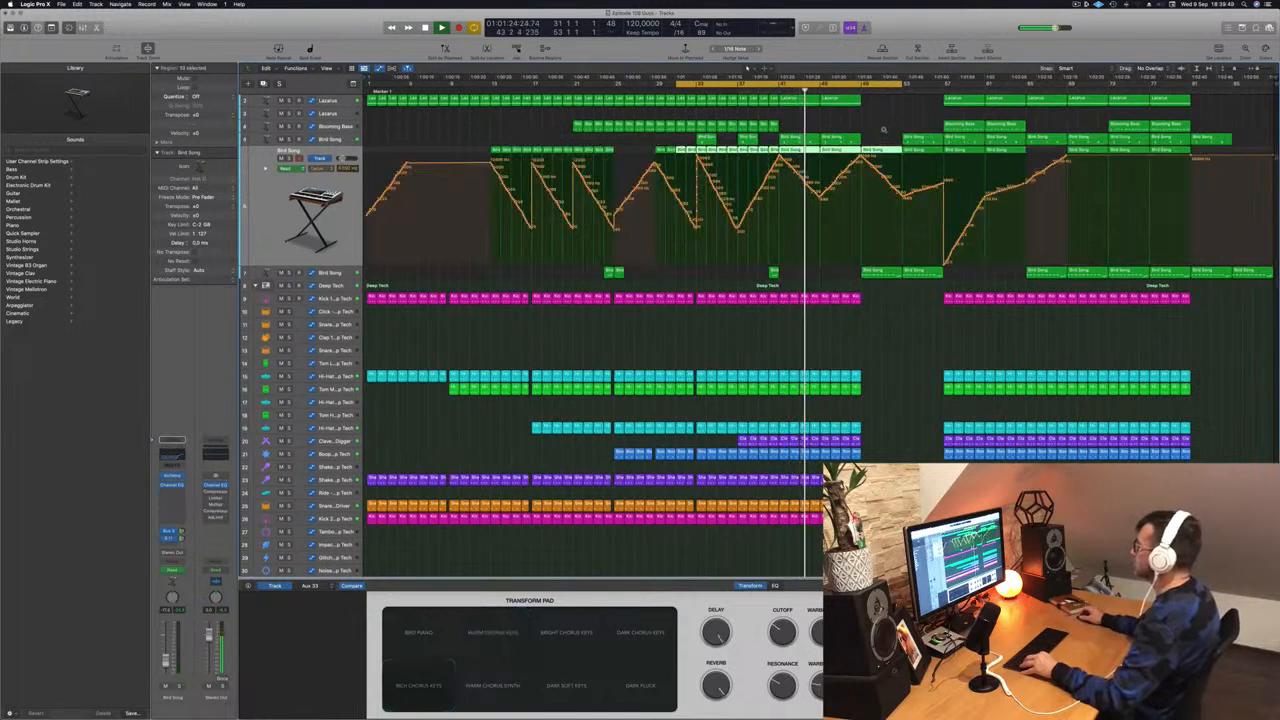
scroll(886, 128, right, 1)
key(super+Right)
key(super+Left)
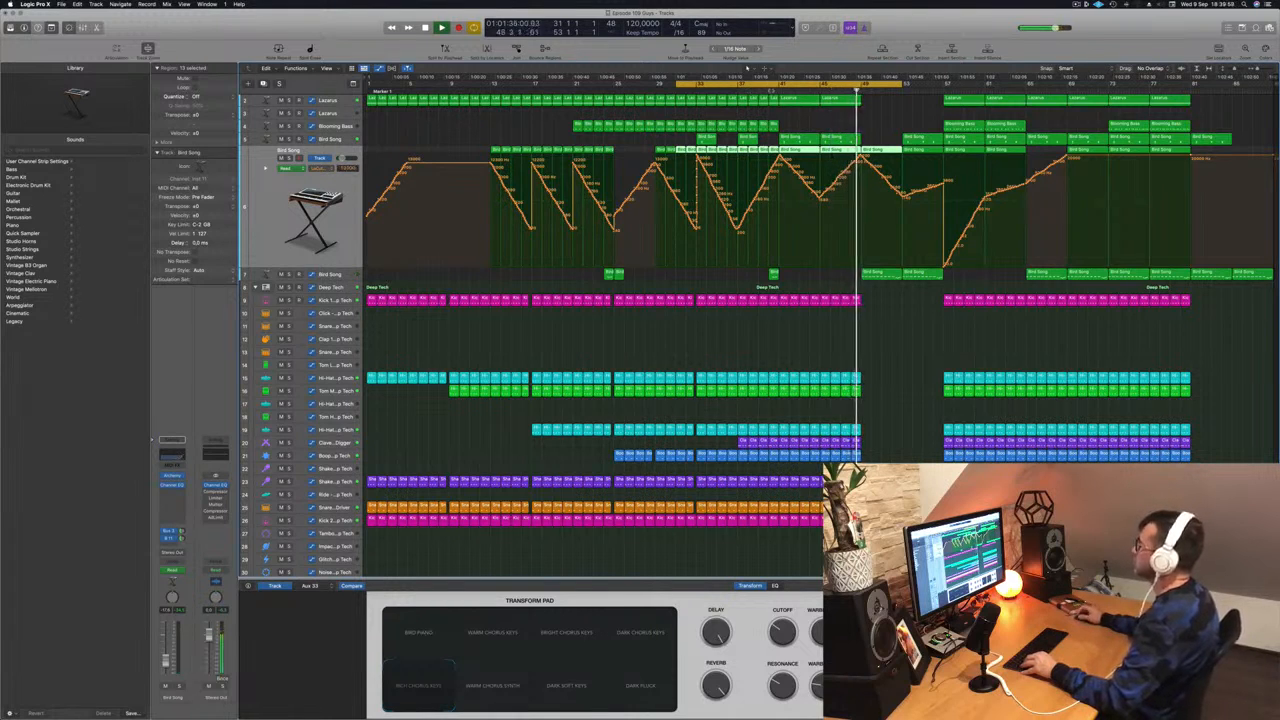
click(770, 91)
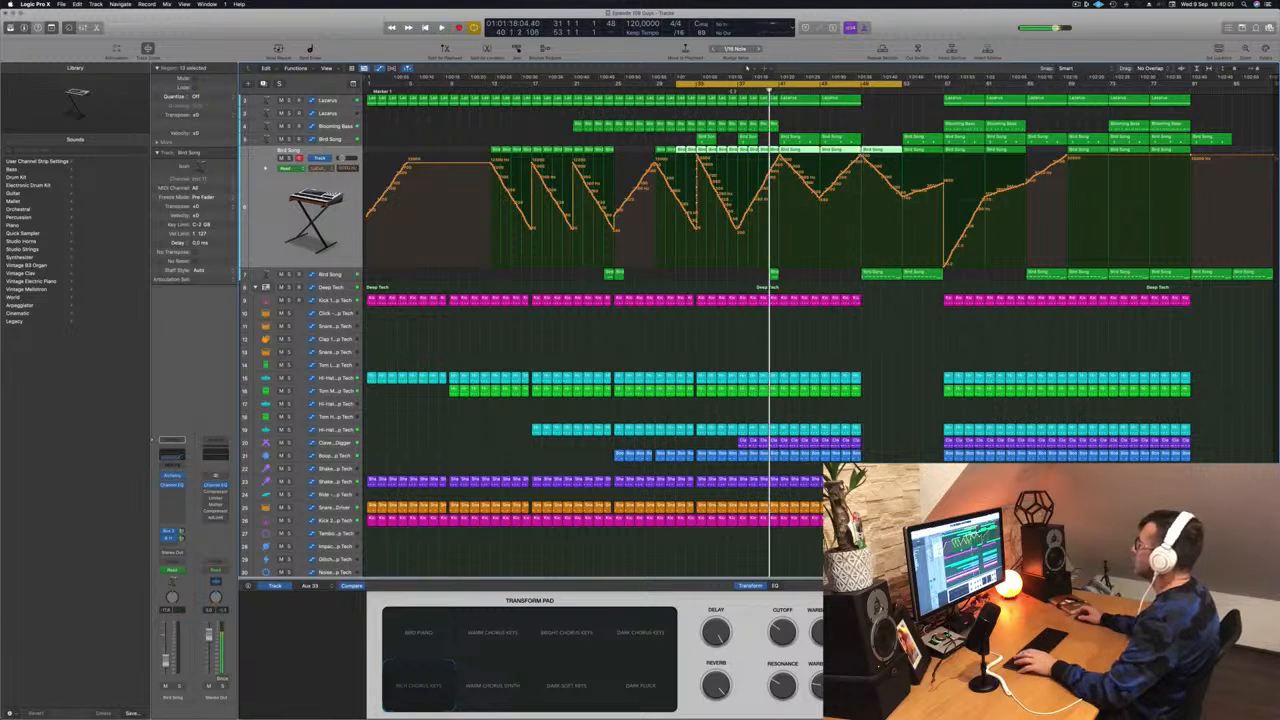
- Replace the cycle with bars 41–49 and repeat that section twice, then play it back
click(782, 85)
drag(780, 86, 861, 91)
key(ctrl+super+r)
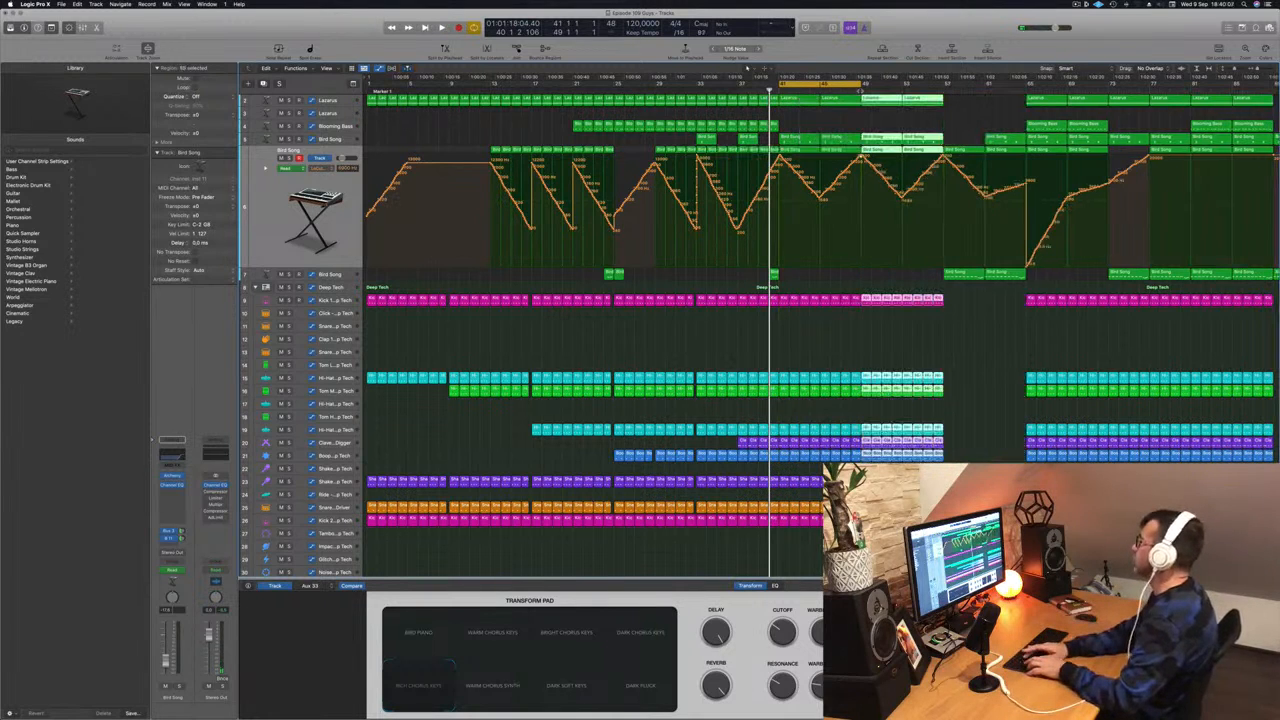
key(ctrl+super+r)
key(ctrl+super+r)
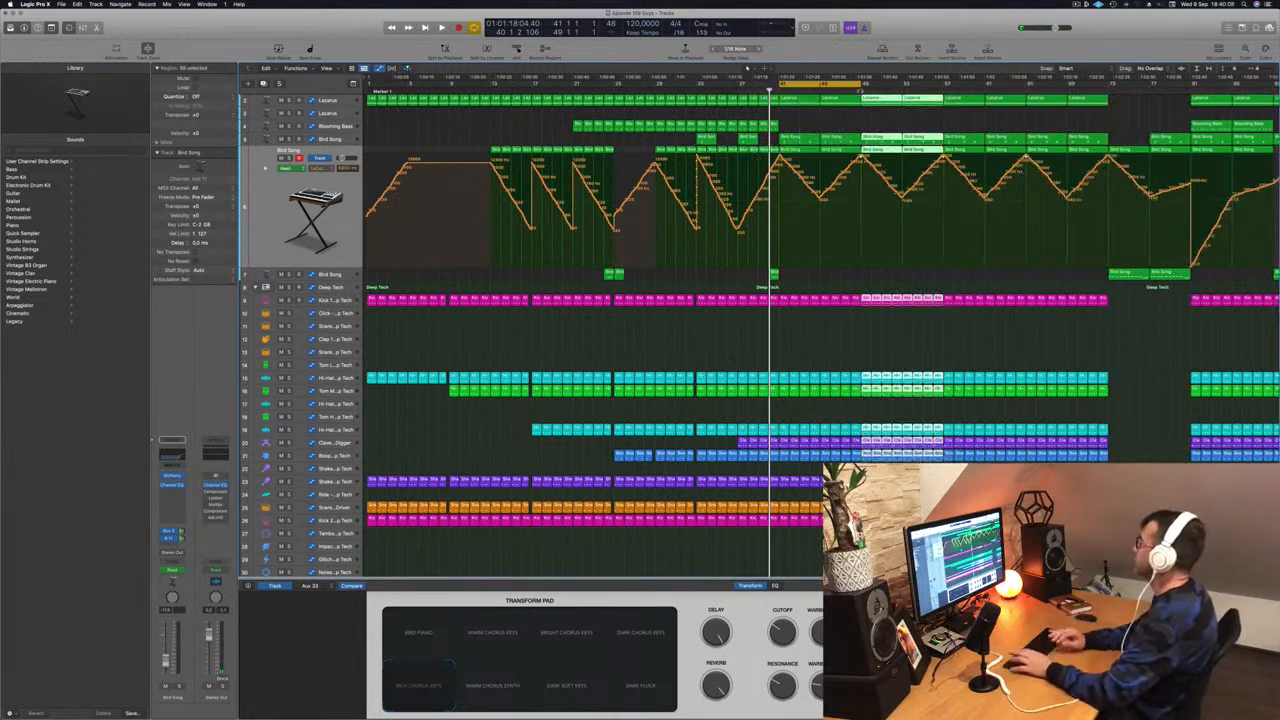
key(space)
key(super+Left)
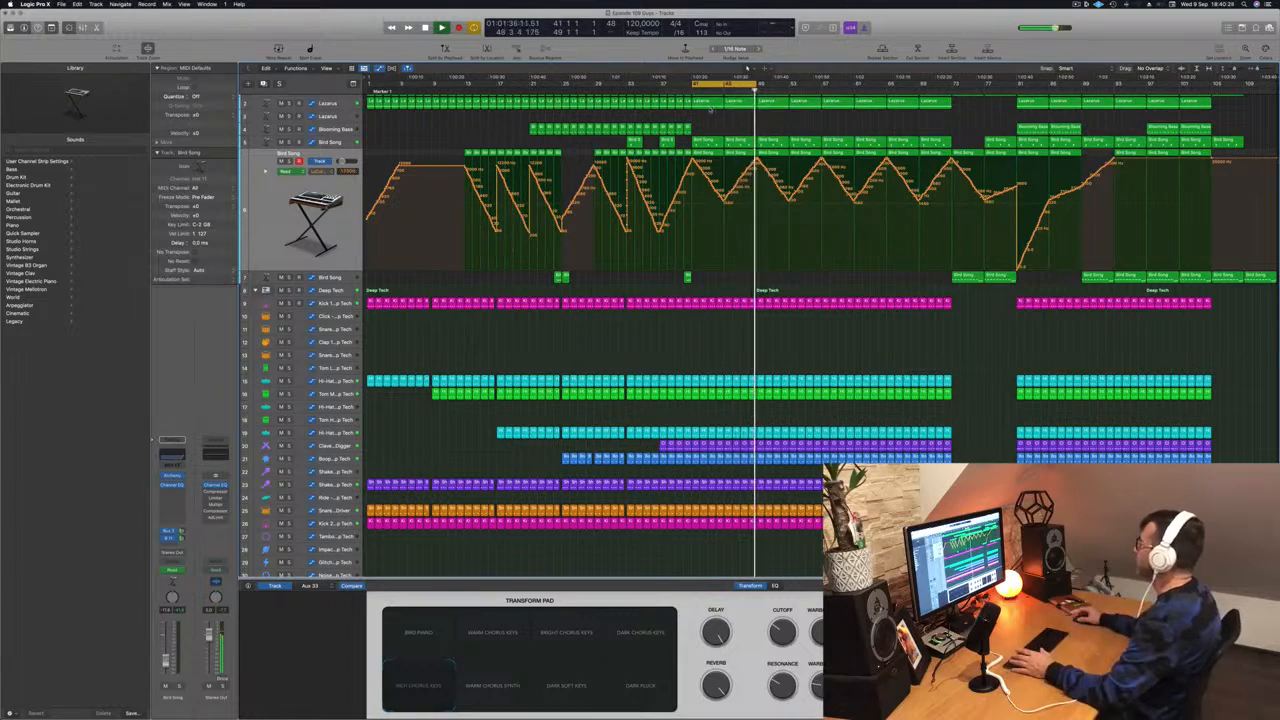
- Select the Lazarus synth track, open Musical Typing, and play melody notes over playback
scroll(727, 113, up, 1)
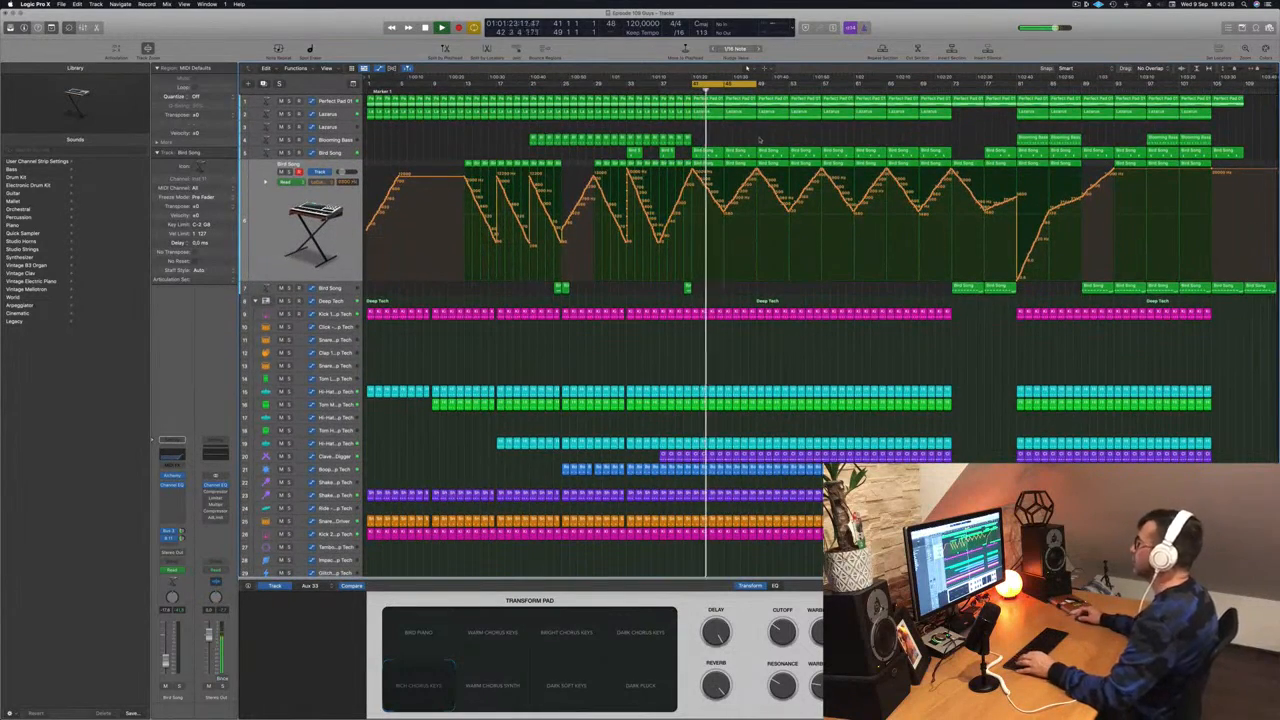
click(333, 127)
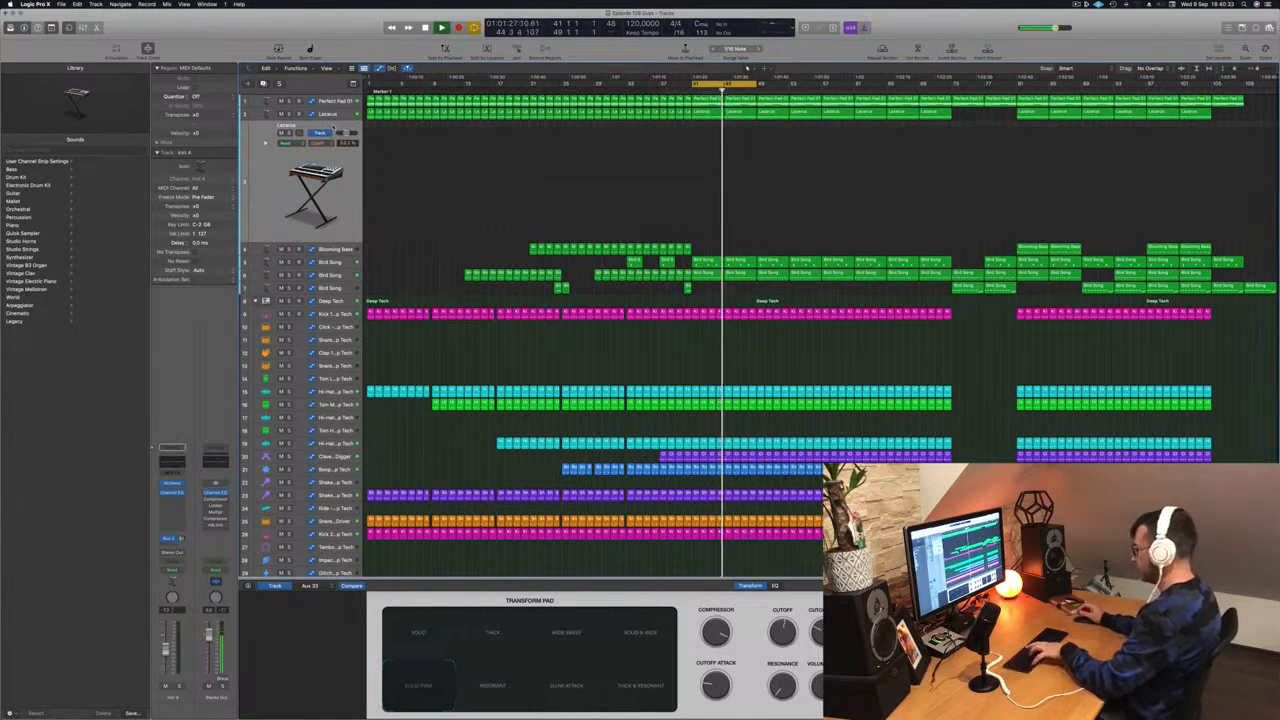
key(super+k)
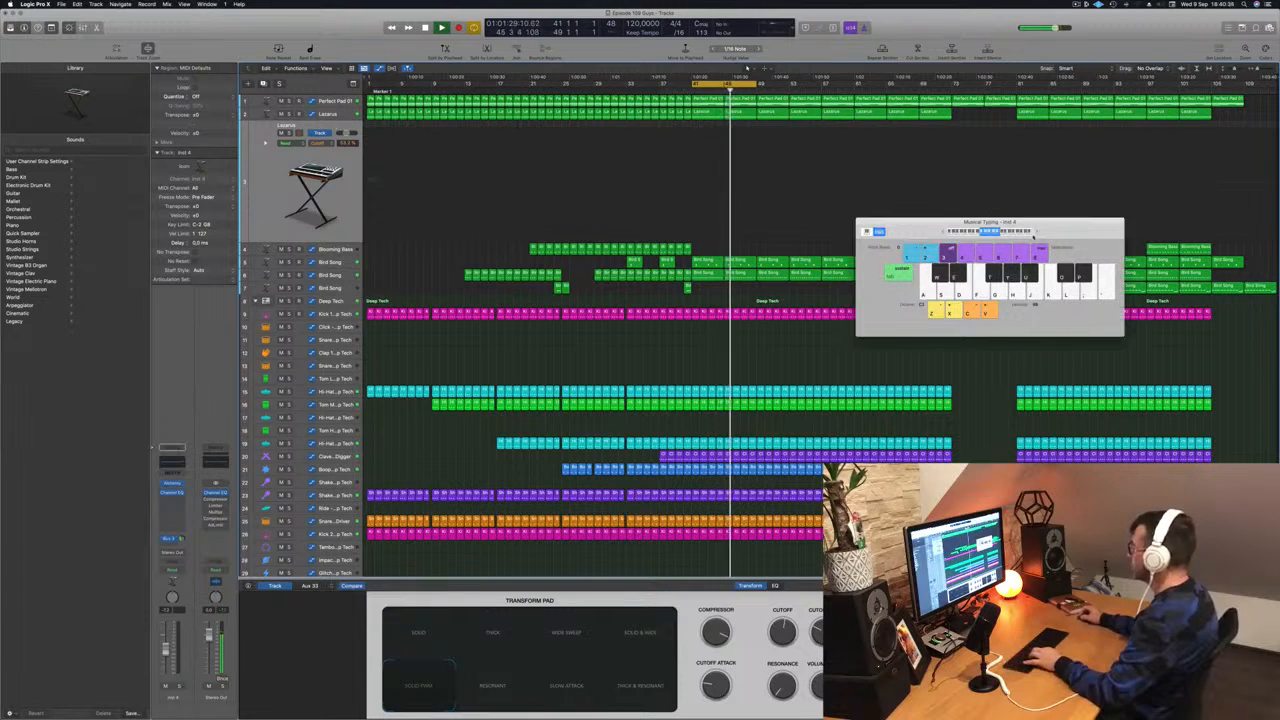
key(f)
key(d)
key(a)
key(d)
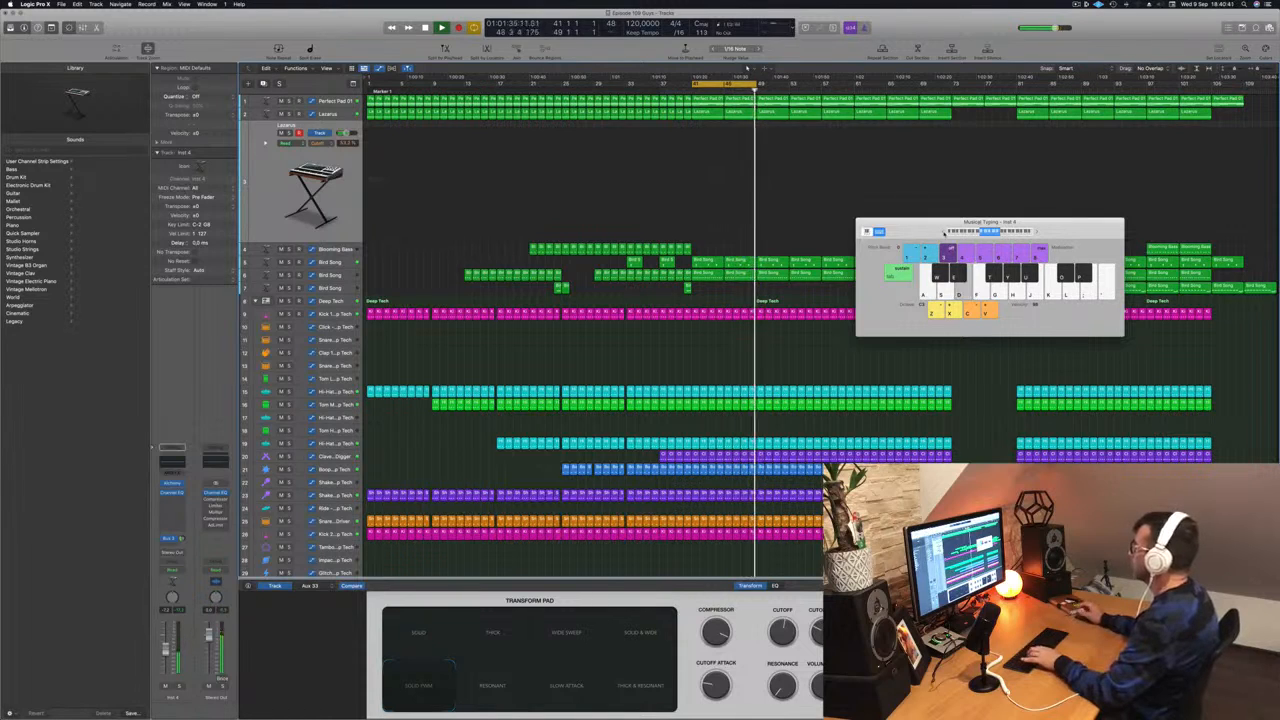
key(f)
key(g)
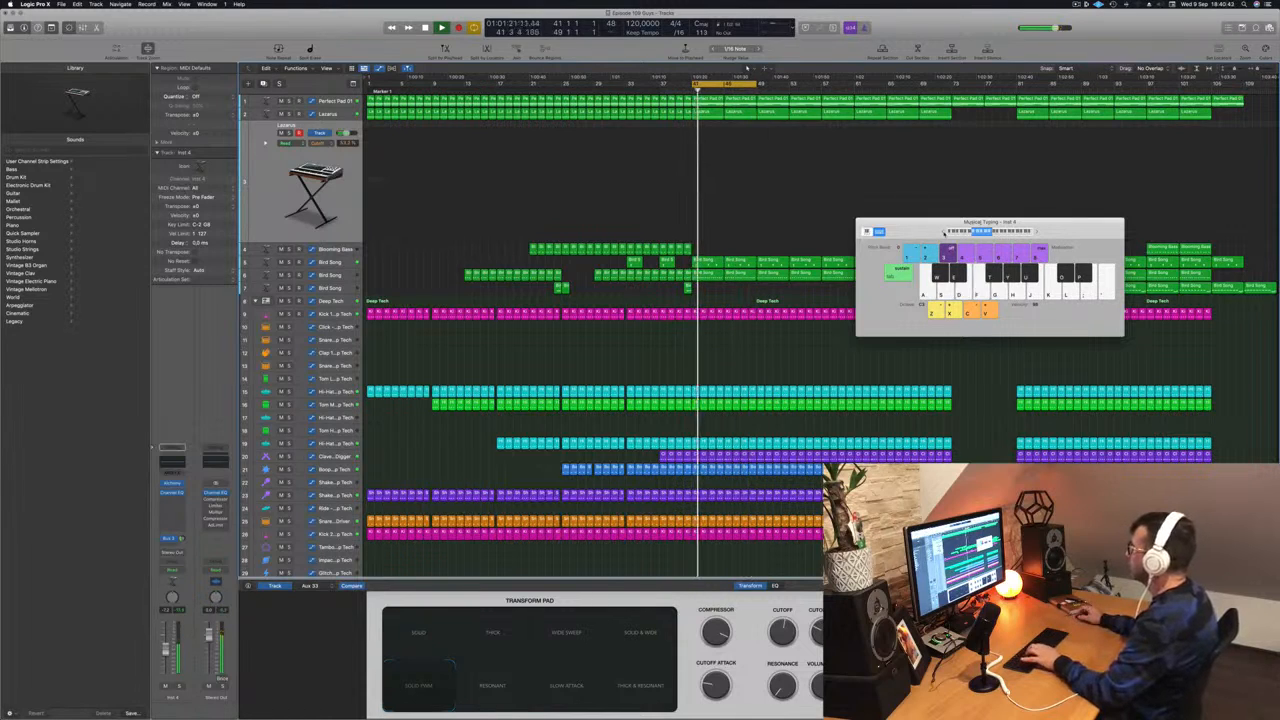
key(g)
- Shift the Musical Typing range up an octave and keep playing melody notes
click(1036, 232)
key(g)
key(d)
key(f)
key(k)
key(j)
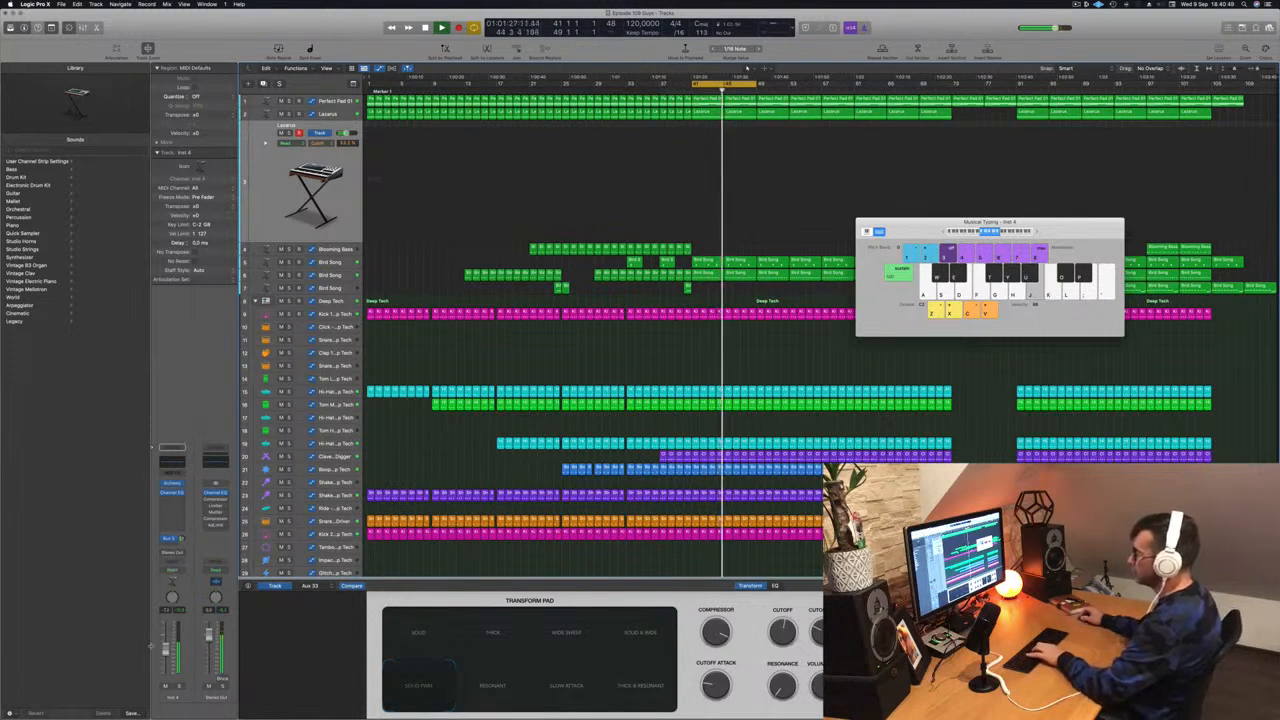
key(h)
key(j)
- Raise the Lazarus track's Bus 5 send slightly while jamming higher melody notes
click(183, 539)
key(h)
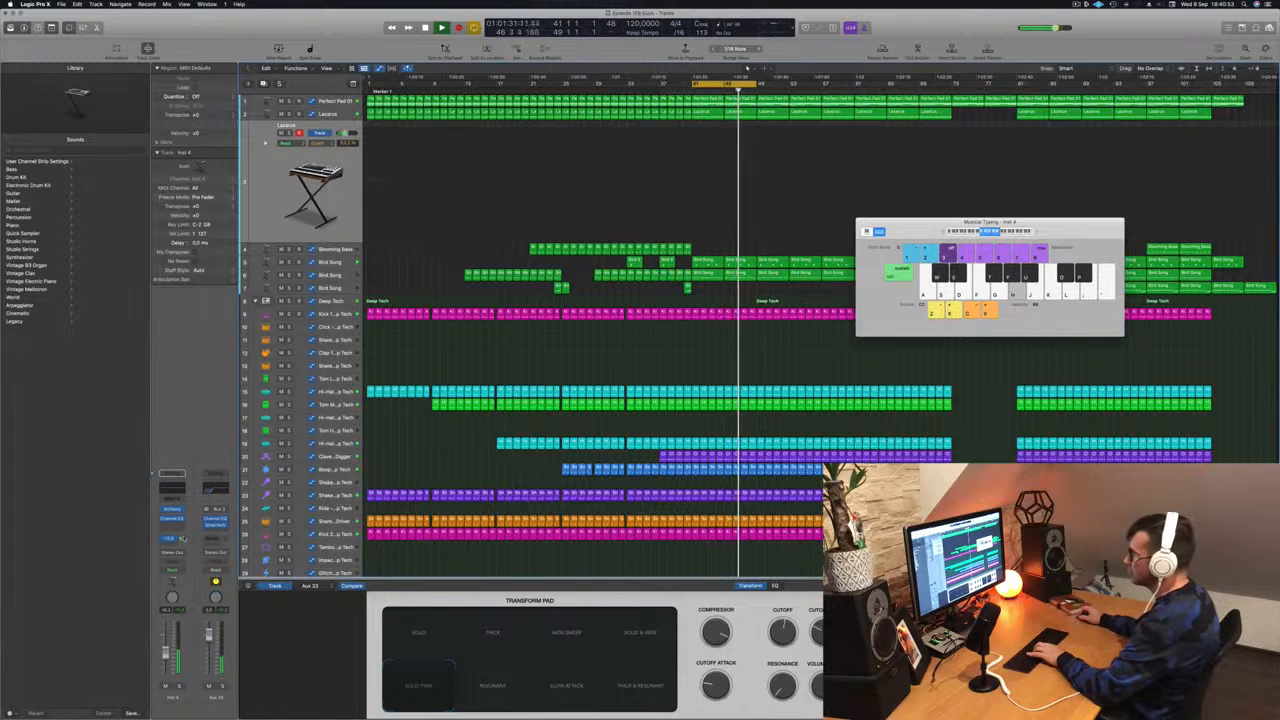
drag(183, 538, 185, 517)
key(j)
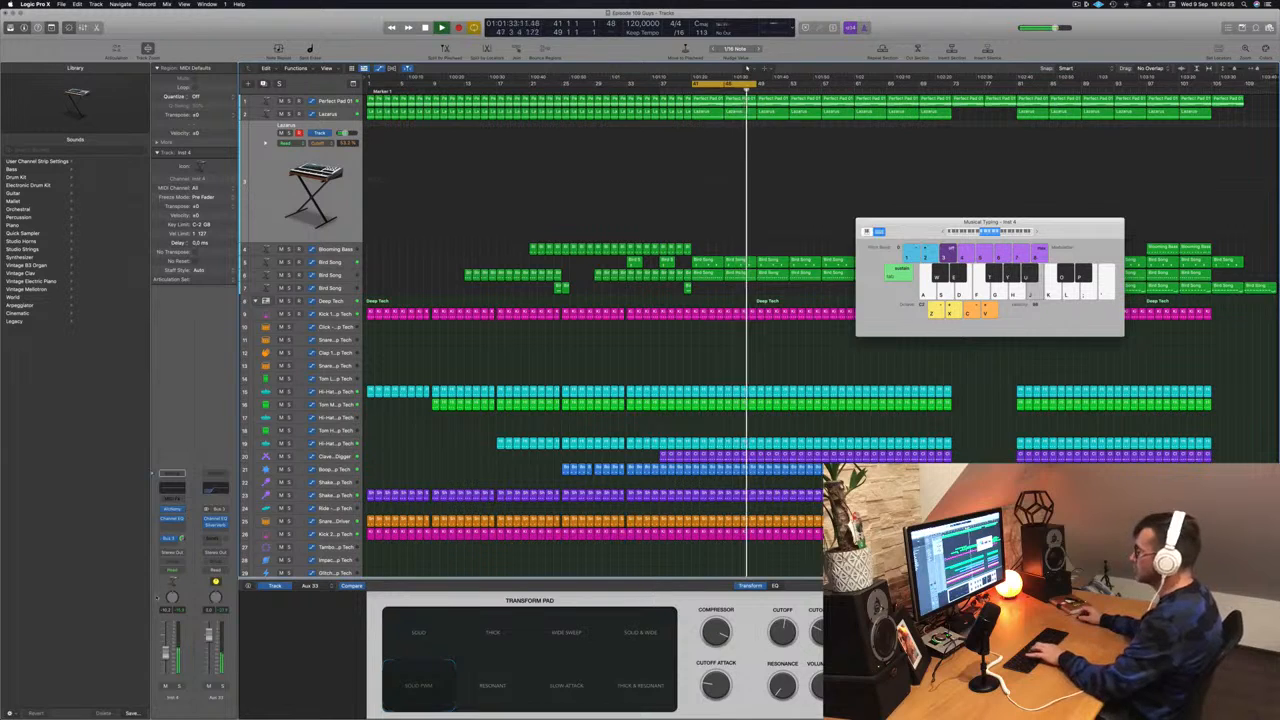
key(k)
key(h)
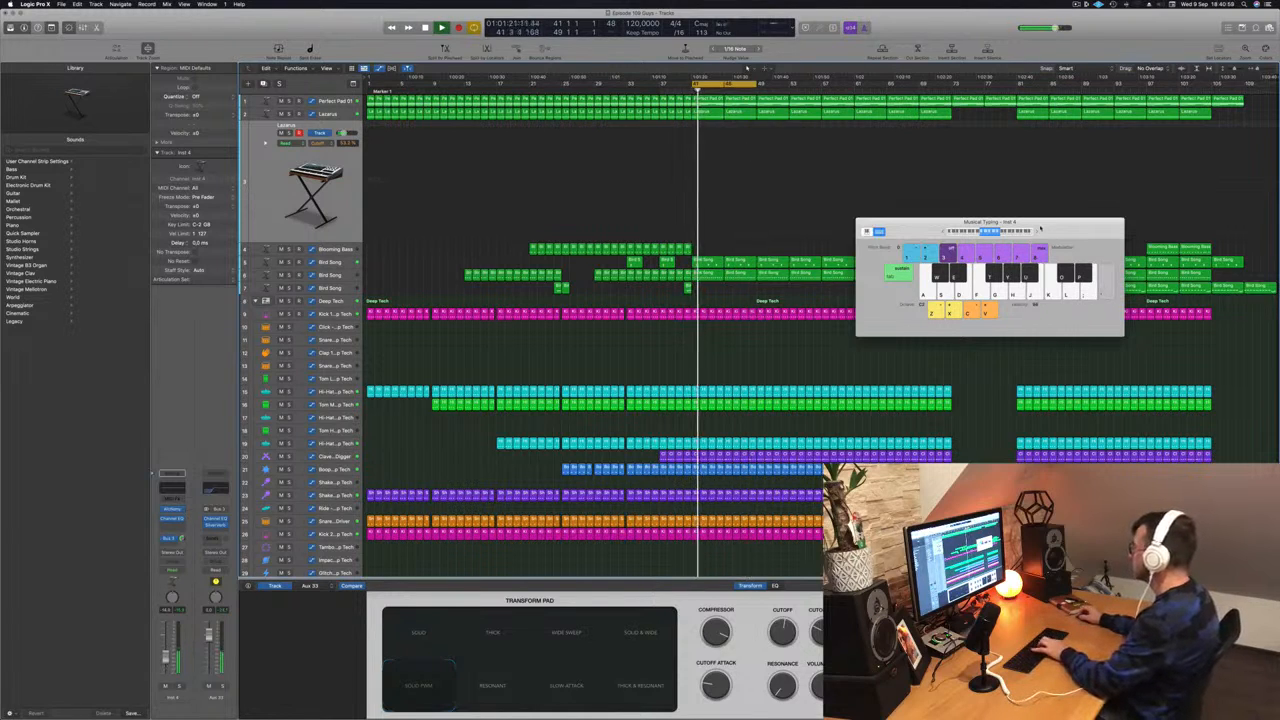
key(semicolon)
key(l)
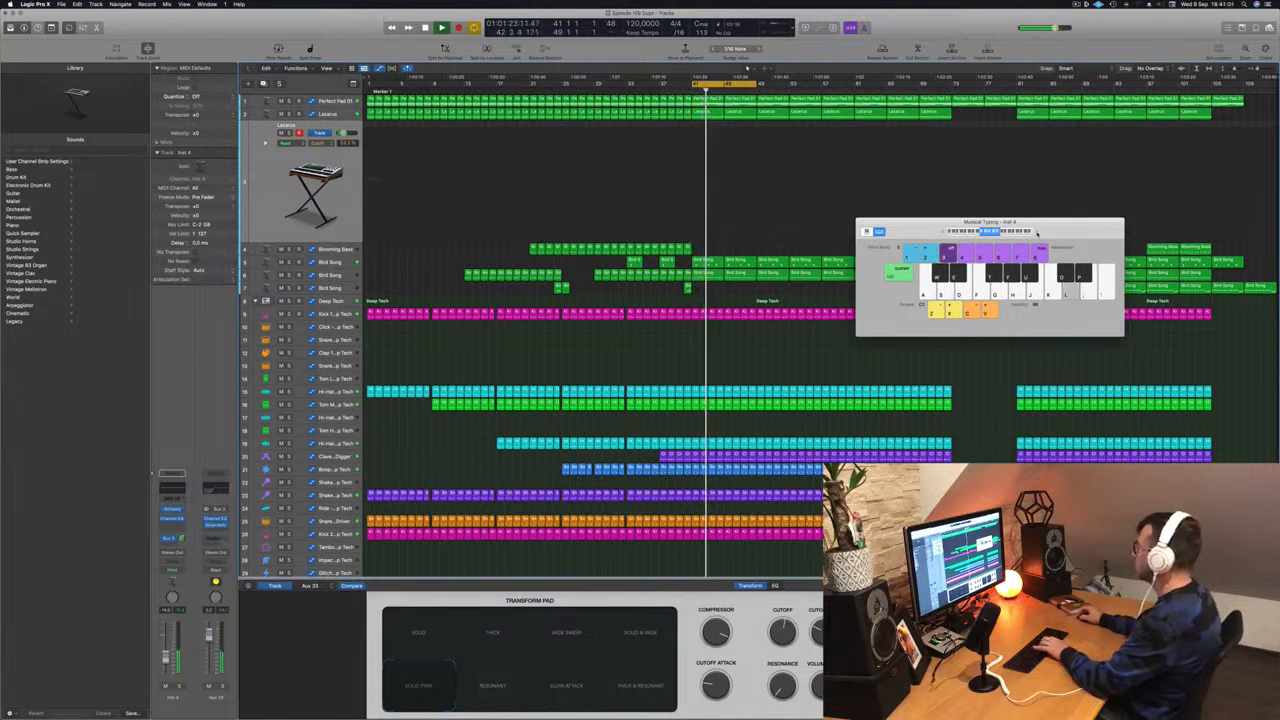
key(semicolon)
key(x)
key(apostrophe)
key(semicolon)
key(l)
key(j)
key(g)
key(apostrophe)
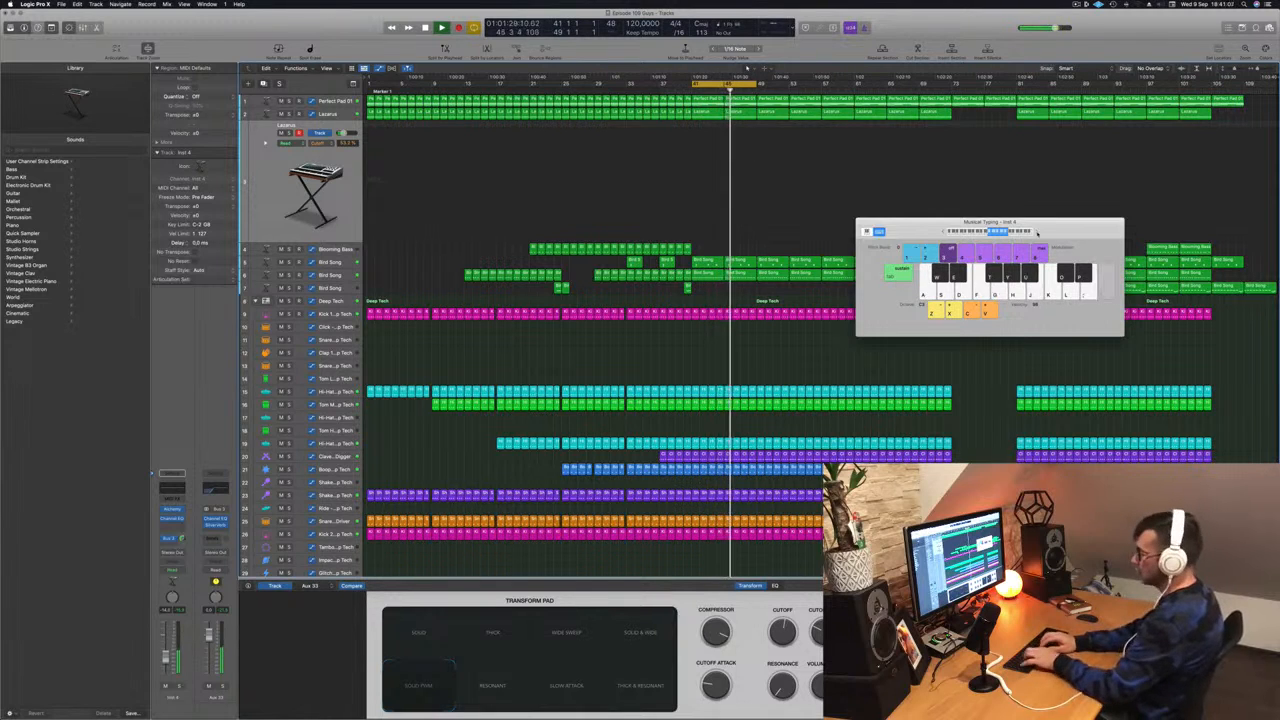
key(apostrophe)
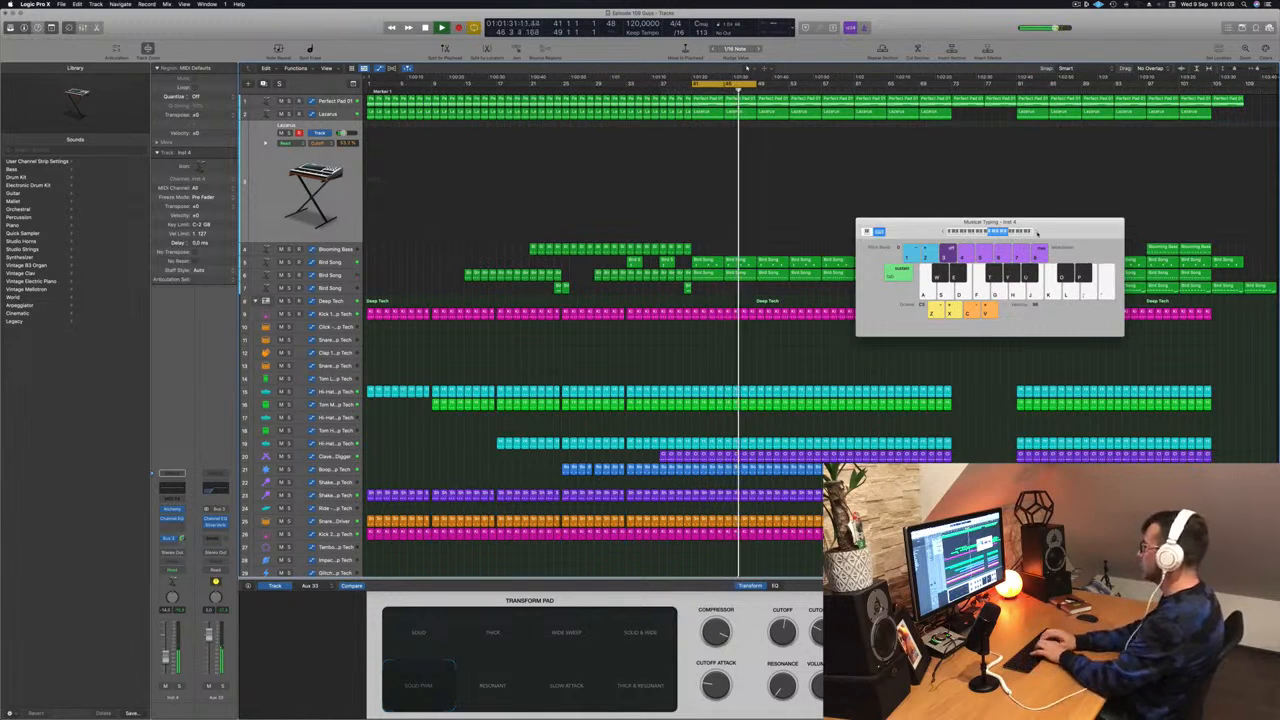
key(semicolon)
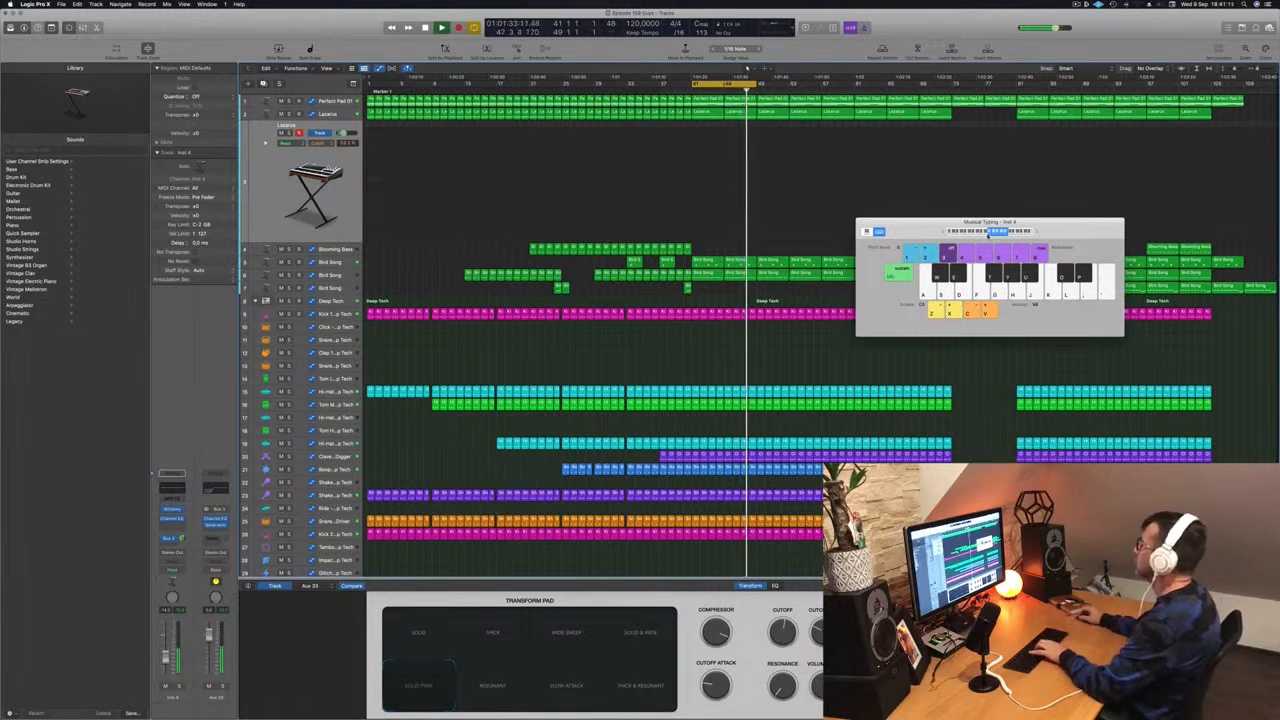
key(k)
key(l)
- Shift the note range up again, jam the melody motif, then extend the cycle to bar 57
click(1010, 232)
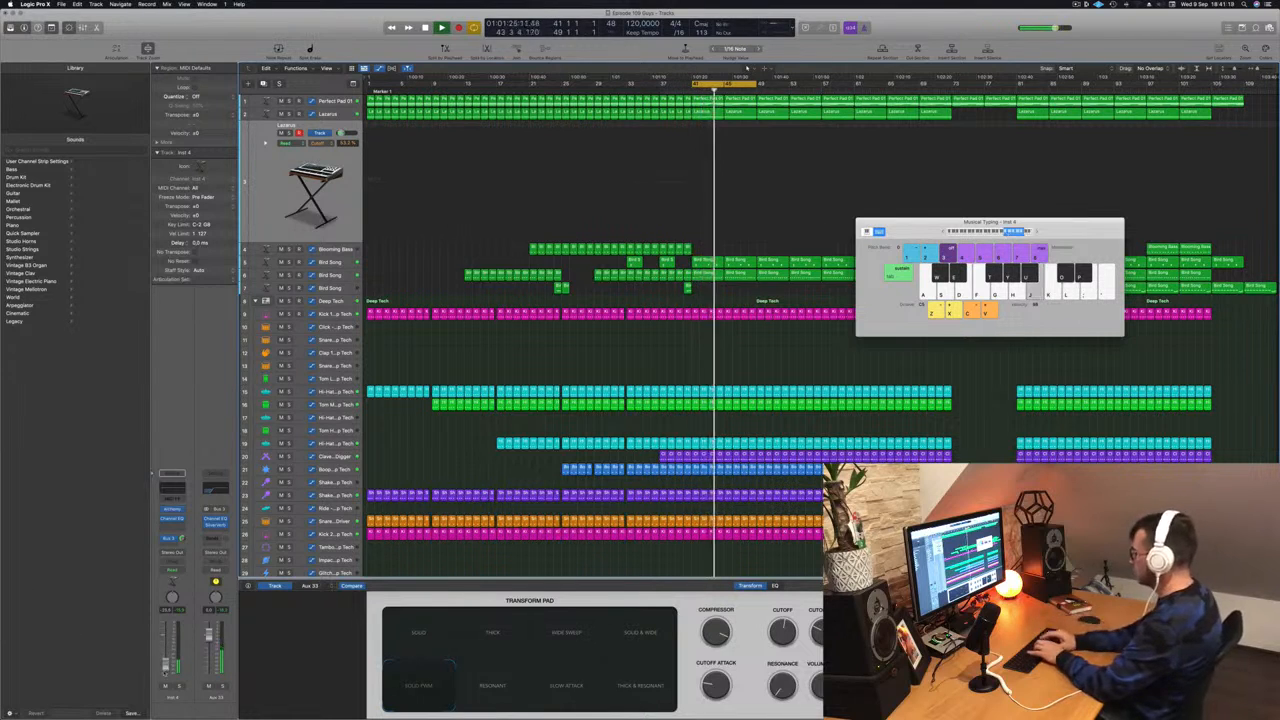
key(apostrophe)
key(semicolon)
key(k)
key(d)
key(g)
key(h)
key(j)
key(h)
key(g)
key(d)
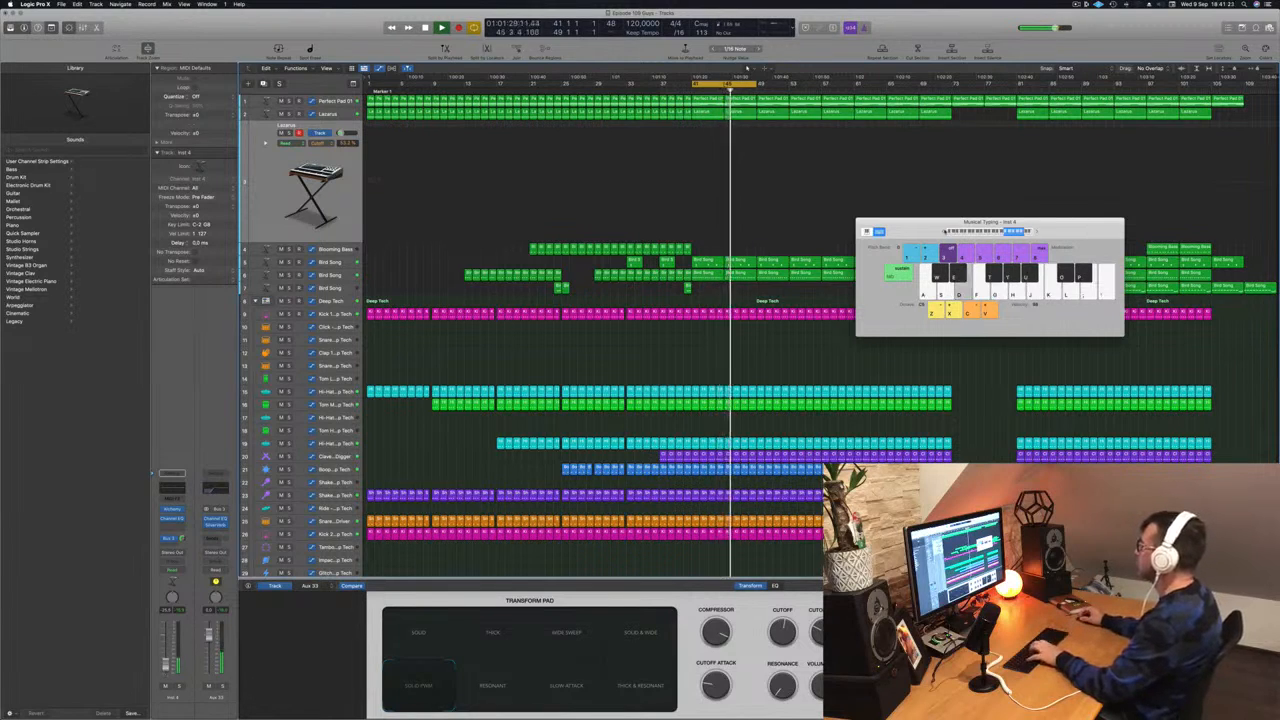
key(g)
key(h)
key(j)
key(g)
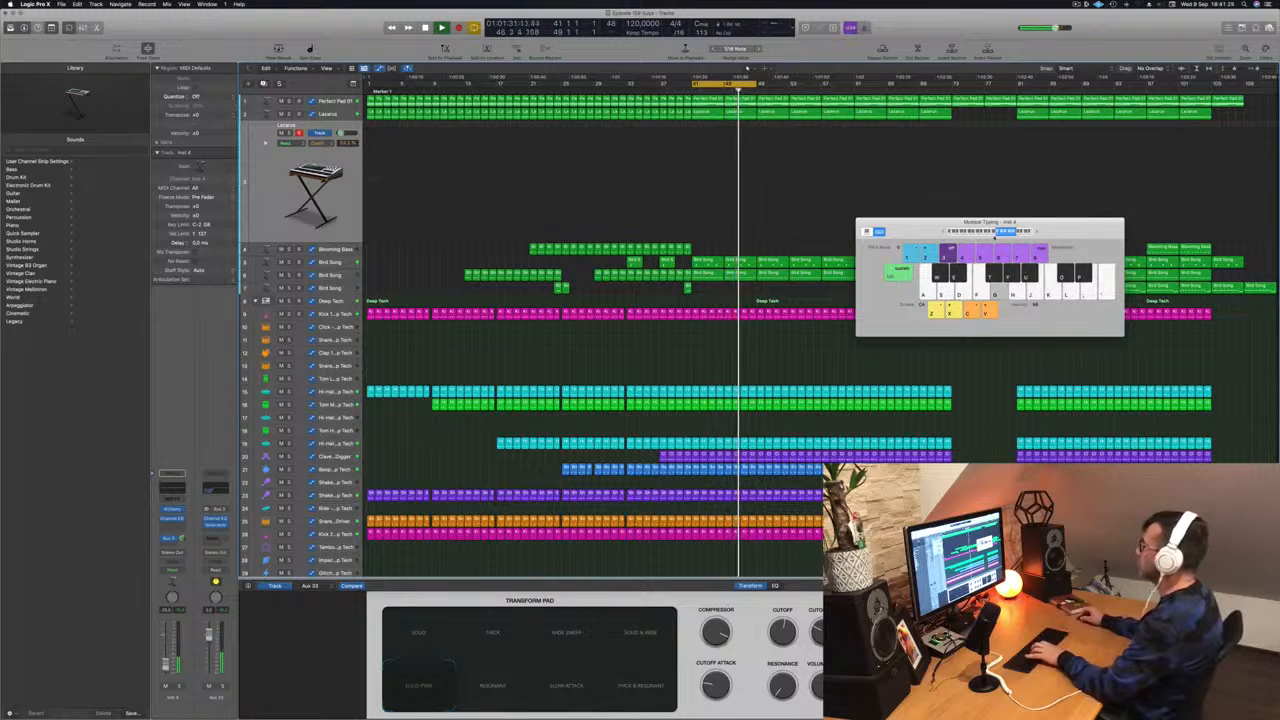
key(j)
key(g)
key(h)
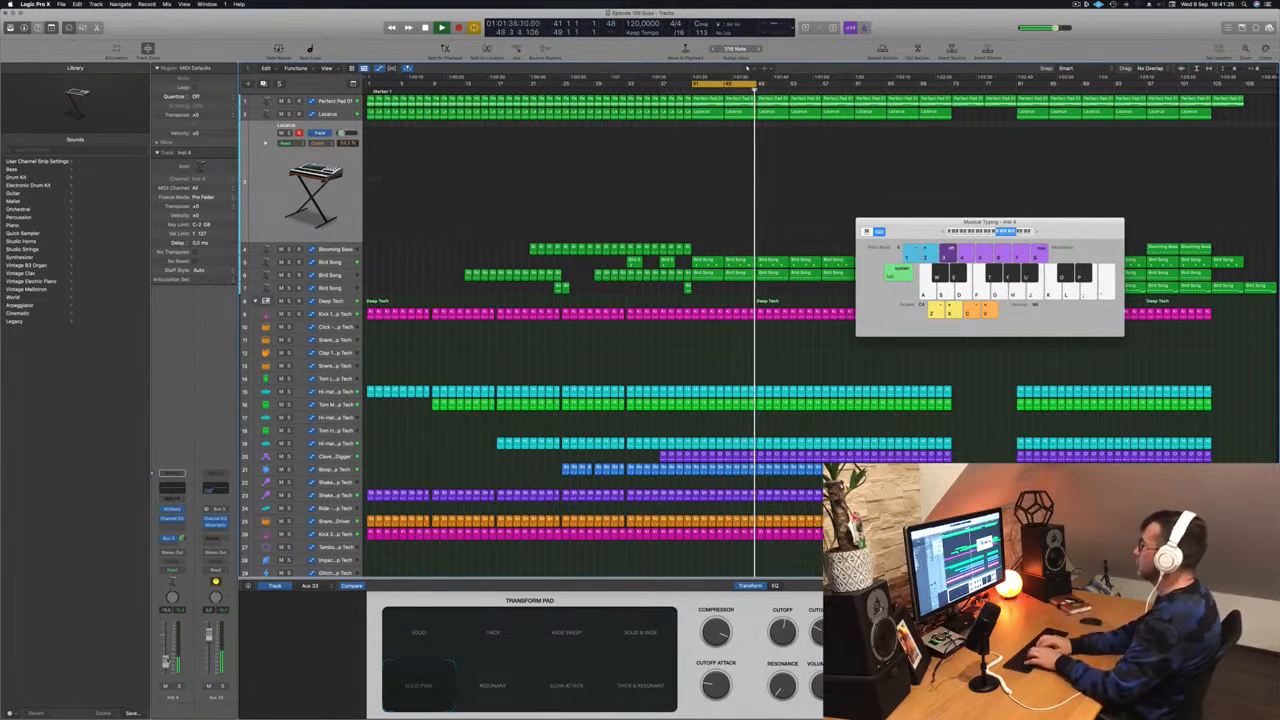
key(j)
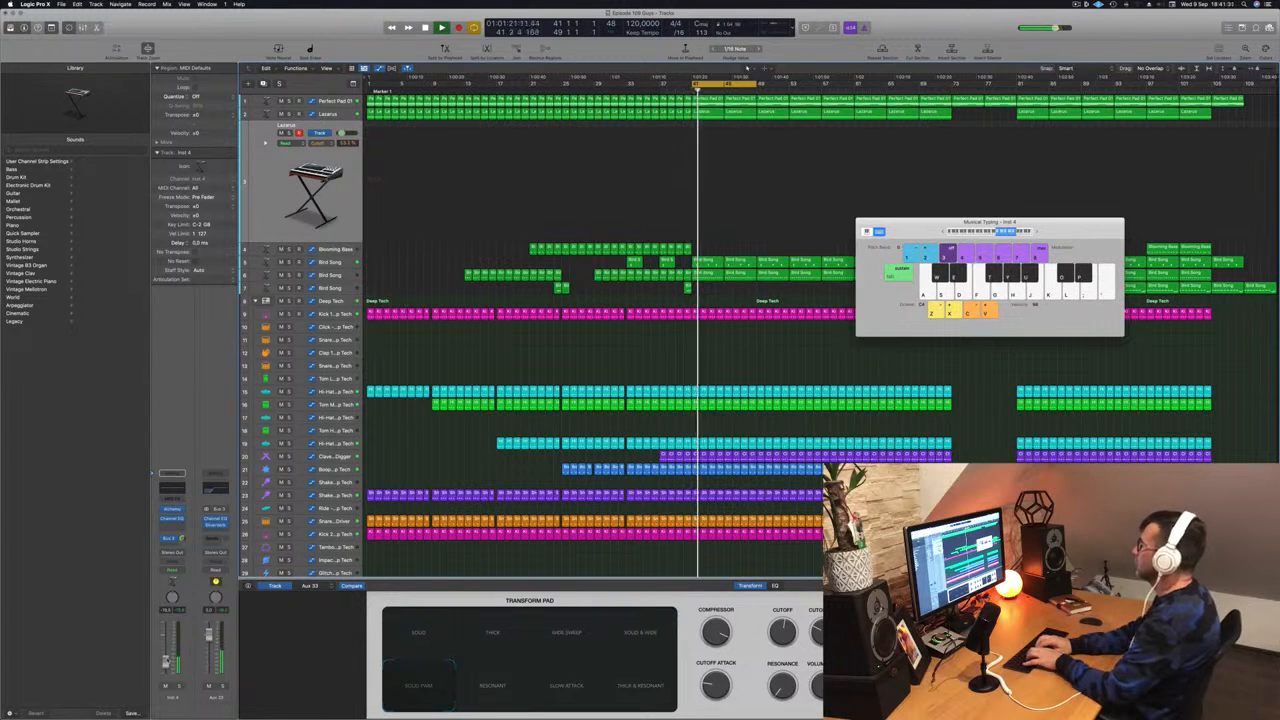
key(g)
key(j)
key(g)
key(k)
key(f)
key(l)
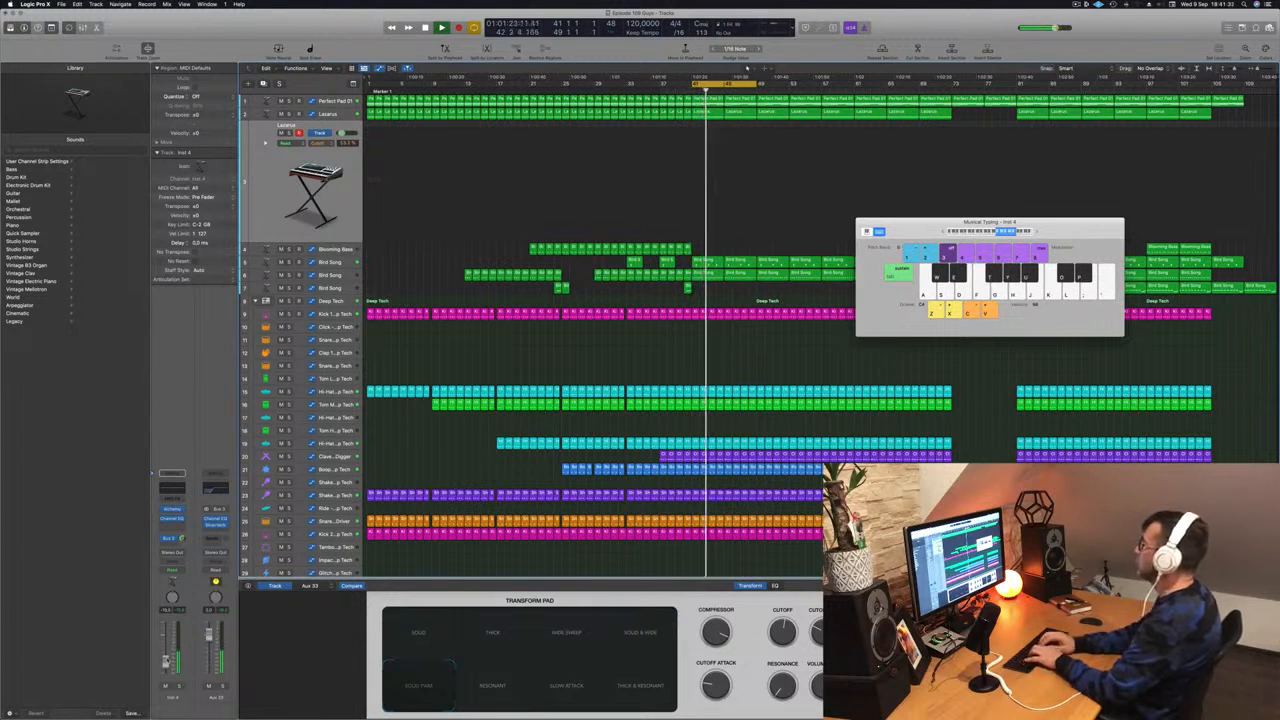
key(j)
key(d)
key(g)
key(h)
key(d)
key(g)
drag(757, 85, 820, 88)
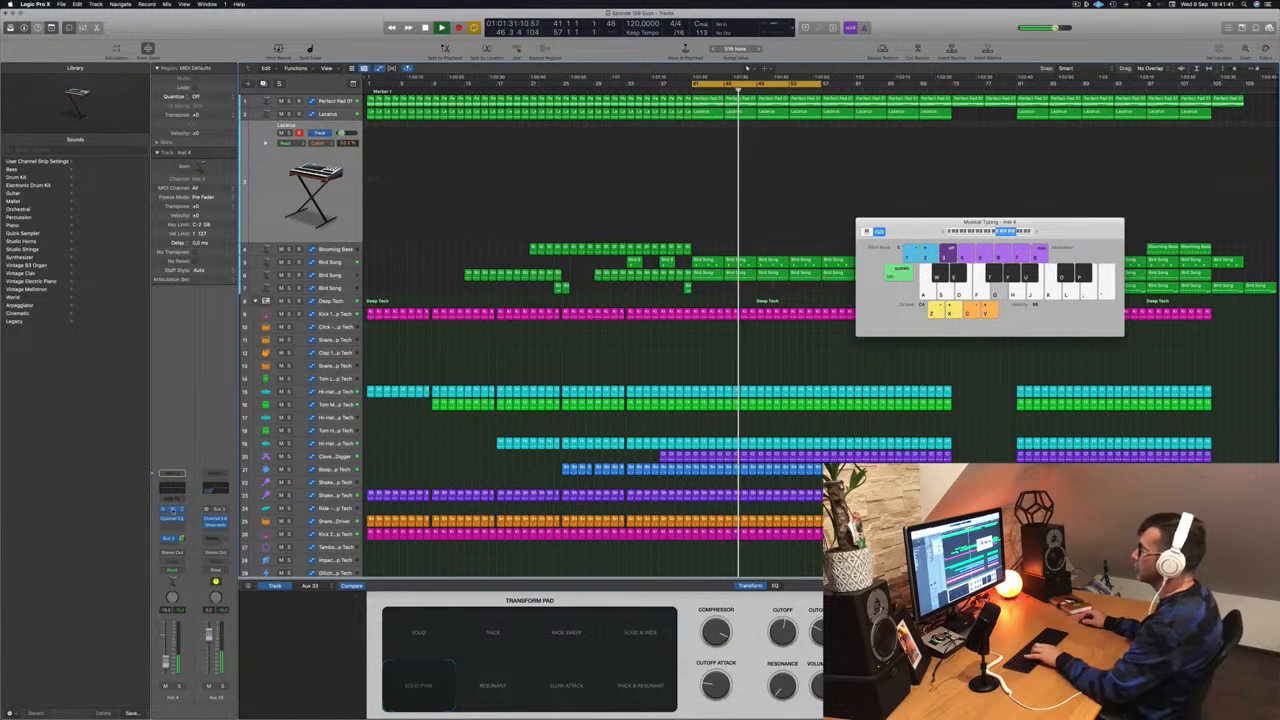
- Open Alchemy on the Lazarus track, pick the Wide Sweep snapshot, and nudge its volume up
click(173, 511)
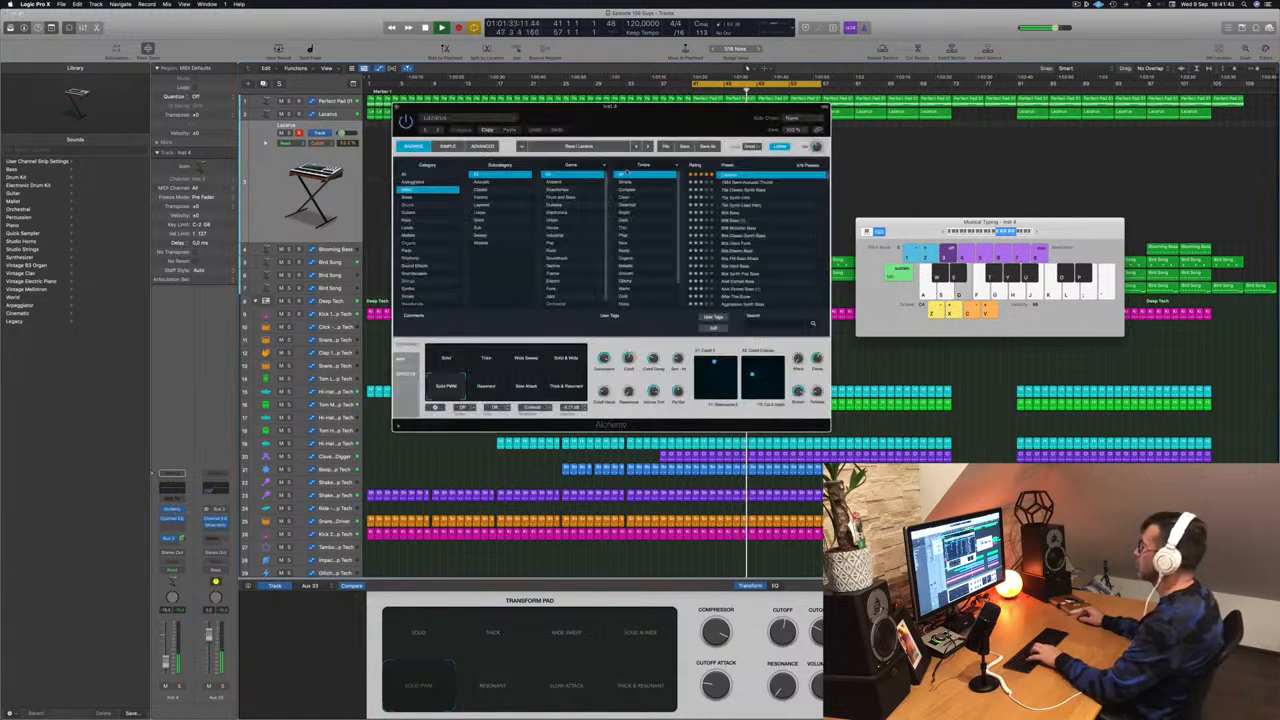
drag(651, 112, 870, 157)
click(705, 424)
click(746, 426)
click(669, 399)
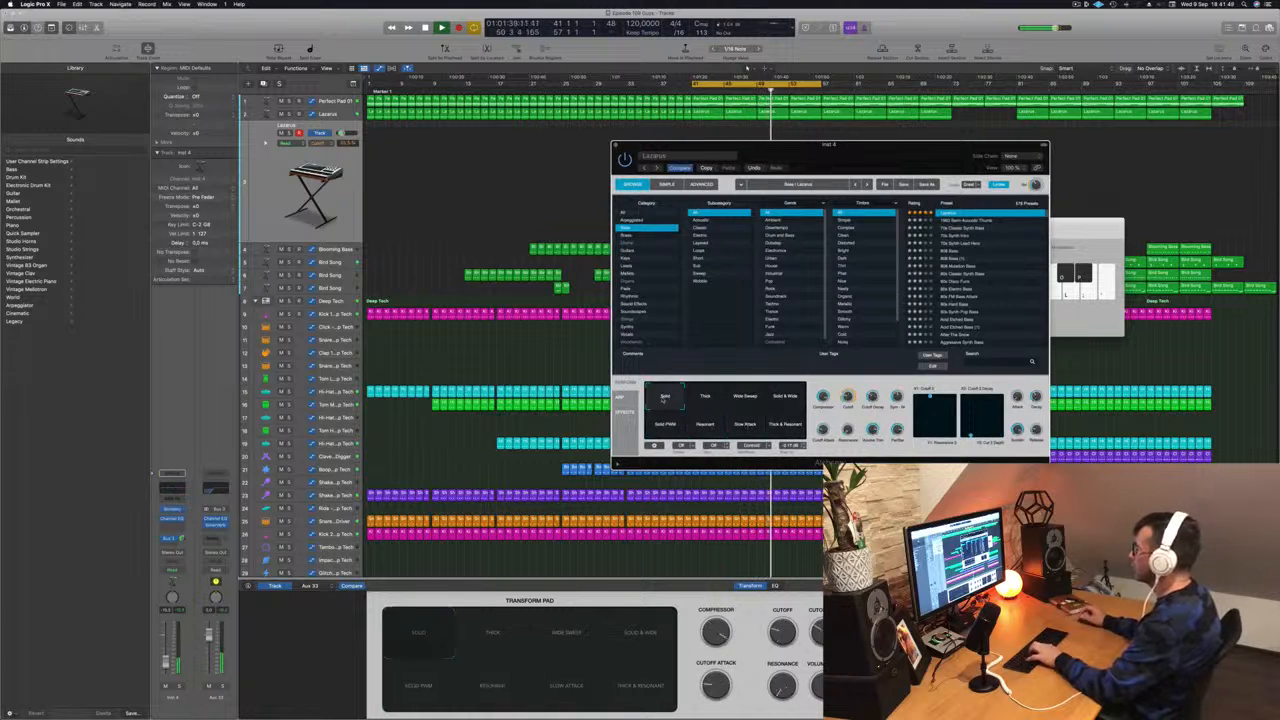
click(705, 399)
click(746, 399)
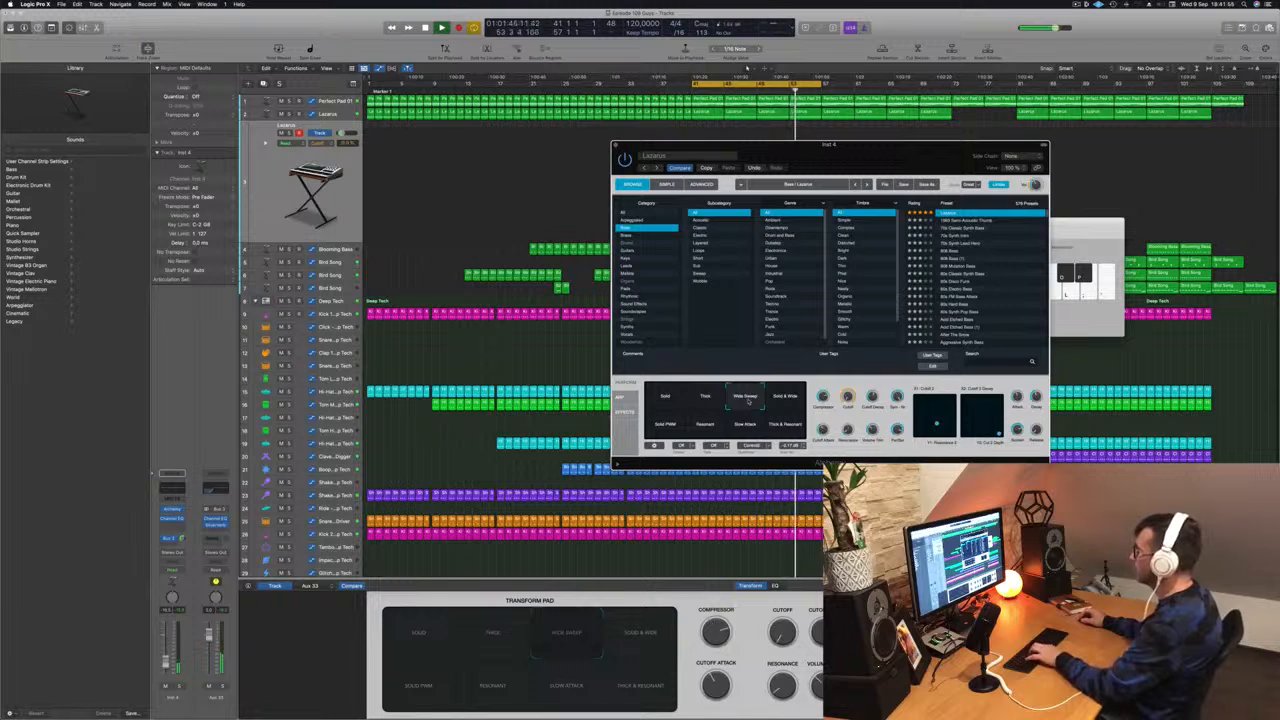
drag(166, 657, 166, 654)
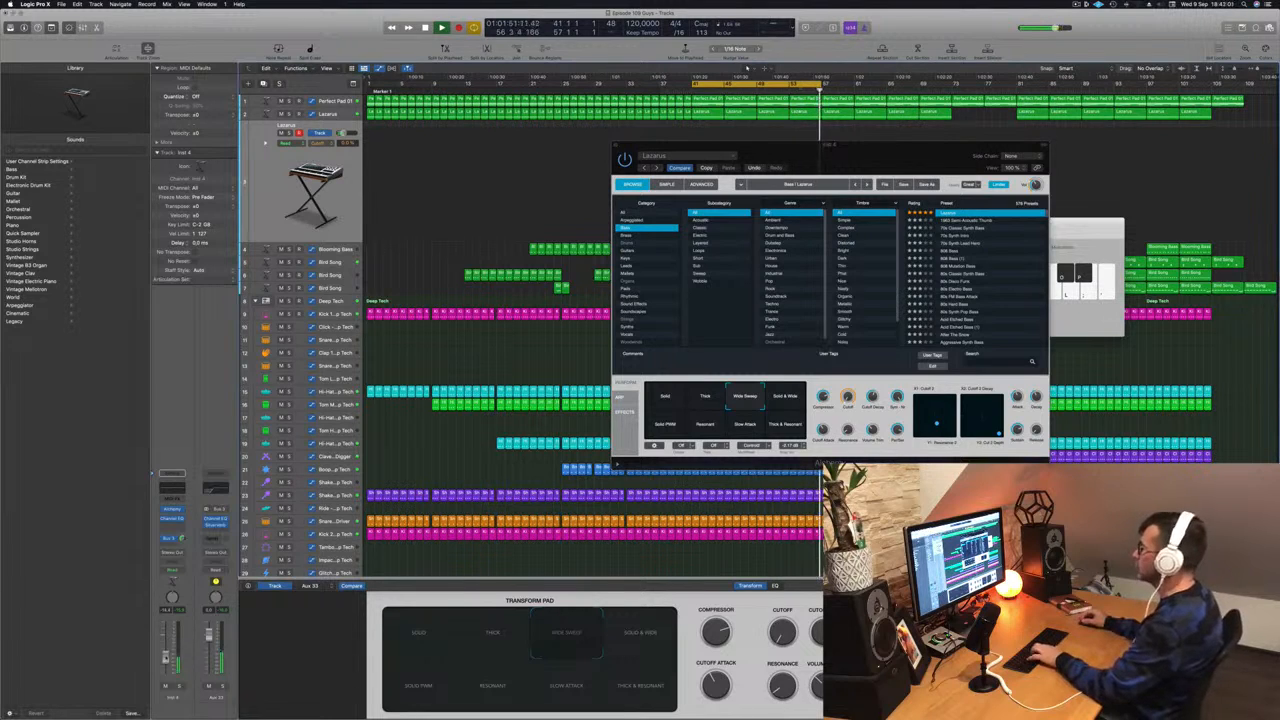
drag(1065, 233, 1073, 233)
- Try out the new Alchemy sound with a Musical Typing phrase, shifting the range up to C4
key(d)
key(g)
key(h)
key(d)
key(g)
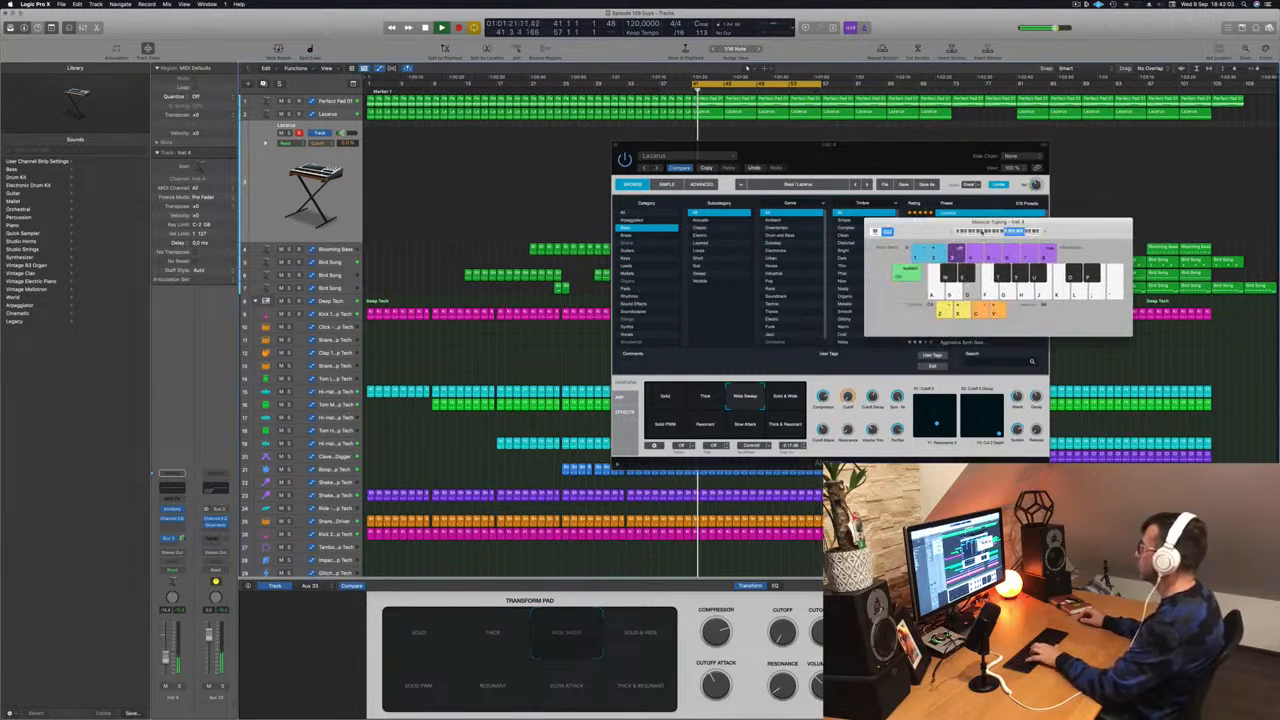
key(h)
key(j)
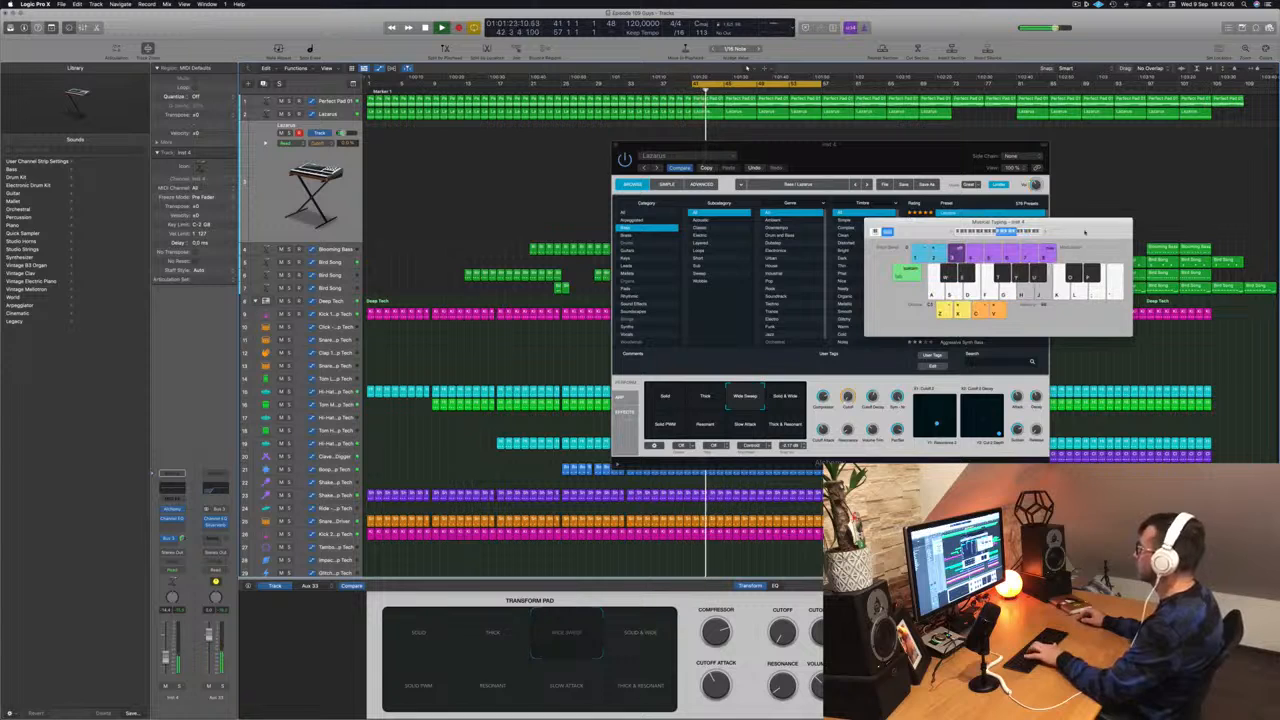
key(x)
key(d)
key(g)
key(h)
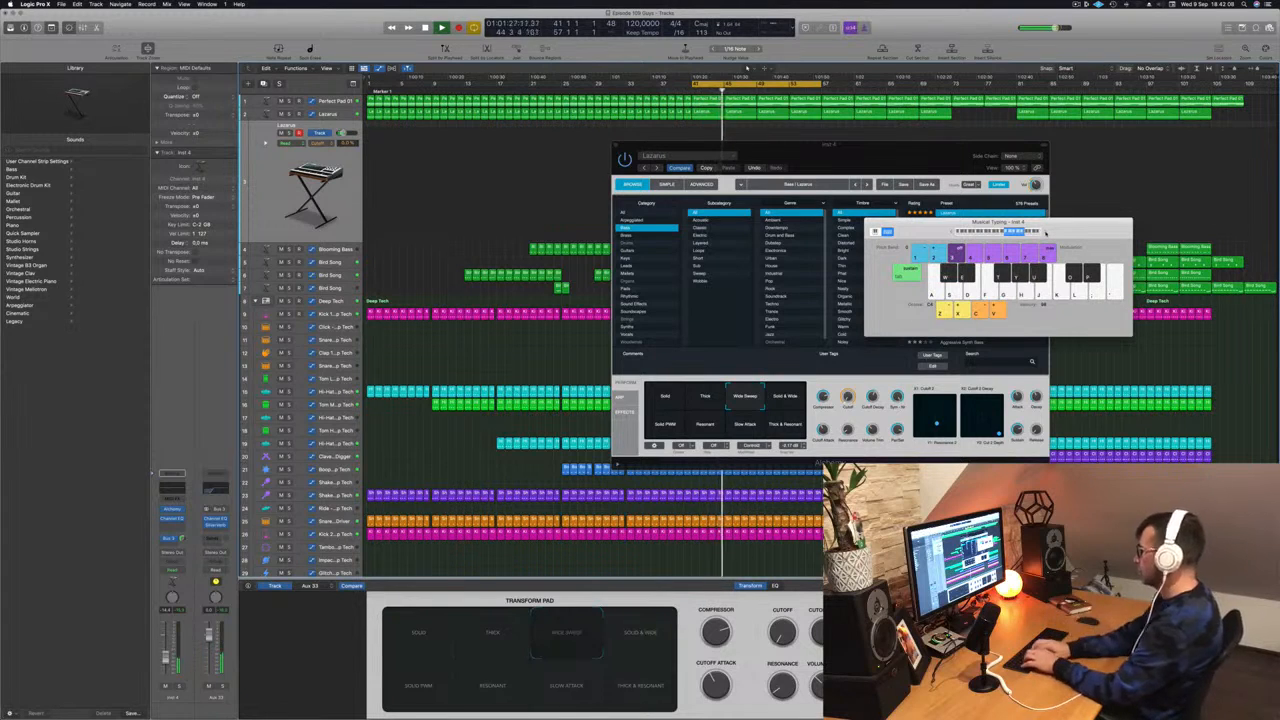
key(g)
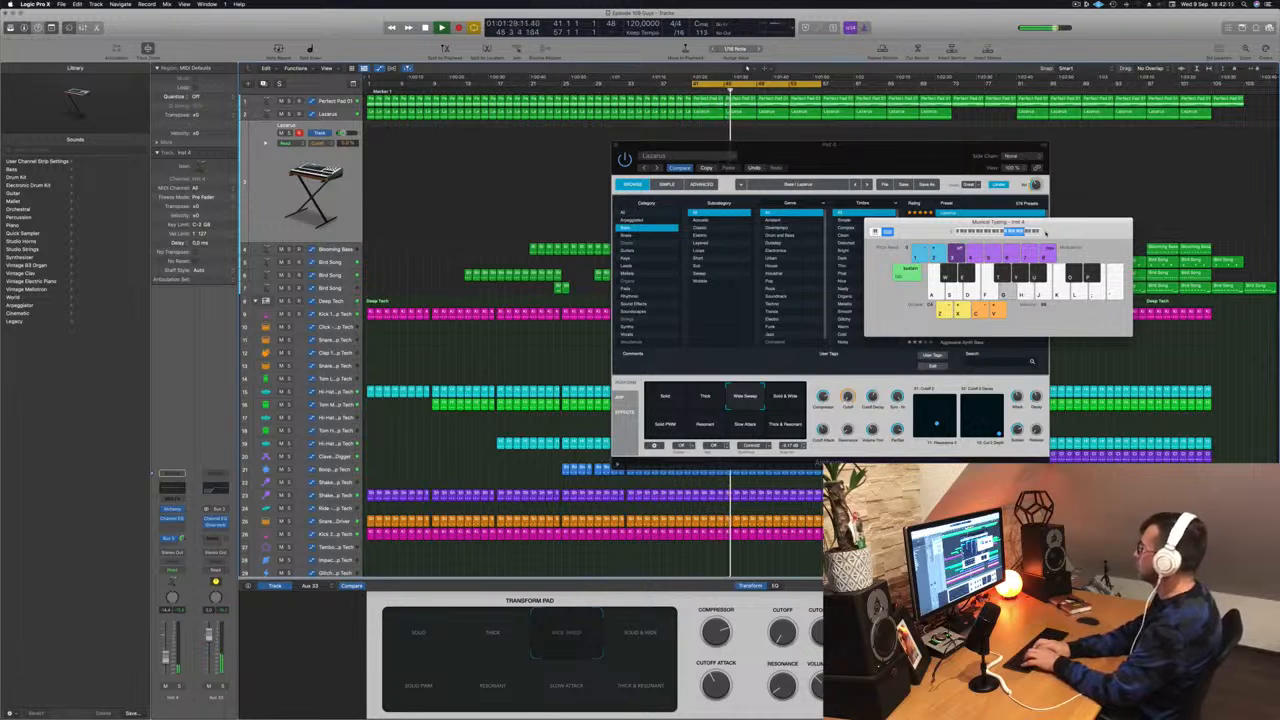
key(j)
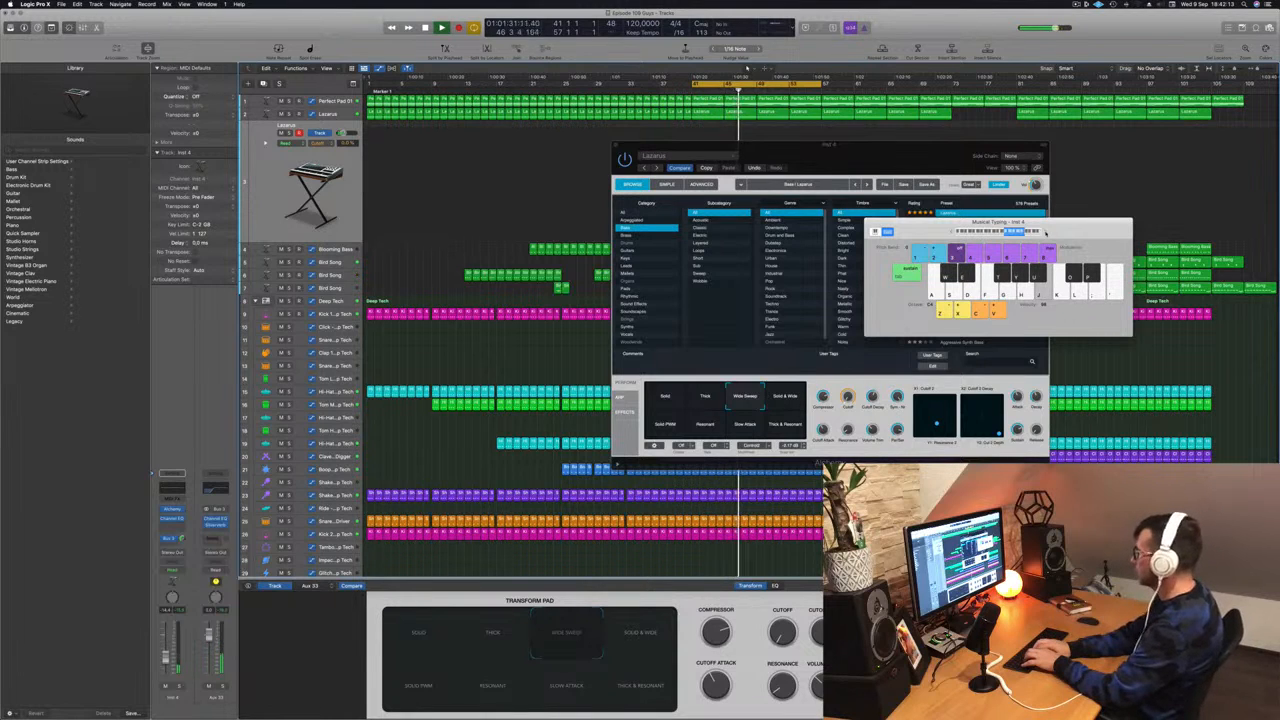
key(h)
key(d)
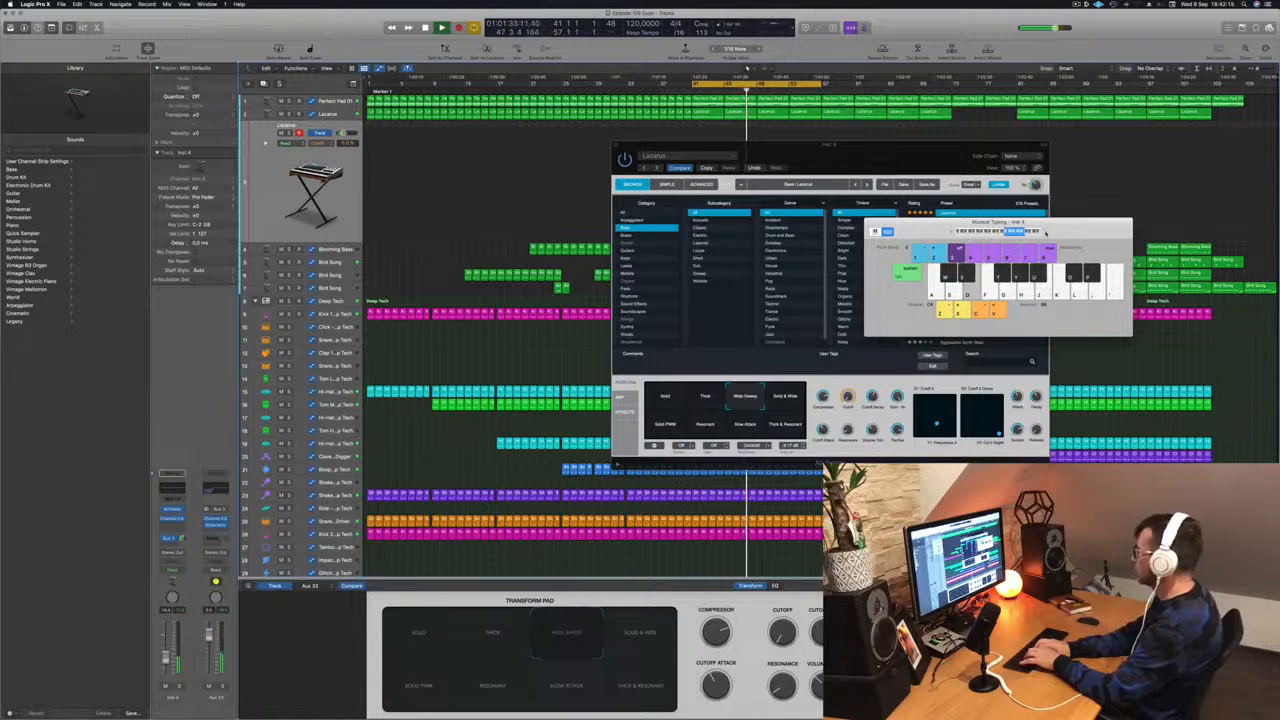
key(g)
key(f)
key(j)
key(s)
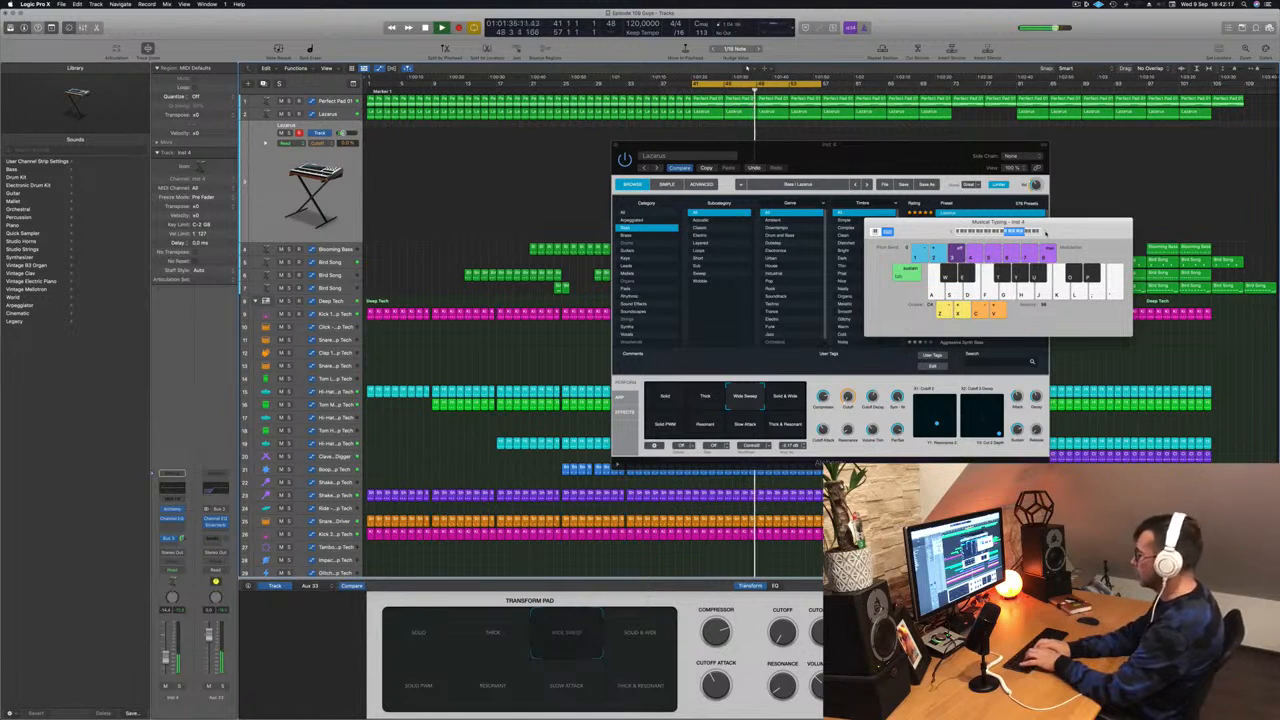
- Record a melody take onto the Lazarus track over the cycled section, then stop
key(r)
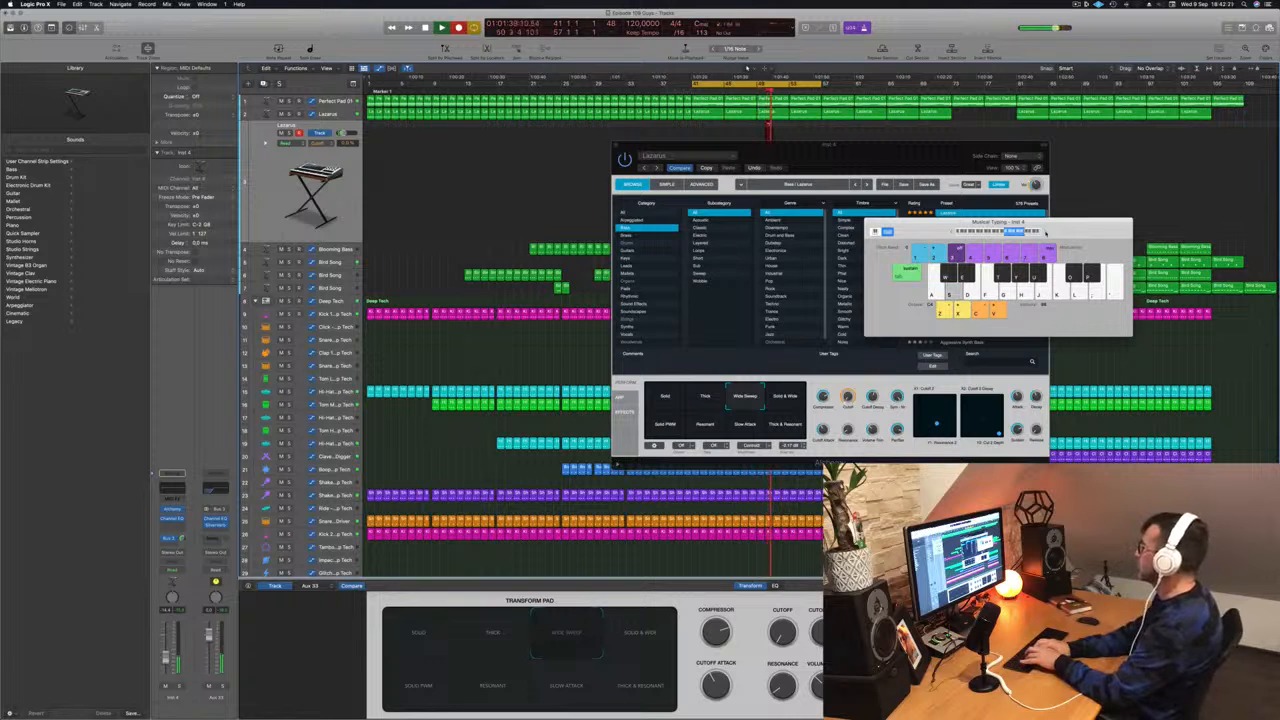
key(d)
key(f)
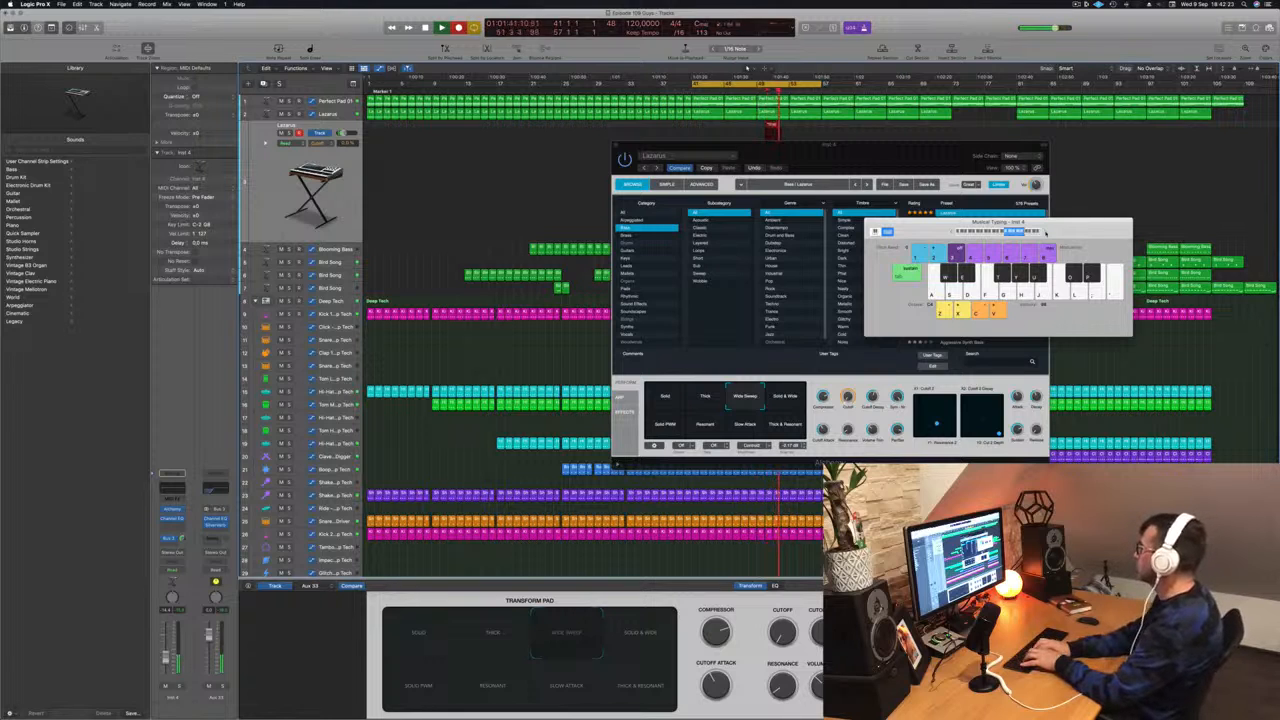
key(h)
key(f)
key(g)
key(f)
key(f)
key(g)
key(f)
key(s)
key(d)
key(f)
key(s)
key(d)
key(f)
key(h)
key(h)
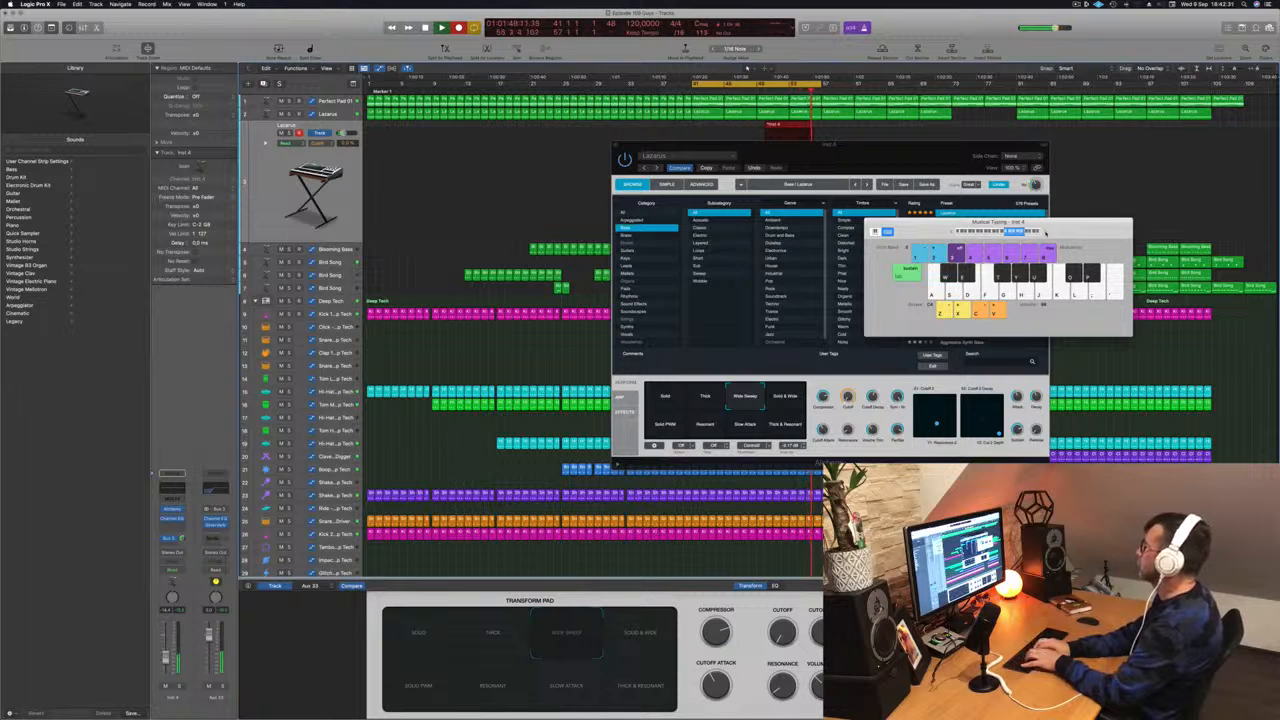
key(s)
key(s)
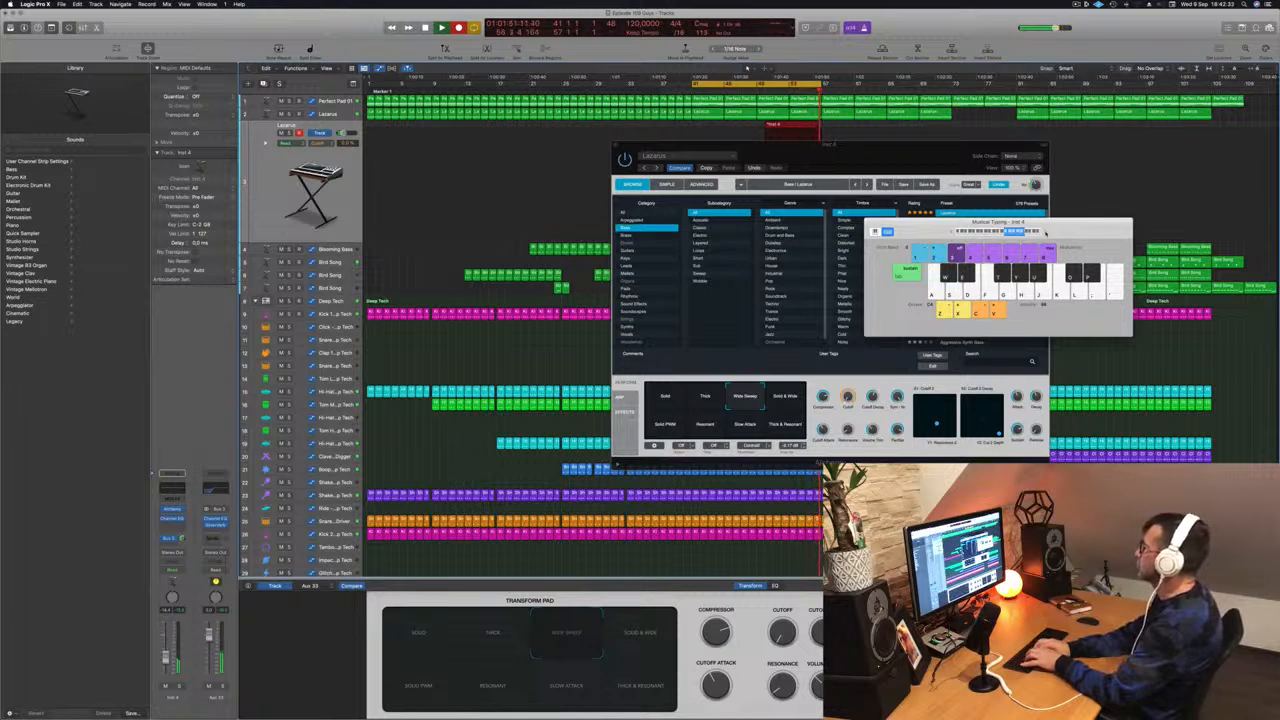
key(s)
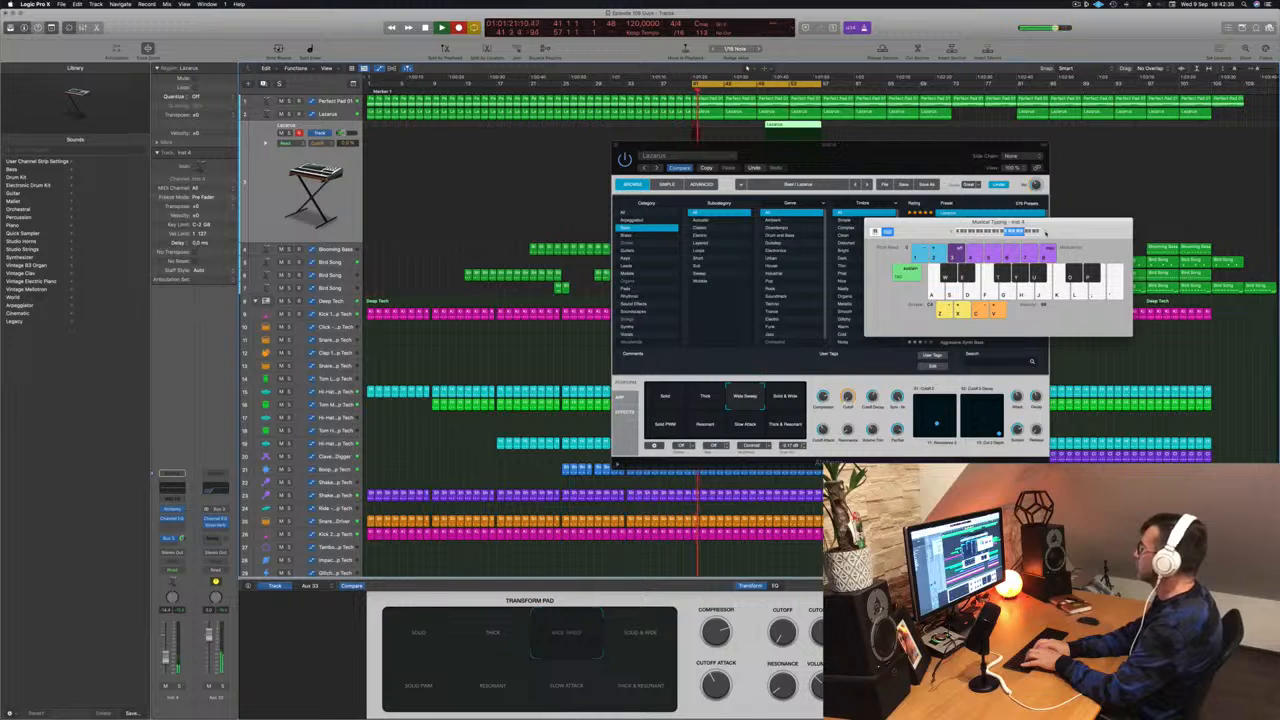
key(f)
key(s)
key(f)
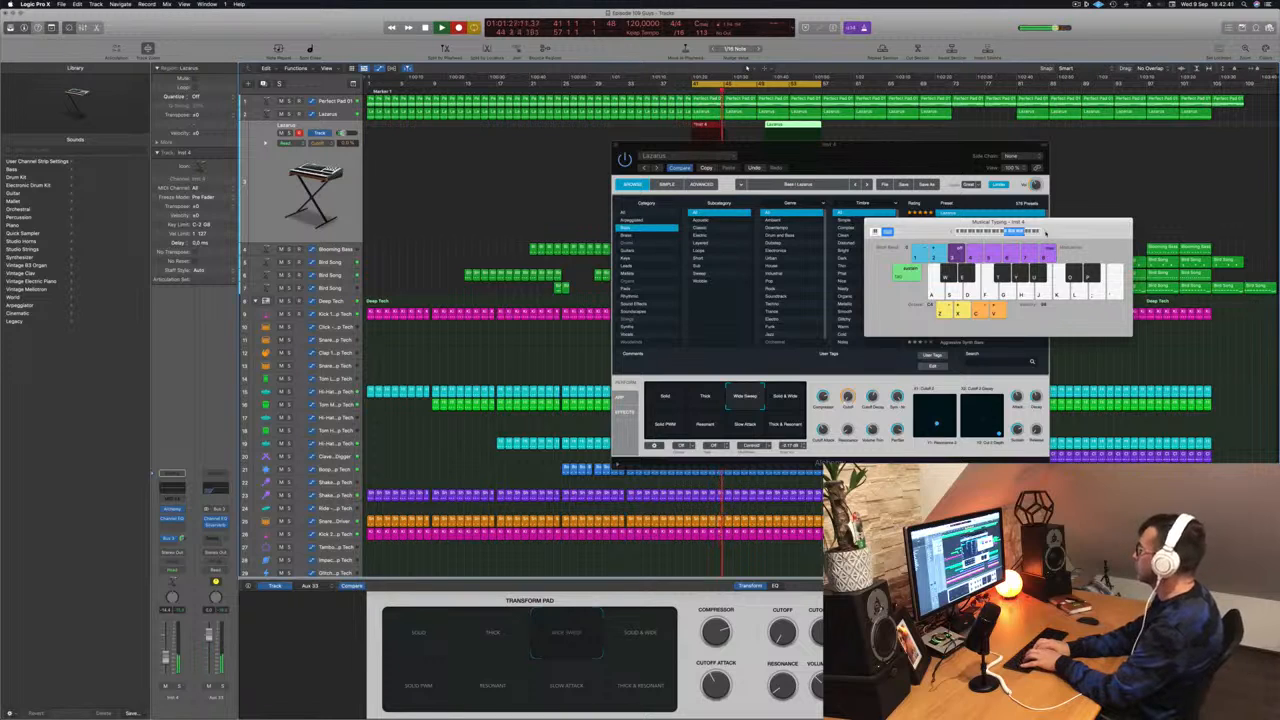
key(g)
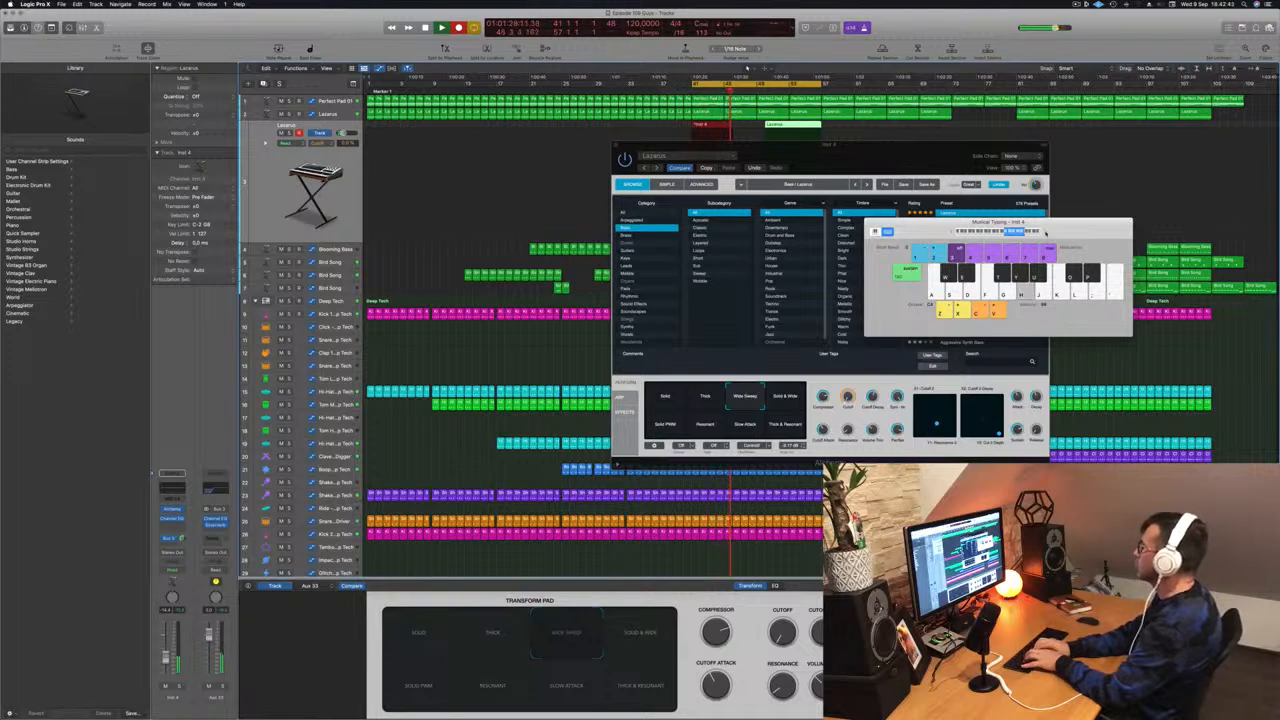
key(h)
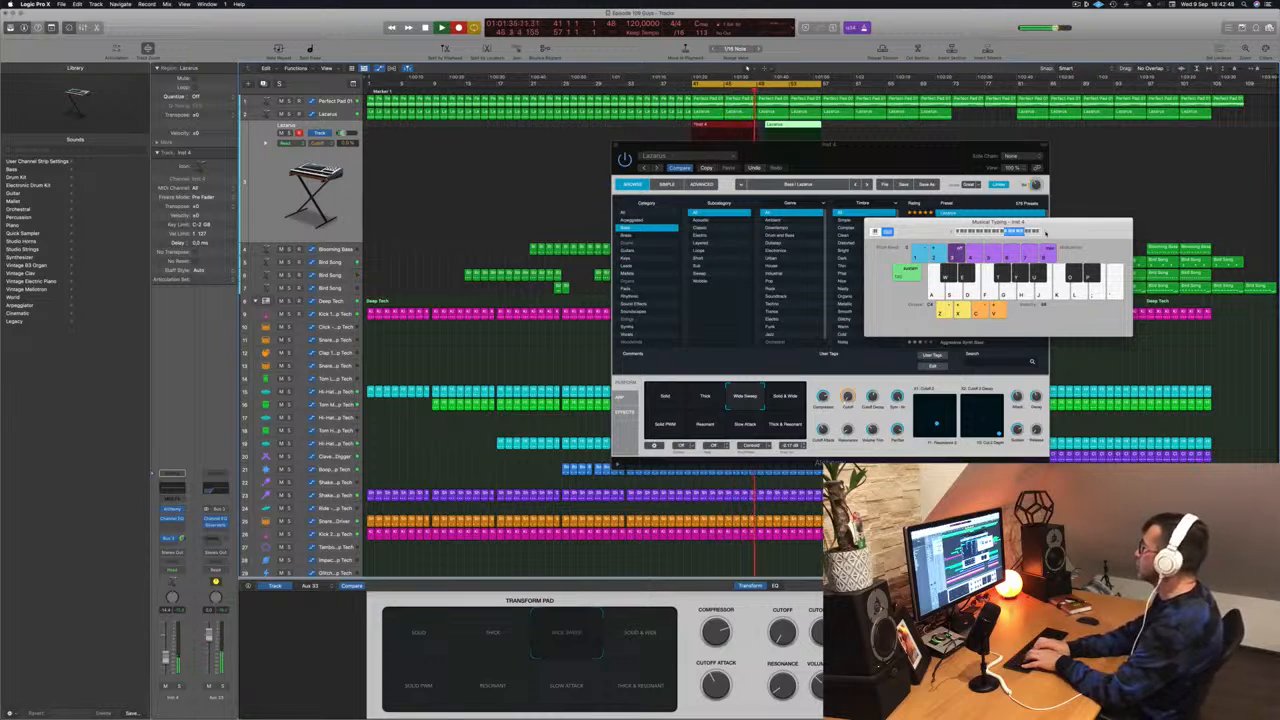
key(space)
- Move the synth window aside and delete the newly recorded Lazarus take
drag(937, 157, 708, 276)
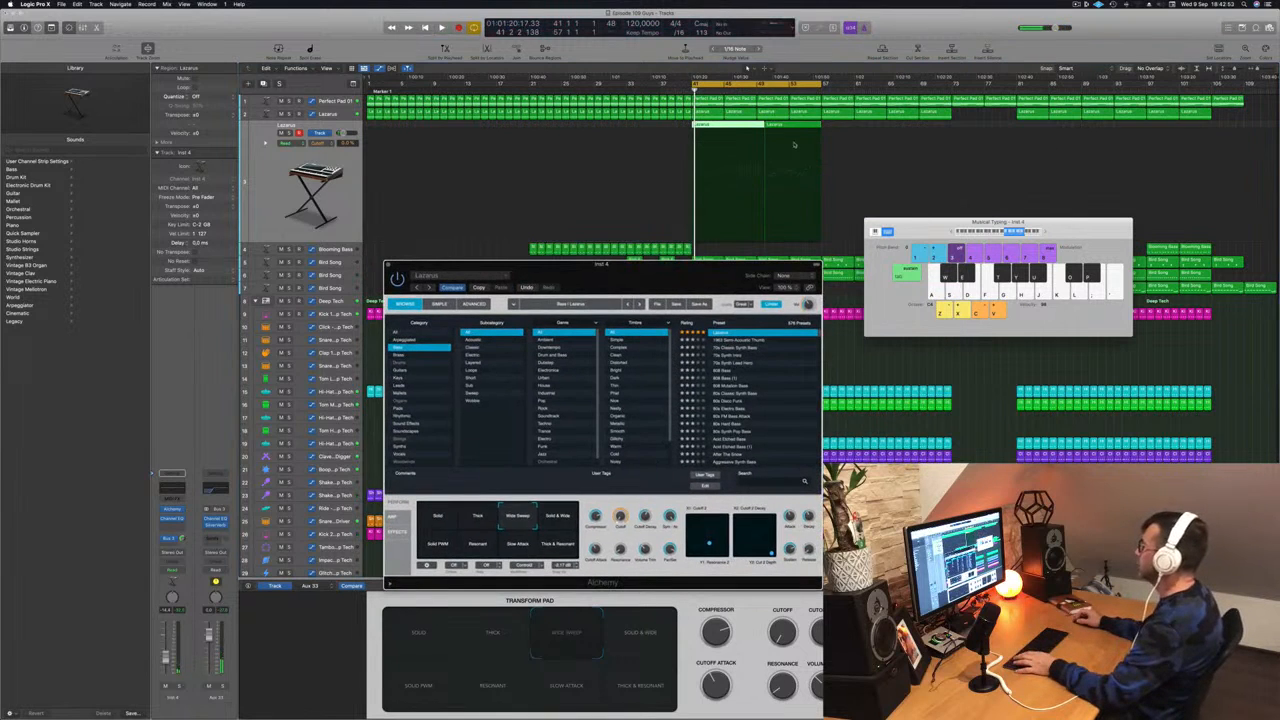
click(729, 128)
key(Delete)
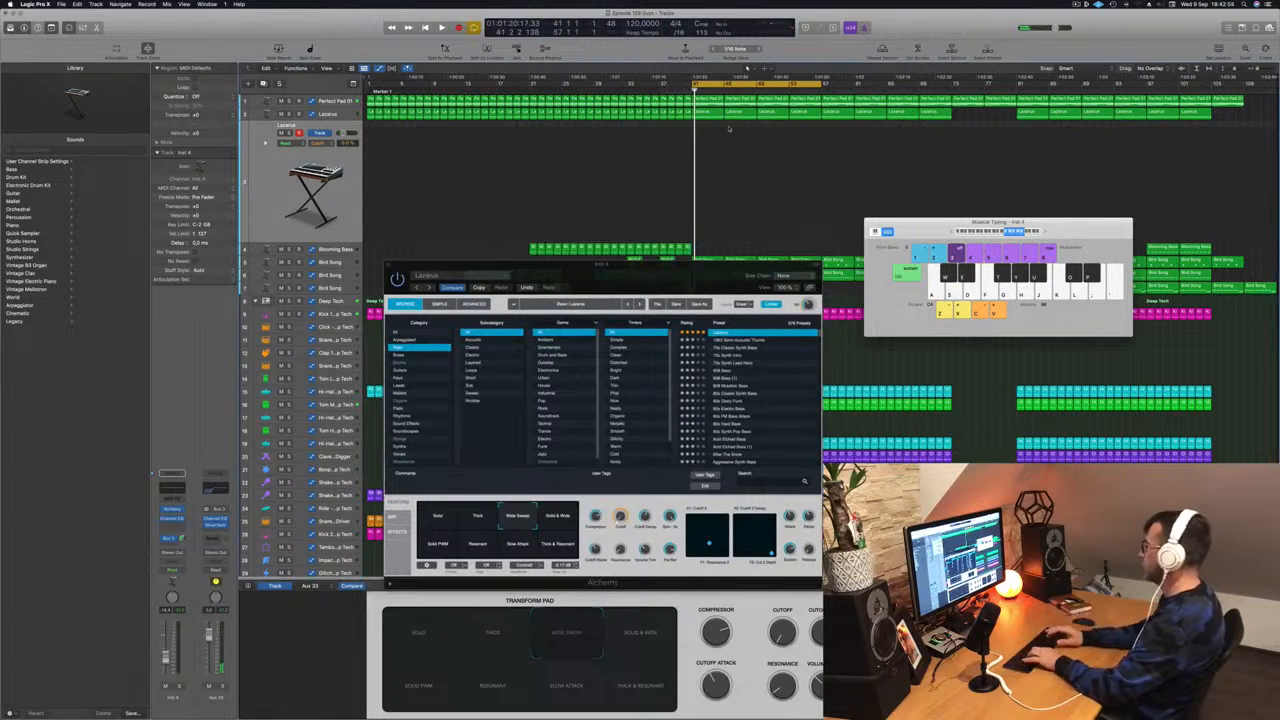
- Audition the Solid & Wide, Thick & Resonant, Resonant and Solid PWM sound variations
click(570, 514)
click(558, 543)
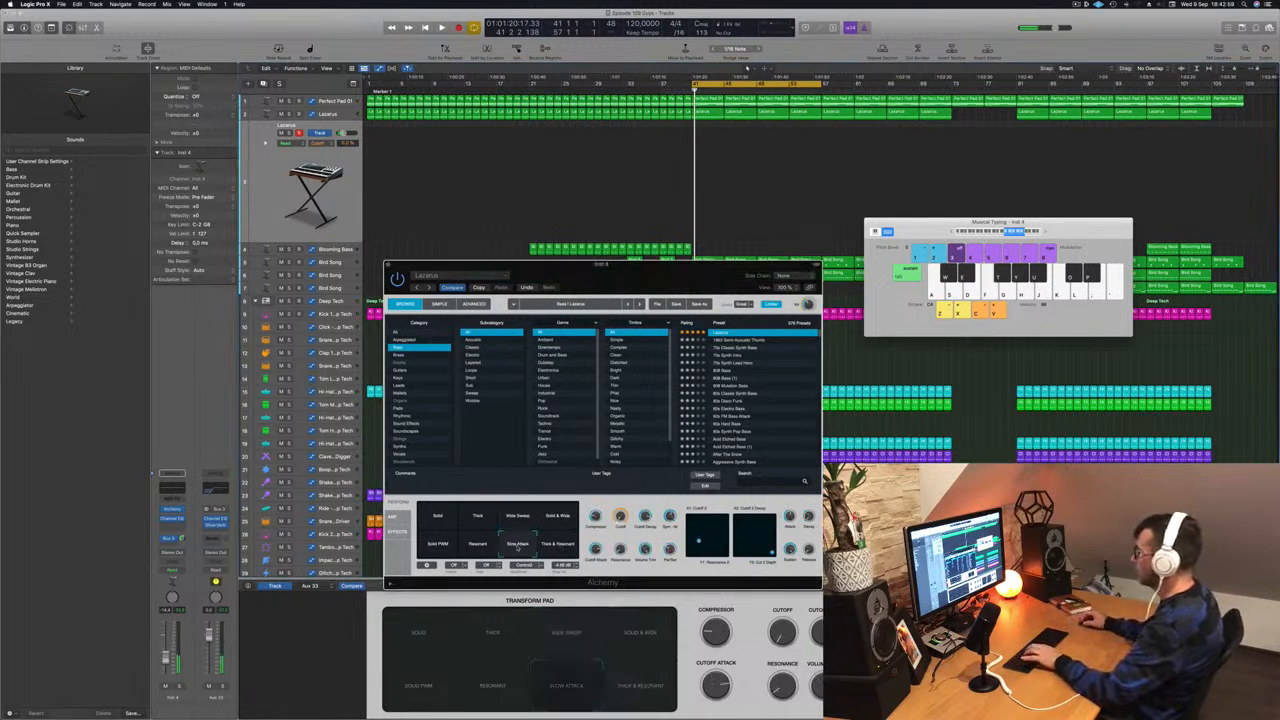
click(478, 545)
click(434, 548)
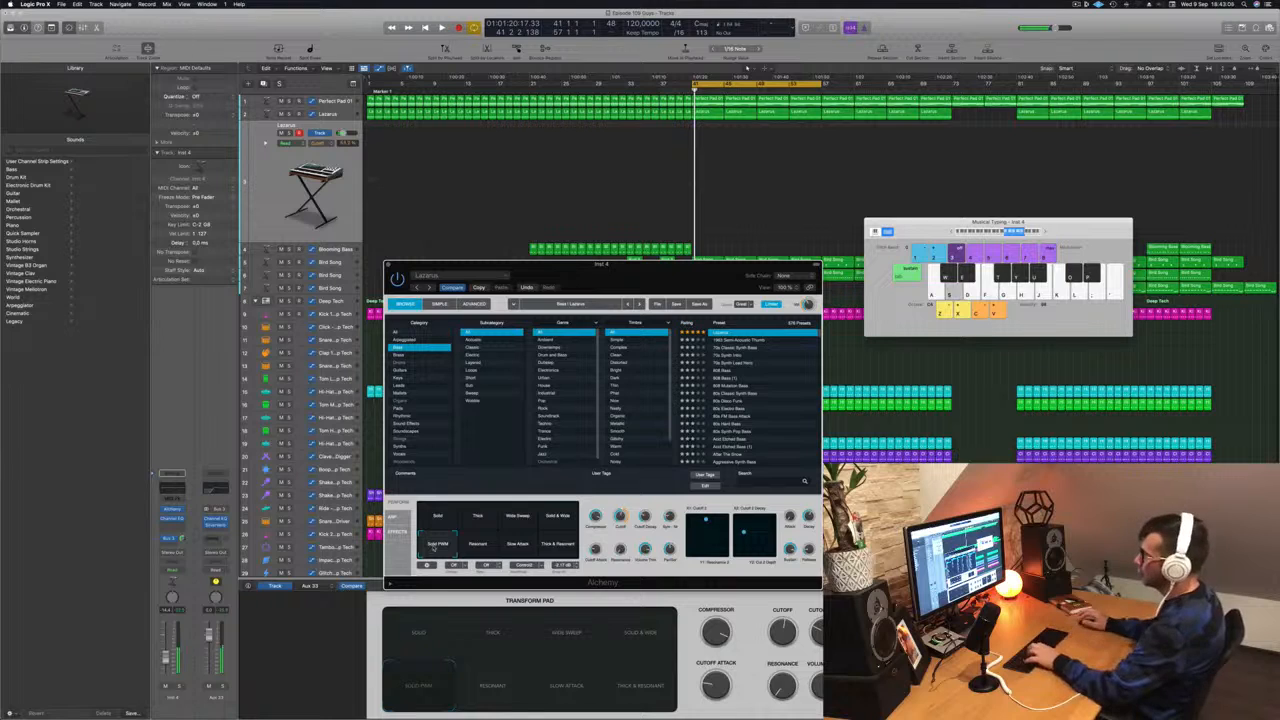
- Play a bass line on the Lazarus sound along with playback
click(180, 527)
key(f)
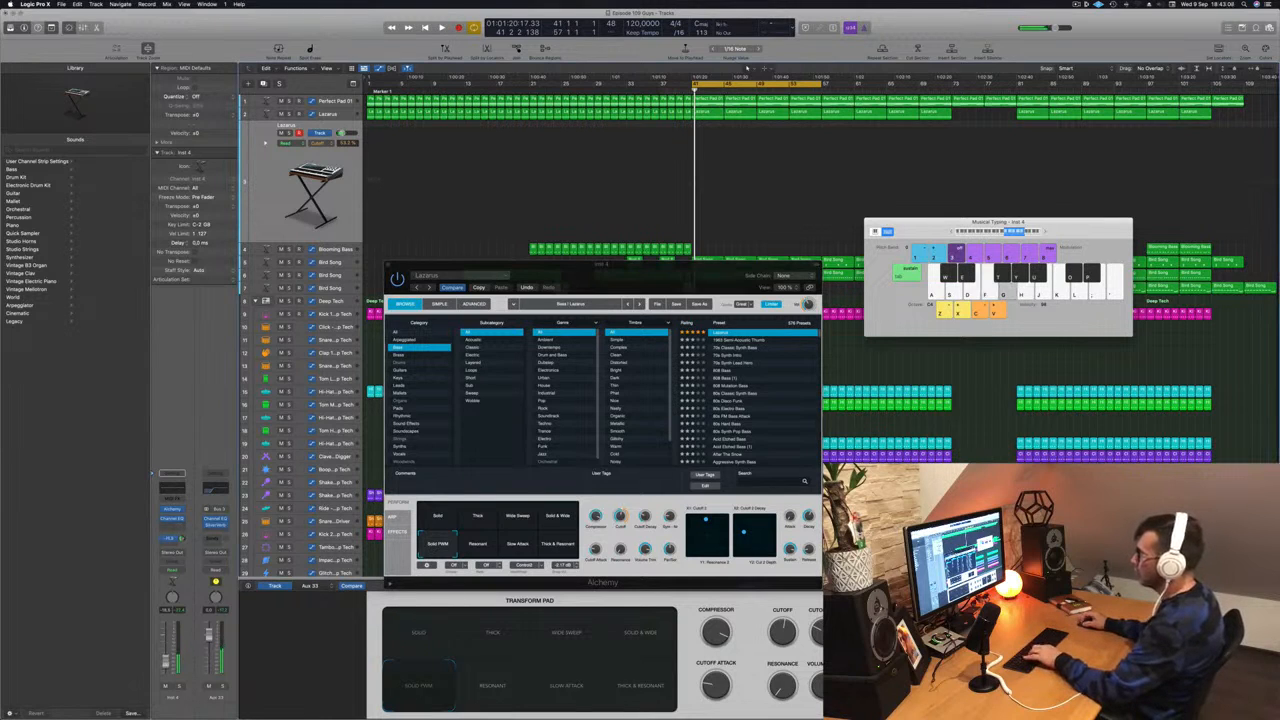
key(f)
key(g)
key(h)
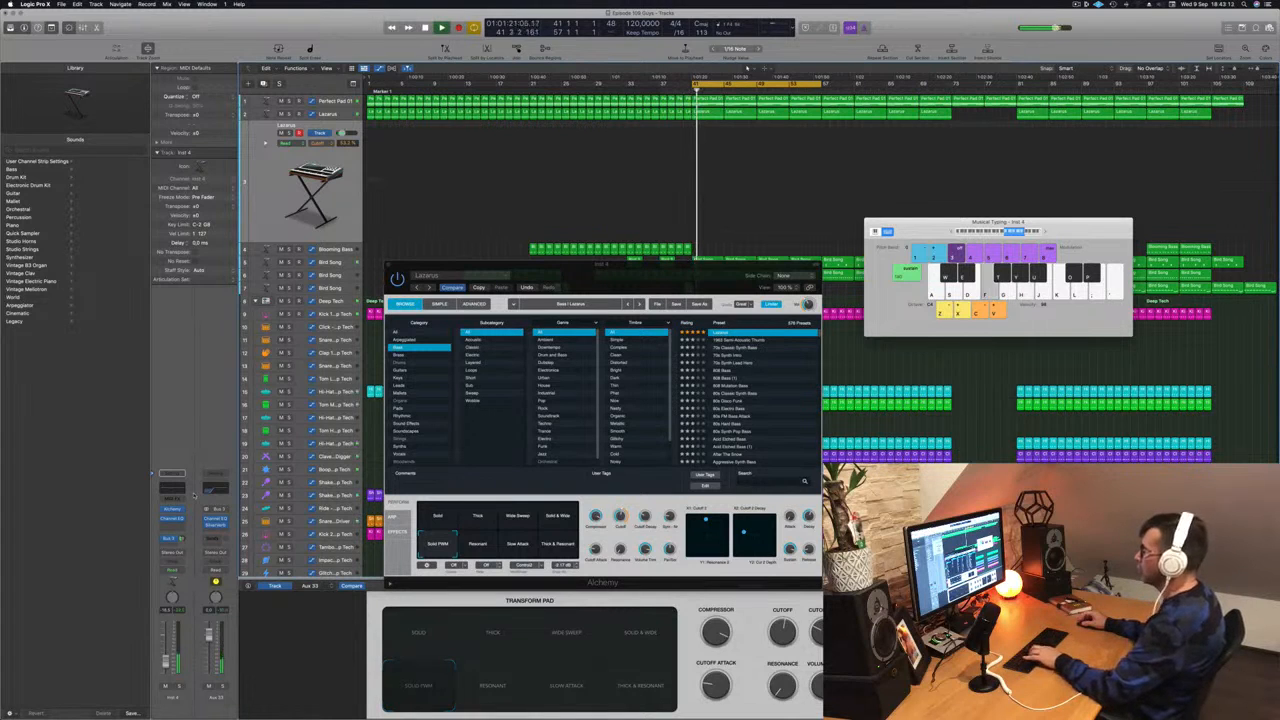
key(d)
key(s)
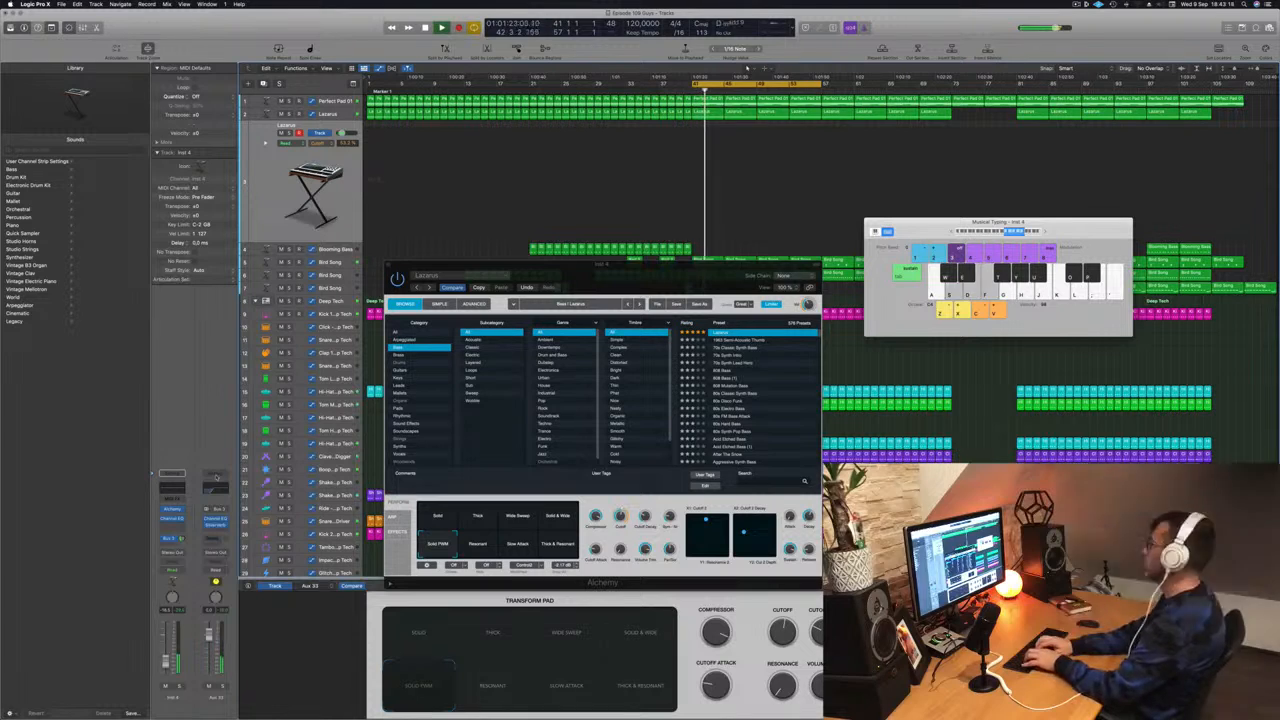
key(f)
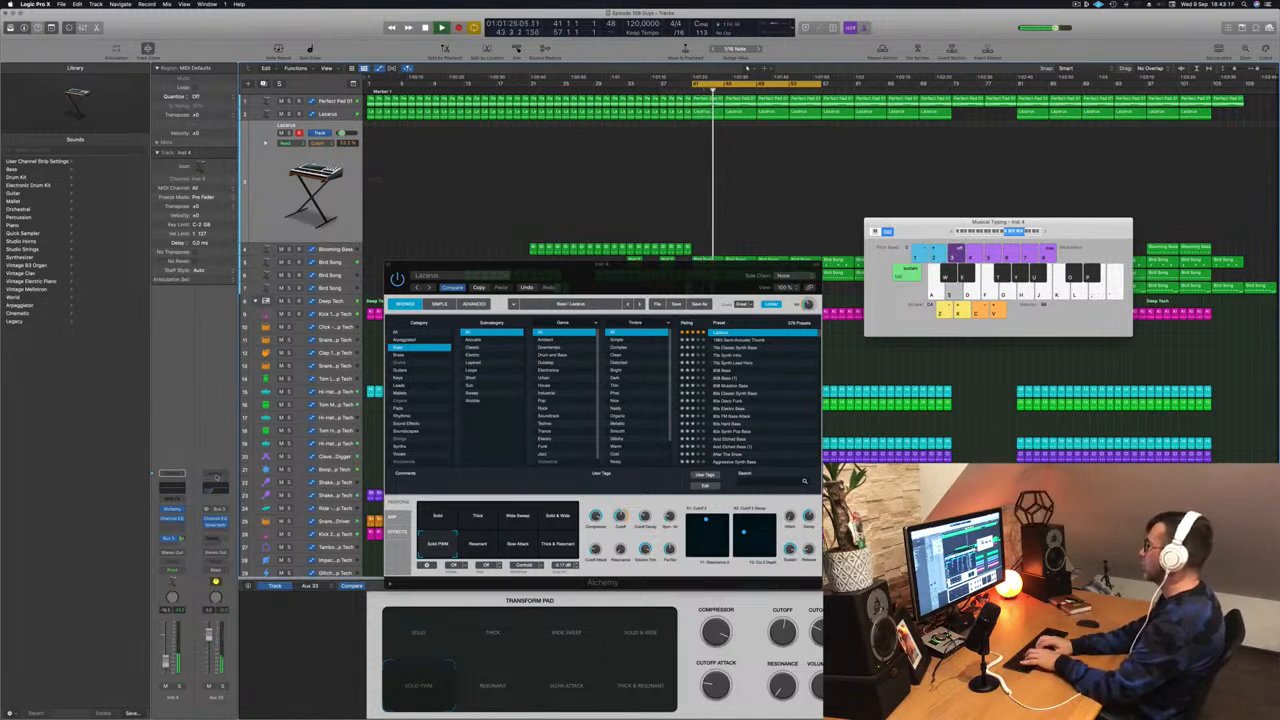
key(f)
key(f)
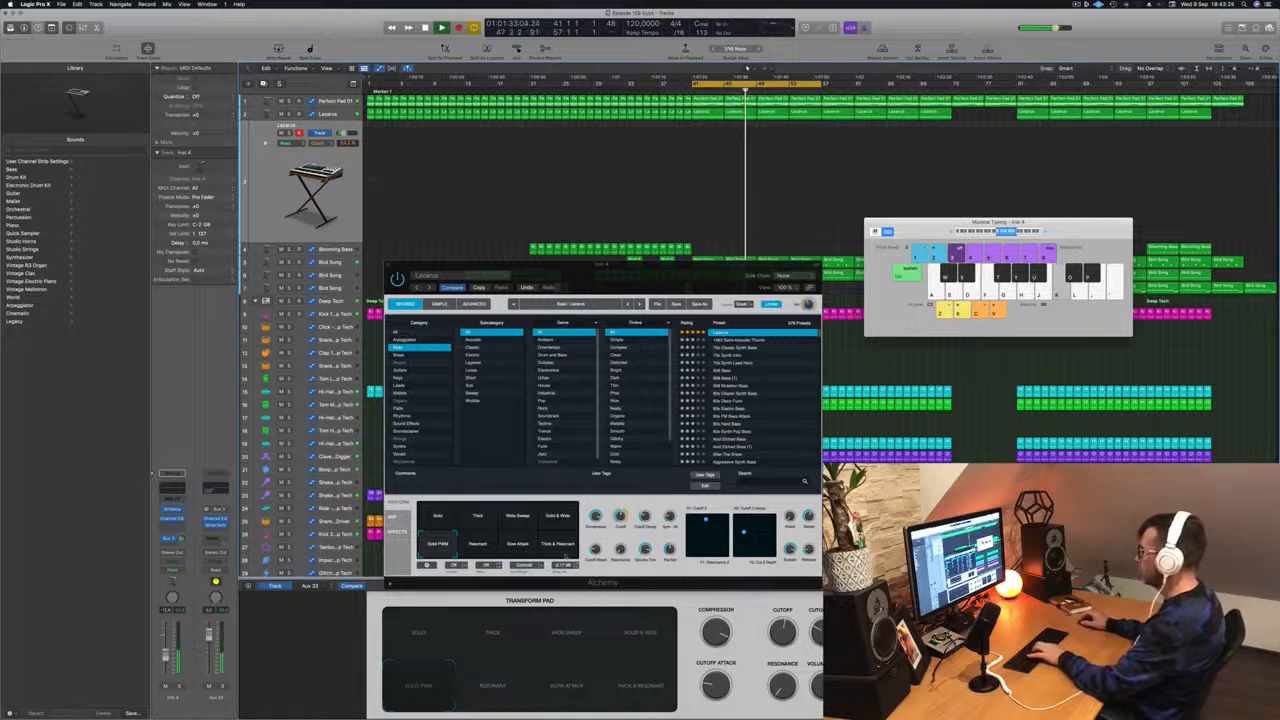
key(f)
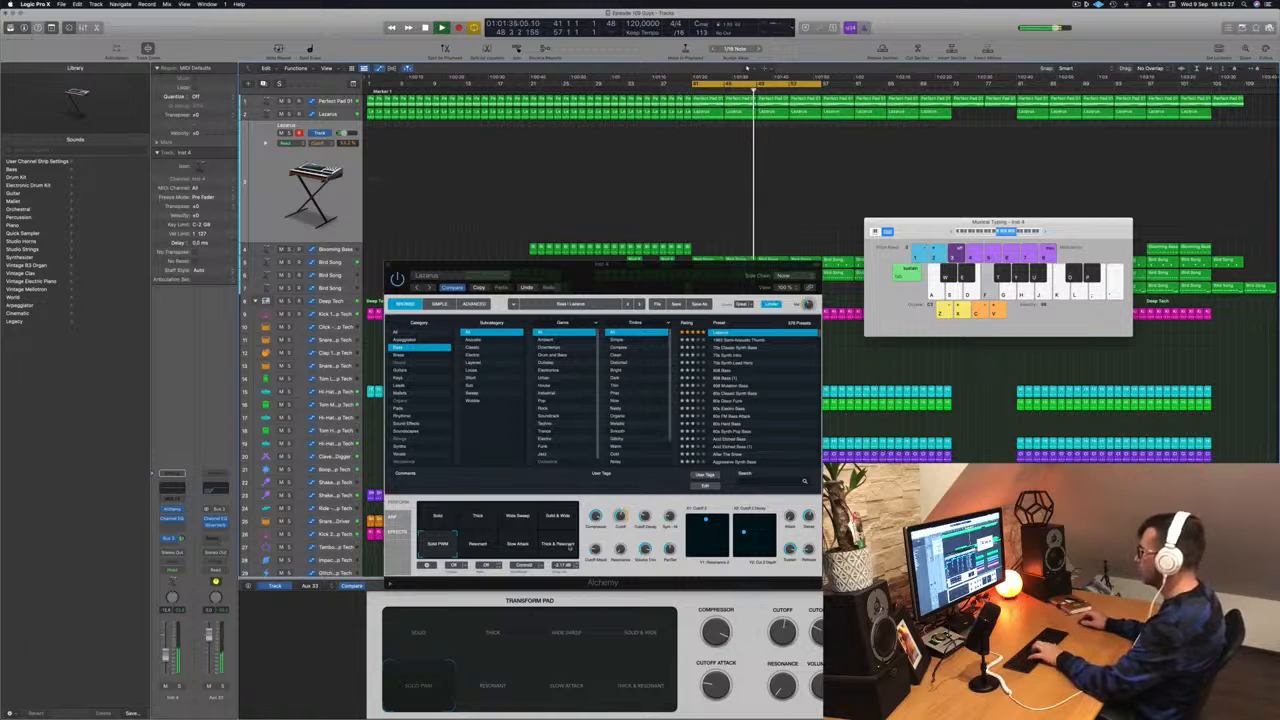
key(j)
- Refocus Alchemy and play a further run of bass notes with playback
click(596, 549)
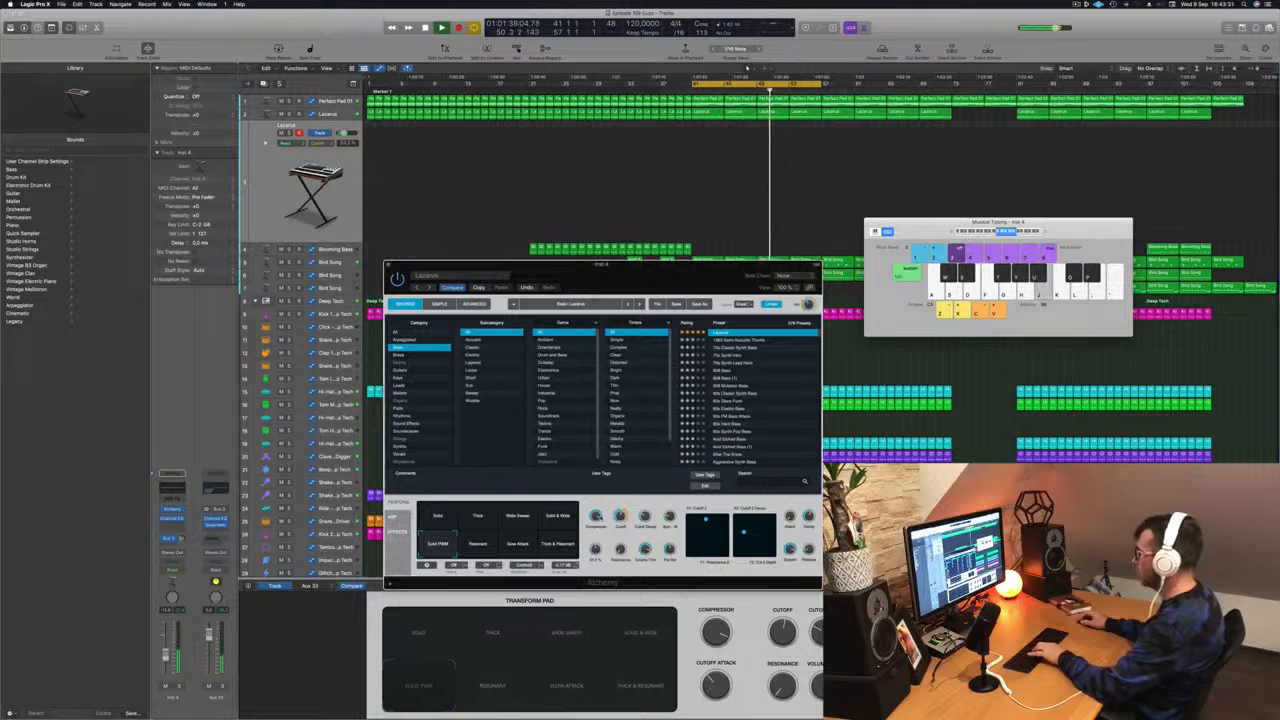
key(k)
key(f)
key(j)
key(k)
key(f)
key(j)
- Switch the snapshot to Thick & Resonant, then Solid, and close the Alchemy window
click(558, 547)
key(j)
click(440, 522)
key(k)
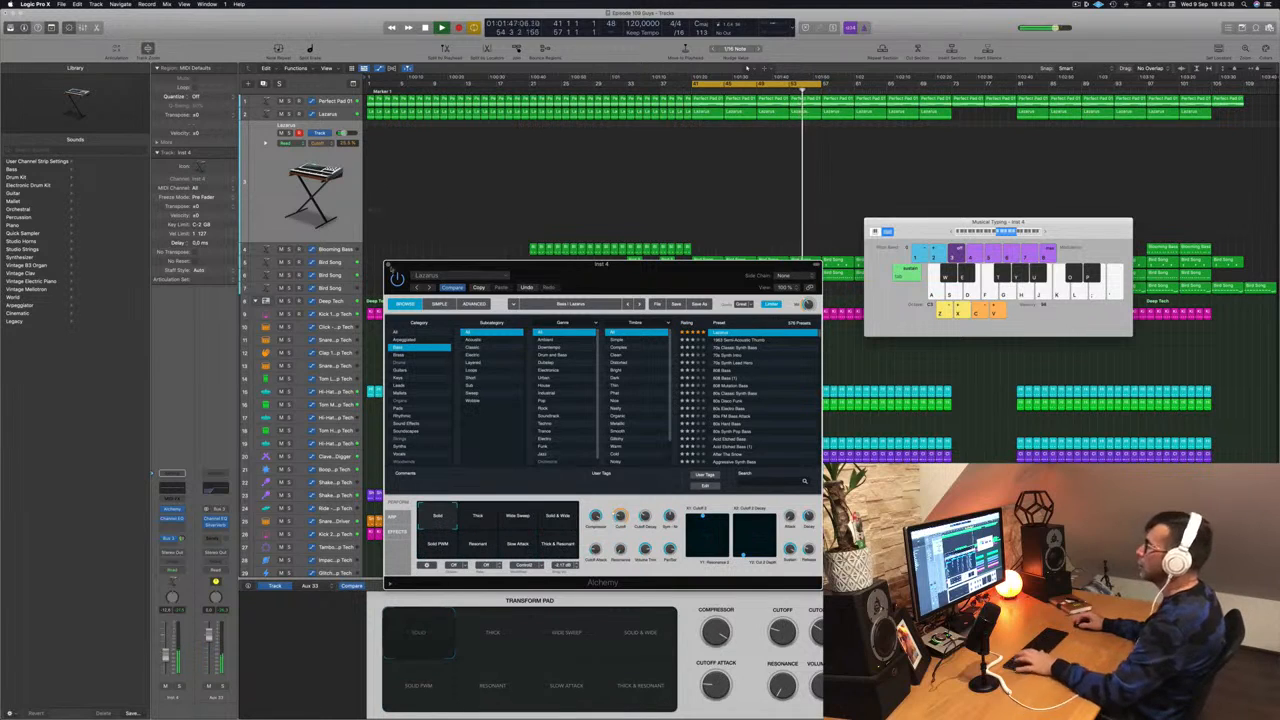
click(389, 266)
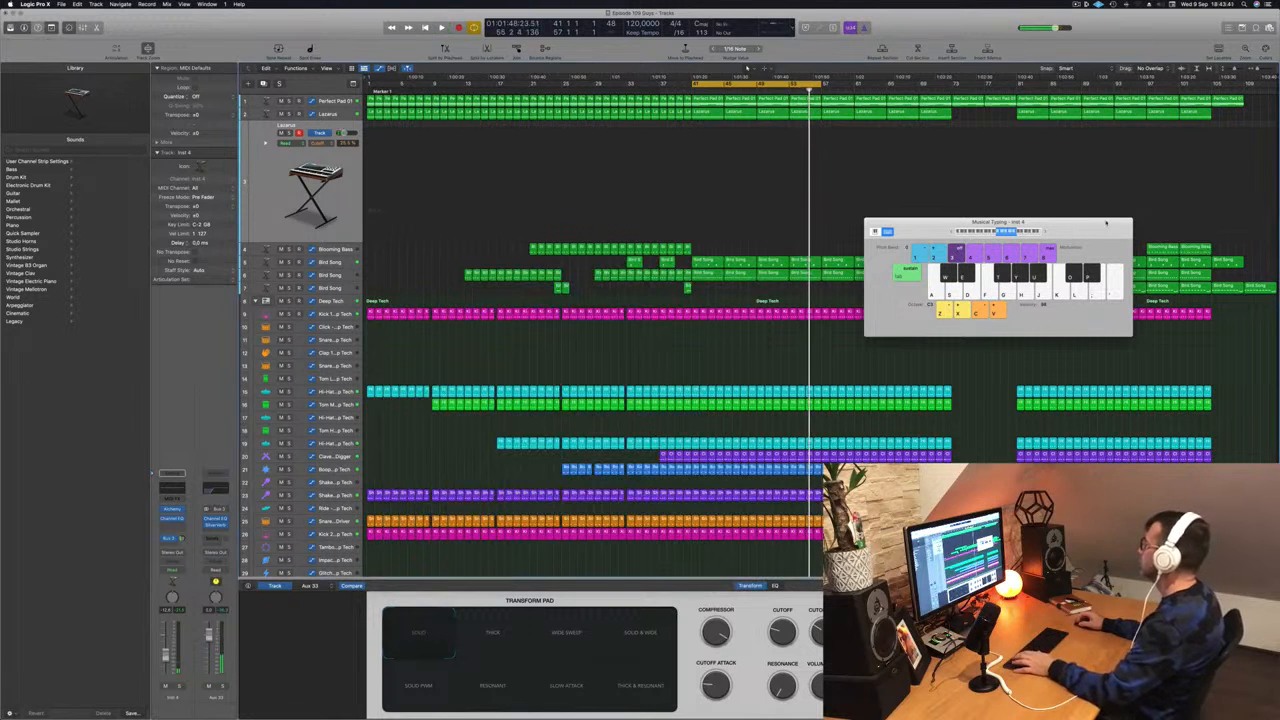
- Hide Musical Typing with Cmd+K, scroll to show all tracks, and select Perfect Pad 01
key(super+k)
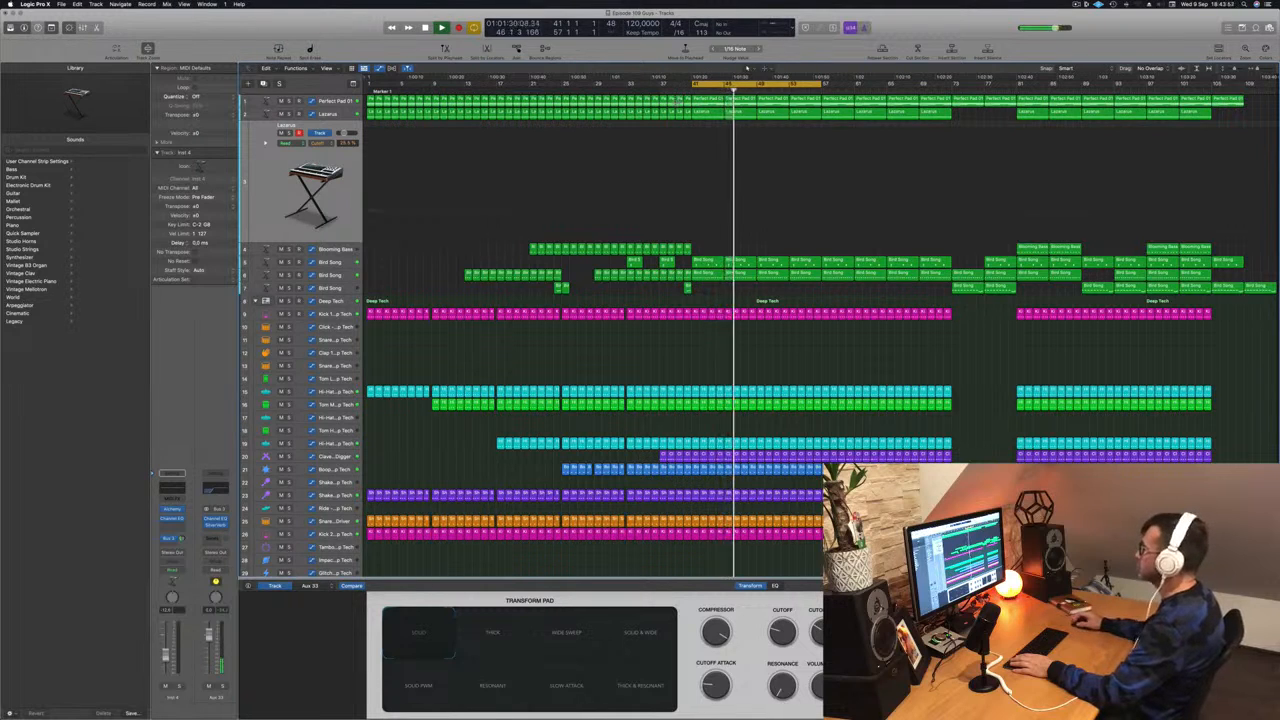
scroll(778, 202, down, 2)
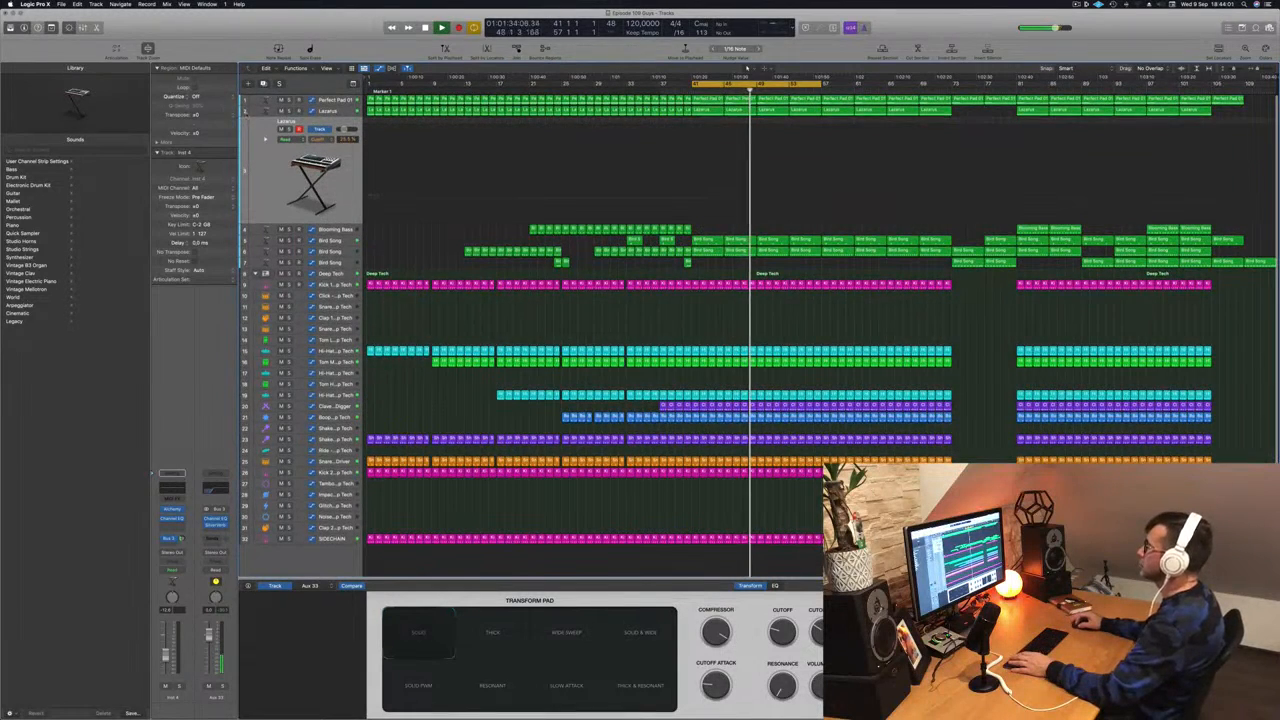
key(Up)
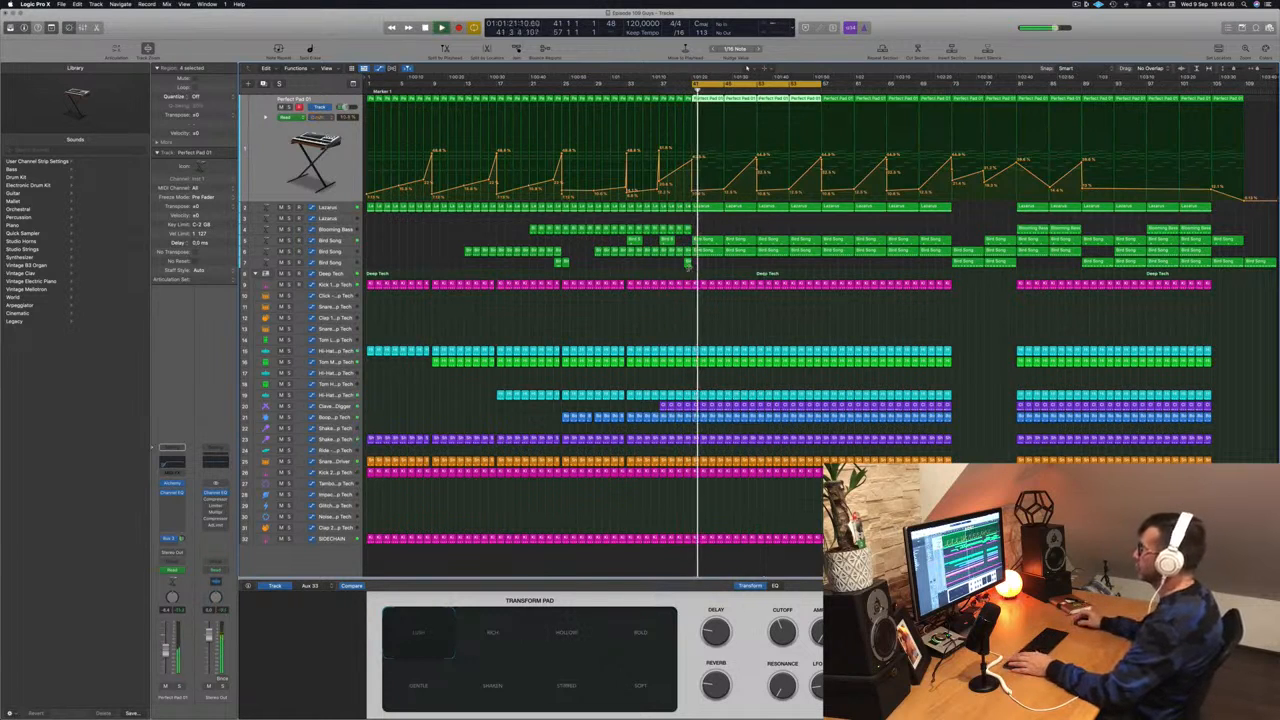
- With playback running, lower one Lazarus automation point near bar 49 and nudge another slightly up
key(space)
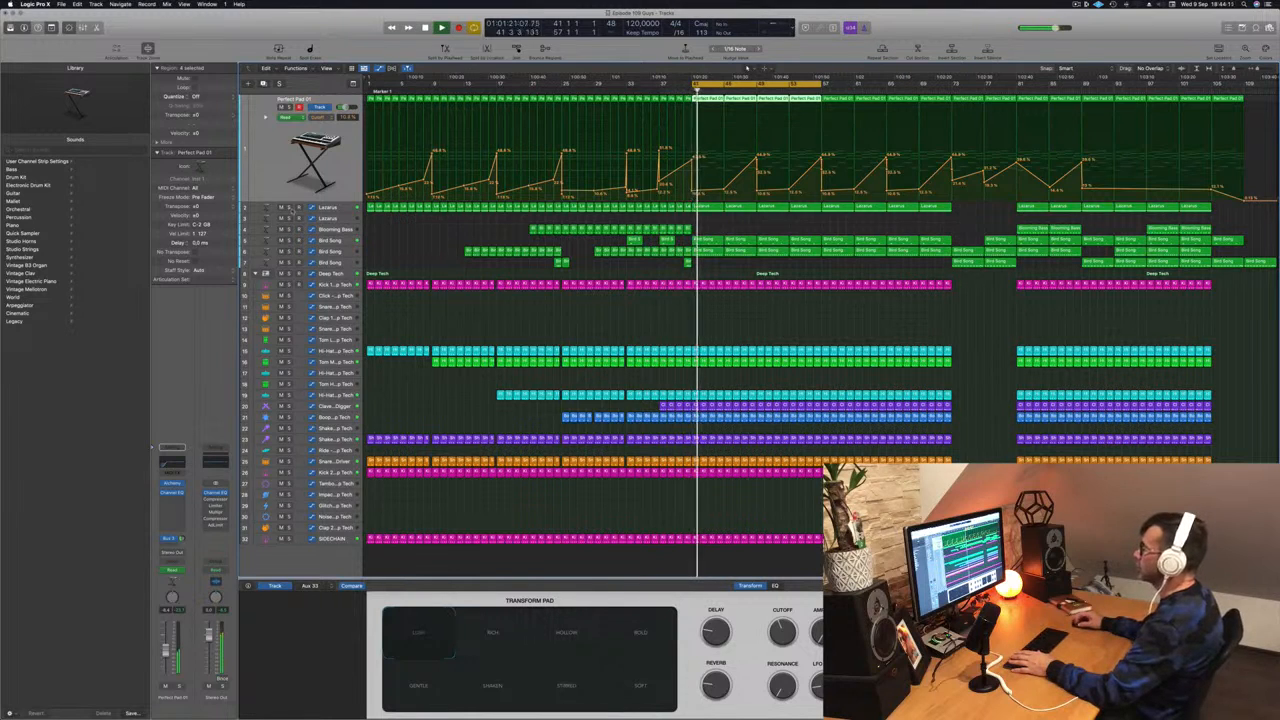
click(325, 210)
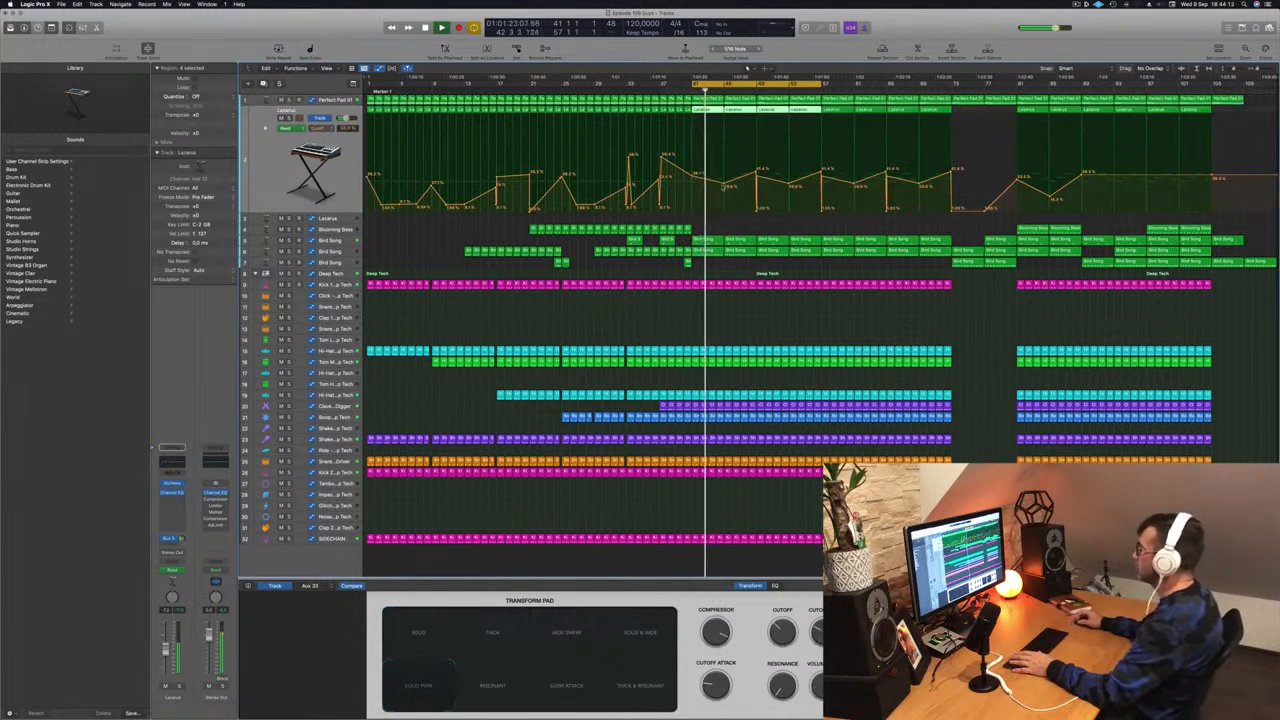
drag(724, 184, 759, 208)
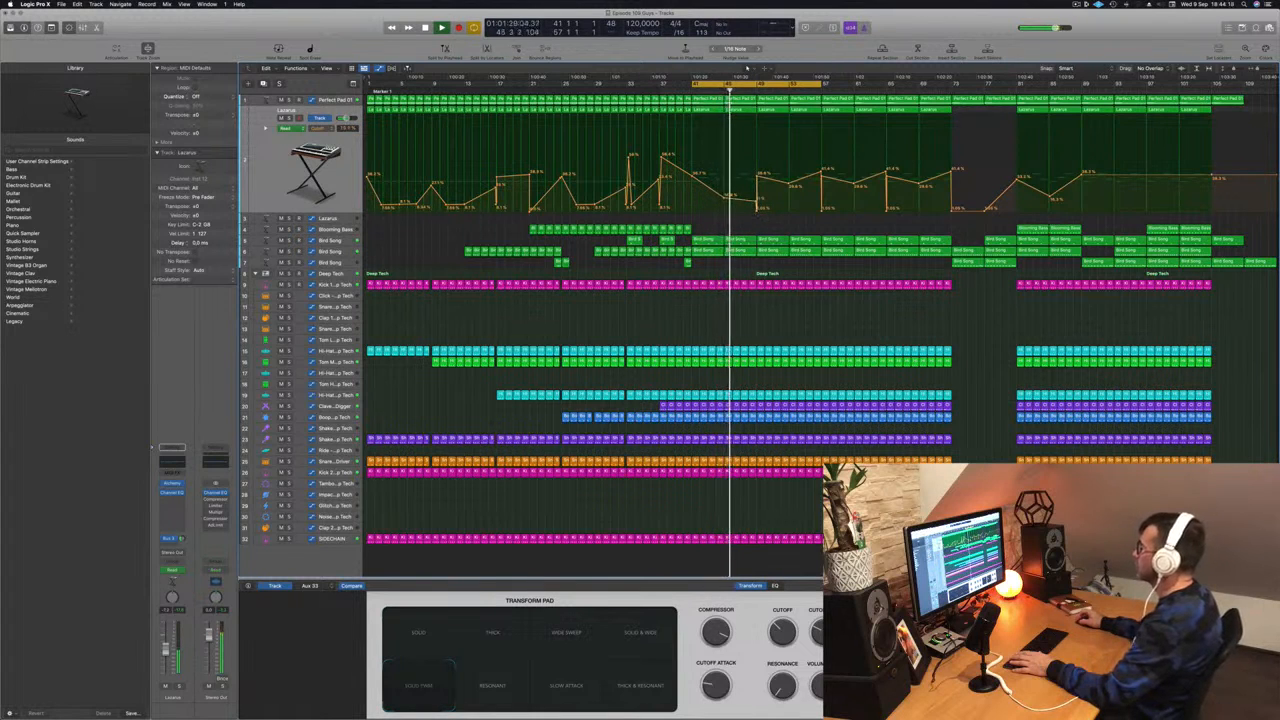
drag(757, 209, 757, 201)
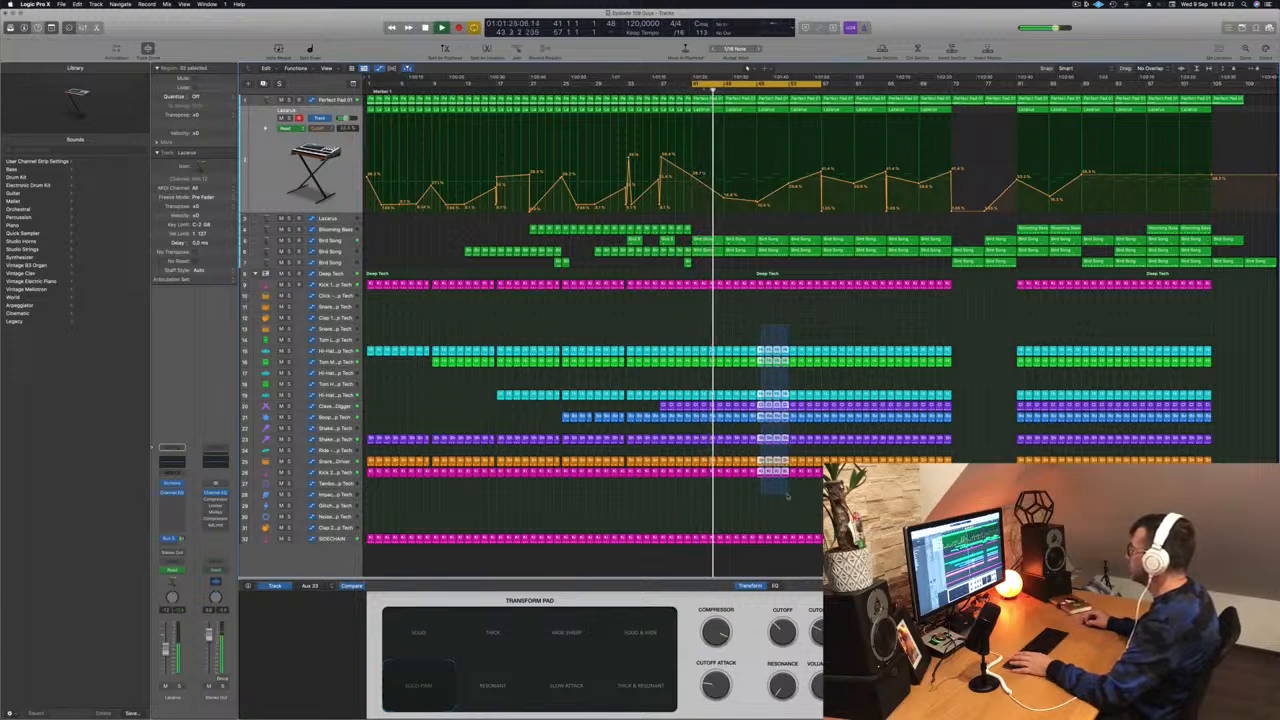
- Delete the drum region slices from bar 49 and Option-drag a Blooming Bass copy to bar 49
drag(804, 496, 819, 494)
key(Delete)
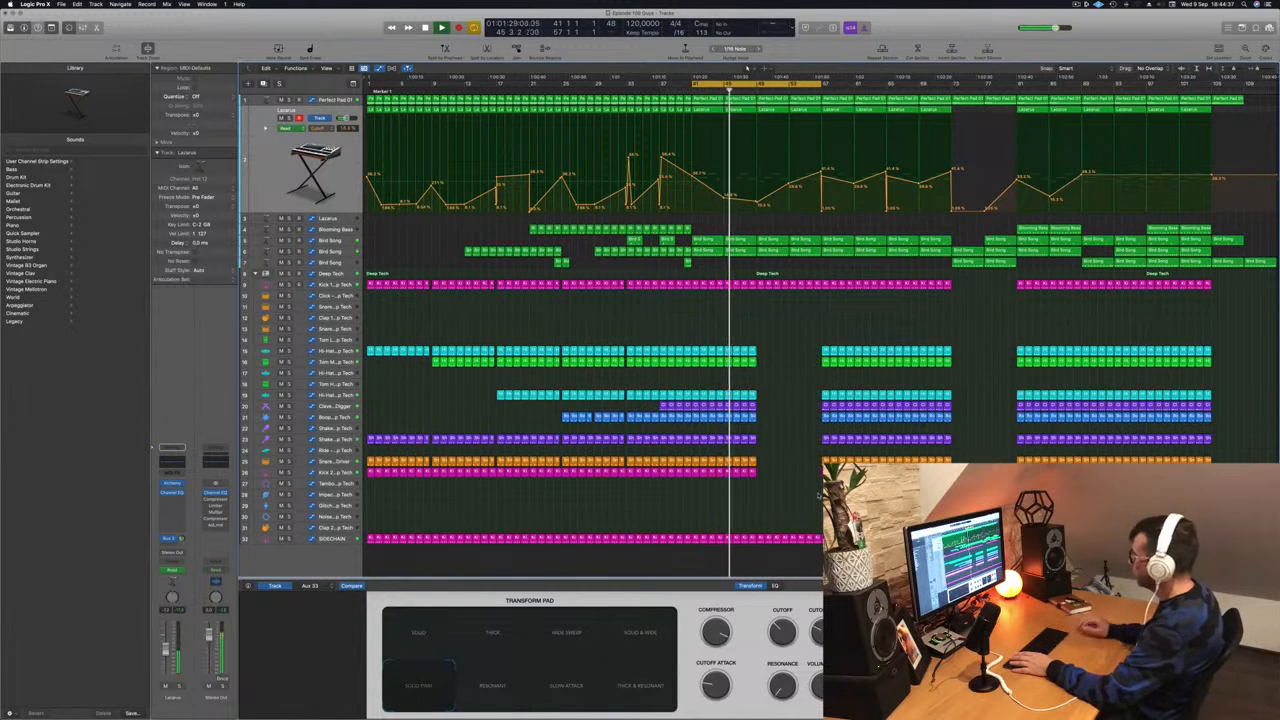
scroll(815, 270, up, 5)
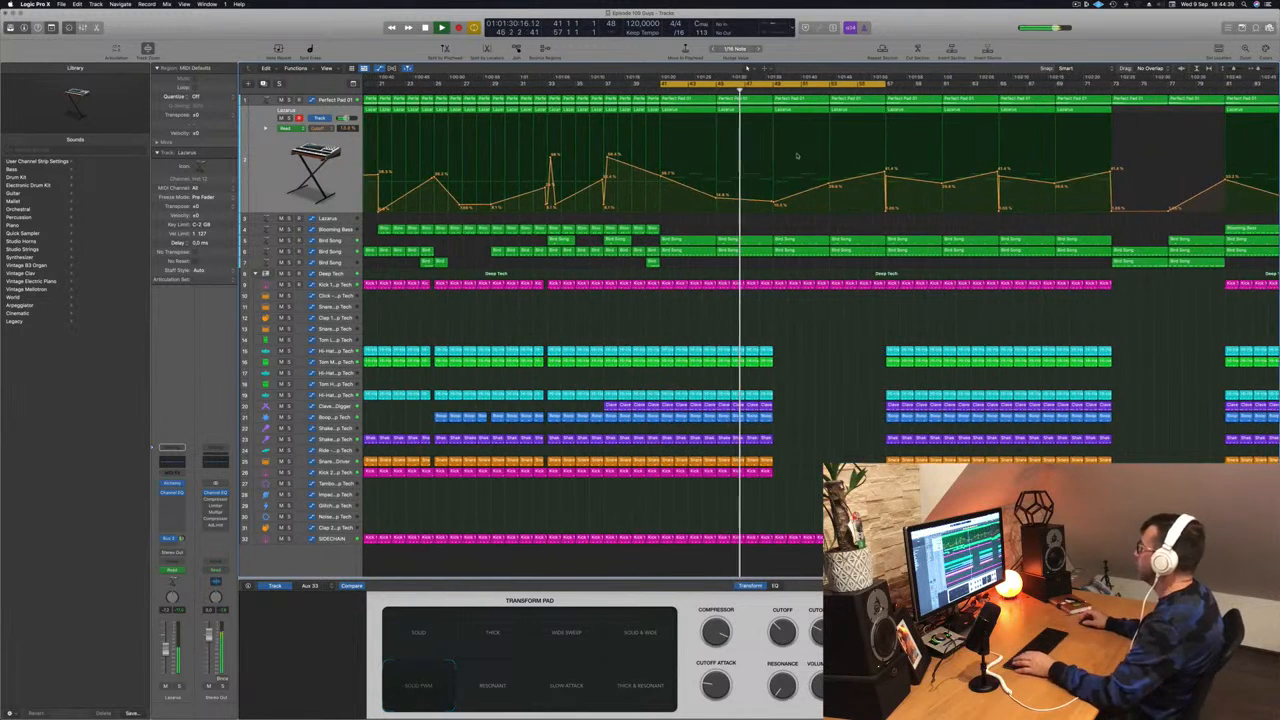
click(326, 100)
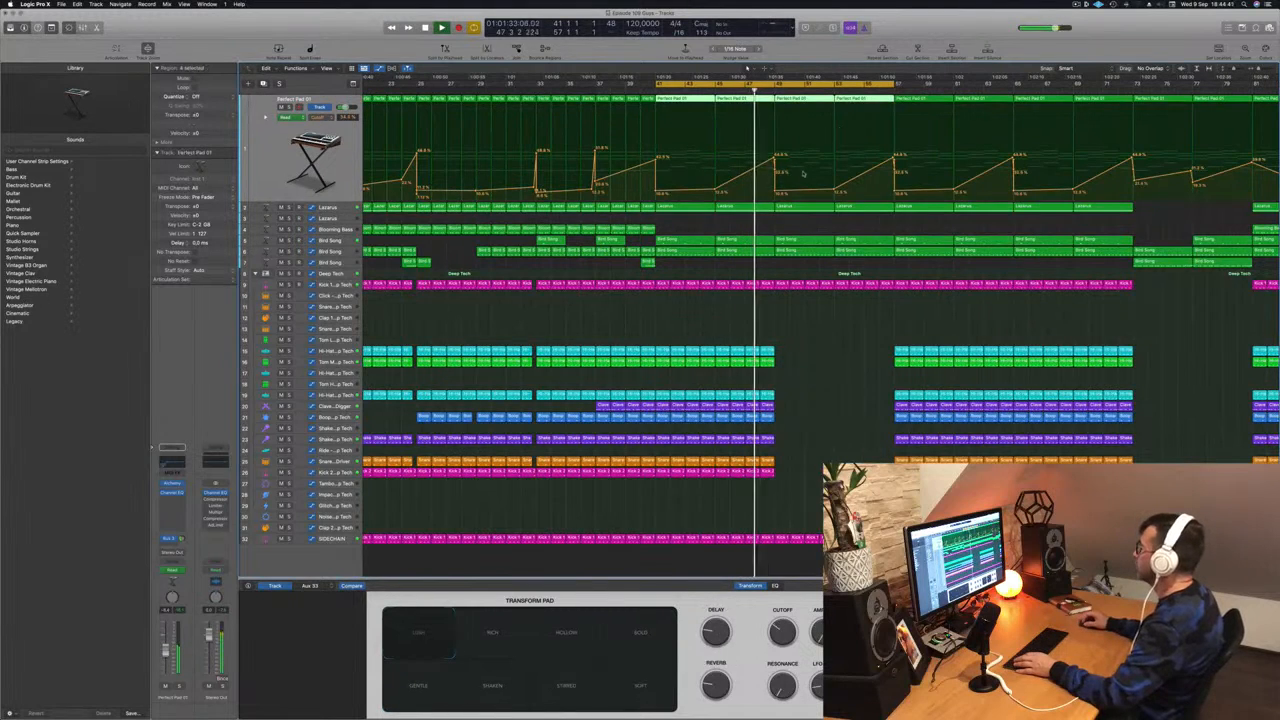
scroll(740, 253, down, 5)
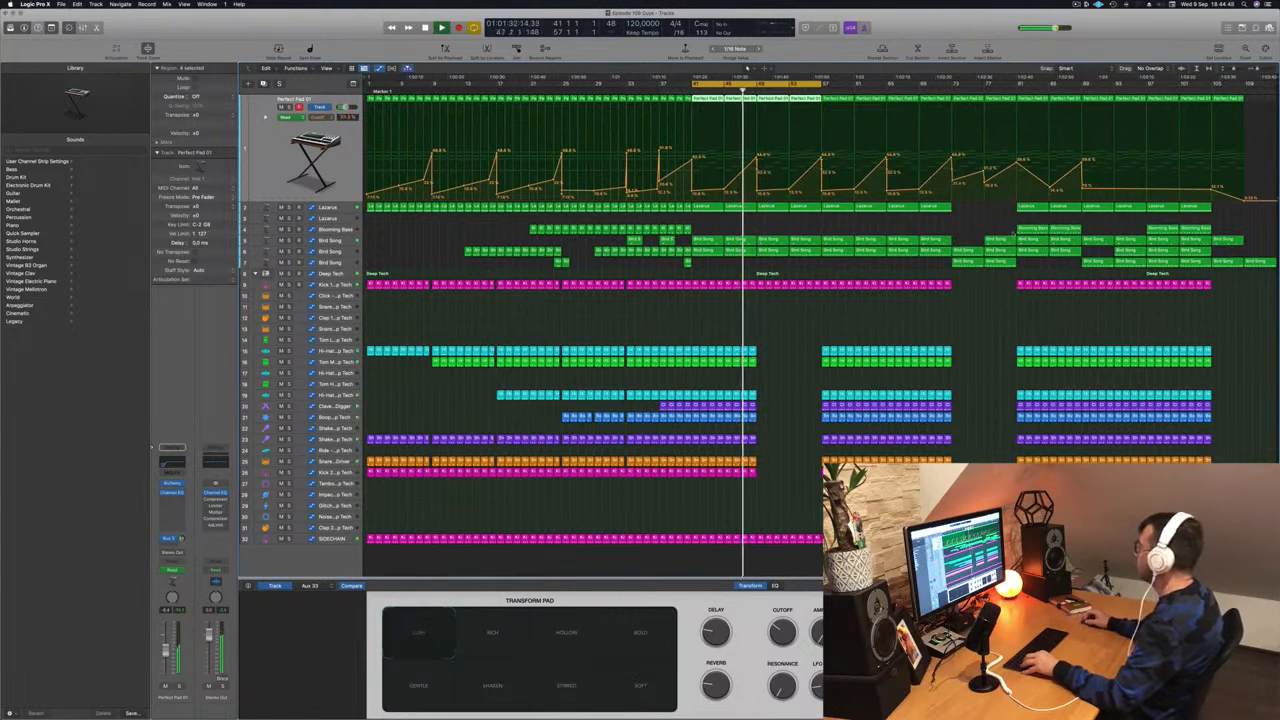
drag(994, 233, 805, 233)
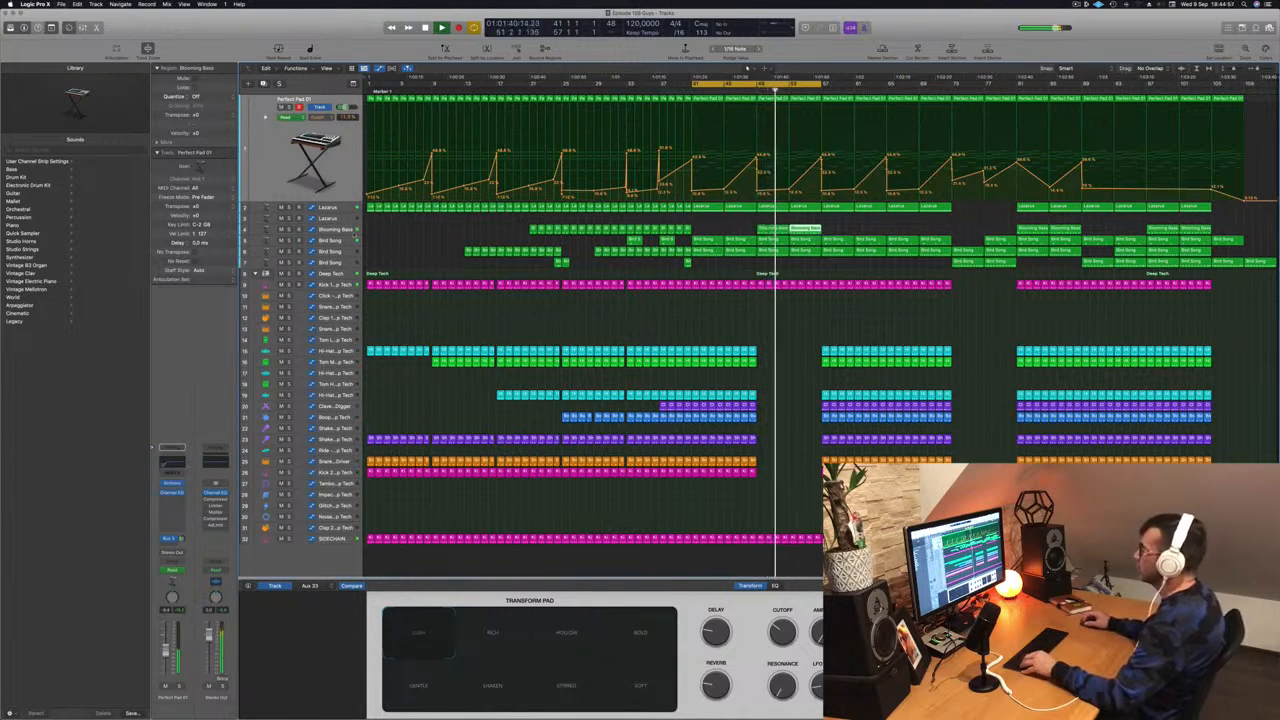
- Delete the Bird Song region at bars 53–56 and move the playhead to bar 49
click(343, 229)
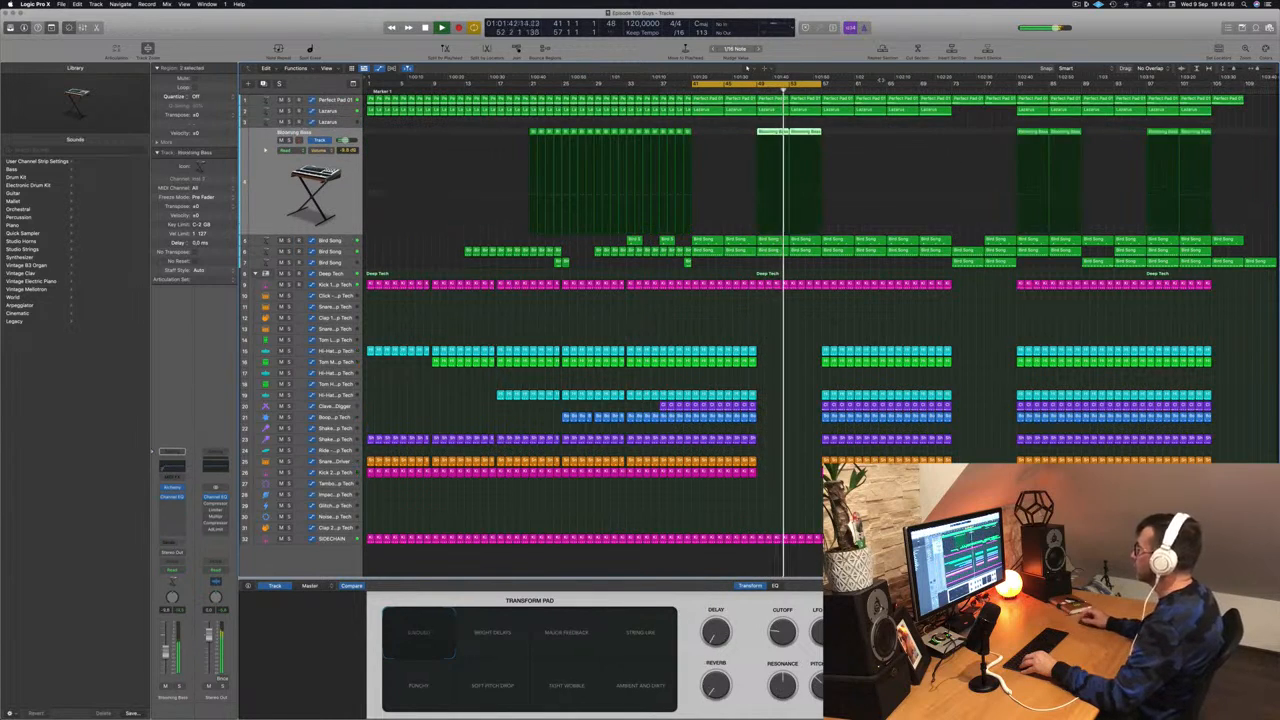
click(749, 84)
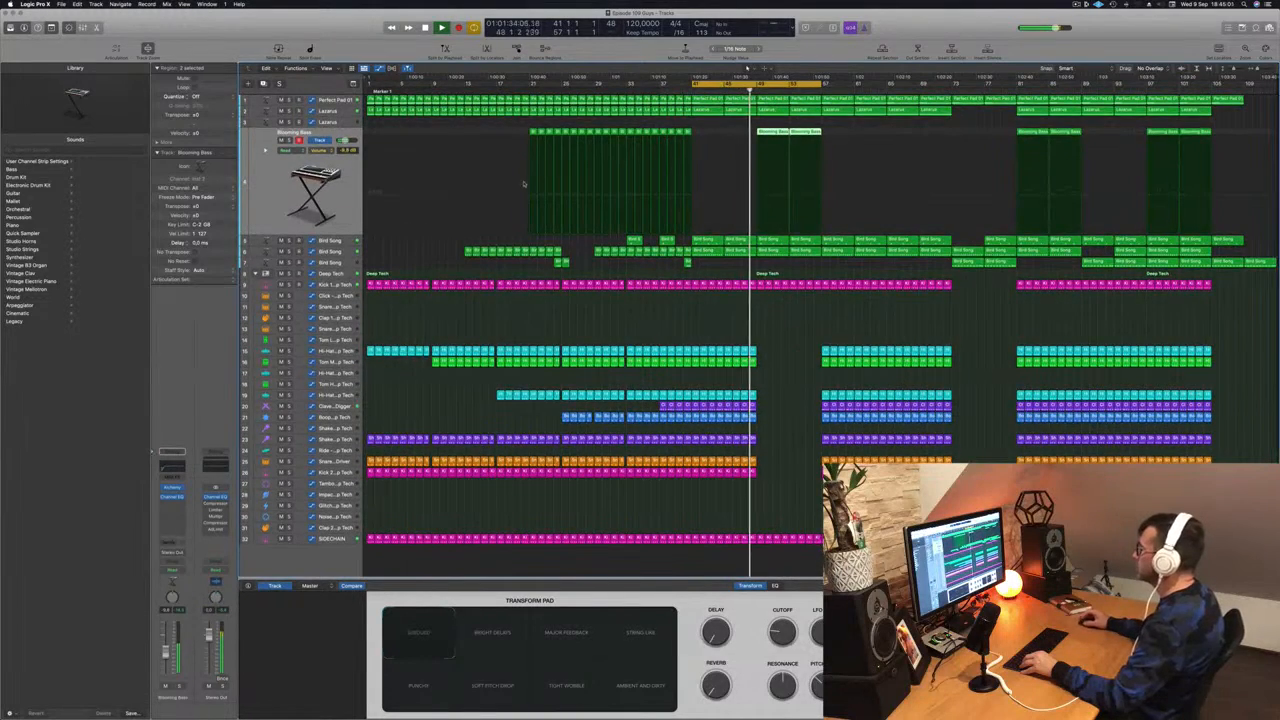
key(Down)
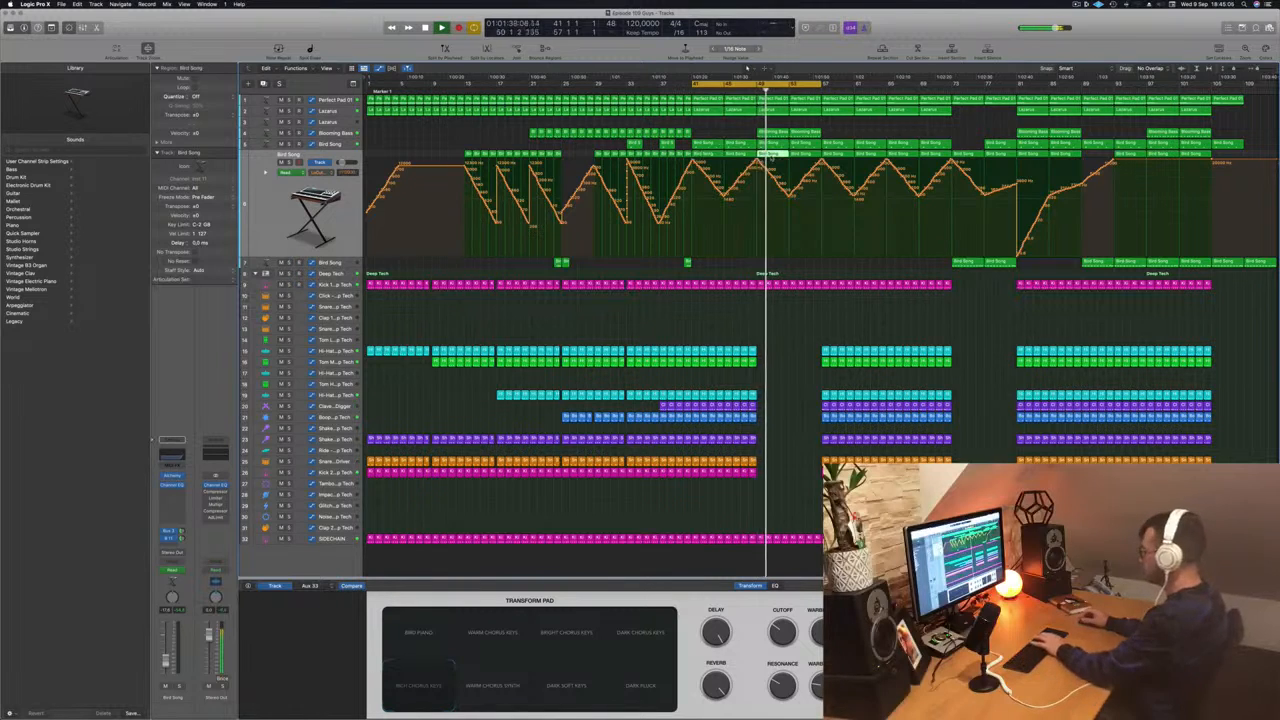
key(Return)
click(801, 156)
key(Delete)
key(Return)
key(shift+period)
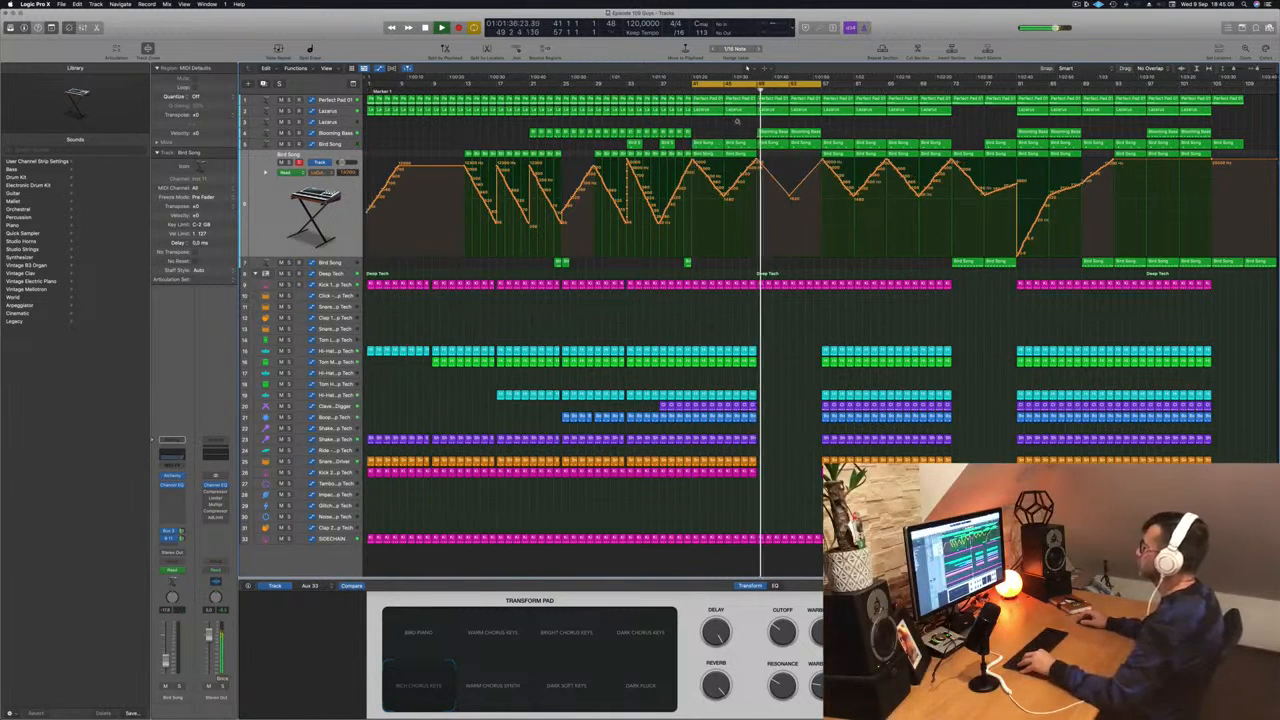
- On the Lazarus track, drag the Cutoff automation point near bar 53 down to 0.0%
scroll(799, 325, down, 3)
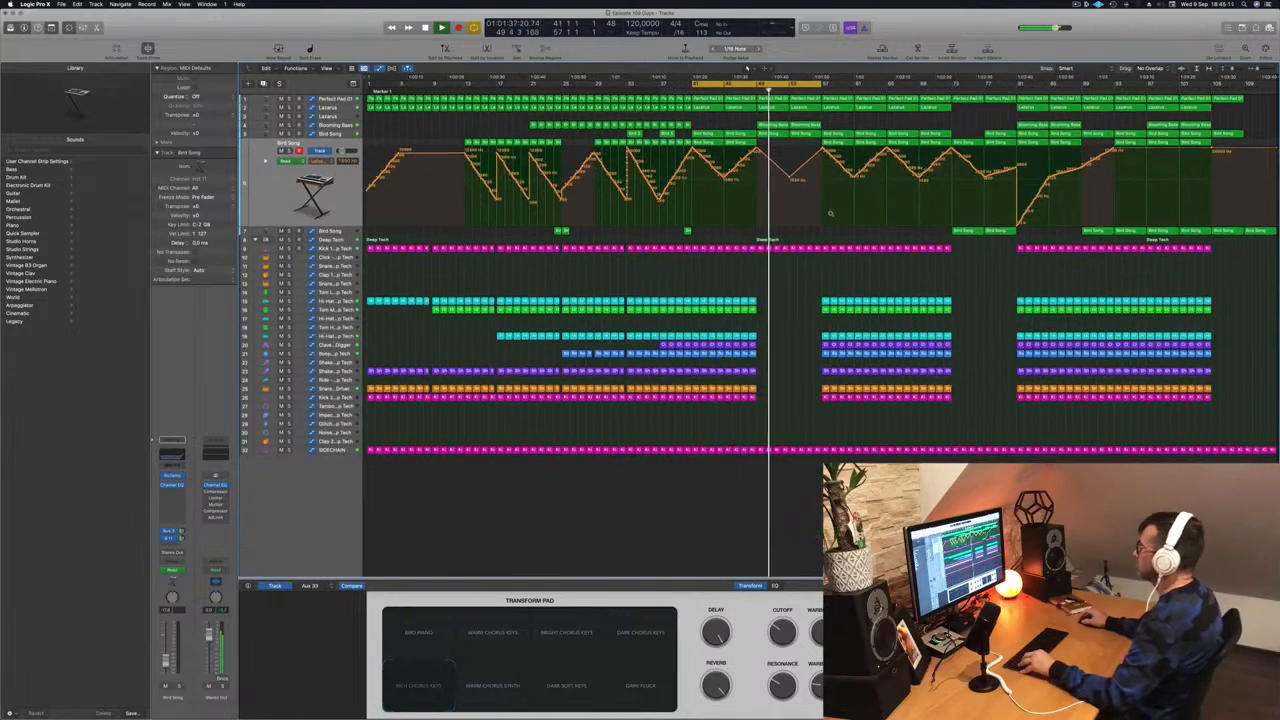
scroll(823, 210, down, 3)
scroll(823, 210, up, 1)
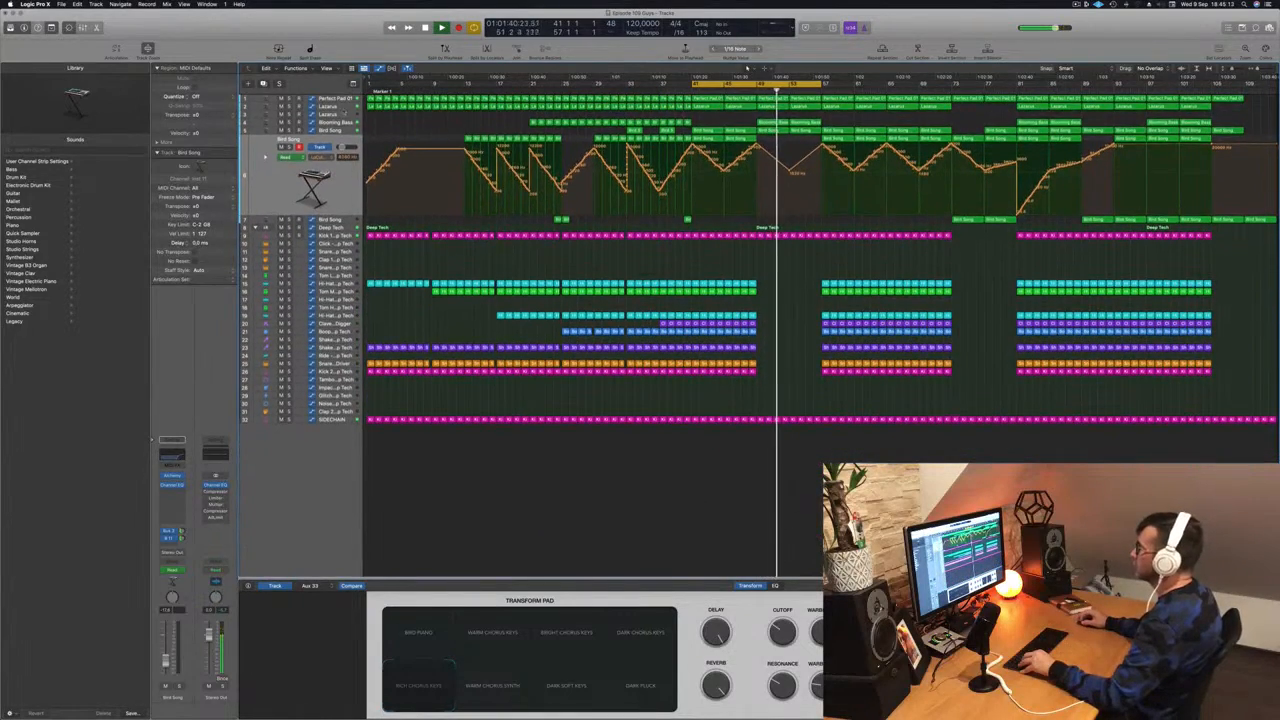
click(330, 107)
drag(789, 162, 794, 182)
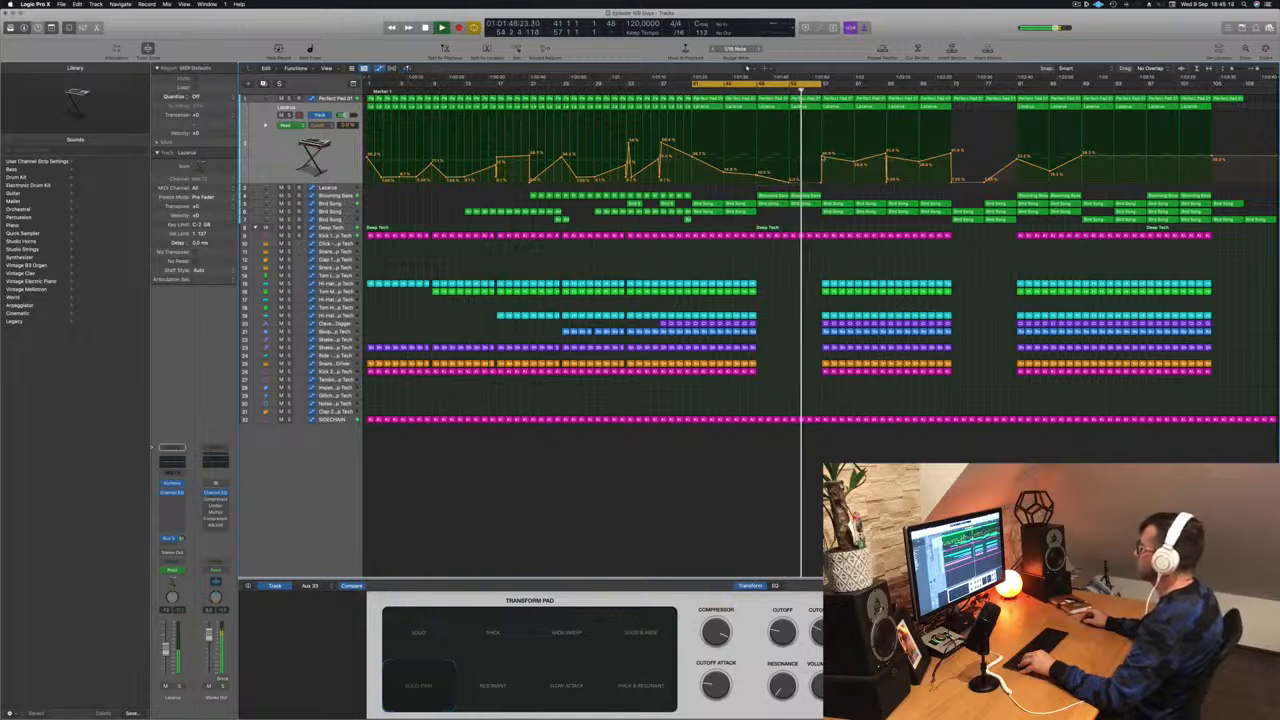
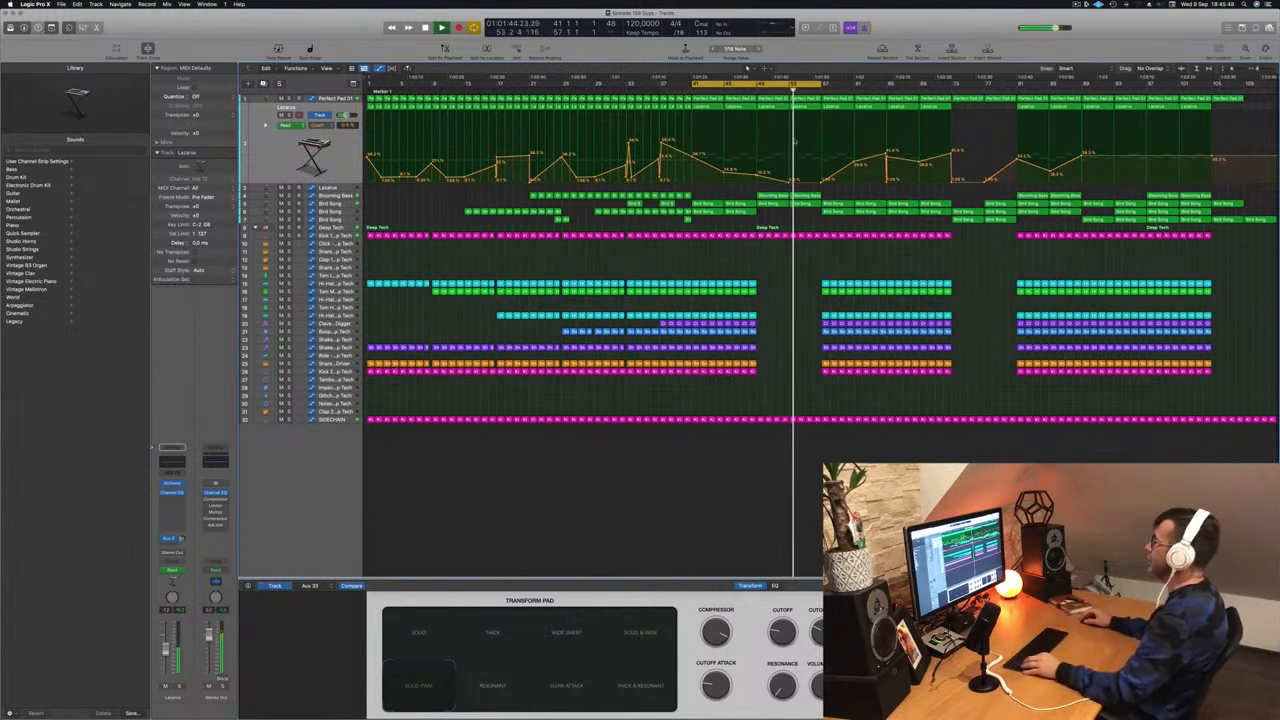
- Trim the tail of the last Kick 1 region before bar 57
key(super+Right)
key(super+Right)
key(super+Right)
key(super+Right)
key(super+Right)
key(super+Right)
key(super+Right)
key(super+Right)
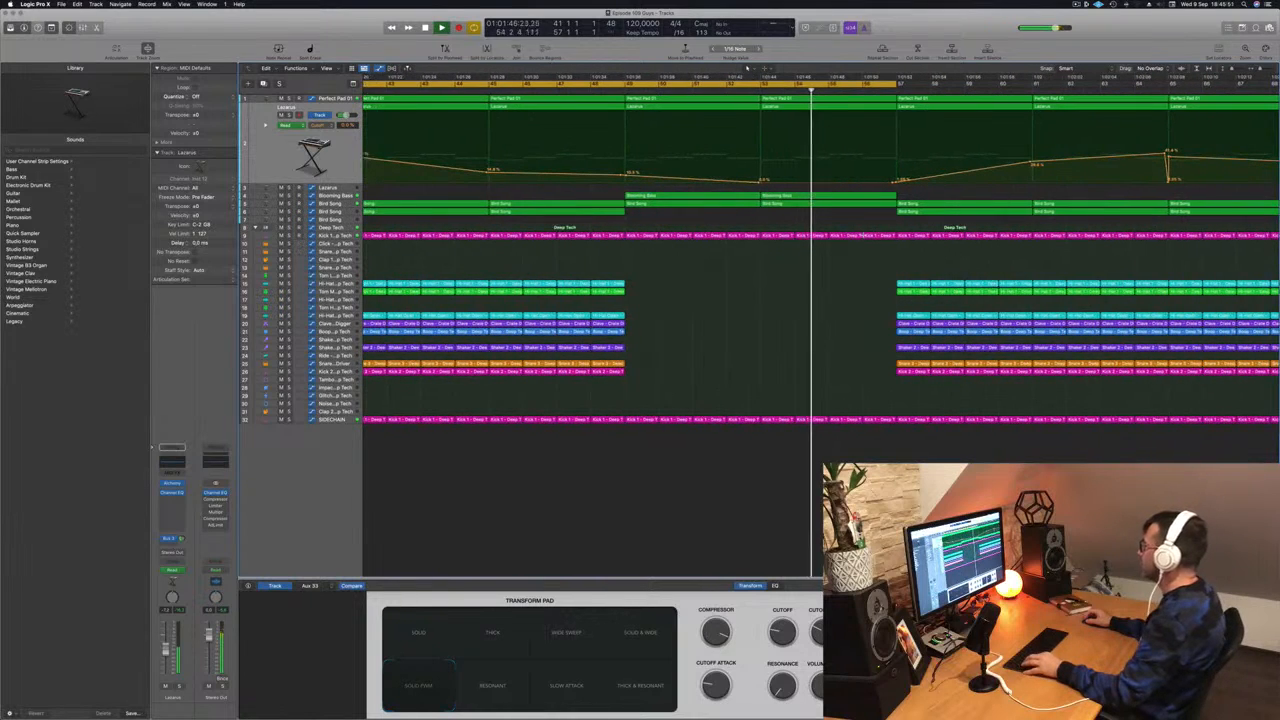
drag(897, 235, 884, 235)
key(Delete)
- Option-drag copies of the two Blooming Bass regions further along the arrangement
key(super+Left)
key(super+Left)
key(super+Left)
key(super+Left)
key(super+Left)
key(super+Left)
key(super+Left)
key(super+Left)
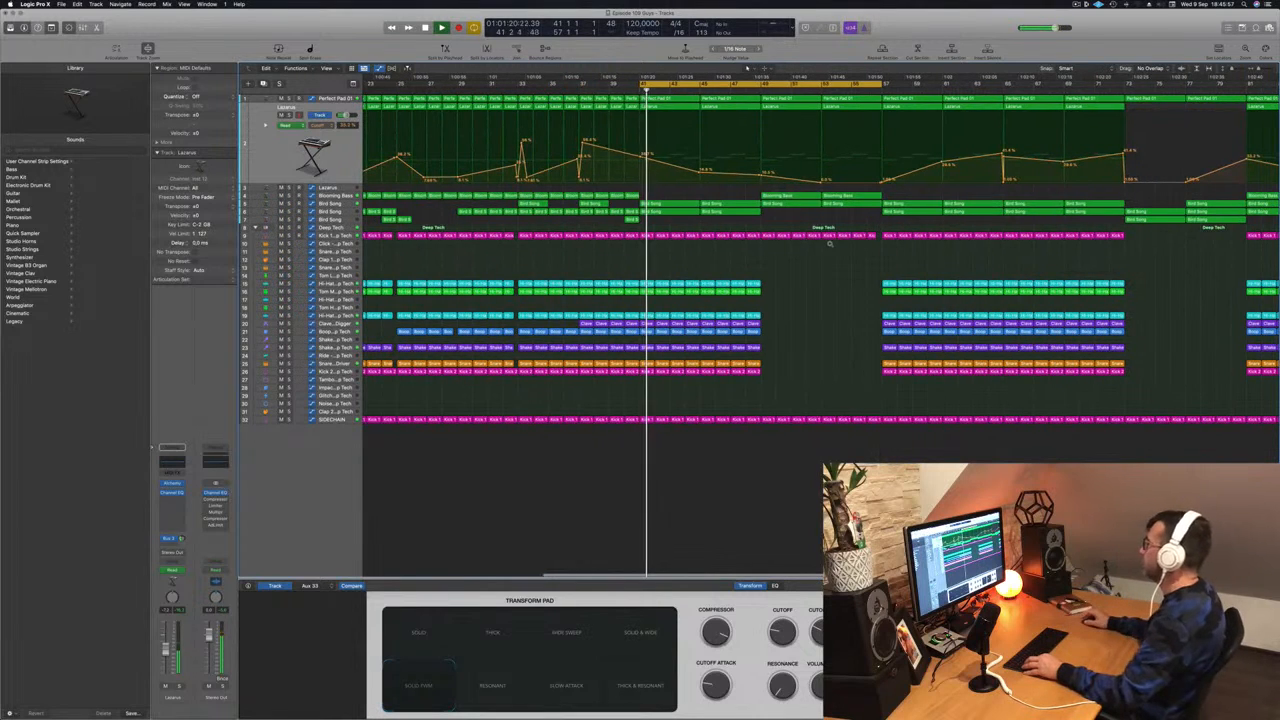
key(super+Left)
key(super+Left)
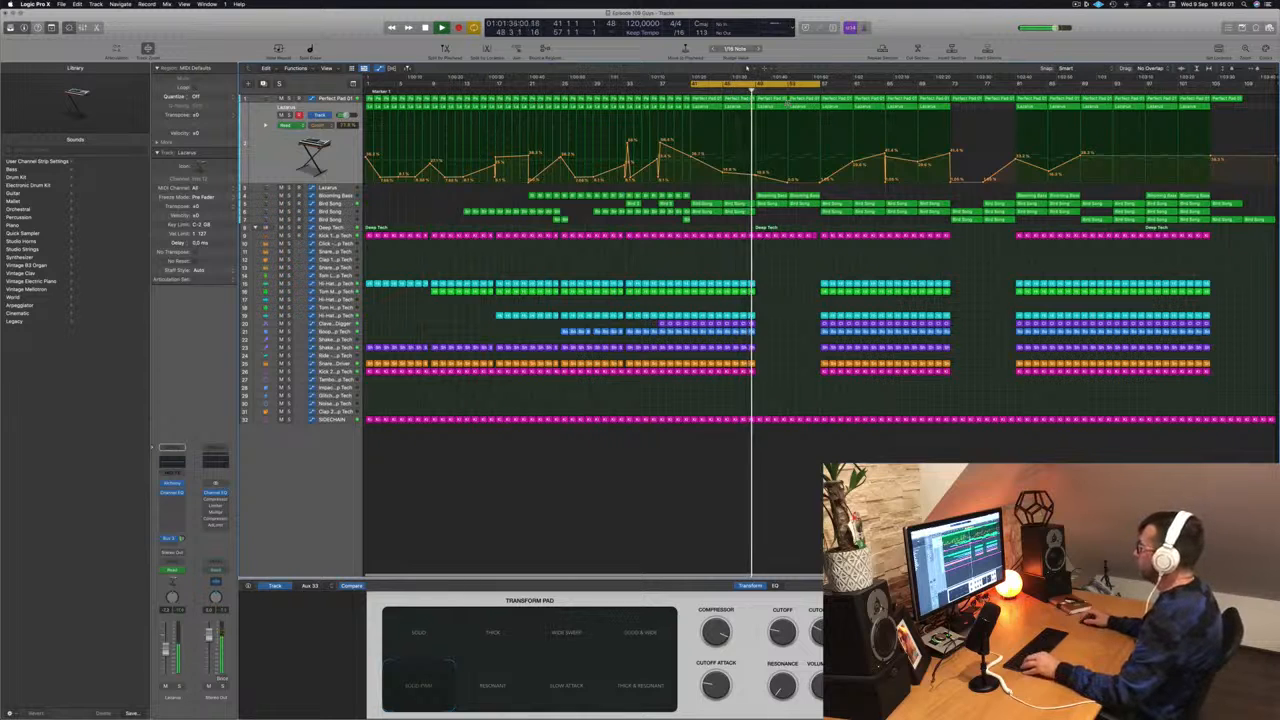
drag(836, 193, 842, 205)
- Extend the cycle range to bar 73 and stop playback
drag(818, 87, 949, 90)
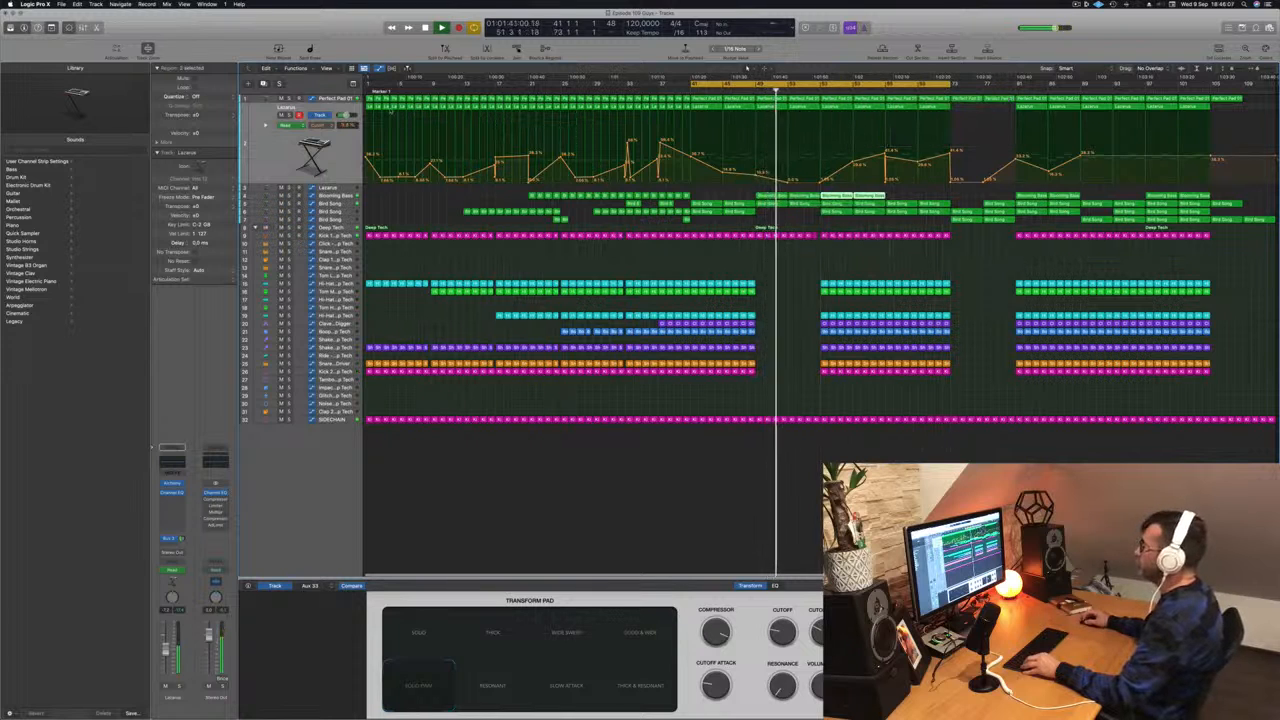
key(Up)
key(space)
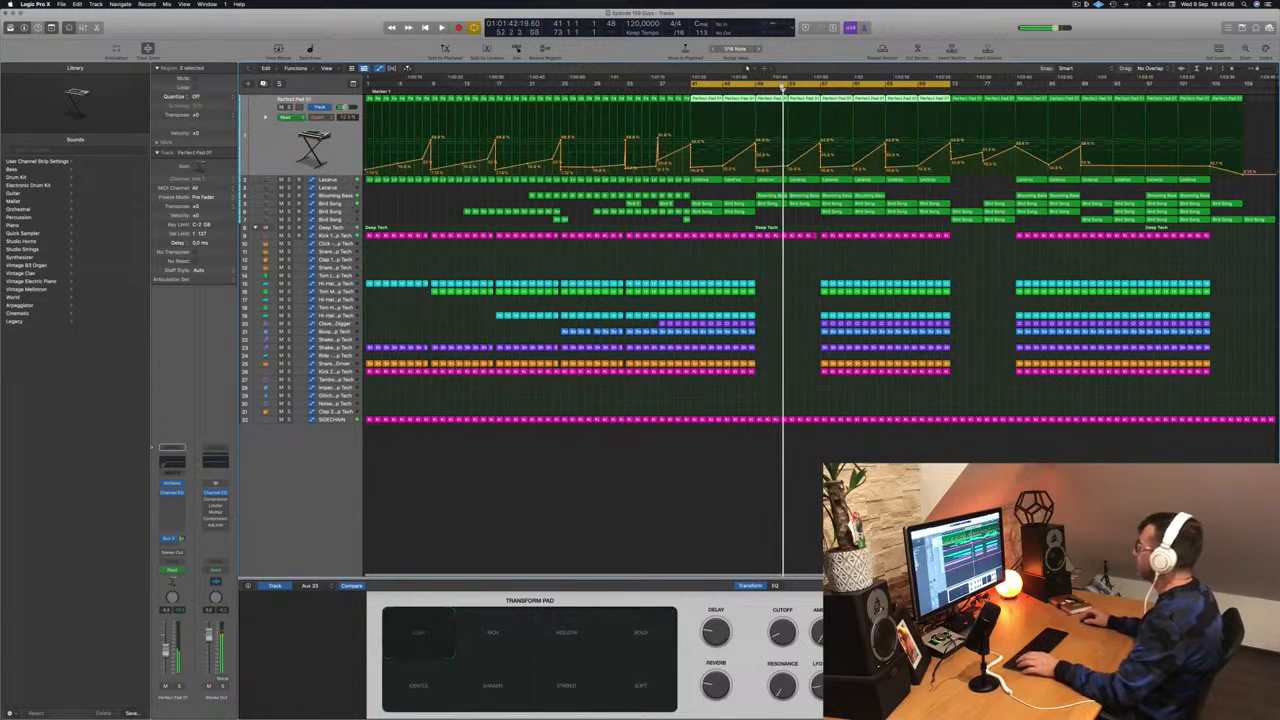
- Shorten every note in the Perfect Pad 01 region to tiny hits and play them back
click(779, 267)
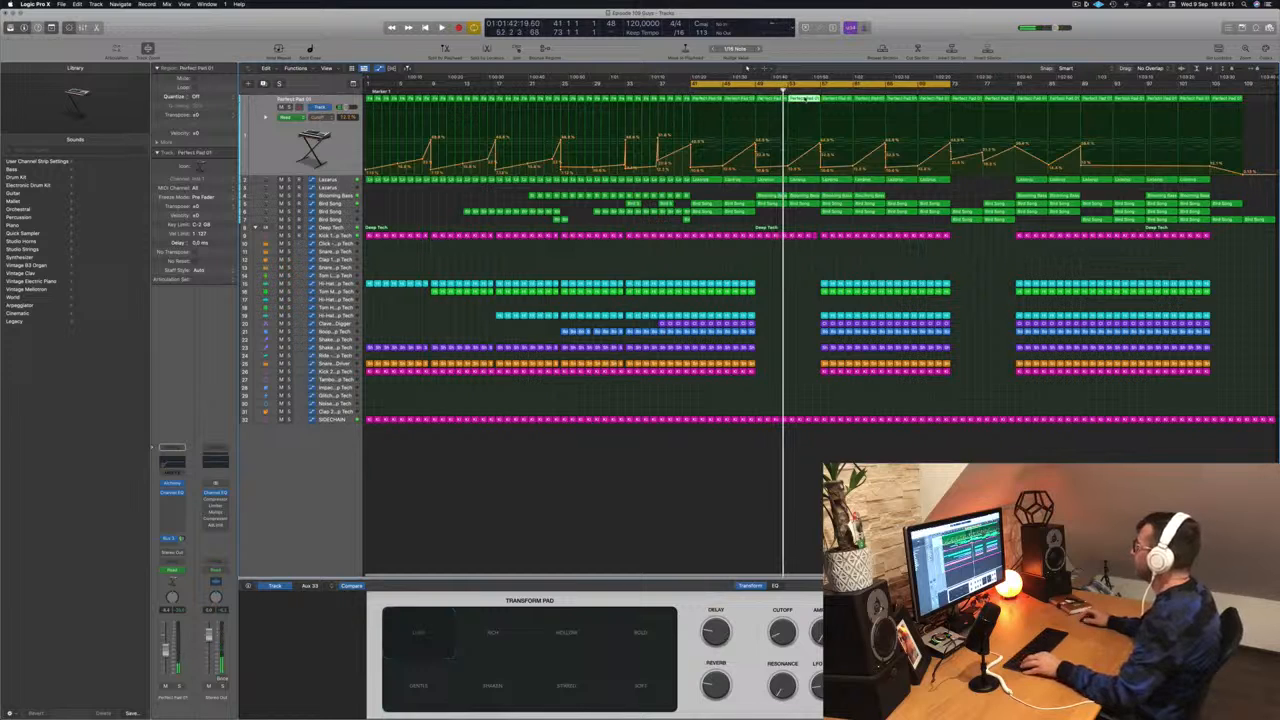
double_click(805, 99)
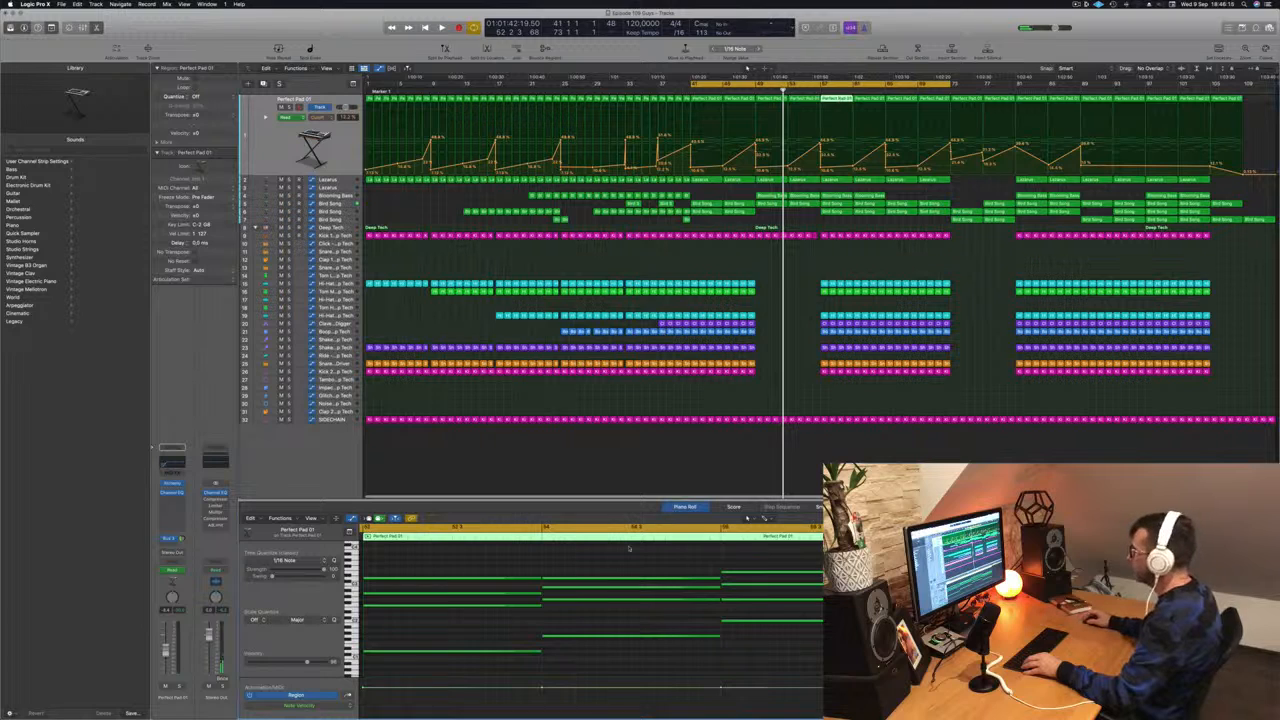
key(super+a)
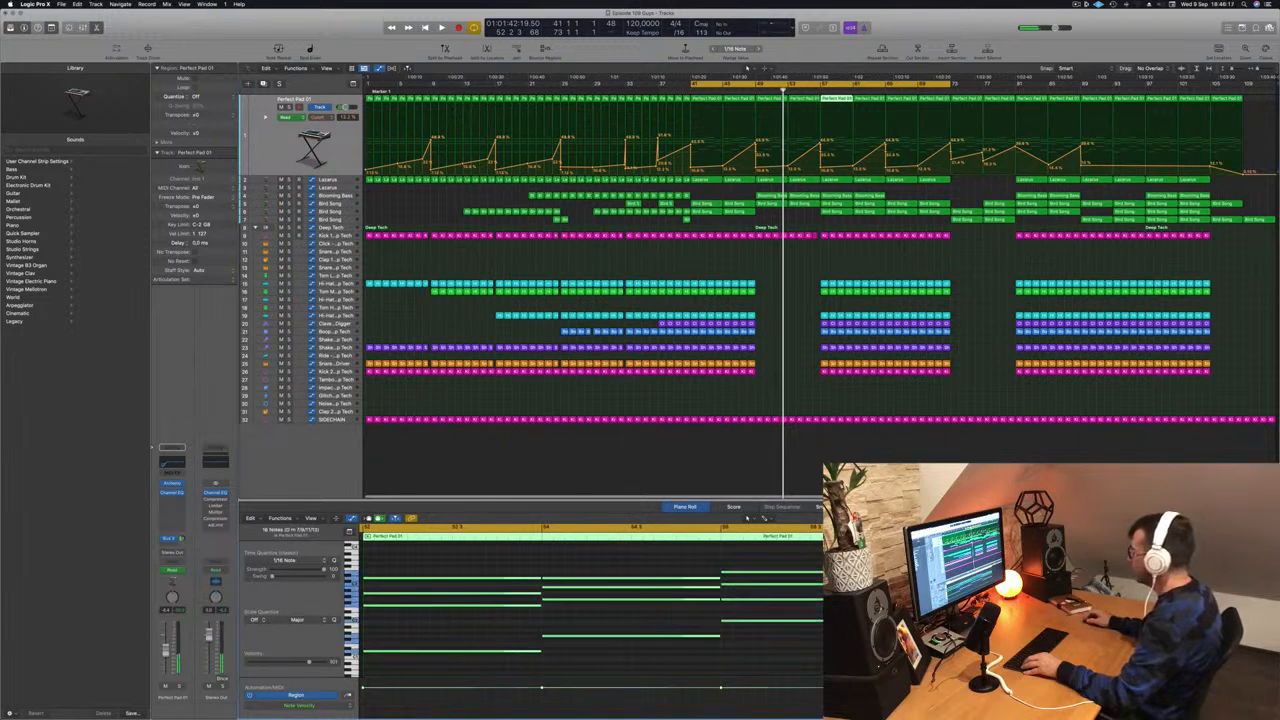
drag(892, 584, 729, 586)
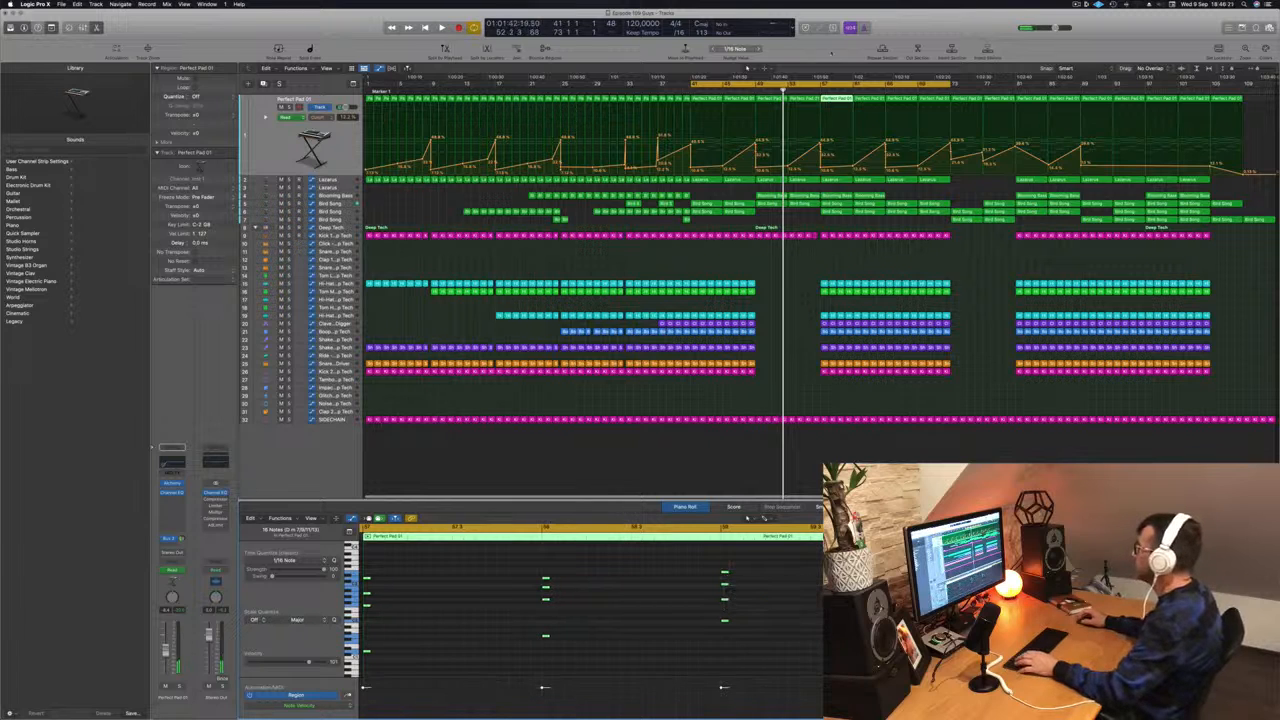
key(space)
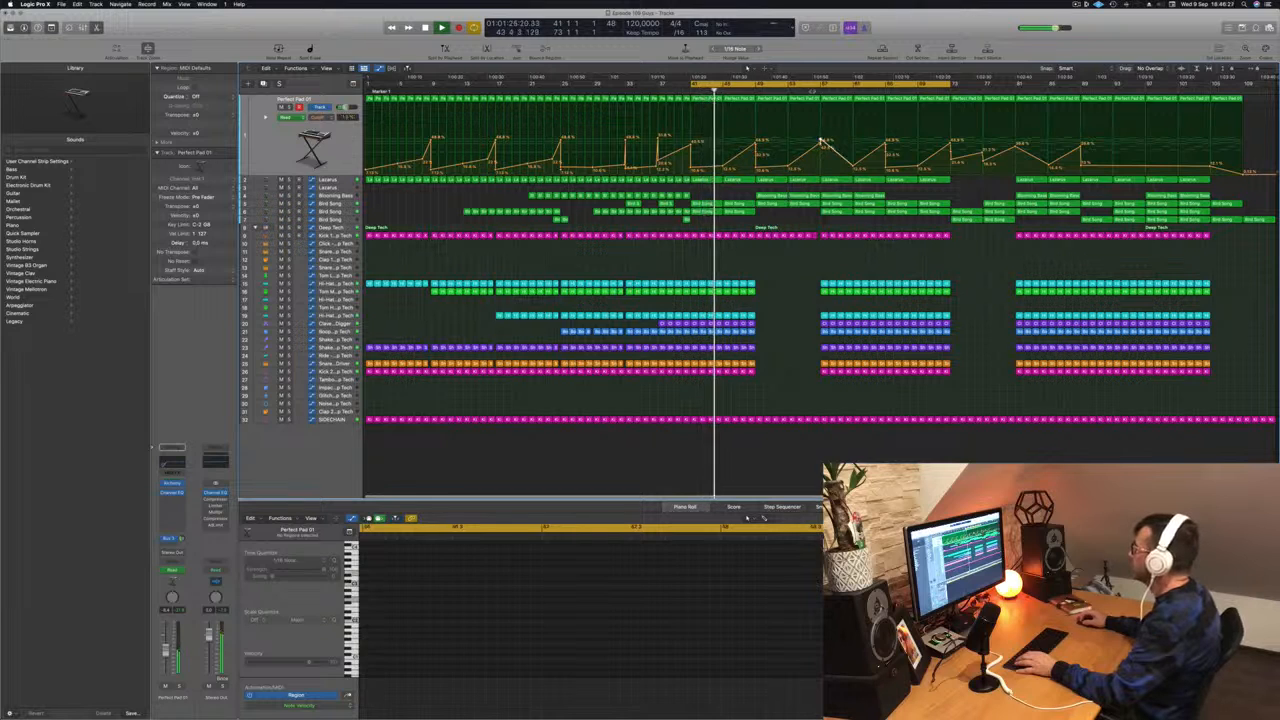
- Move the cycle start to bar 57 so bars 57–73 loop
drag(694, 86, 821, 87)
key(Return)
scroll(805, 277, up, 1)
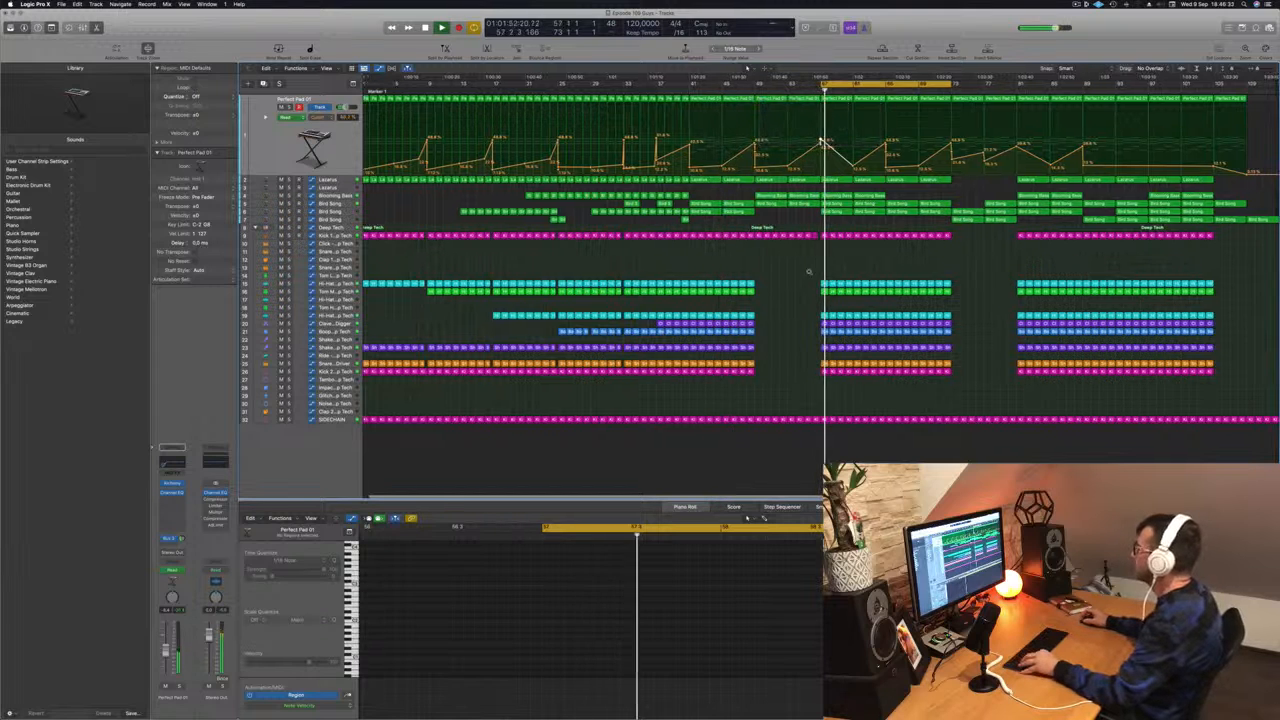
scroll(805, 277, up, 3)
key(Return)
scroll(865, 204, down, 3)
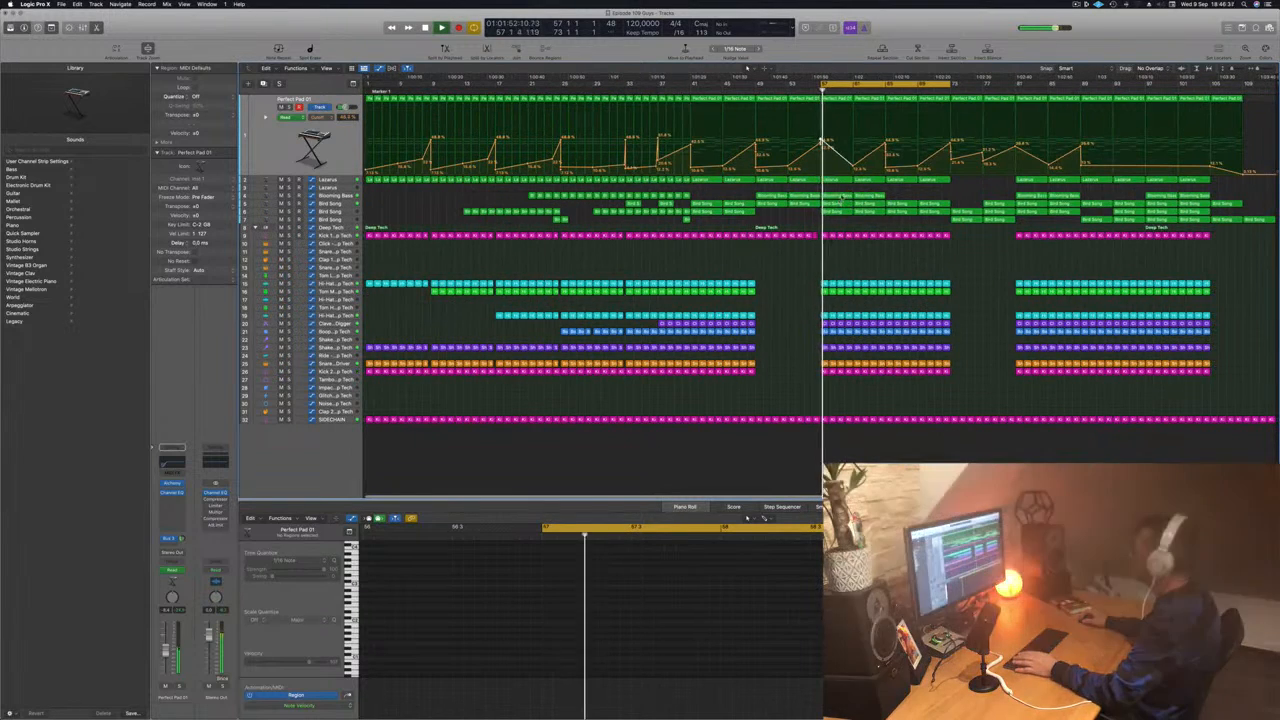
- Delete the Bird Song region at bar 57
click(834, 204)
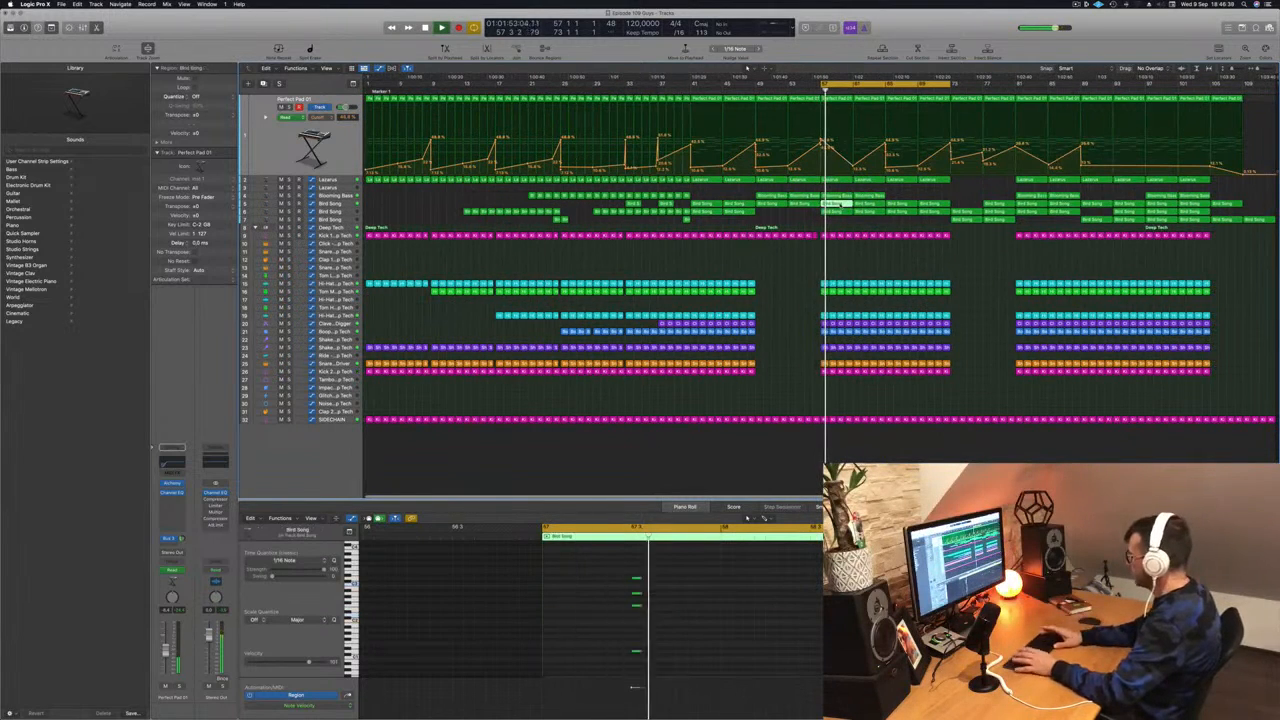
key(space)
key(Delete)
key(space)
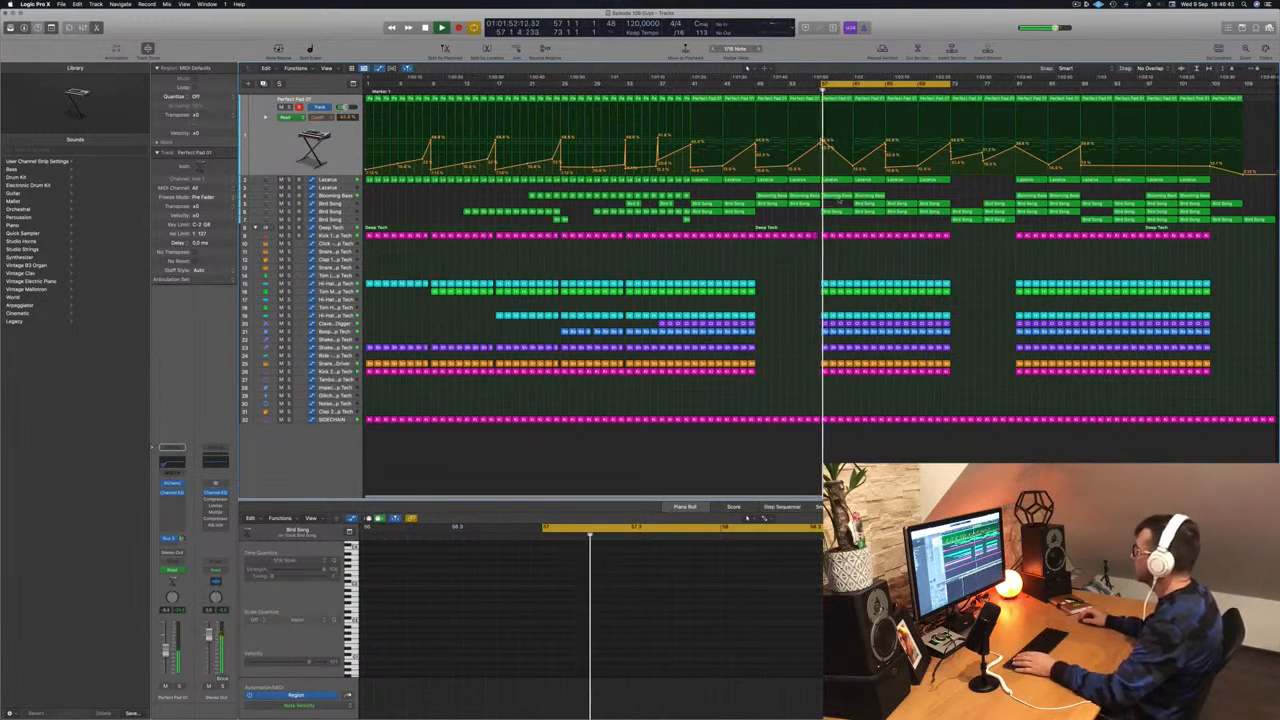
- Select the Blooming Bass track and bring up its Audio FX plug-in list
click(838, 196)
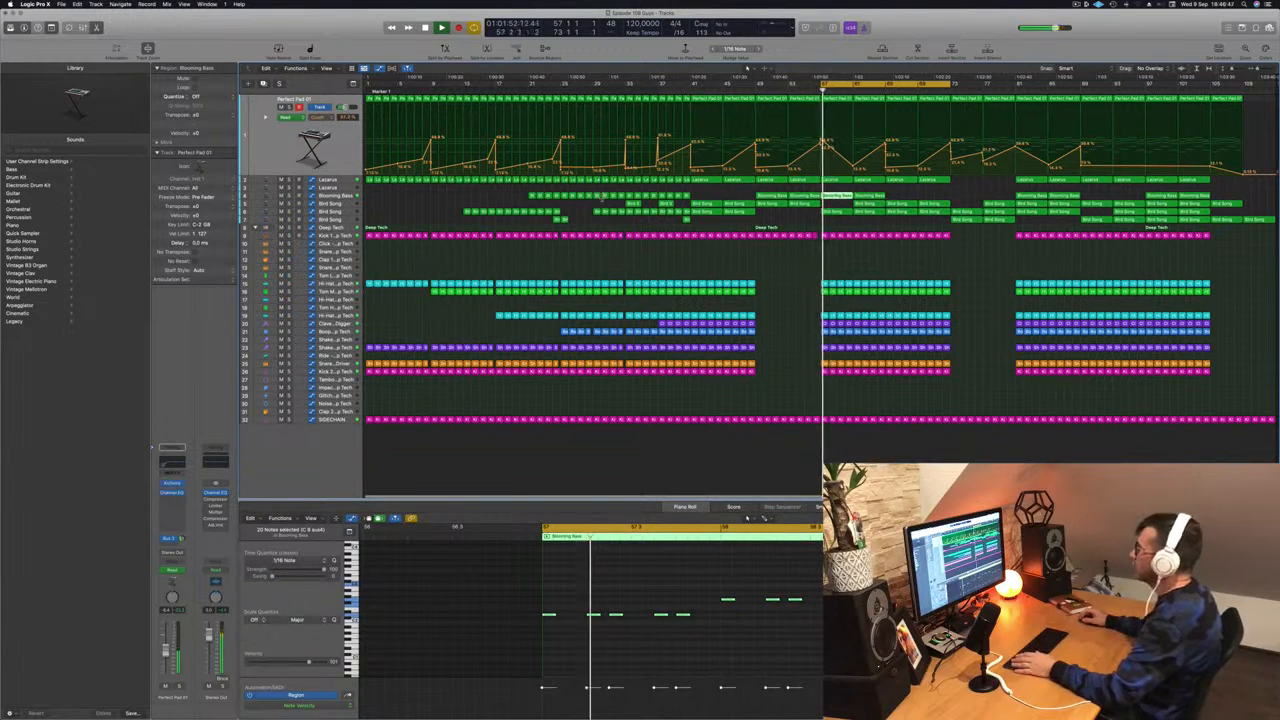
click(346, 198)
key(Return)
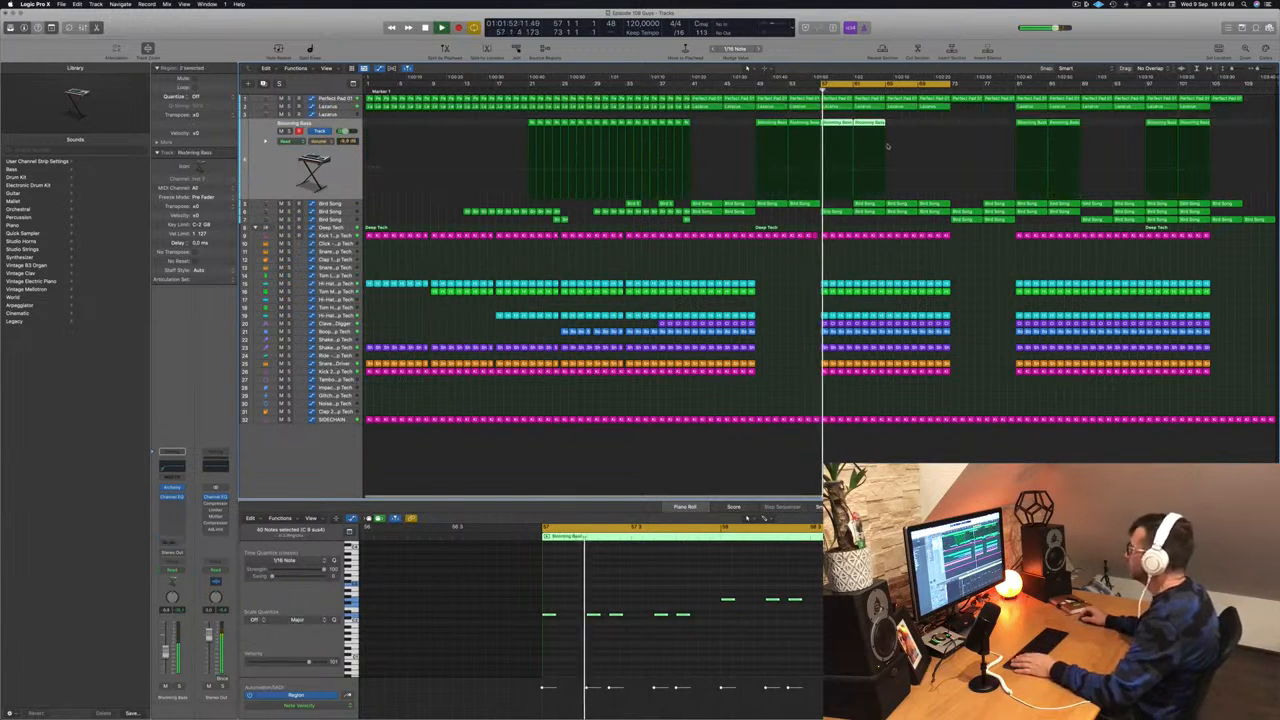
key(Return)
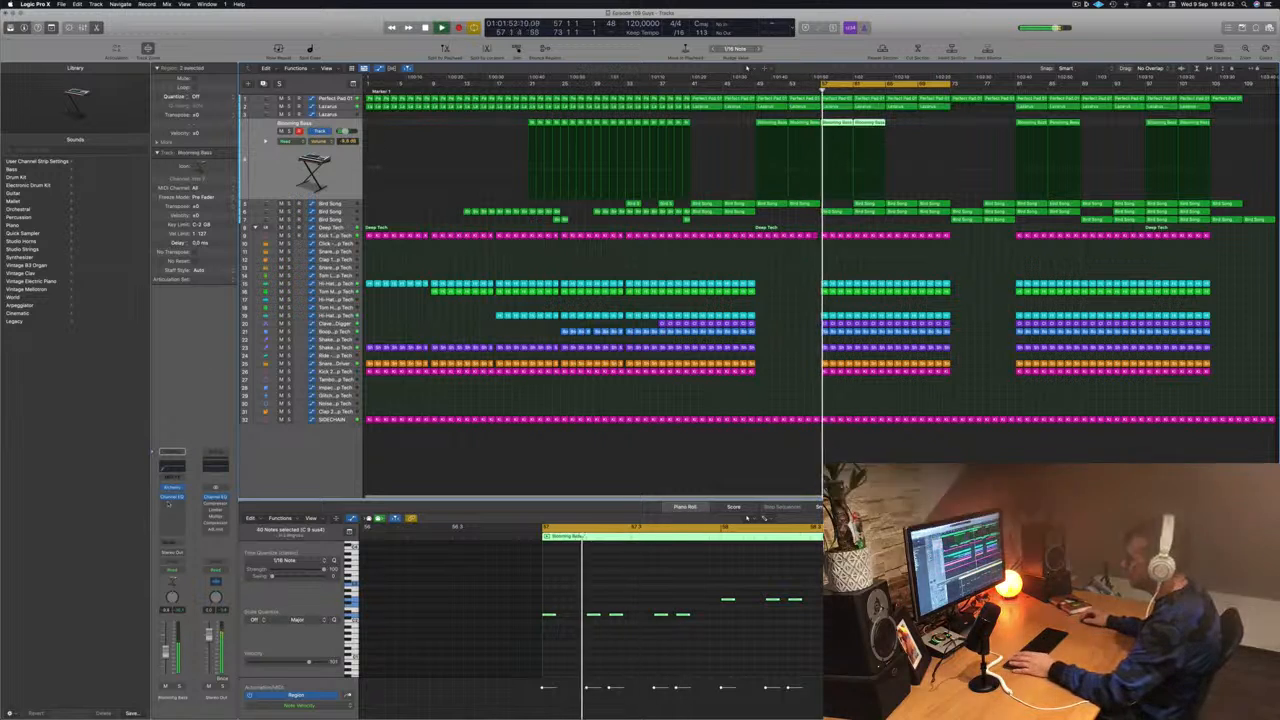
click(170, 501)
click(169, 504)
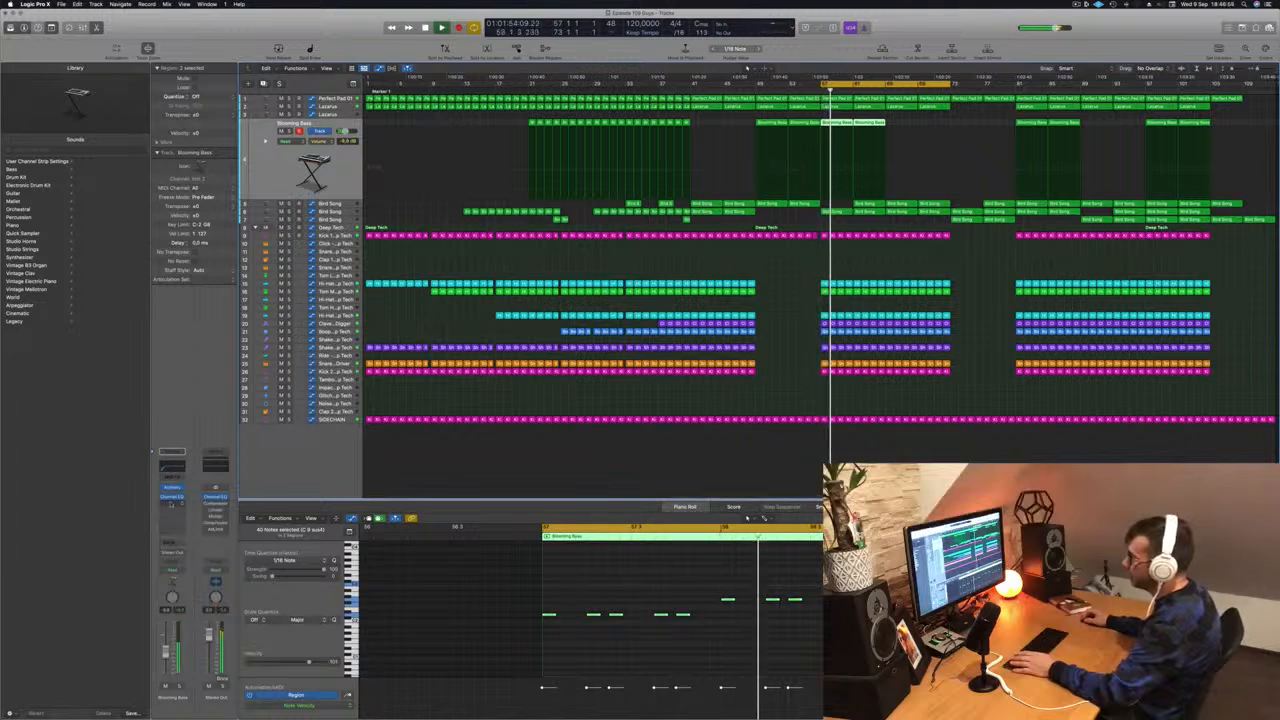
click(170, 503)
- Insert a Compressor side-chained from Kick 1 – Deep Tech (Inst 8) on Blooming Bass
mouse_move(180, 528)
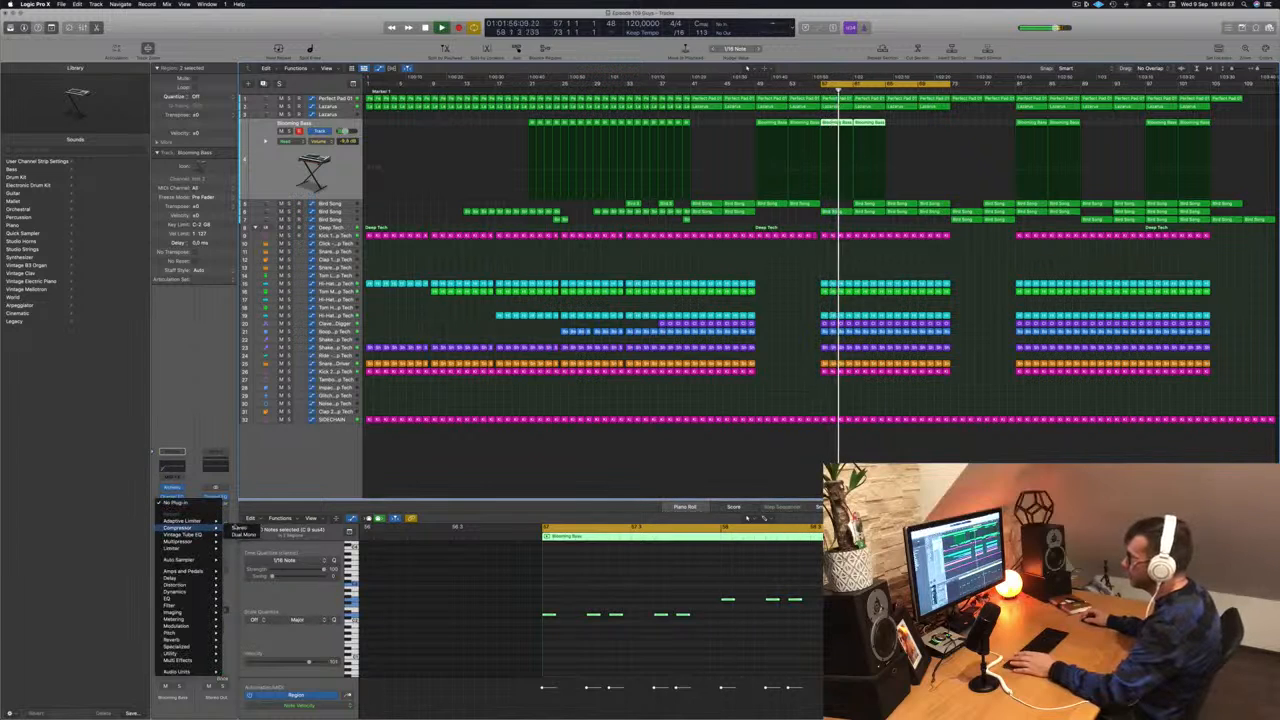
click(238, 528)
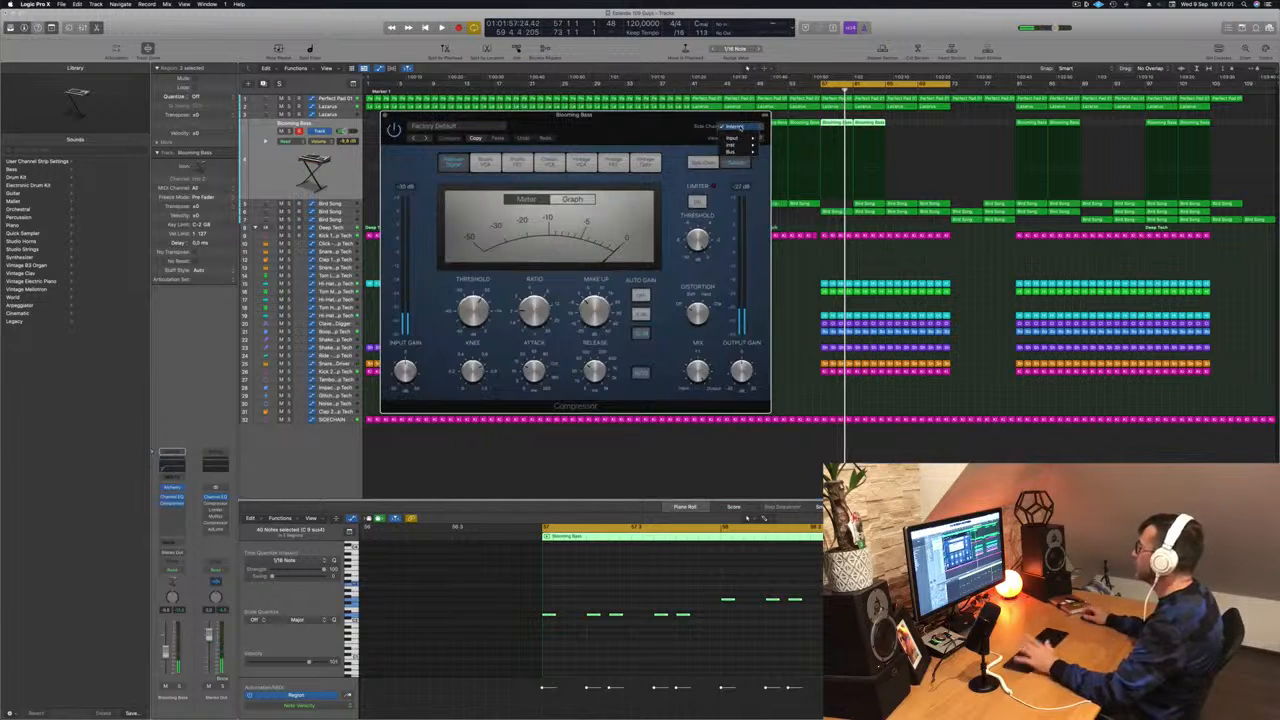
mouse_move(740, 151)
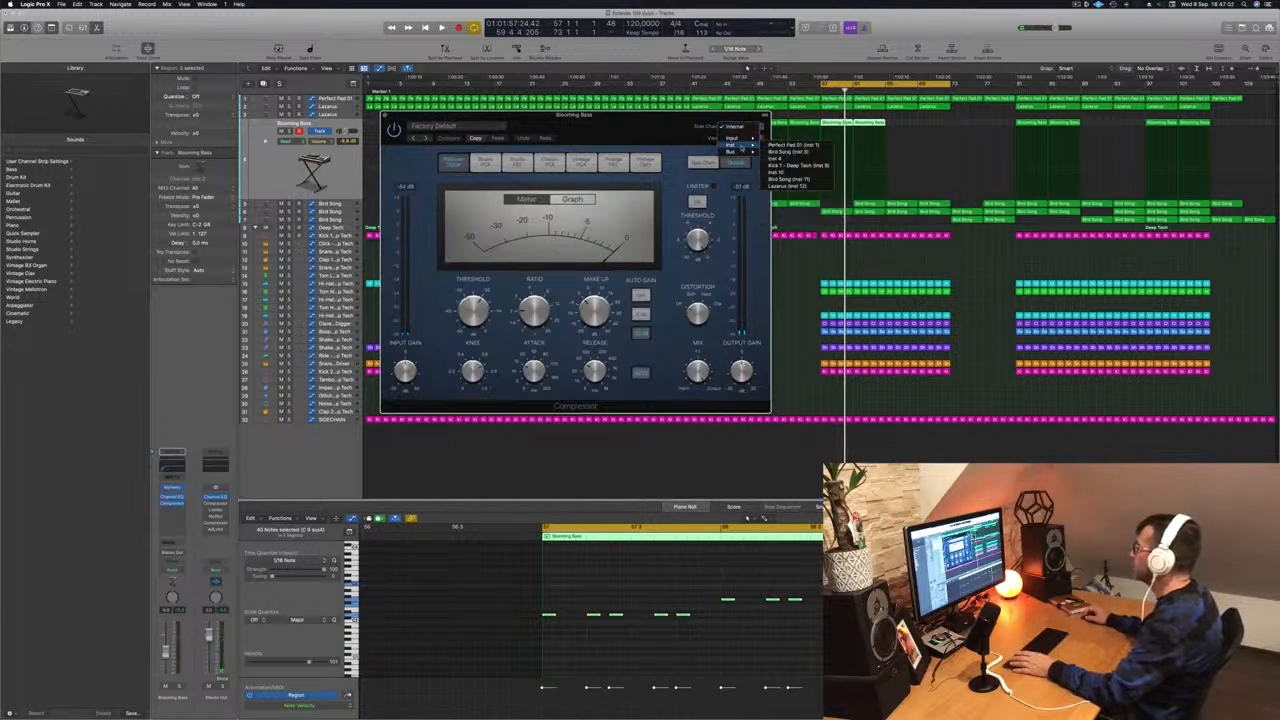
click(787, 168)
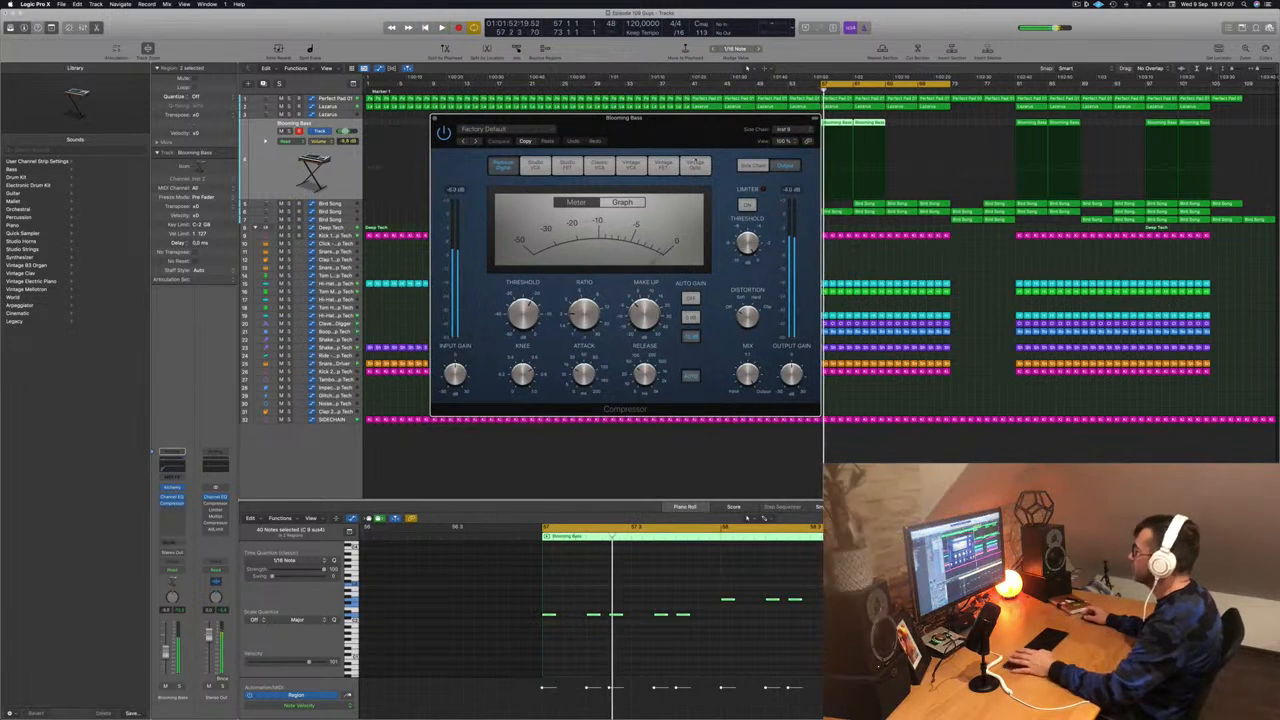
mouse_move(583, 319)
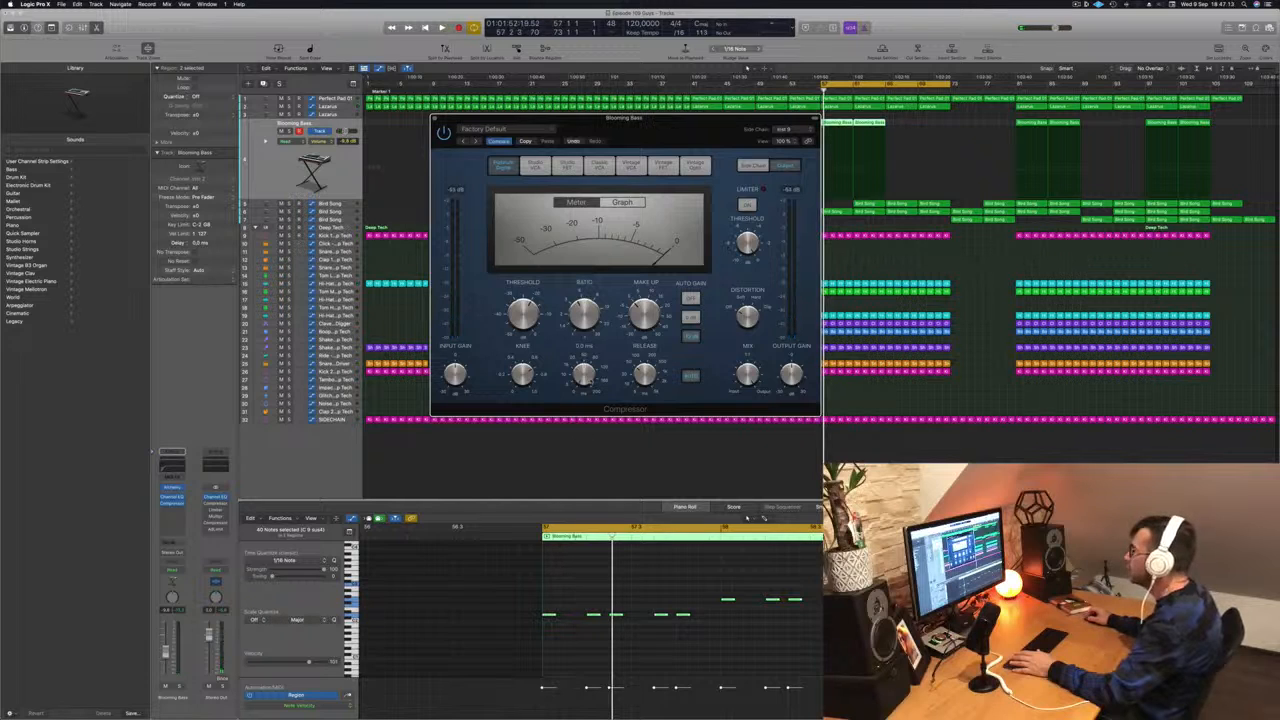
- Audition the bass ducking, then close the compressor window and stop playback
key(space)
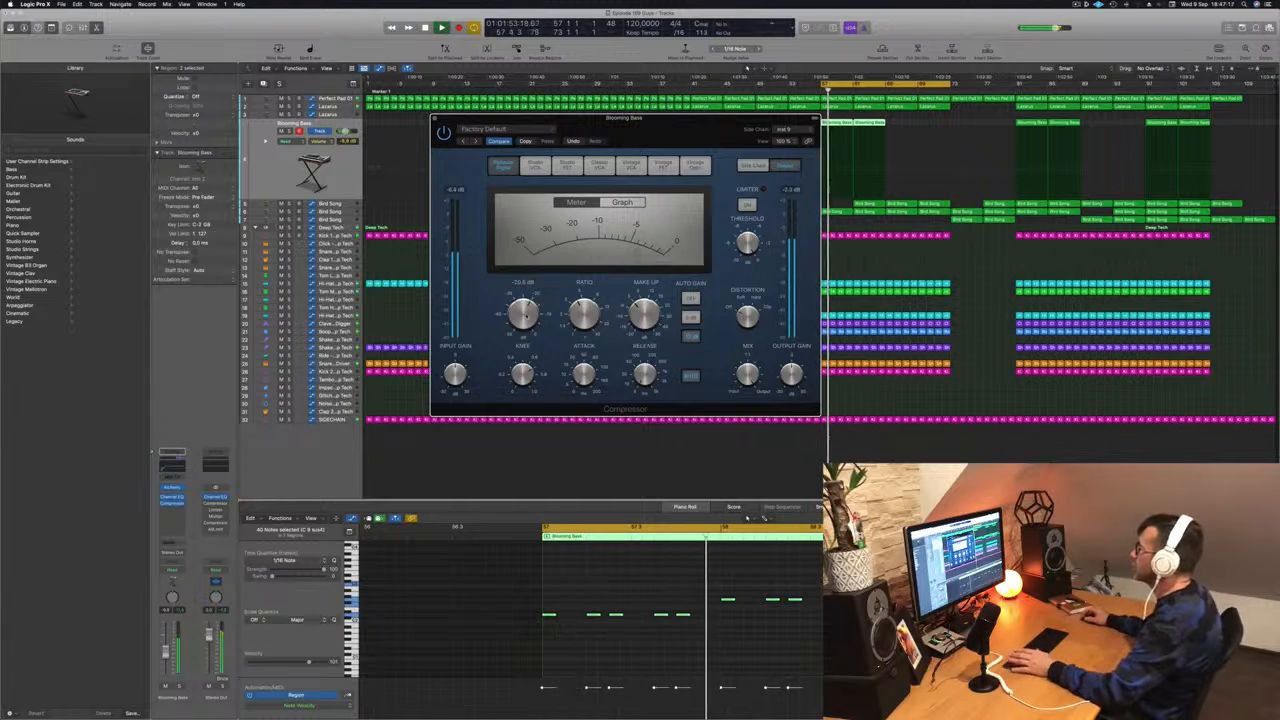
drag(653, 133, 736, 155)
key(space)
key(space)
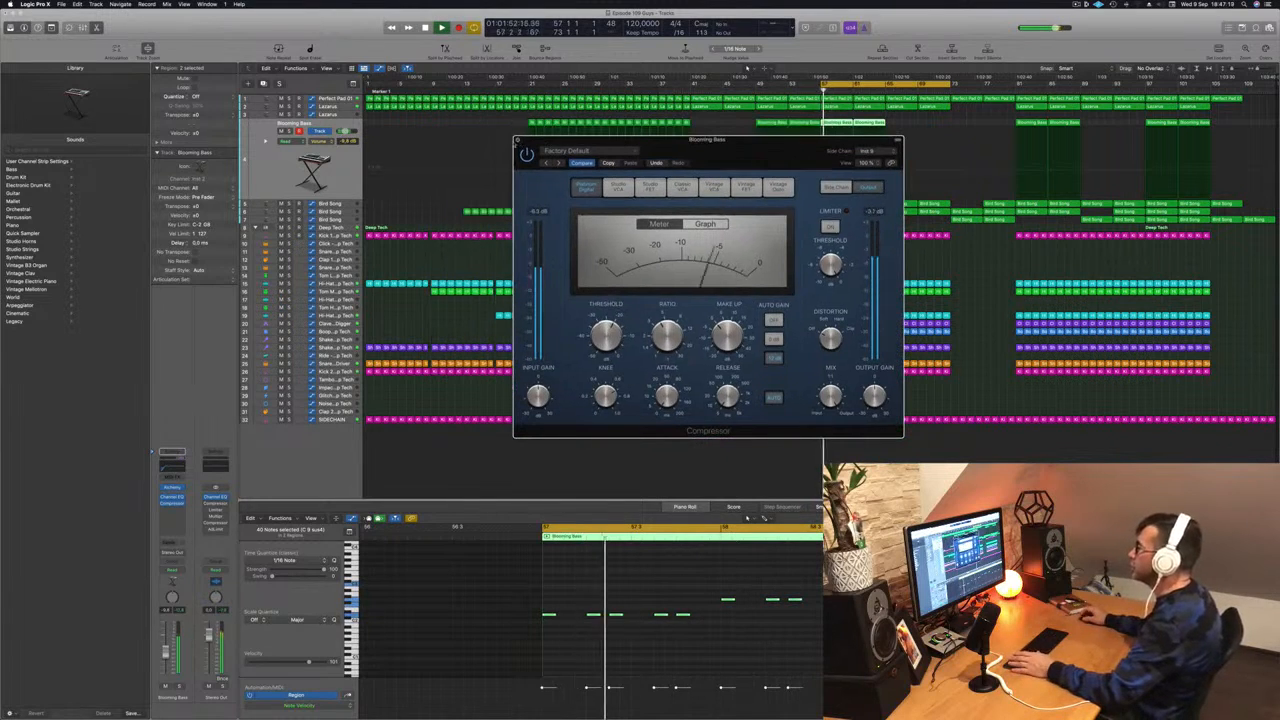
click(518, 140)
key(space)
key(space)
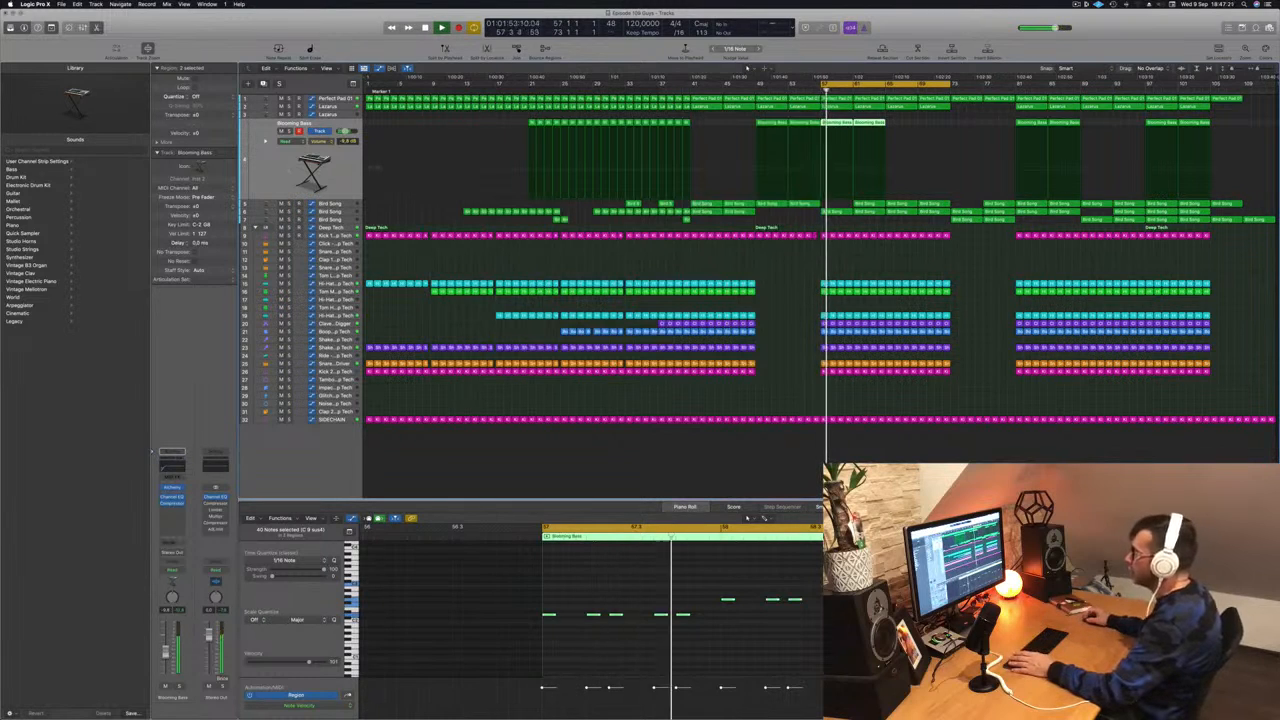
key(space)
- Bring up the effects list for the next empty Audio FX slot
click(181, 516)
click(181, 520)
click(178, 510)
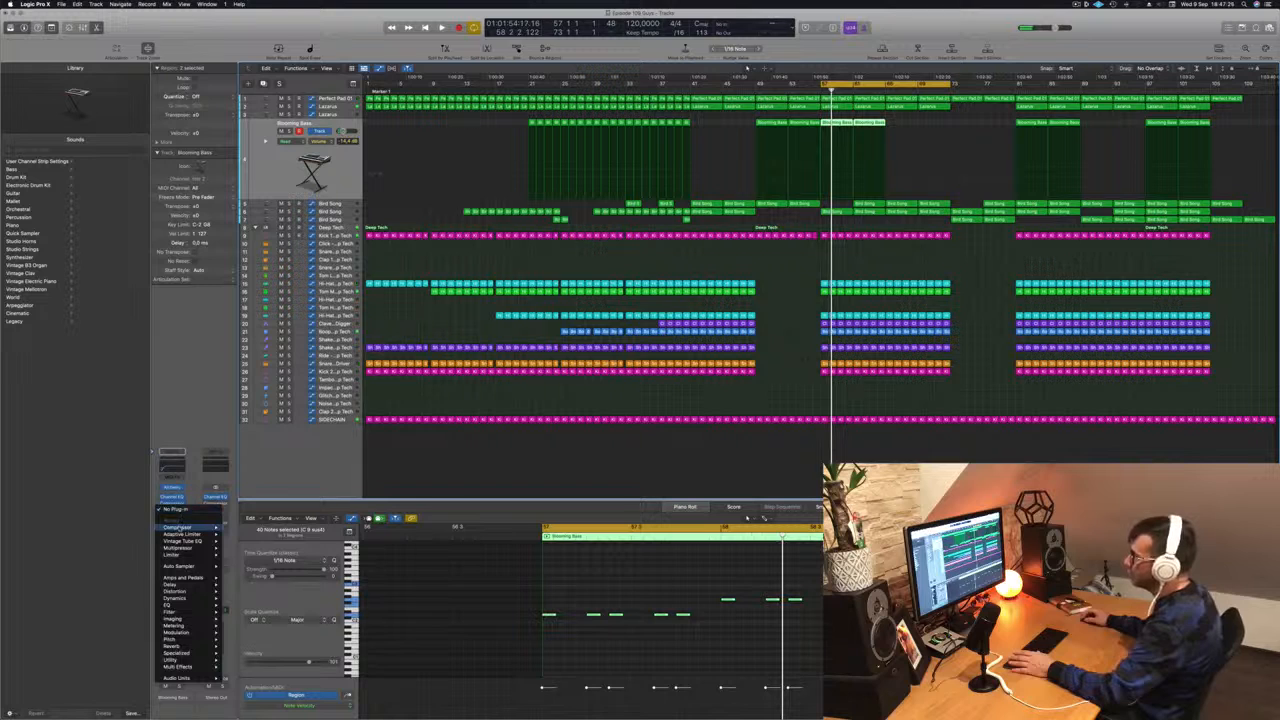
- Add a second Compressor set to Vintage Opto and raise the Blooming Bass fader slightly
click(244, 528)
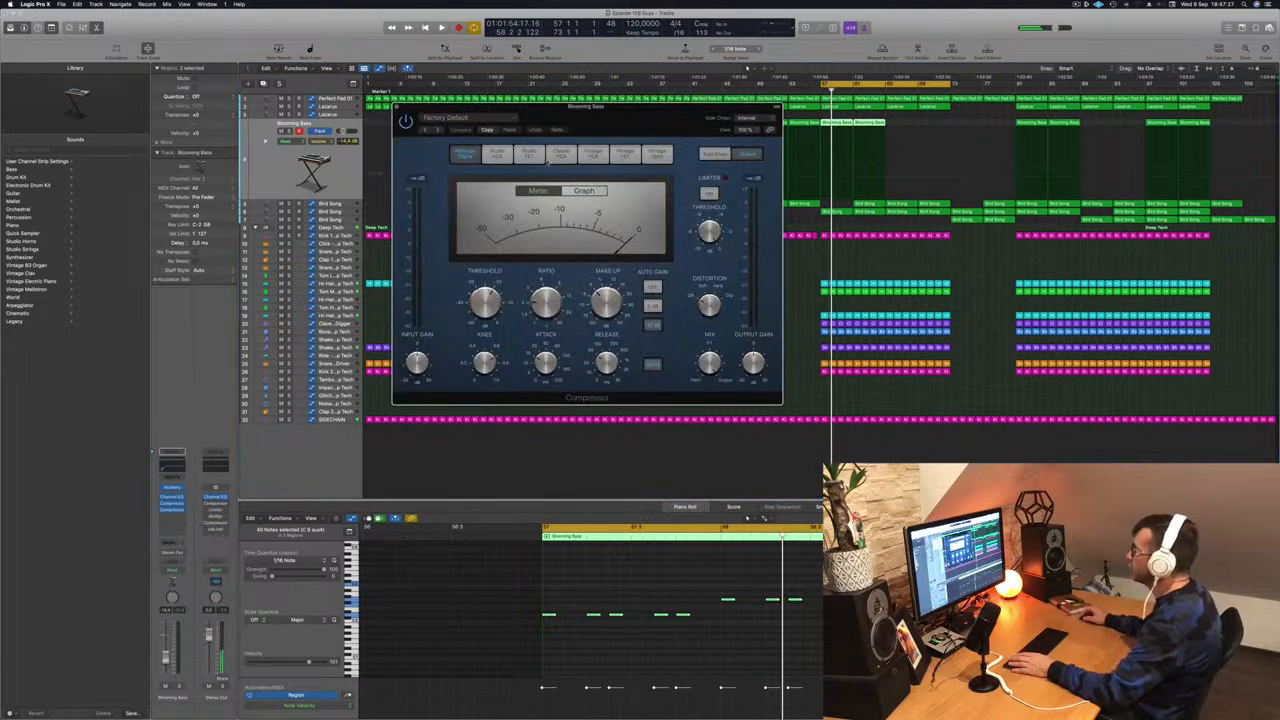
click(658, 155)
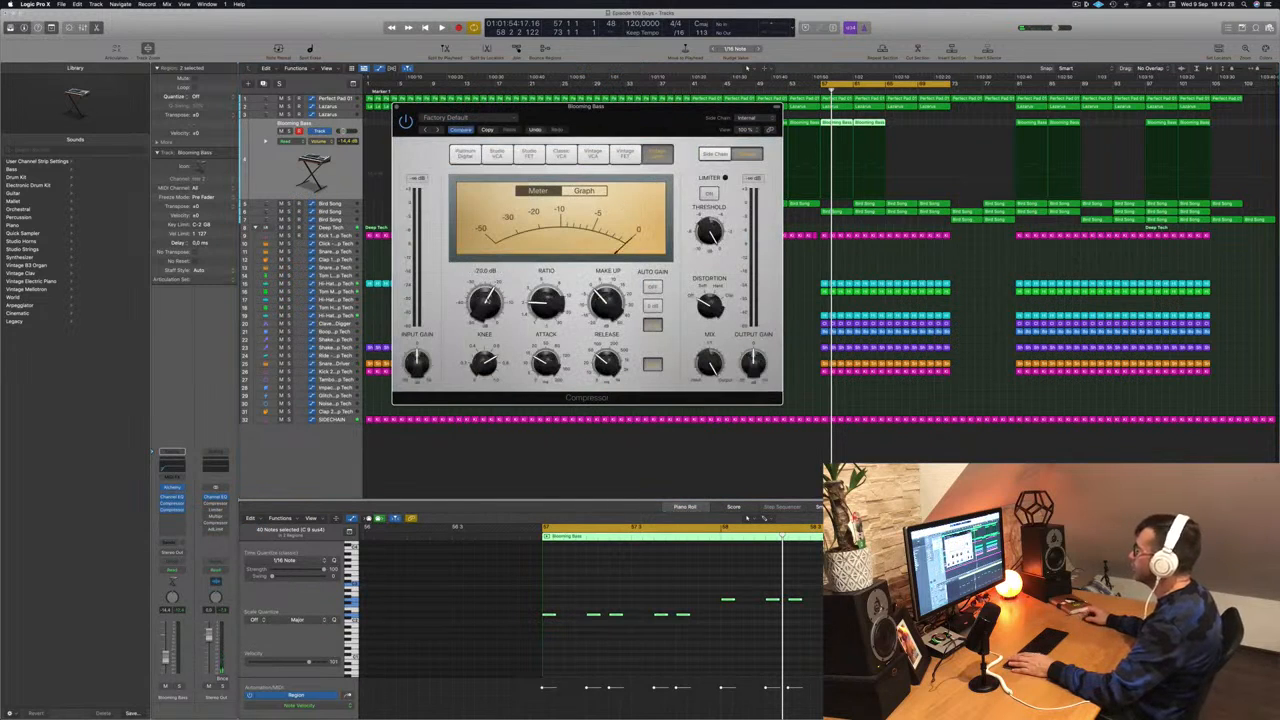
key(space)
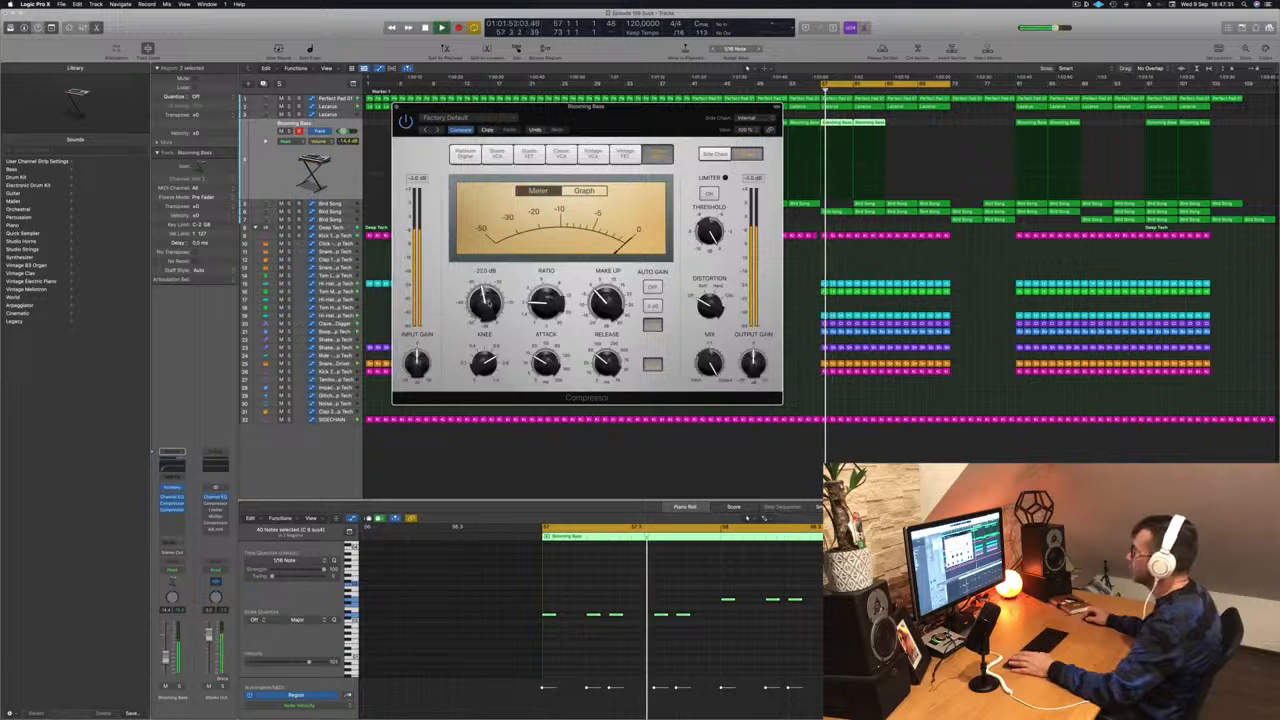
drag(627, 126, 607, 156)
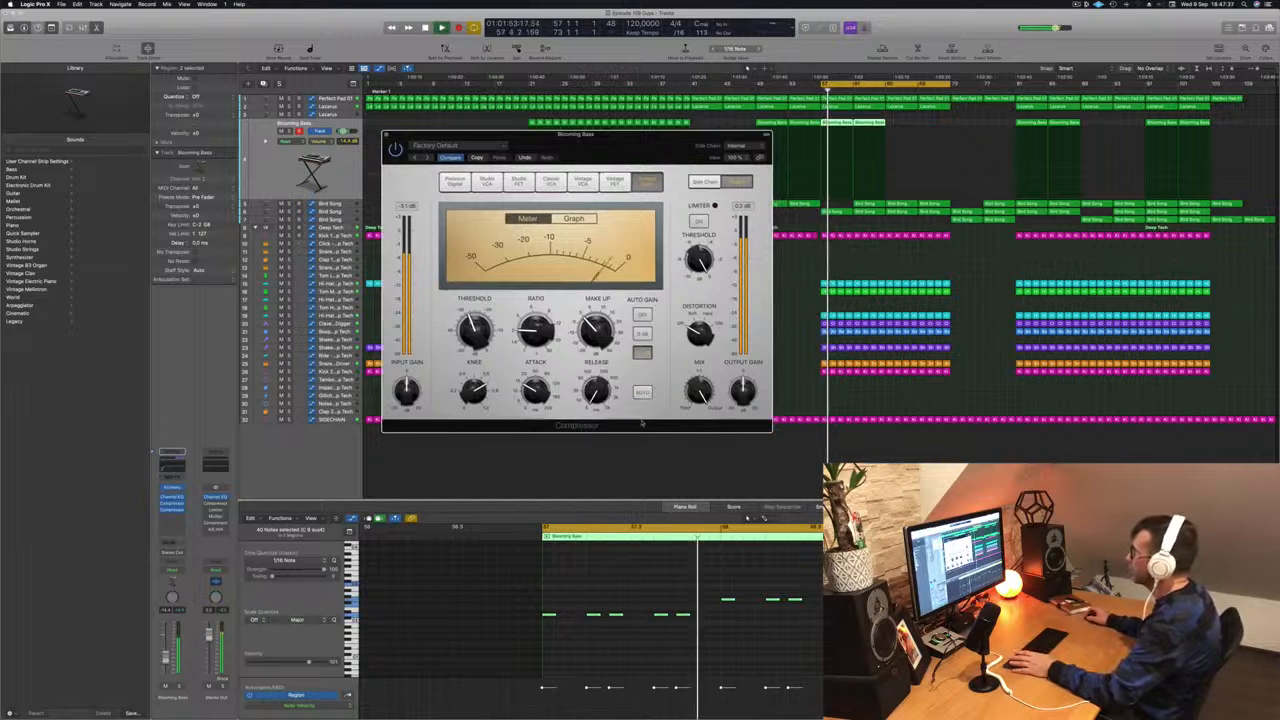
drag(581, 158, 646, 151)
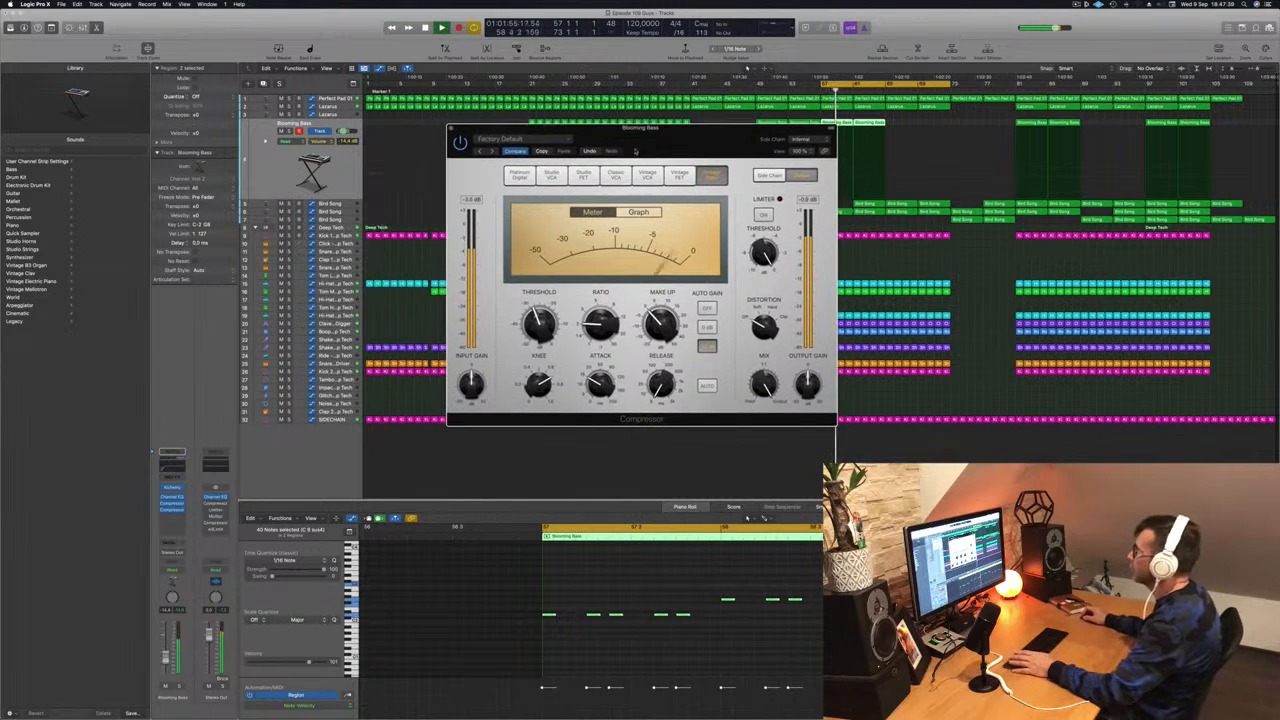
click(451, 130)
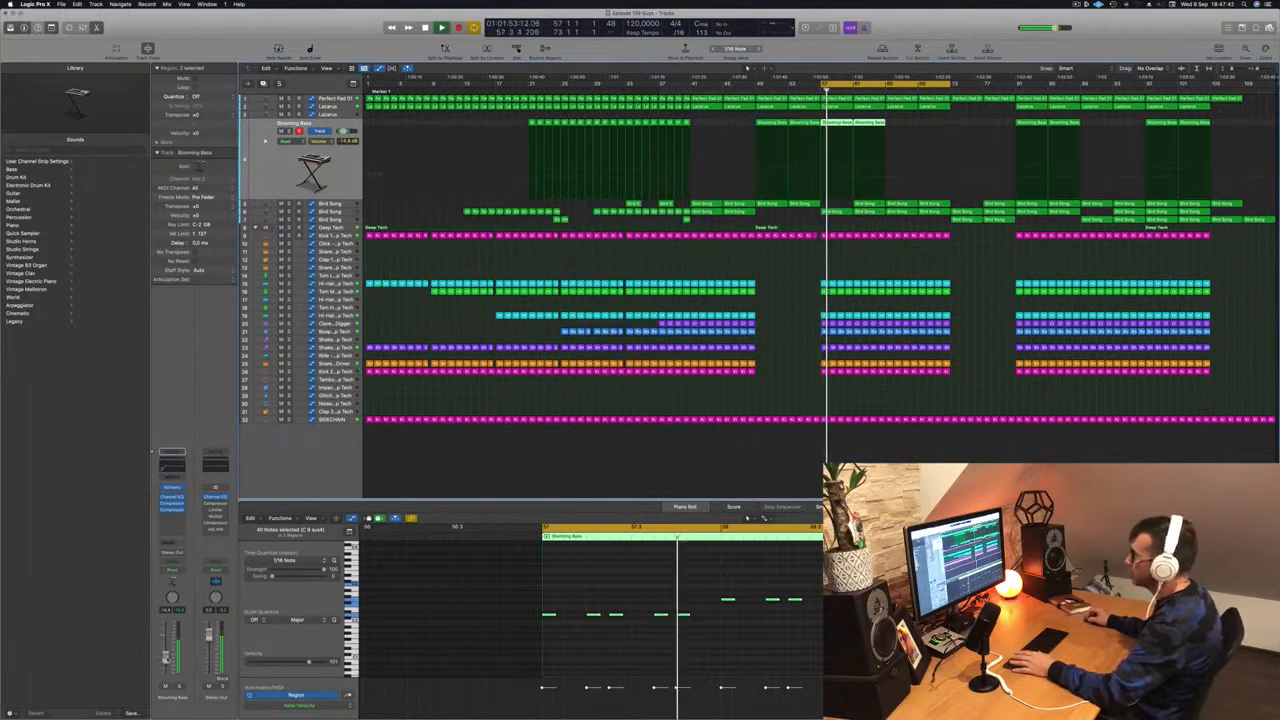
drag(165, 659, 165, 657)
key(space)
key(space)
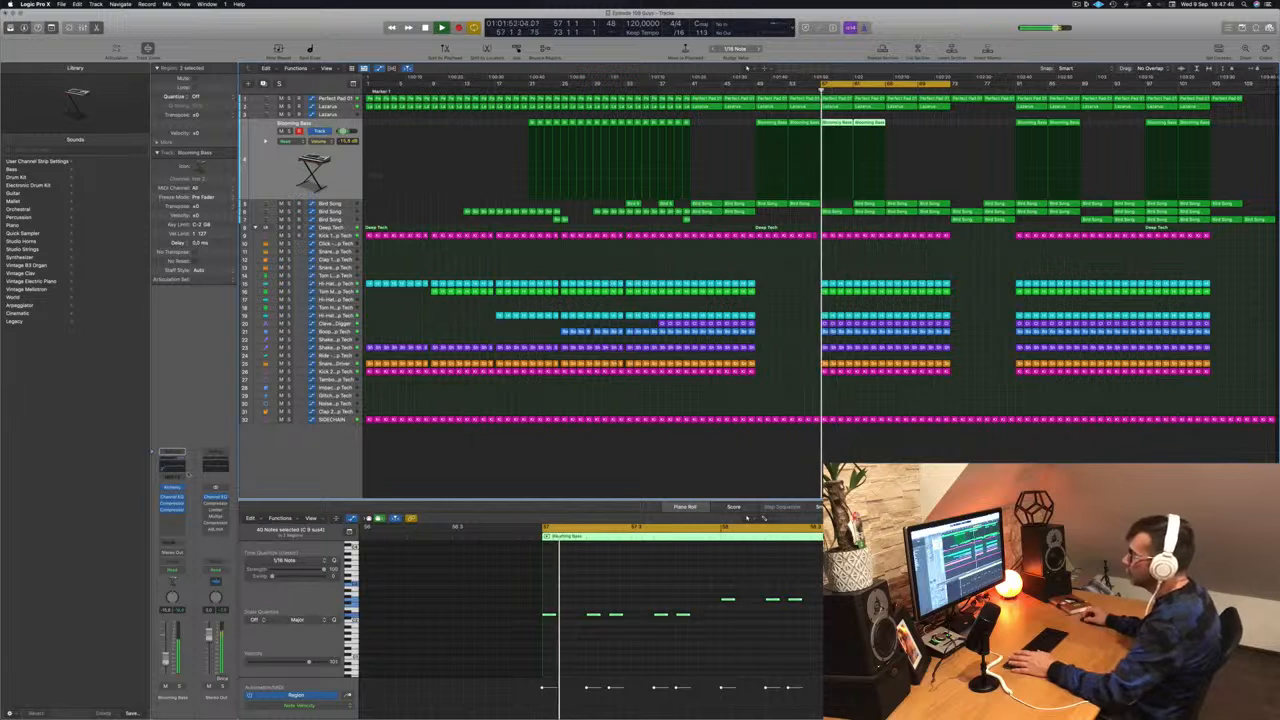
- Turn the Blooming Bass Alchemy Decay up to 46.7 % and close the synth window
click(174, 488)
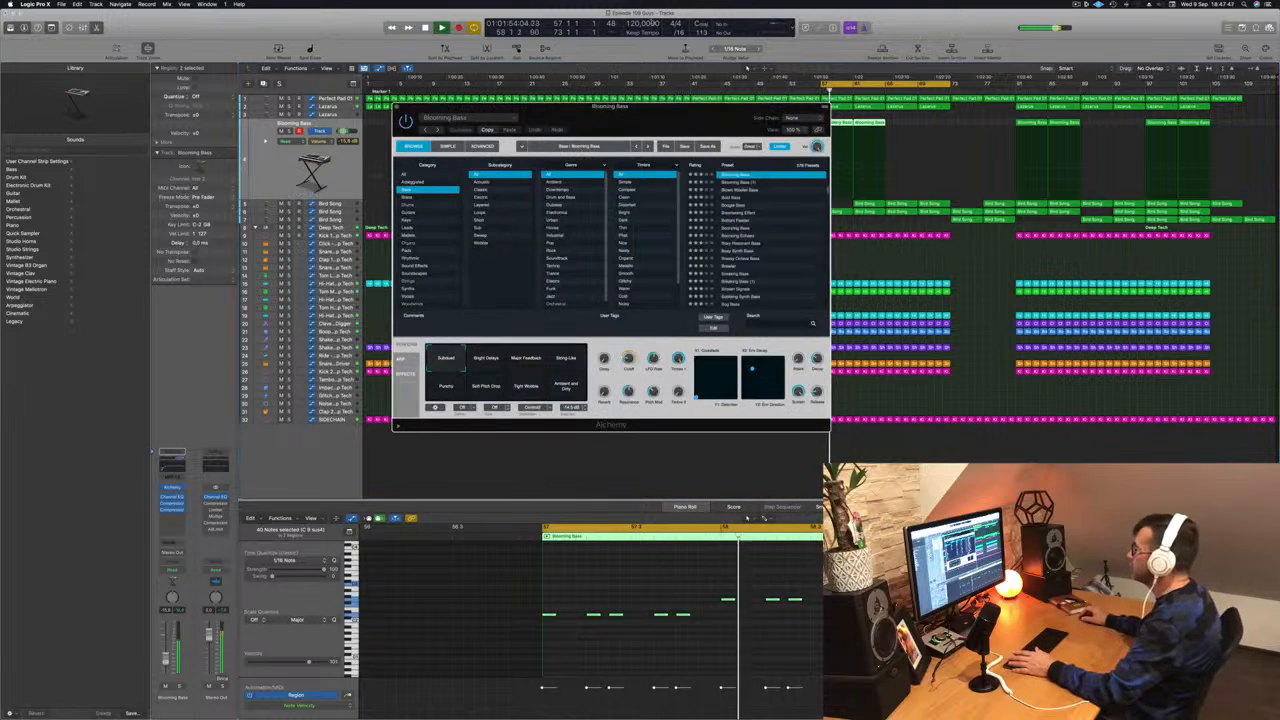
drag(727, 114, 677, 115)
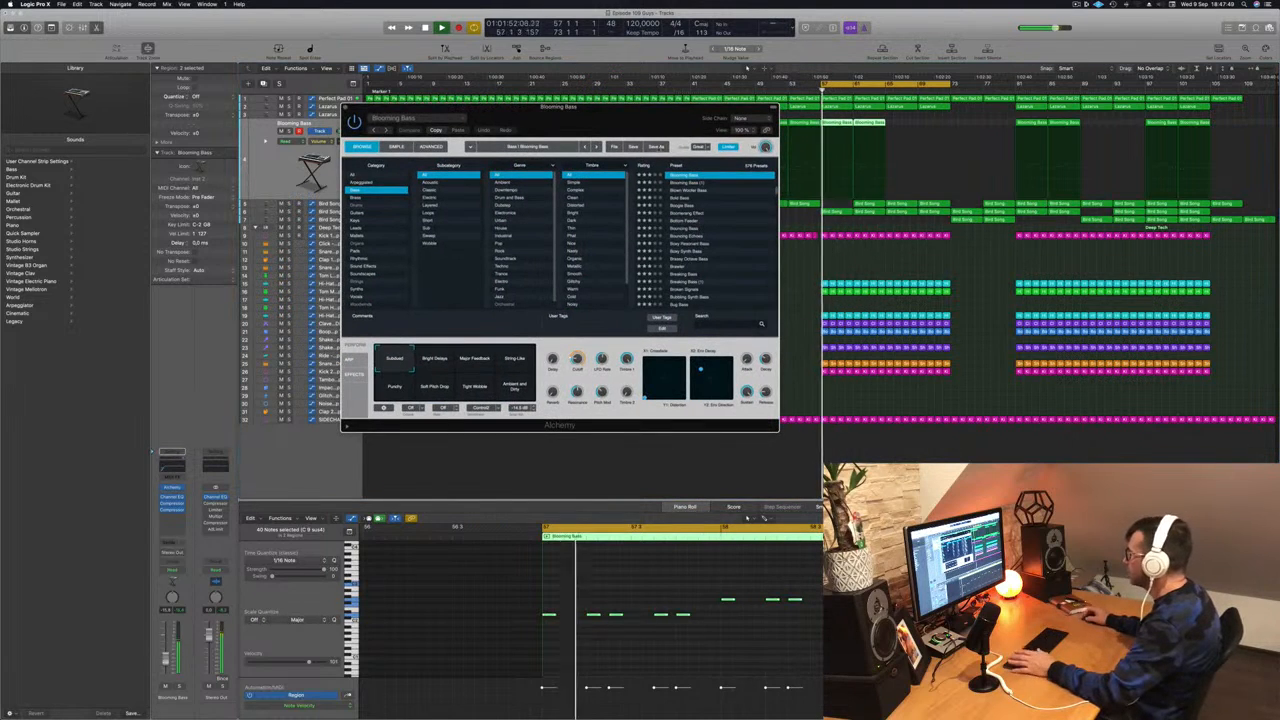
drag(765, 359, 767, 339)
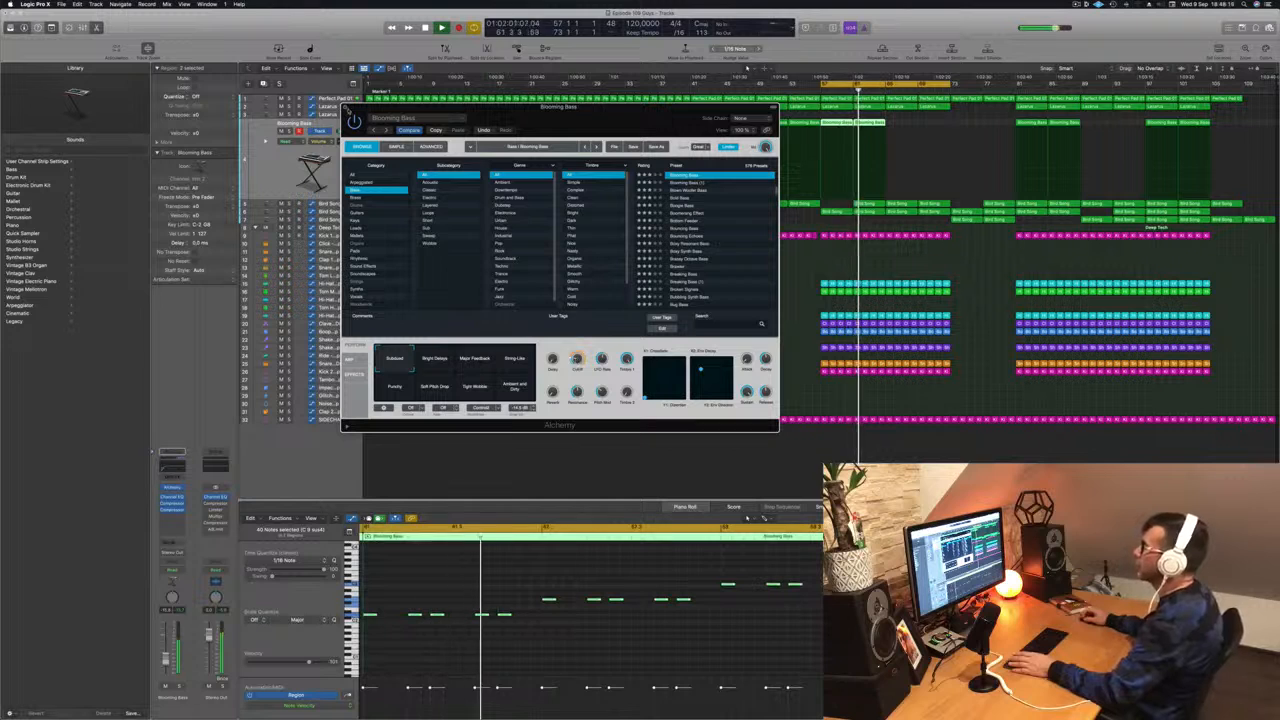
click(346, 108)
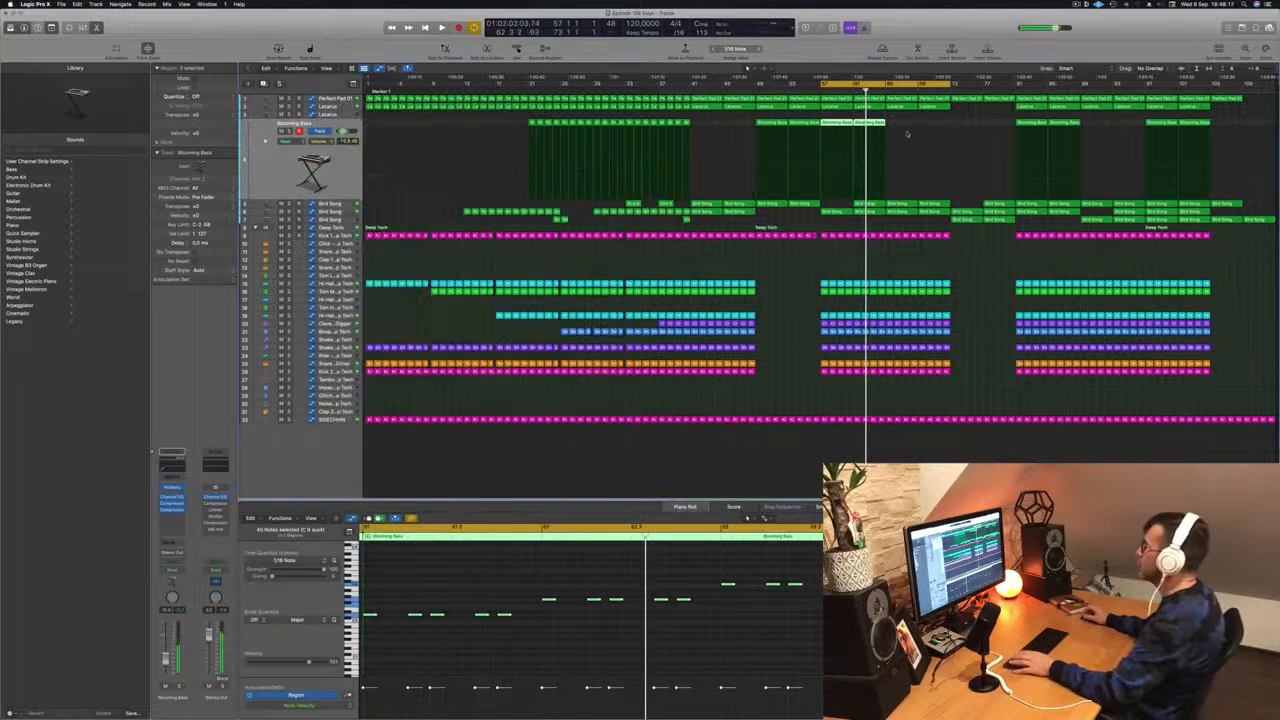
- Reveal the Bird Song track with its zigzag automation curve expanded across the arrangement
key(Return)
drag(900, 122, 838, 132)
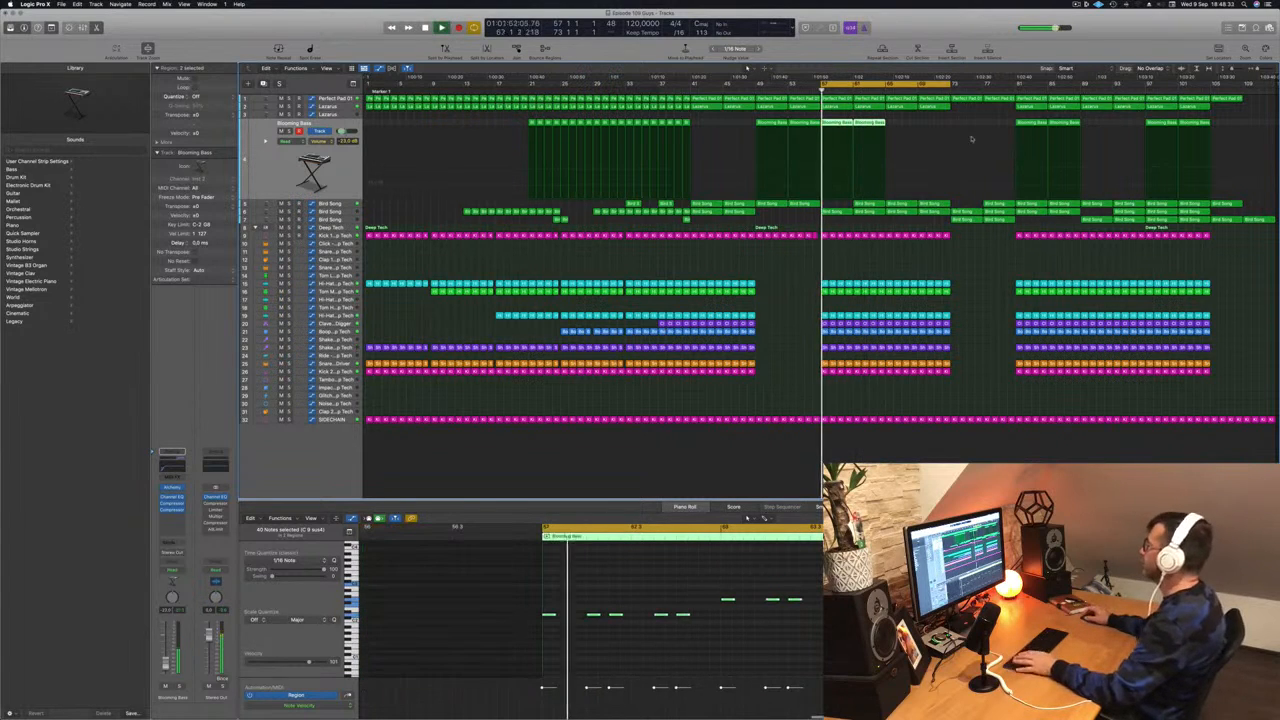
click(1077, 4)
drag(956, 24, 959, 24)
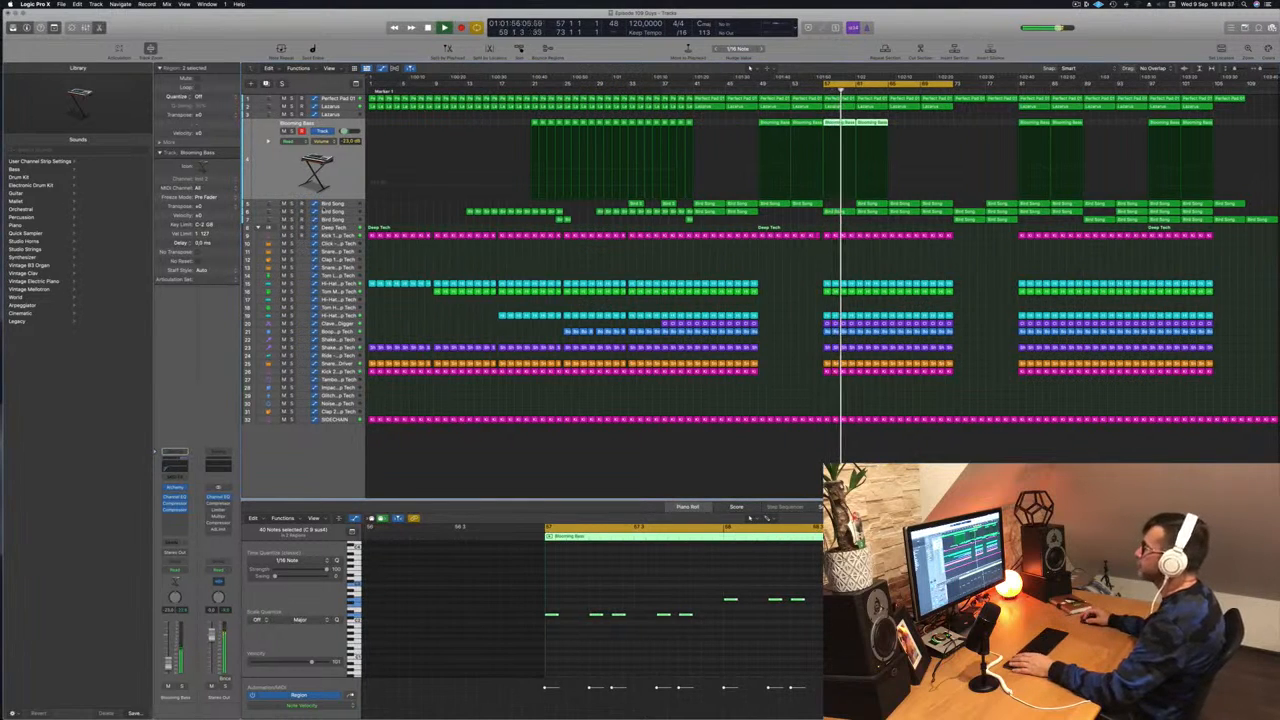
click(338, 212)
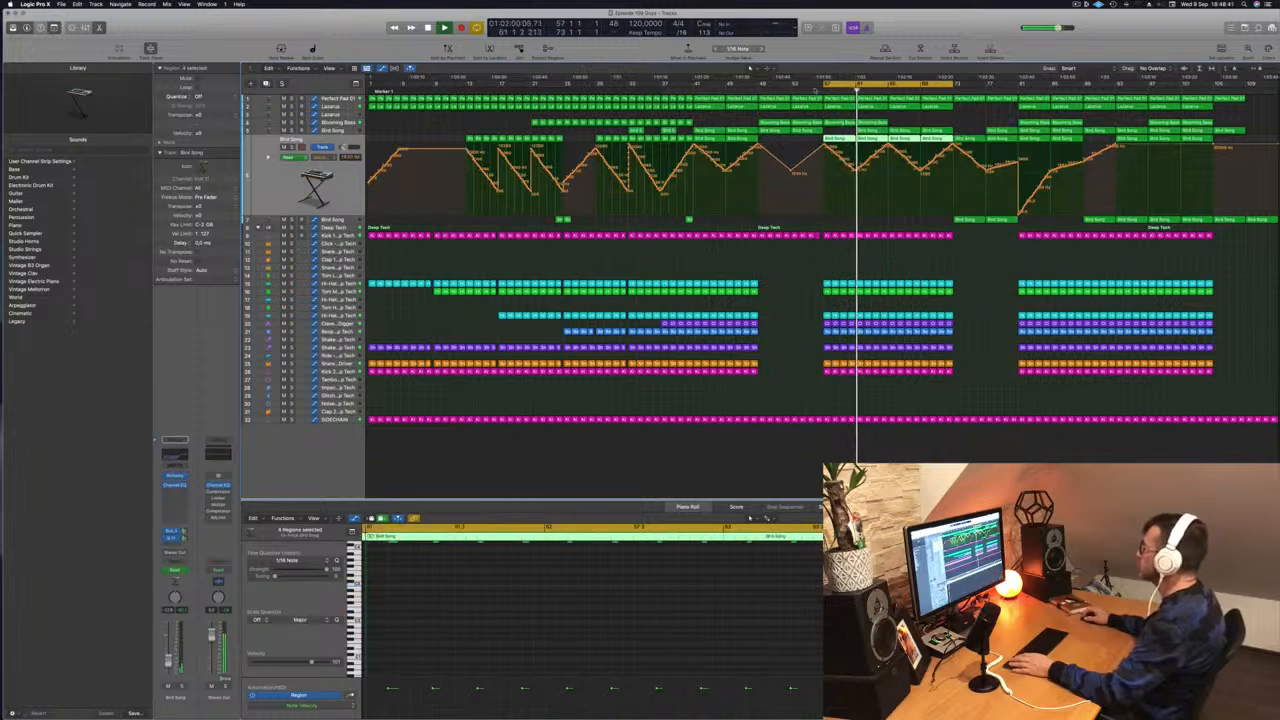
- Delete the Bird Song region at bar 61 and show Perfect Pad 01's automation lane
click(816, 92)
click(871, 131)
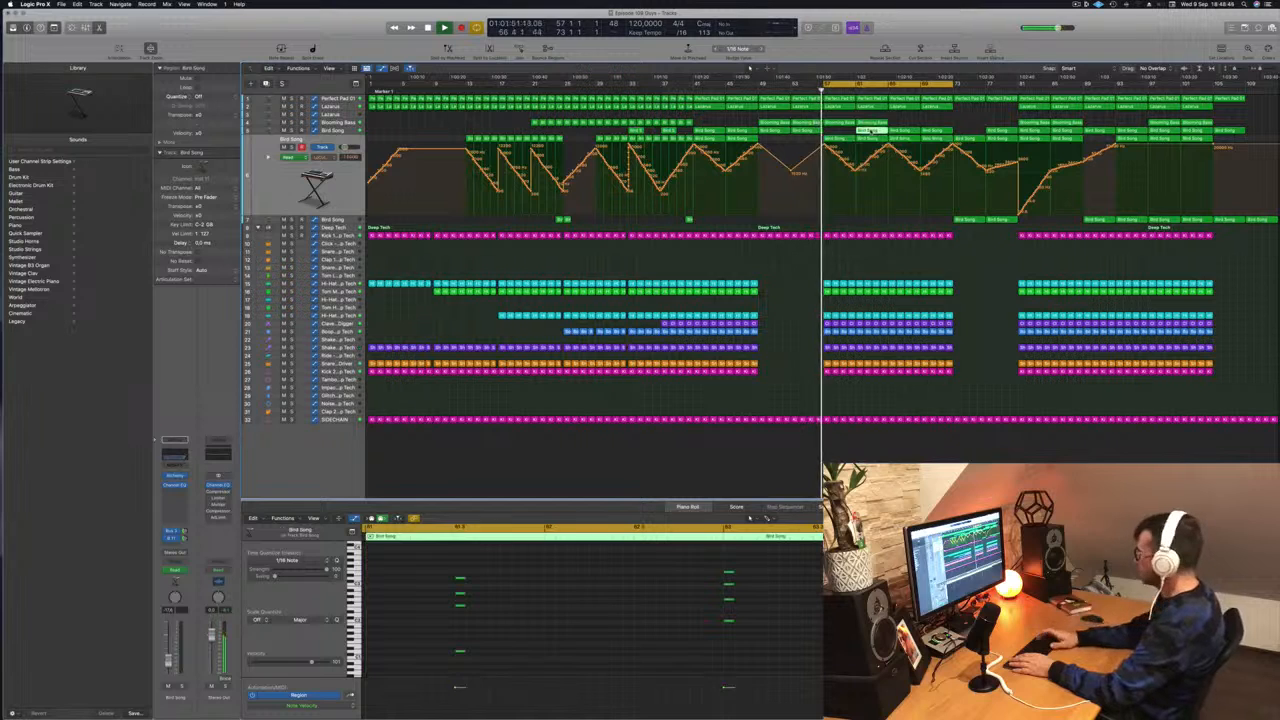
key(Delete)
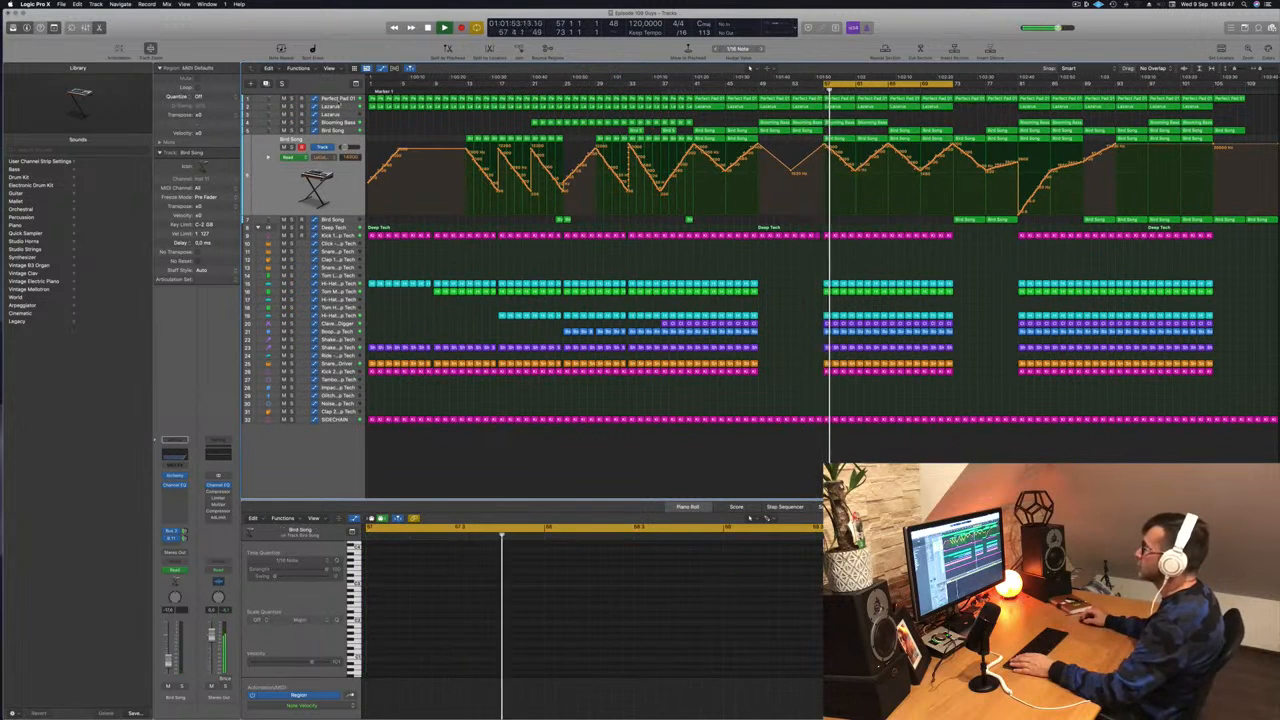
click(340, 97)
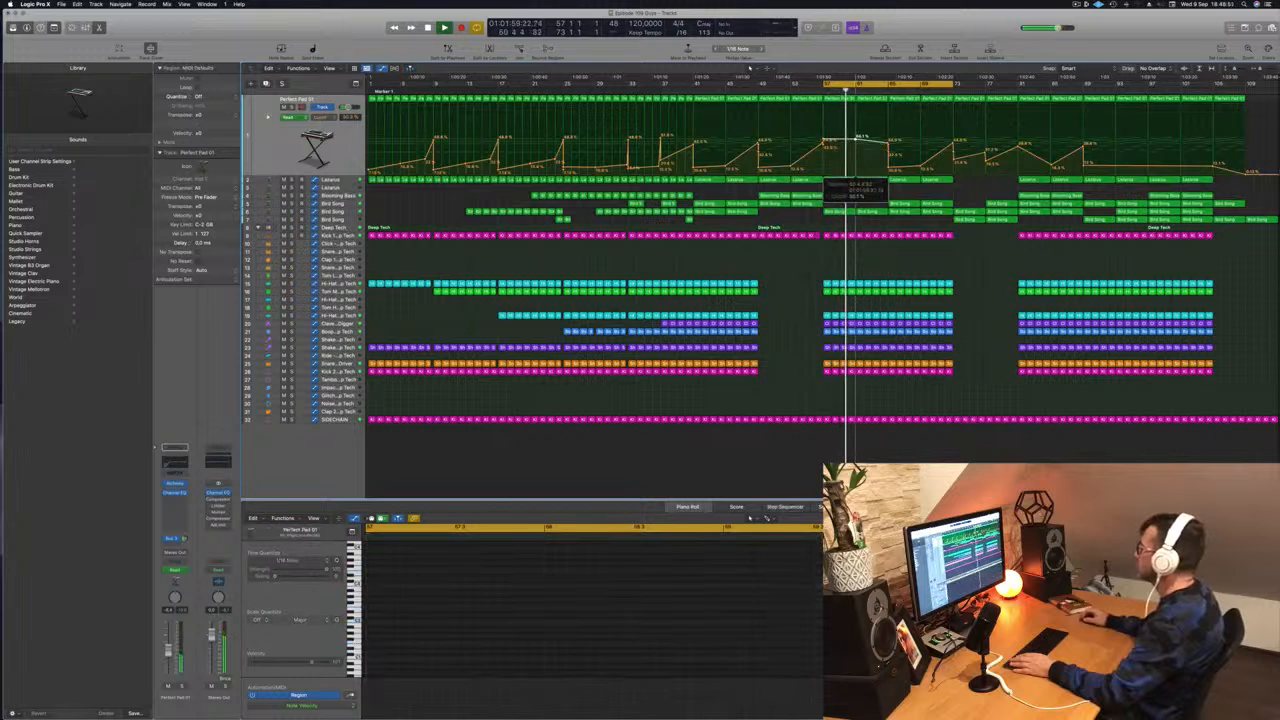
- Delete the Perfect Pad 01 region at bar 61 and lower its automation point there
click(867, 99)
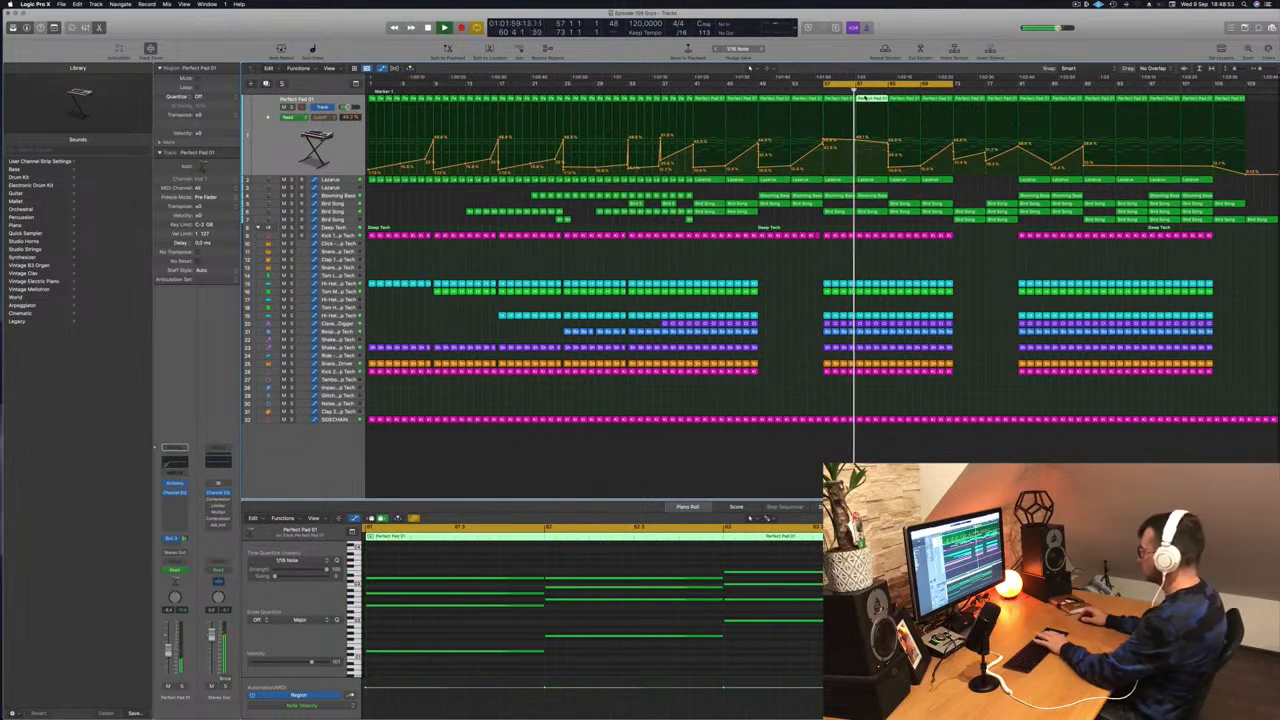
key(Delete)
key(space)
key(space)
mouse_move(824, 147)
mouse_down()
mouse_move(857, 141)
mouse_move(824, 153)
mouse_up()
key(space)
key(space)
key(space)
key(space)
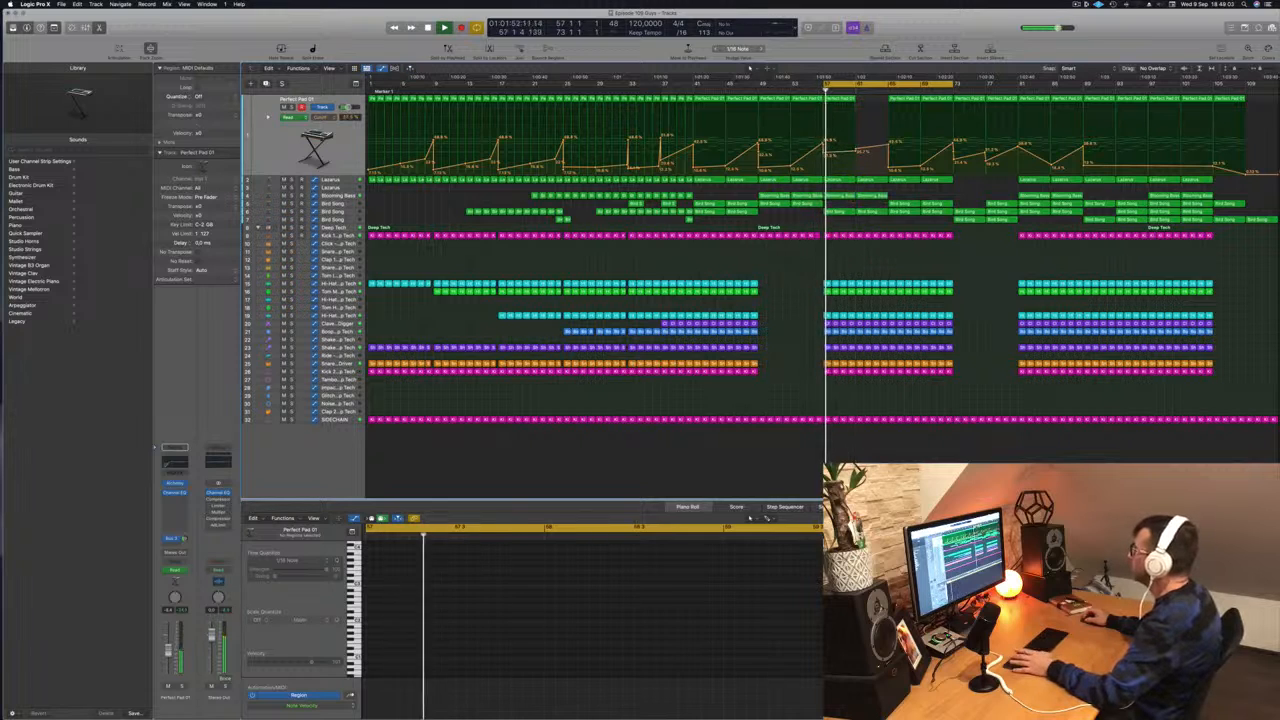
- Copy a Perfect Pad 01 region with its automation to bar 61 and lower that point slightly
click(873, 106)
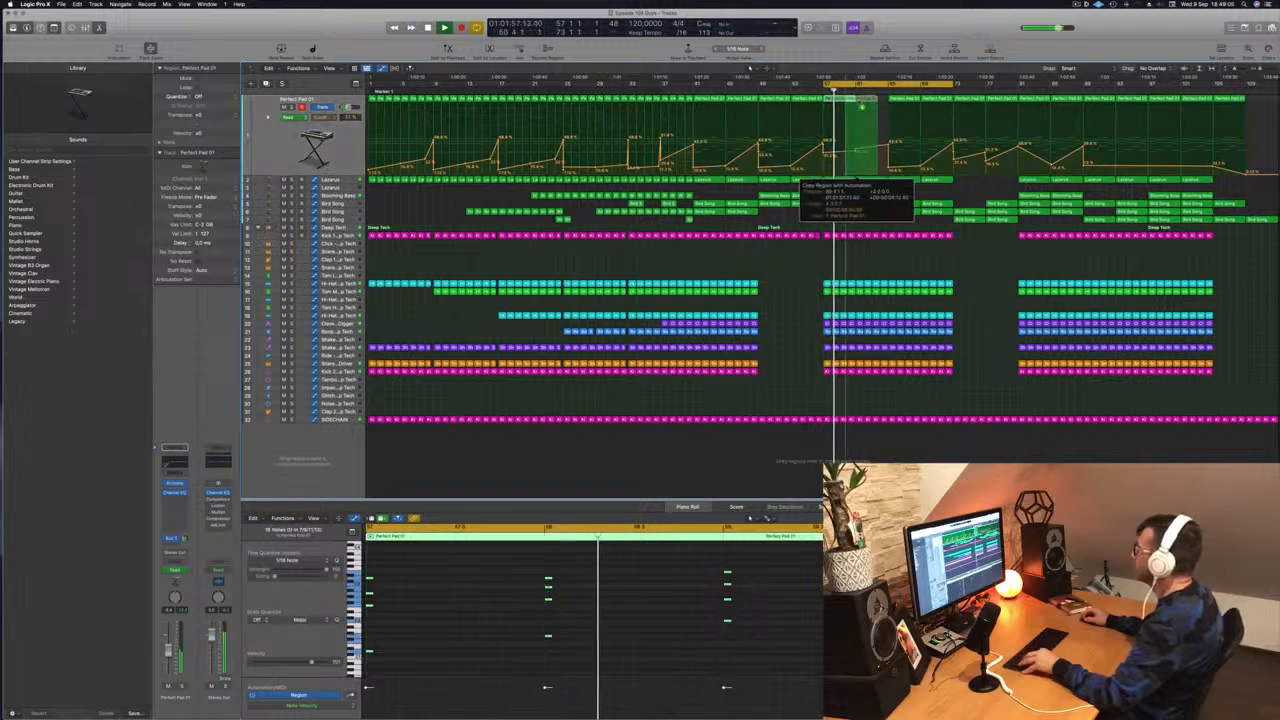
drag(871, 103, 872, 103)
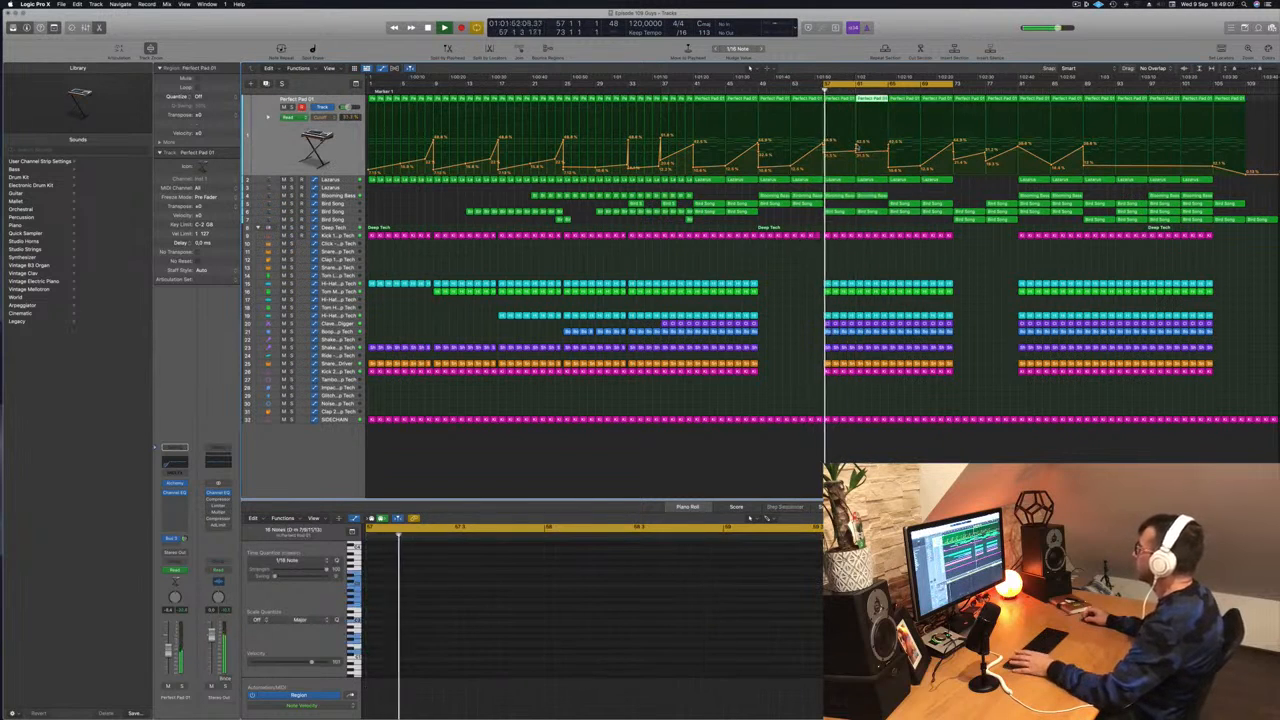
click(856, 150)
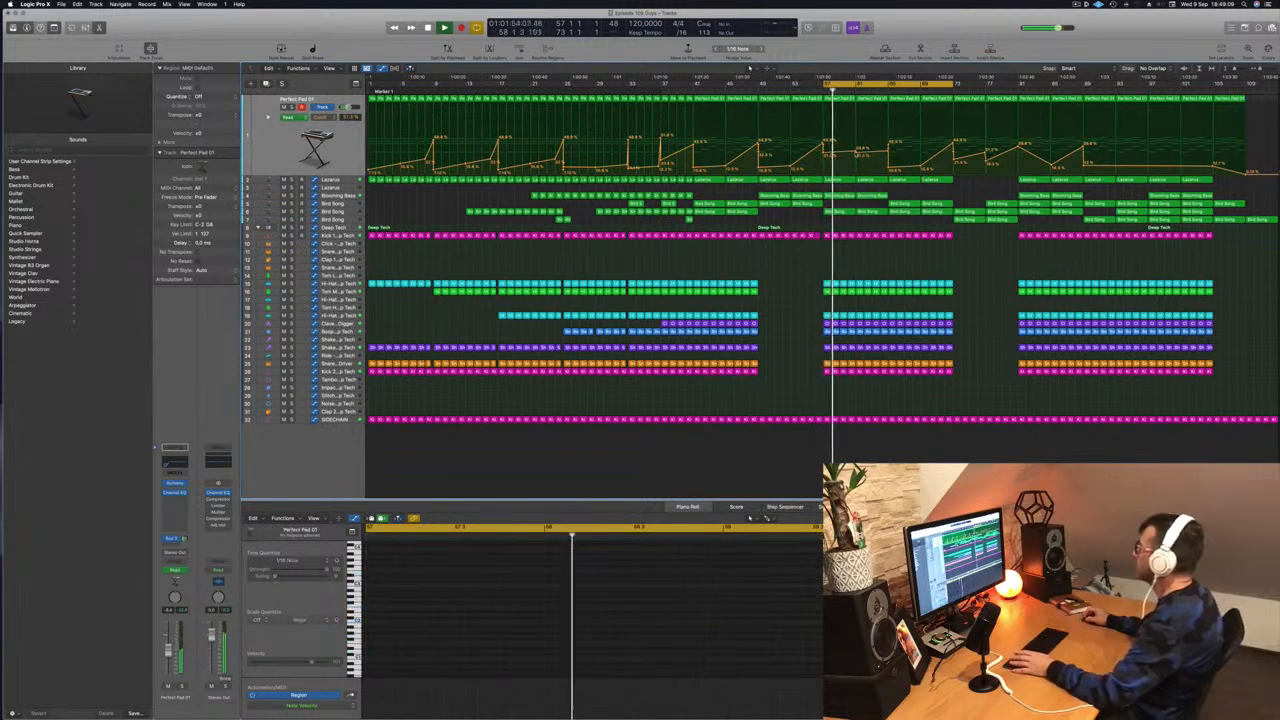
drag(857, 152, 858, 154)
key(space)
key(space)
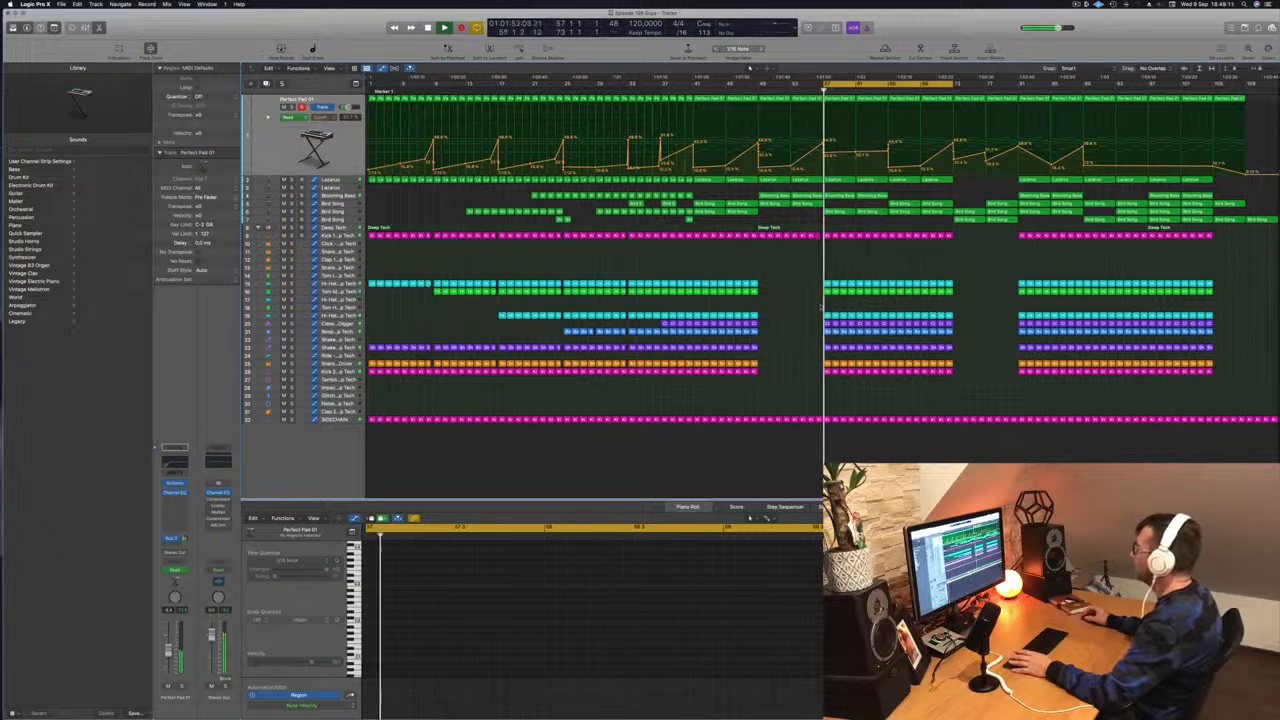
key(space)
key(space)
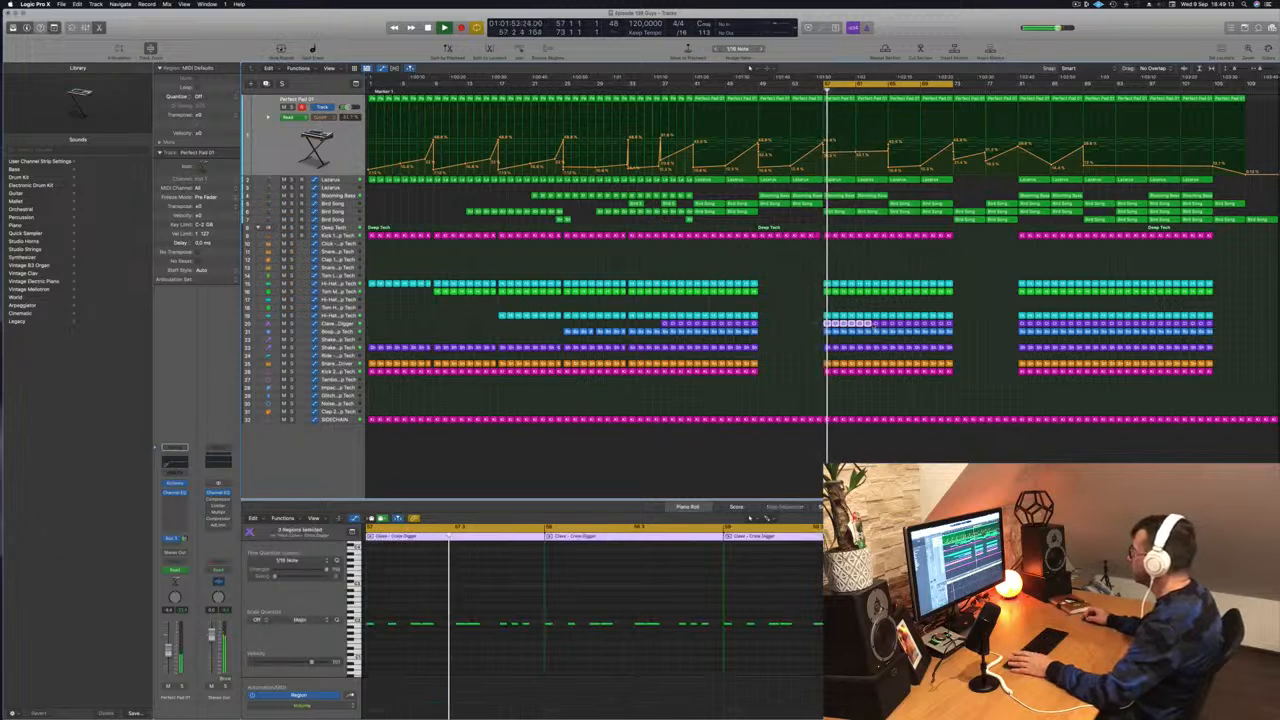
- Delete the Clave regions on track 20 in the looped section
drag(877, 323, 888, 323)
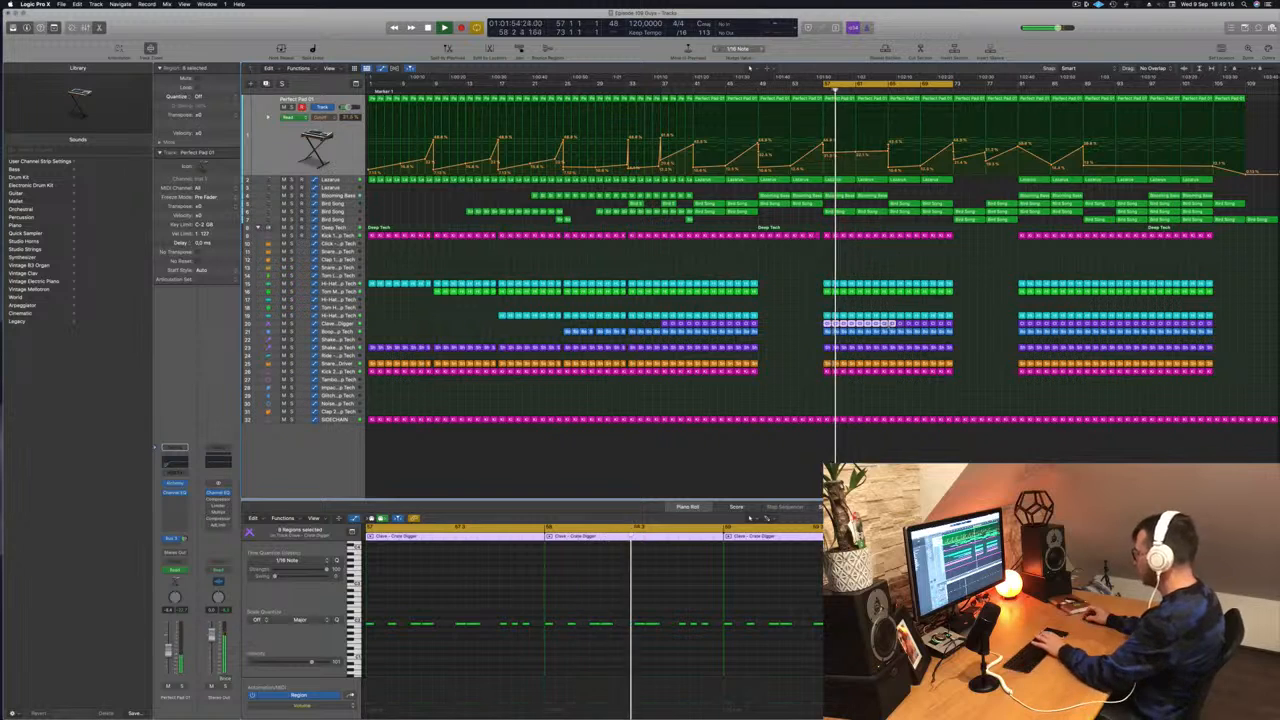
key(Delete)
key(space)
key(space)
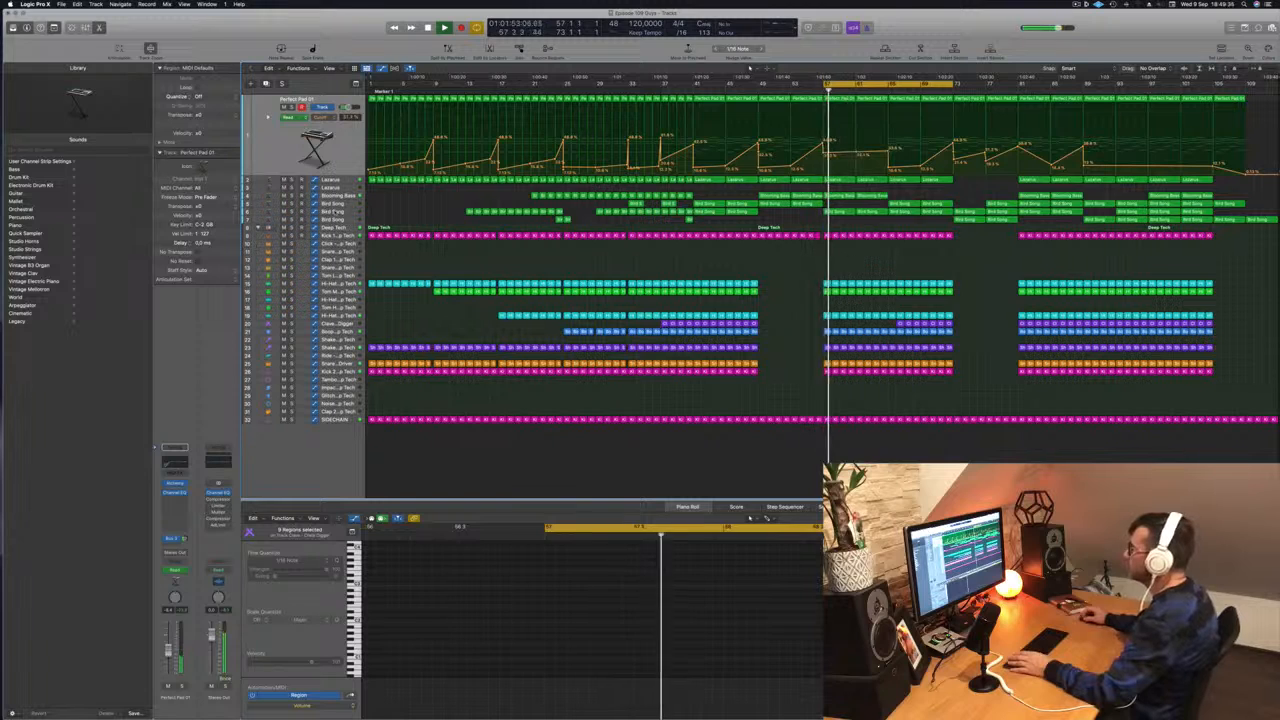
- Delete another Bird Song region inside the bar 57–73 loop
click(340, 212)
click(848, 132)
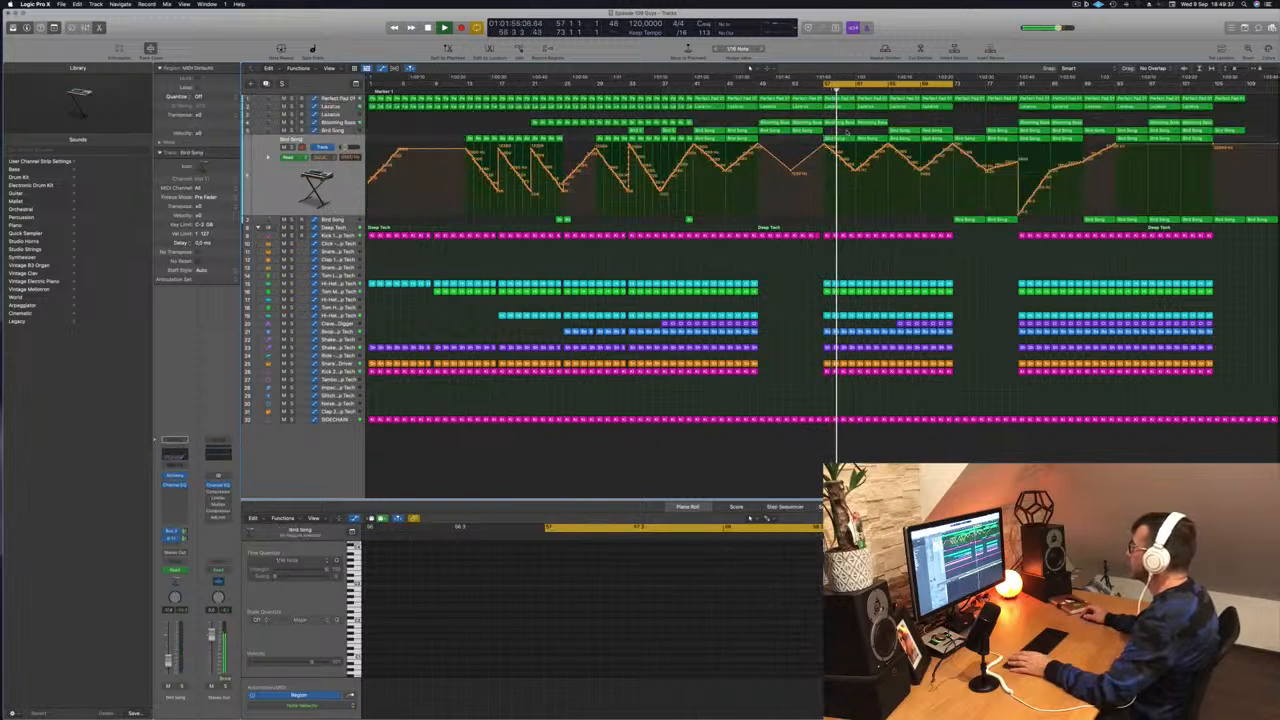
click(842, 137)
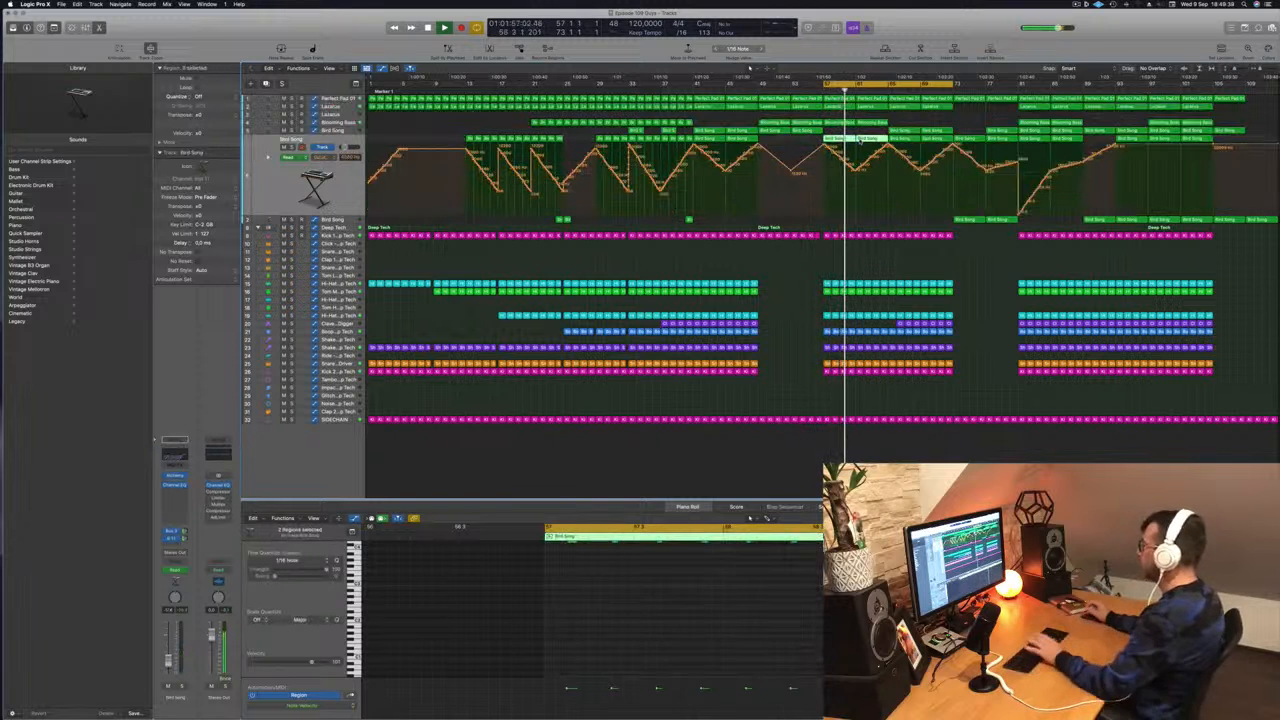
key(Delete)
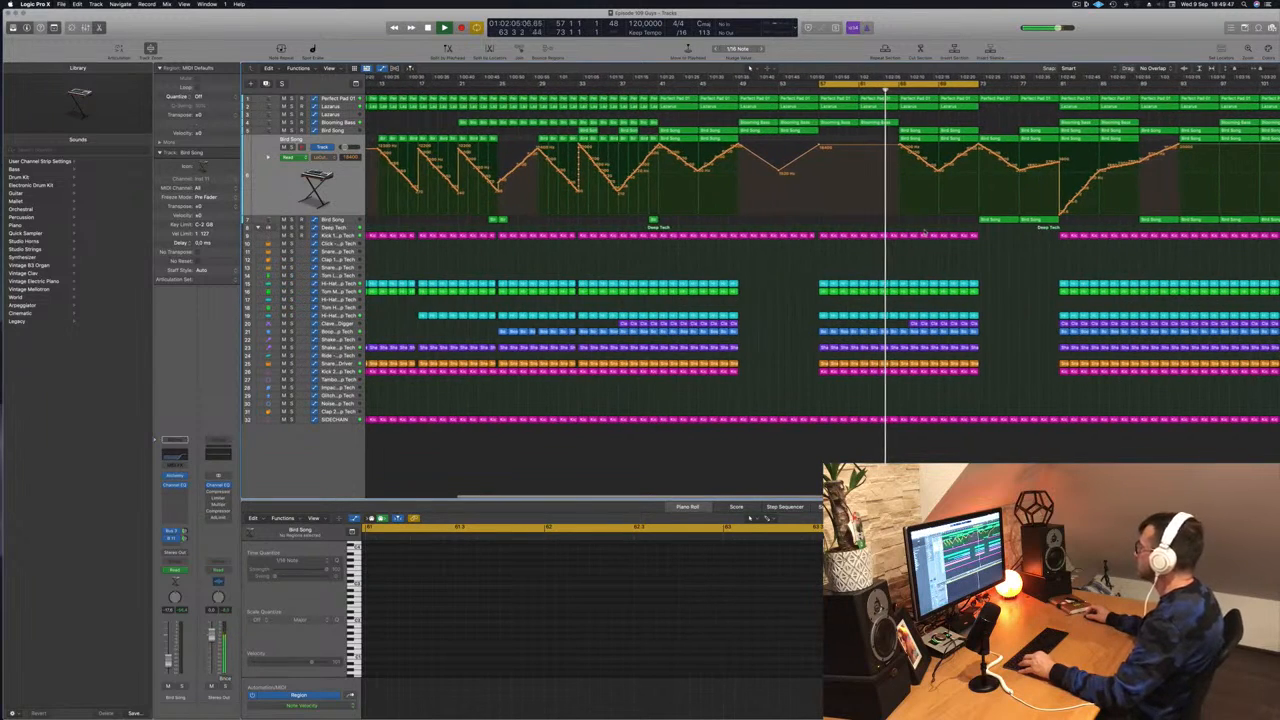
- Zoom out and show the Lazarus track's automation, soloing it
key(super+Left)
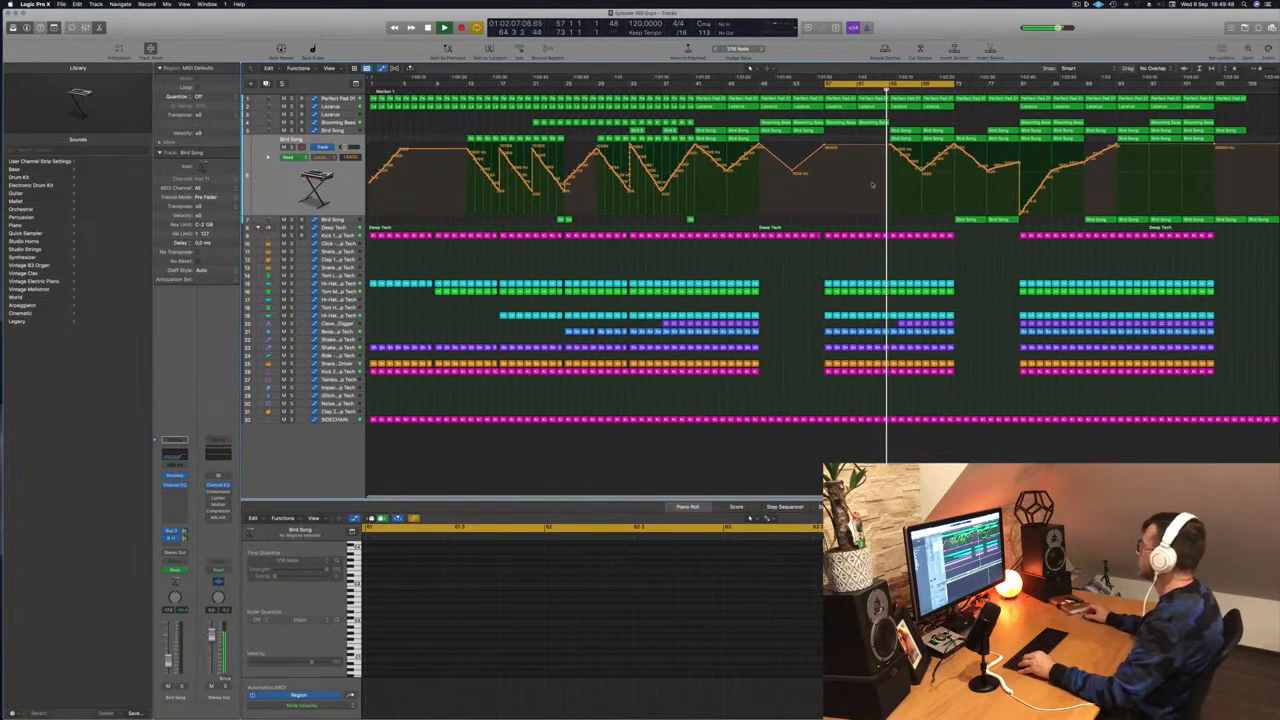
click(328, 107)
key(ctrl+s)
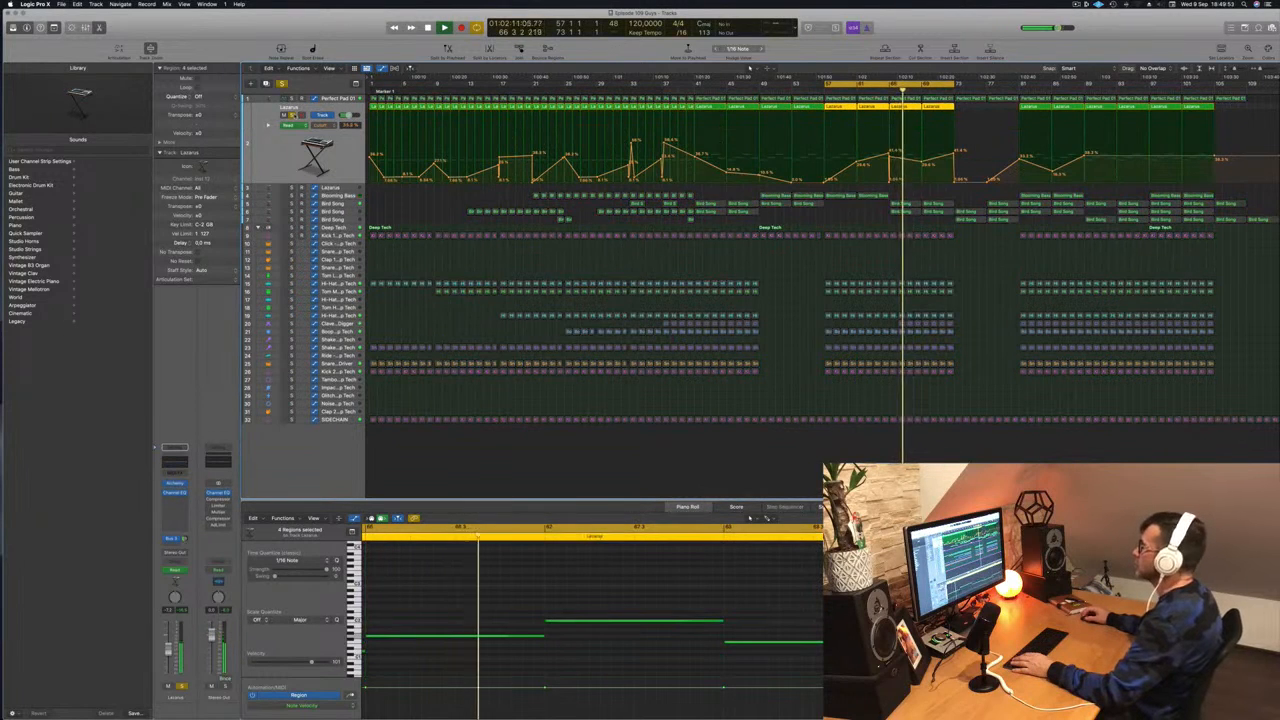
- Unsolo Lazarus, move its automation peak earlier and raise it to 42.3%, then show Bird Song's automation
key(ctrl+s)
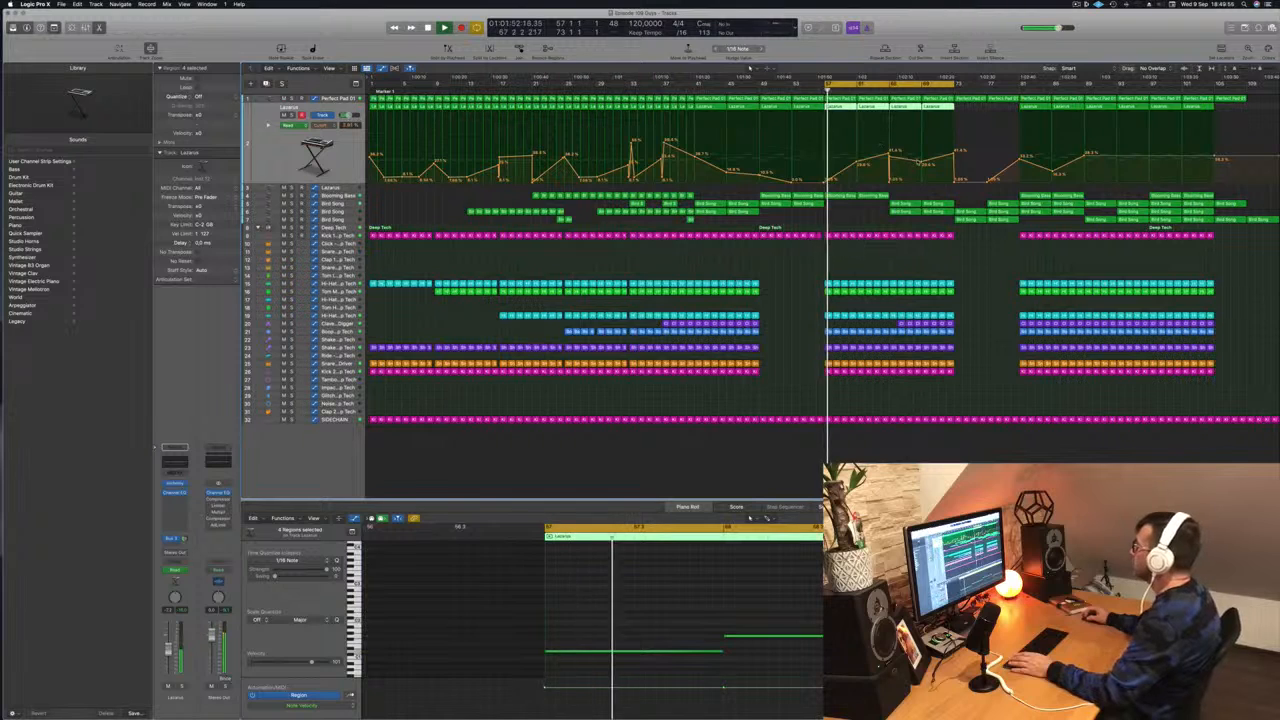
drag(920, 163, 879, 163)
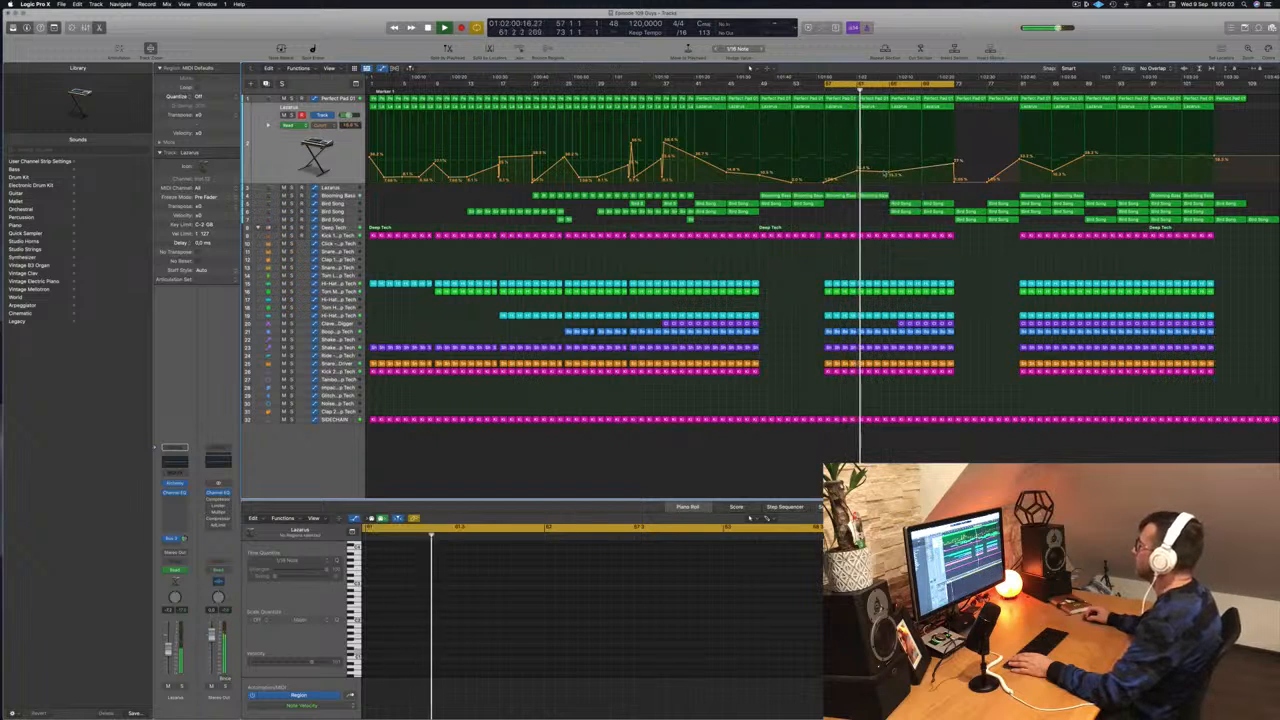
drag(889, 172, 889, 153)
click(890, 172)
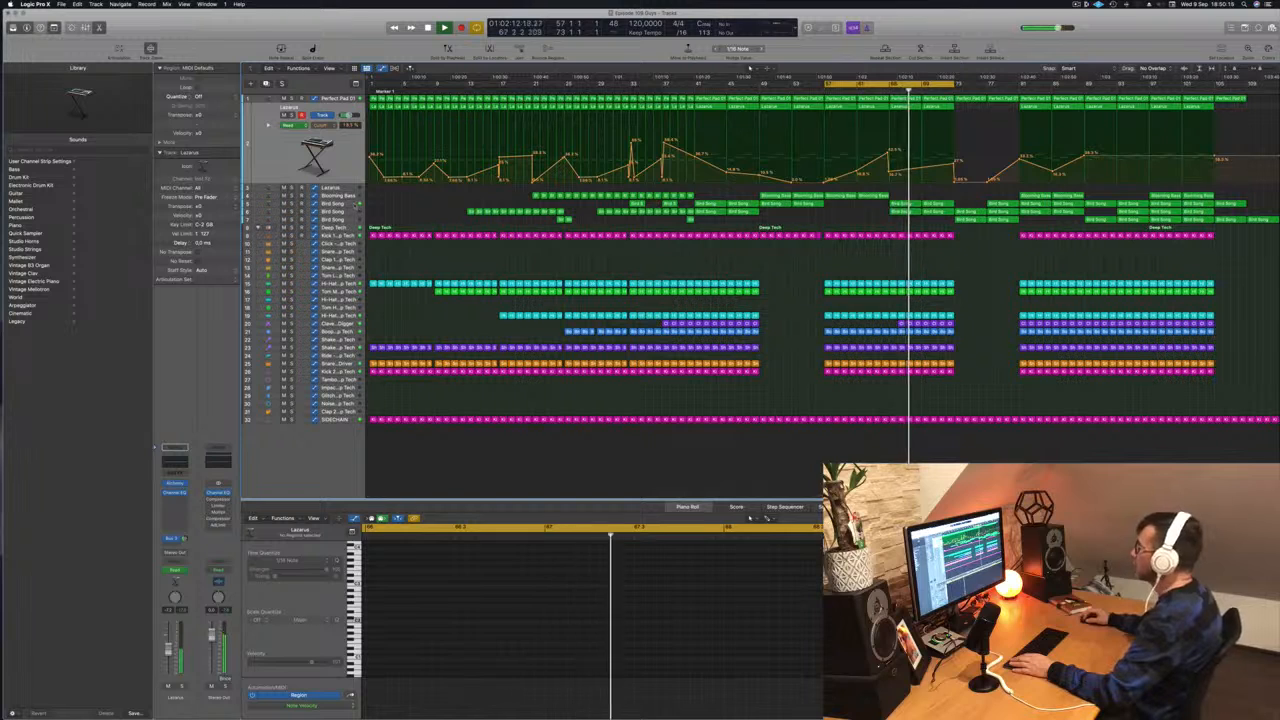
click(356, 204)
key(a)
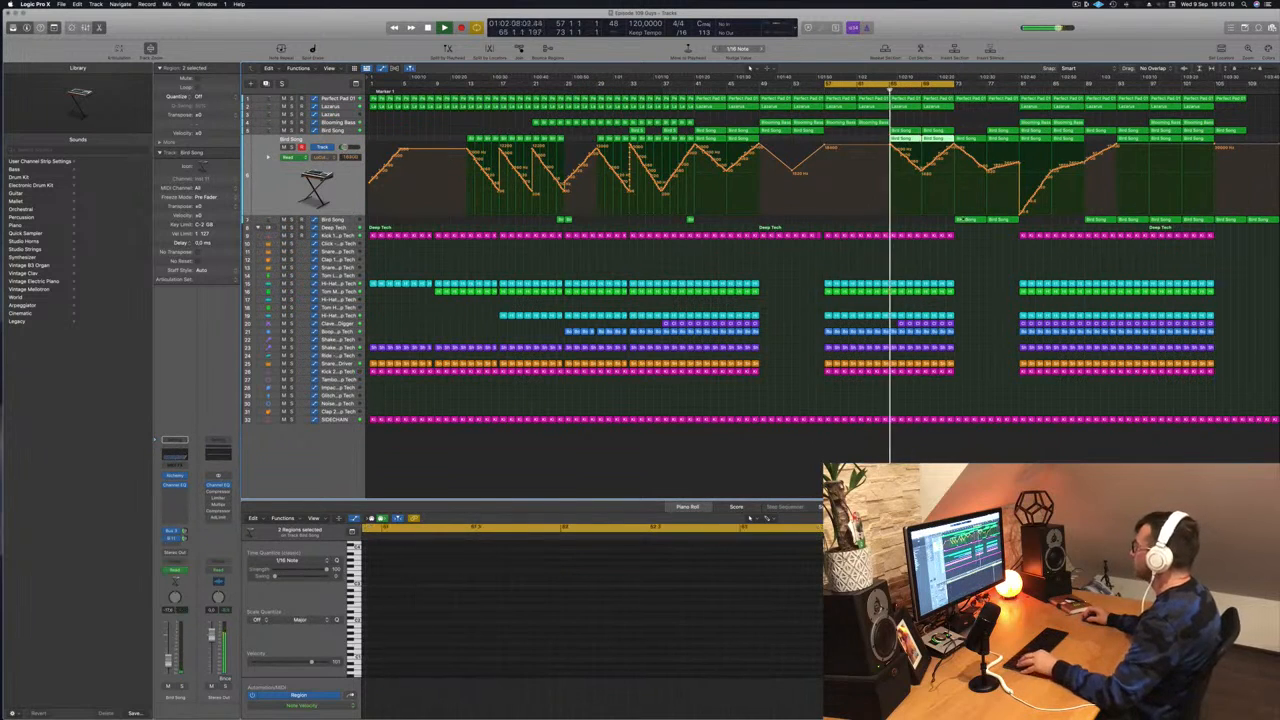
- Option-drag a Bird Song region with its automation to bar 65
drag(977, 222, 936, 221)
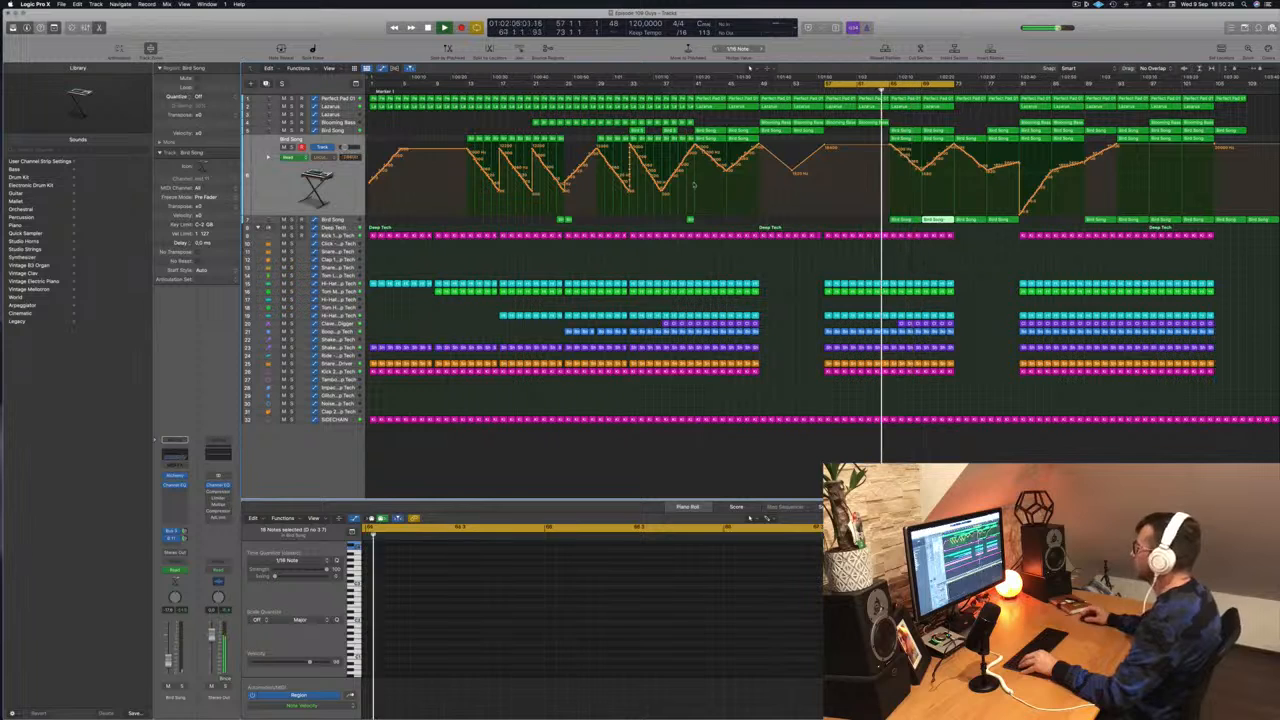
click(339, 220)
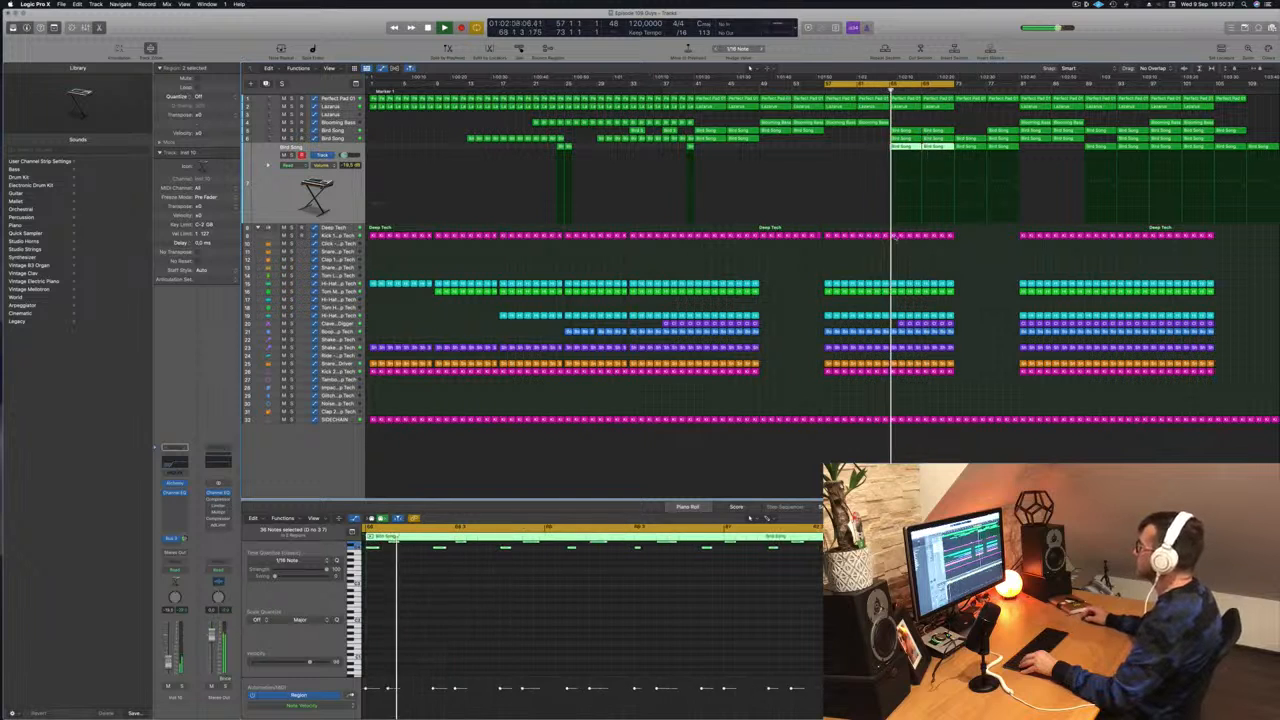
click(955, 208)
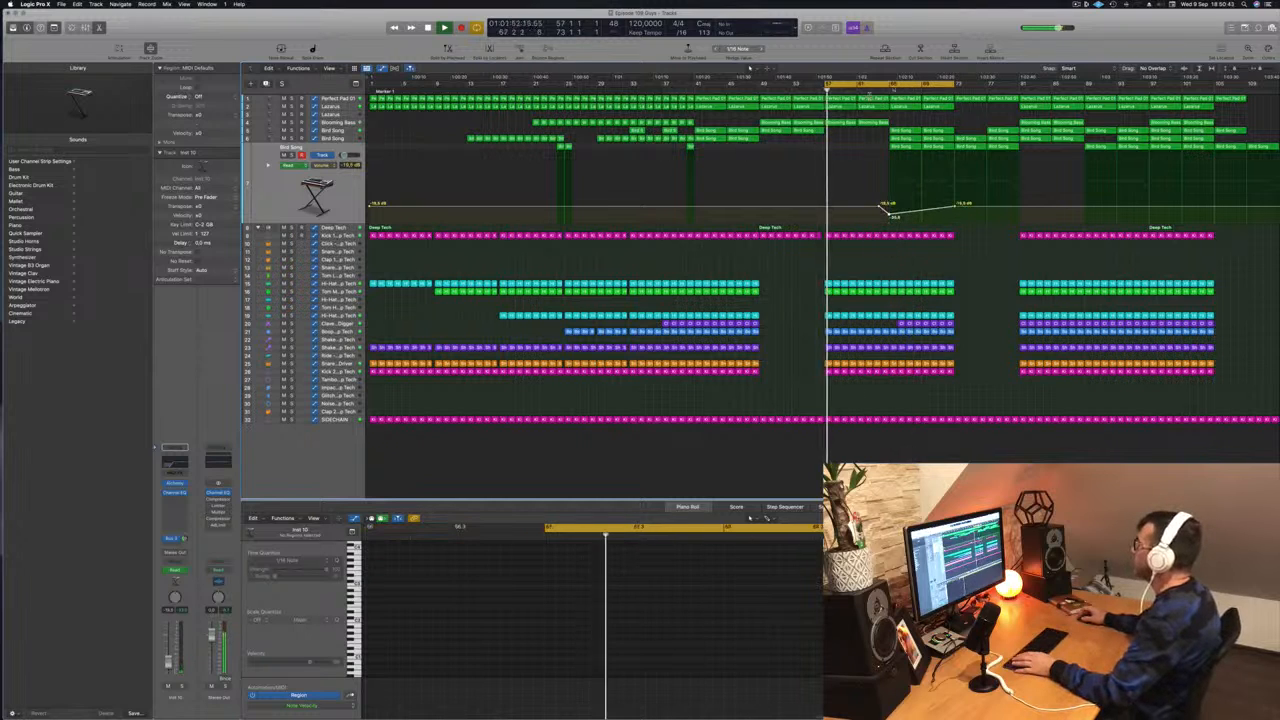
- Shift the loop range 8 bars later and restart playback from the new loop start
drag(900, 83, 963, 87)
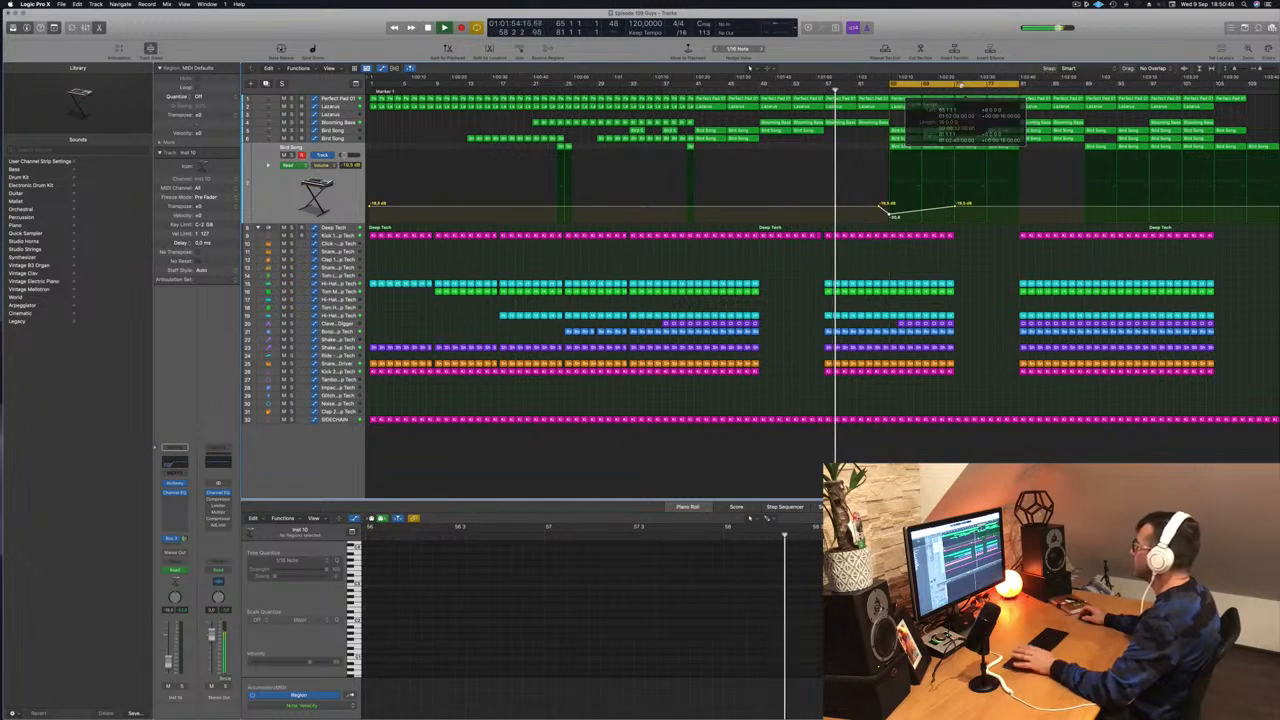
key(space)
key(space)
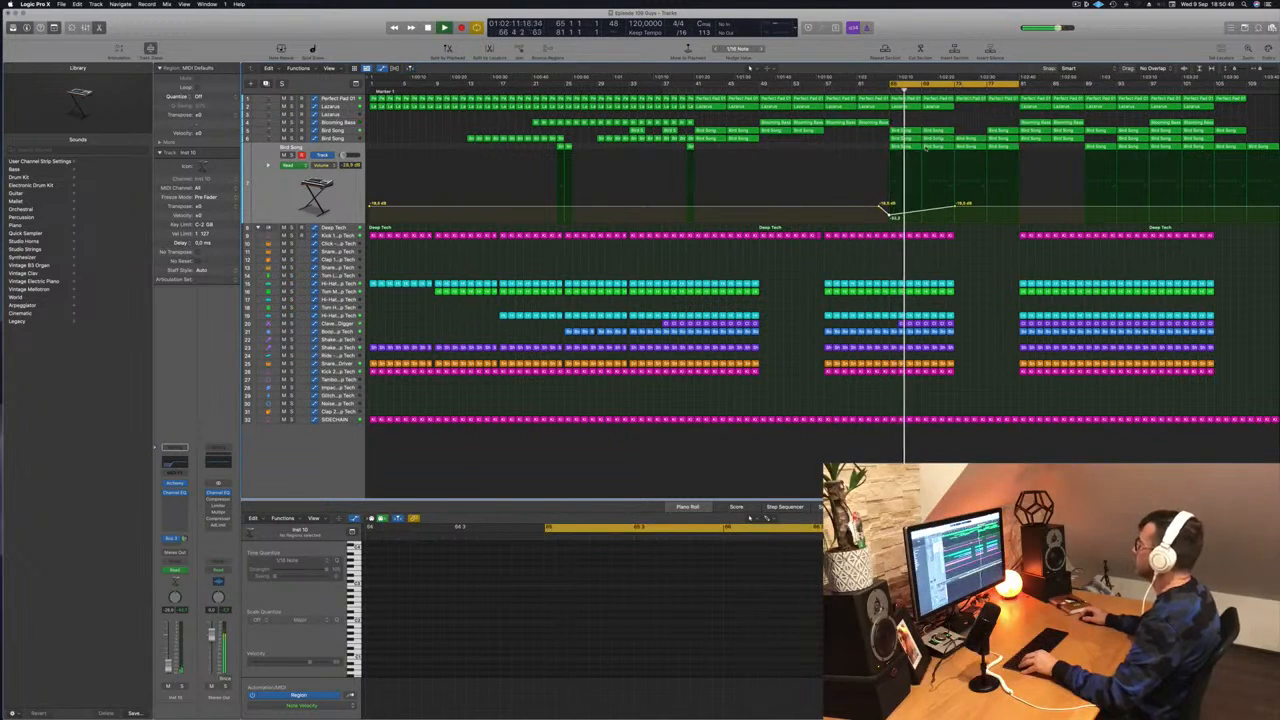
scroll(921, 148, up, 5)
scroll(951, 154, down, 3)
scroll(950, 154, down, 3)
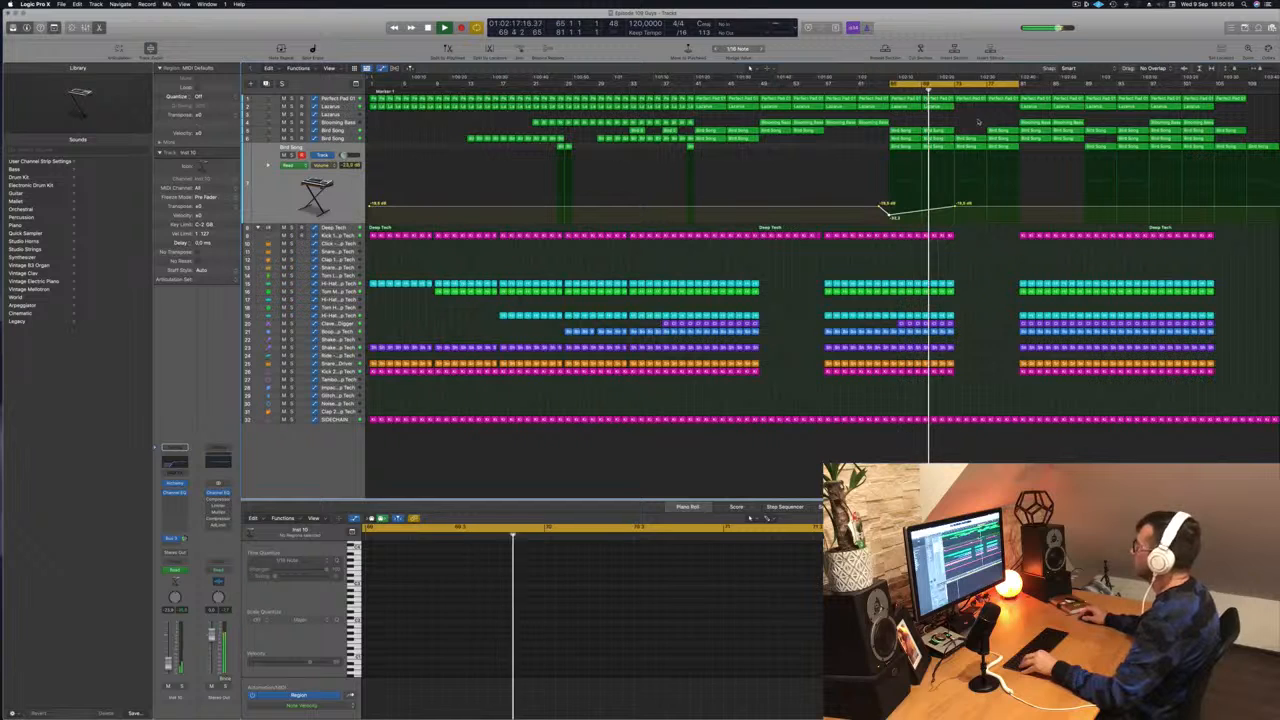
scroll(961, 183, up, 3)
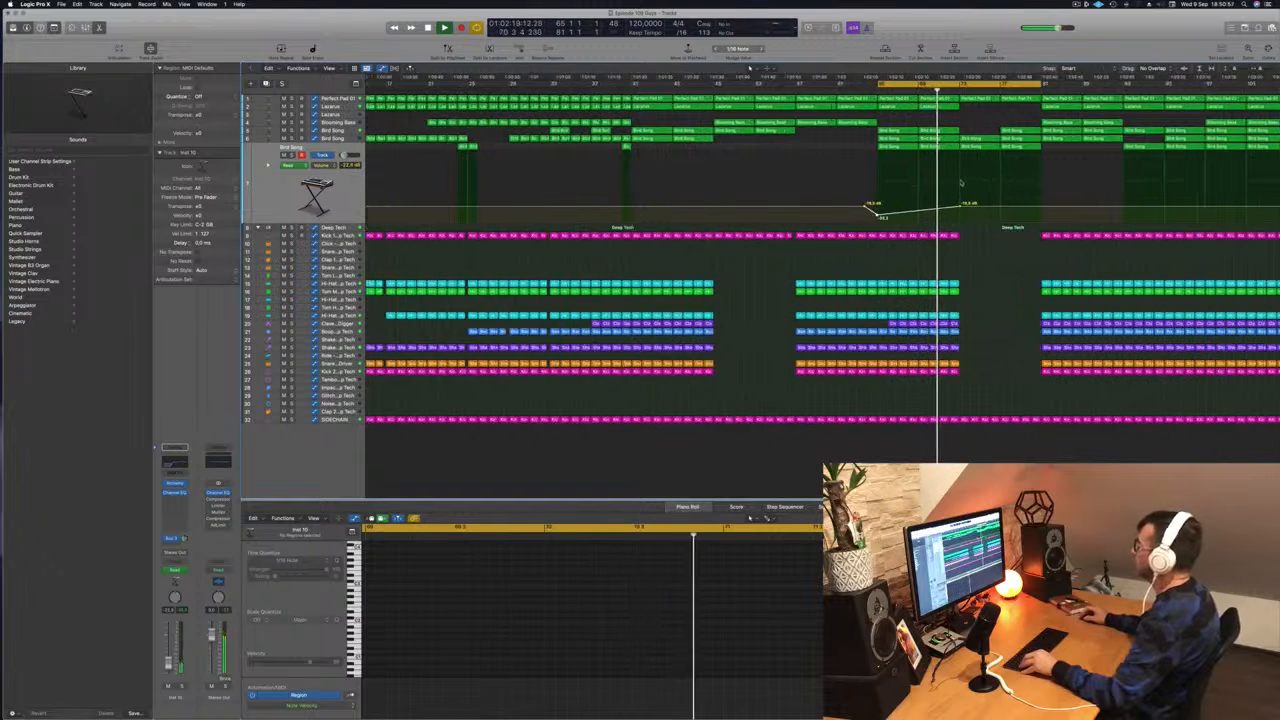
scroll(961, 183, down, 2)
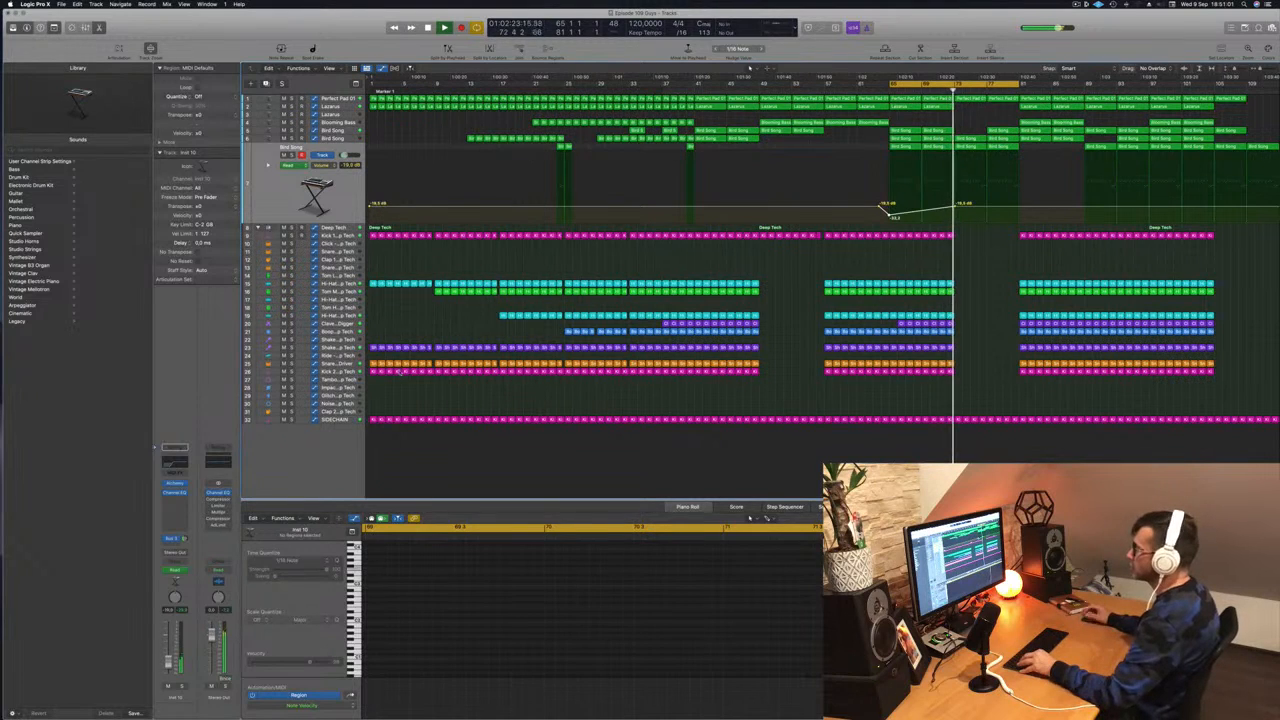
scroll(1014, 276, up, 2)
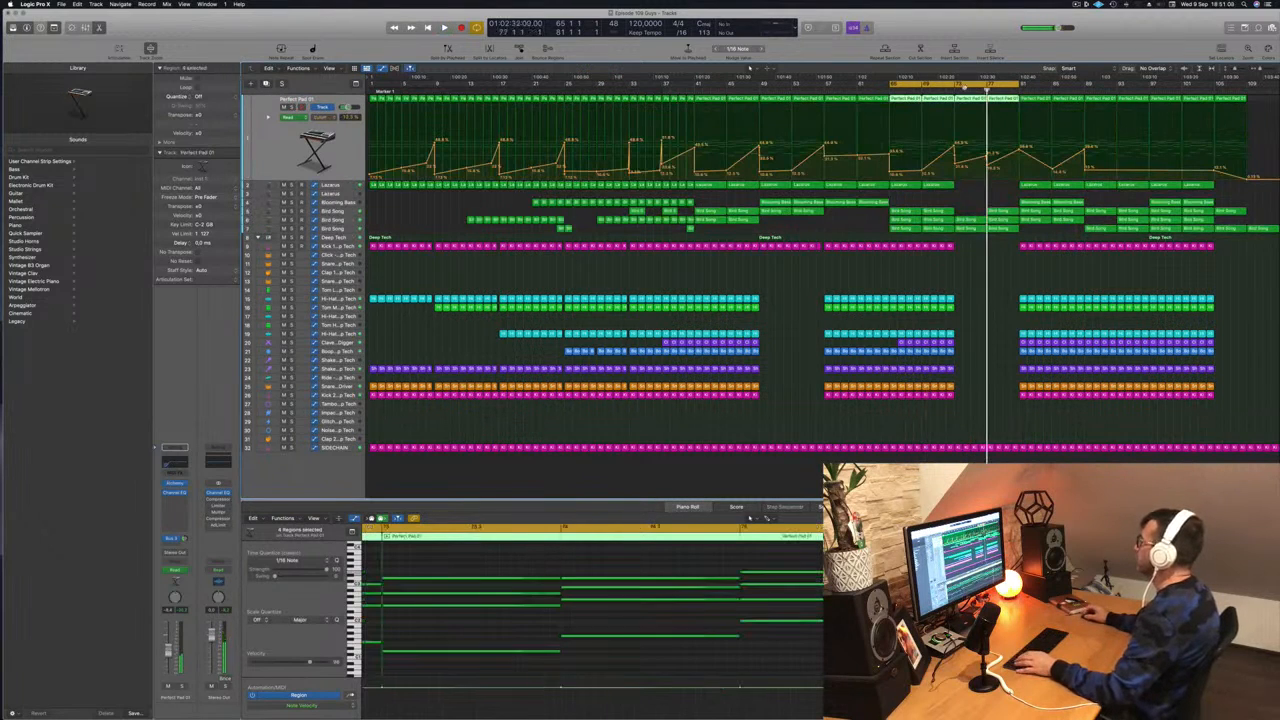
- Shorten the loop range from its start and repeat the looped section three times
drag(889, 86, 957, 87)
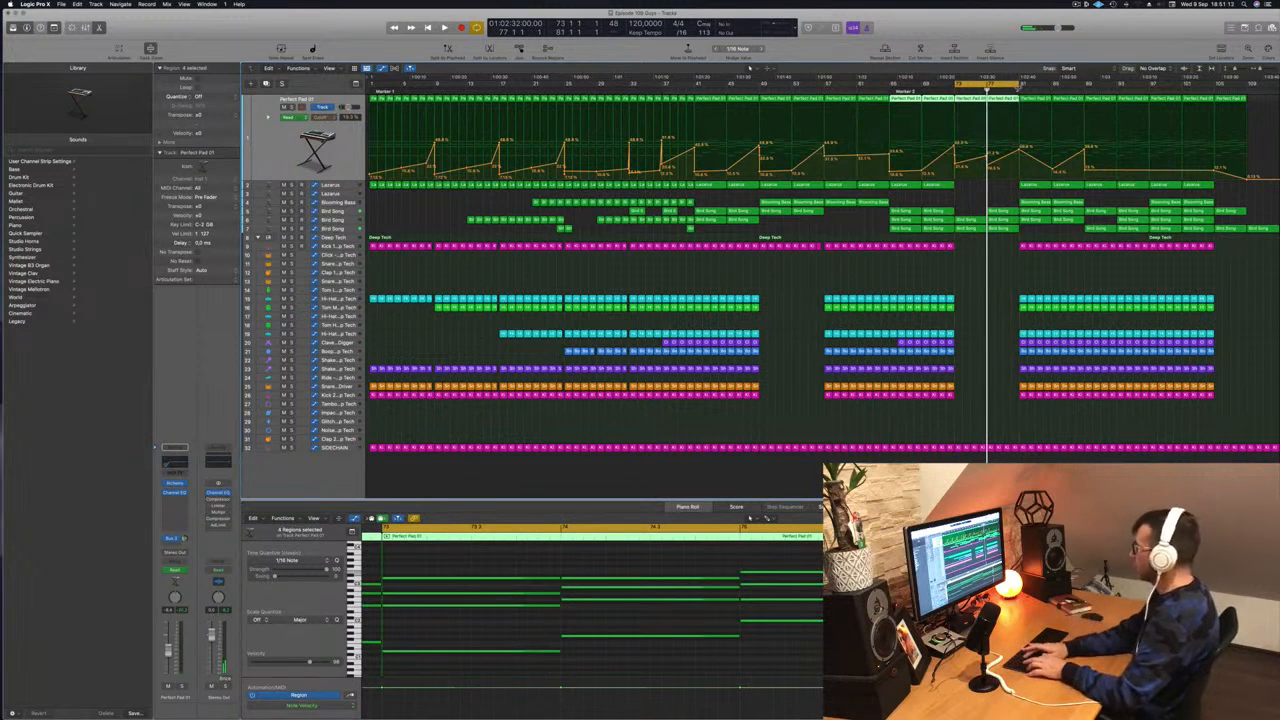
key(super+r)
key(super+r)
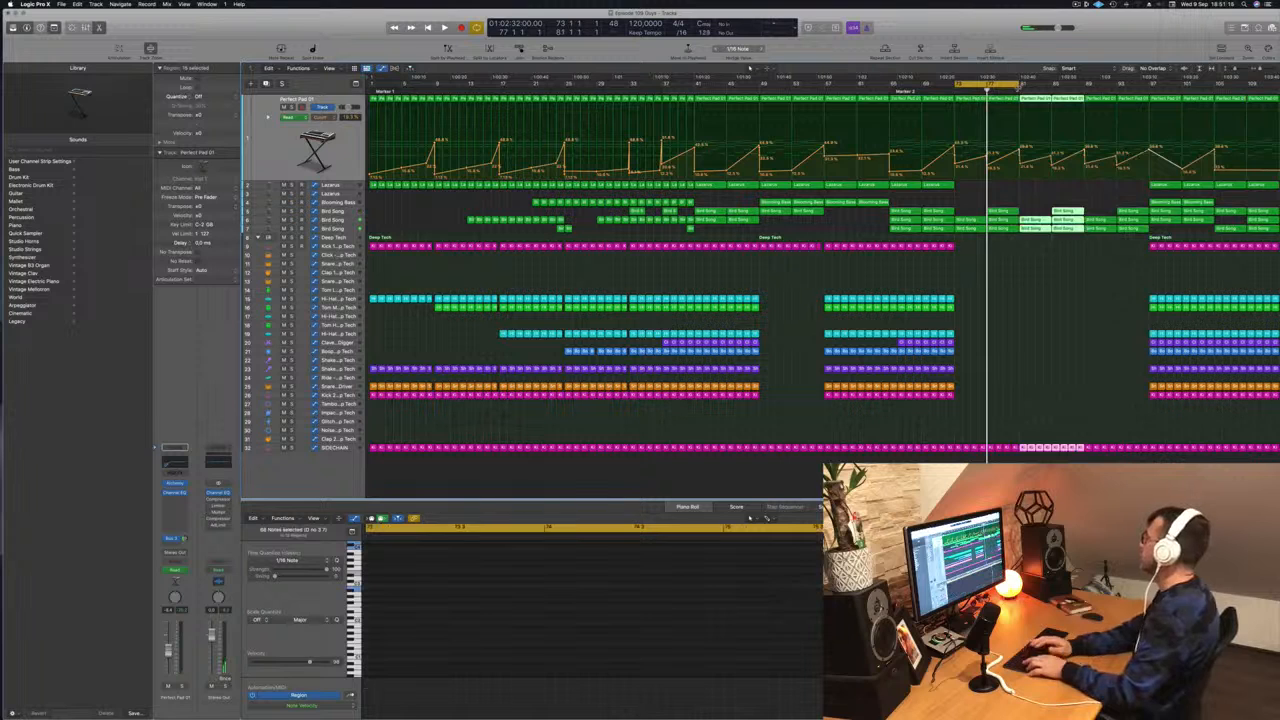
key(super+r)
key(space)
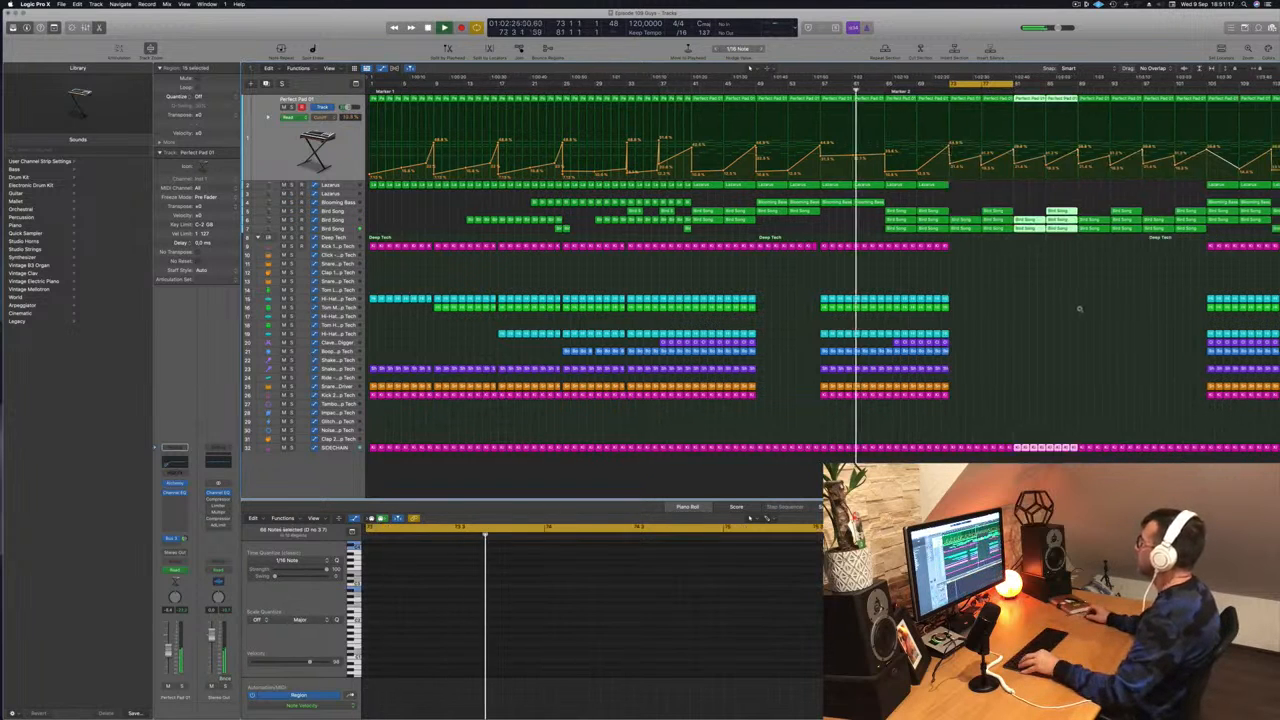
scroll(1079, 309, left, 3)
key(Return)
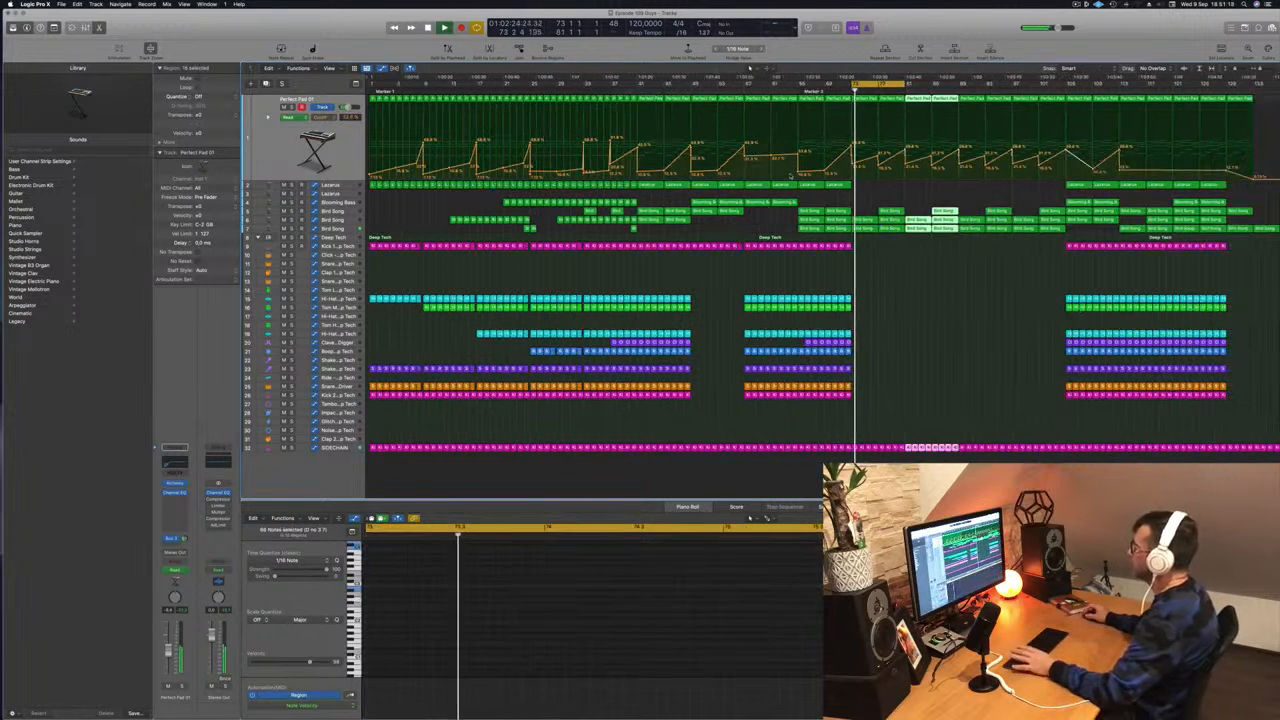
- Nudge Bird Song's bar-73 point, merge the pad's bar-77 automation into 35.2%, and copy Kick 2 onto Glitch
click(347, 230)
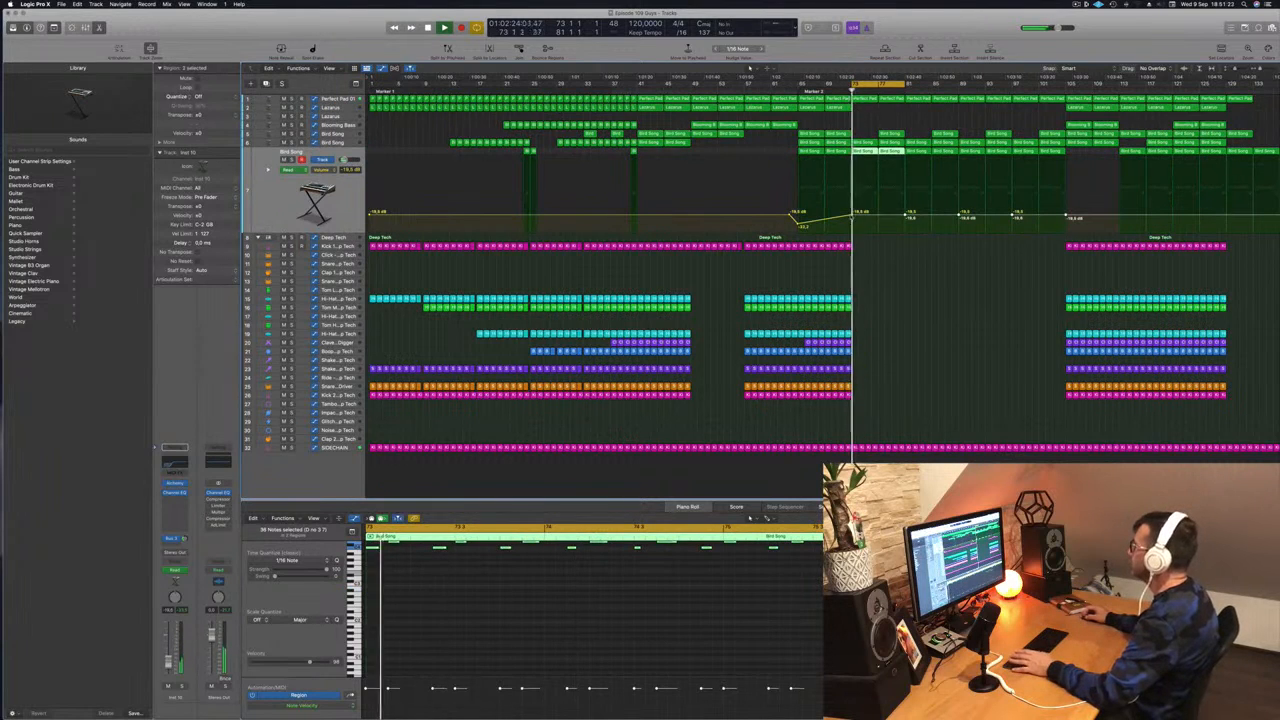
drag(854, 215, 851, 216)
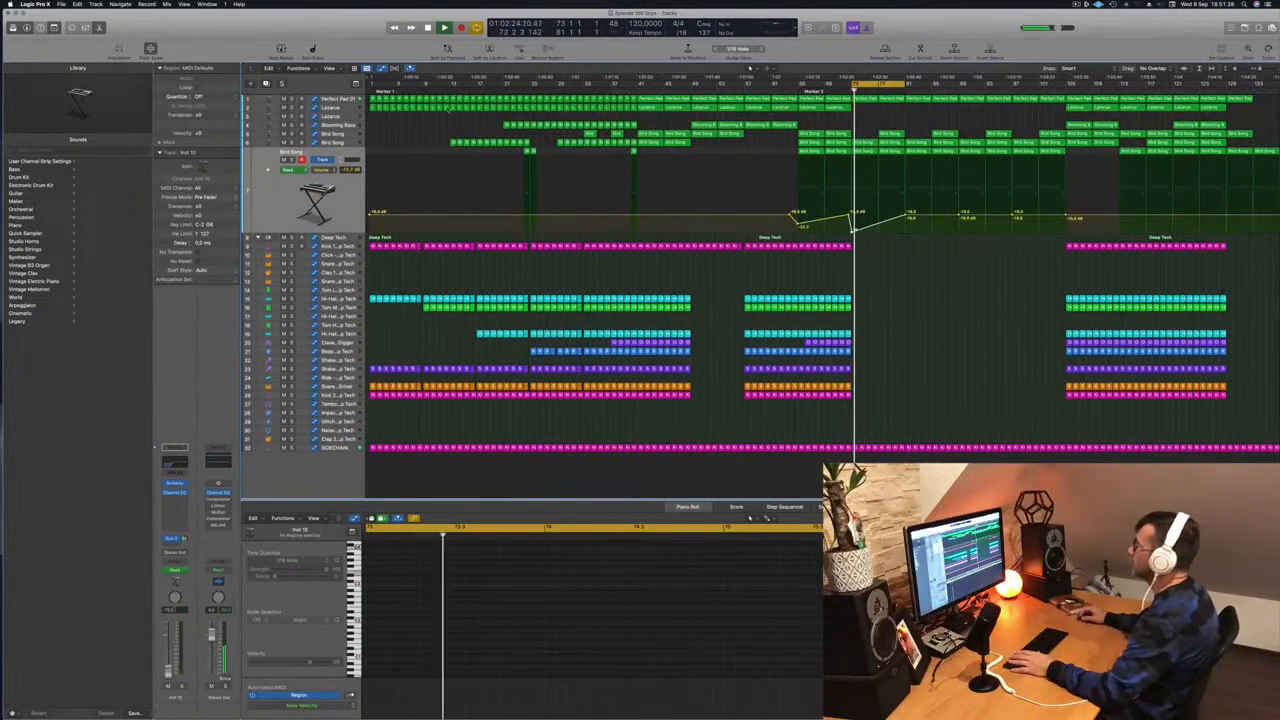
click(338, 99)
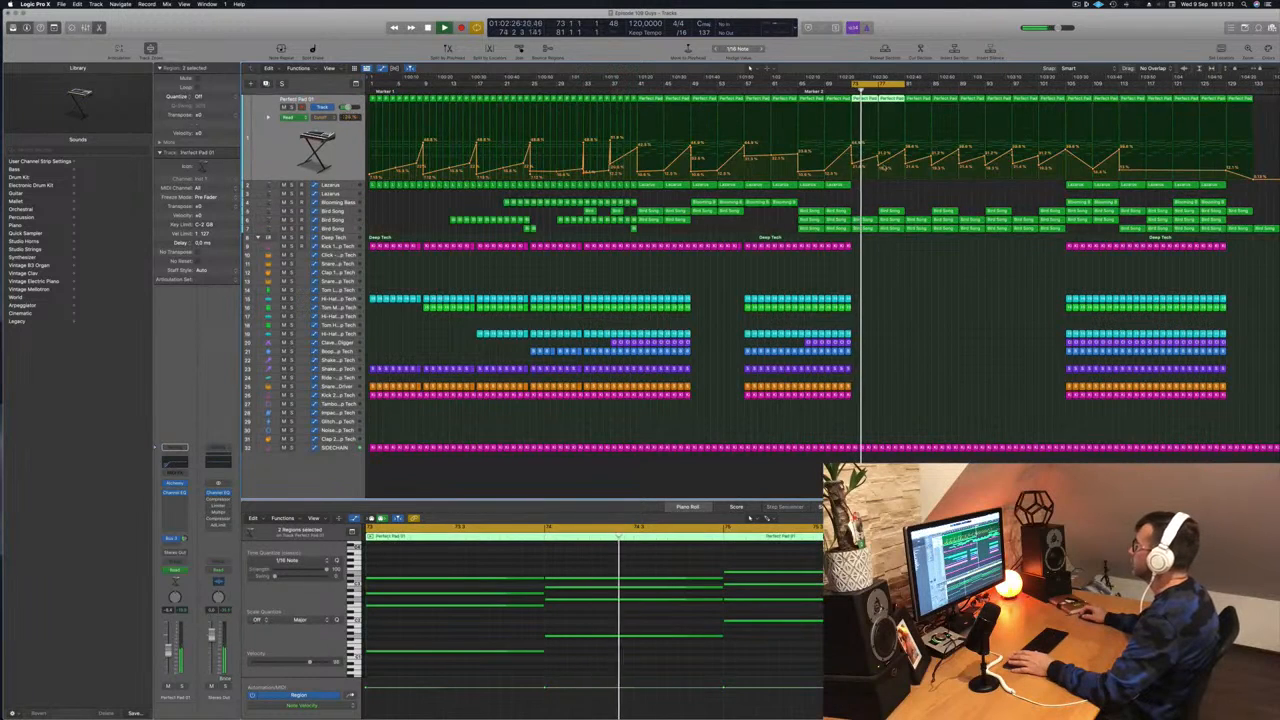
click(881, 167)
drag(880, 153, 880, 159)
key(space)
key(space)
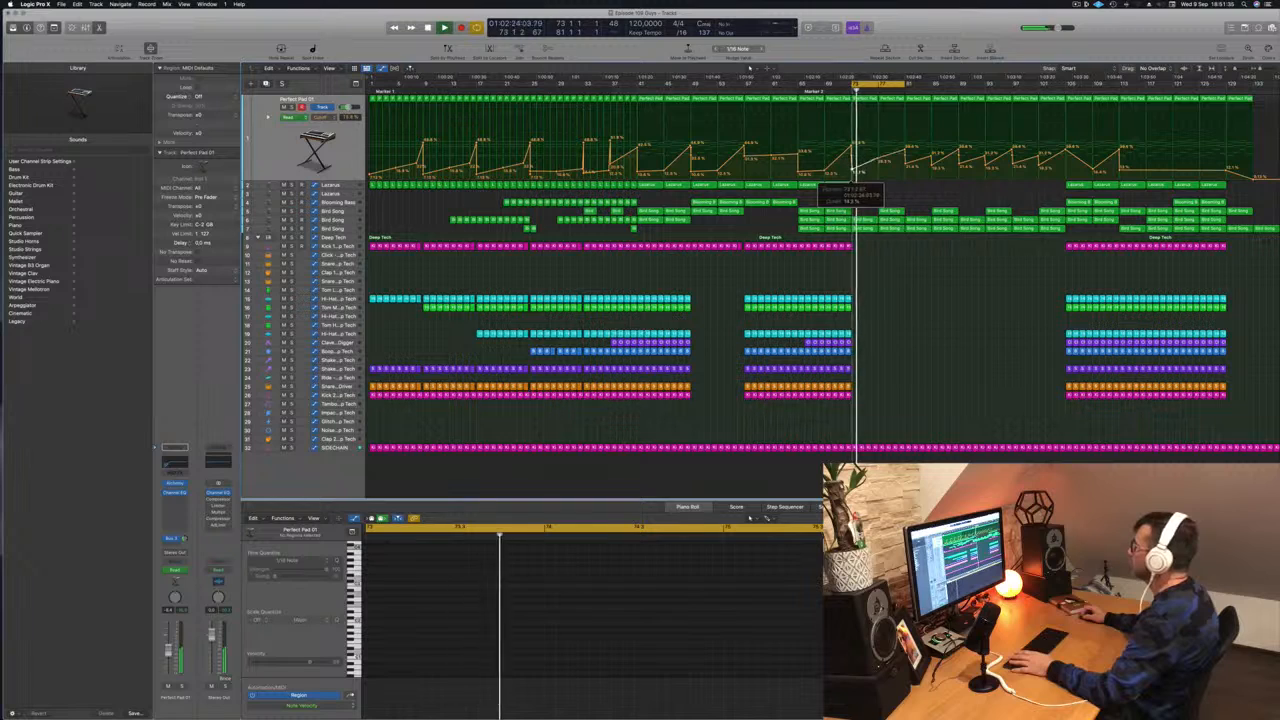
key(space)
key(space)
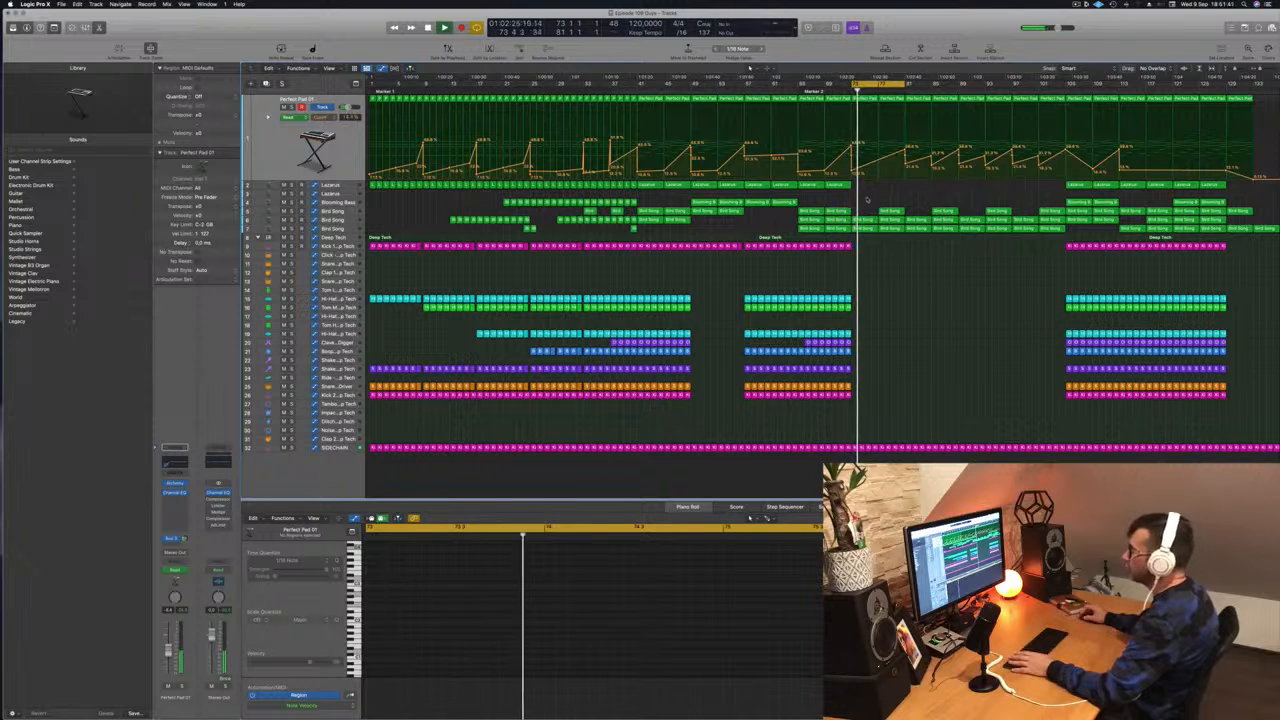
click(846, 395)
drag(846, 395, 854, 430)
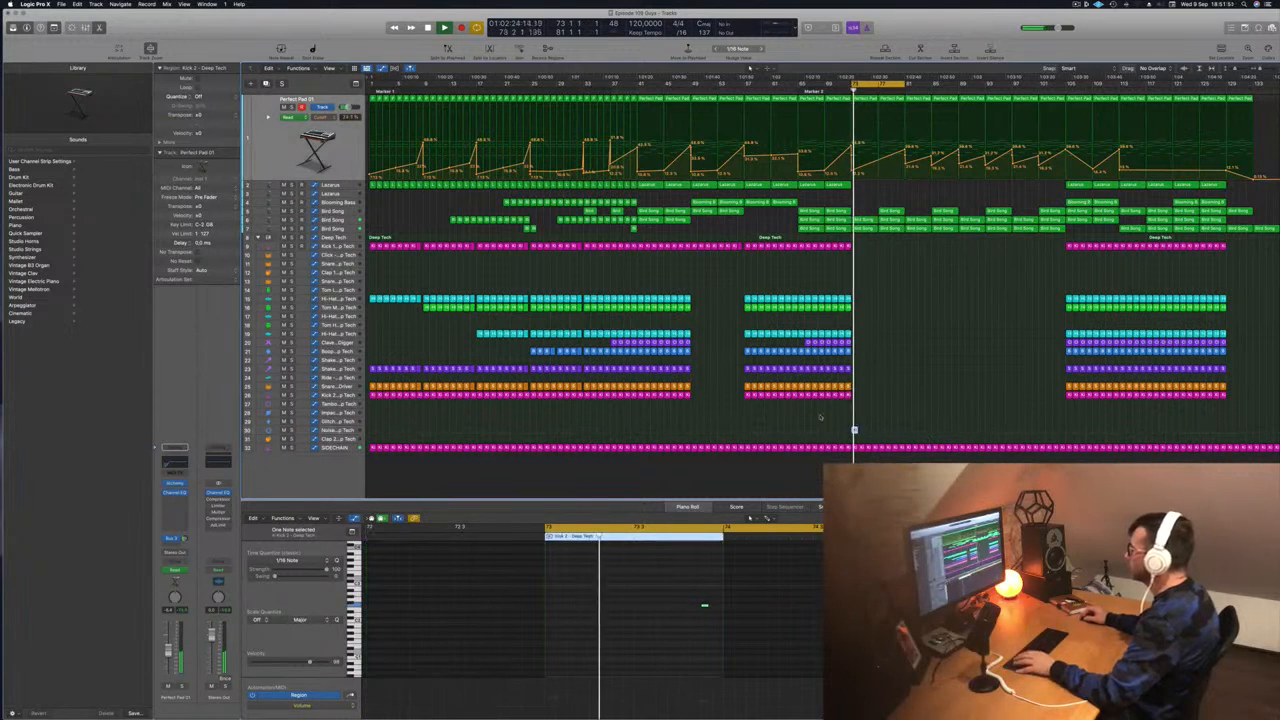
- Transpose the copied kick note down a semitone with Option-Down
click(348, 424)
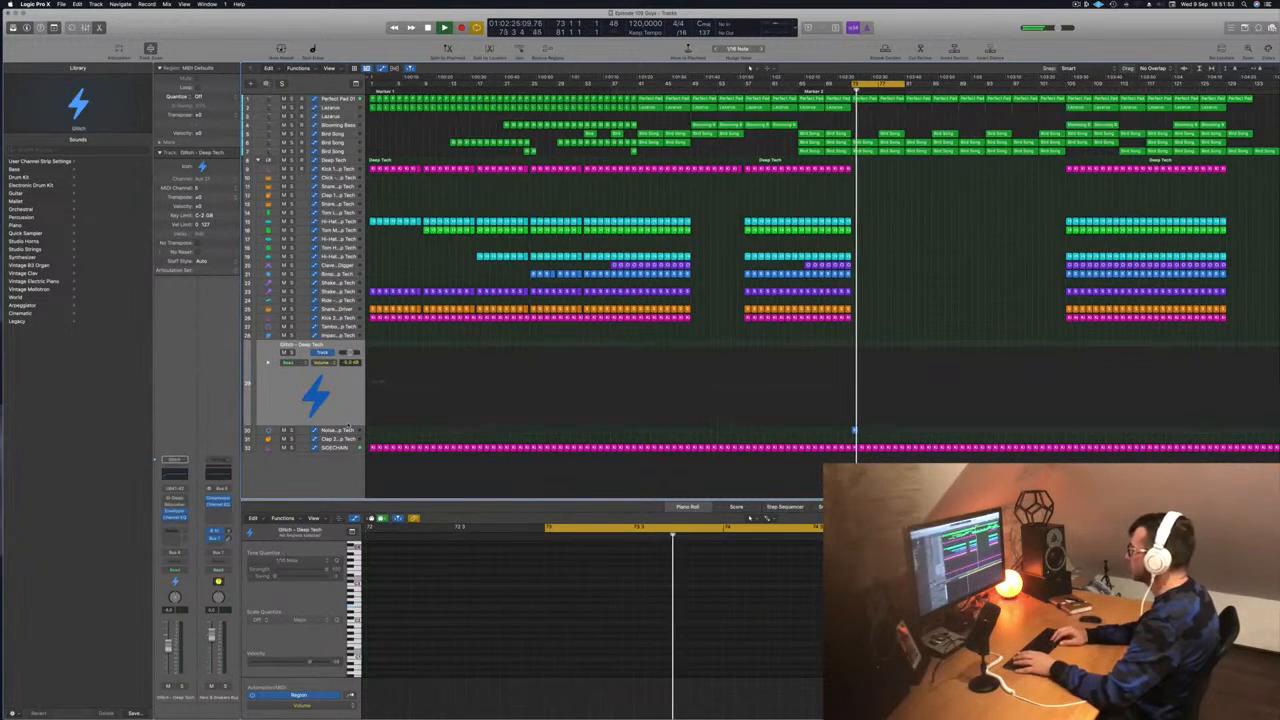
key(Down)
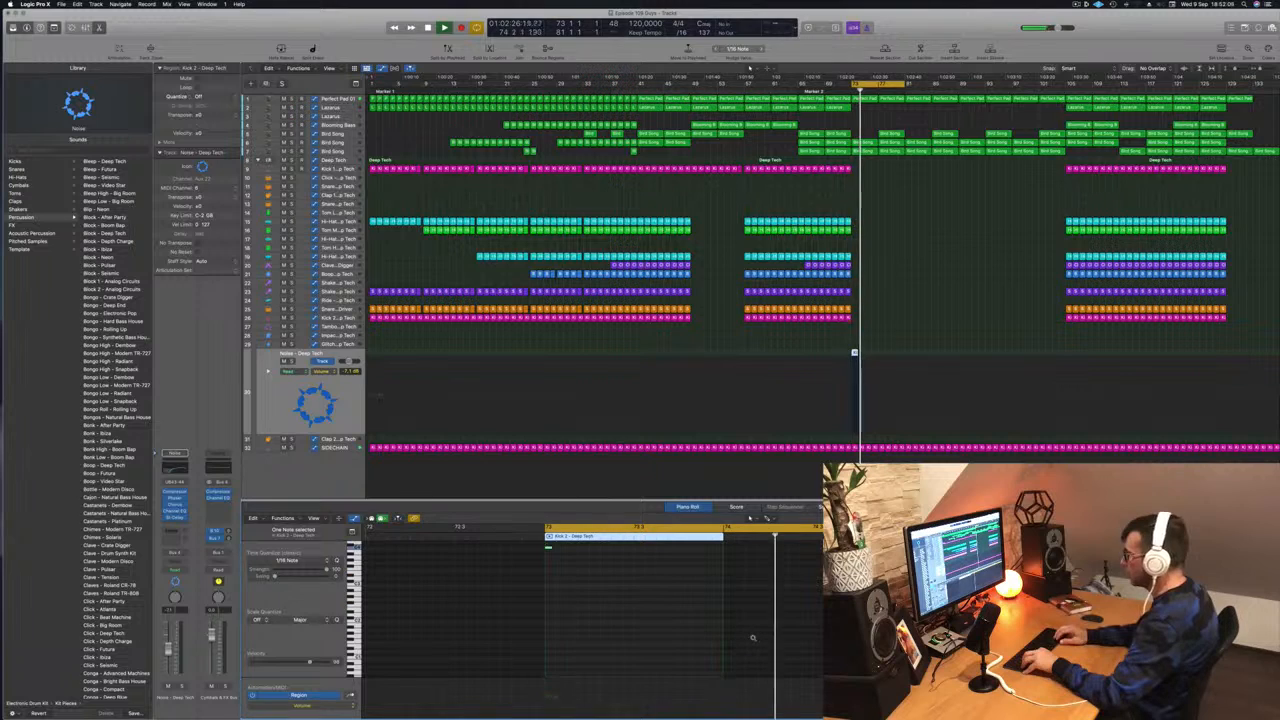
key(alt+Down)
key(alt+Down)
key(alt+Down)
key(alt+Down)
key(alt+Down)
key(alt+Down)
key(alt+Down)
key(Return)
key(alt+Down)
key(alt+Down)
key(Return)
key(alt+Down)
key(alt+Down)
key(alt+Down)
key(alt+Down)
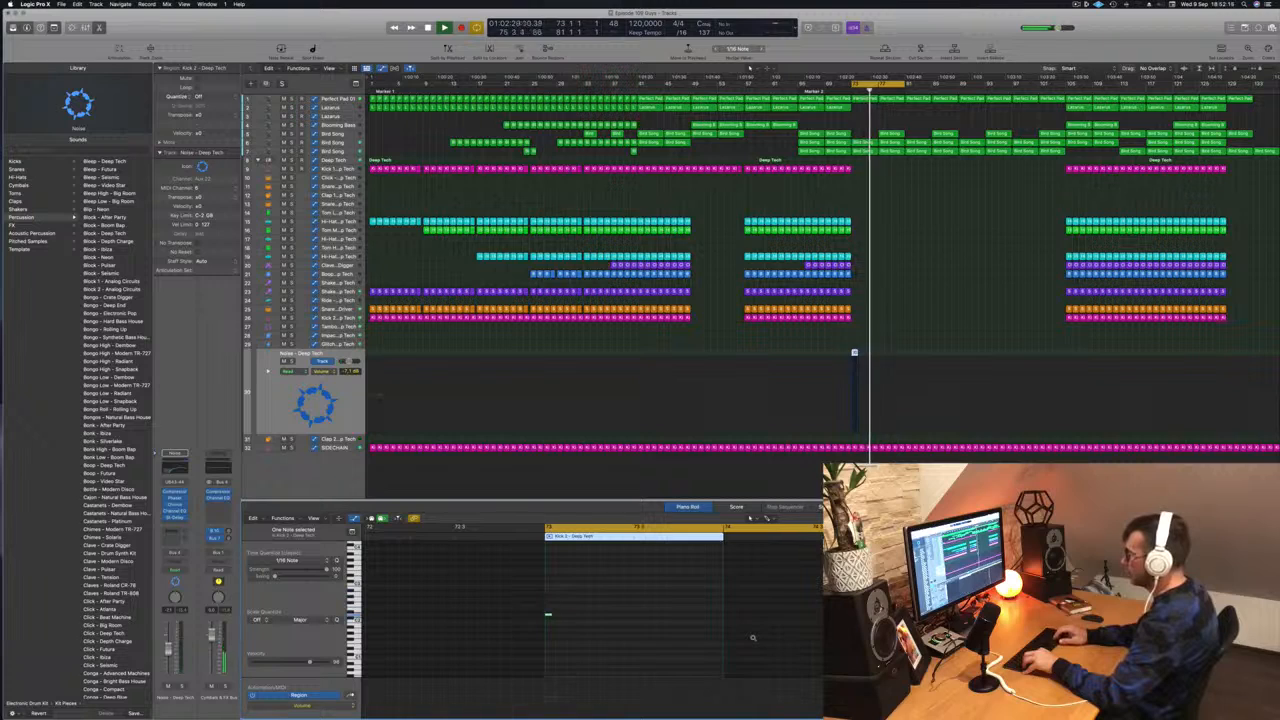
key(alt+Down)
key(alt+Down)
key(alt+Down)
key(alt+Down)
key(alt+Down)
key(alt+Down)
key(alt+Down)
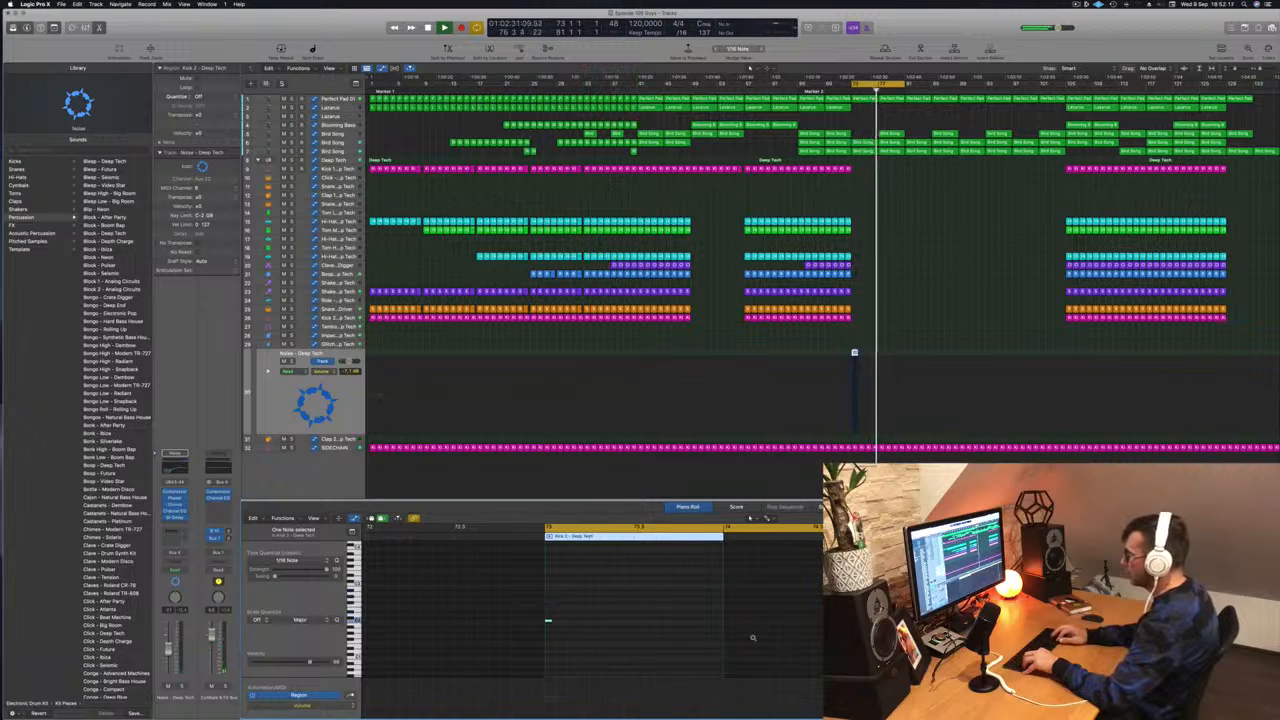
key(alt+Down)
key(alt+Down)
key(alt+Down)
key(alt+Down)
key(alt+Down)
key(alt+Down)
key(alt+Down)
key(alt+Down)
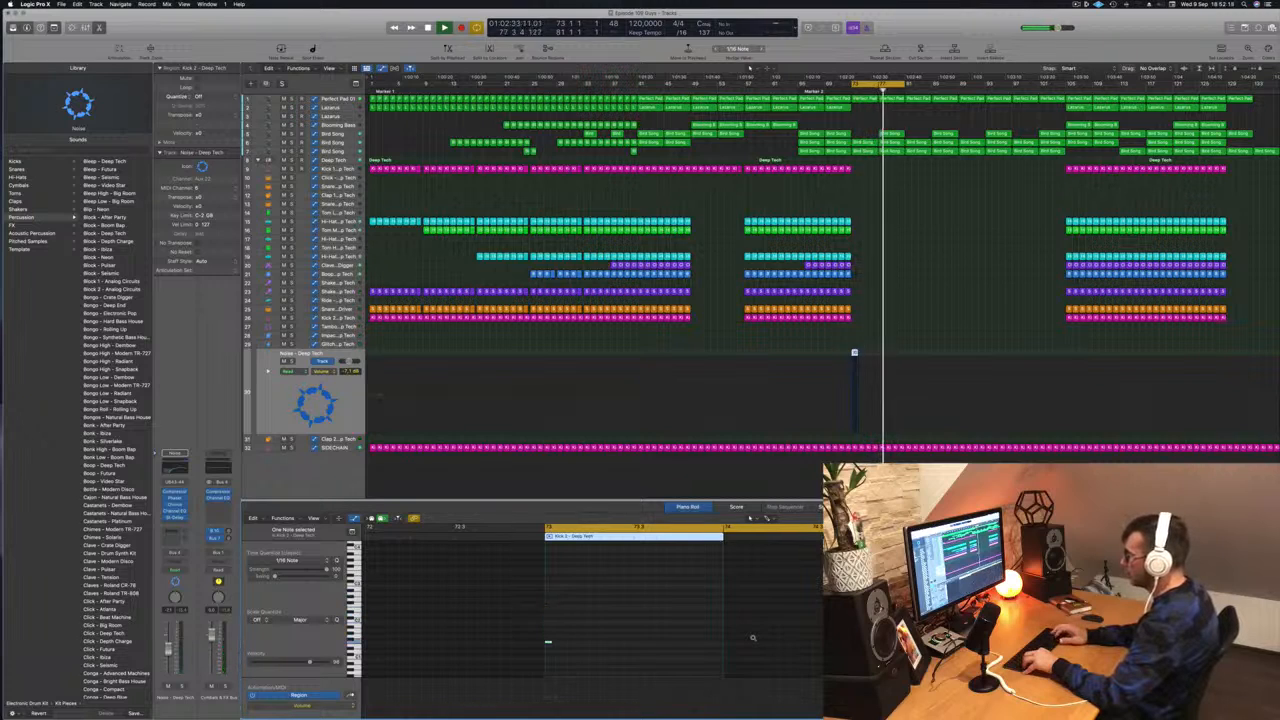
key(alt+Down)
key(alt+Down)
key(alt+Down)
key(alt+Down)
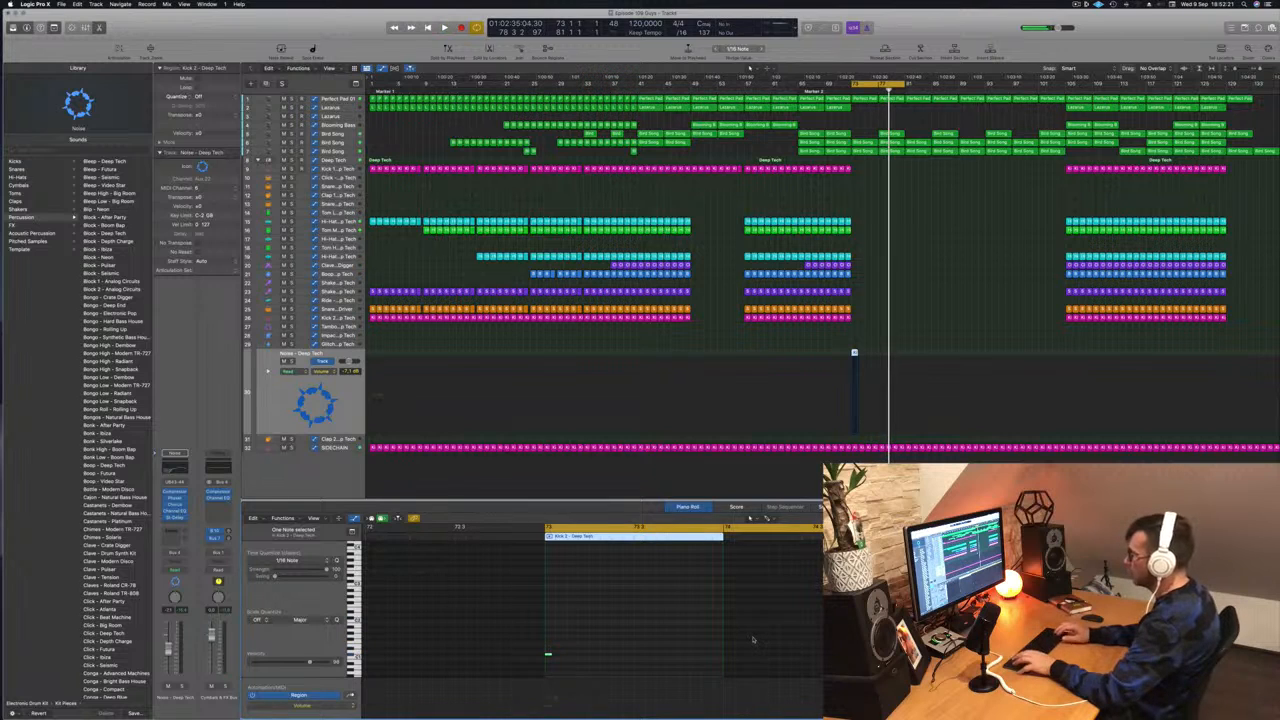
key(alt+Down)
scroll(754, 600, down, 4)
key(space)
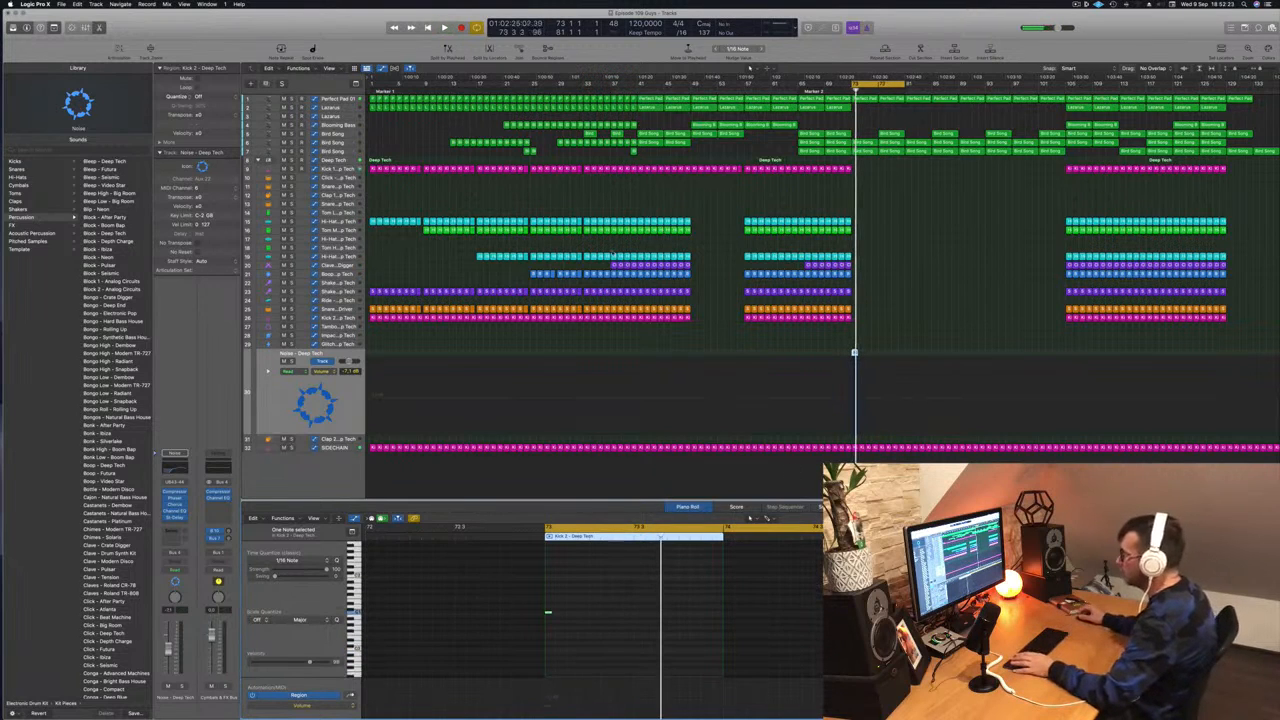
- Show the Deep Tech track's automation and play the arrangement
click(292, 395)
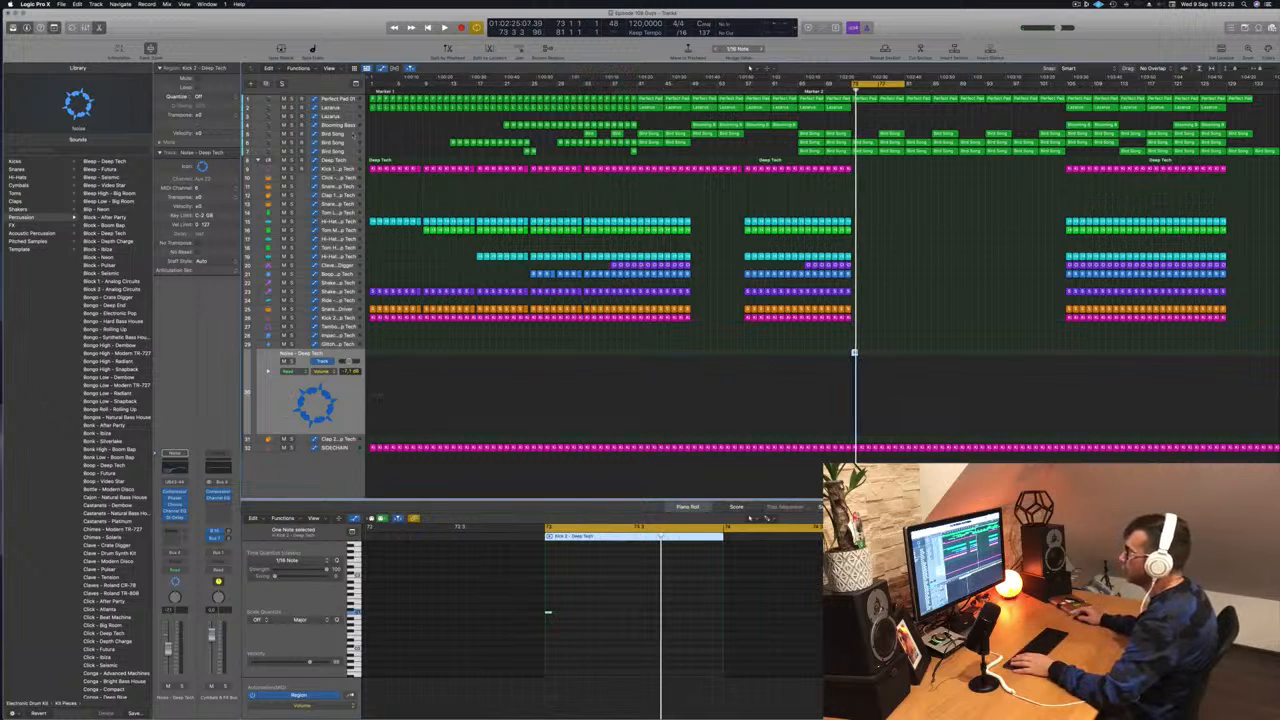
click(339, 163)
key(space)
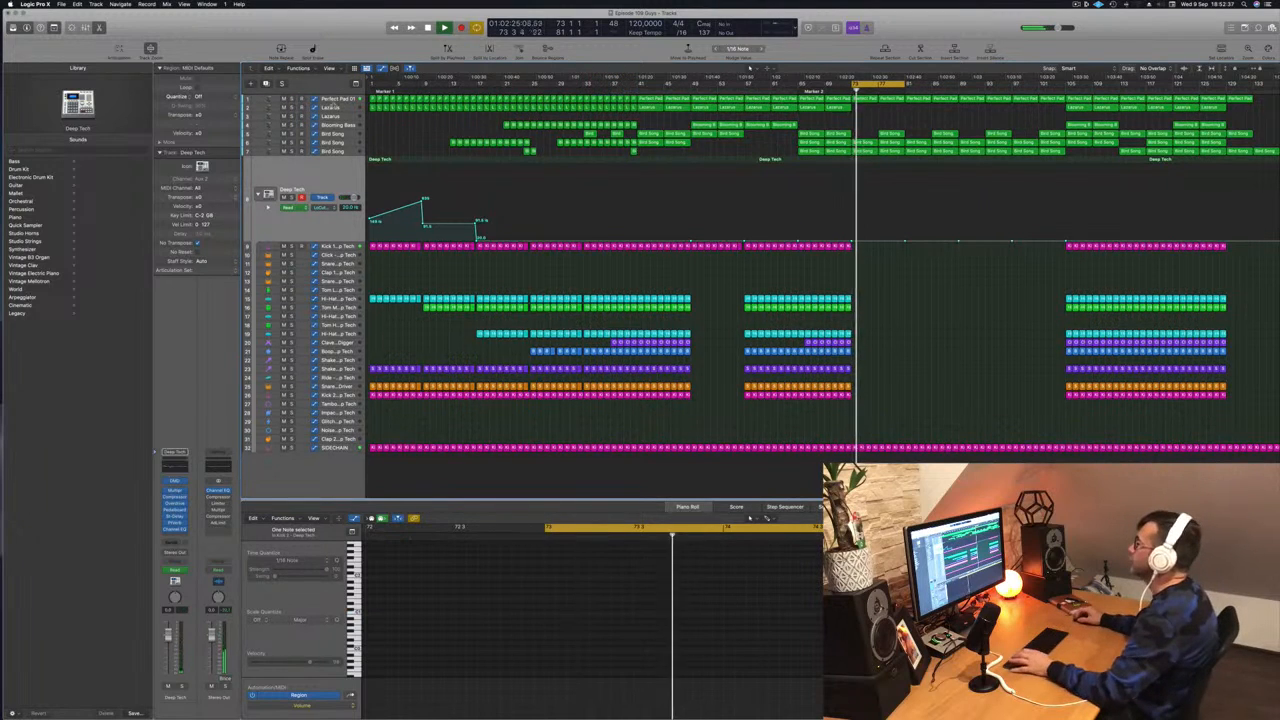
- Check the pad and Bird Song automation lanes, then delete one Bird Song region
click(341, 100)
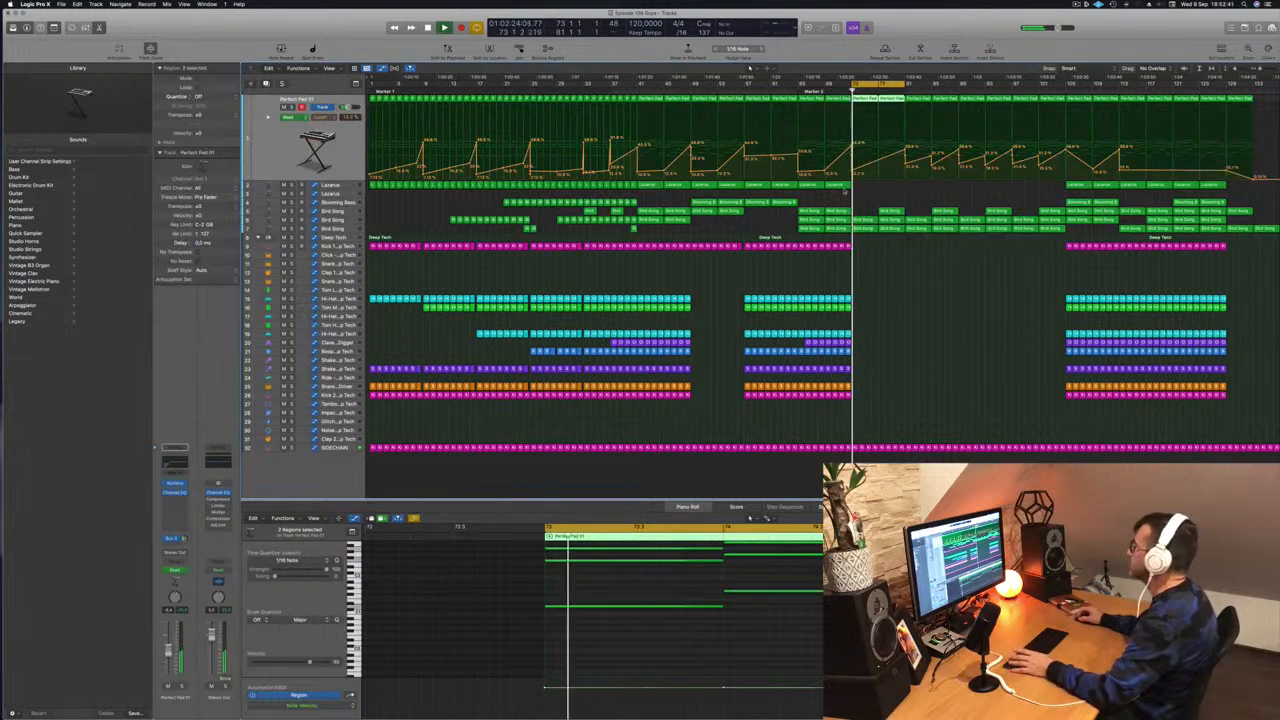
click(334, 220)
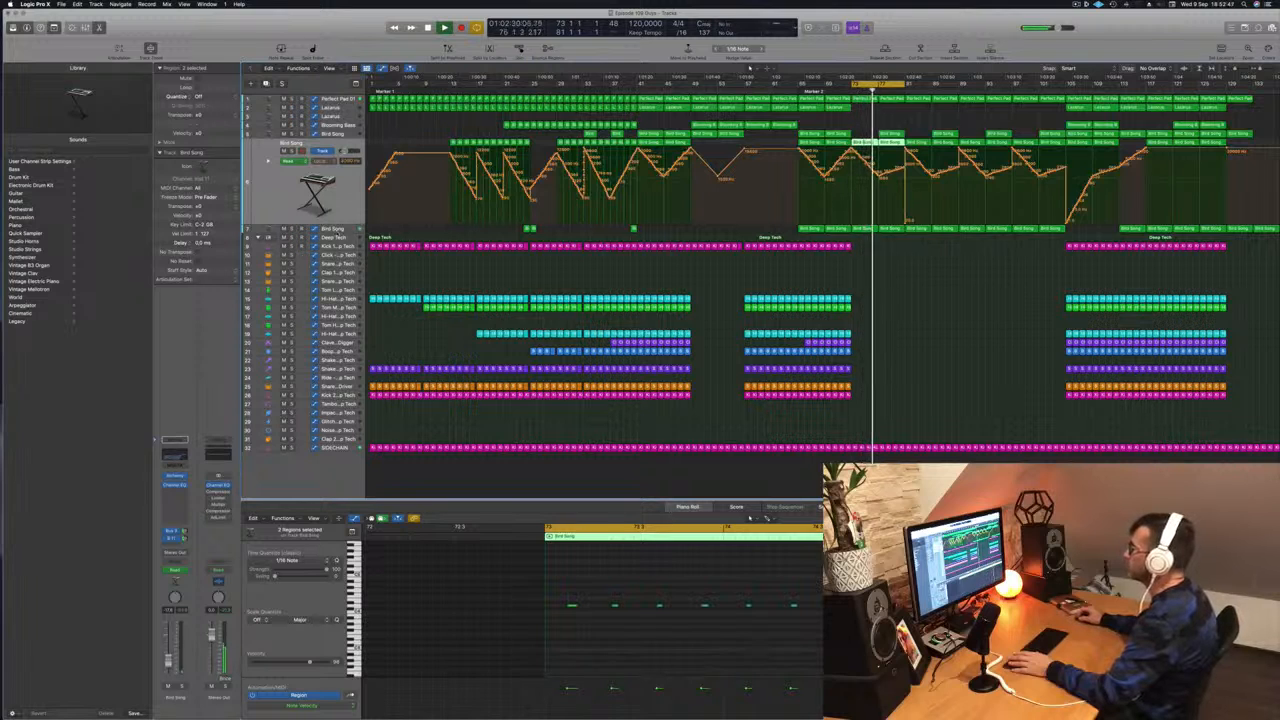
click(336, 230)
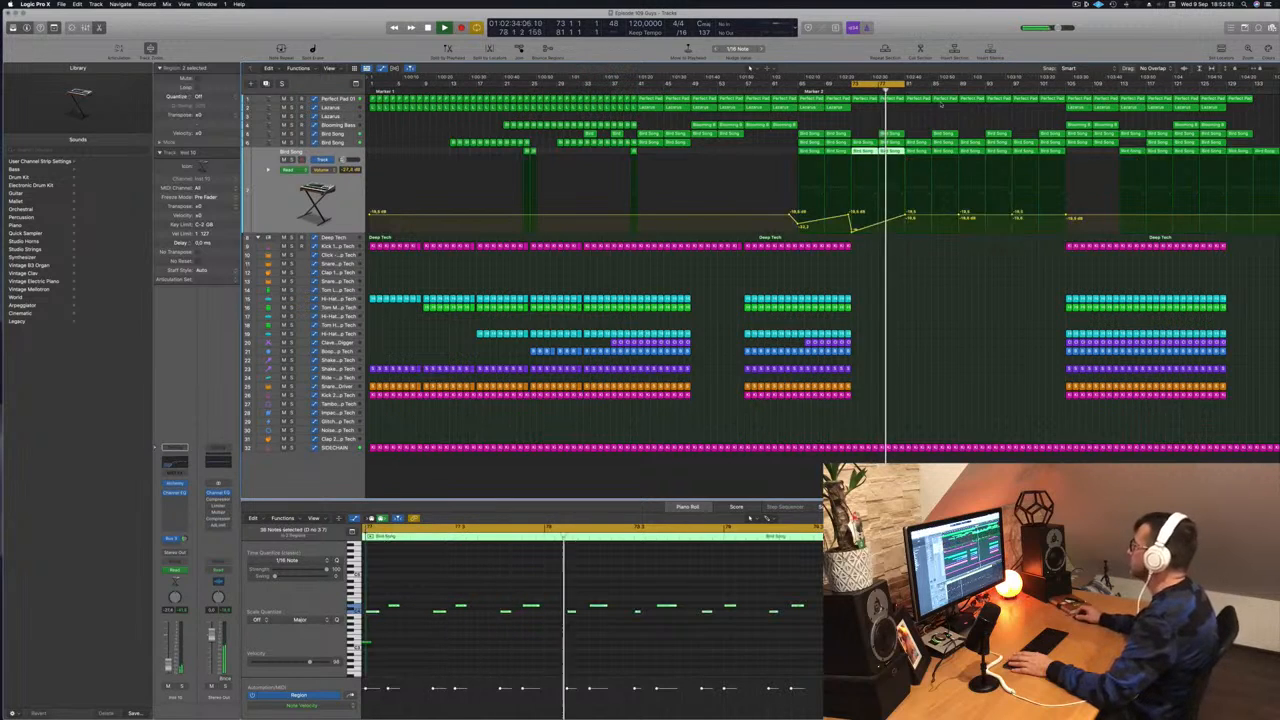
click(892, 134)
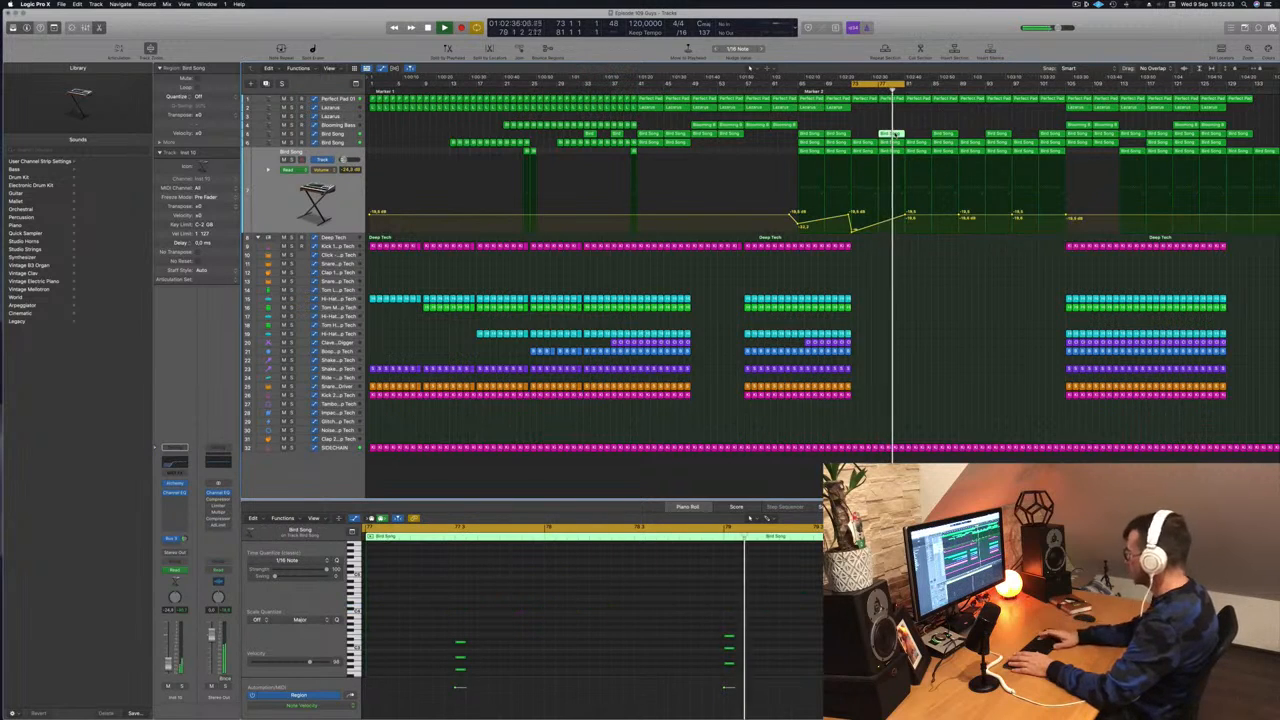
key(Delete)
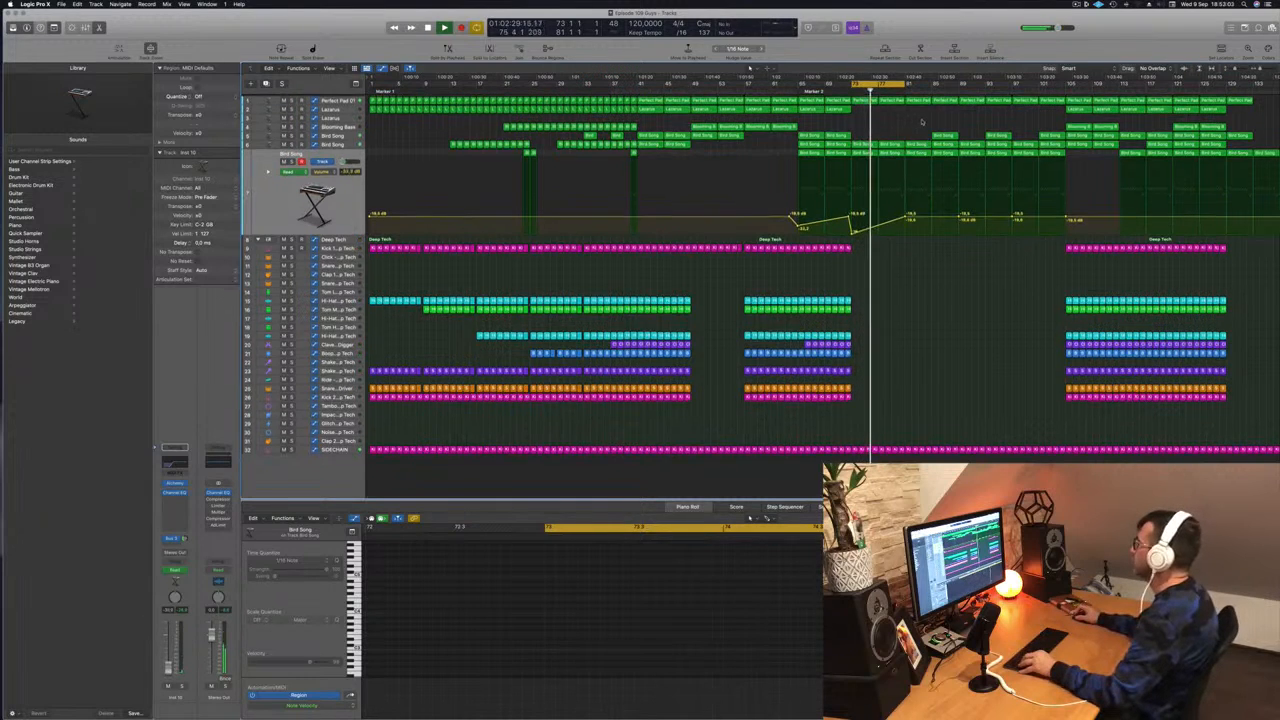
- Option-drag a Lazarus region with its automation to bar 81 and return to the loop start
click(1080, 108)
drag(1078, 108, 918, 110)
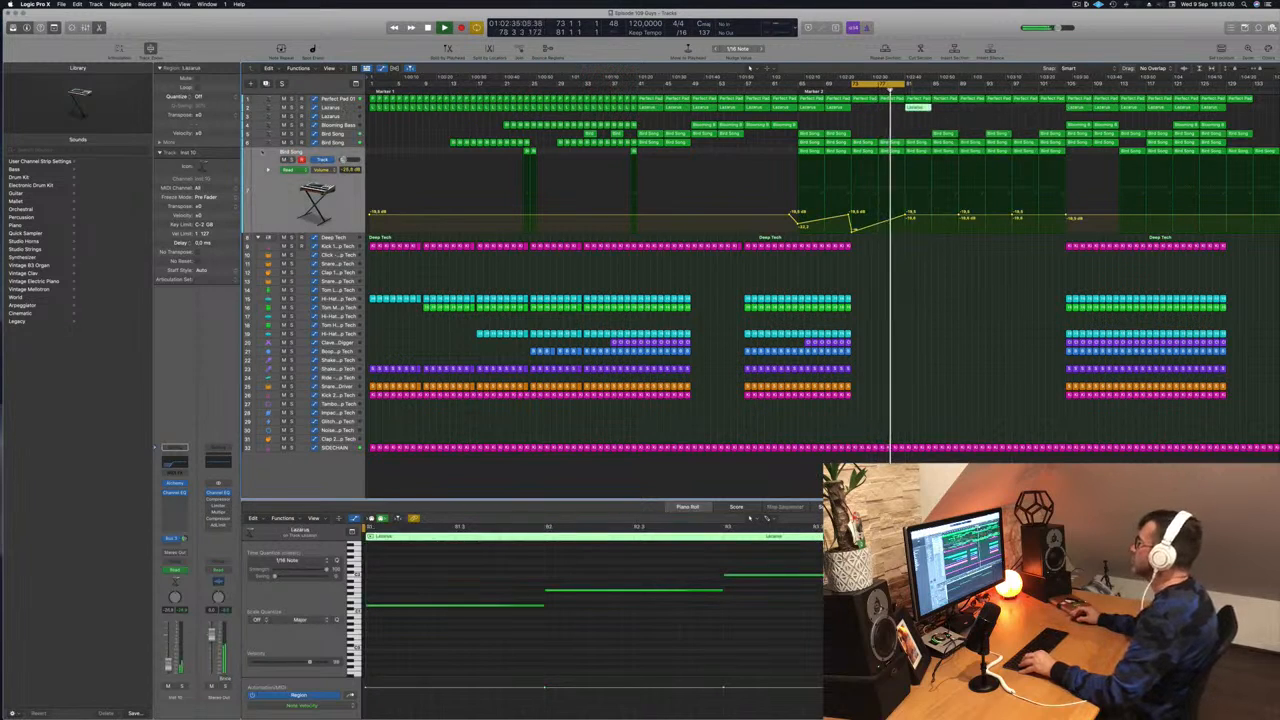
click(328, 108)
key(Return)
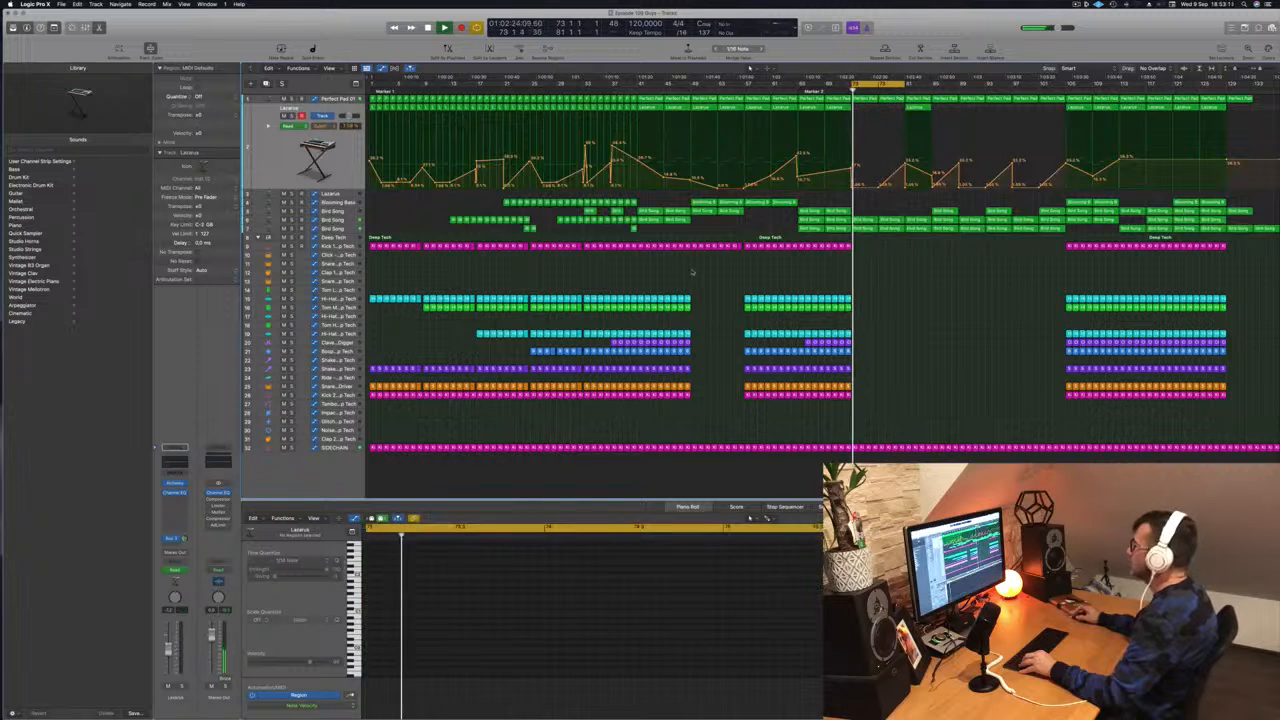
- Raise a Bird Song Low Cut automation point to 20000 Hz and move it earlier
click(332, 221)
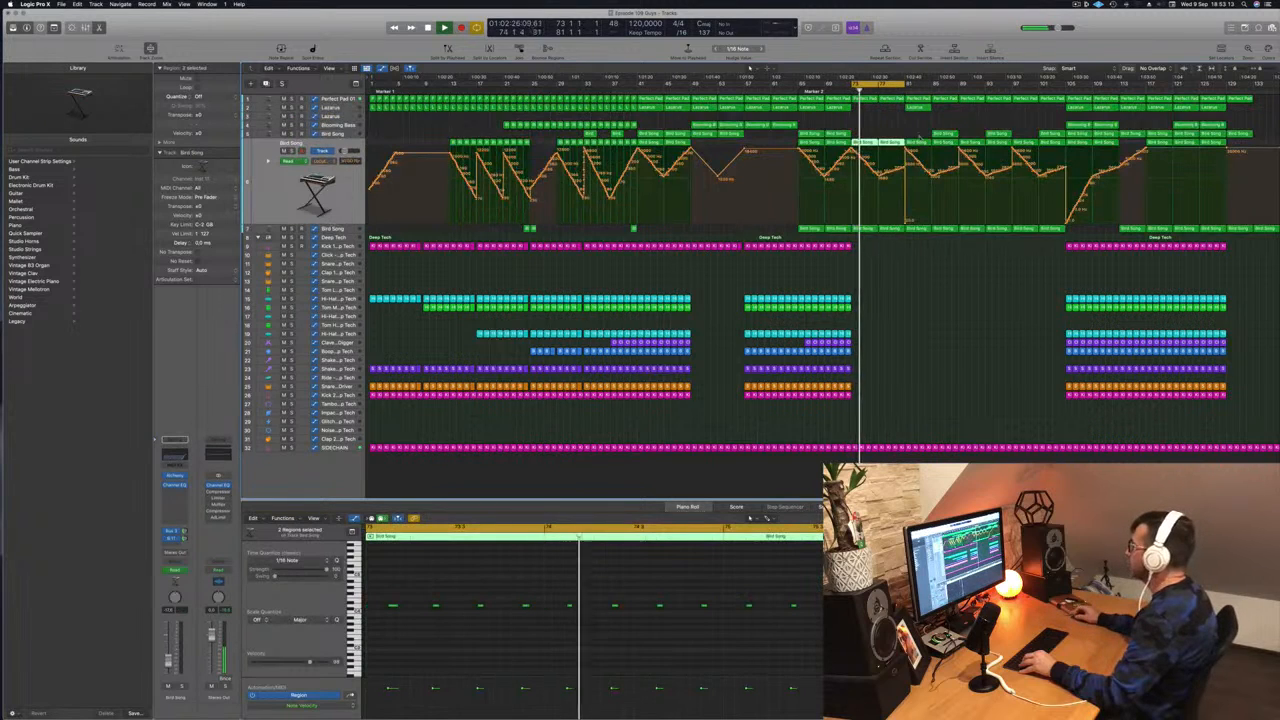
click(884, 174)
drag(906, 222, 908, 149)
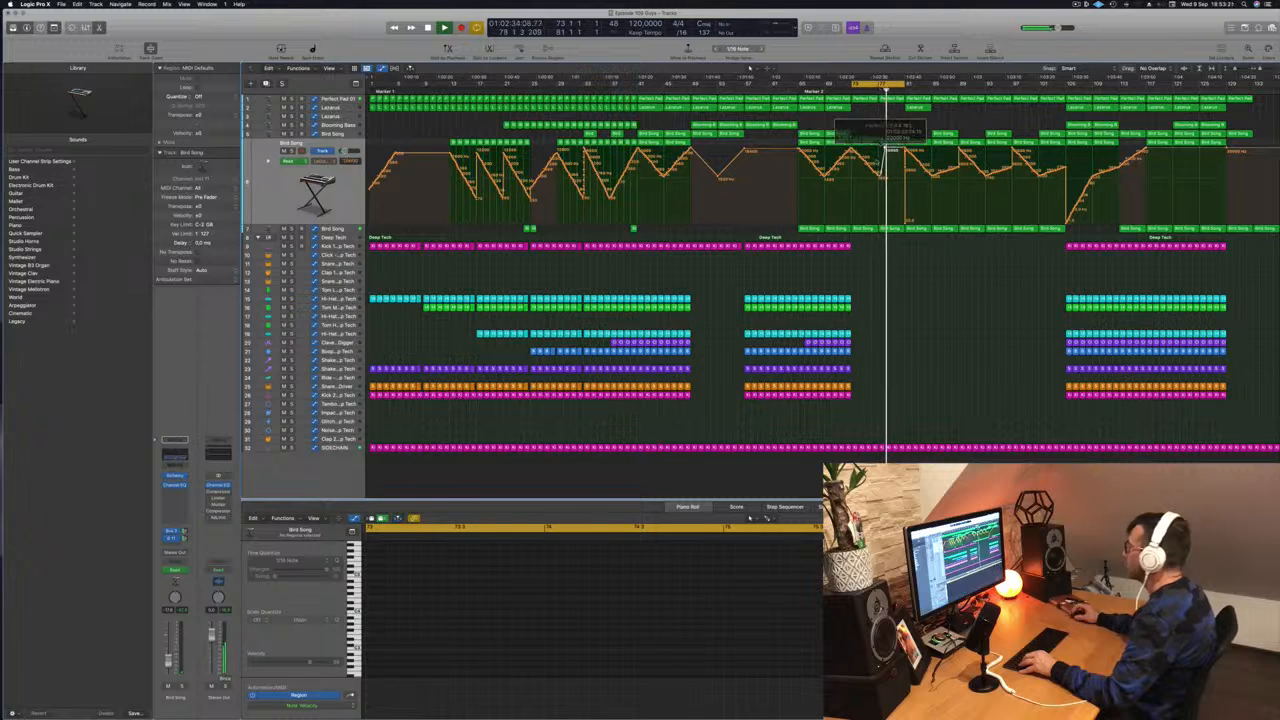
drag(885, 150, 874, 176)
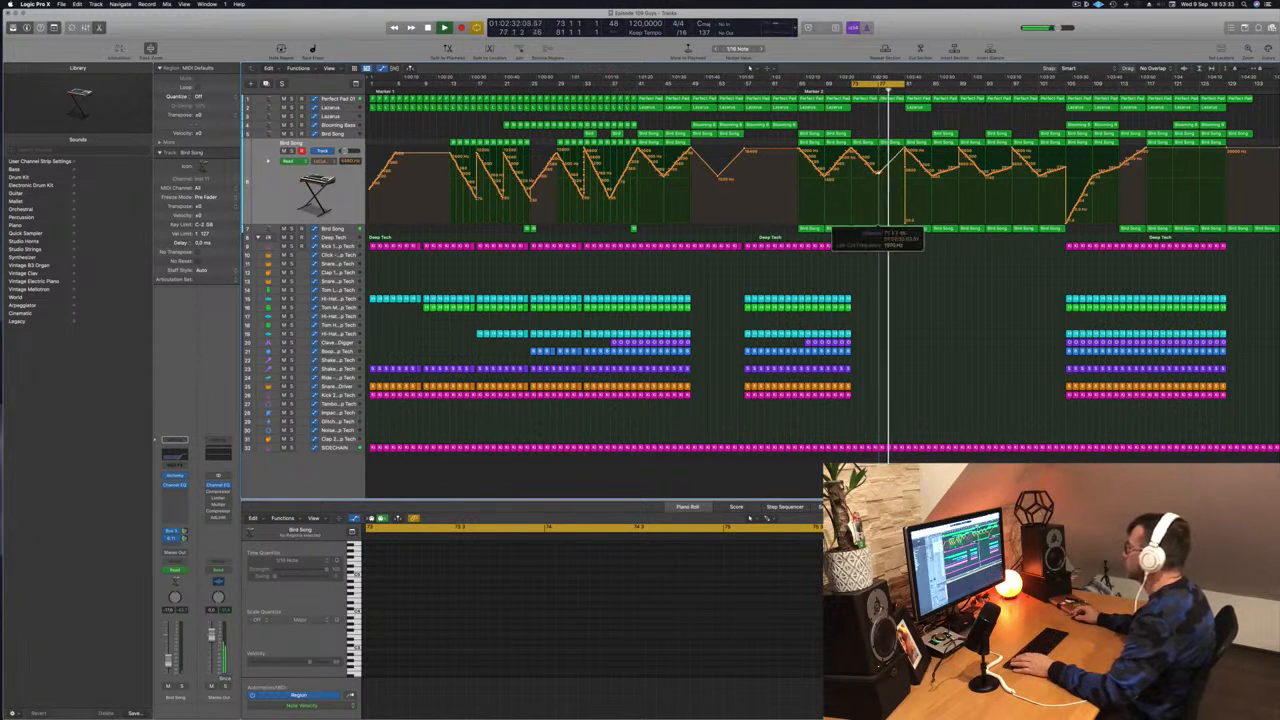
- Extend the loop range to bar 80 and save the project
click(906, 222)
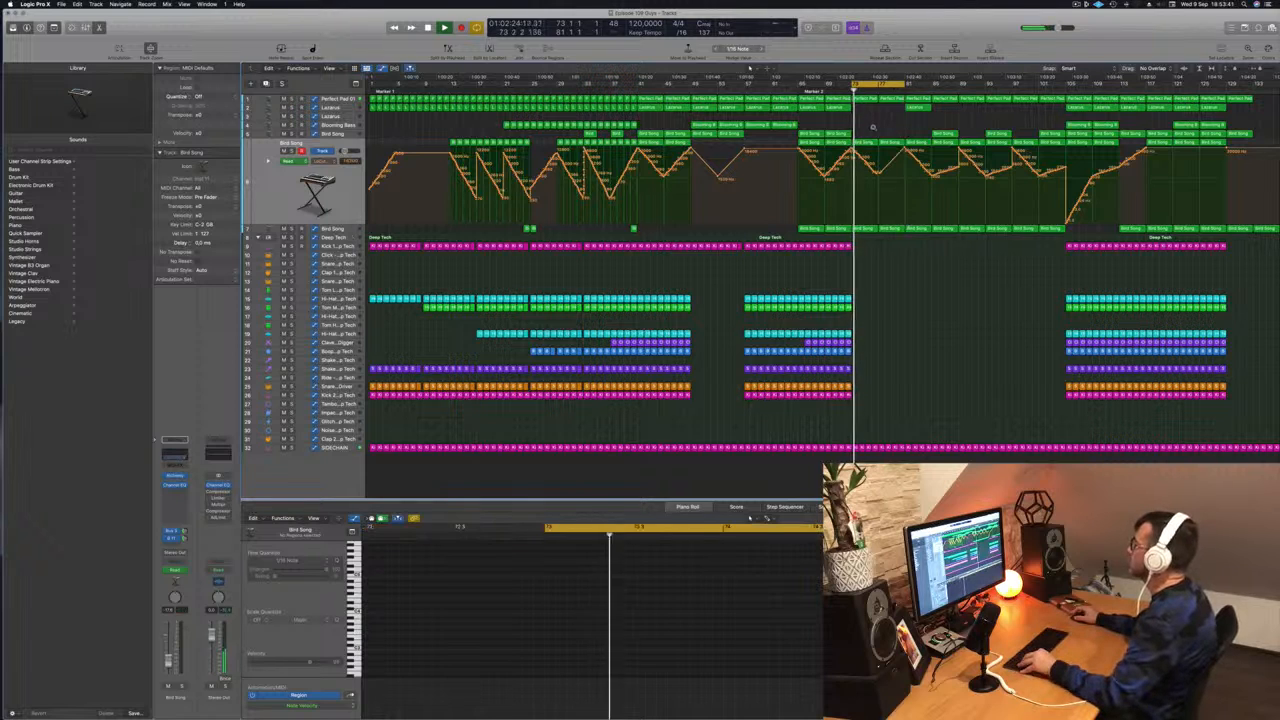
drag(905, 84, 957, 95)
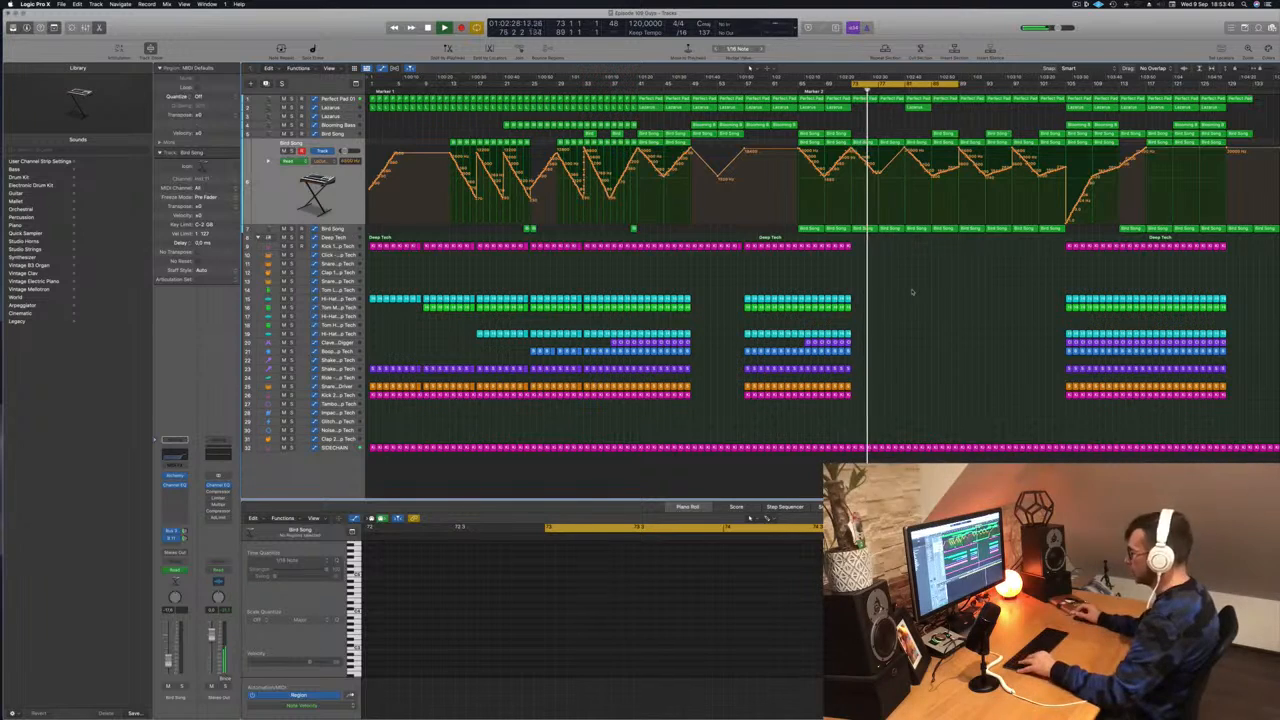
key(super+s)
key(super+Right)
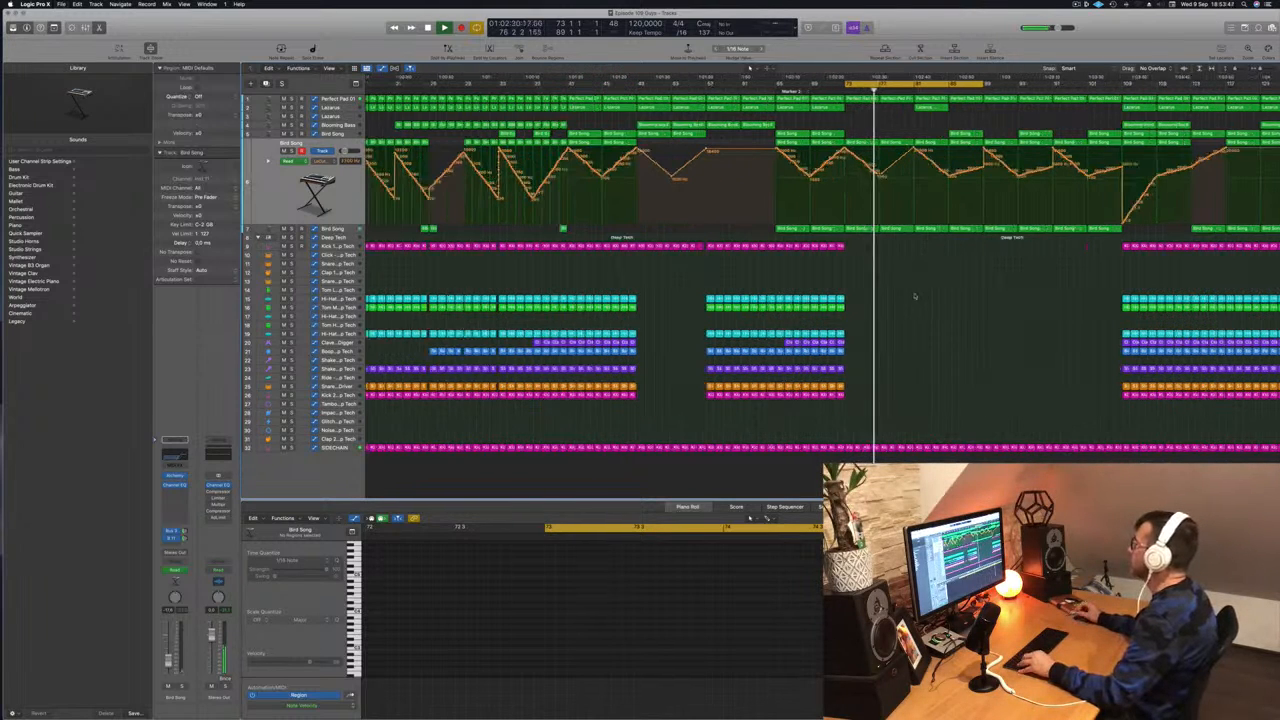
- Zoom around the playhead, then delete the Lazarus region and a Bird Song region in the outro
key(super+Right)
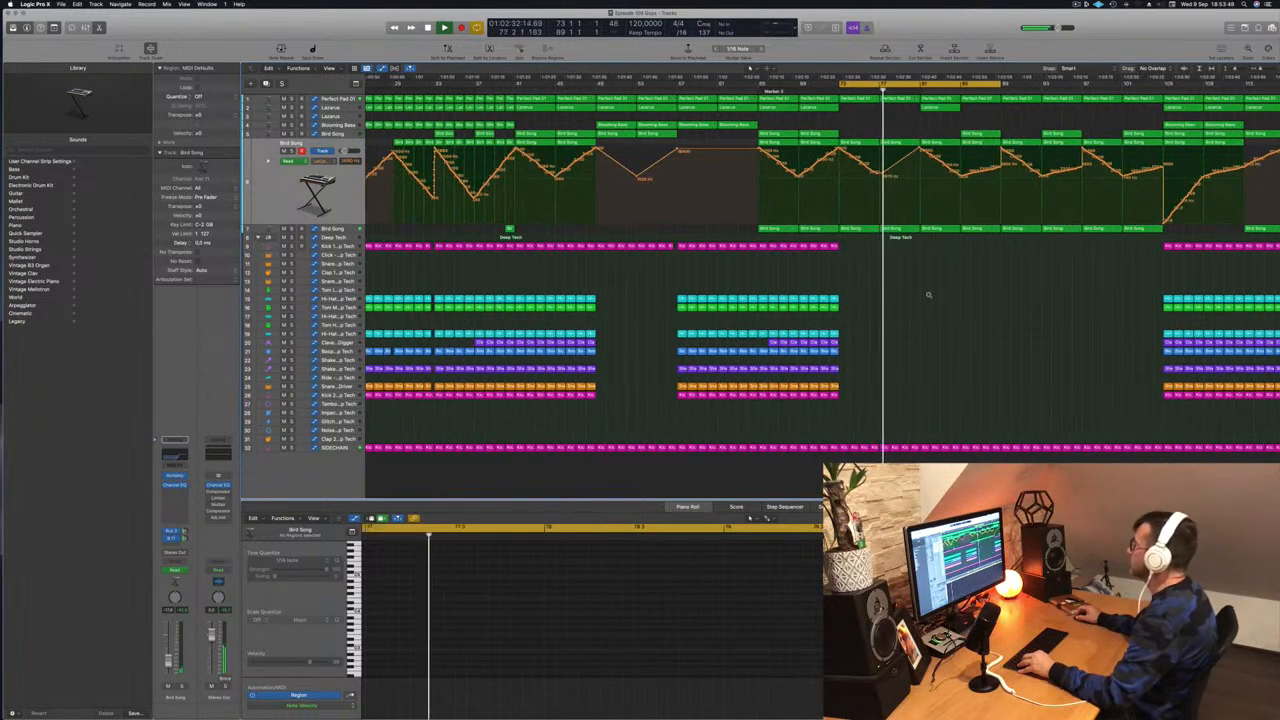
key(super+Right)
key(super+Right)
key(super+Left)
key(super+Left)
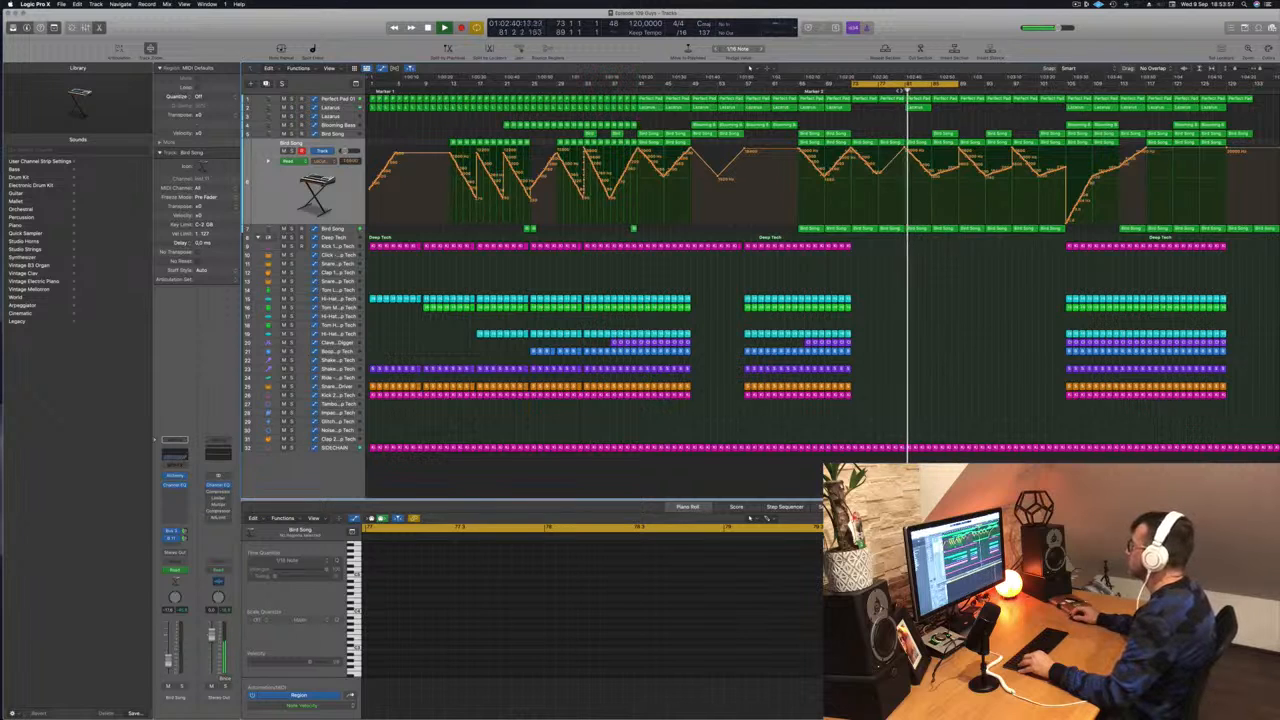
click(917, 108)
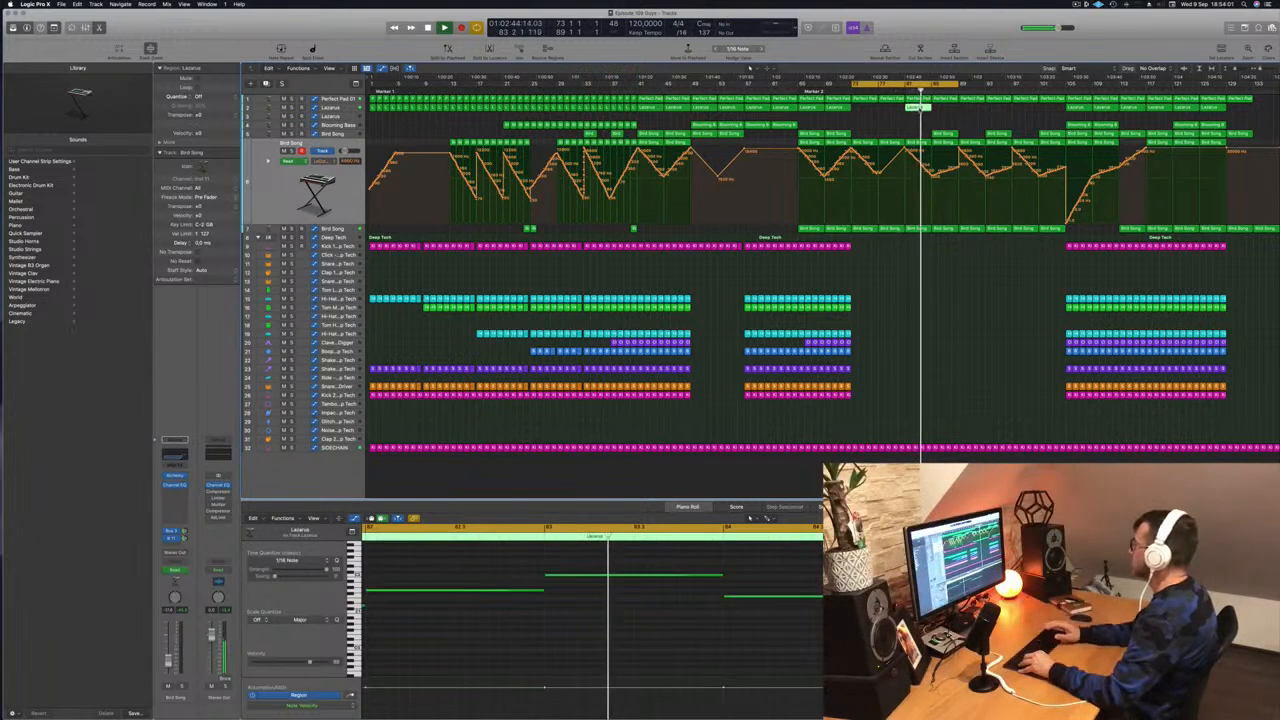
key(Delete)
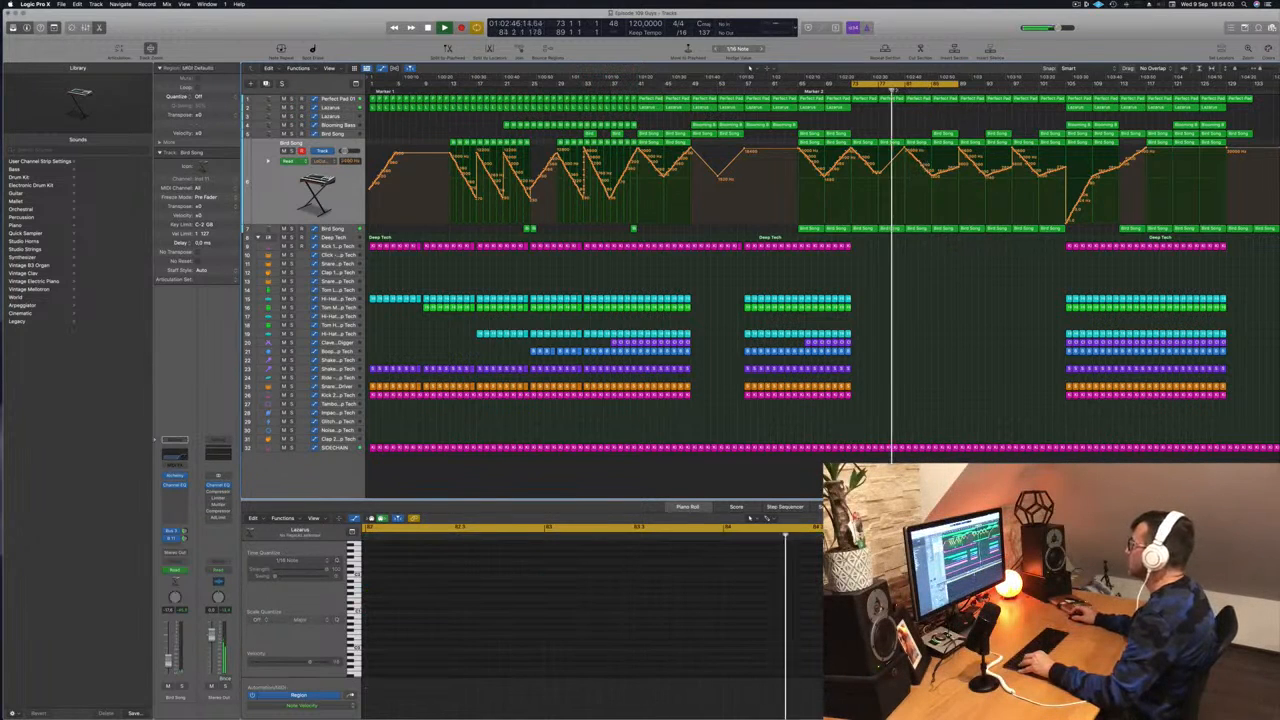
click(917, 143)
key(Delete)
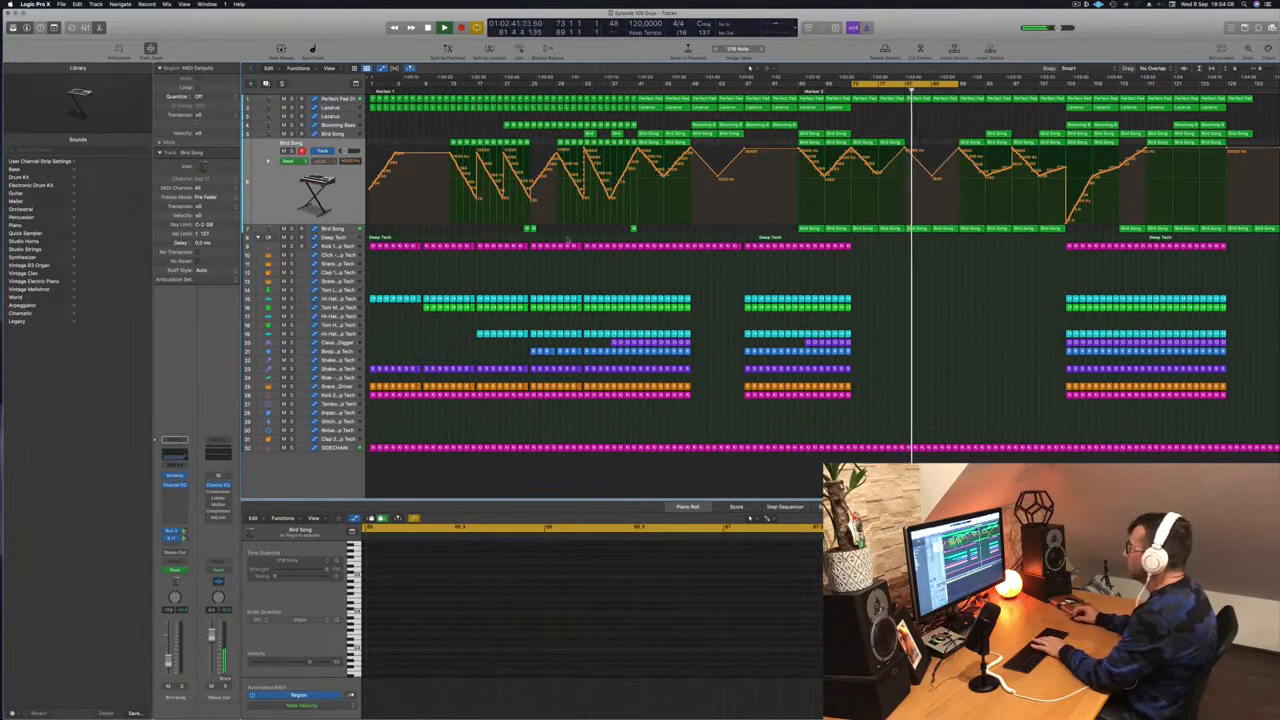
- Set Bird Song's bar-81 volume point to -15.3 dB and Perfect Pad 01's bar-81 point to 16.1%
click(343, 229)
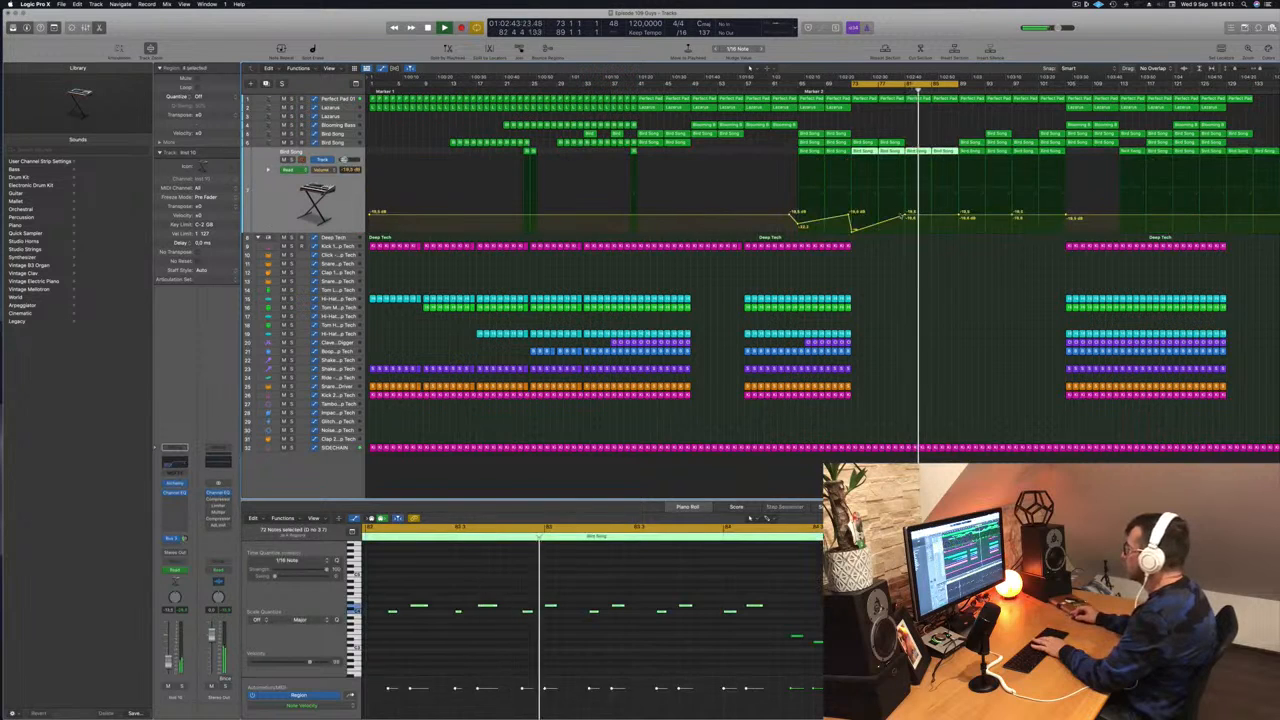
drag(906, 215, 906, 207)
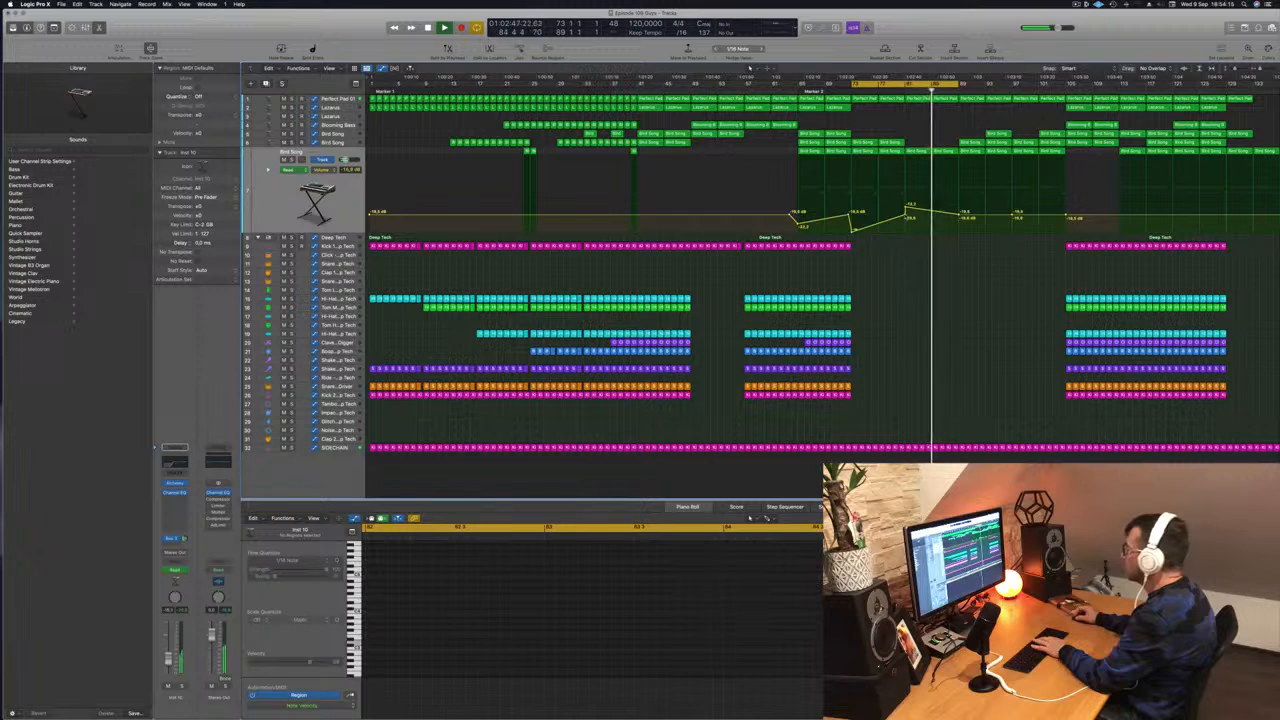
click(885, 92)
click(925, 98)
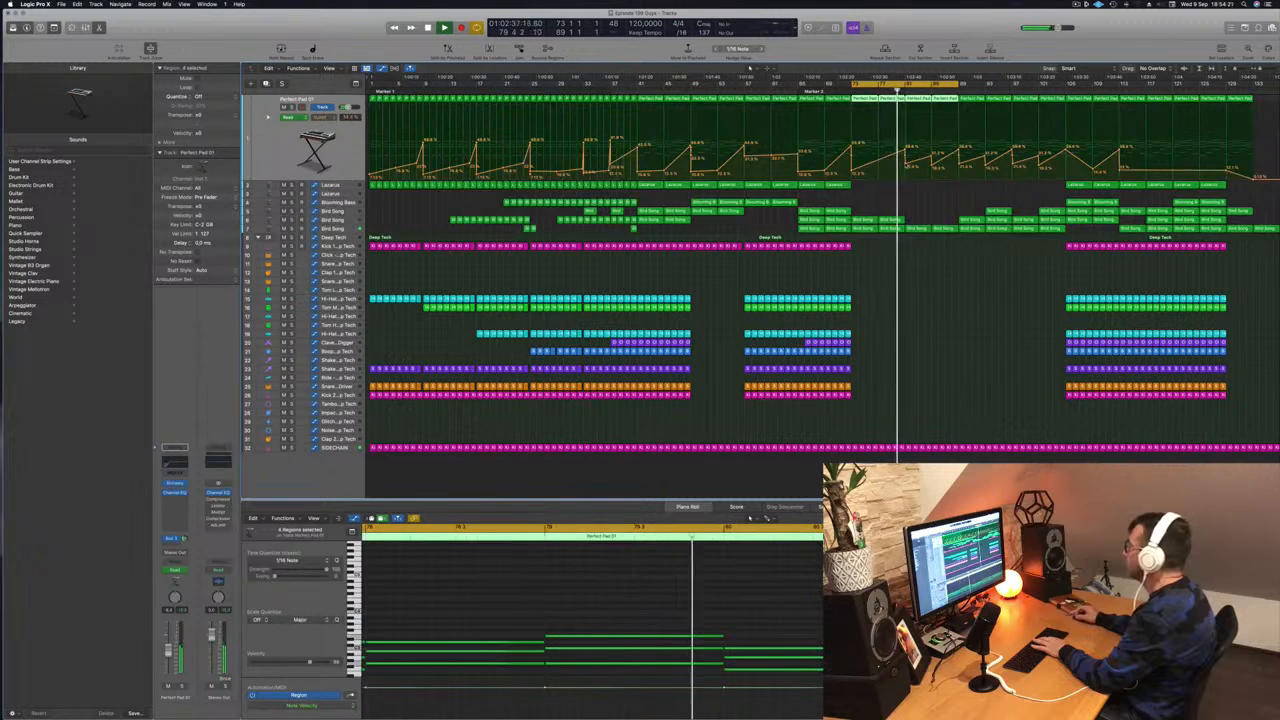
drag(905, 161, 905, 168)
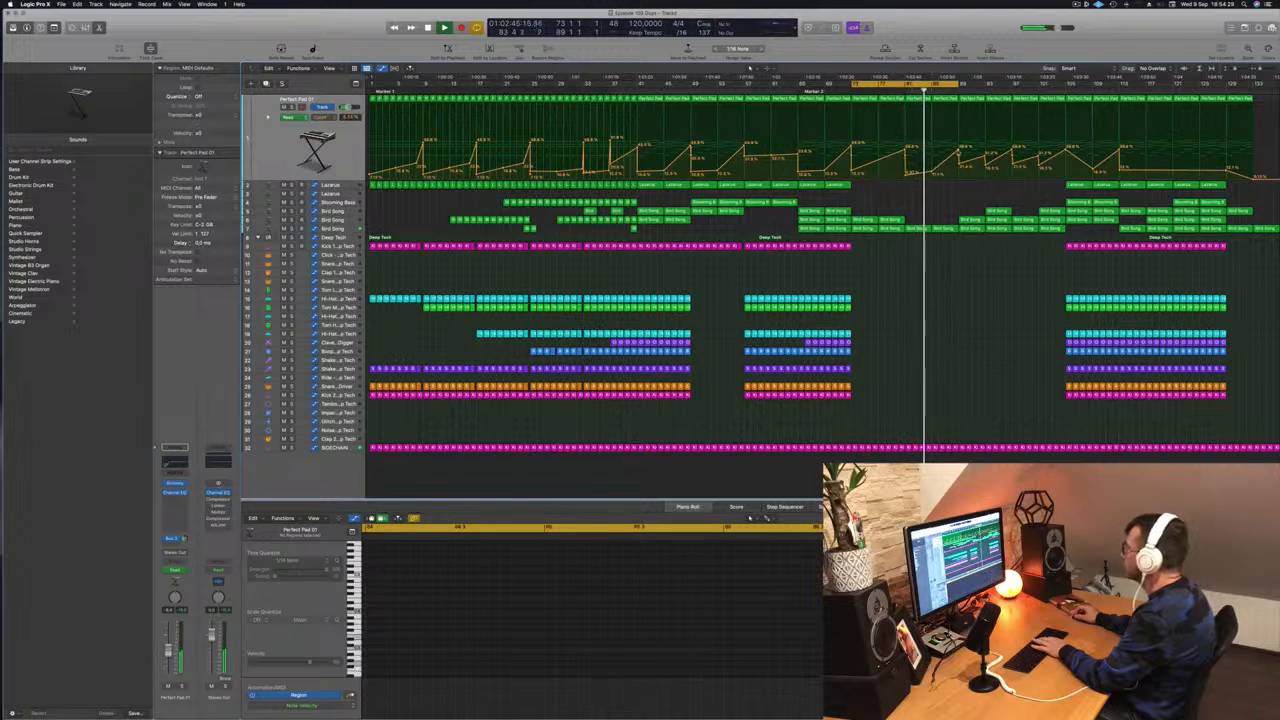
- Copy a Lazarus region with its automation toward the playhead and open its Alchemy synth
click(1079, 186)
drag(1079, 186, 945, 186)
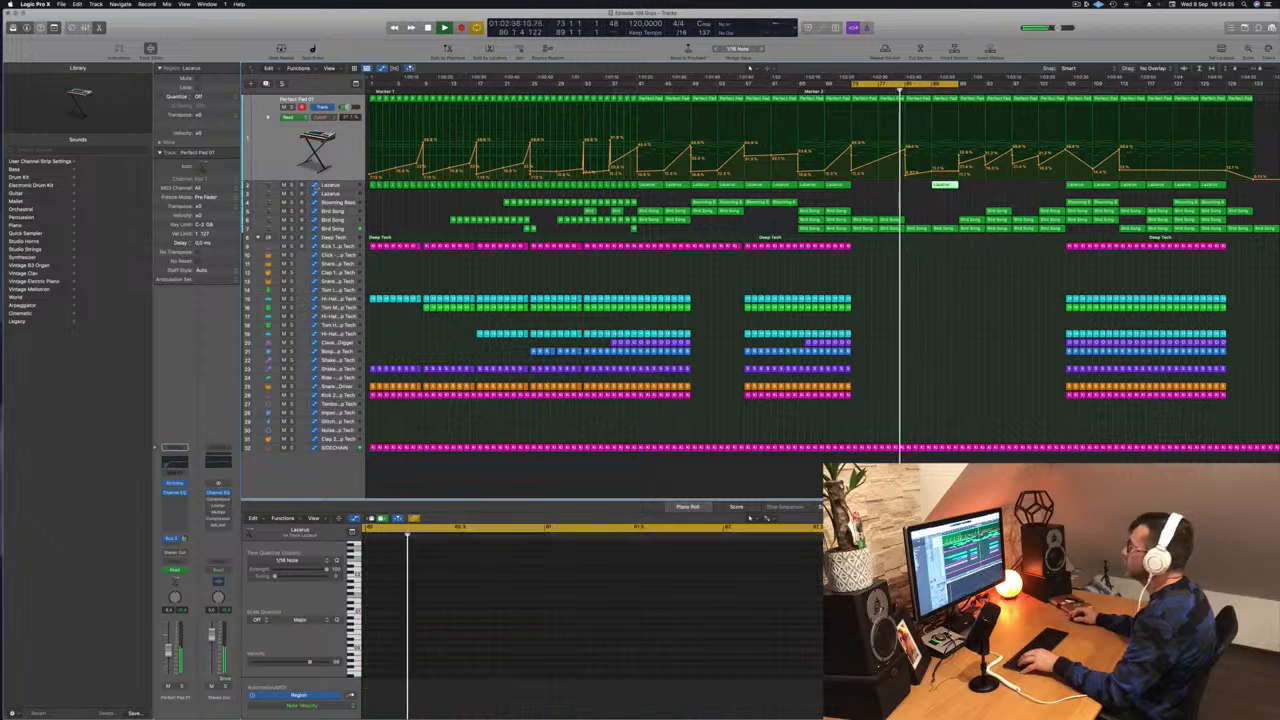
key(Down)
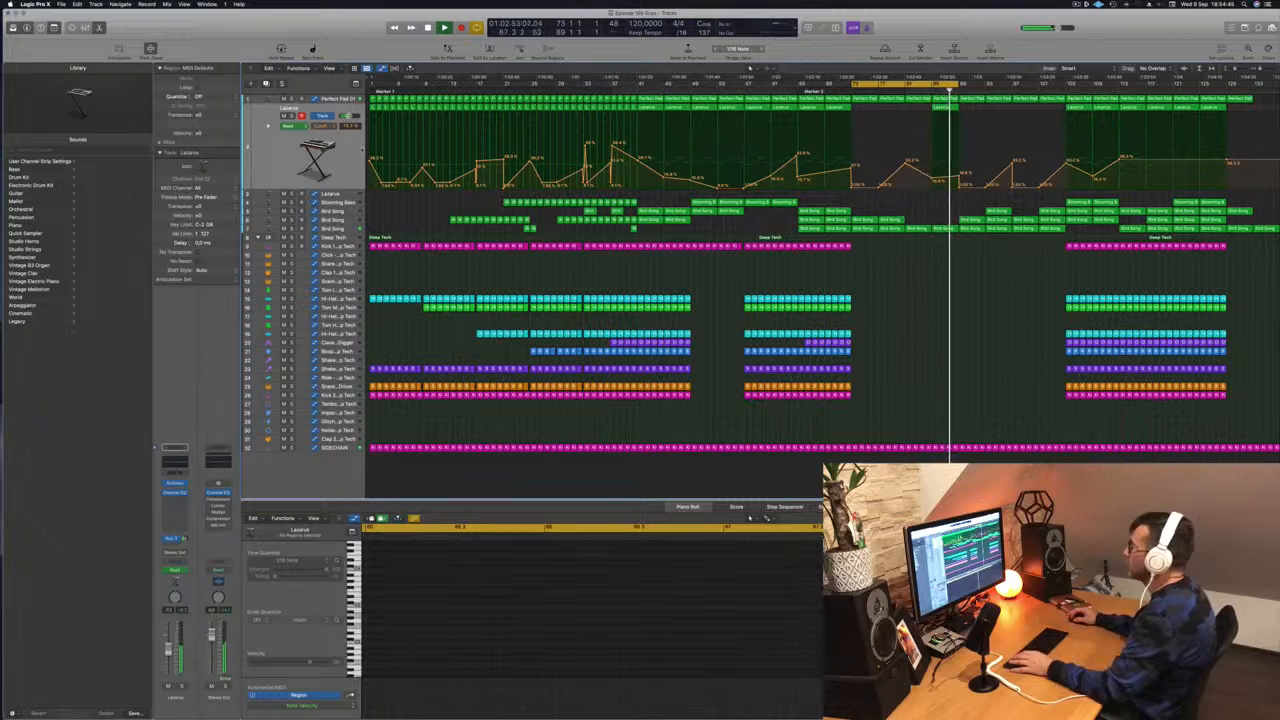
click(175, 486)
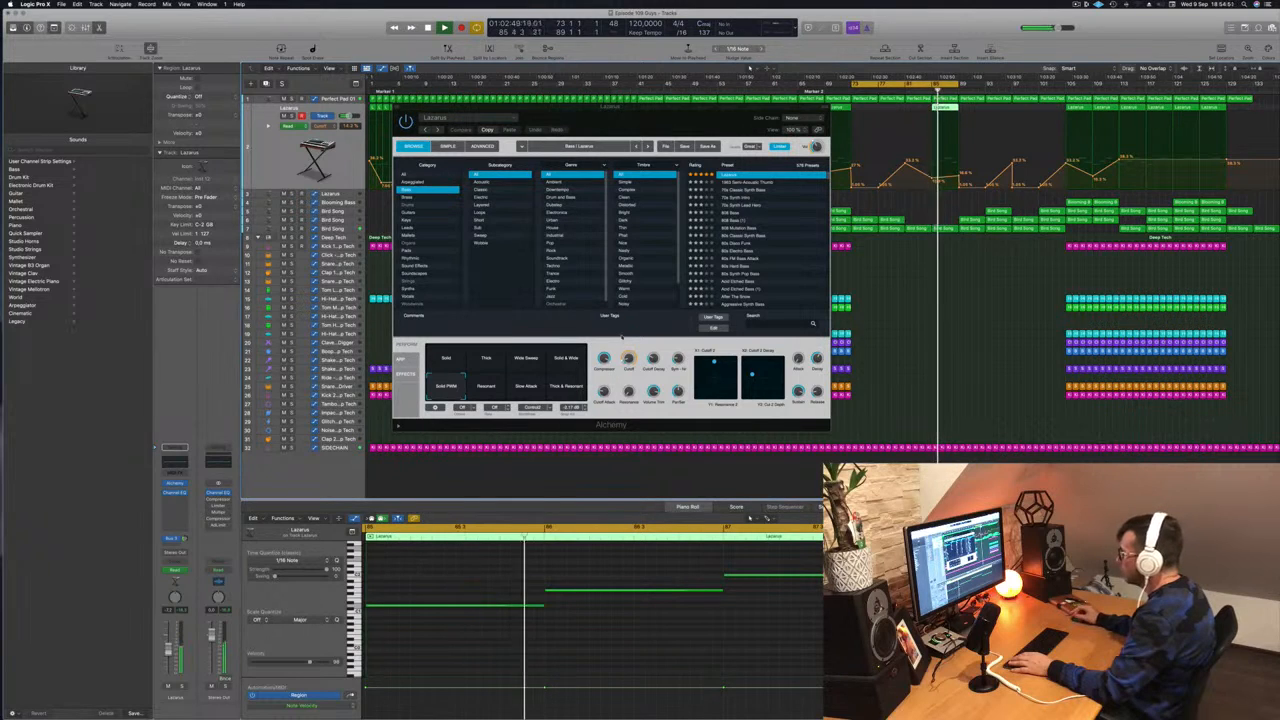
- Tweak Alchemy's cutoff decay and audition the Lazarus pad from later bars, then open its Channel EQ
drag(654, 359, 656, 378)
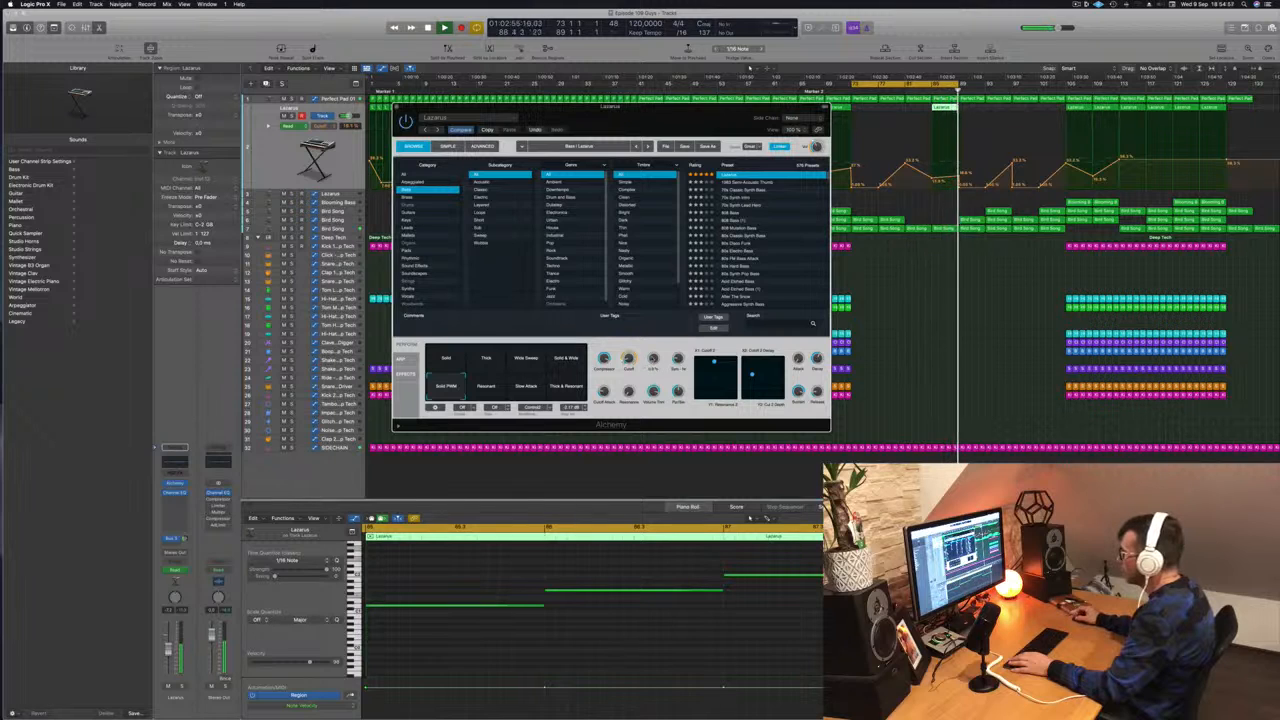
click(930, 89)
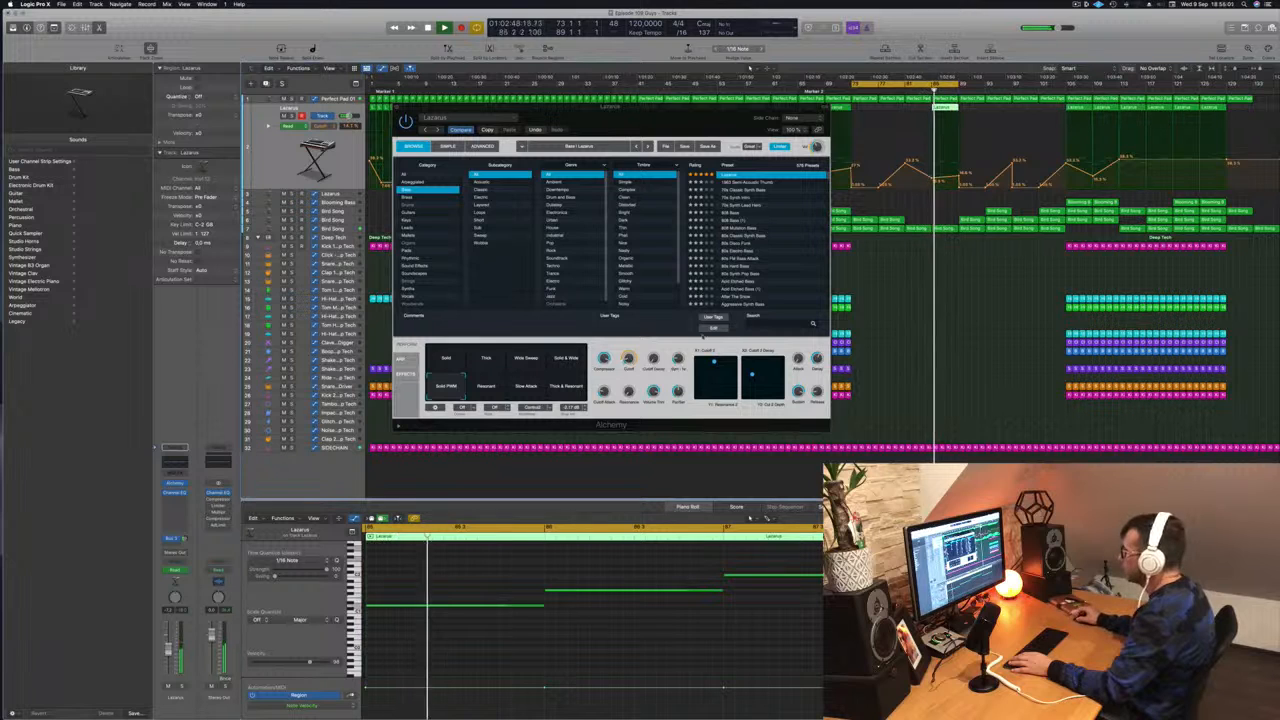
click(657, 281)
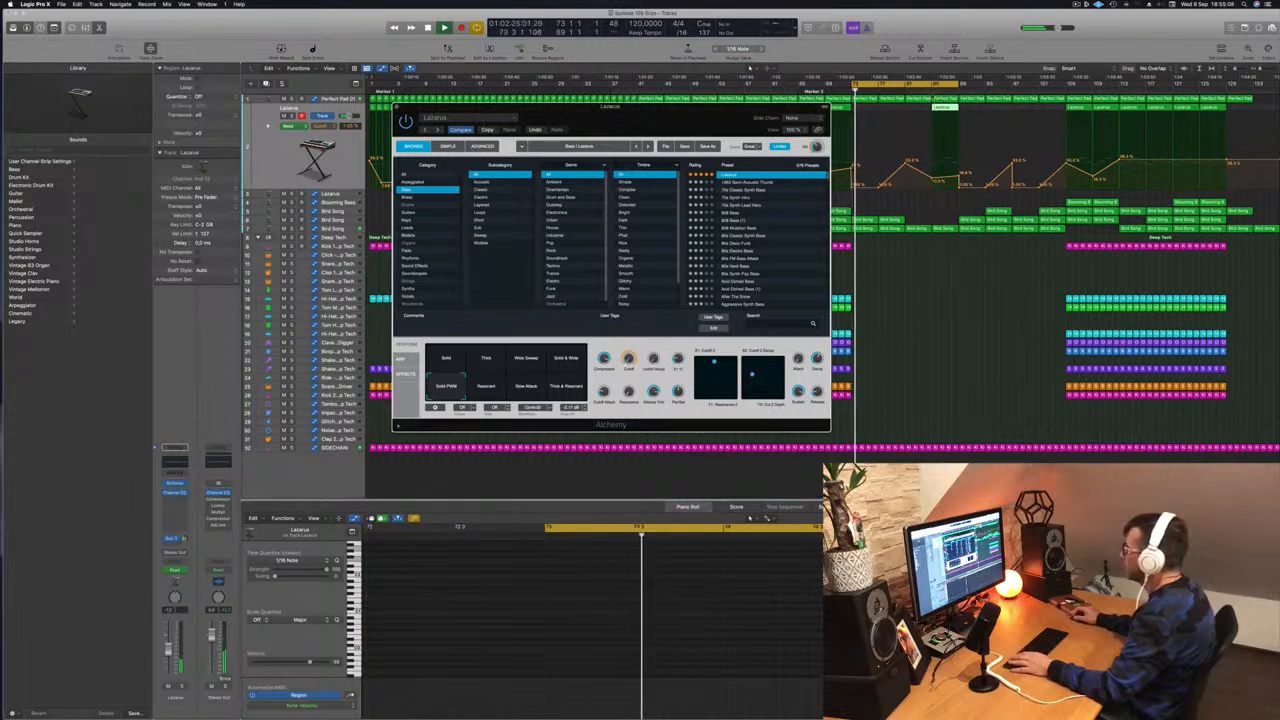
click(930, 90)
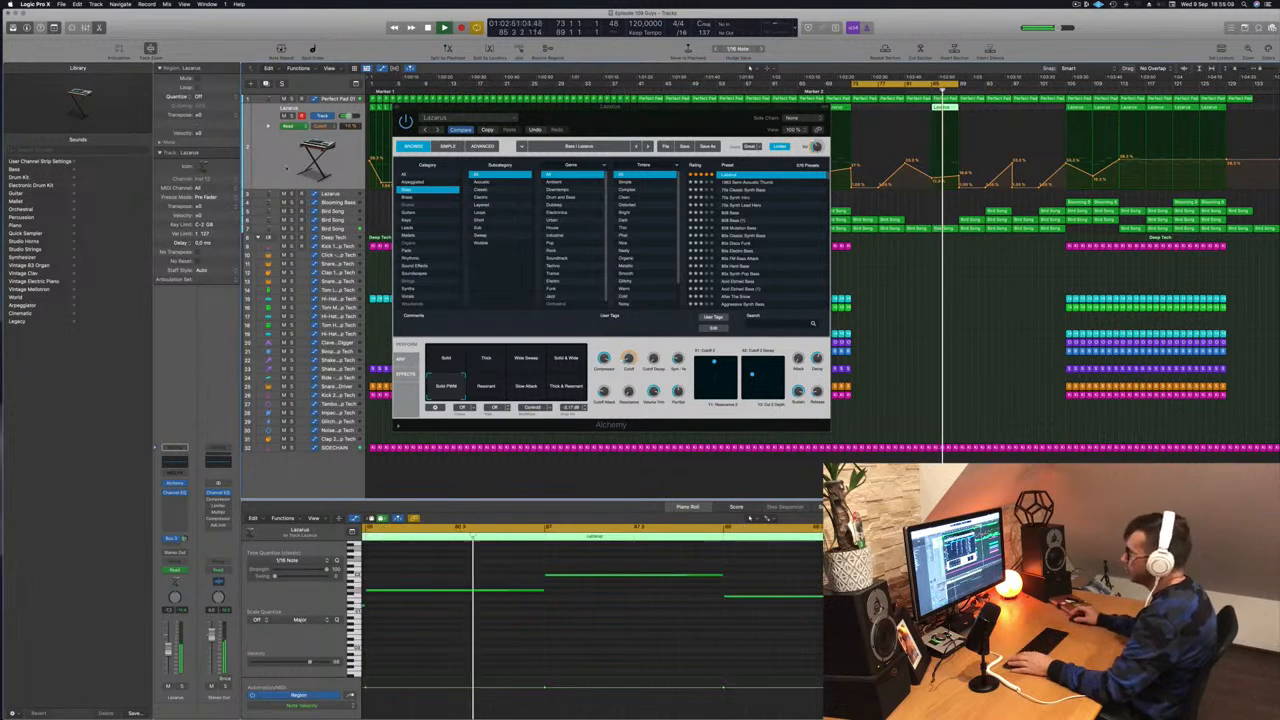
click(175, 492)
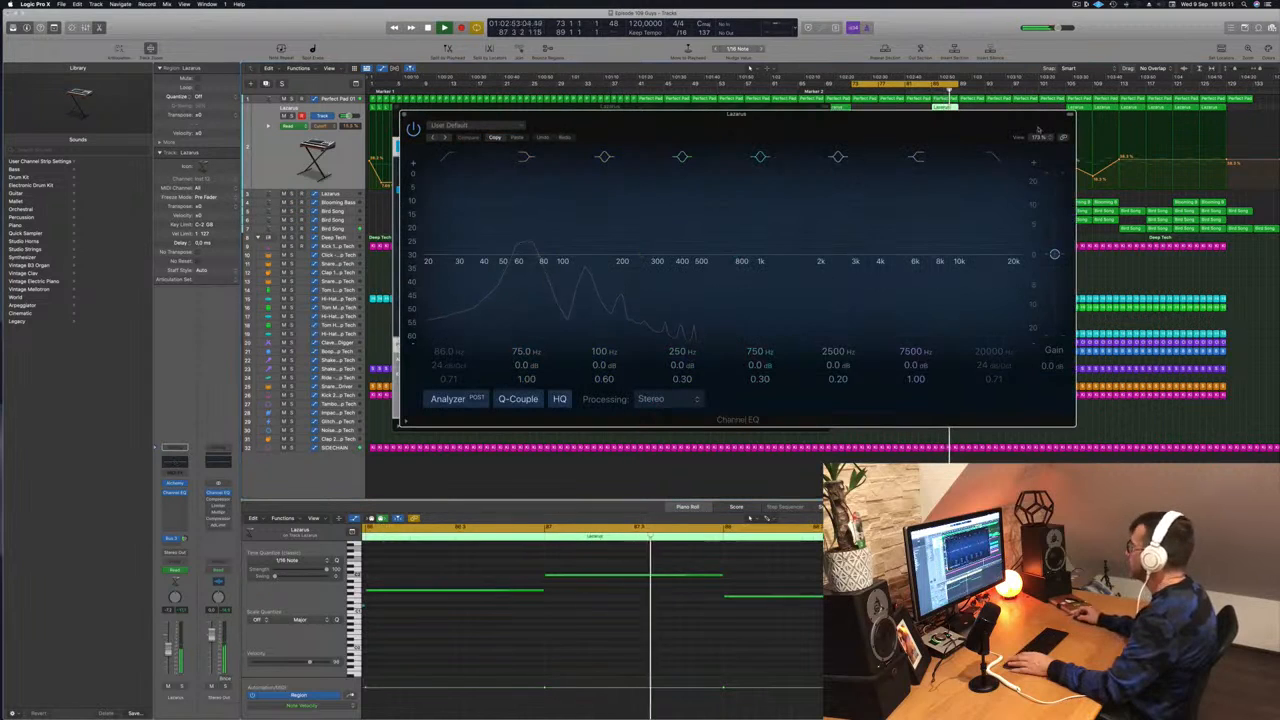
- Enable the Channel EQ high cut, sweep it to about 440 Hz at 36 dB/Oct, and close the EQ
click(989, 160)
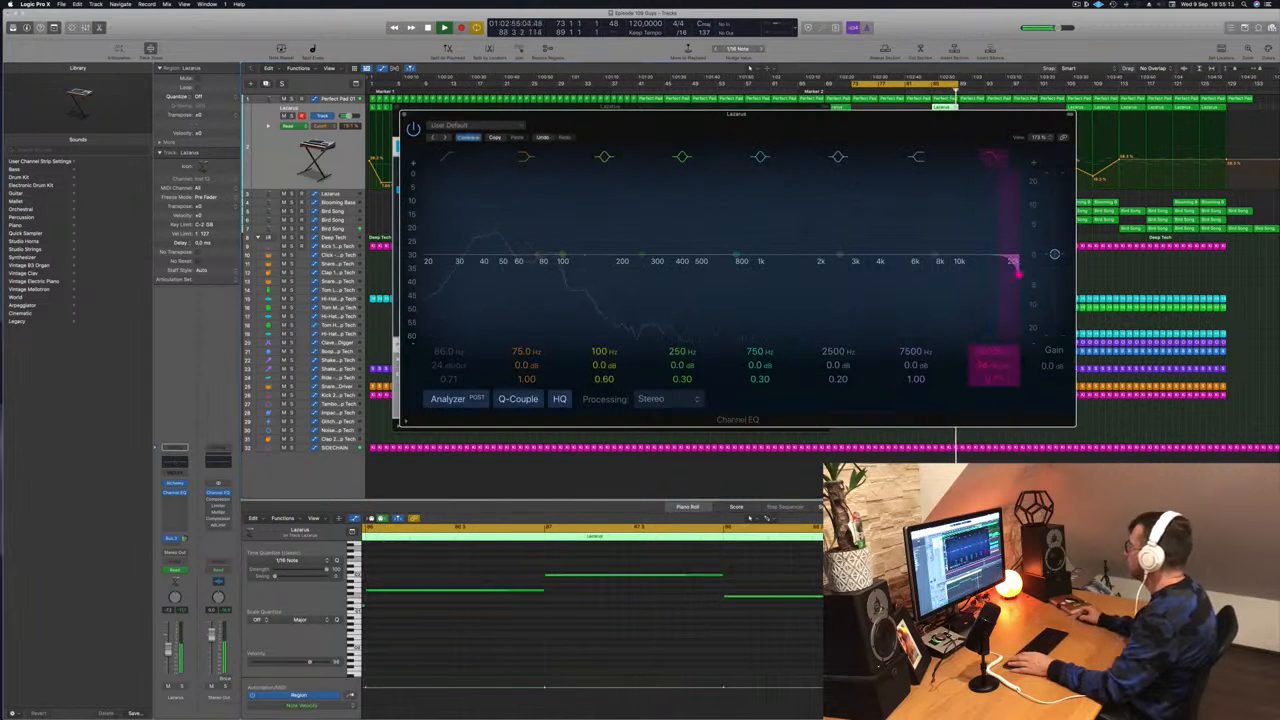
drag(1016, 270, 690, 276)
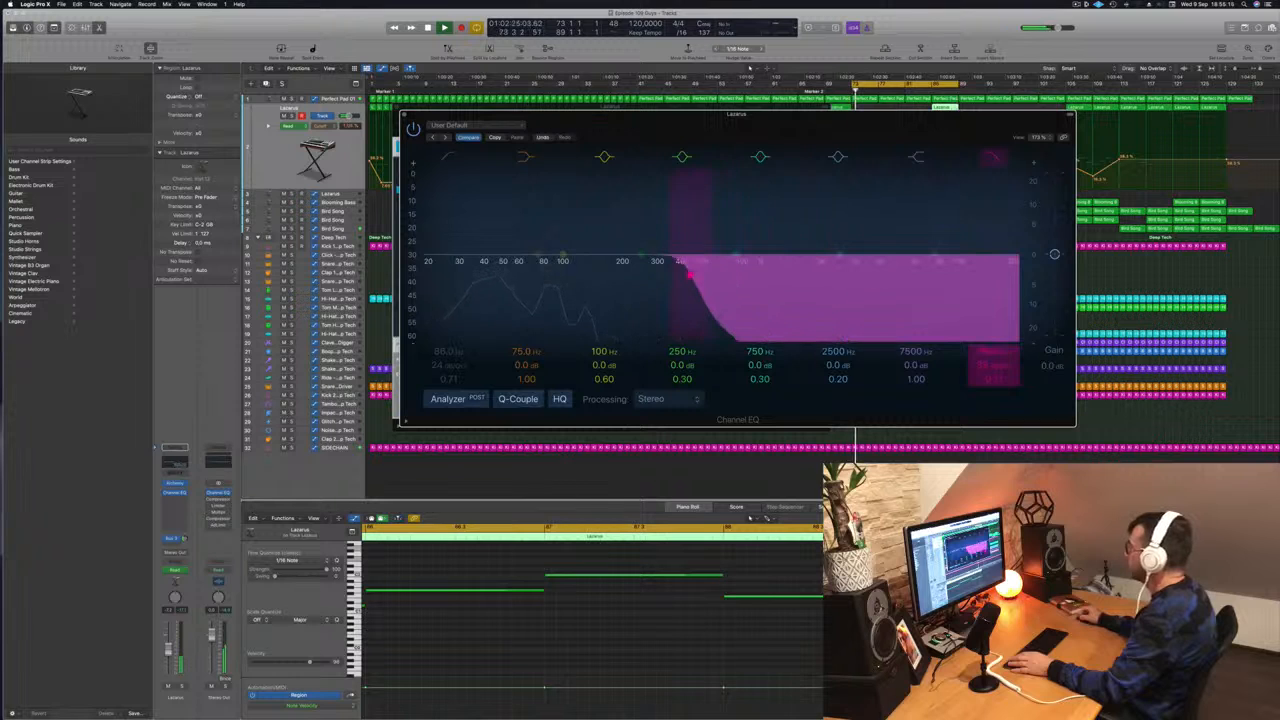
drag(760, 116, 466, 190)
click(925, 91)
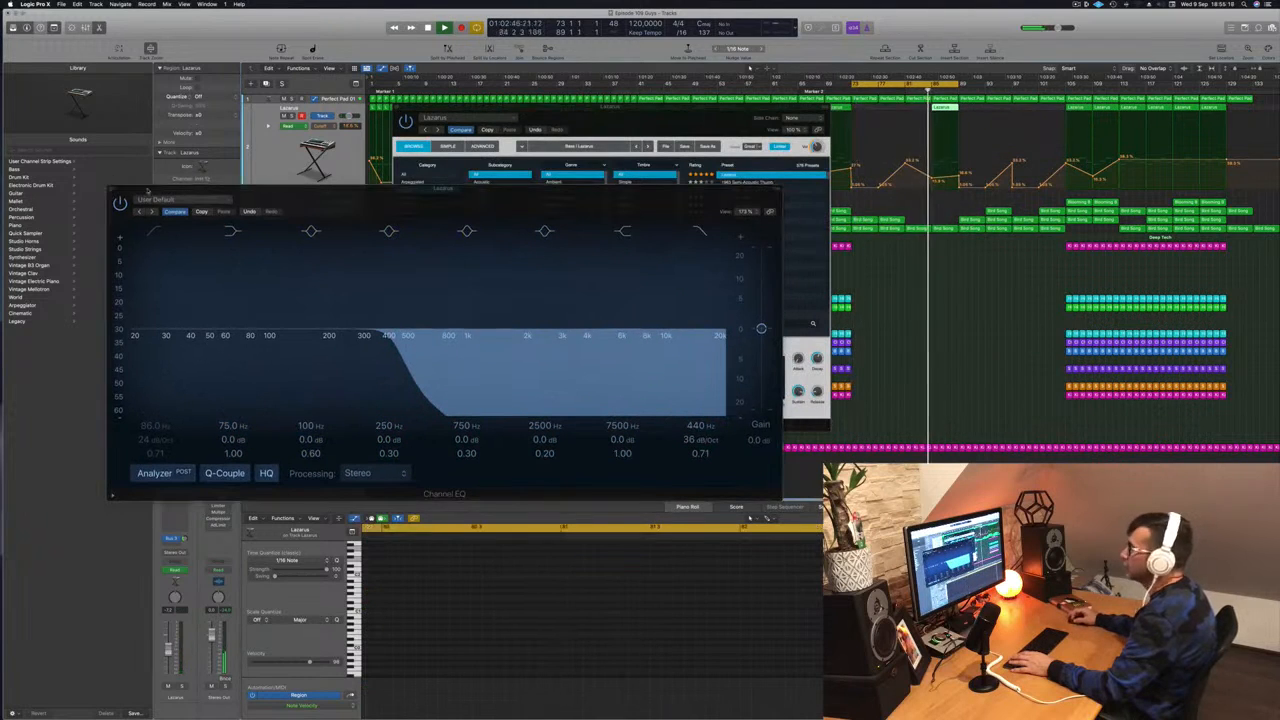
click(113, 193)
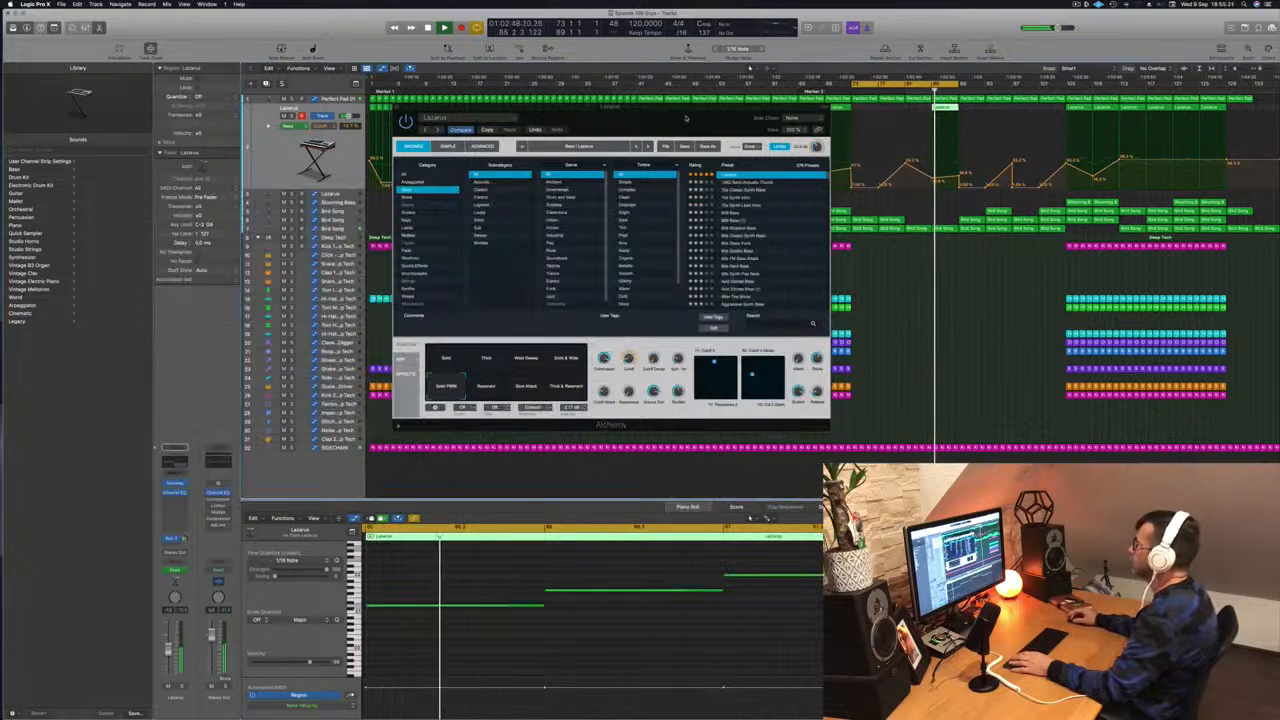
- Close the Alchemy window and extend the cycle range further right
drag(681, 130, 653, 130)
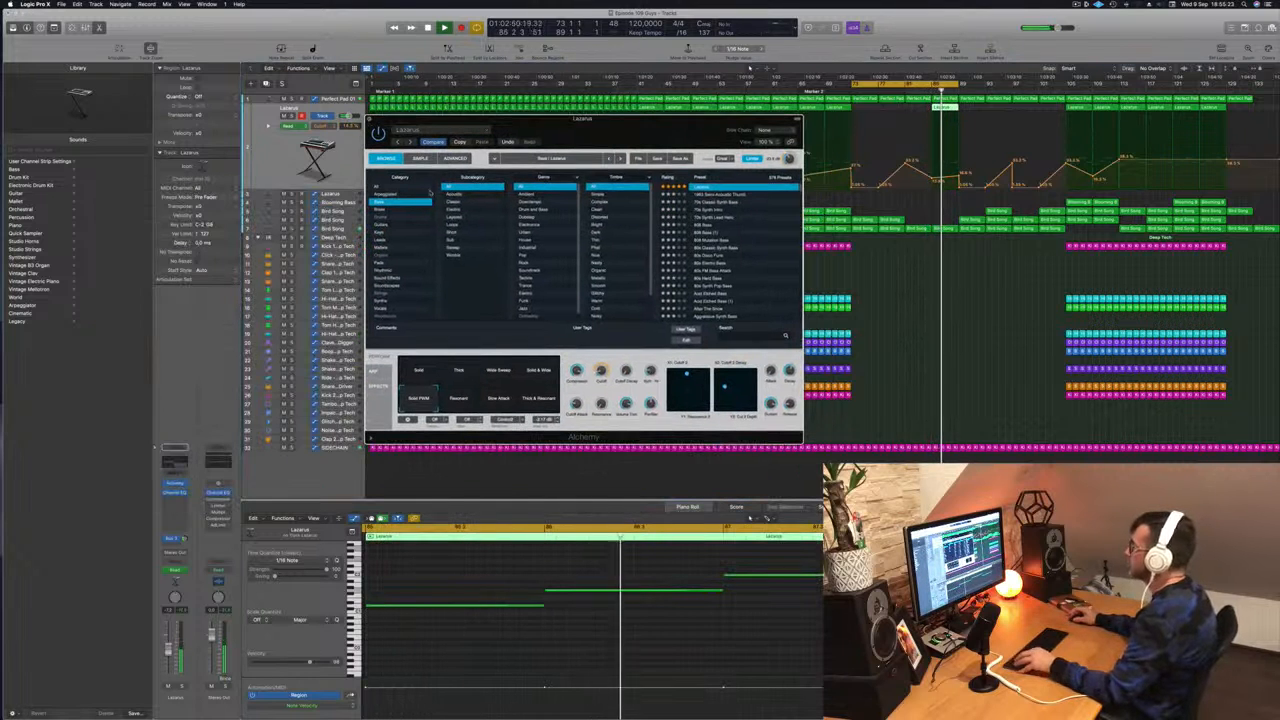
key(super+w)
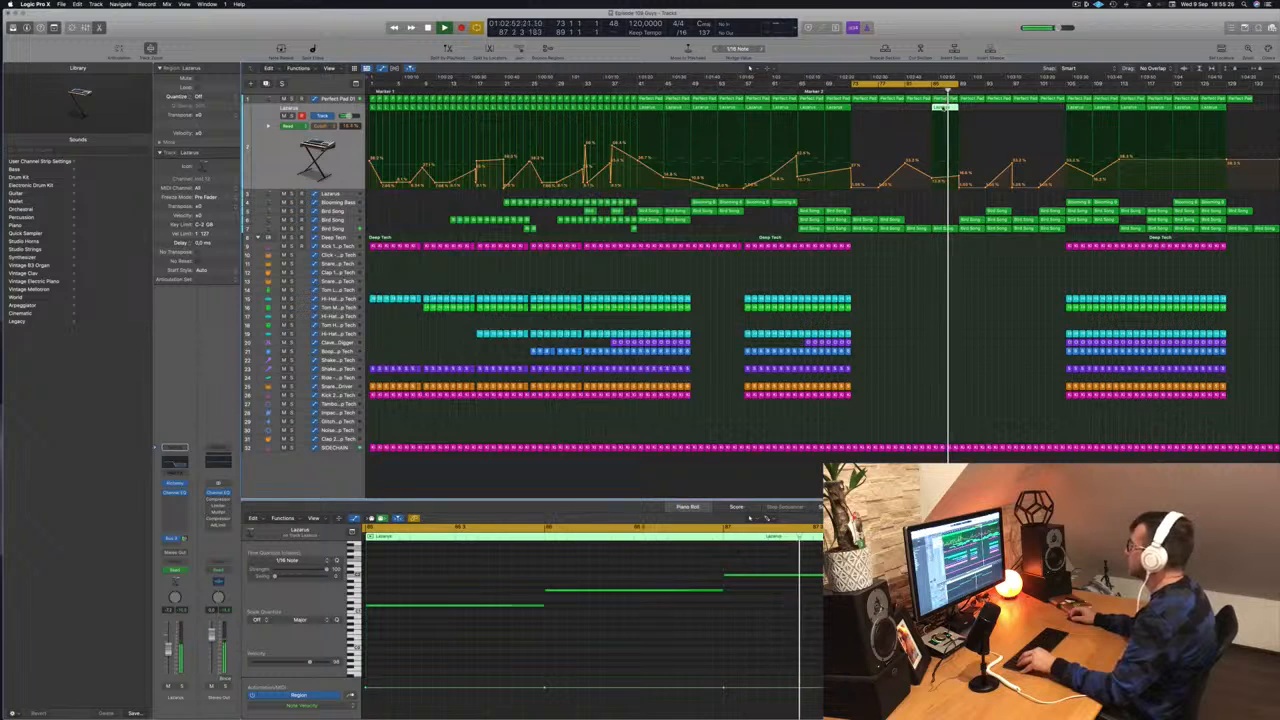
drag(962, 86, 1068, 99)
- Copy a Lazarus region with its automation rightward, then show Bird Song's volume automation
drag(940, 110, 968, 117)
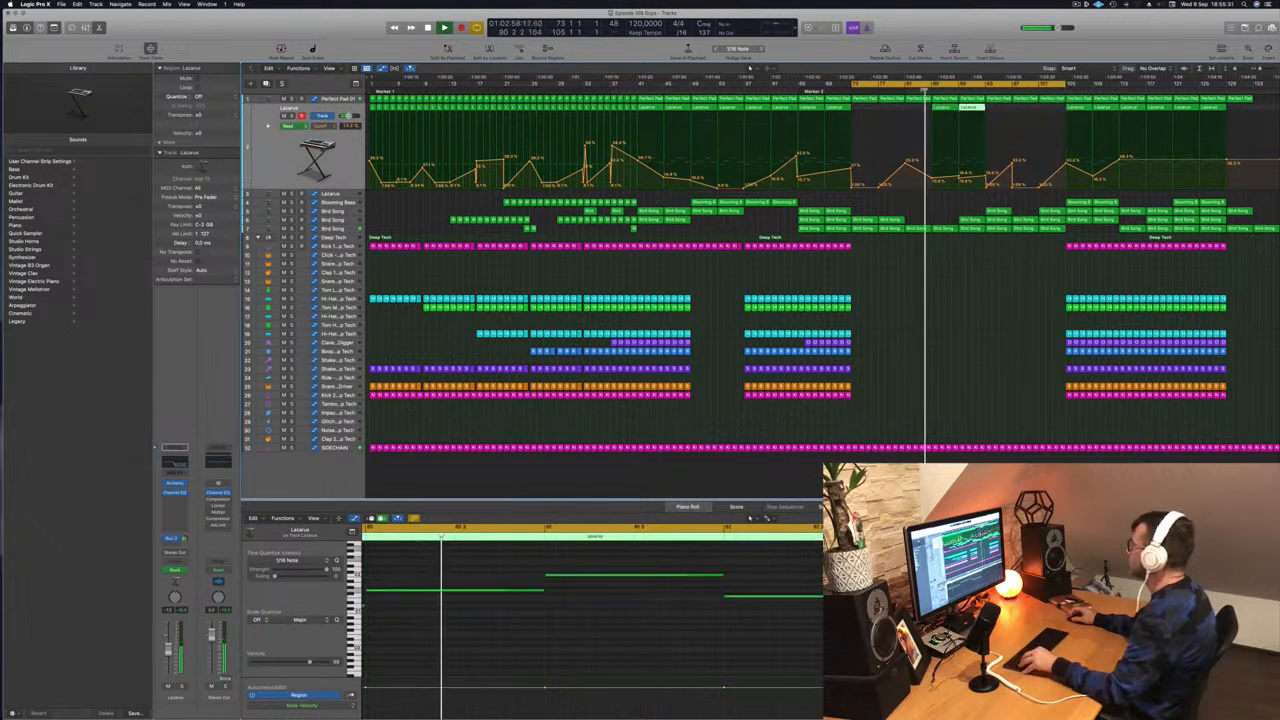
click(960, 181)
click(959, 177)
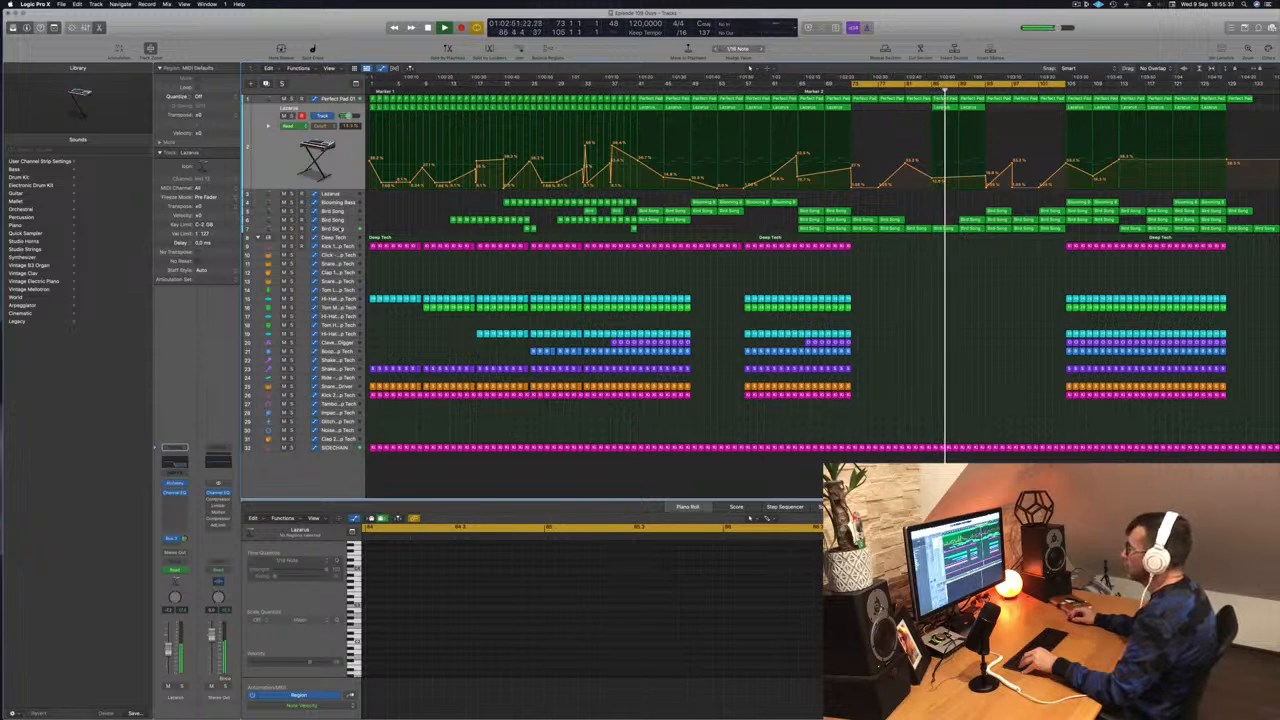
click(335, 228)
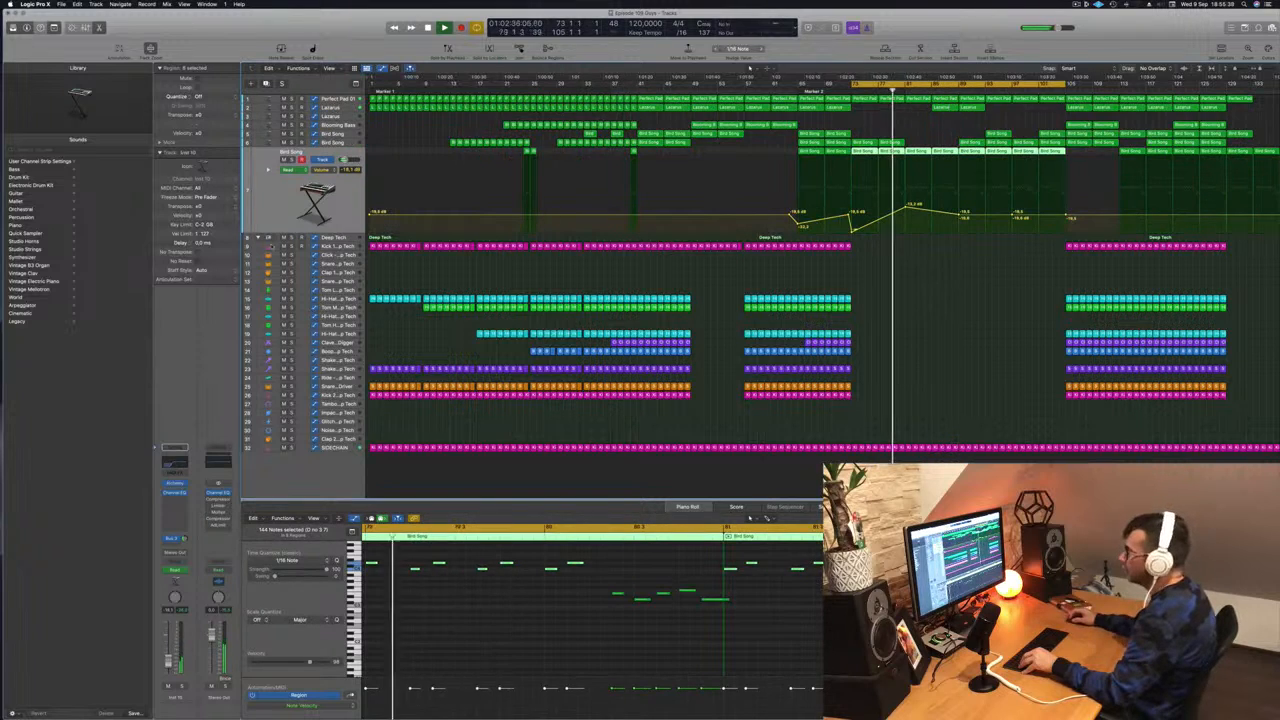
- Drop Bird Song's Channel EQ low-cut to about 197 Hz and raise a volume point to -7.9 dB
click(172, 463)
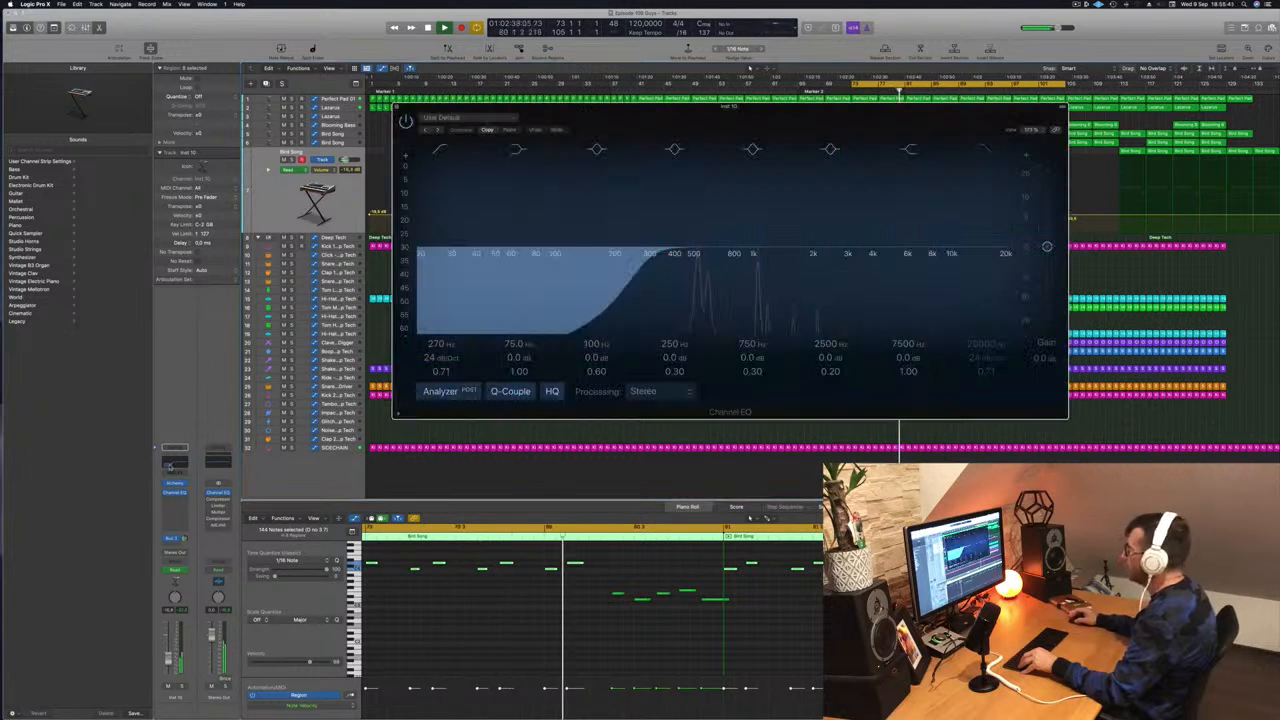
drag(640, 267, 612, 268)
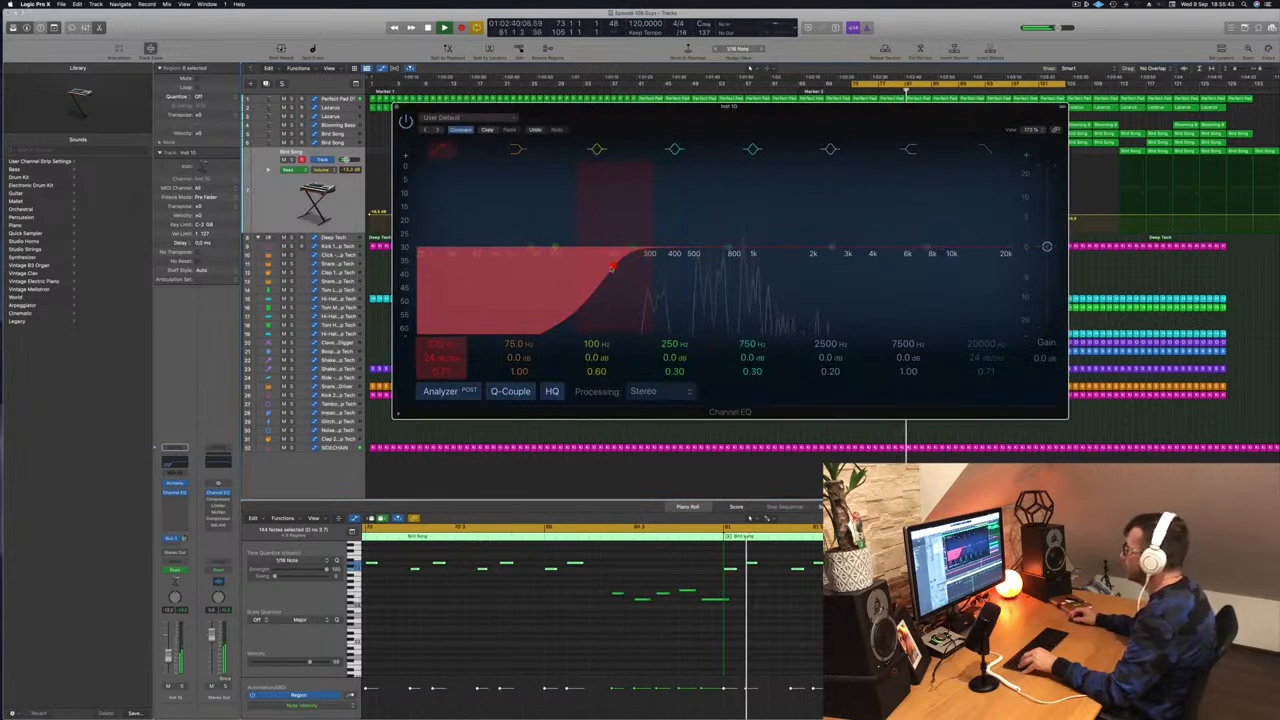
key(space)
key(space)
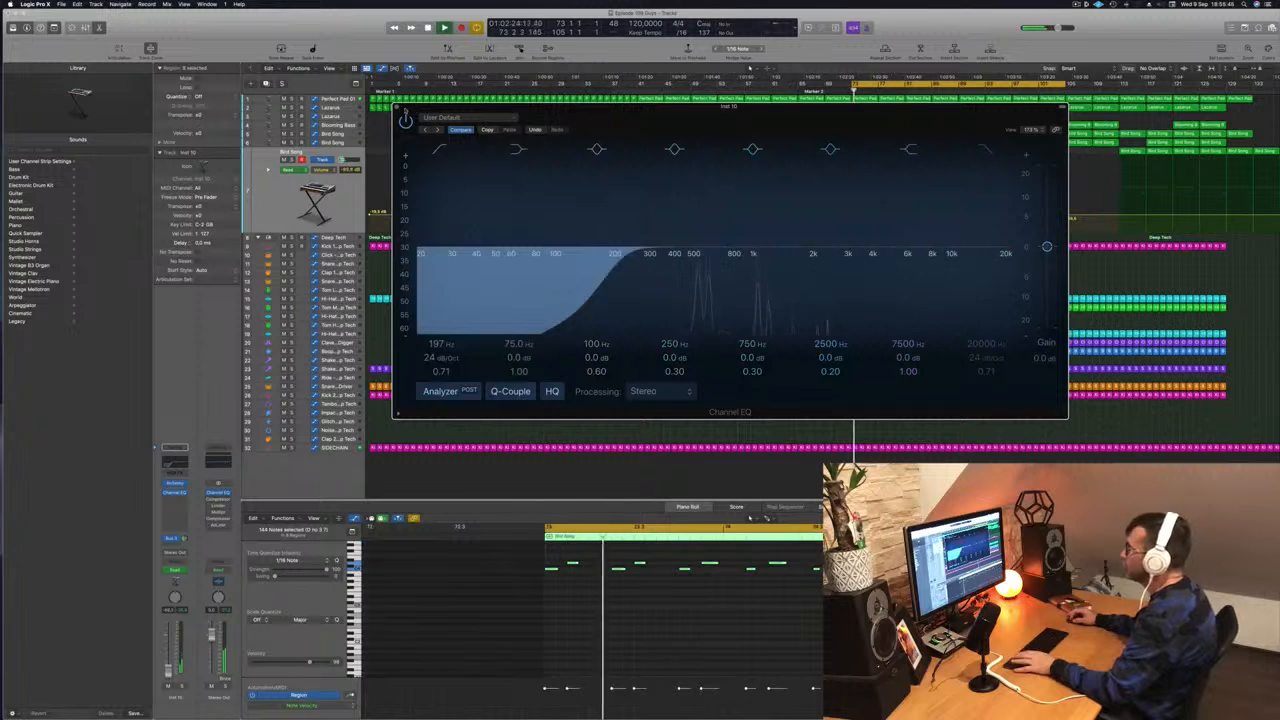
click(397, 107)
drag(907, 208, 959, 195)
click(896, 91)
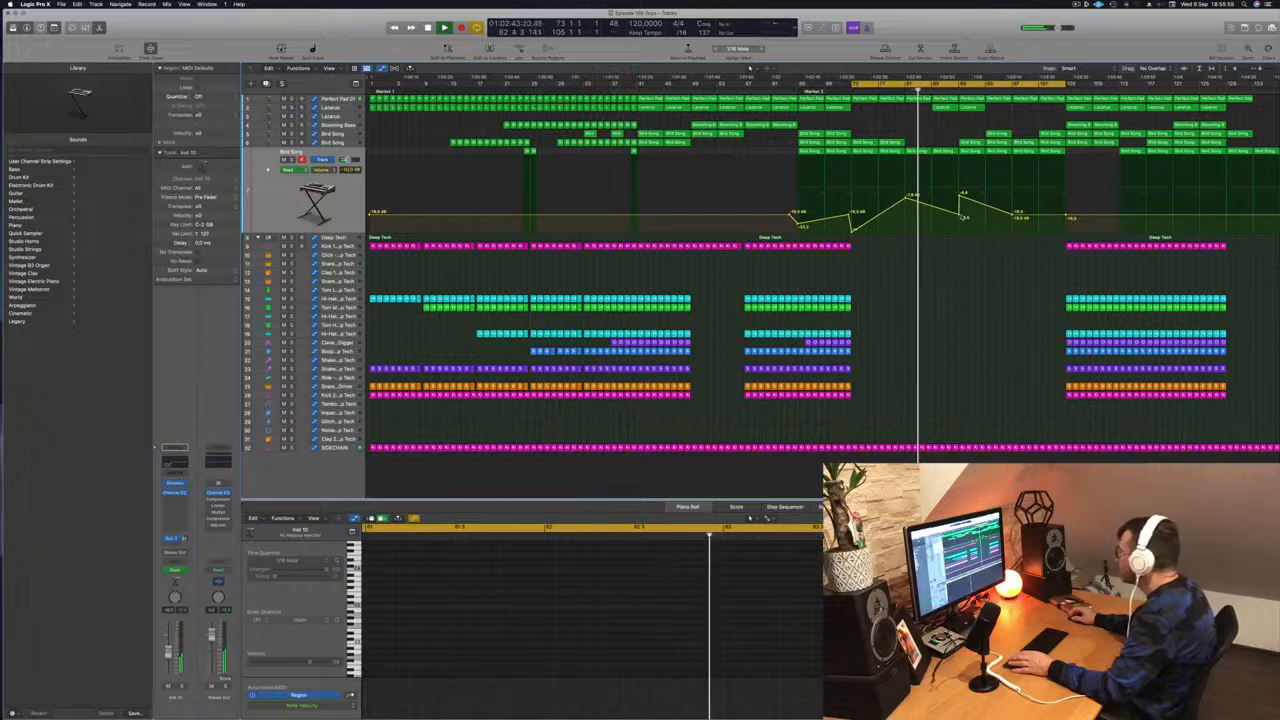
- Move a Bird Song volume point to bar 89, nudging it up to form a step
drag(932, 210, 959, 214)
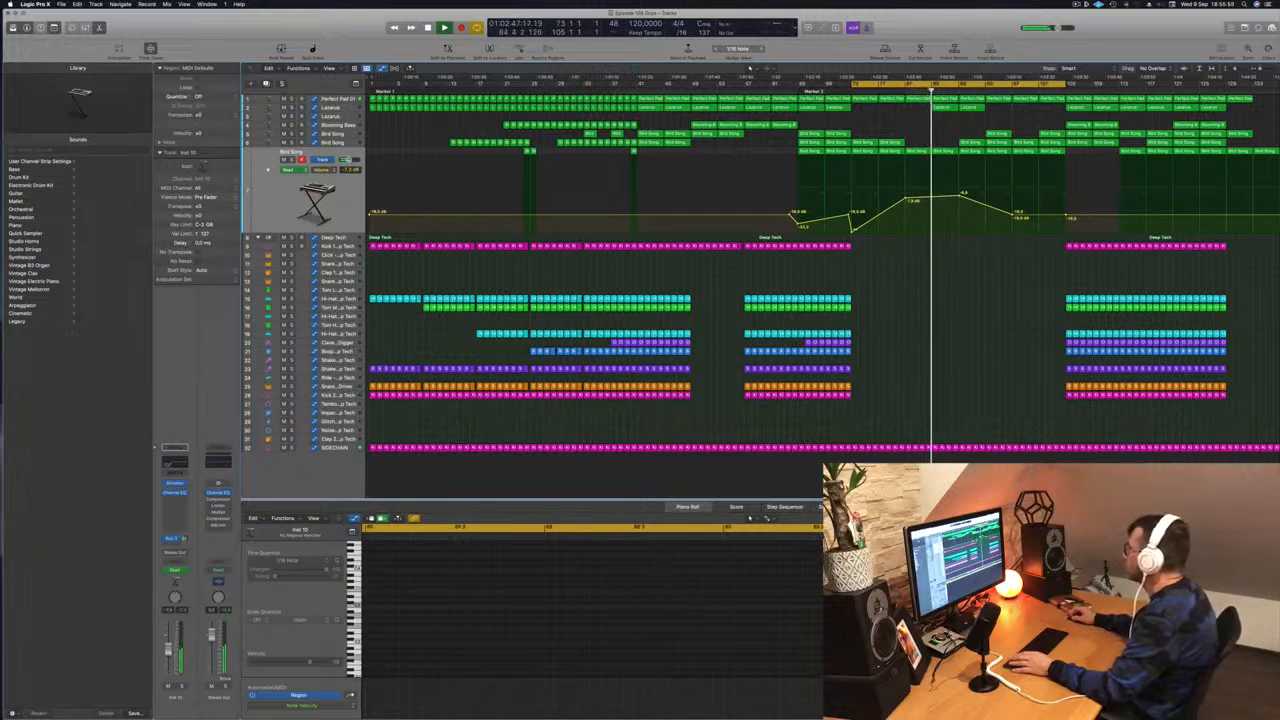
drag(959, 198, 959, 197)
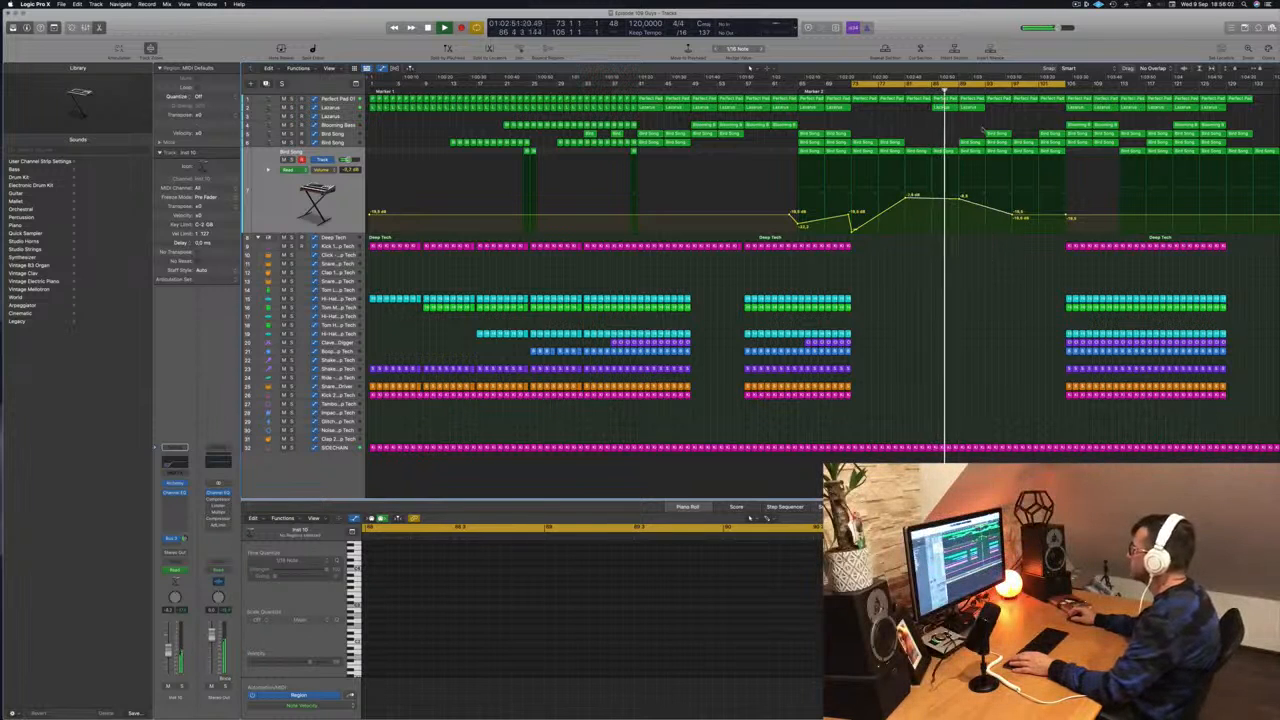
click(972, 143)
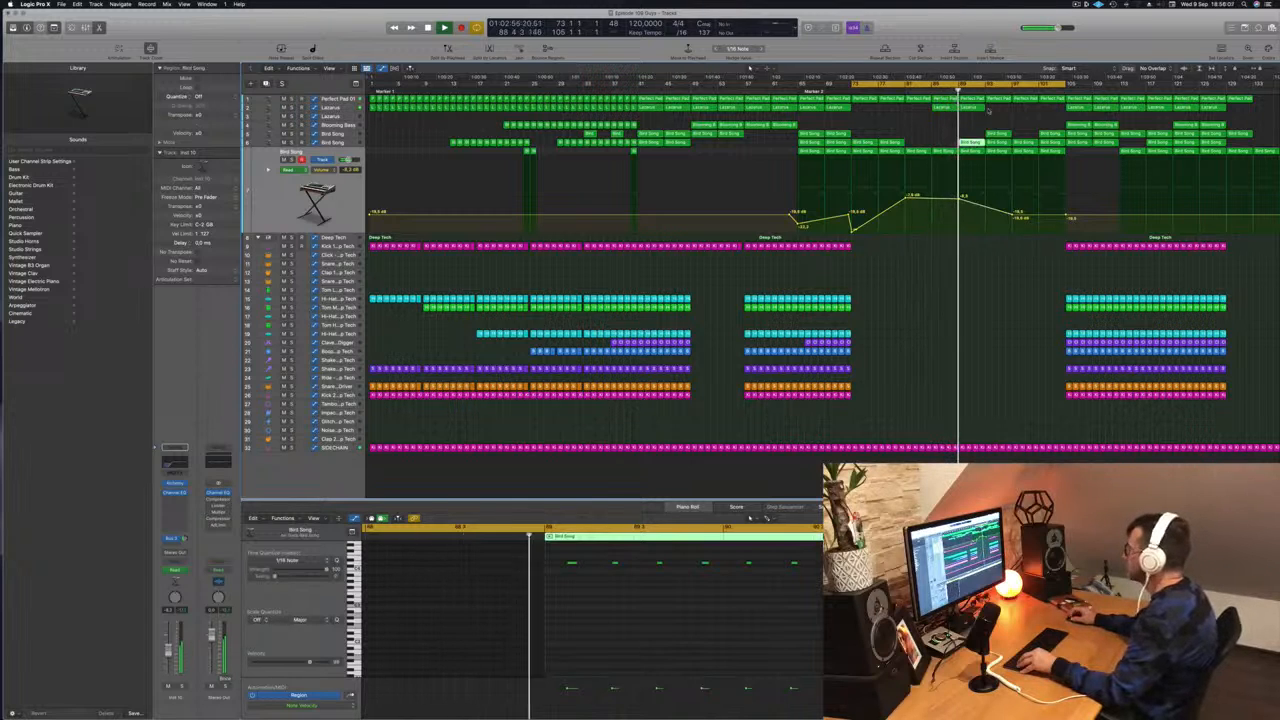
- Copy a Lazarus region and the Kick 1 Deep Tech regions further left, then save the project
drag(983, 113, 1000, 109)
click(1083, 247)
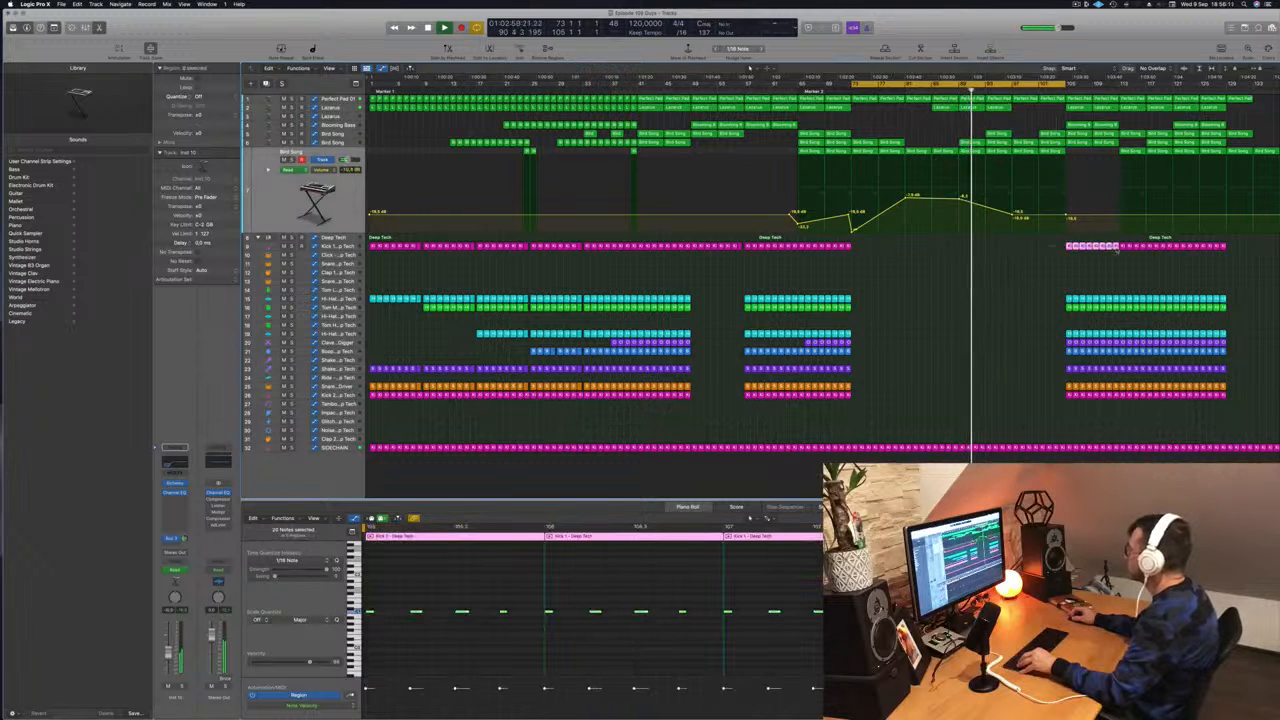
drag(1070, 246, 992, 250)
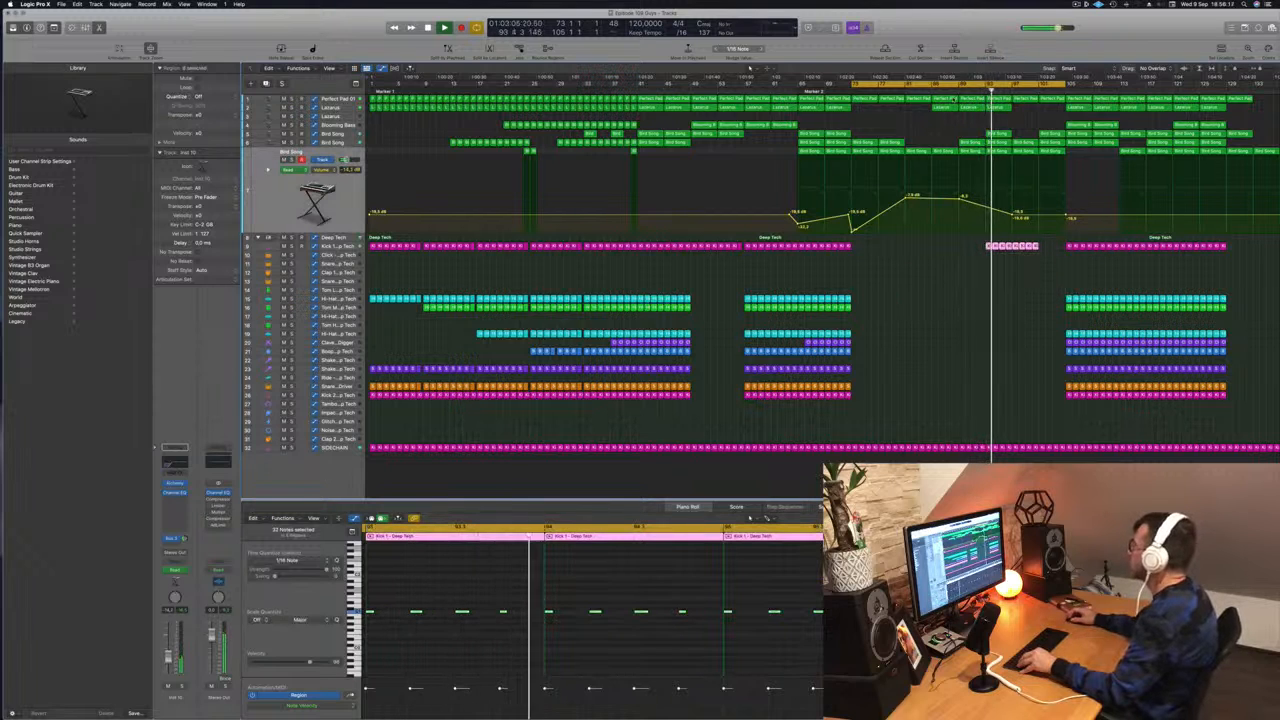
click(1048, 247)
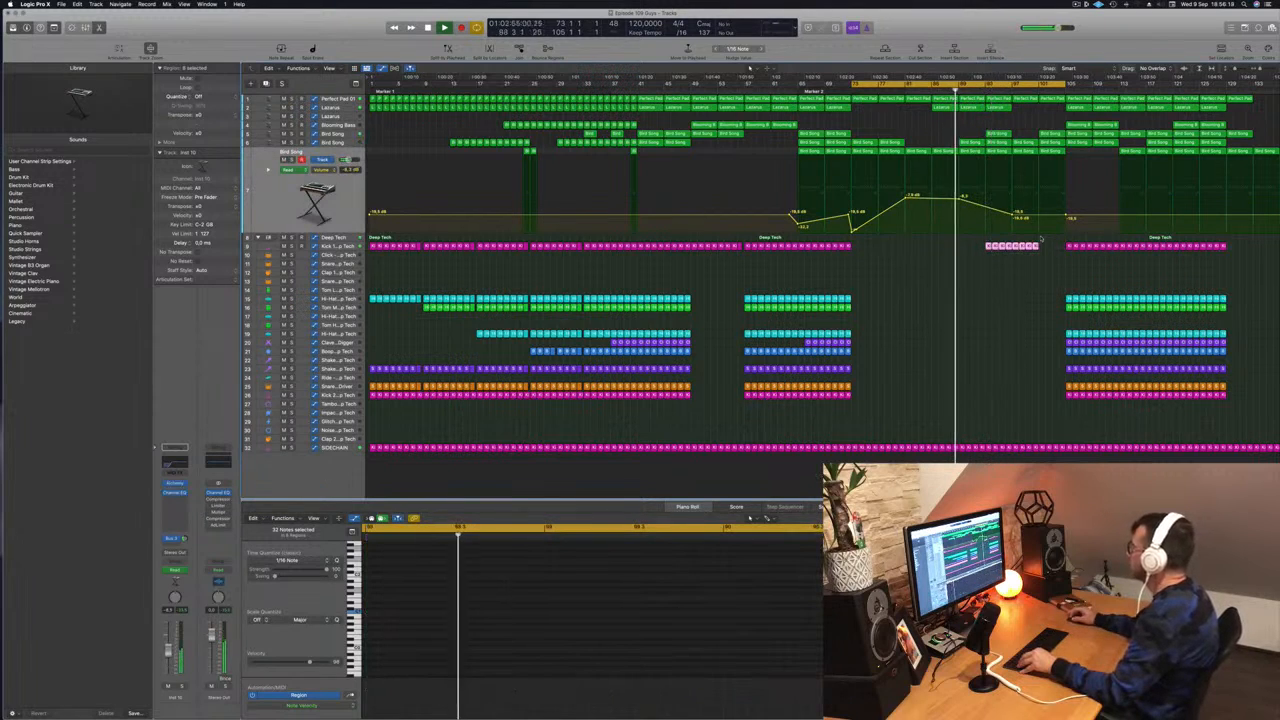
mouse_move(1049, 247)
mouse_down()
mouse_move(1015, 247)
mouse_move(1043, 250)
mouse_up()
click(1023, 277)
key(super+s)
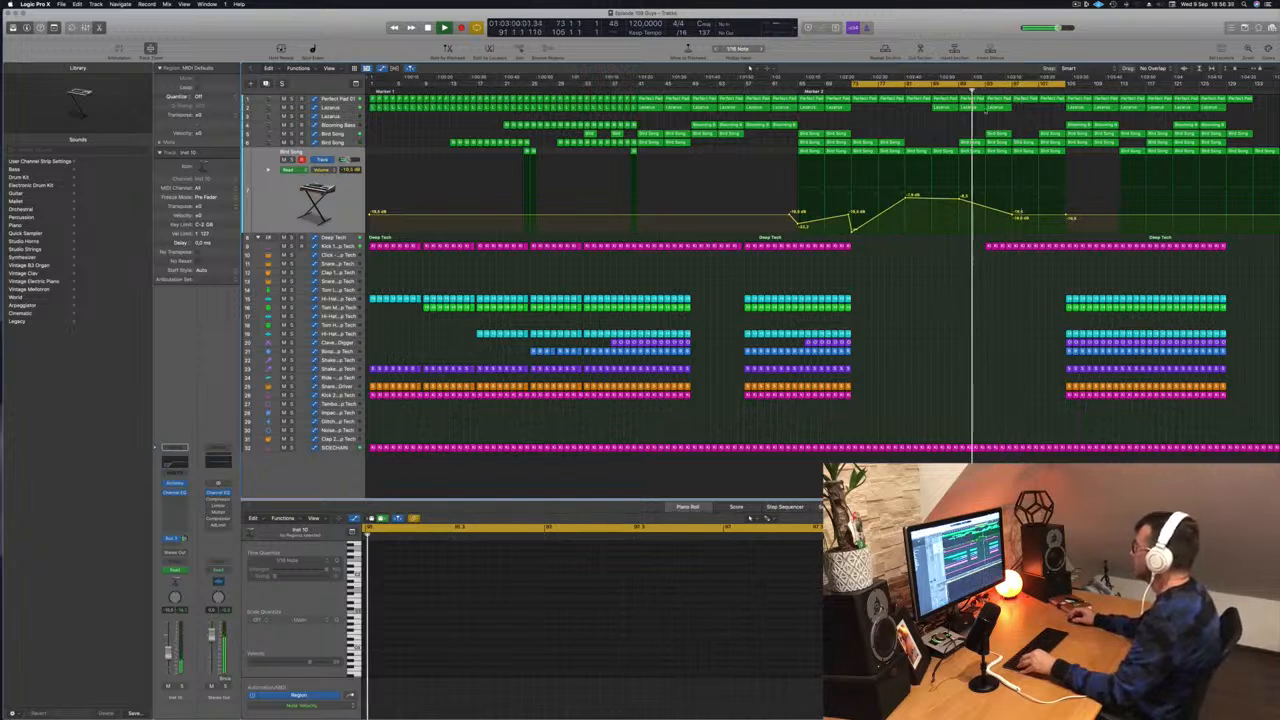
- Lower a Bird Song volume point to -21.1 dB and pull the bar 105 point fully down
click(1000, 116)
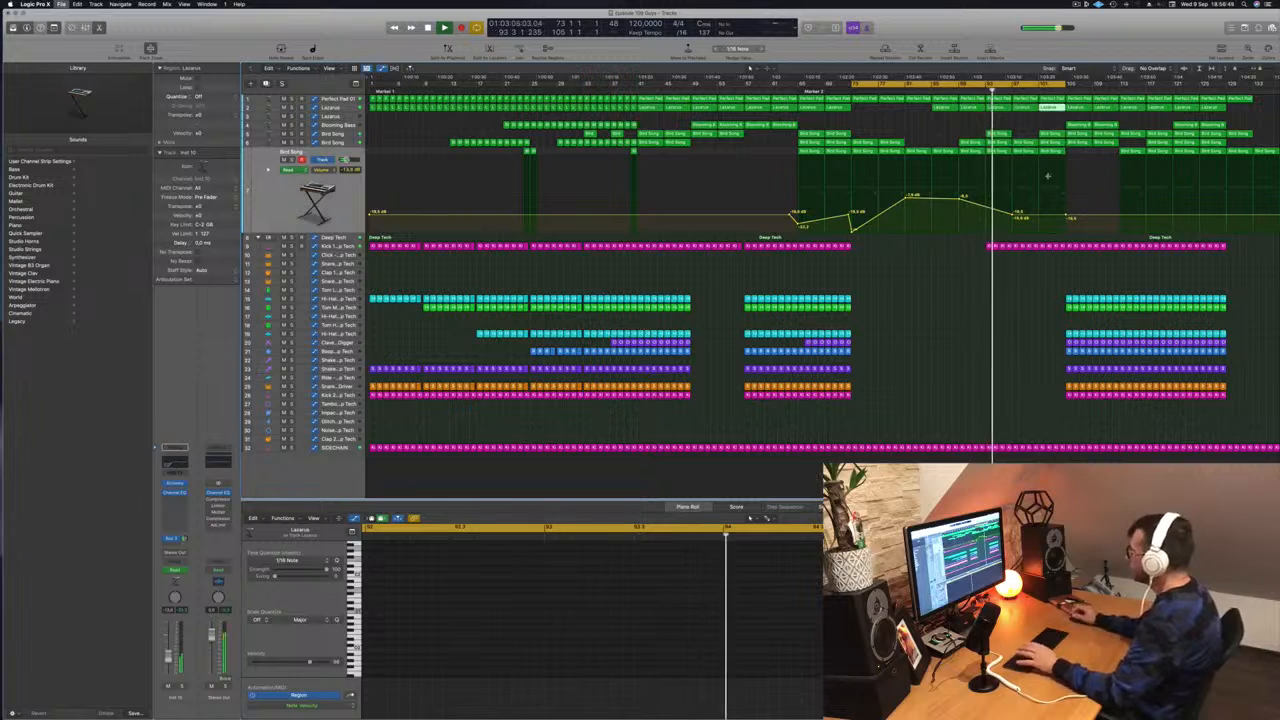
drag(1017, 213, 1017, 219)
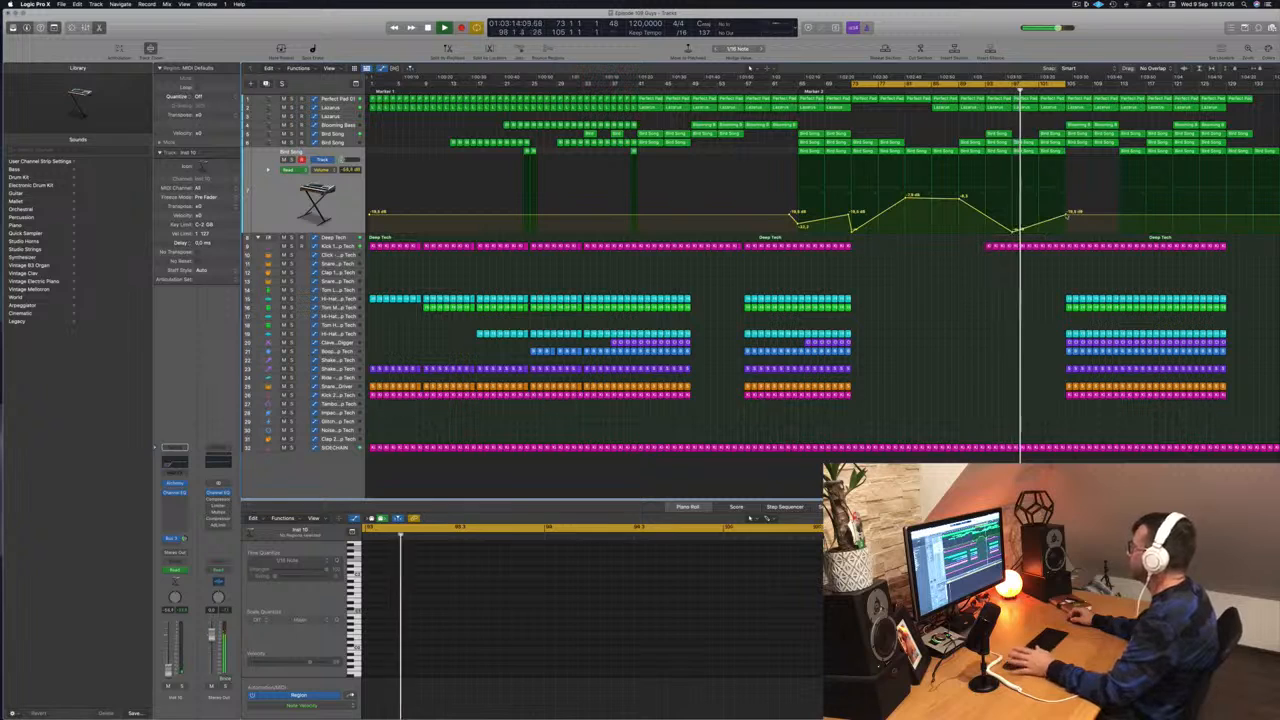
drag(1067, 215, 1065, 240)
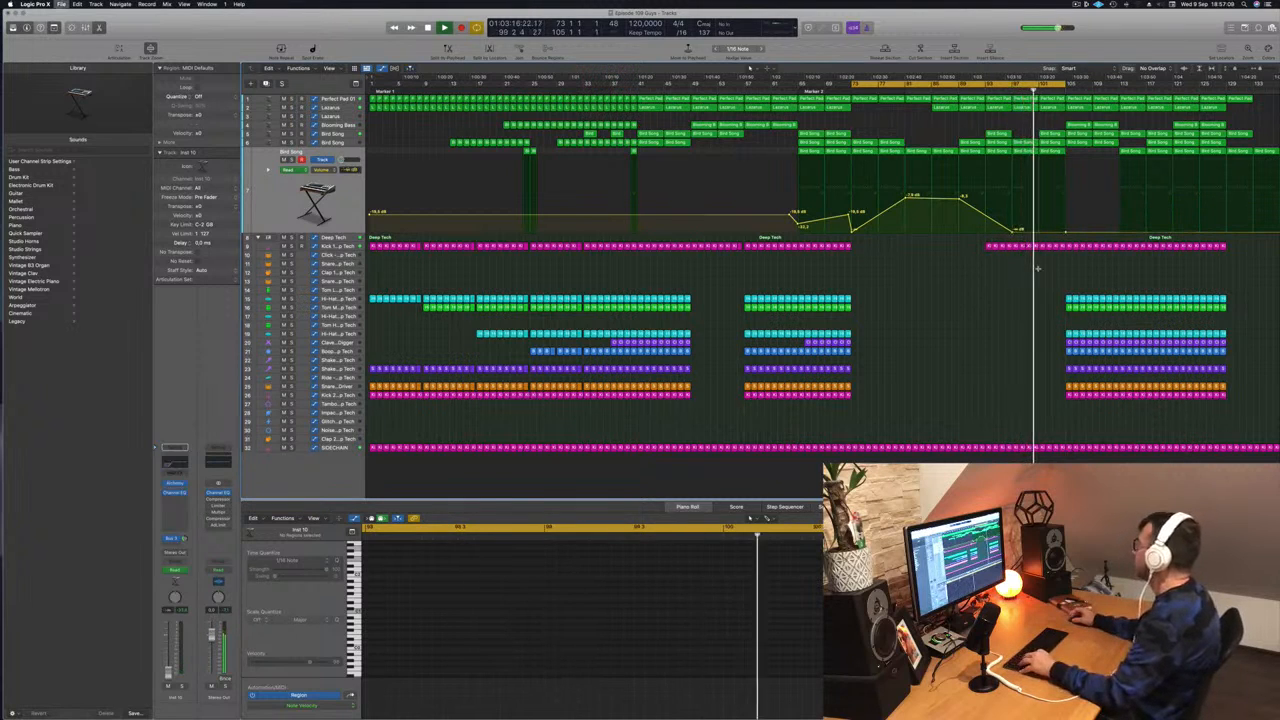
drag(1072, 255, 1066, 246)
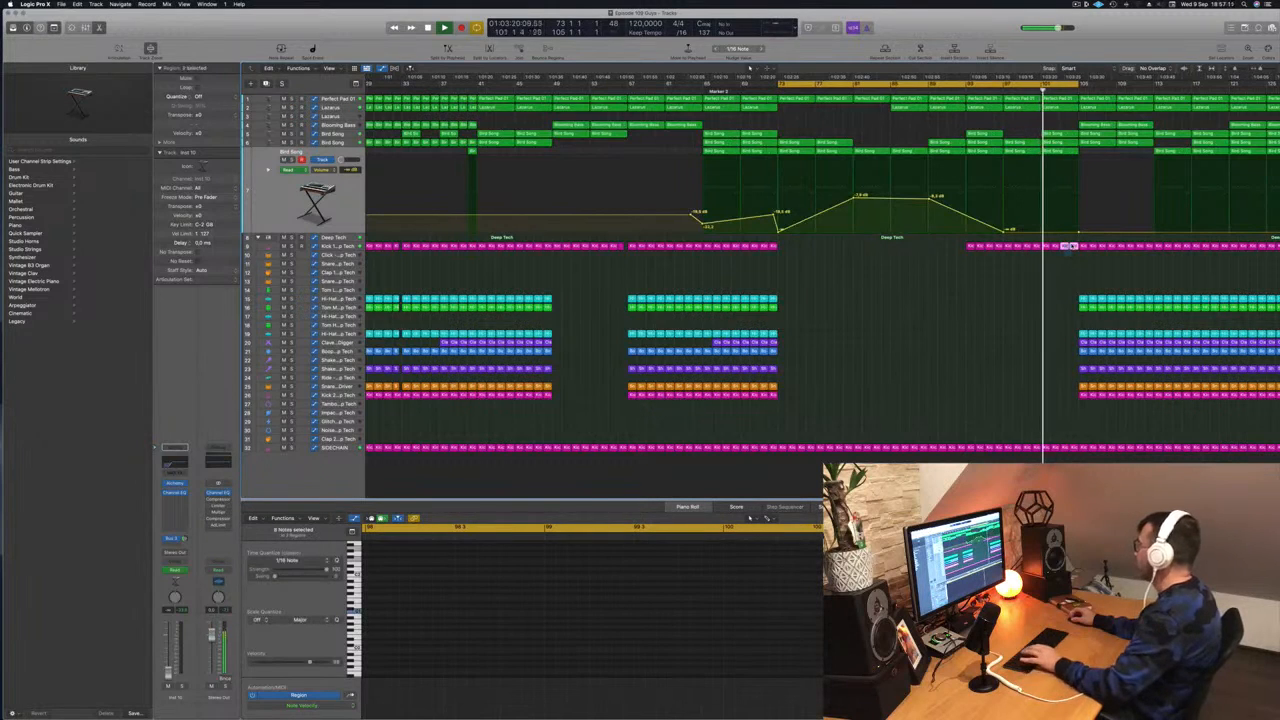
- Raise the Deep Tech automation peak near bar 105 to 43.6% with a sharp drop after it
click(360, 237)
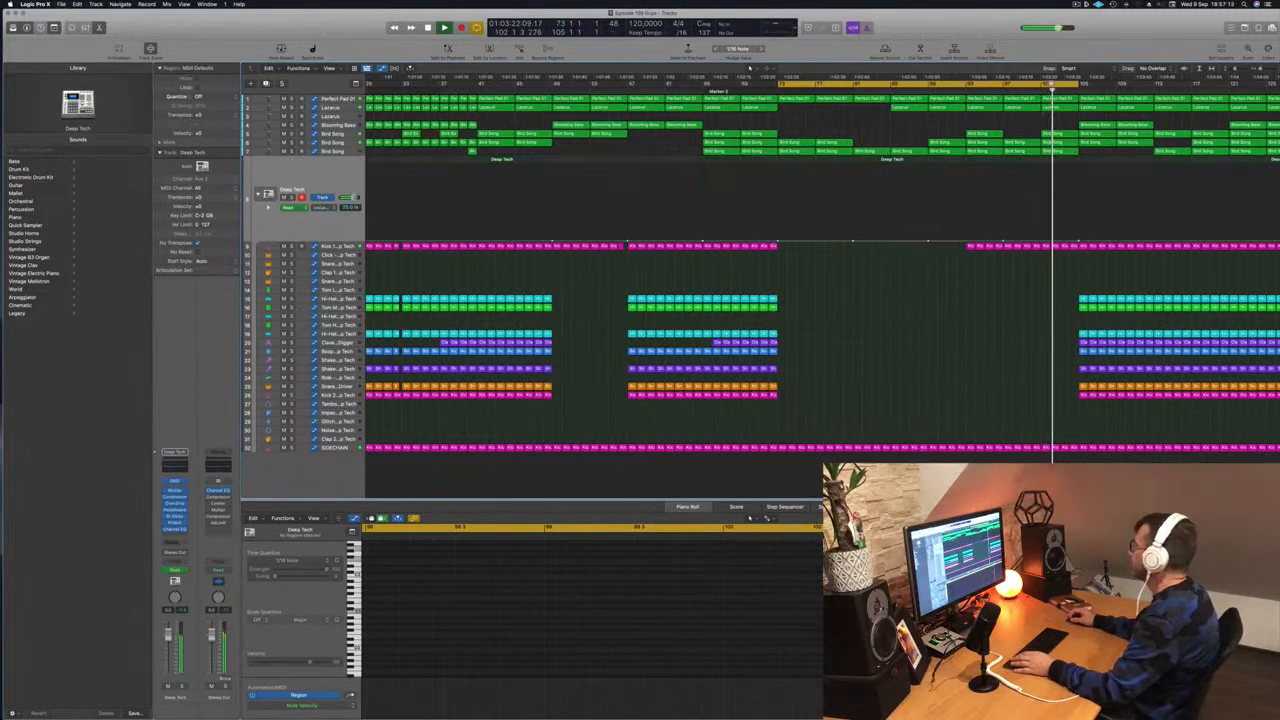
click(1022, 84)
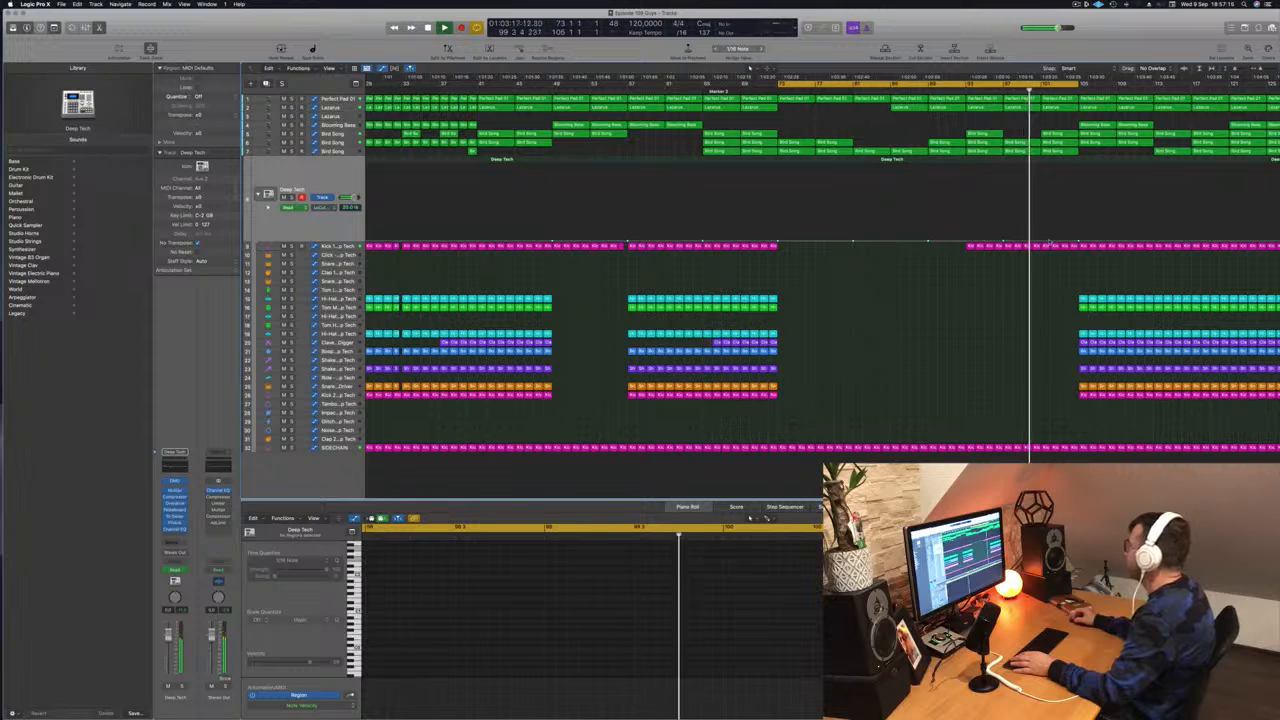
drag(1050, 238, 1080, 197)
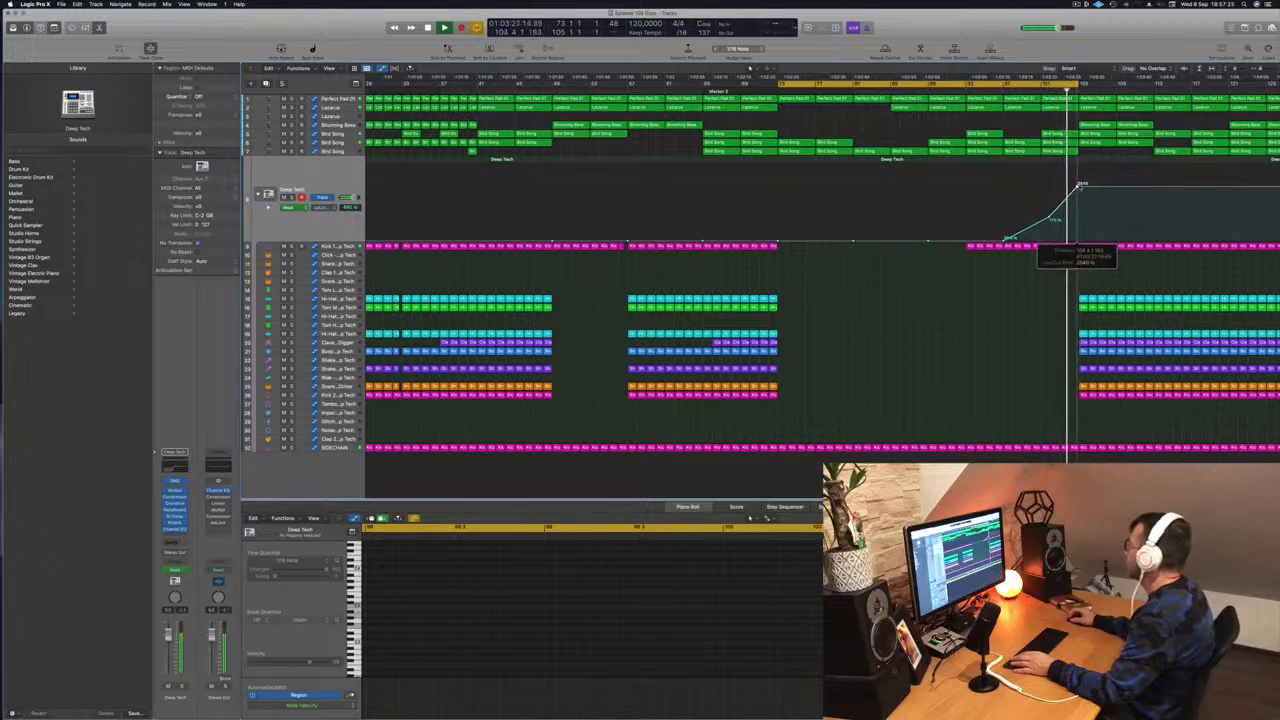
drag(1081, 190, 1084, 242)
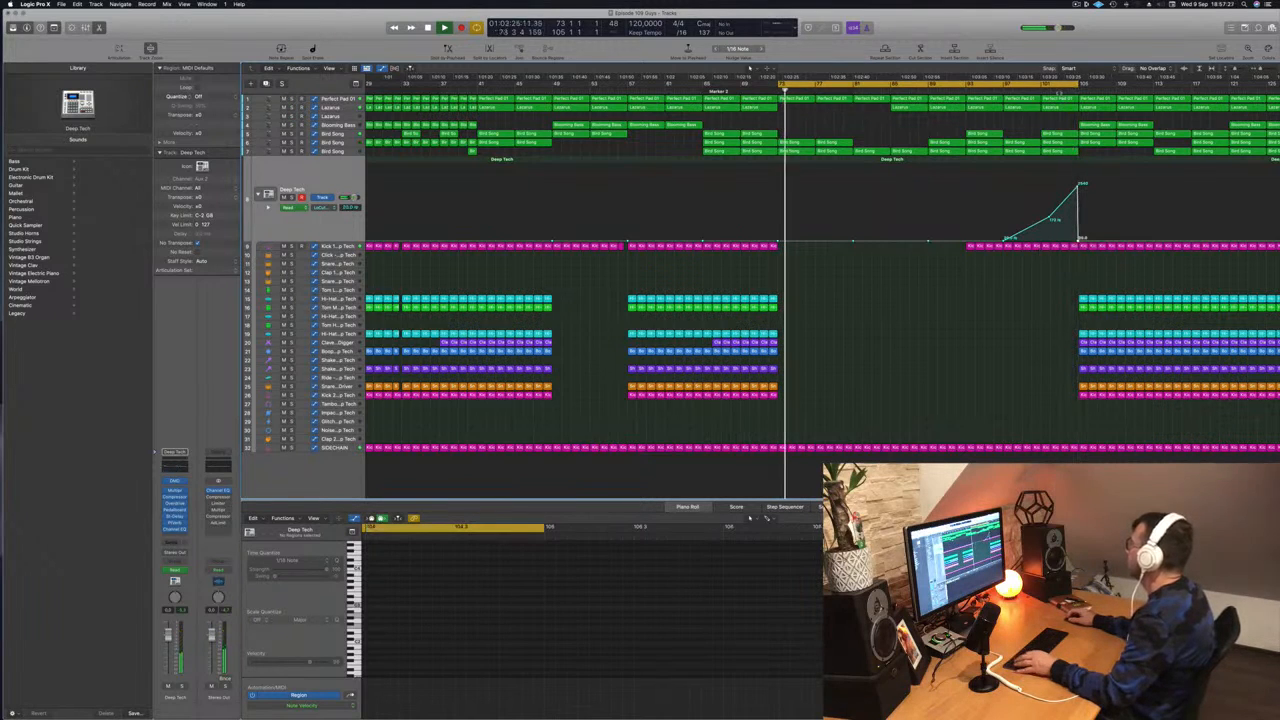
- Extend the cycle range to about bar 124, zooming out and making track rows taller
drag(1075, 84, 1256, 84)
key(super+Left)
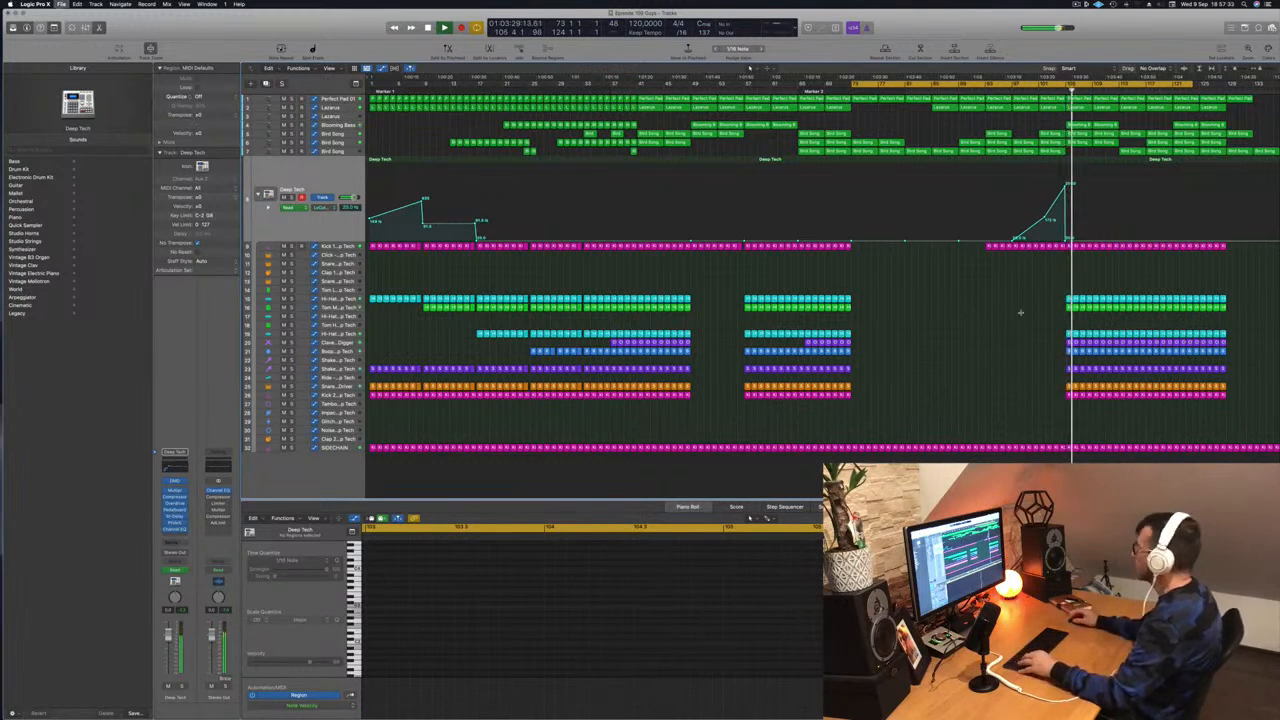
key(super+Down)
key(super+Down)
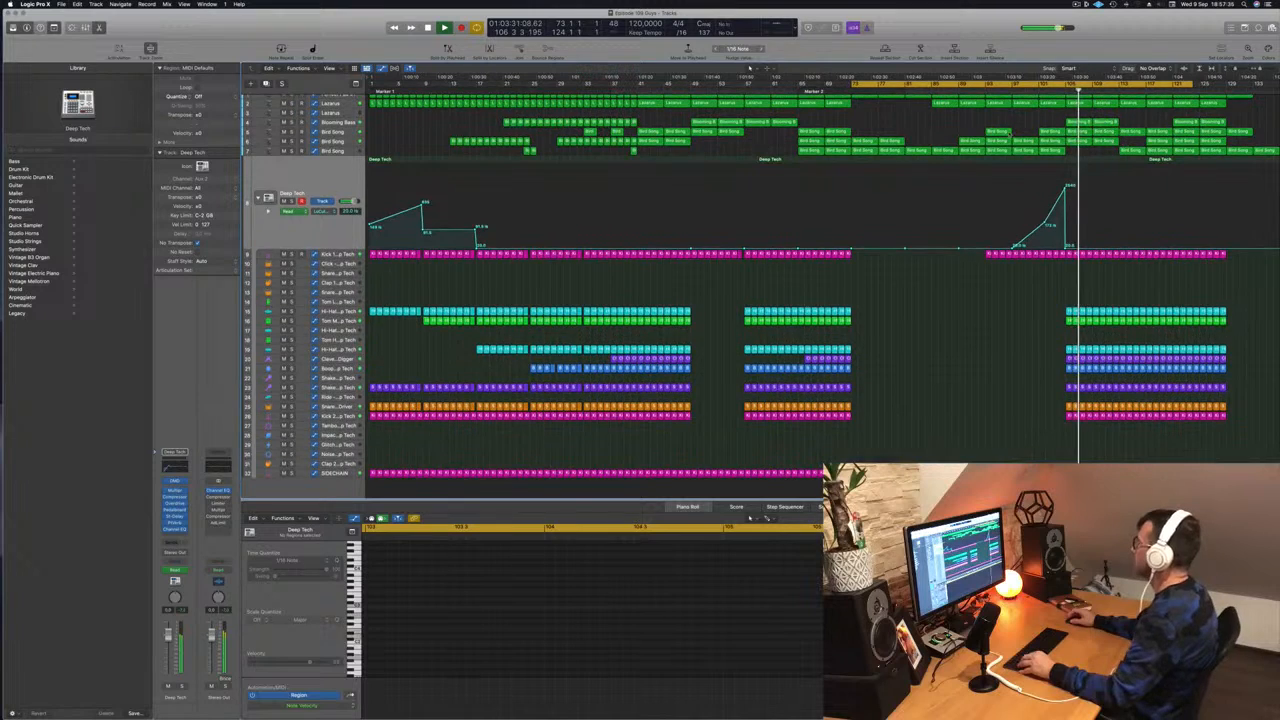
click(335, 123)
- Solo and unsolo Blooming Bass, then select a Lazarus region around bar 104
key(s)
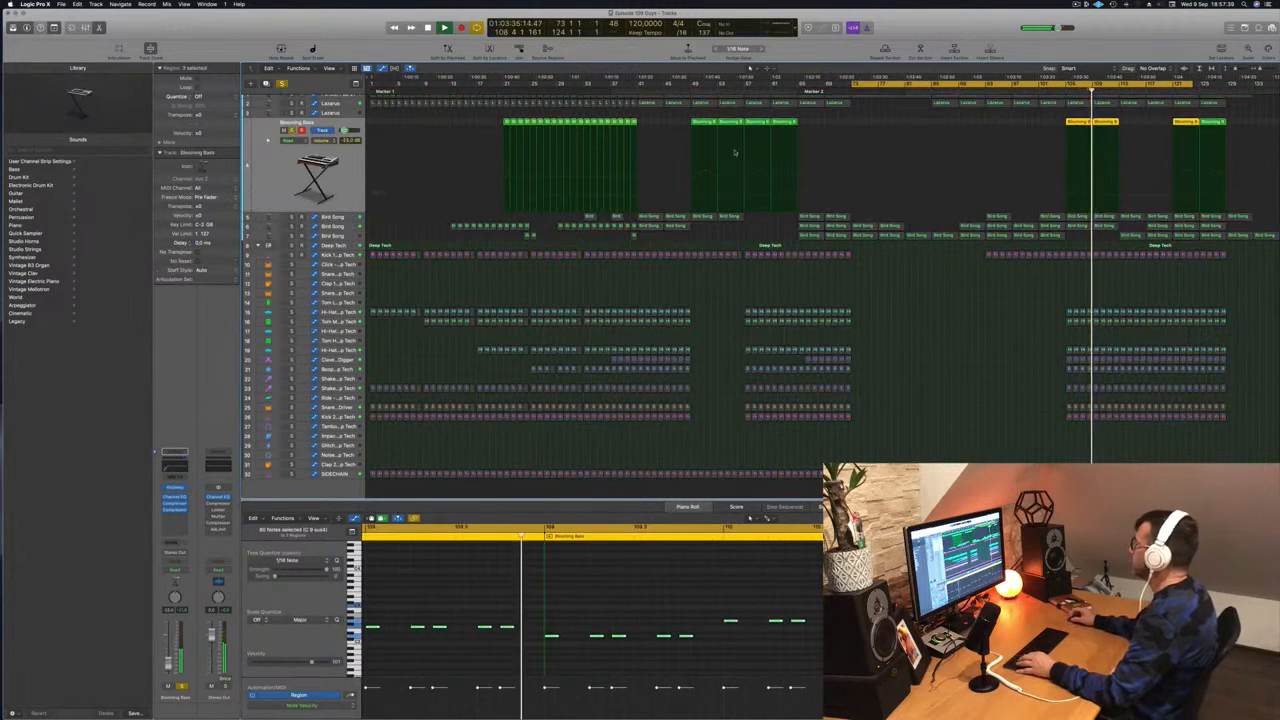
key(s)
click(1058, 90)
scroll(1047, 109, up, 1)
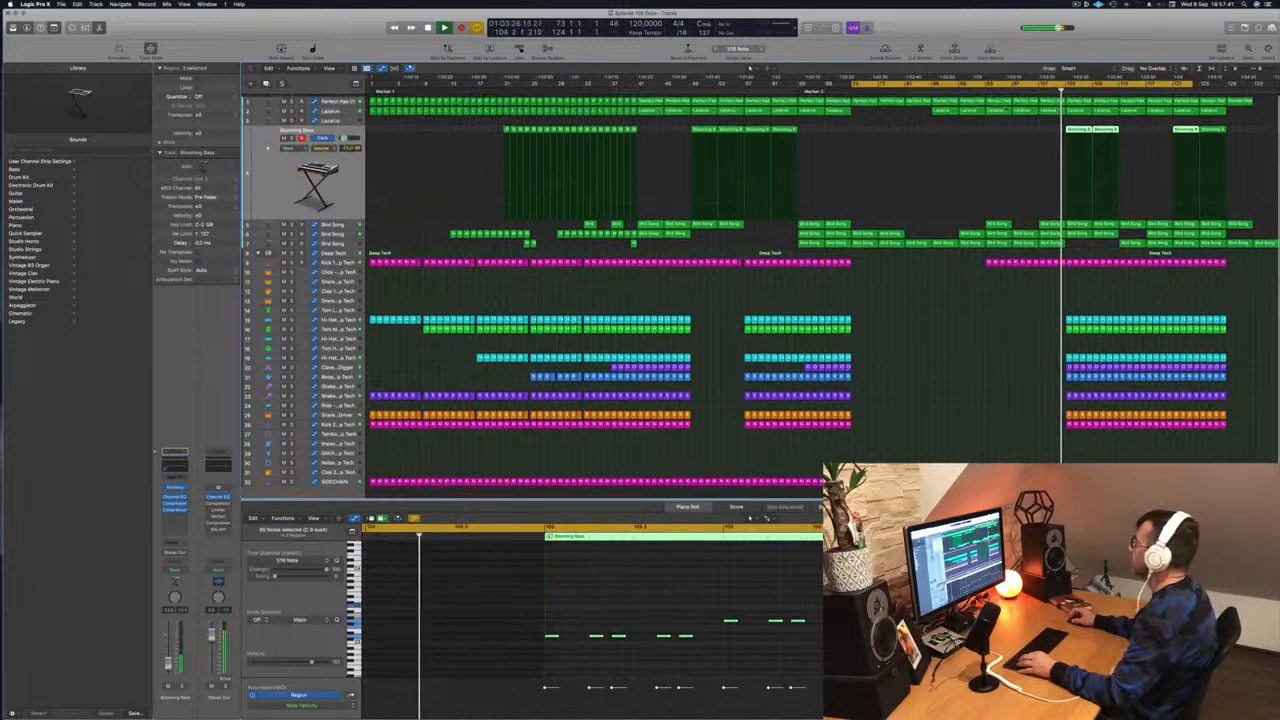
click(1048, 110)
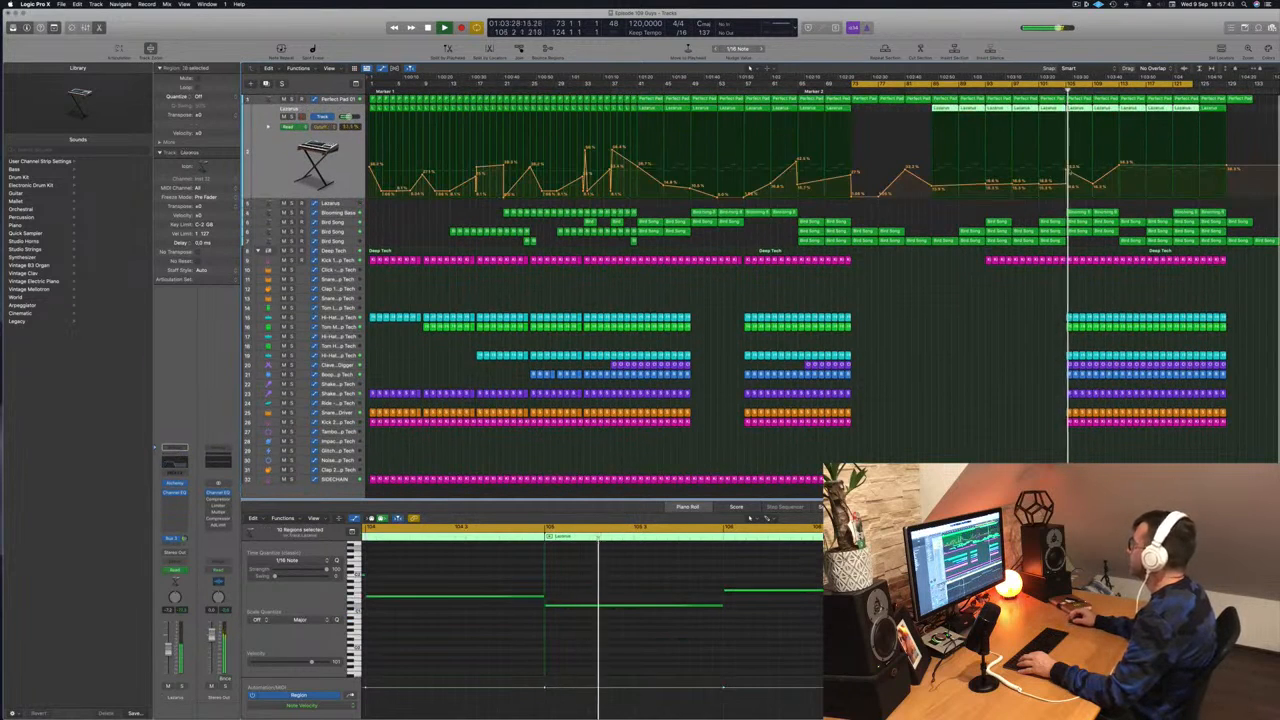
click(1070, 173)
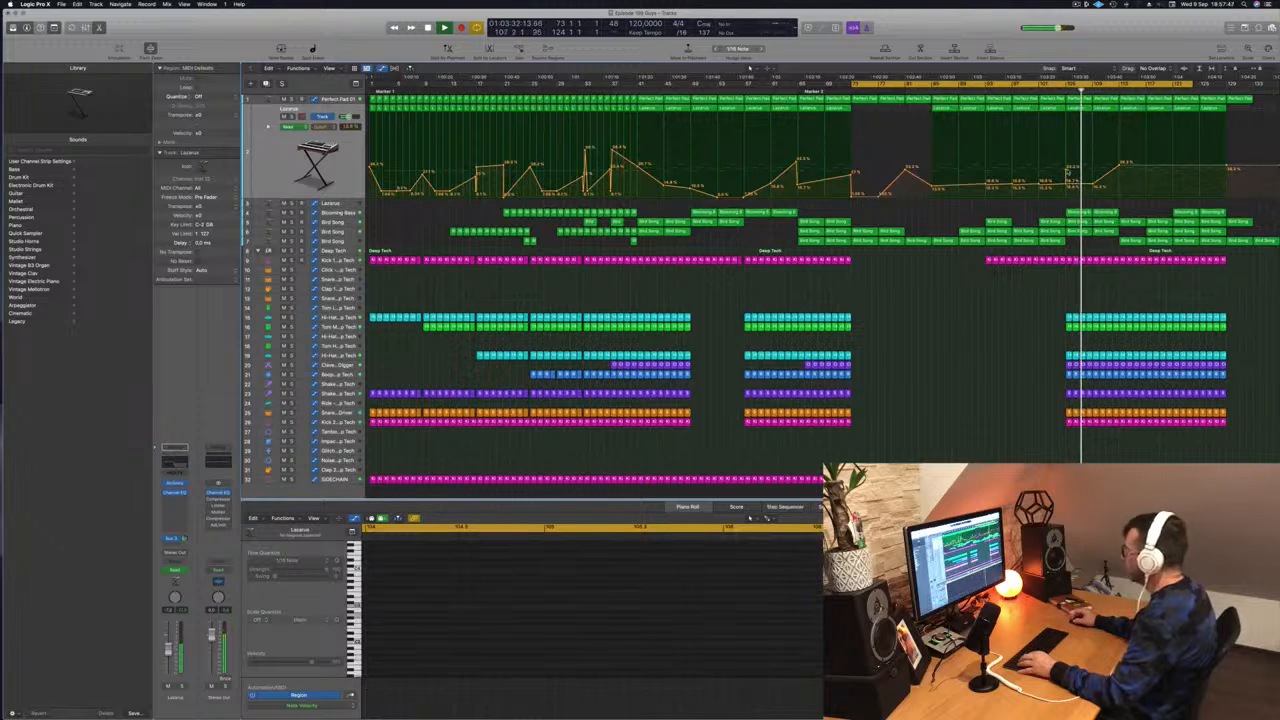
- Delete the stray pad region past the arrangement end, check the project end marker, and play
click(1240, 99)
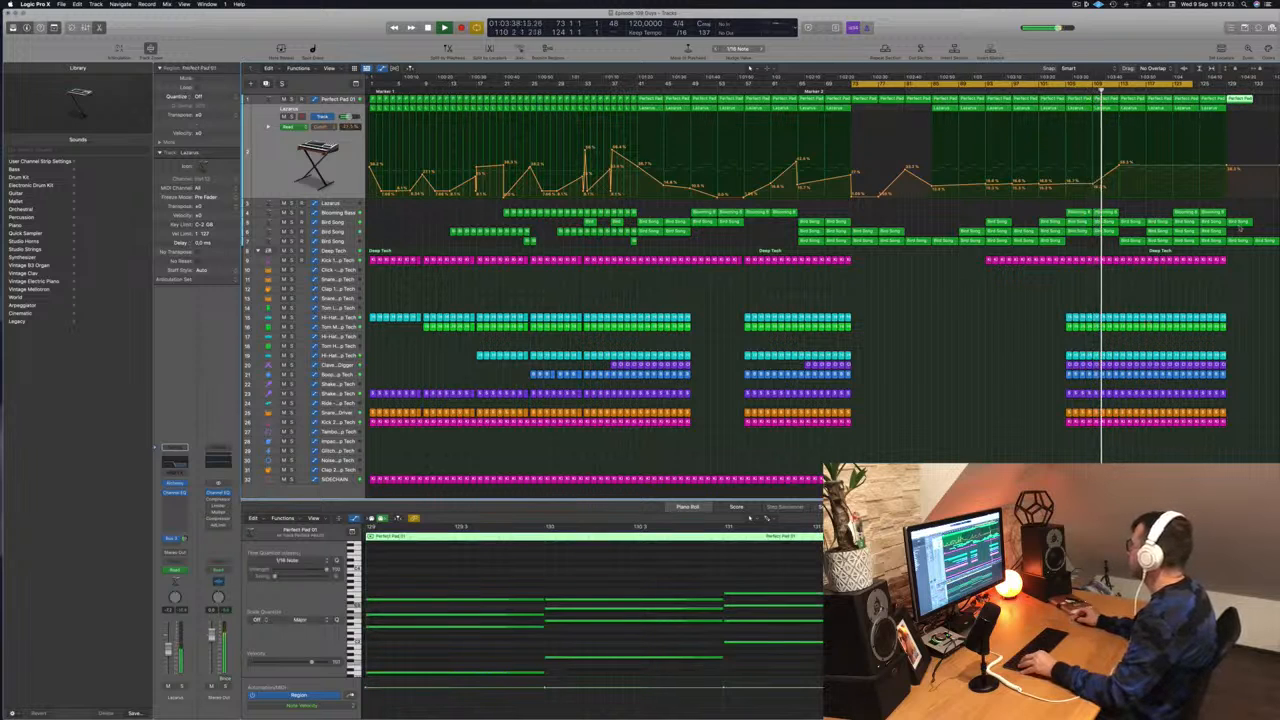
key(Delete)
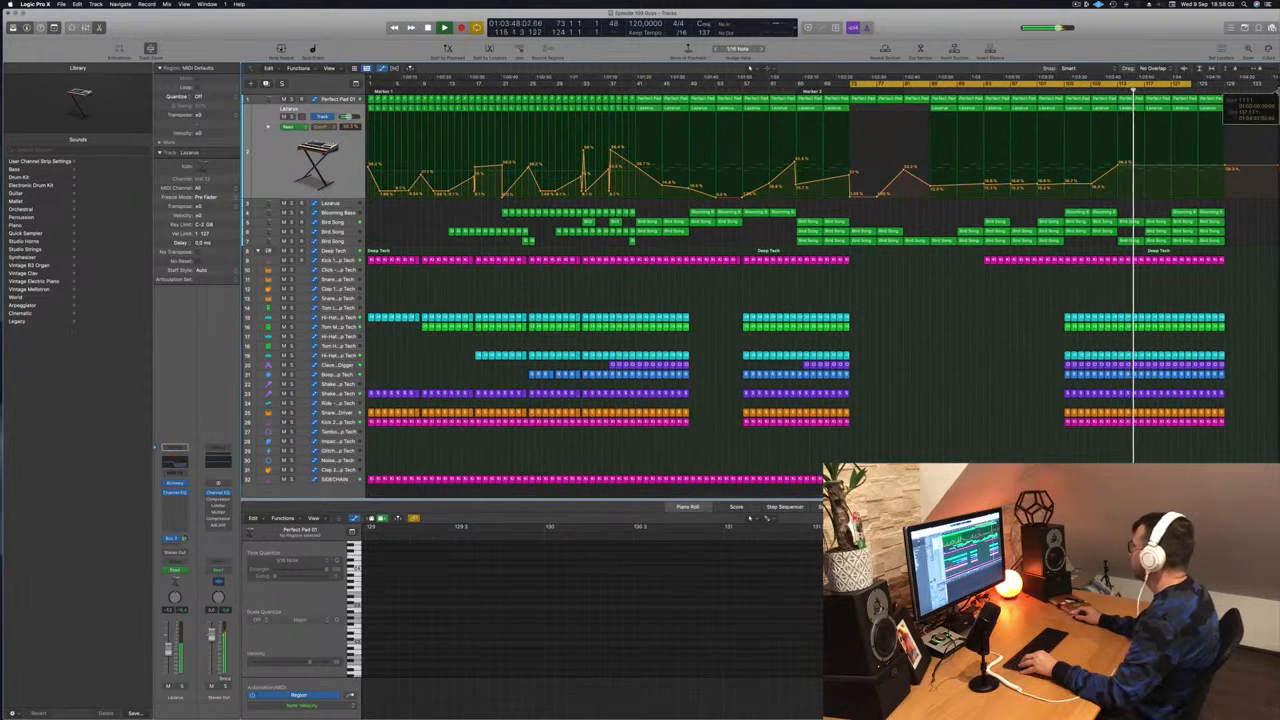
click(1276, 84)
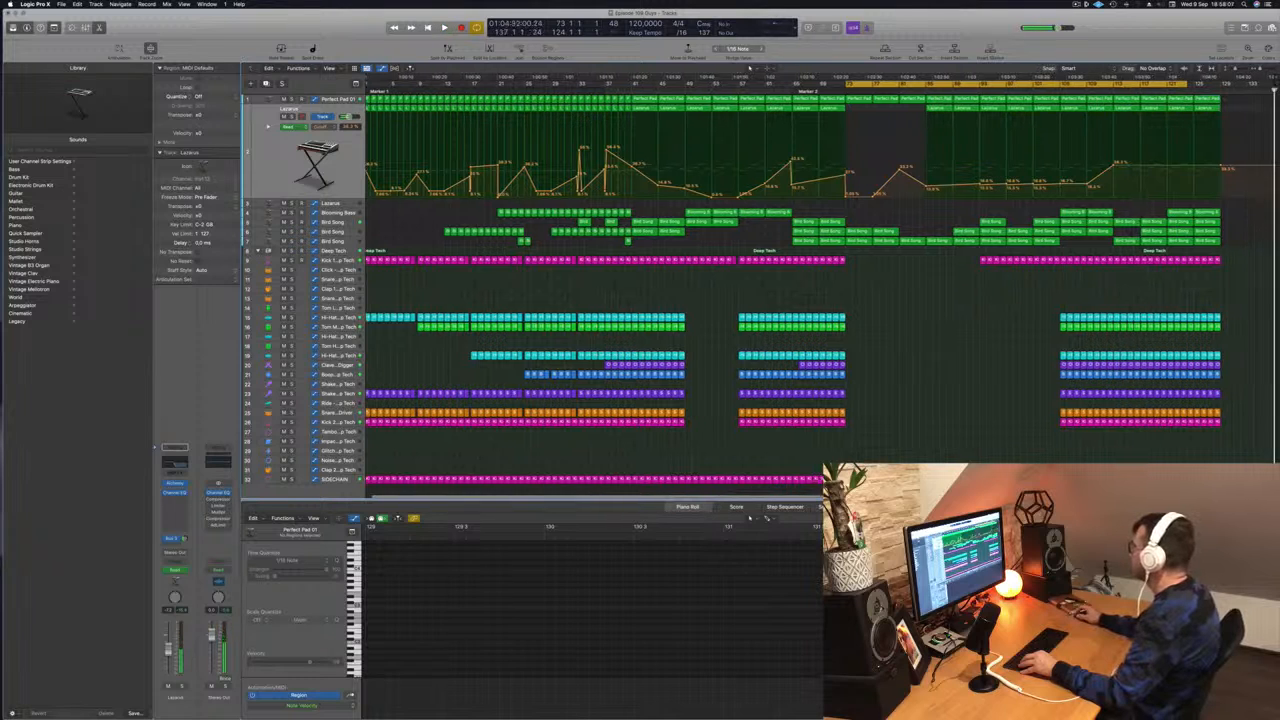
mouse_move(1277, 90)
mouse_down()
mouse_move(1144, 90)
mouse_move(1279, 90)
mouse_up()
scroll(1199, 253, right, 1)
scroll(1200, 254, left, 1)
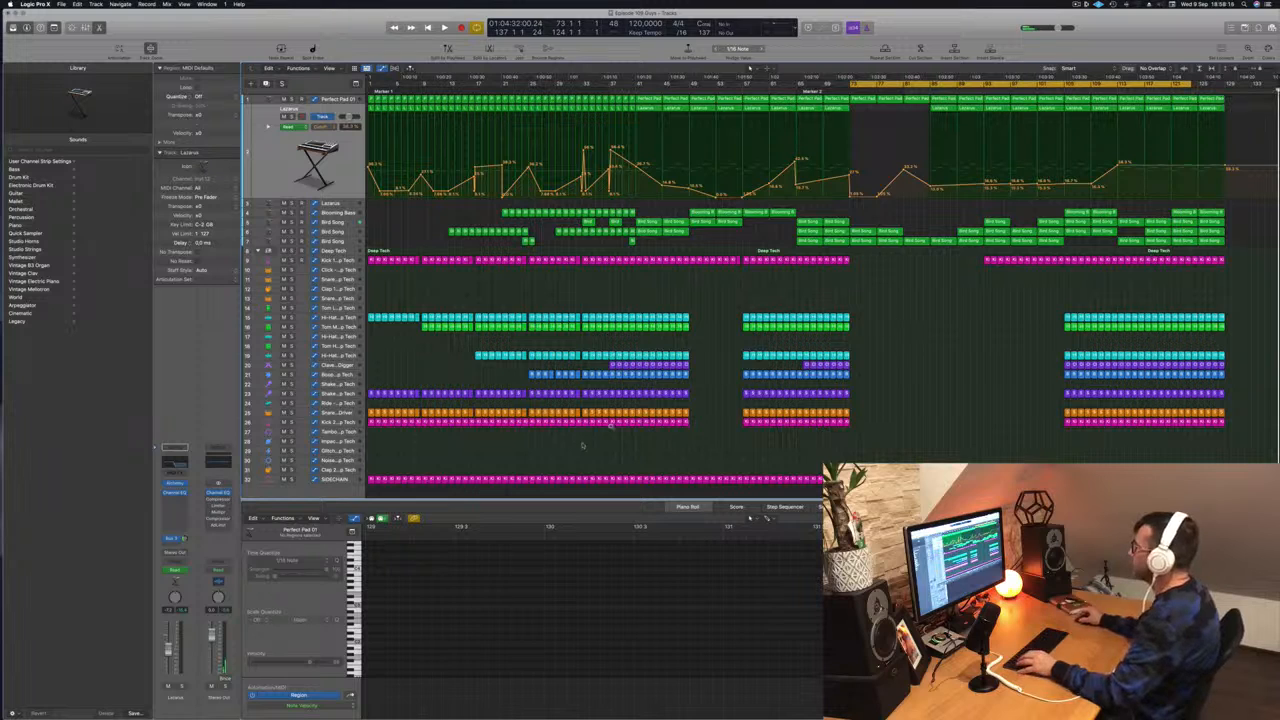
key(space)
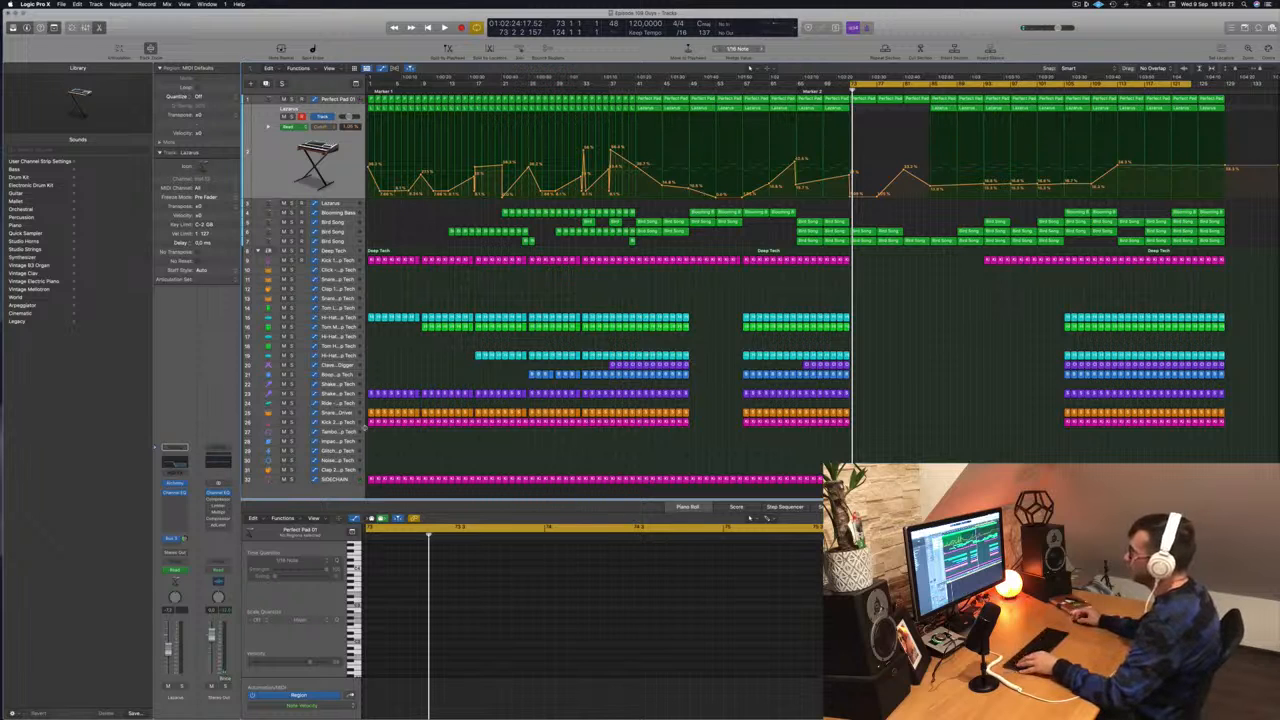
- Copy all first-section regions with their automation to start at bar 129
drag(369, 431, 583, 90)
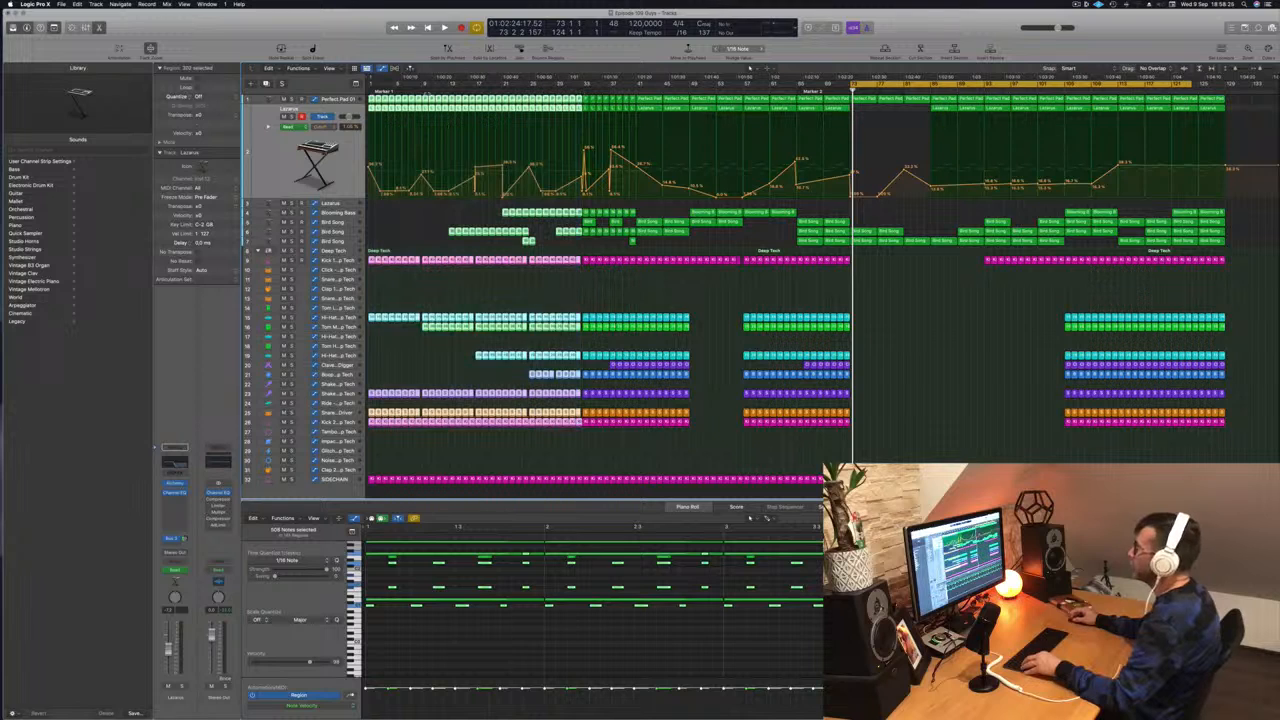
drag(710, 123, 1241, 105)
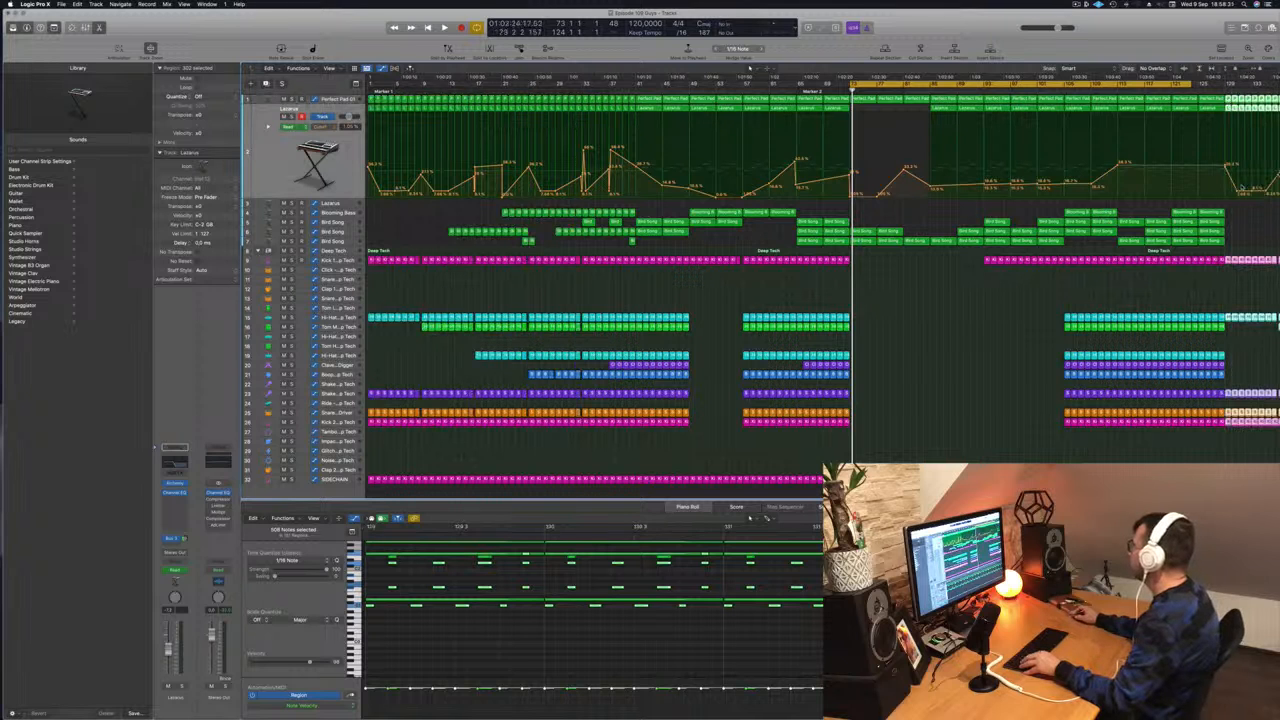
scroll(1245, 200, right, 3)
scroll(1241, 200, down, 2)
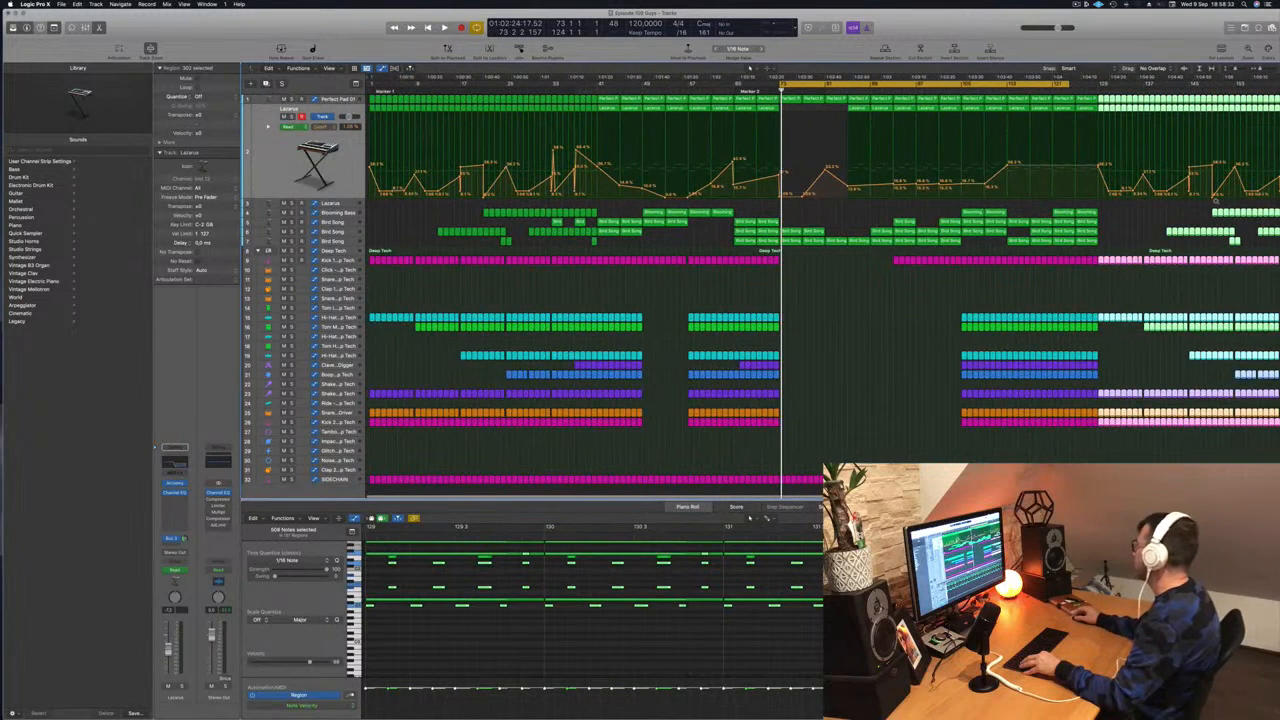
scroll(1162, 202, right, 1)
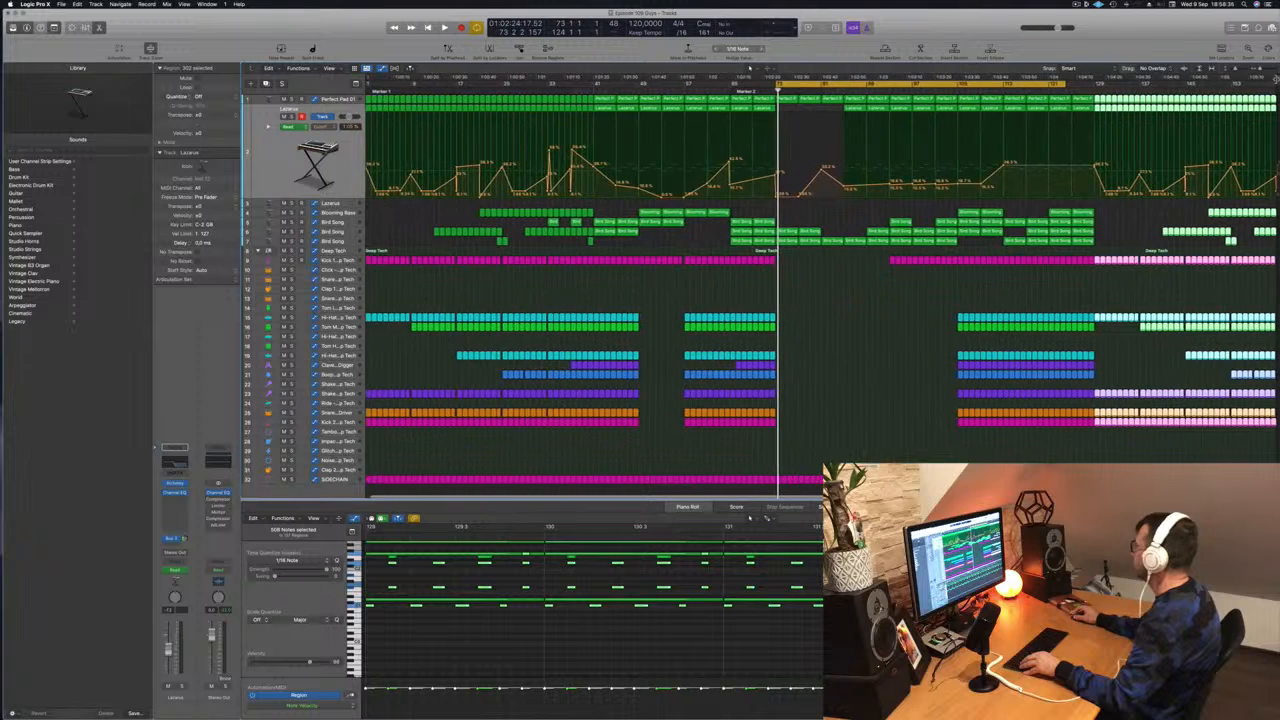
- Extend the project end and cycle range to bar 132, then play from bar 105
drag(1277, 84, 1278, 84)
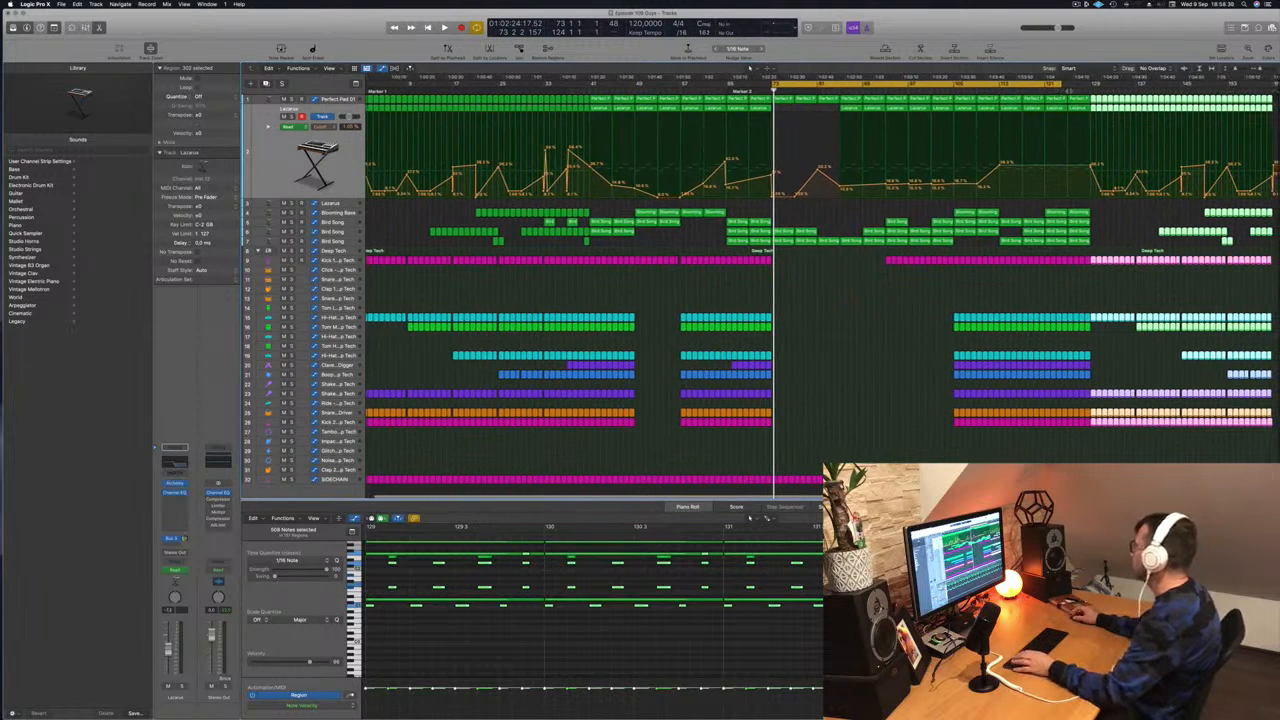
drag(1062, 84, 1108, 84)
key(space)
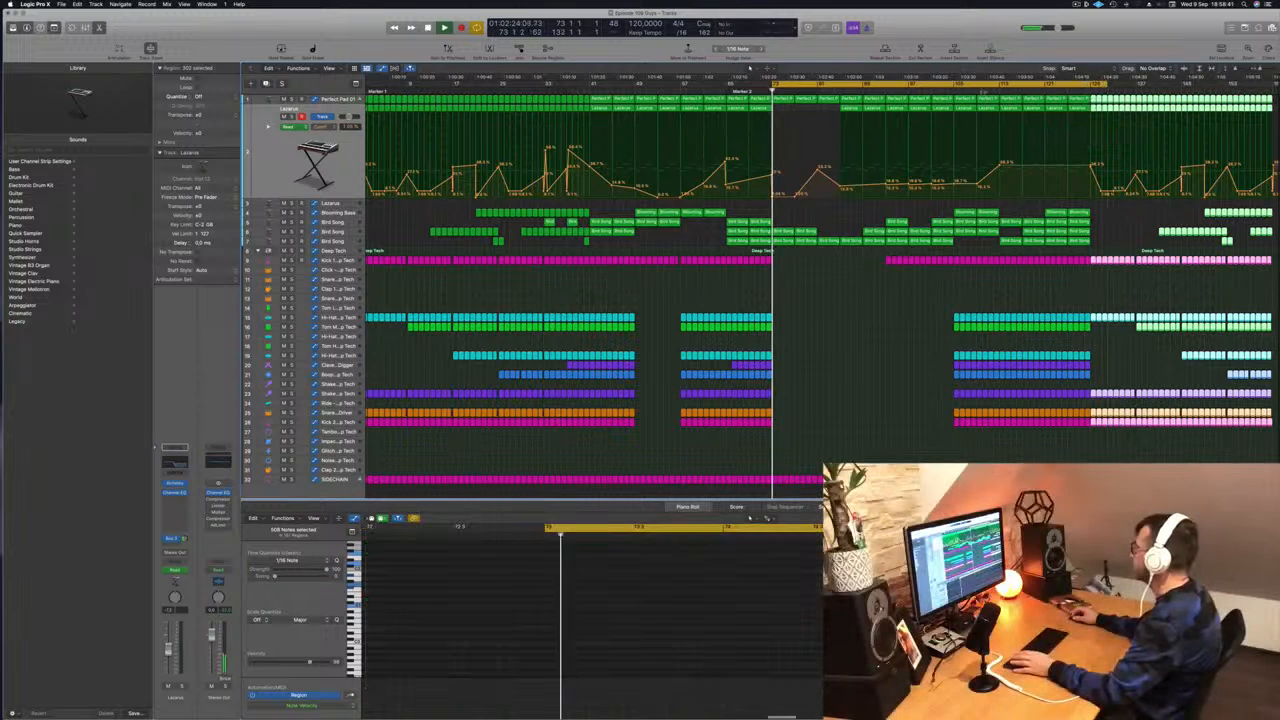
click(955, 89)
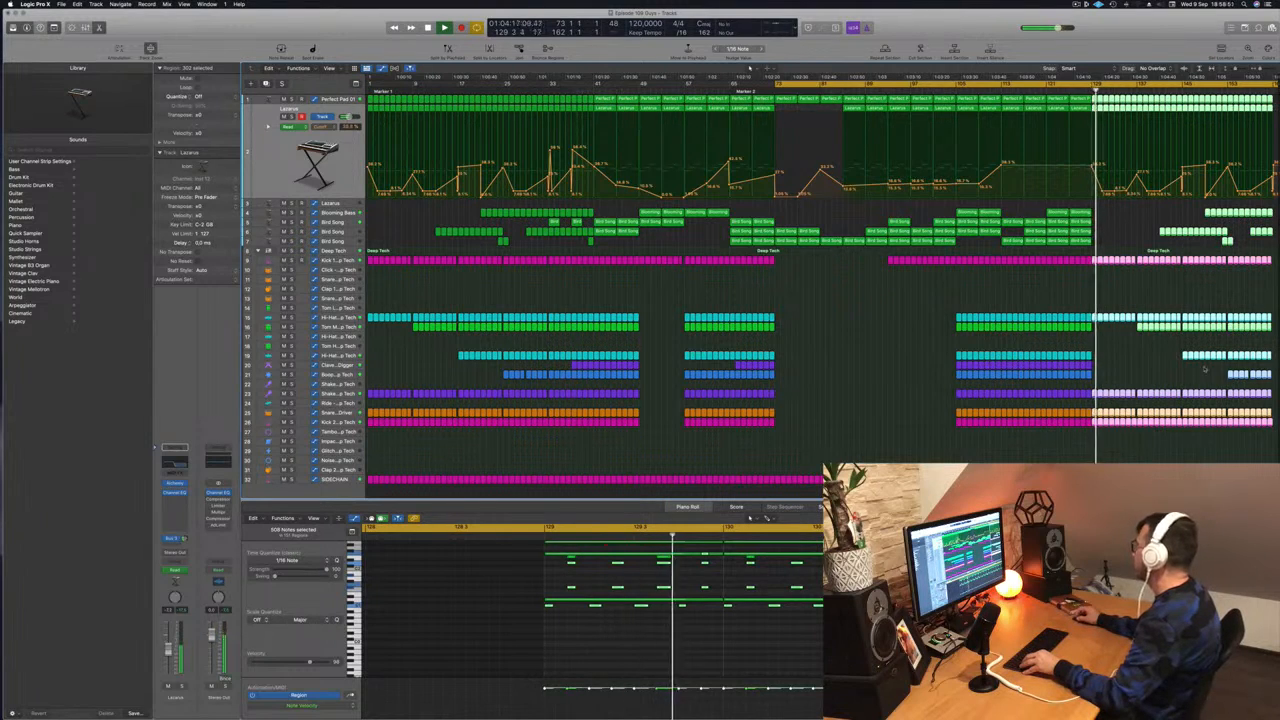
- Select, solo and unsolo the Blooming Bass outro regions, then clear the selection
drag(1182, 209, 1101, 214)
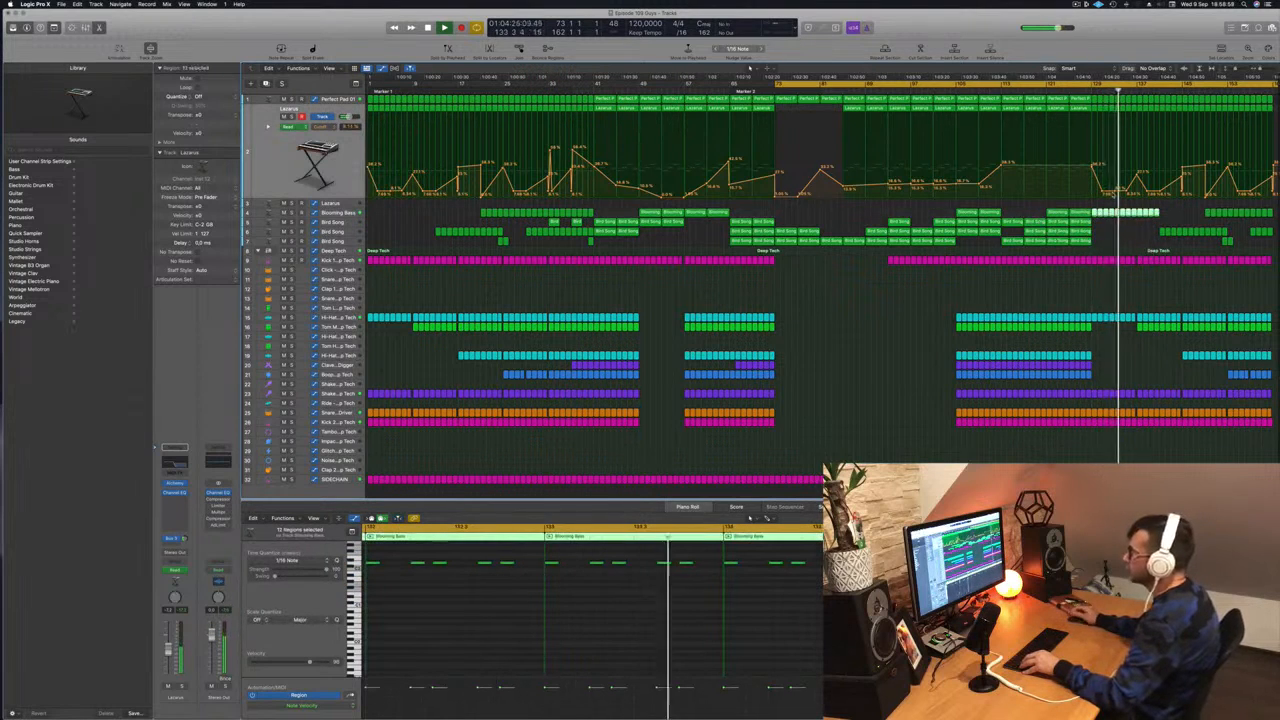
click(292, 213)
click(292, 213)
mouse_move(1181, 214)
mouse_down()
mouse_move(1094, 213)
mouse_move(1162, 217)
mouse_up()
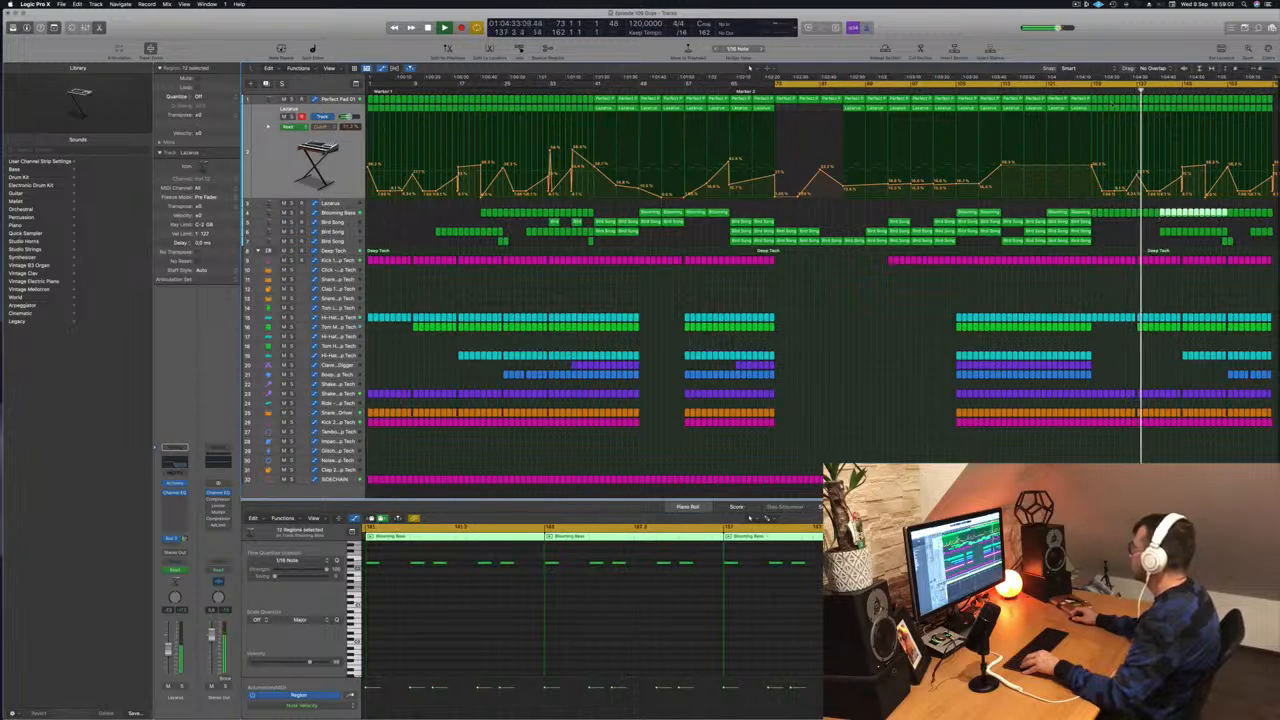
- Copy the selected Tom regions six bars earlier in the outro and deselect them
click(1160, 326)
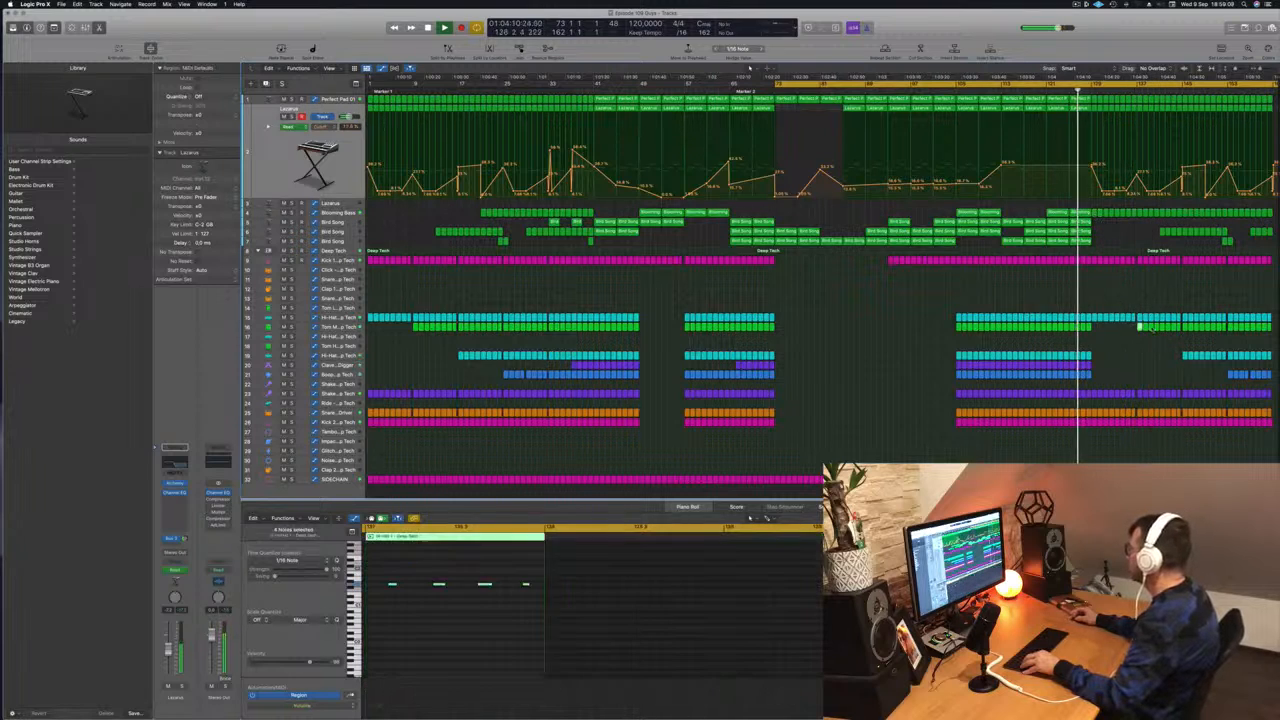
drag(1179, 331, 1083, 340)
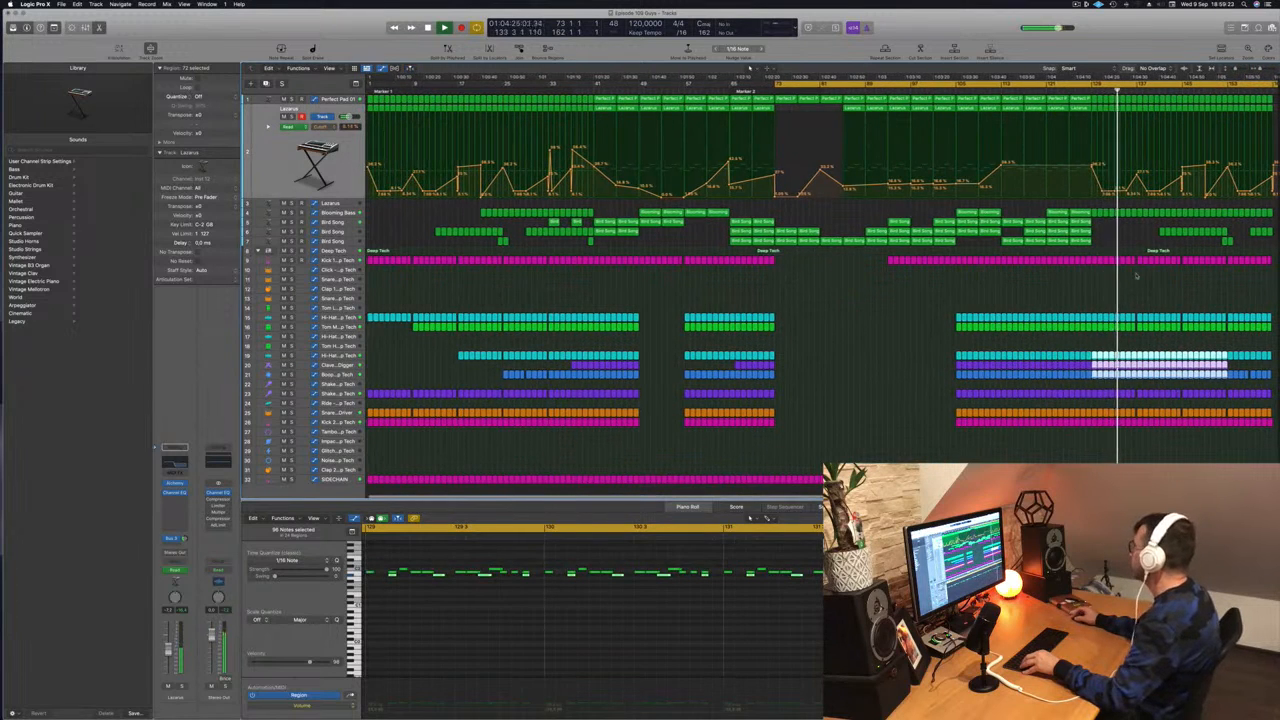
click(1138, 281)
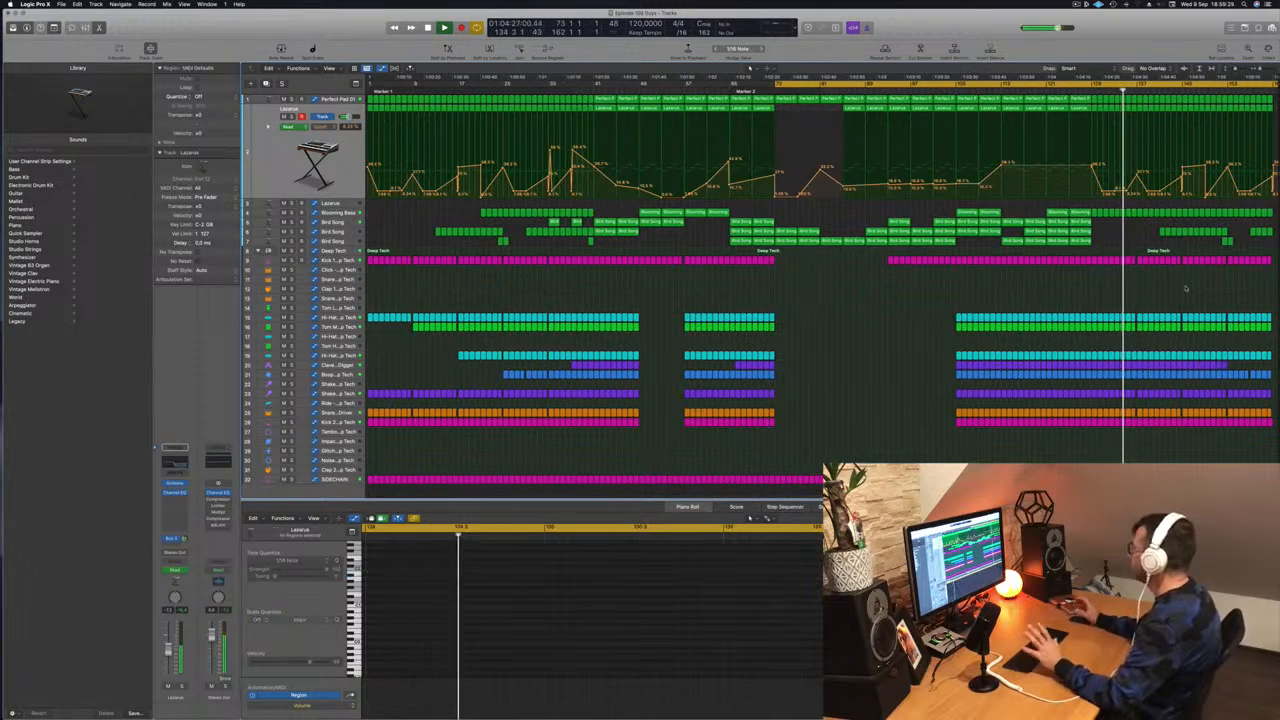